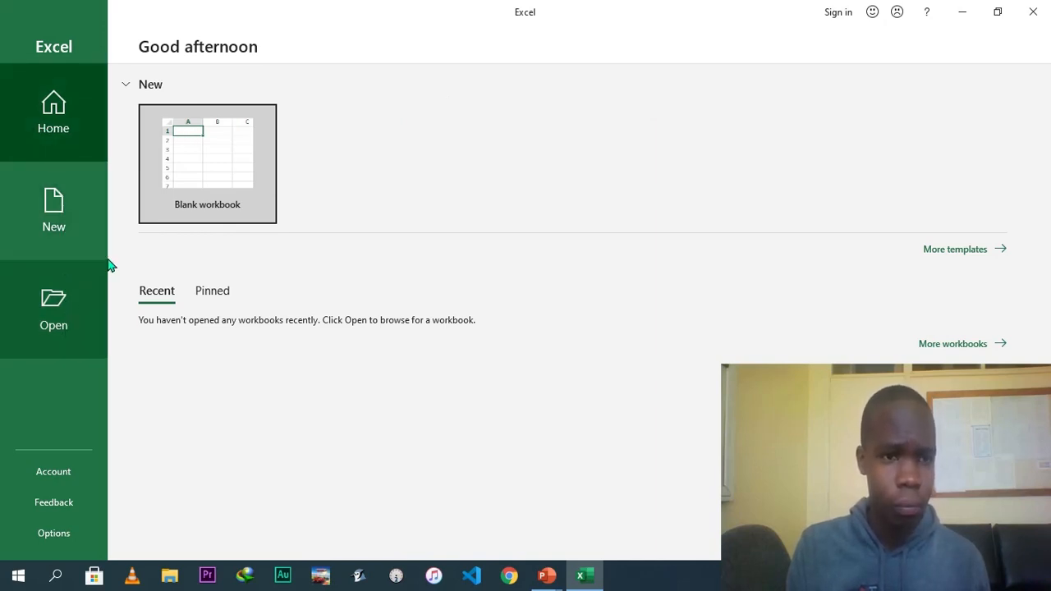
Create a new blank workbook.
click(68, 328)
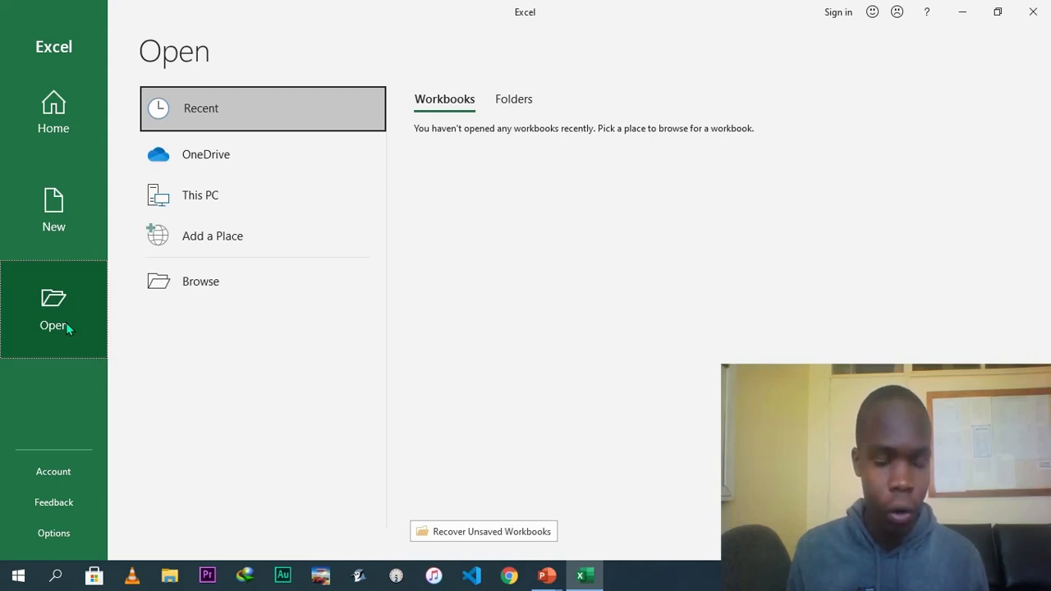
click(55, 228)
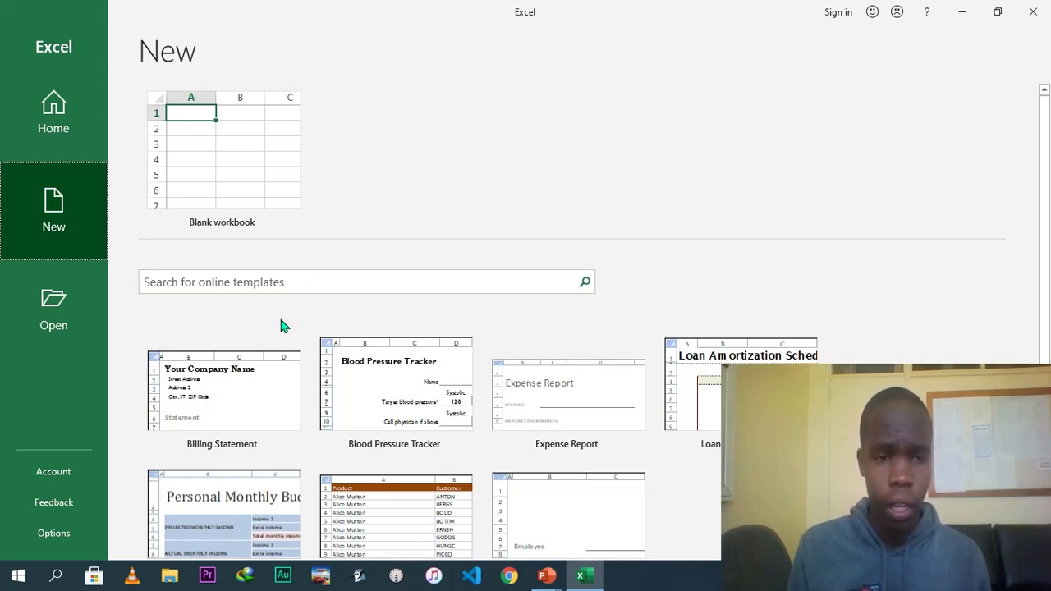
click(250, 164)
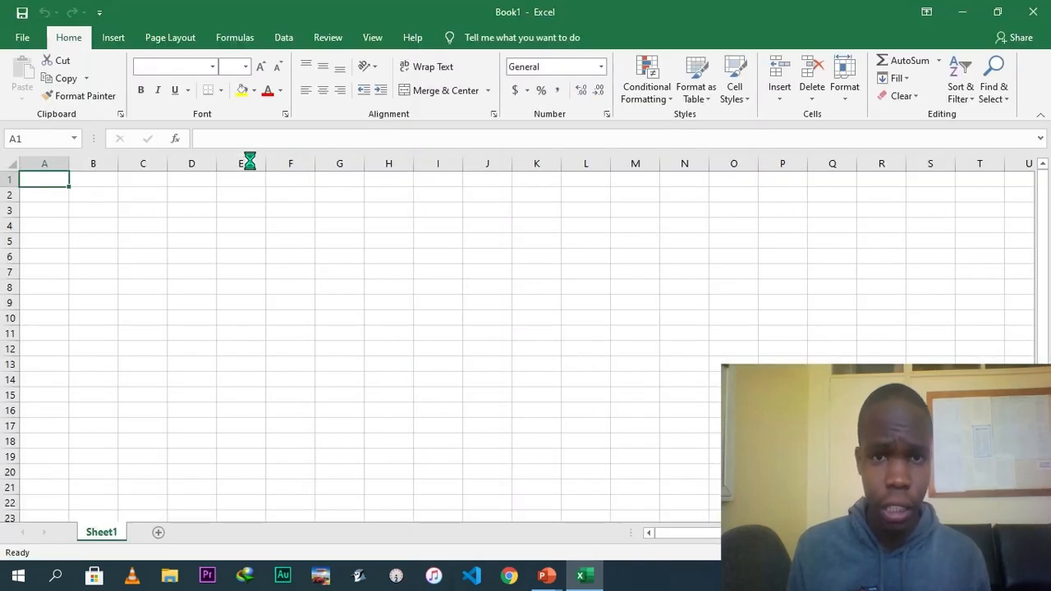
click(249, 164)
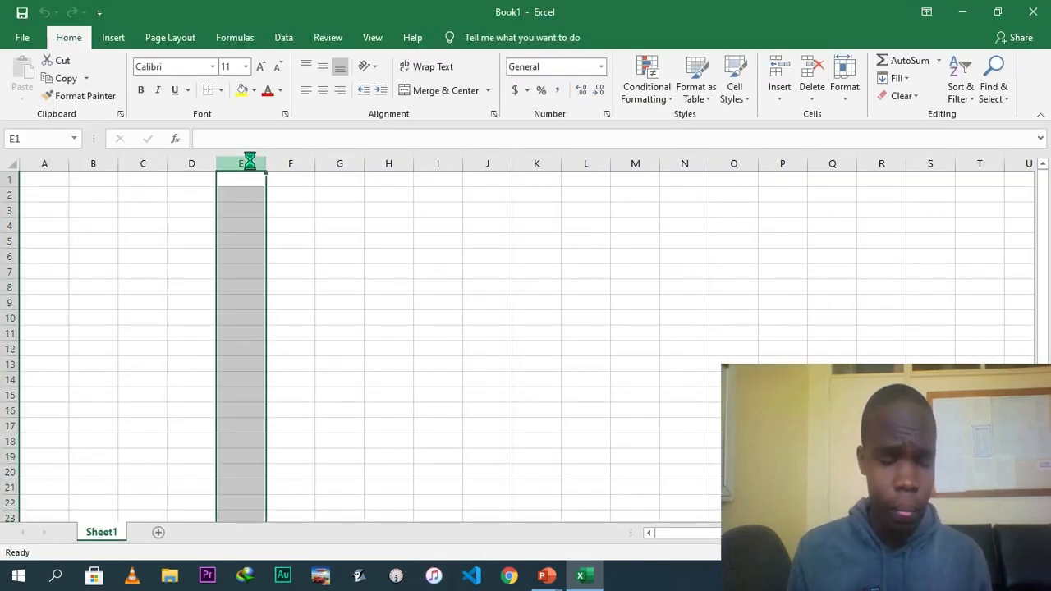
Select columns A through G one after another to examine how columns are labelled.
click(251, 282)
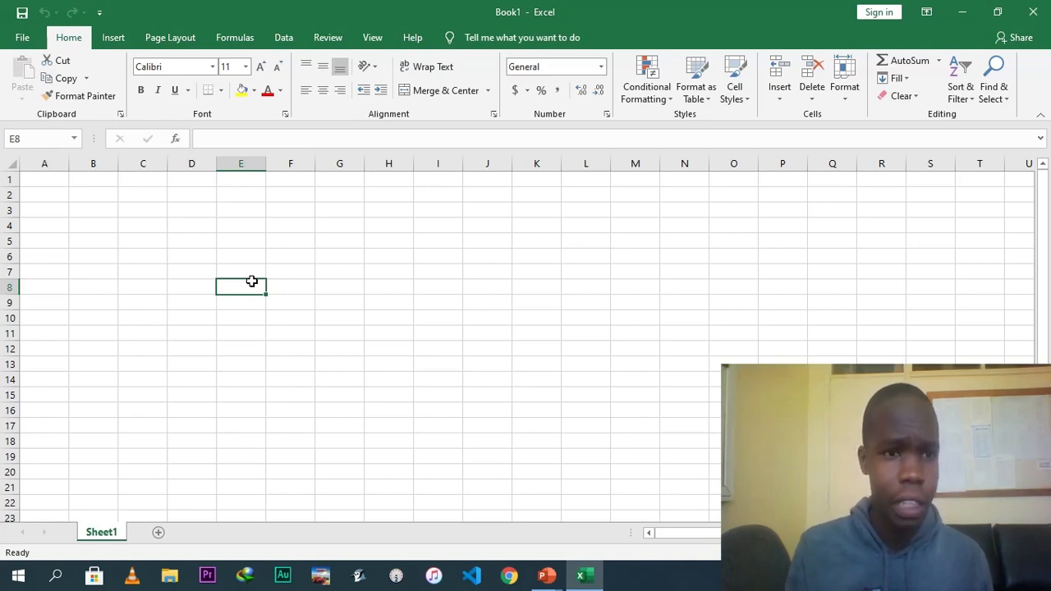
click(47, 163)
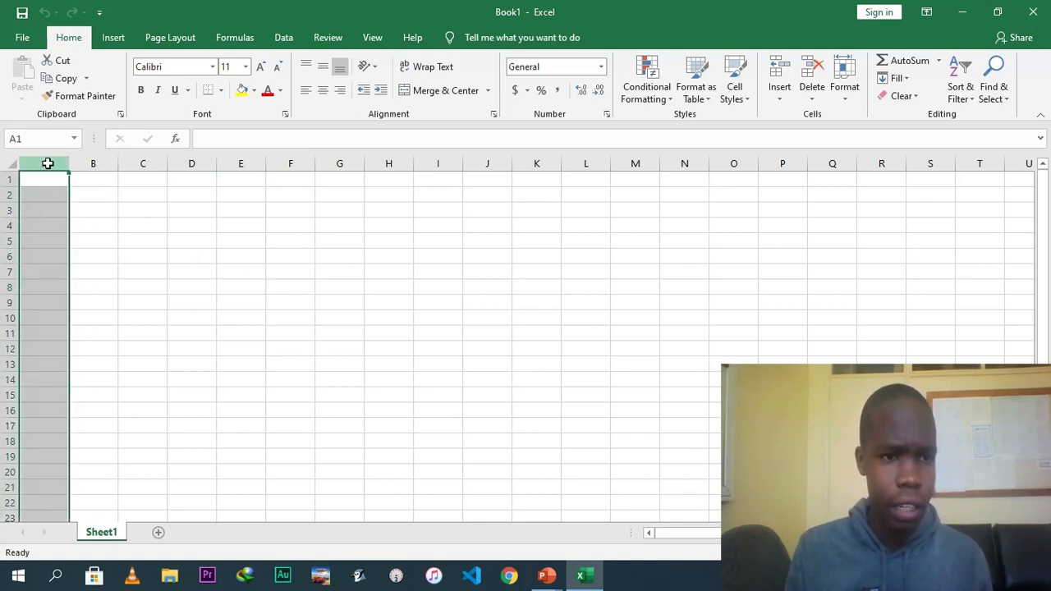
click(93, 164)
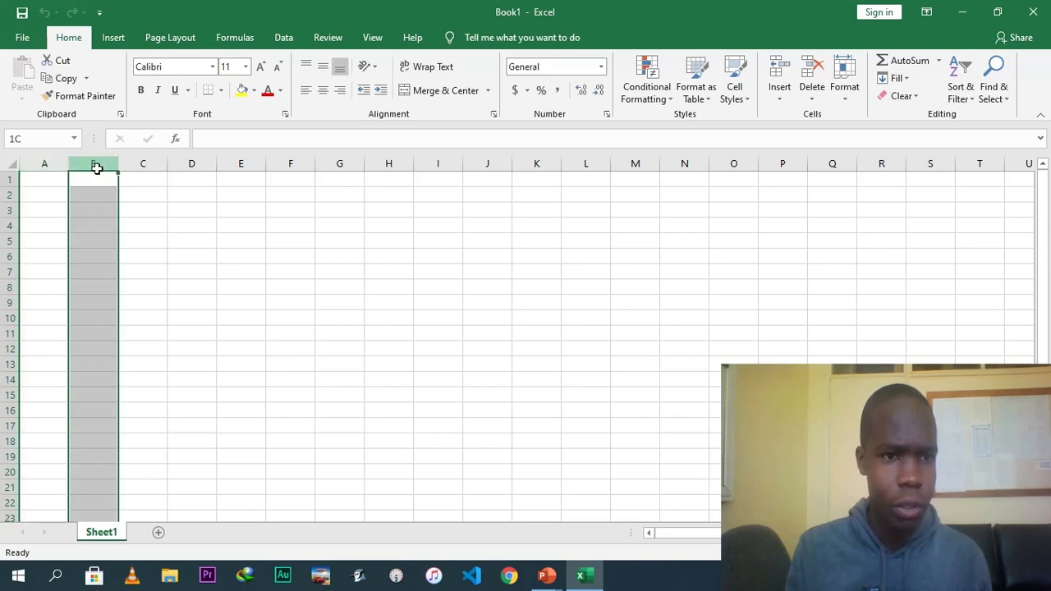
click(141, 164)
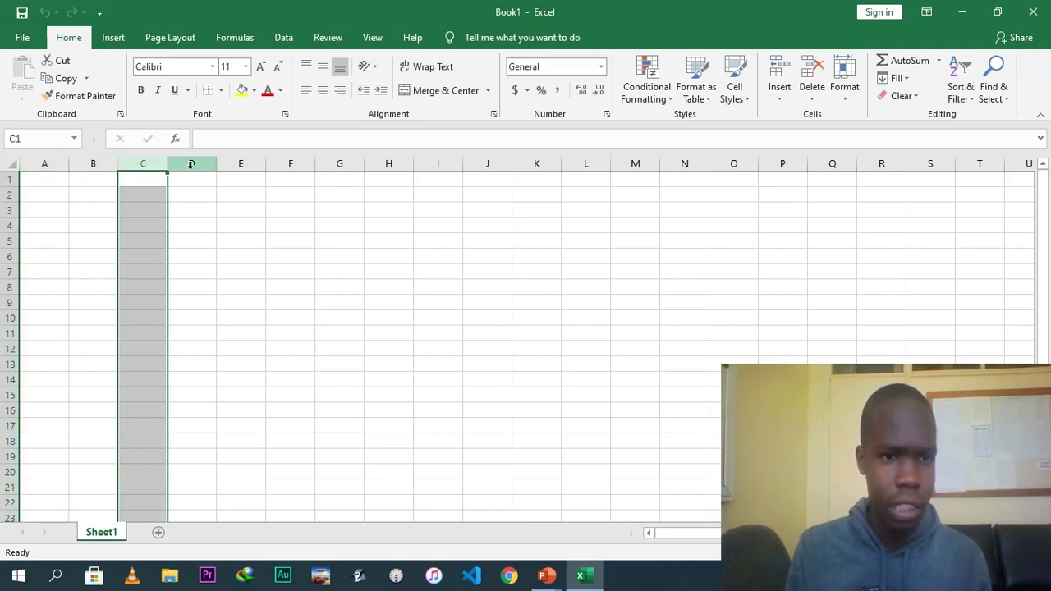
click(193, 164)
click(241, 163)
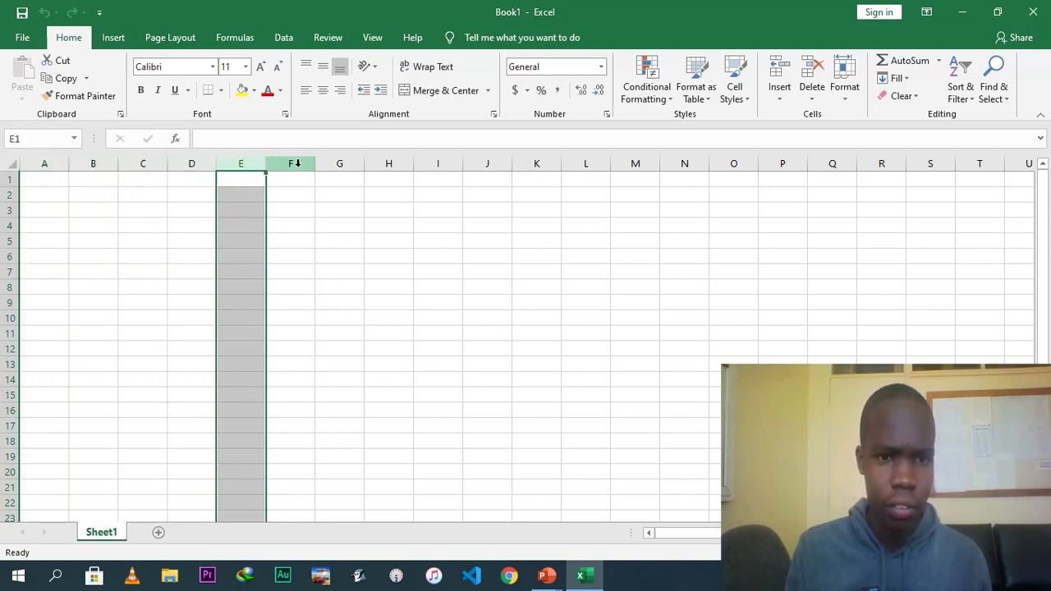
click(295, 164)
click(342, 164)
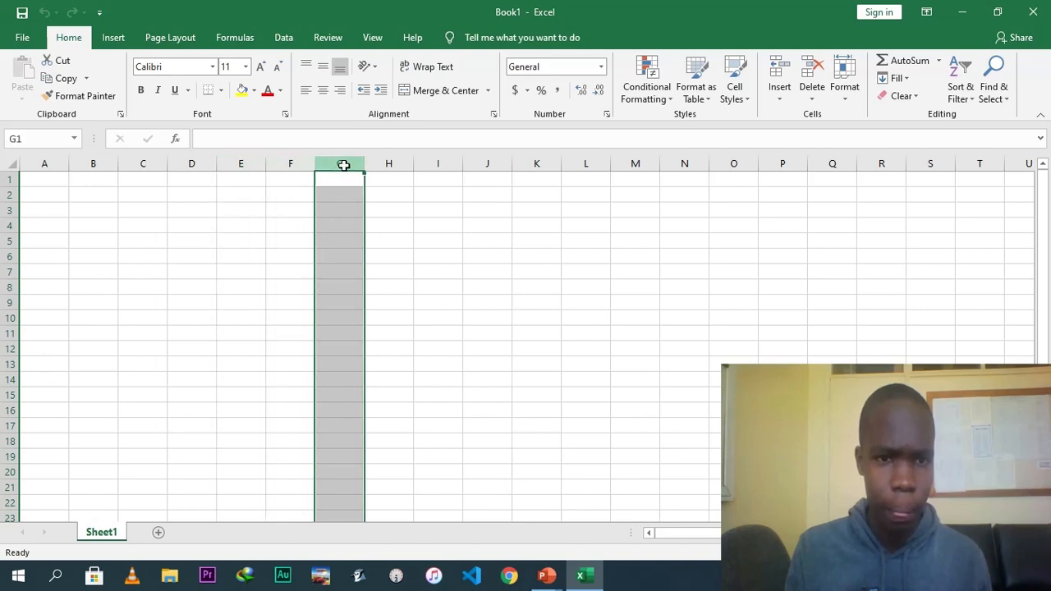
click(37, 165)
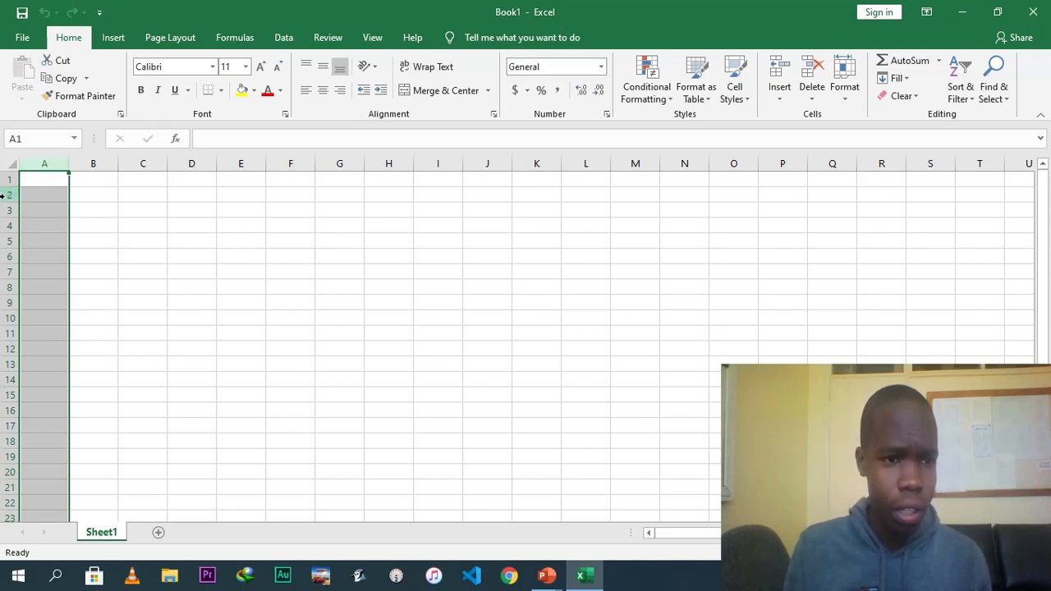
Select row 2, column B and row 3 to examine how rows and columns meet at cell B3.
click(7, 194)
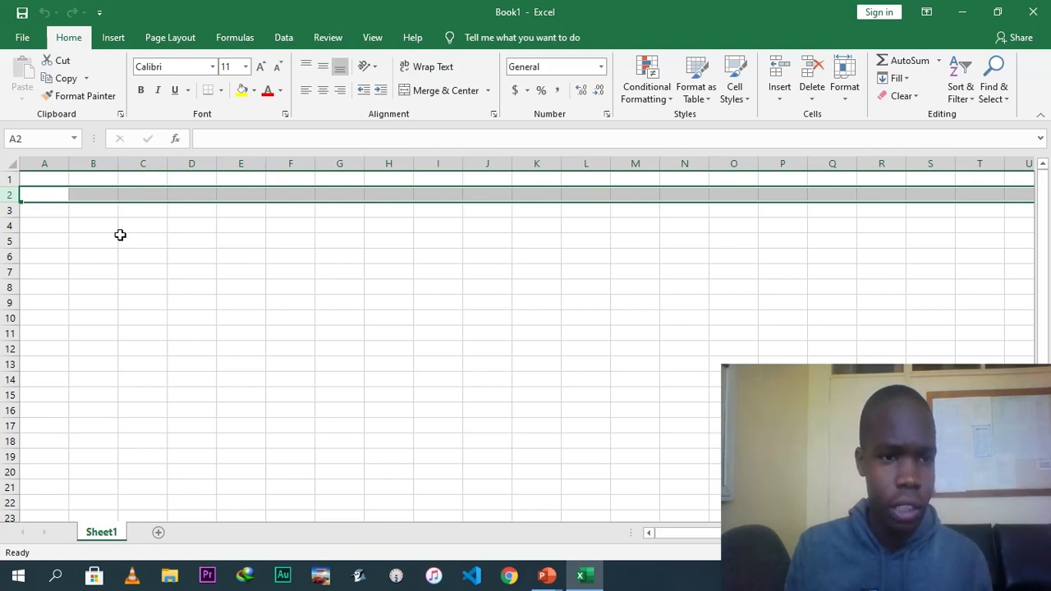
click(97, 163)
click(97, 212)
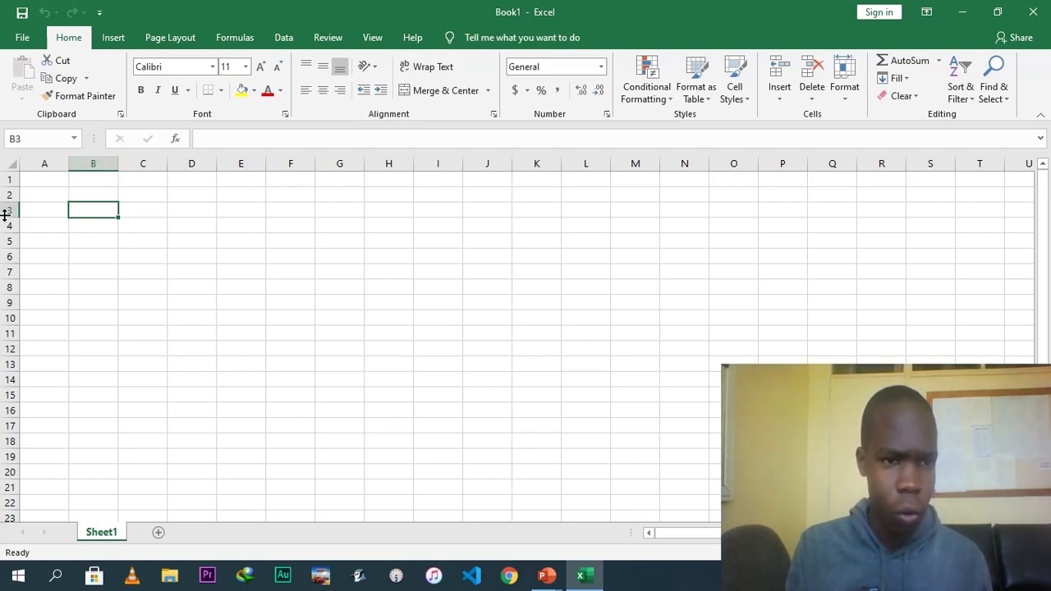
click(96, 165)
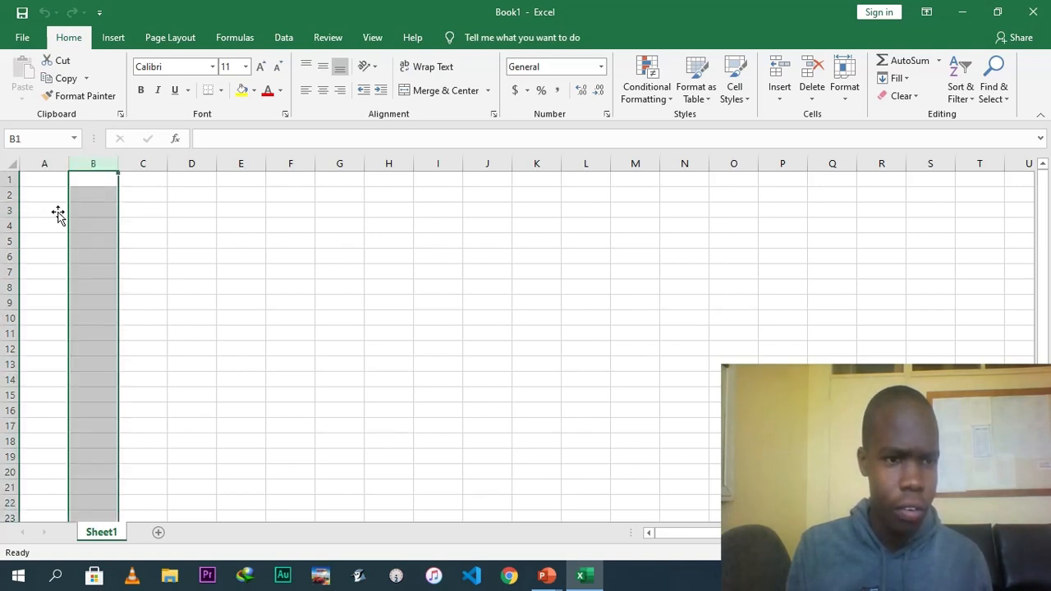
click(6, 211)
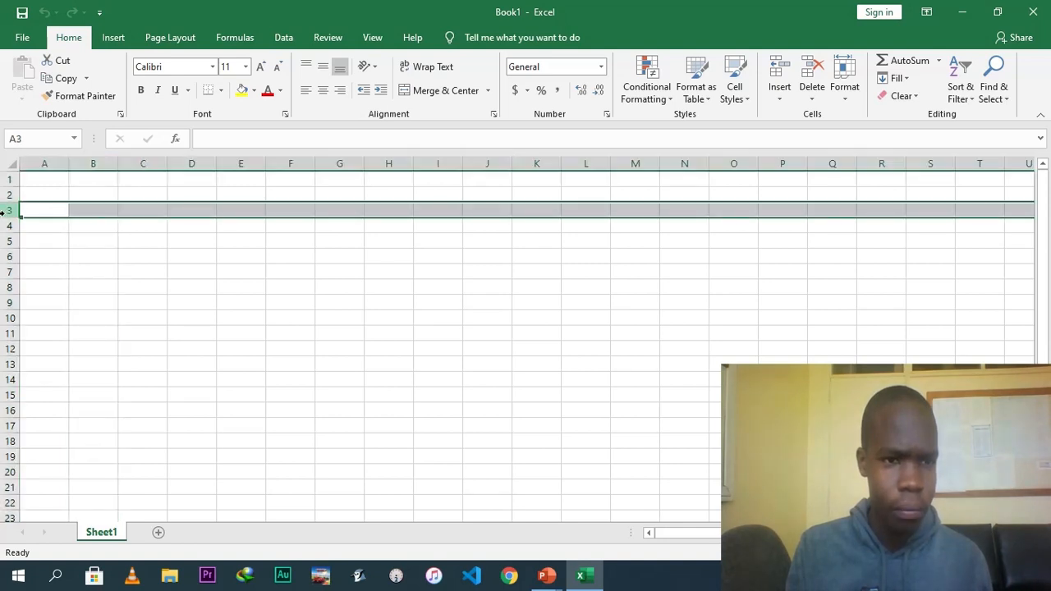
click(91, 211)
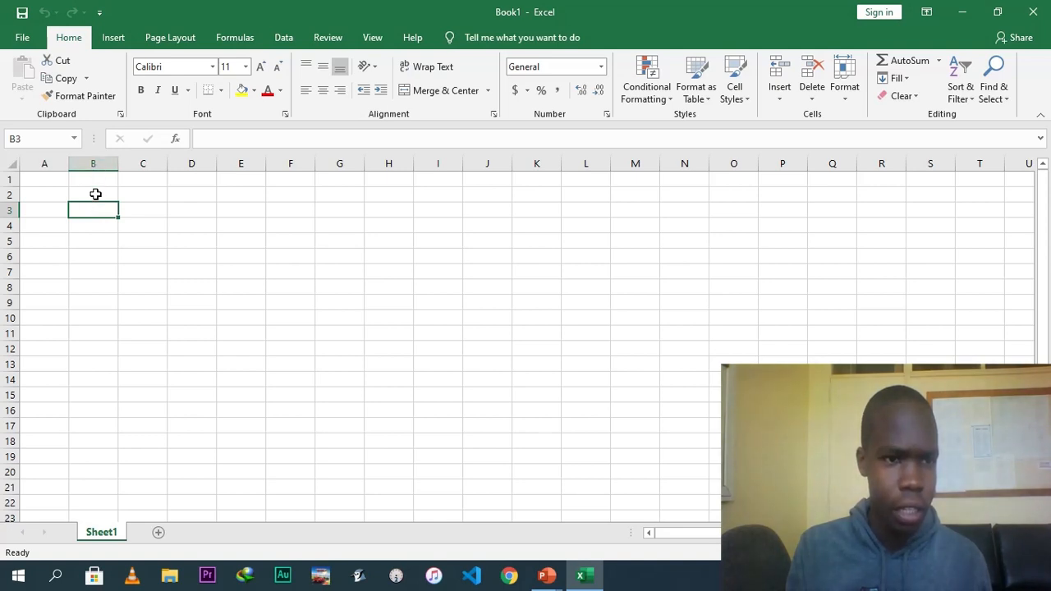
Select cells D3, A6, C5, B4 and B3, column B and row 2 to compare cell references.
click(183, 209)
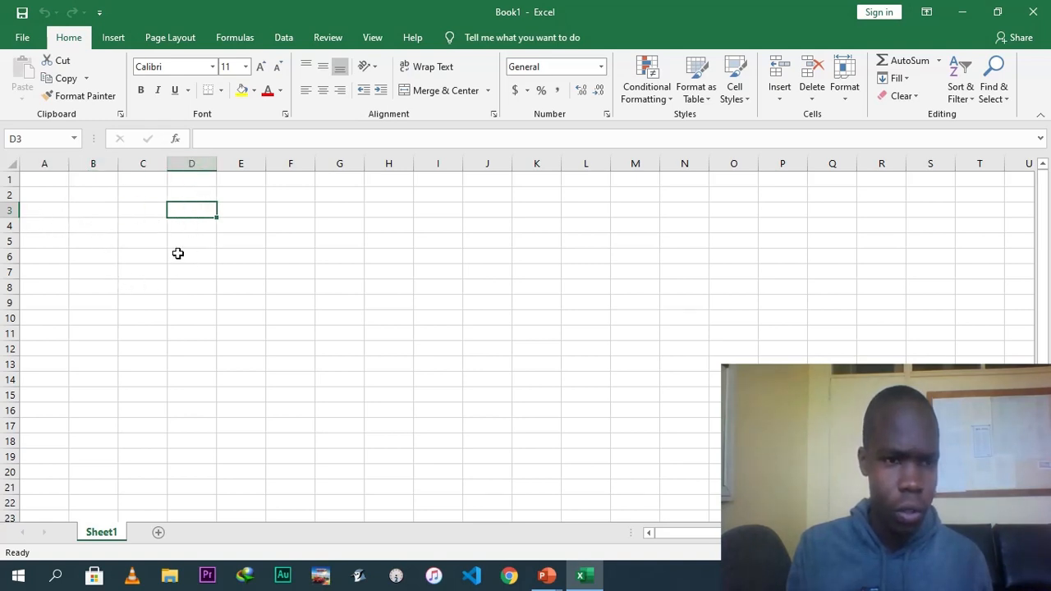
click(41, 259)
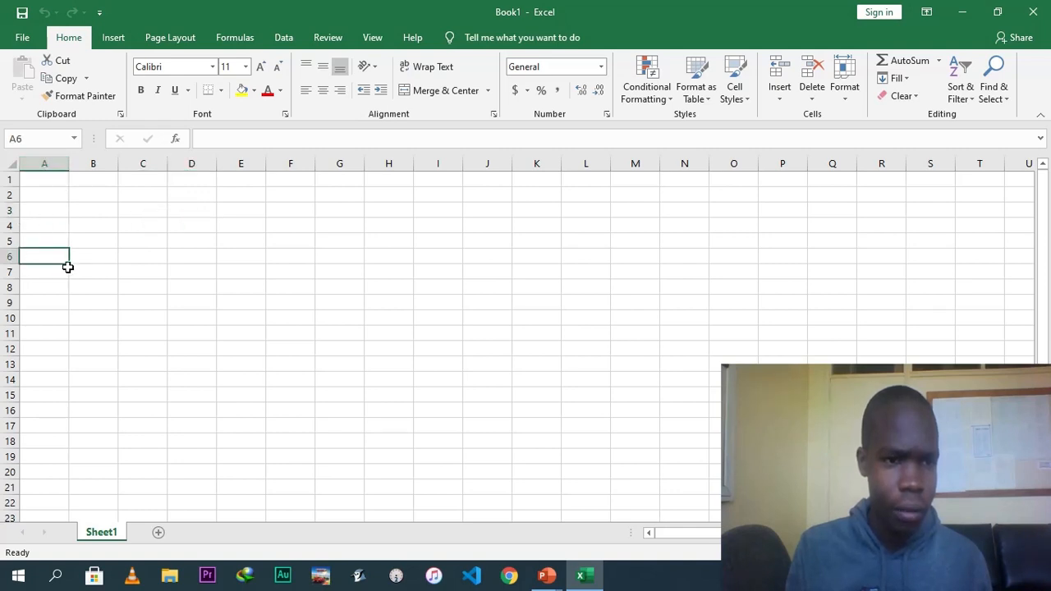
click(142, 245)
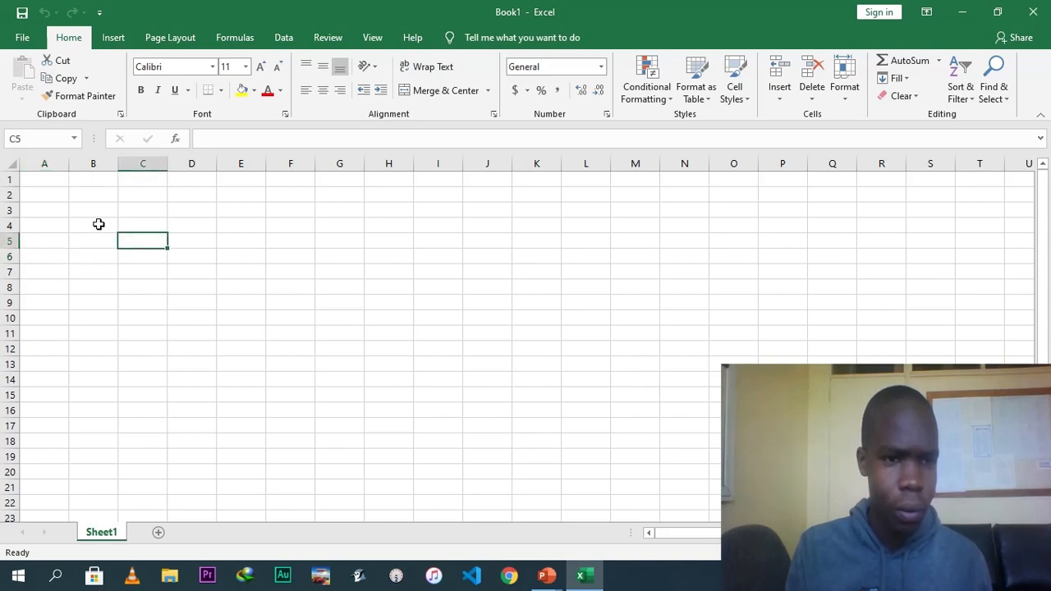
click(98, 225)
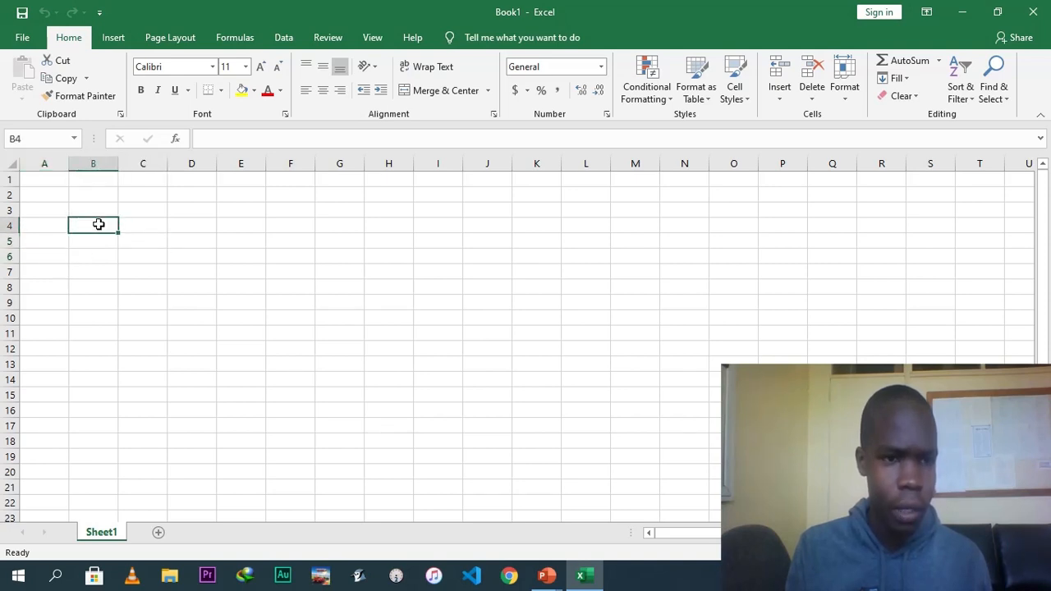
click(95, 209)
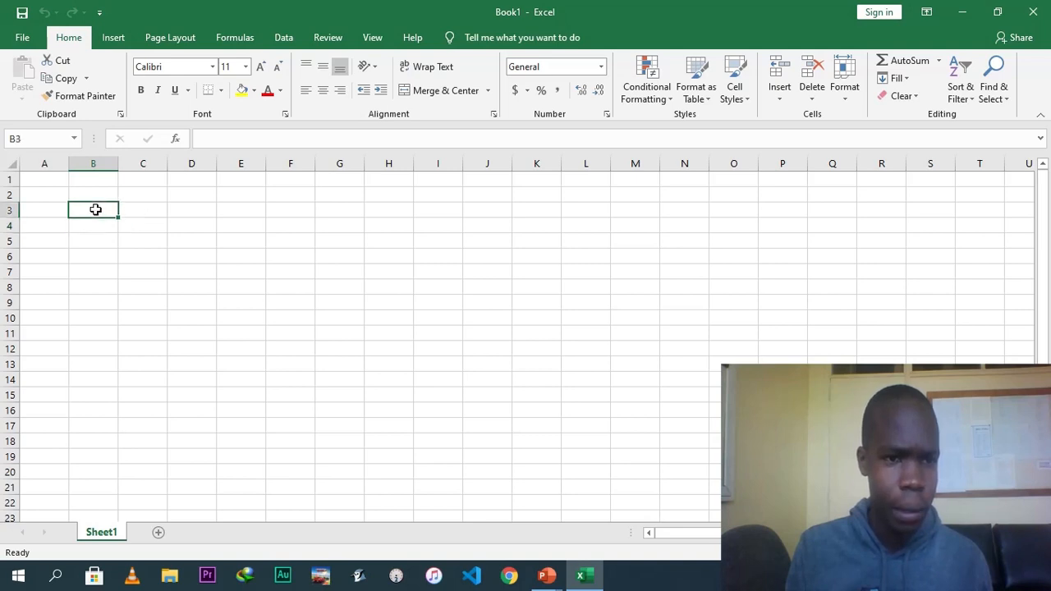
click(99, 161)
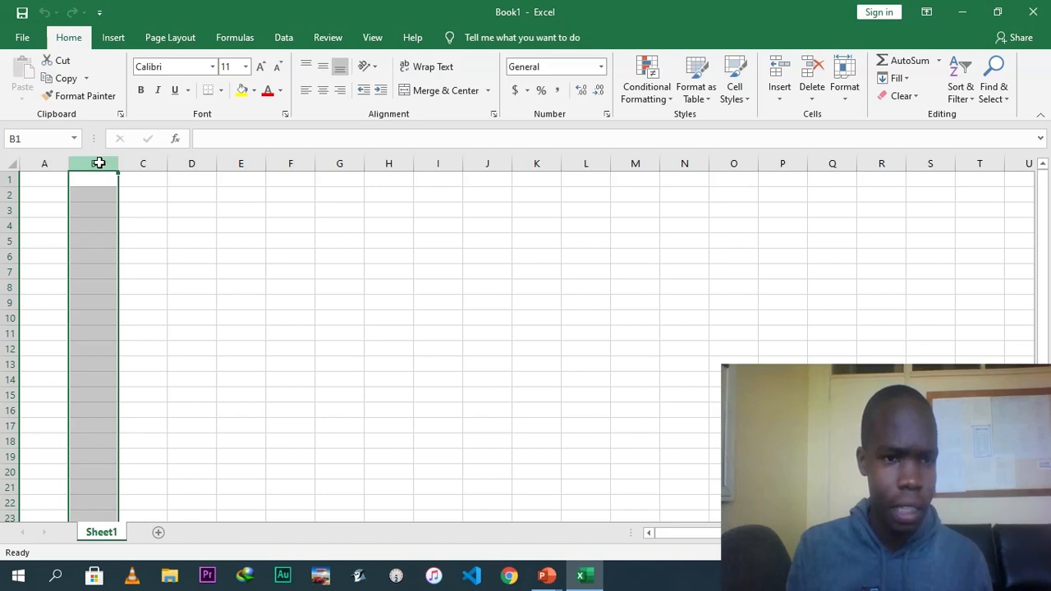
click(146, 228)
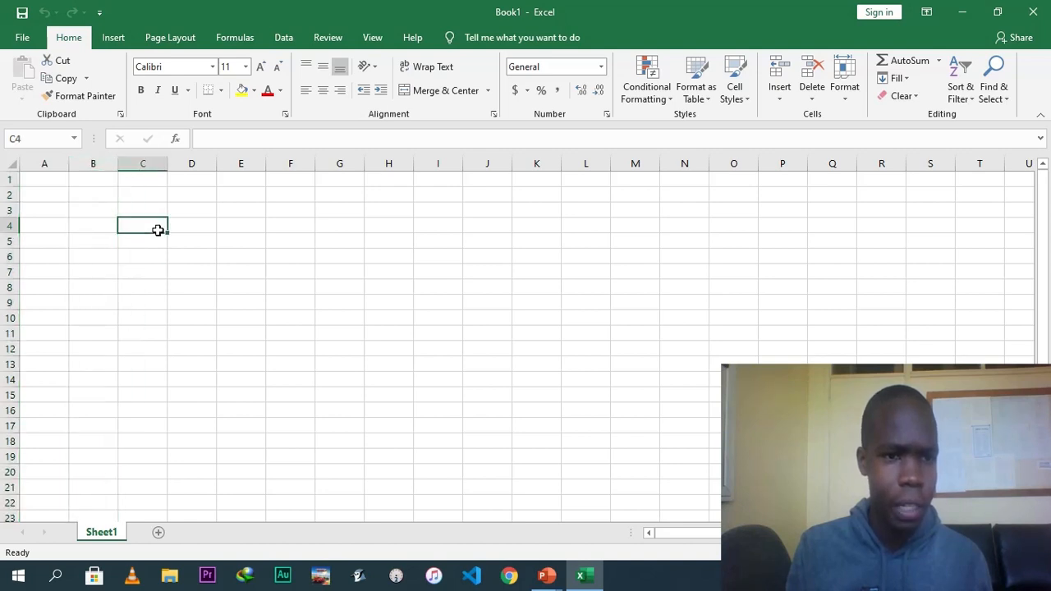
click(93, 162)
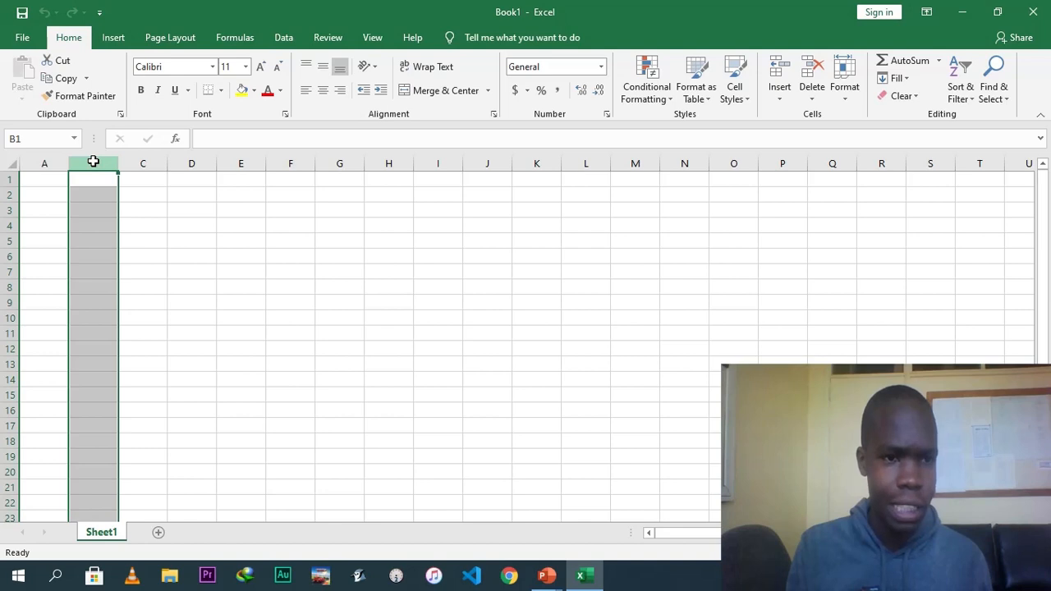
click(9, 194)
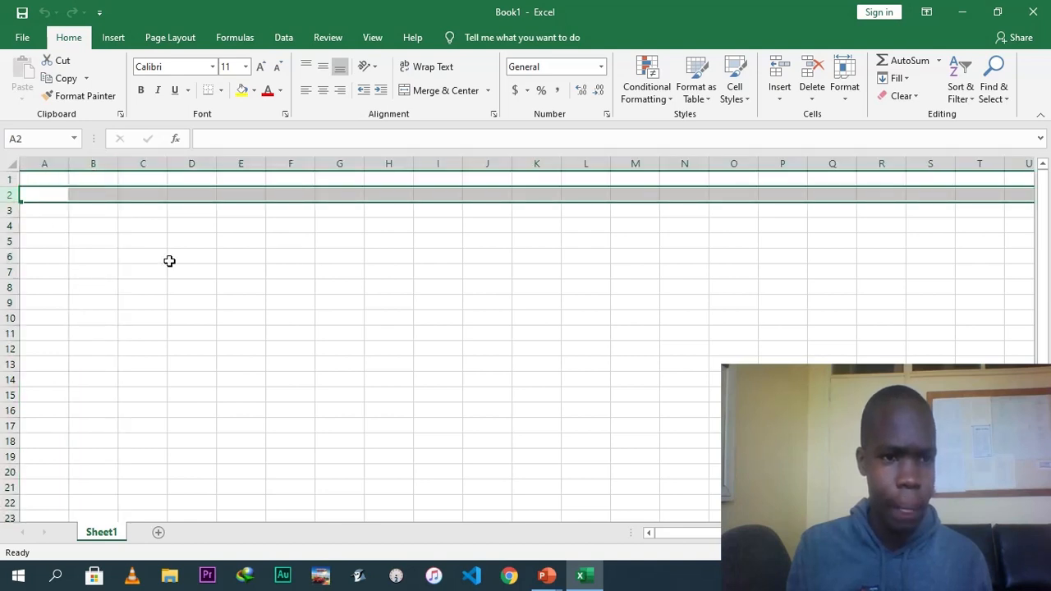
click(100, 197)
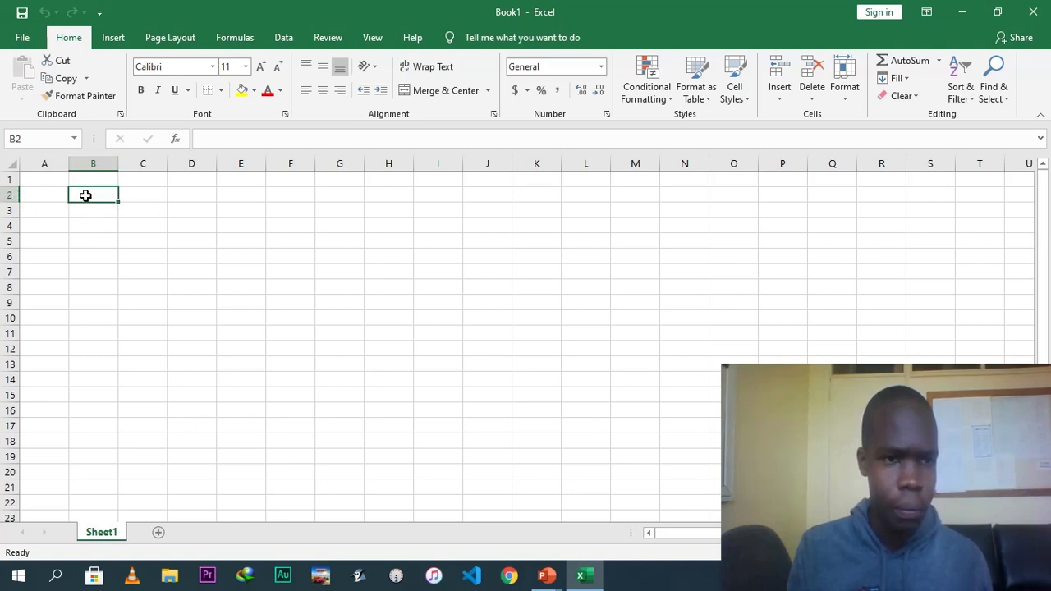
Examine the active cell's address while selecting cells B2, C4, D6, E6 and C5.
click(31, 138)
click(30, 140)
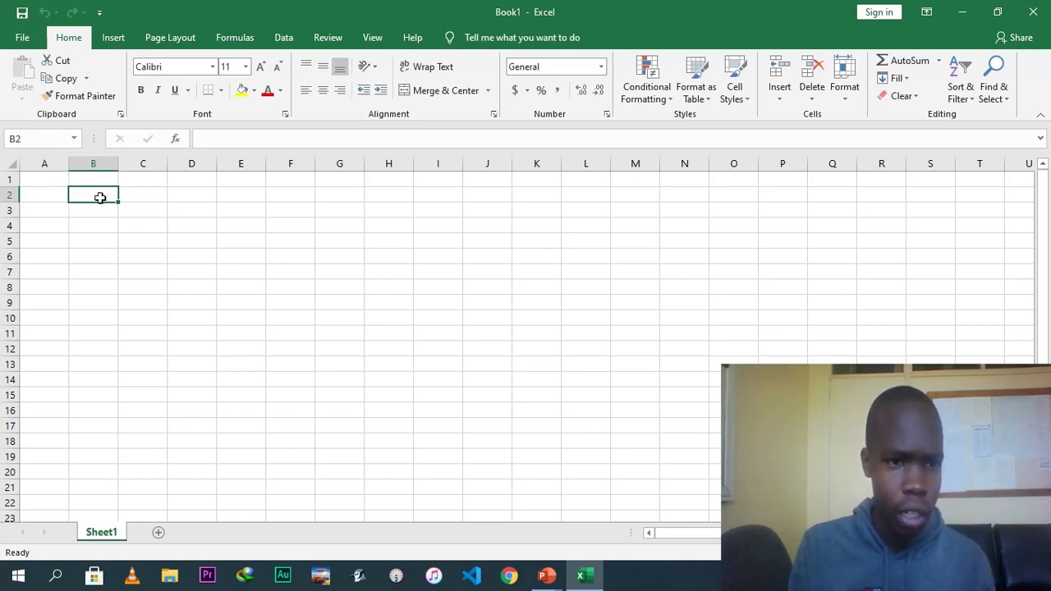
click(142, 225)
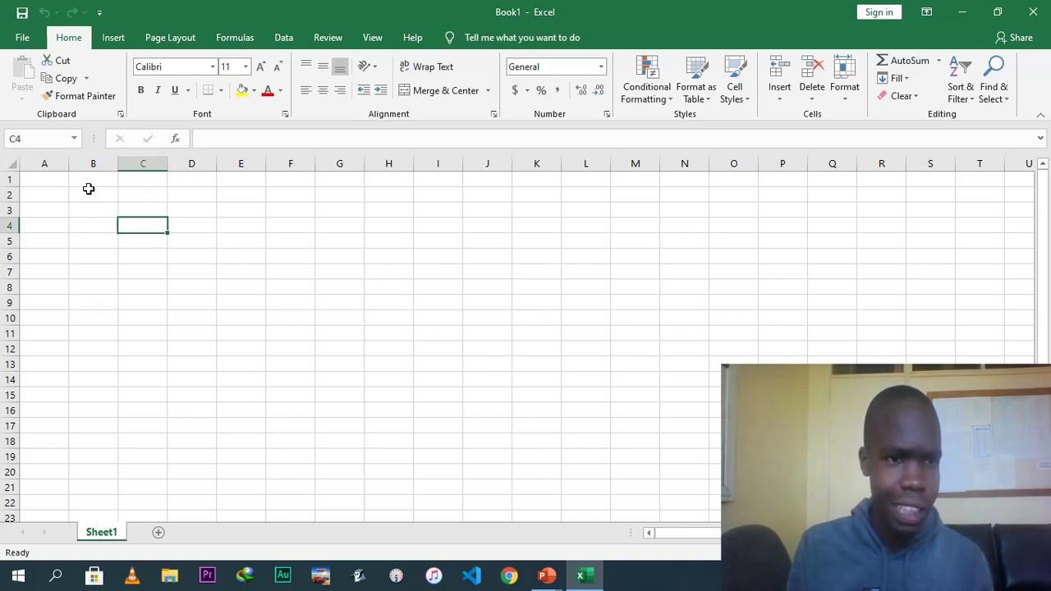
click(191, 258)
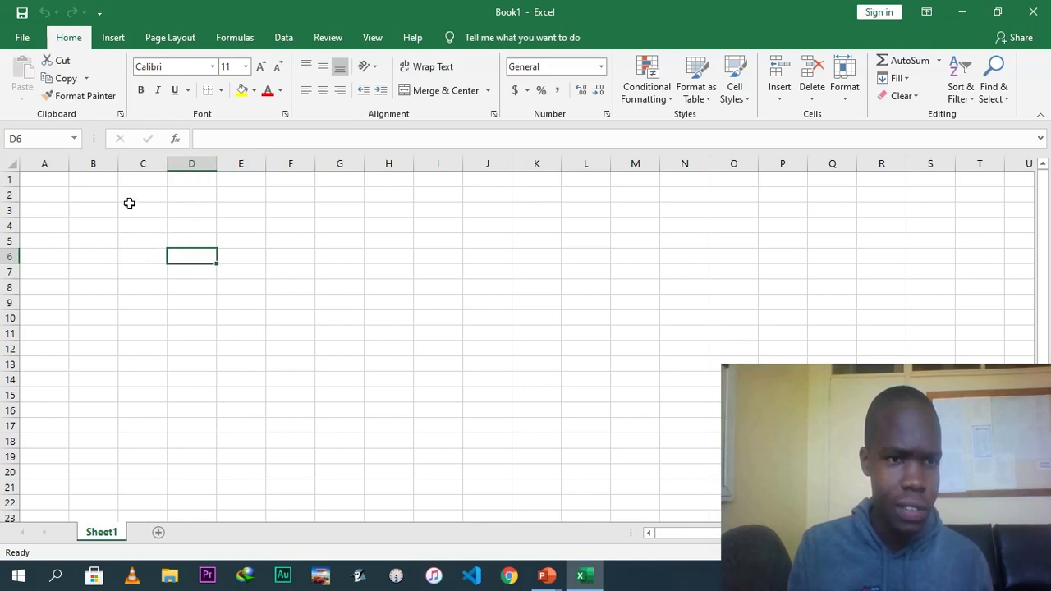
click(192, 258)
click(260, 251)
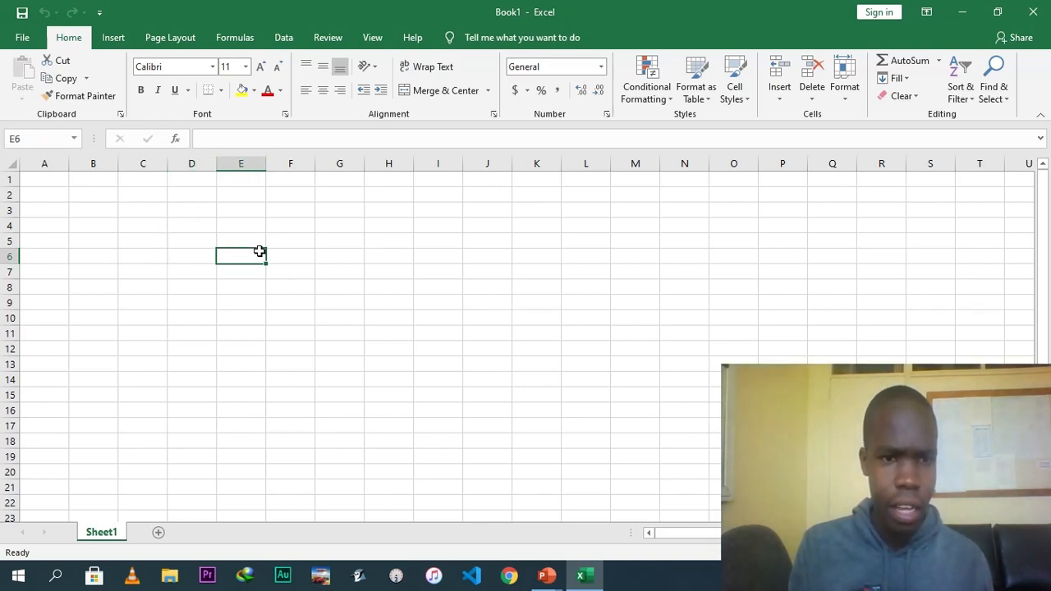
click(135, 240)
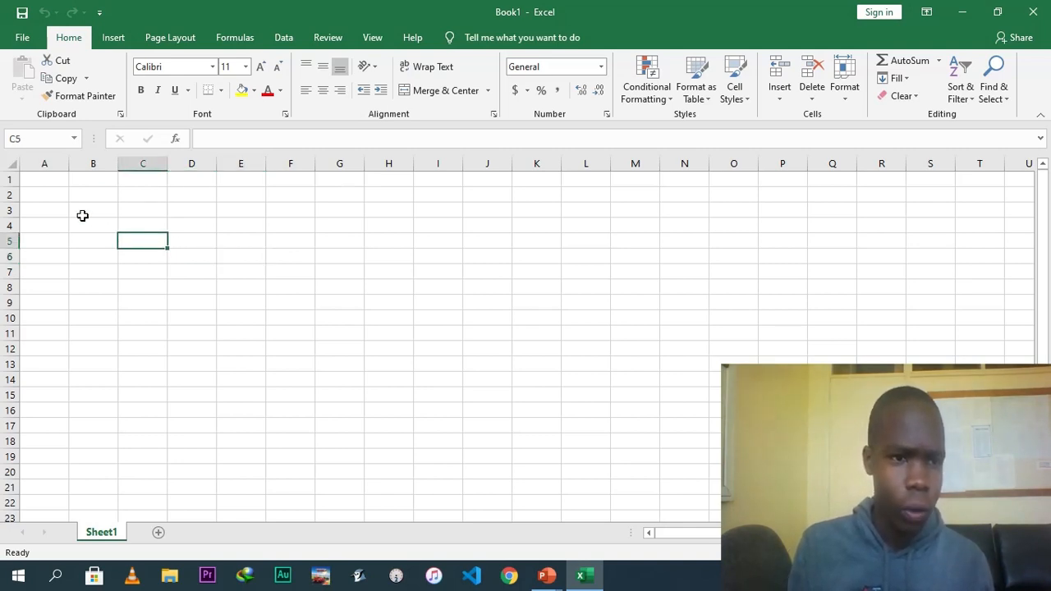
Enter School in cell A3 and reselect the cell.
click(52, 212)
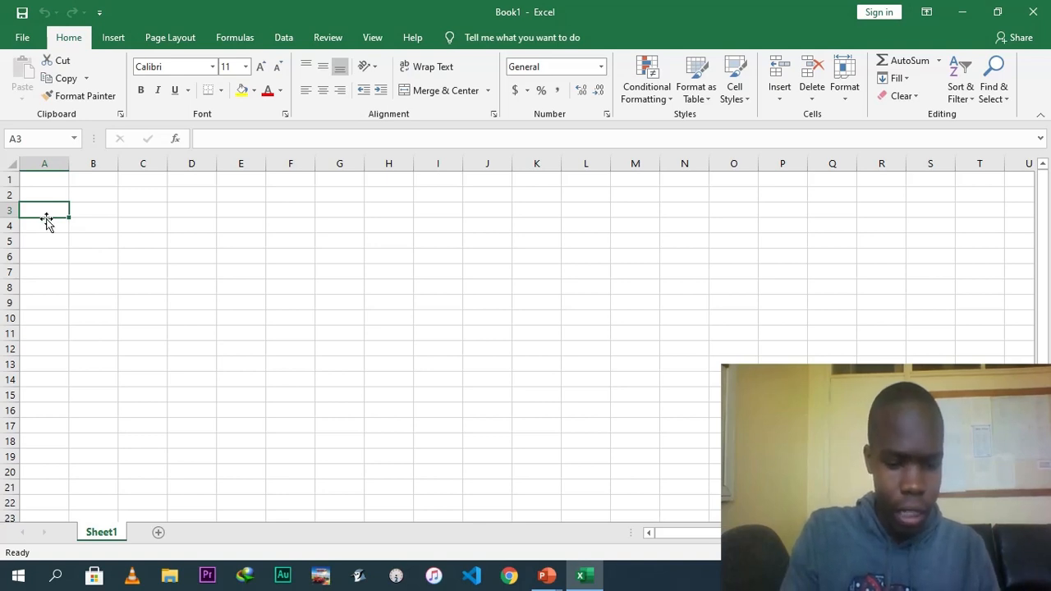
text(School)
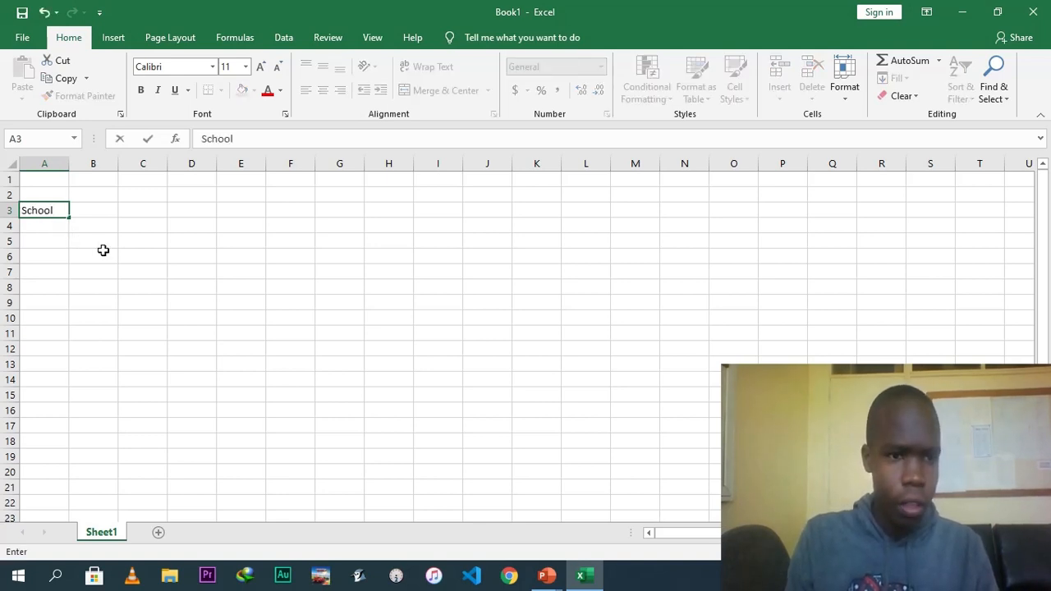
click(68, 223)
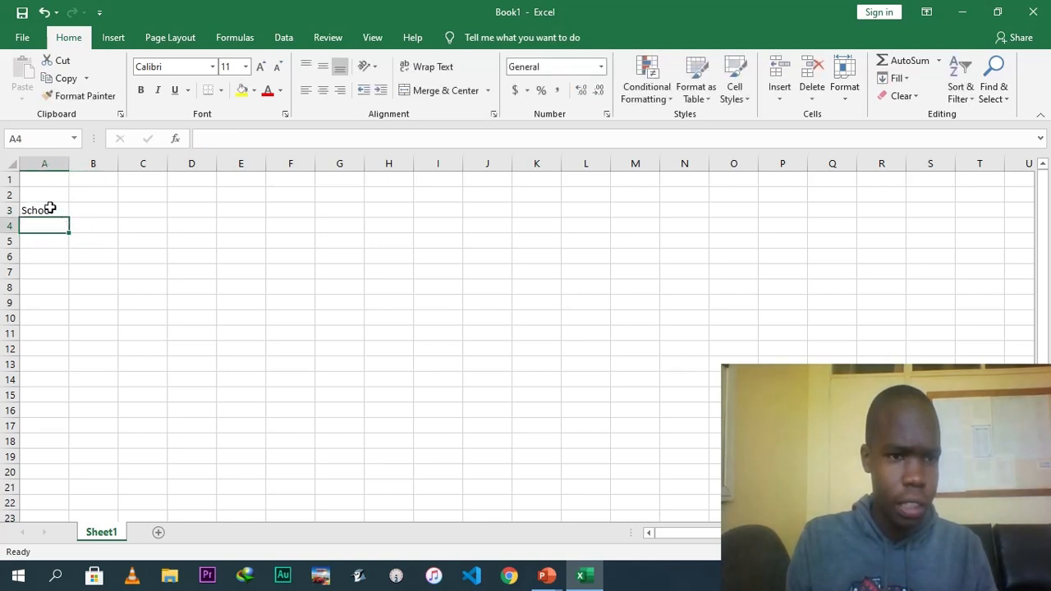
click(50, 207)
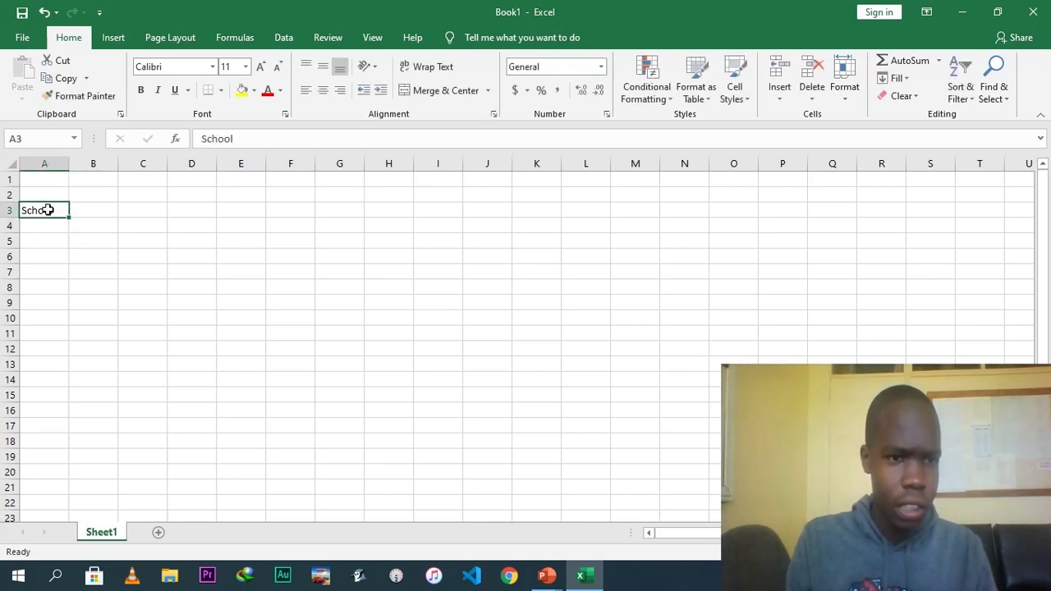
Copy School from cell A3, paste it into B3, and delete the pasted copy again.
click(102, 211)
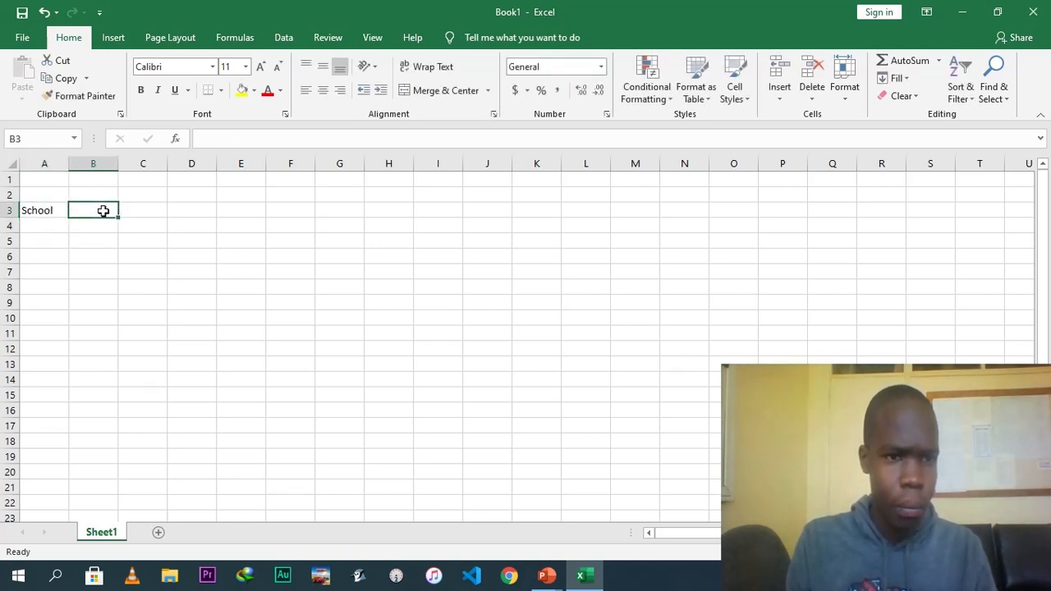
click(46, 214)
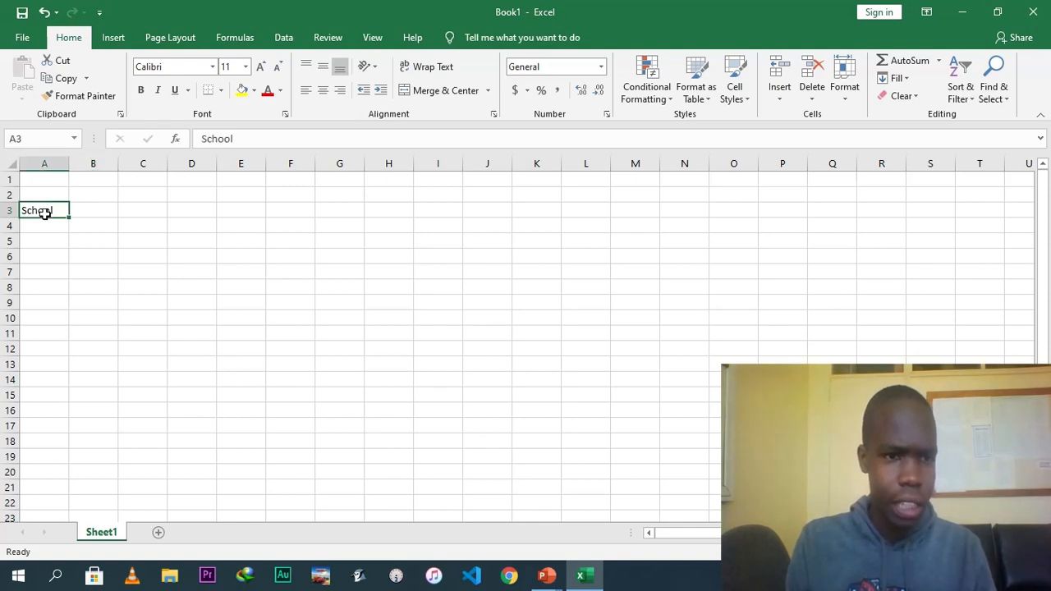
click(69, 78)
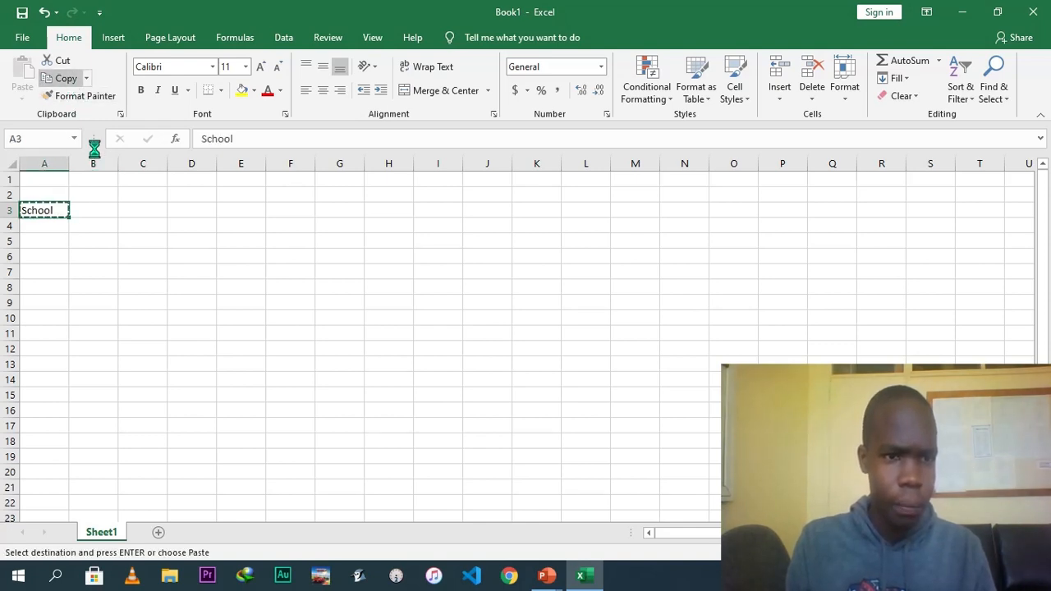
click(100, 210)
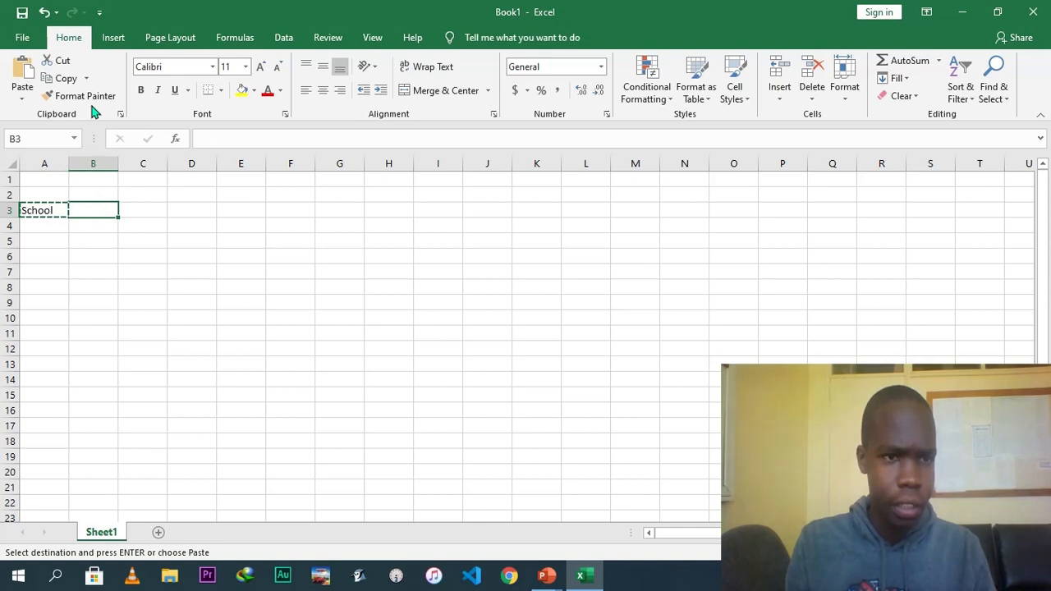
click(19, 80)
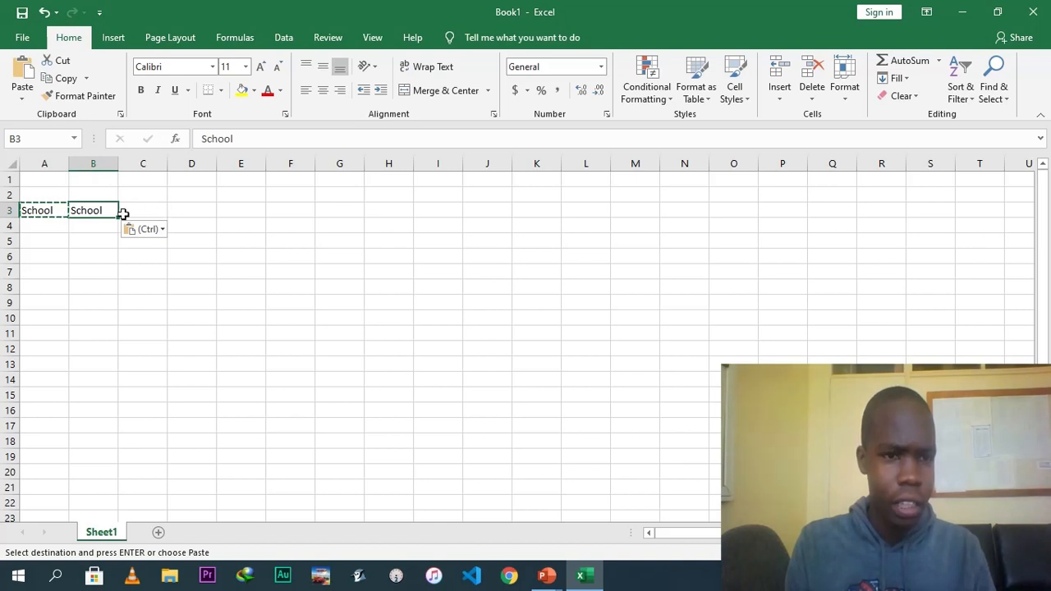
key(Delete)
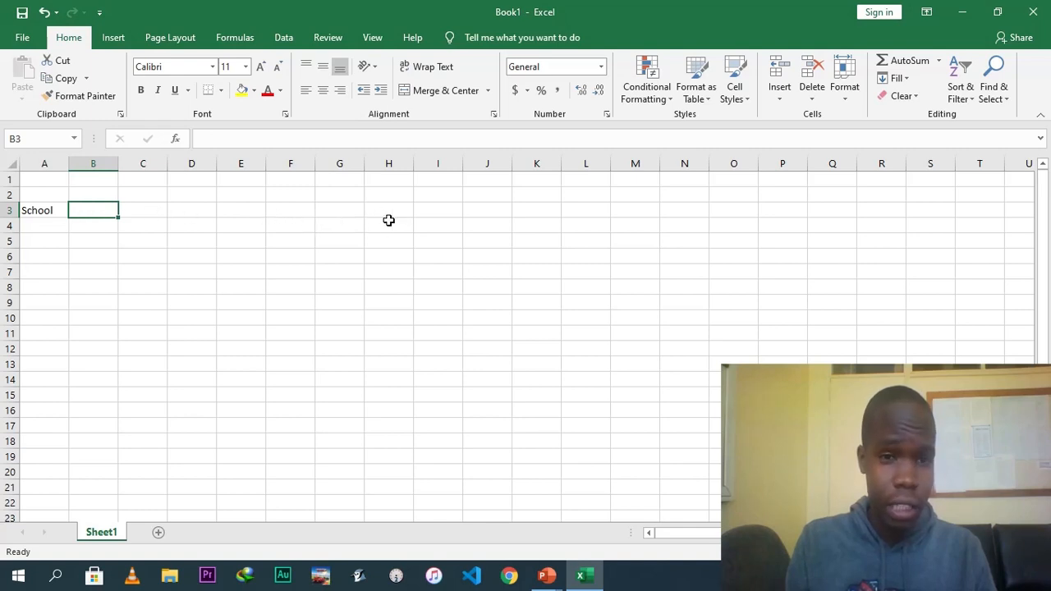
Fill School from A3 across row 3 to column G with the fill handle, then undo the fill.
click(42, 211)
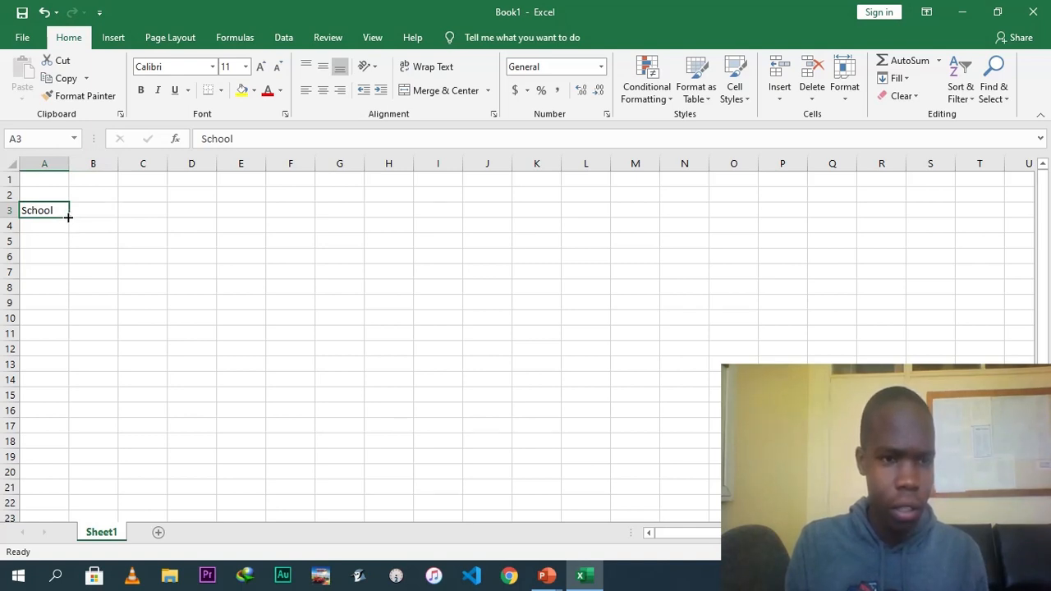
drag(70, 217, 154, 217)
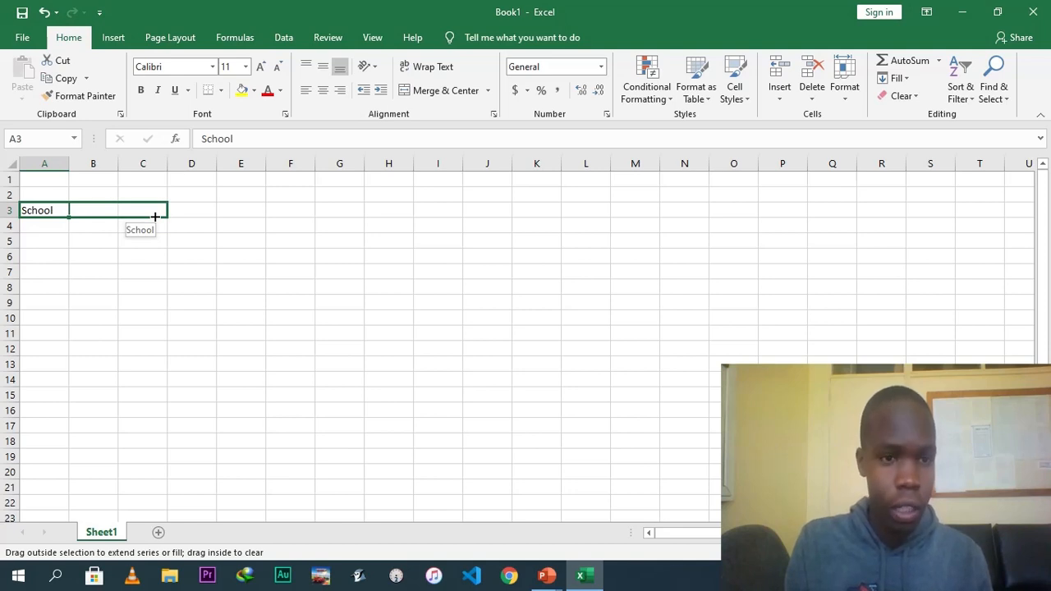
drag(194, 217, 345, 216)
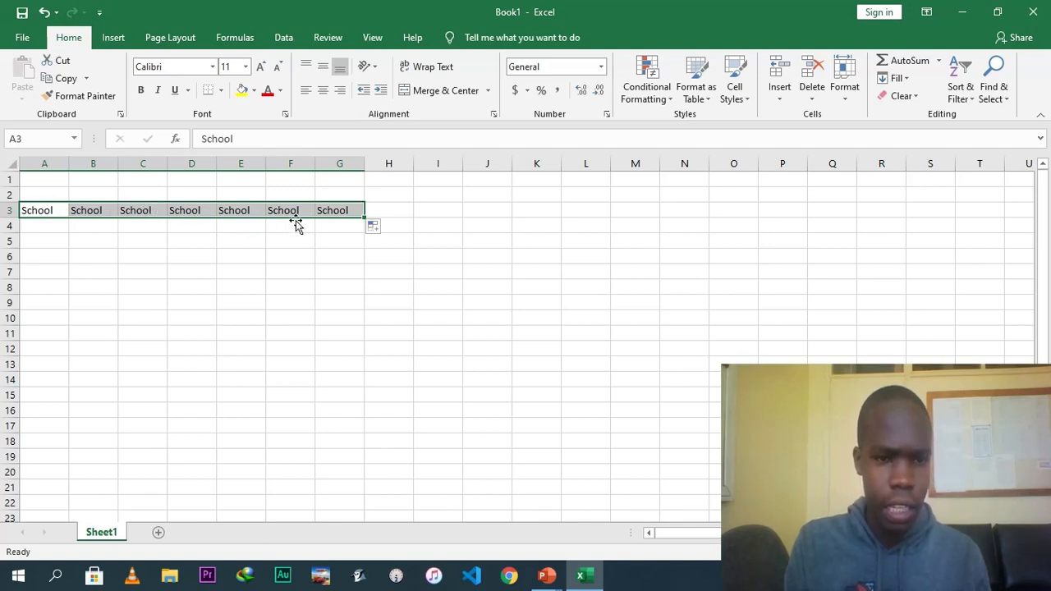
key(ctrl+z)
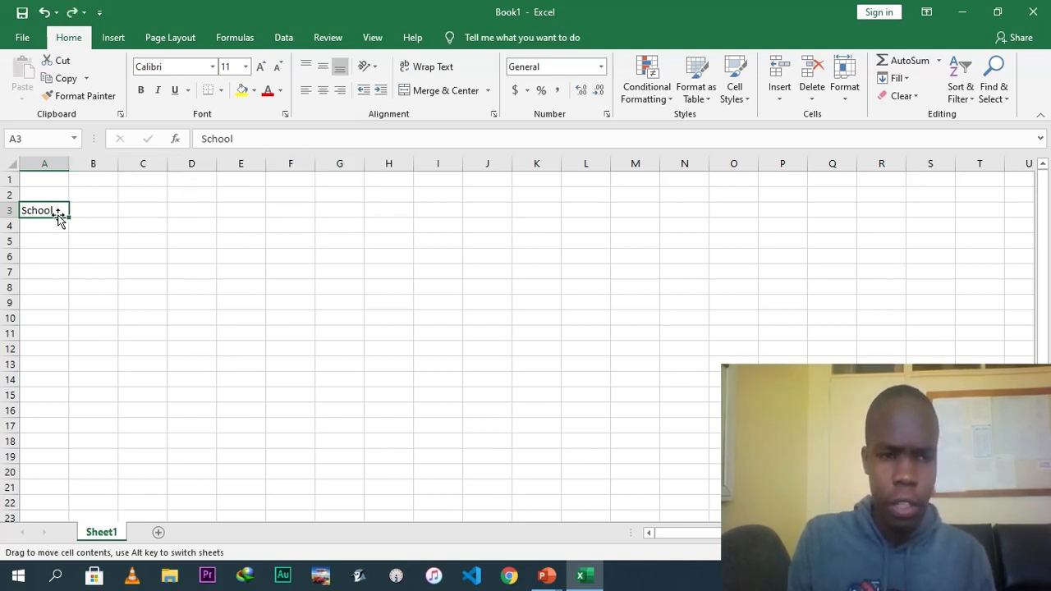
Clear the contents of cell A3 and give it a yellow fill.
key(Delete)
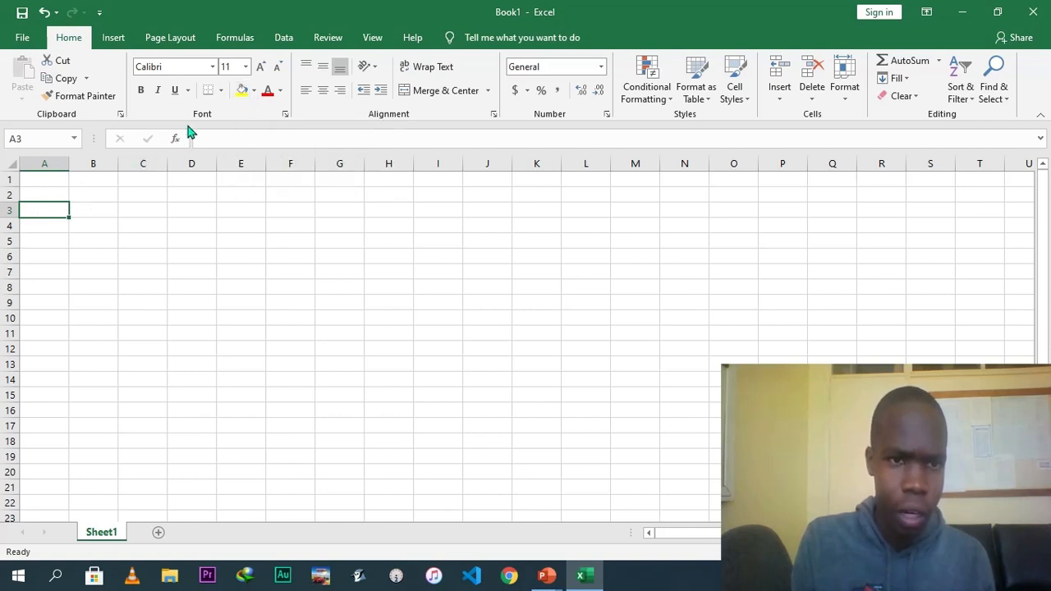
click(242, 92)
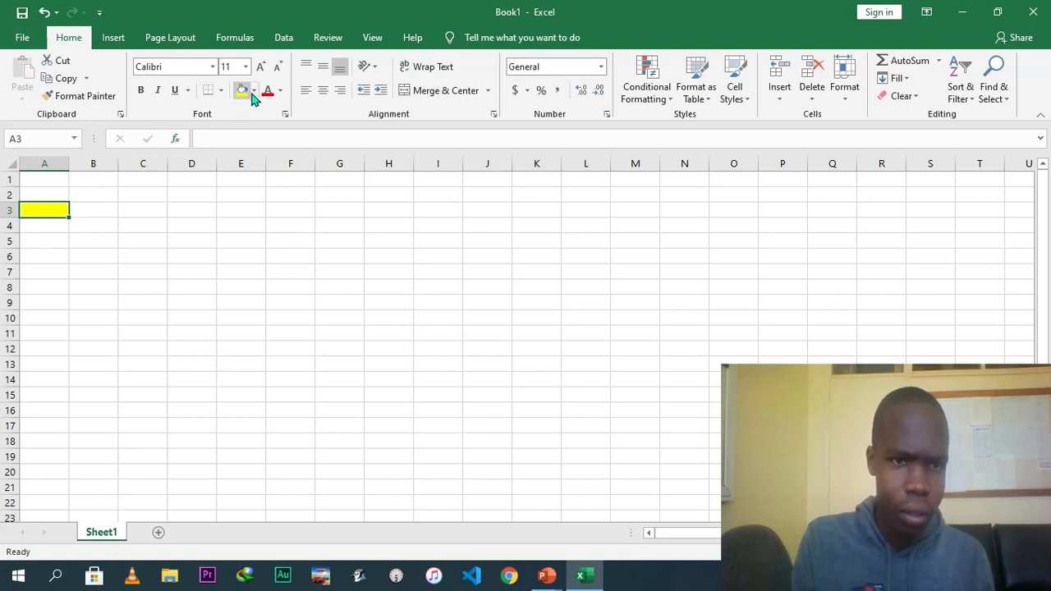
click(254, 92)
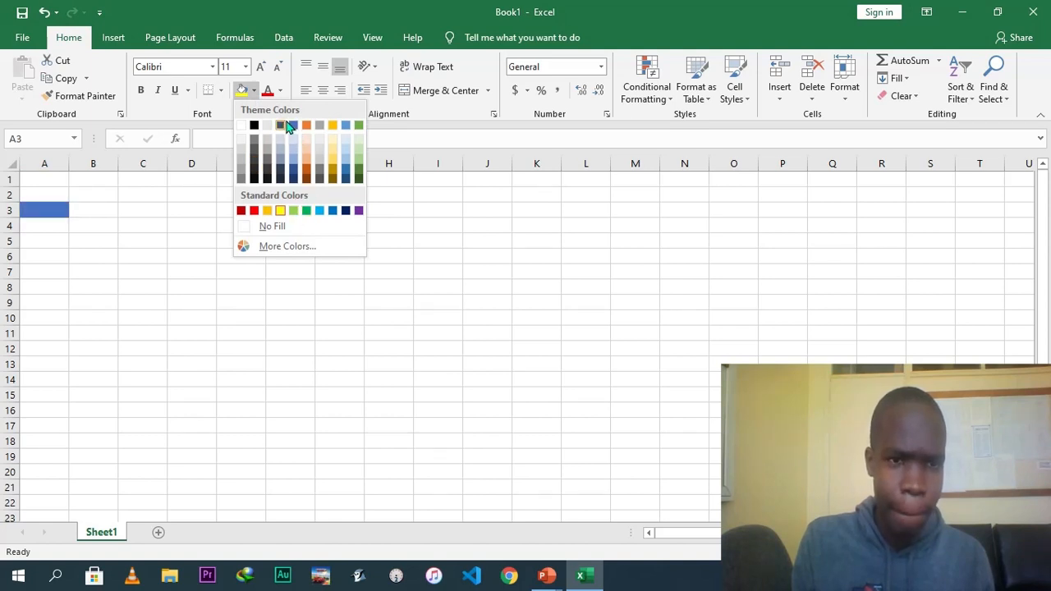
click(122, 179)
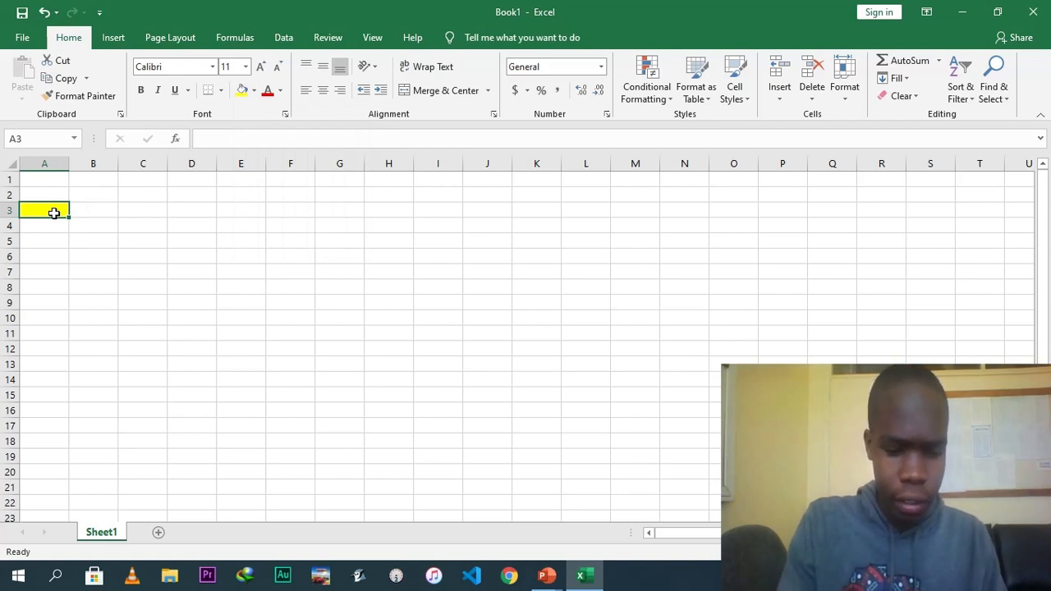
Enter Student in cell A3, correcting the typo while typing.
text(St)
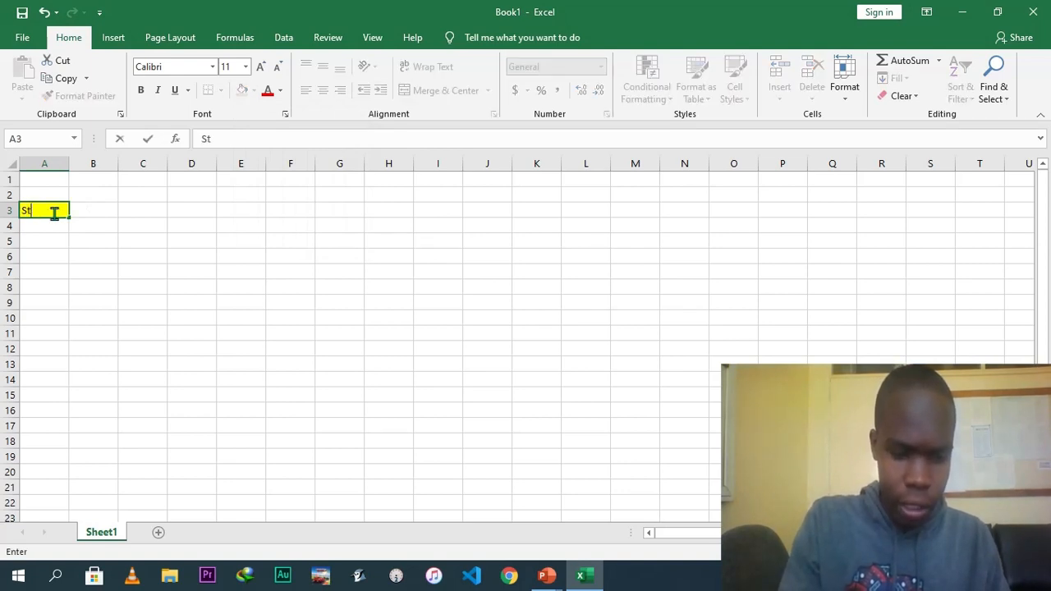
text(udebt)
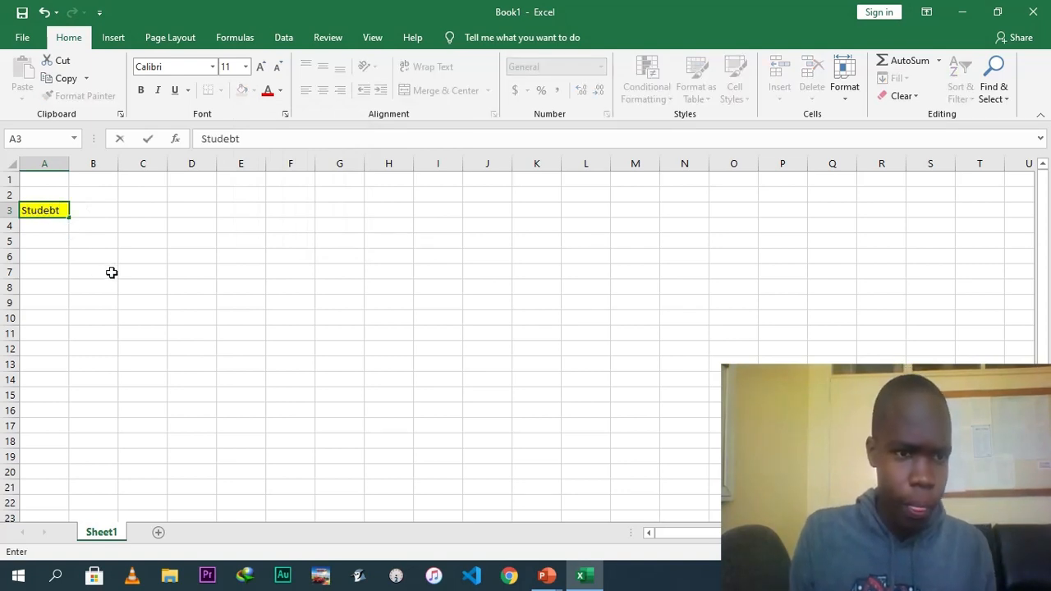
key(BackSpace)
key(BackSpace)
text(nt)
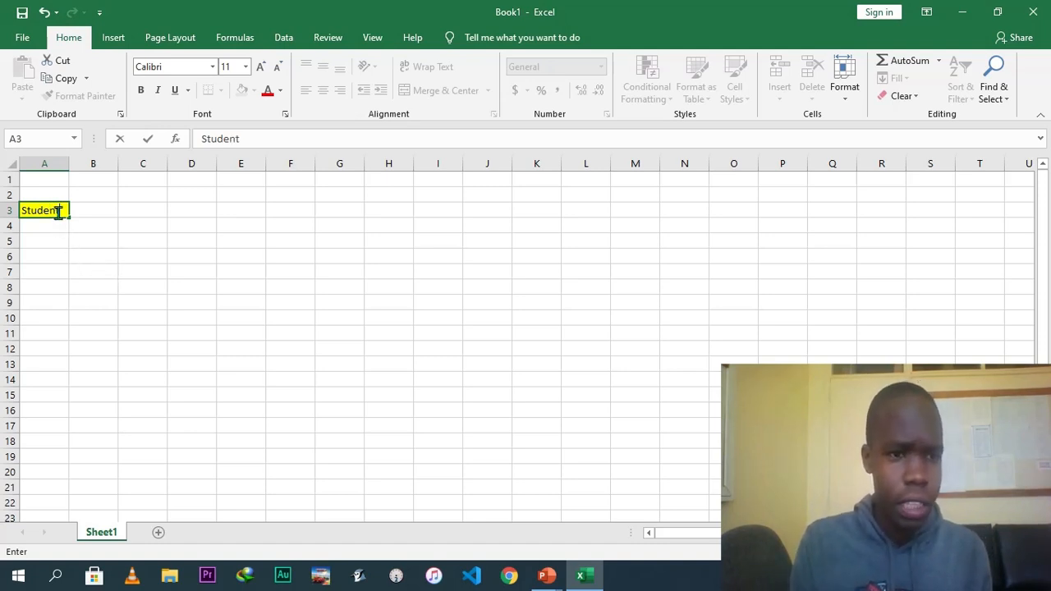
Set the font color of Student in A3 to dark blue.
click(280, 90)
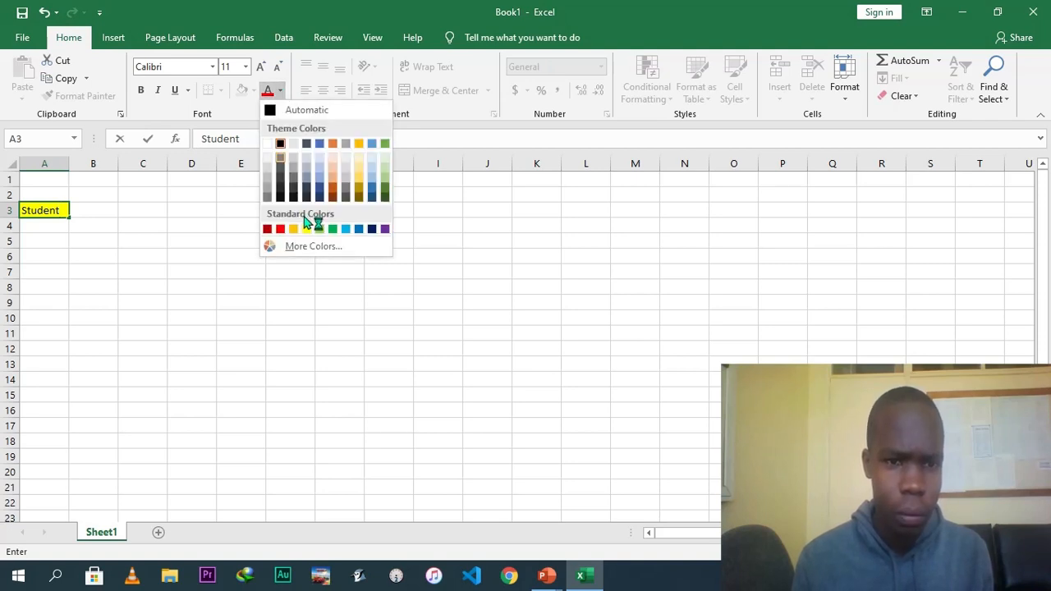
click(370, 230)
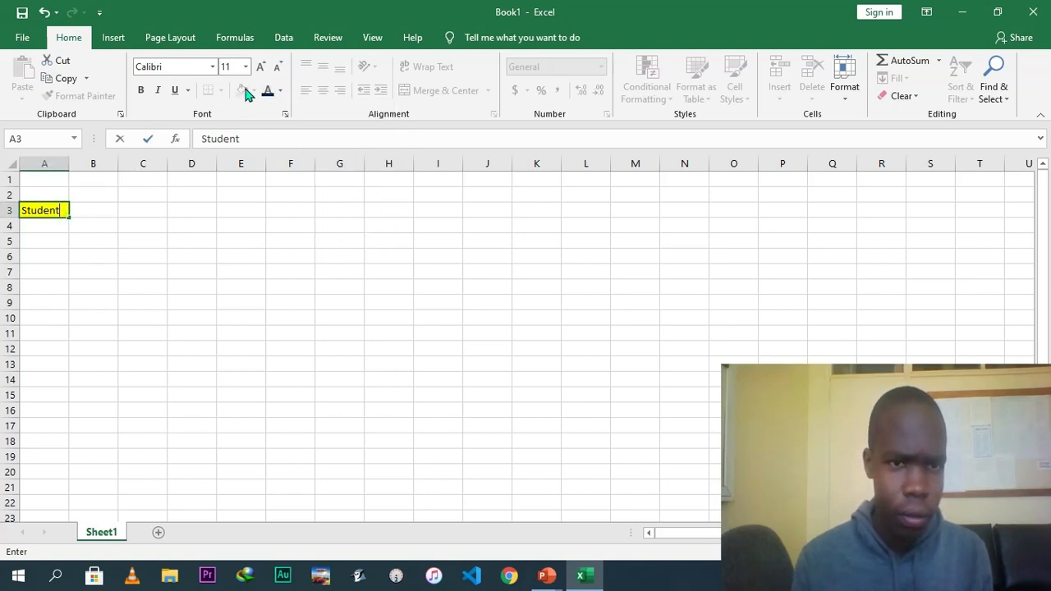
click(56, 202)
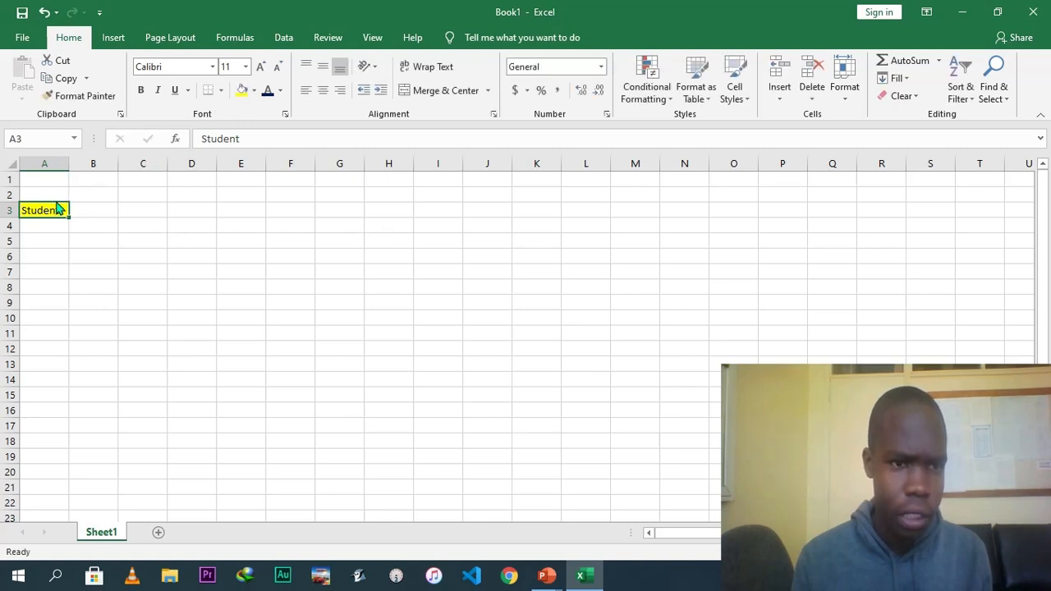
Change A3's fill to green, then remove the fill color.
click(254, 92)
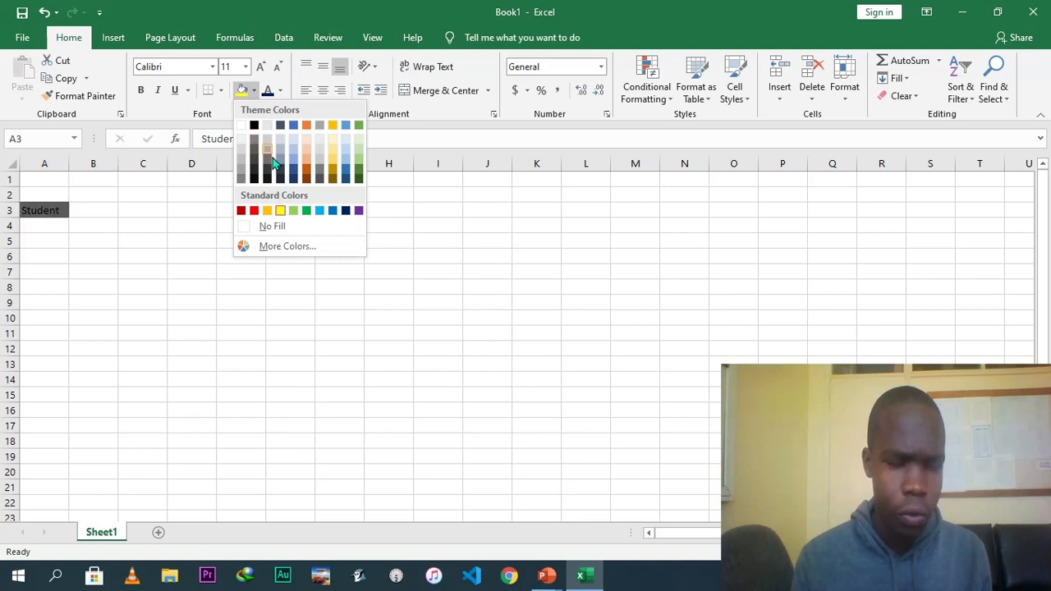
click(294, 211)
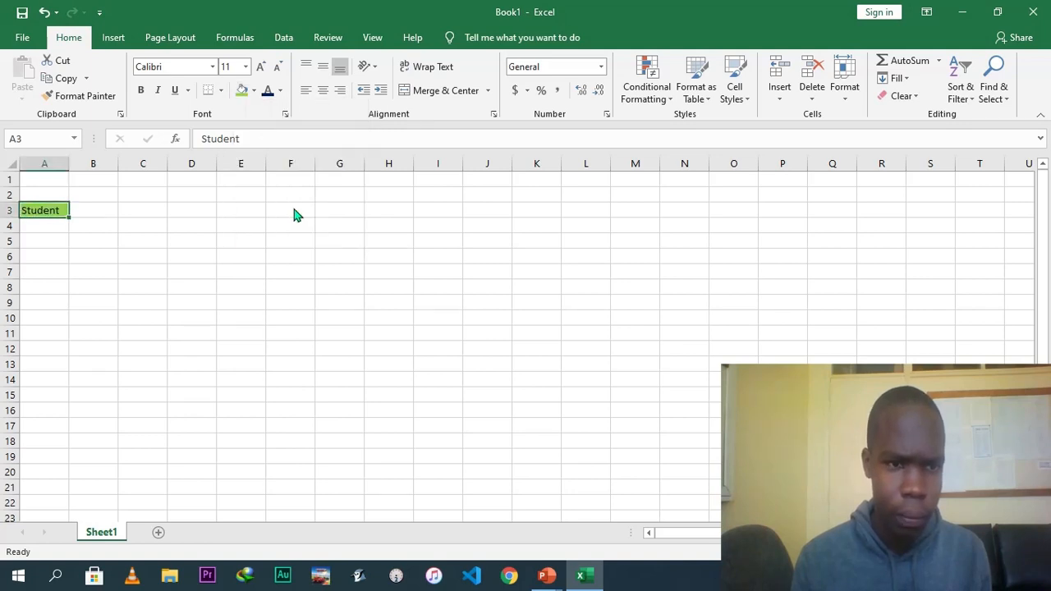
click(255, 92)
click(242, 127)
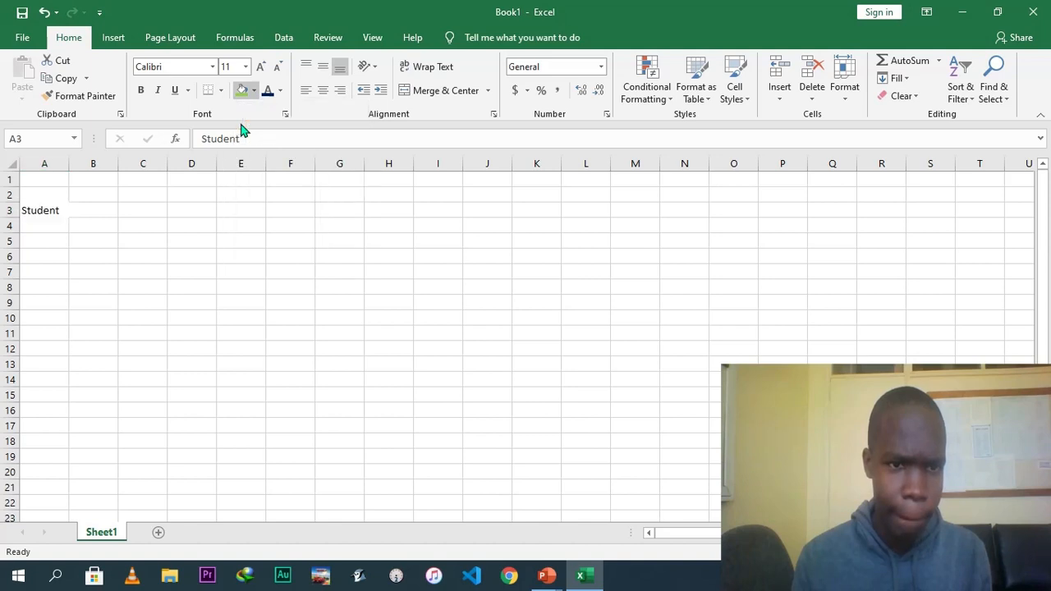
Widen column A to about twice its original width.
click(279, 92)
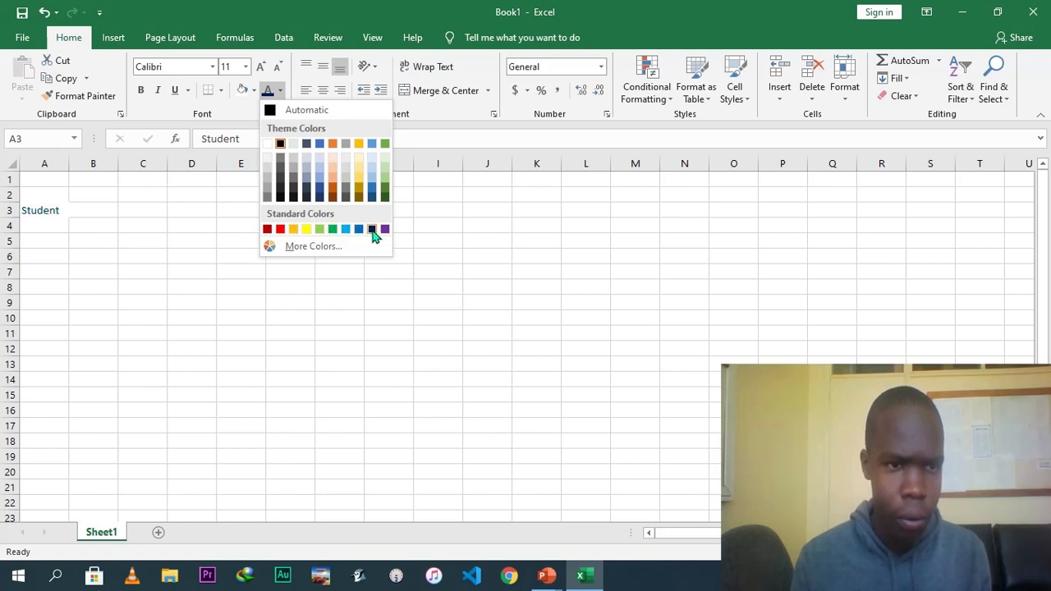
click(325, 301)
drag(67, 164, 123, 171)
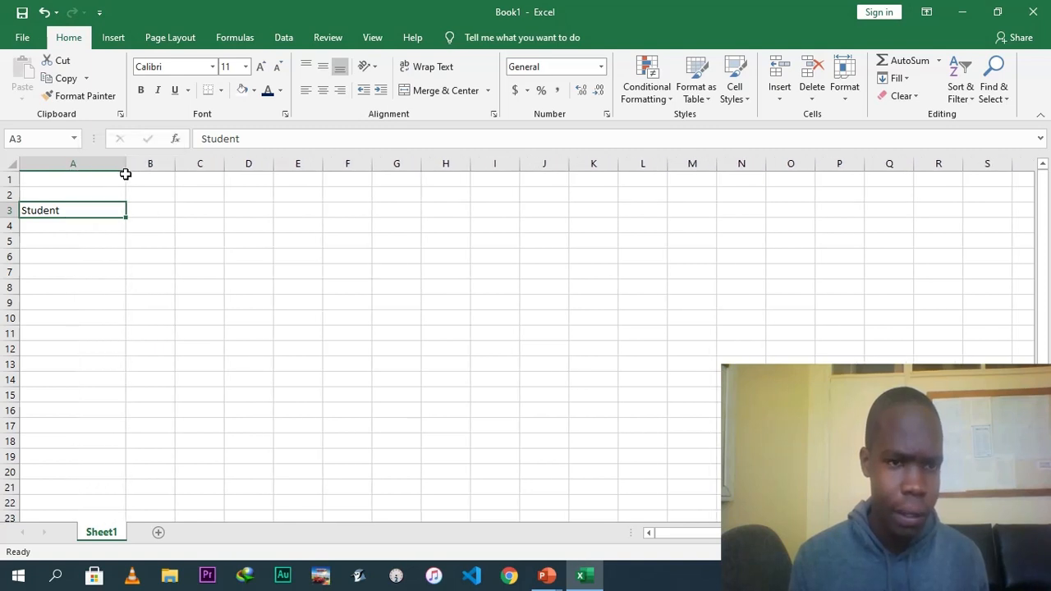
Try center and right alignment on A3, then return it to left alignment.
click(304, 93)
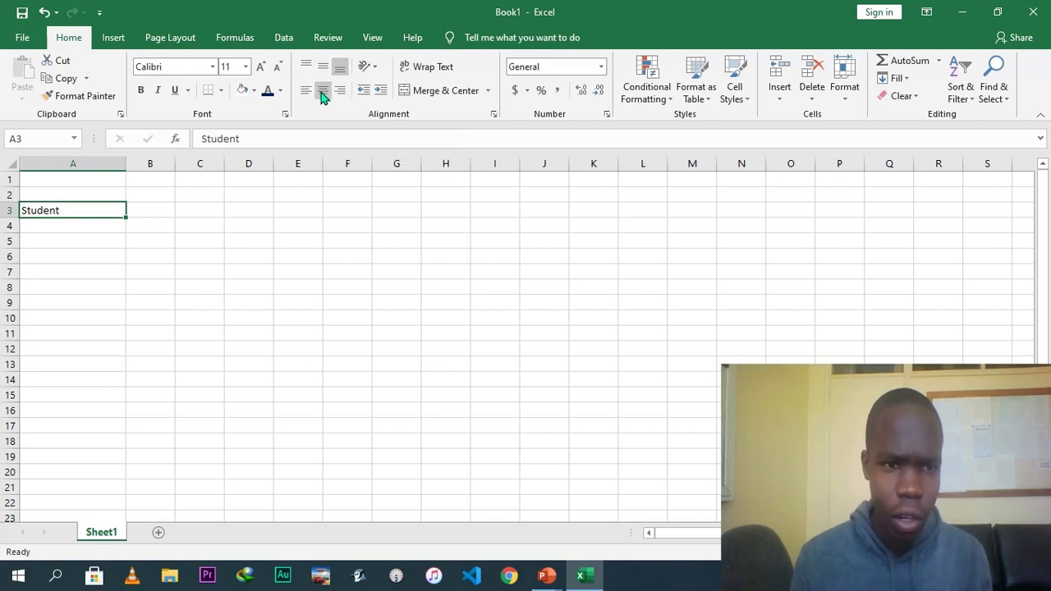
click(322, 93)
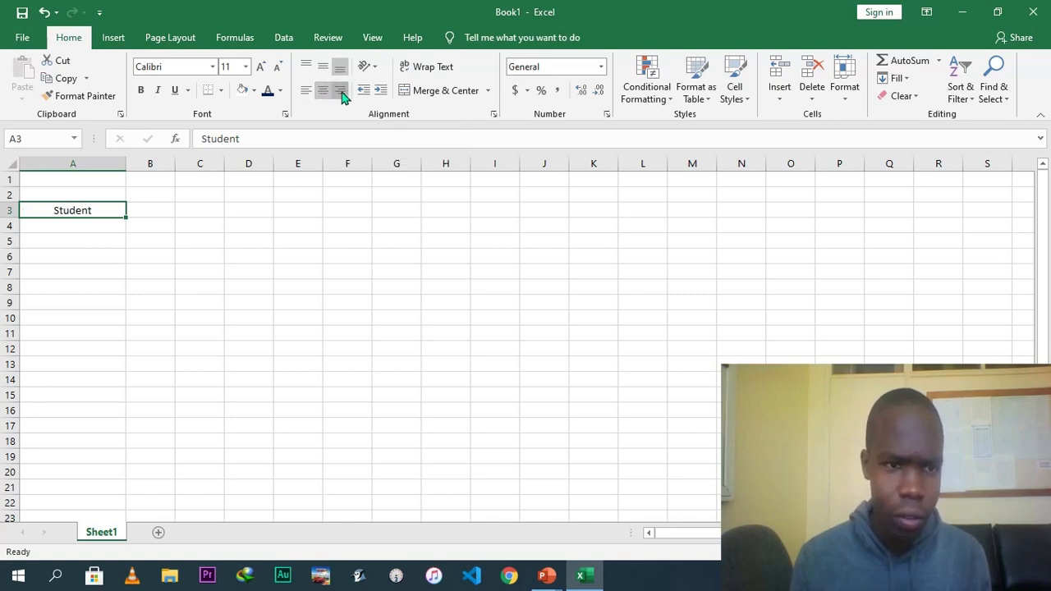
click(340, 92)
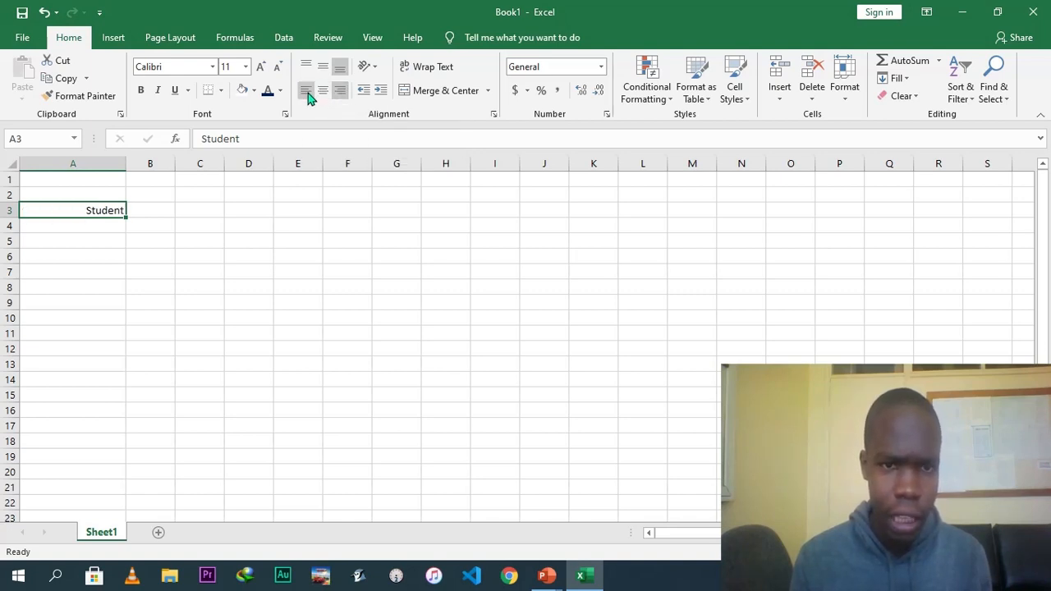
click(306, 92)
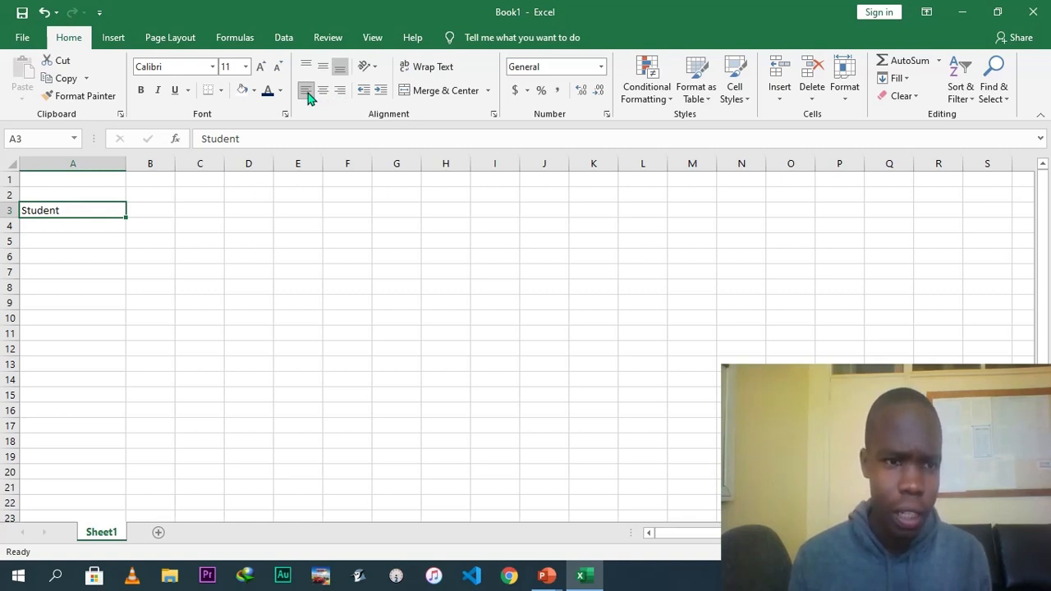
Apply the Calibri font to A3 and step the font size up and back down to 11.
click(212, 67)
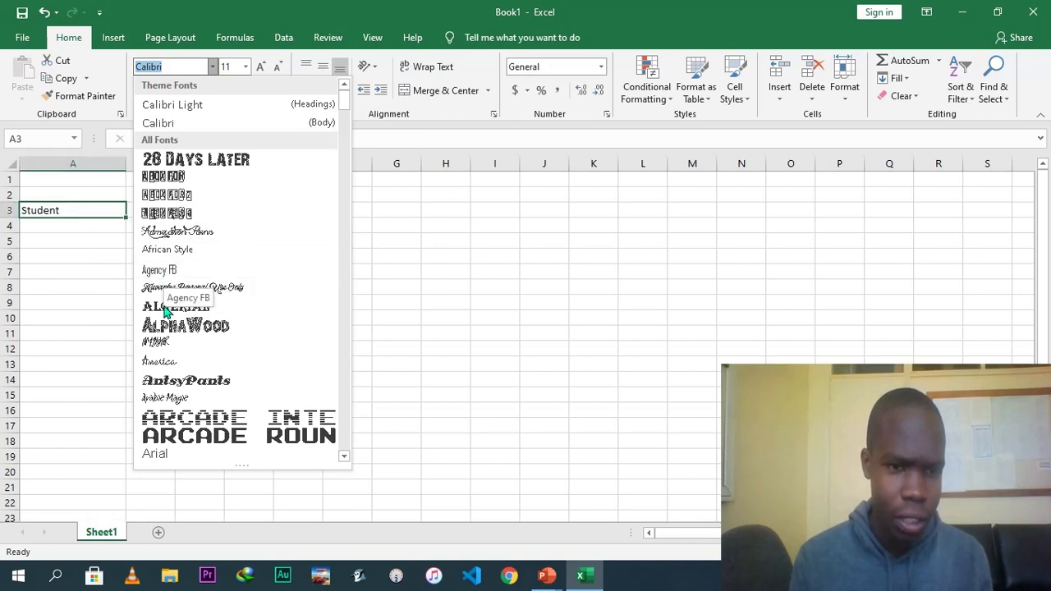
click(171, 123)
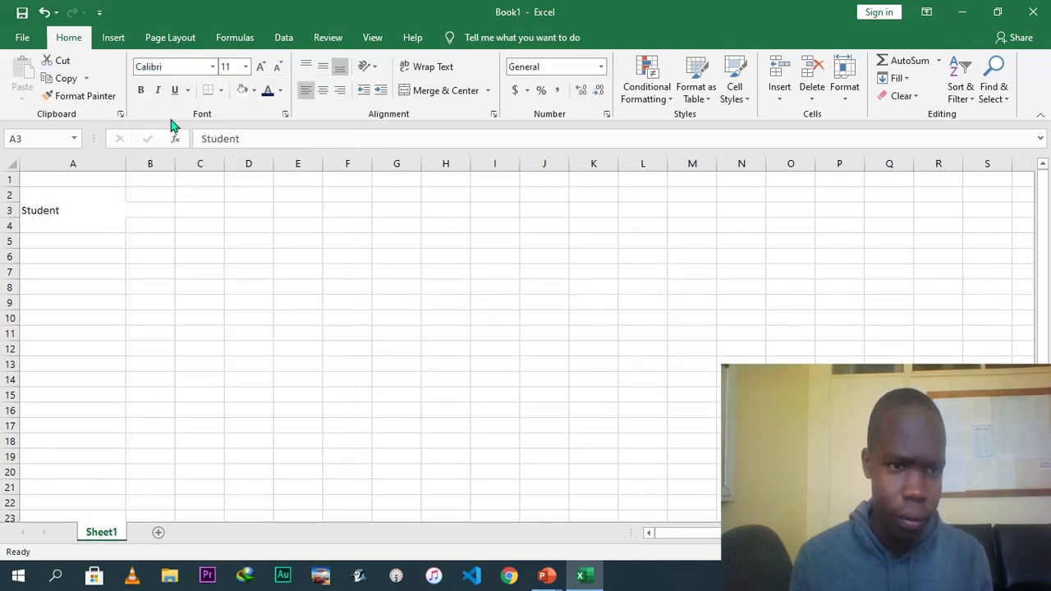
click(261, 67)
click(261, 68)
click(263, 70)
click(264, 71)
click(263, 71)
click(282, 69)
click(281, 69)
click(282, 69)
click(281, 69)
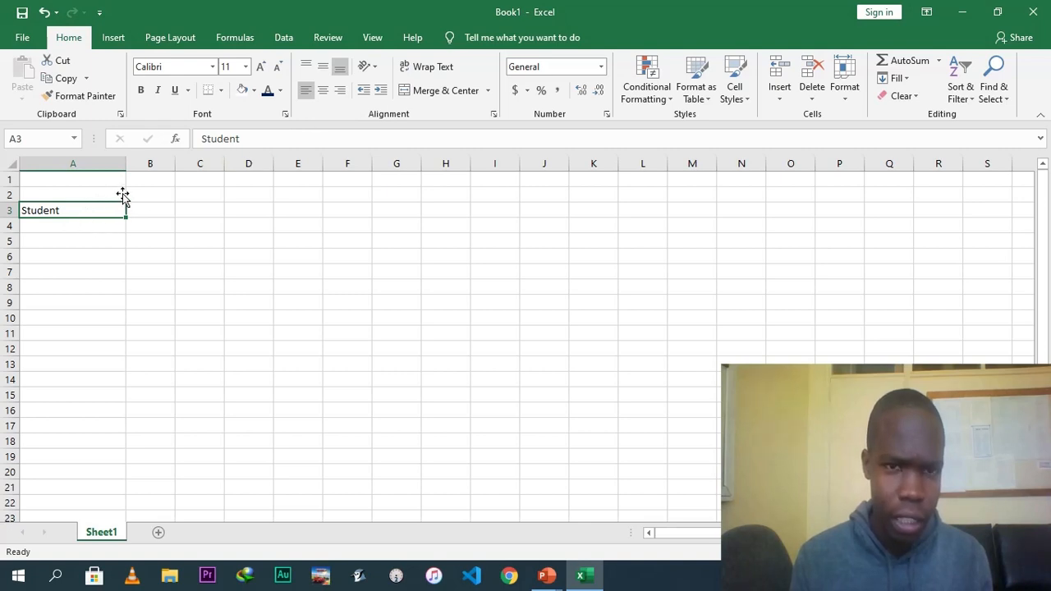
Rotate the text in A3 with Angle Counterclockwise orientation.
click(366, 67)
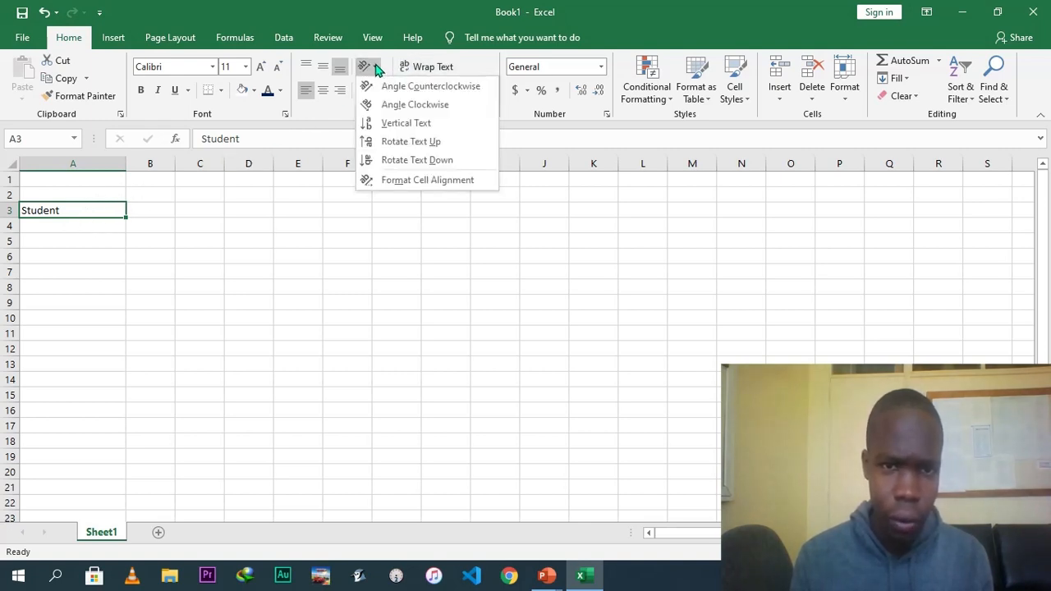
click(416, 87)
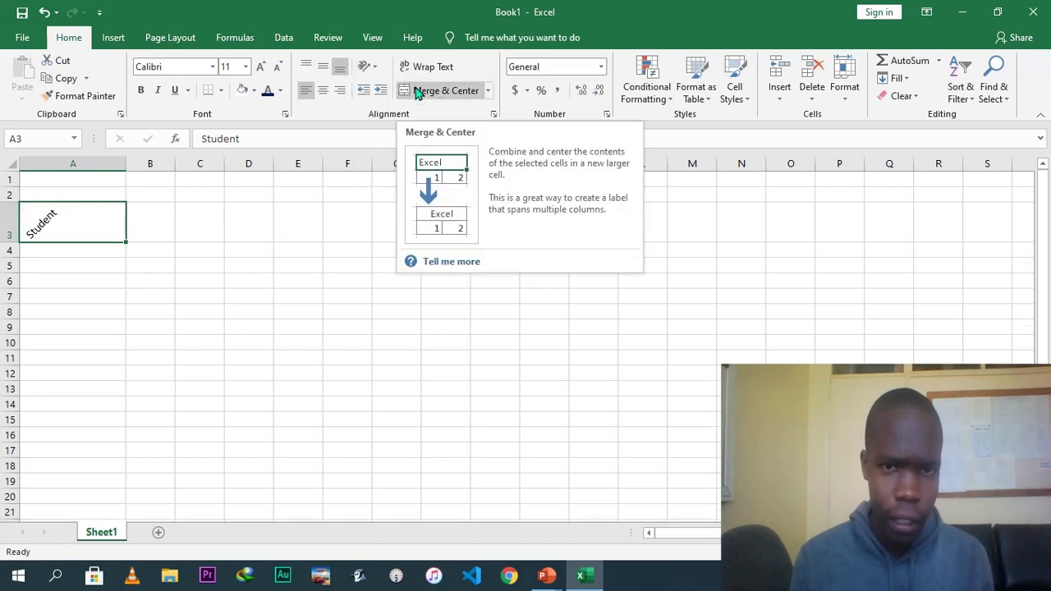
Remove the Angle Counterclockwise rotation from A3 so its text is horizontal again.
click(369, 69)
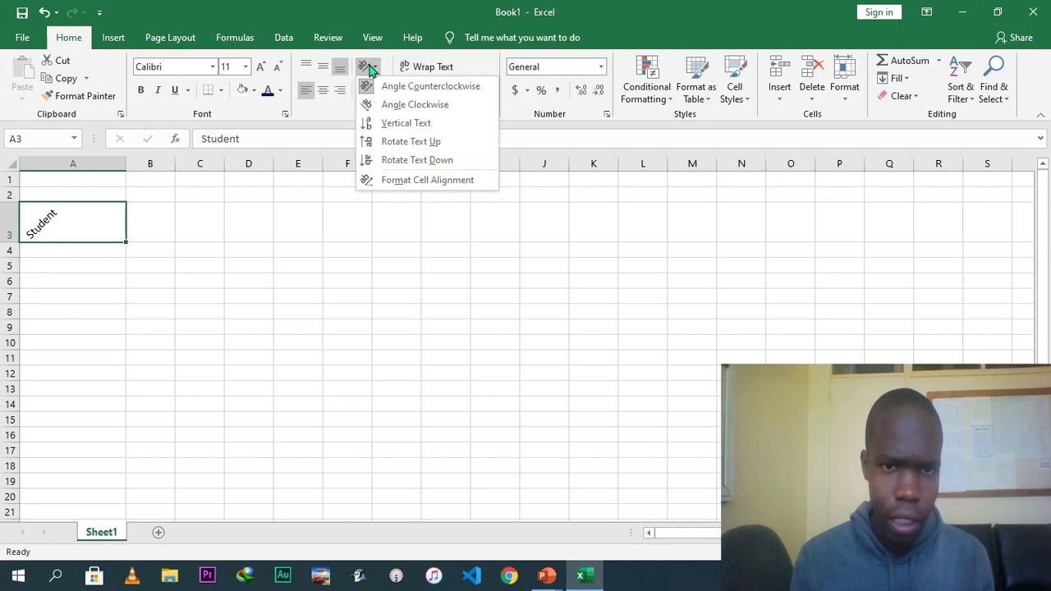
click(384, 92)
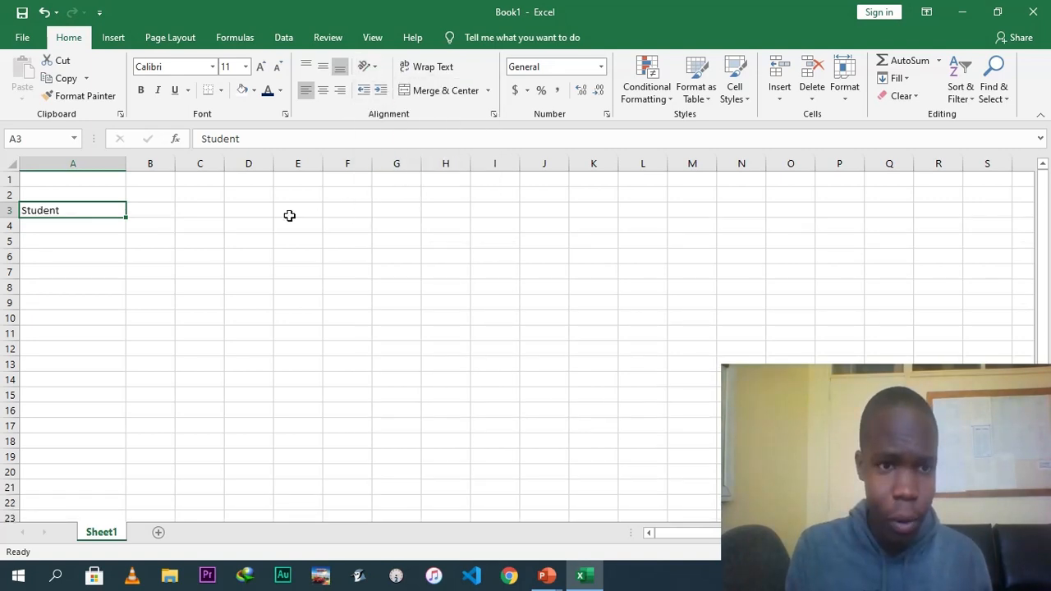
Enter "Computer studies" in cell C3.
click(202, 213)
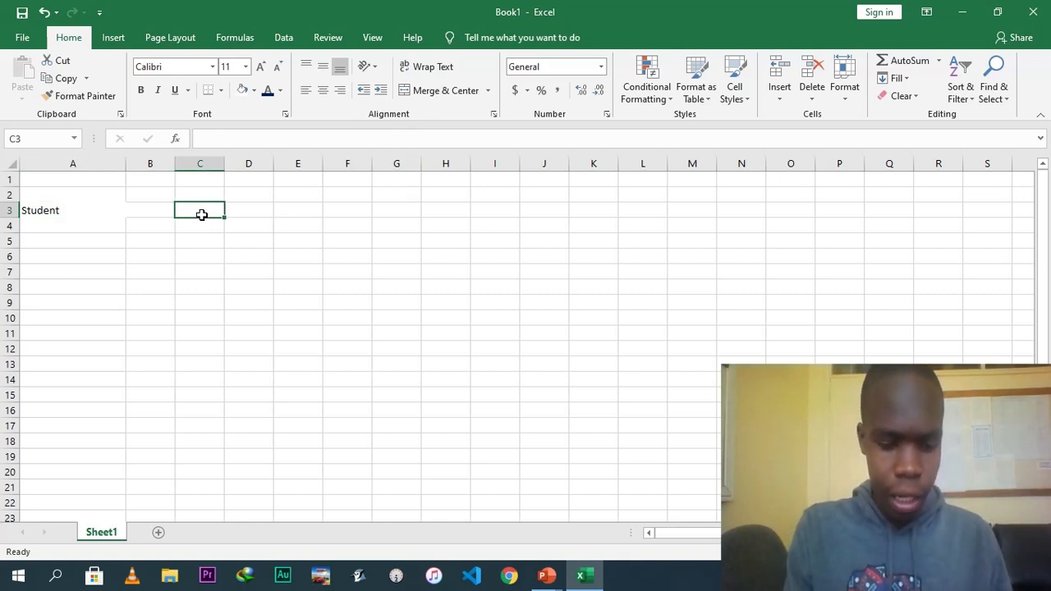
text(Comput)
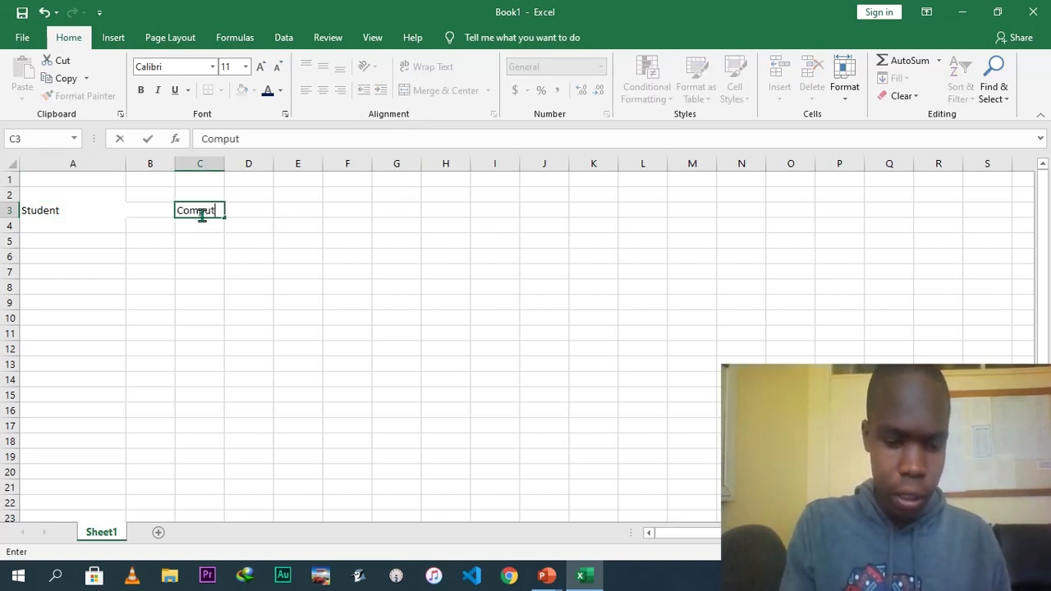
text(er studies)
click(270, 230)
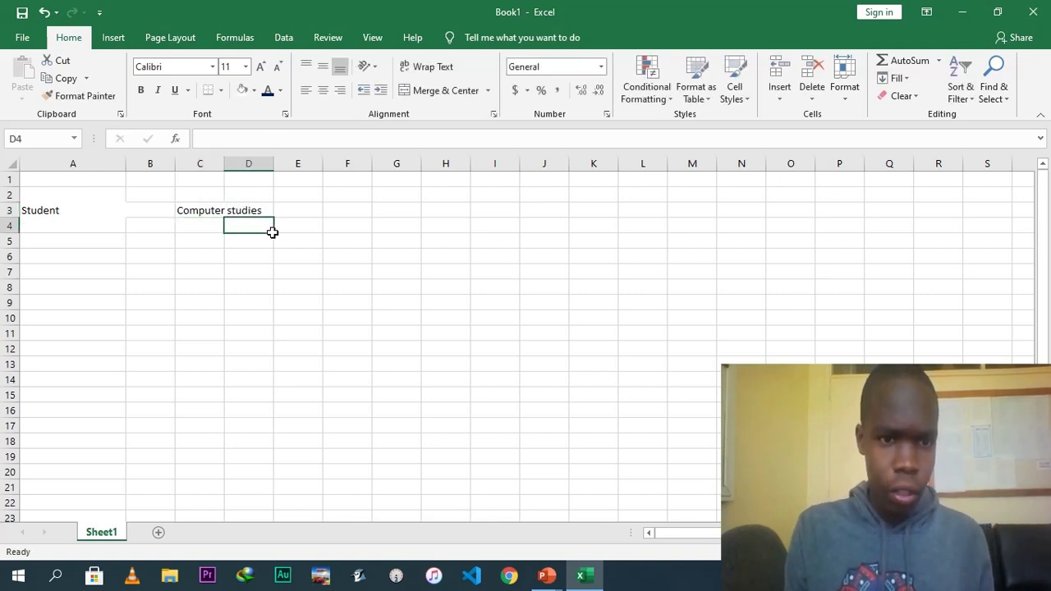
Try Wrap Text on C3, then turn wrapping off again.
click(206, 214)
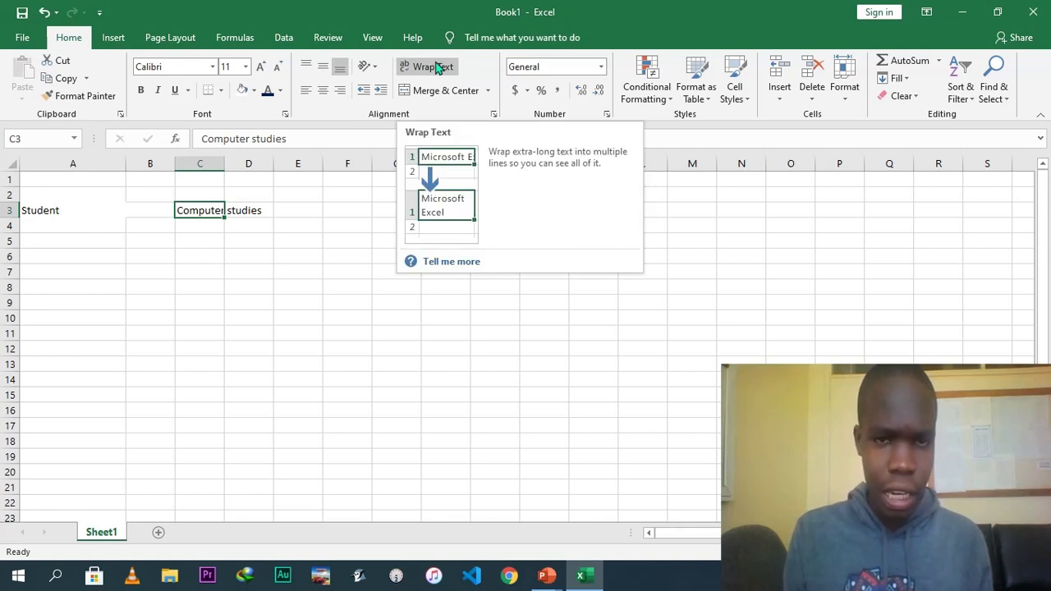
click(438, 69)
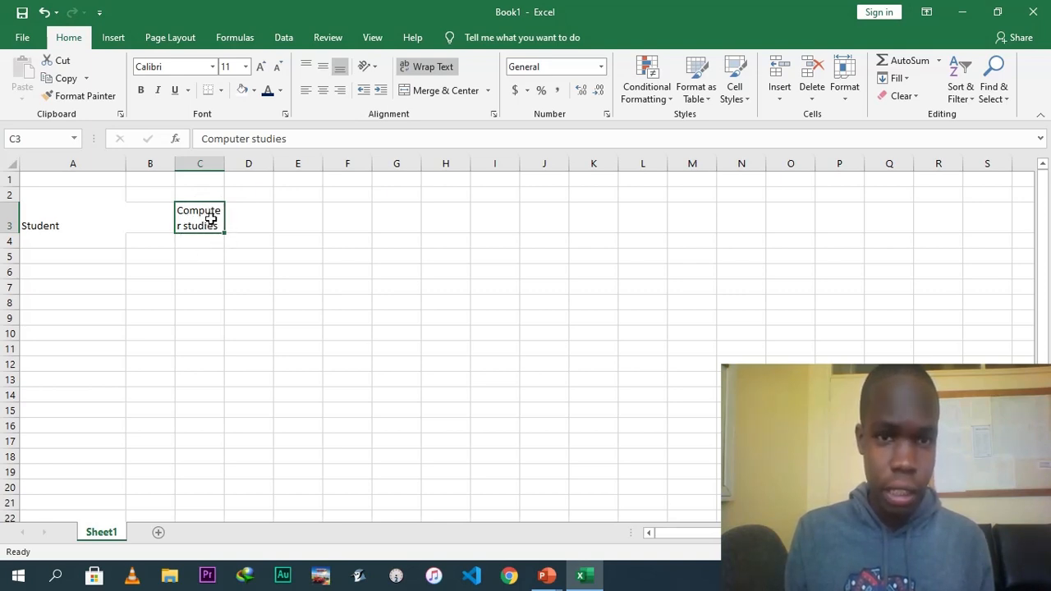
click(438, 72)
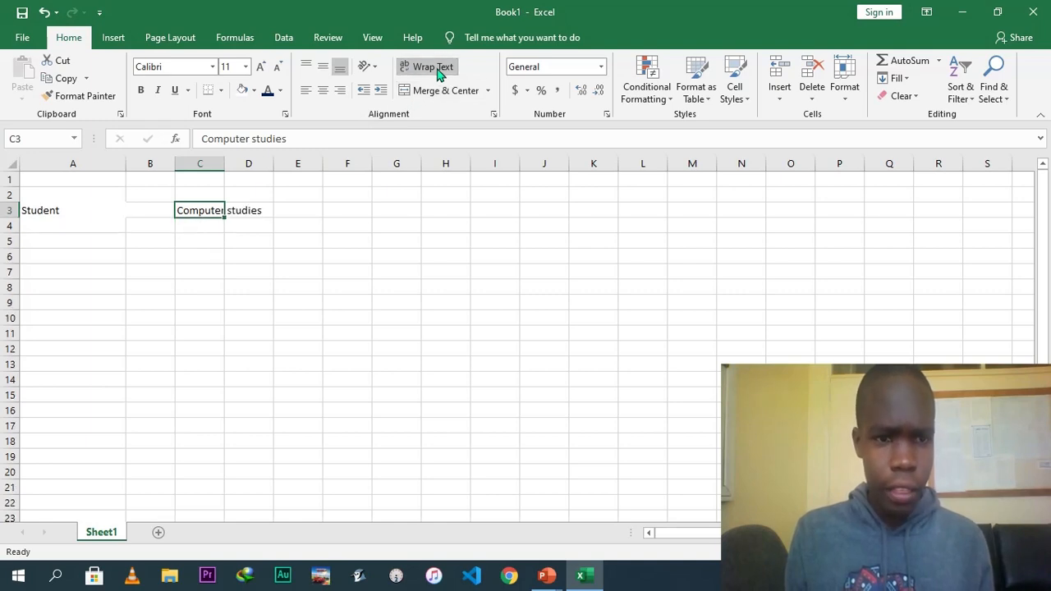
click(272, 274)
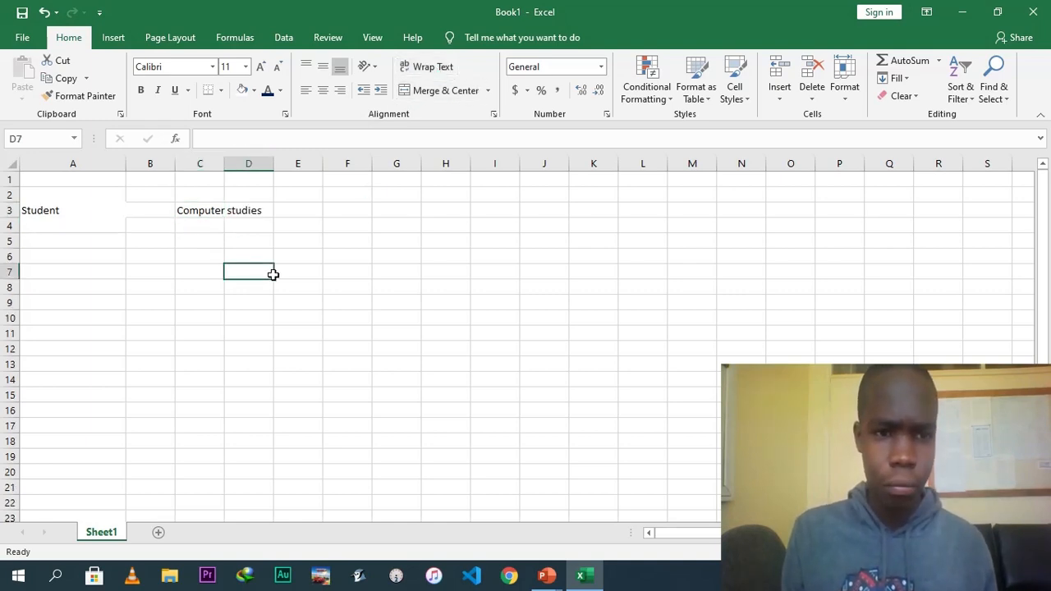
Merge and center cells B2 through D2.
click(156, 196)
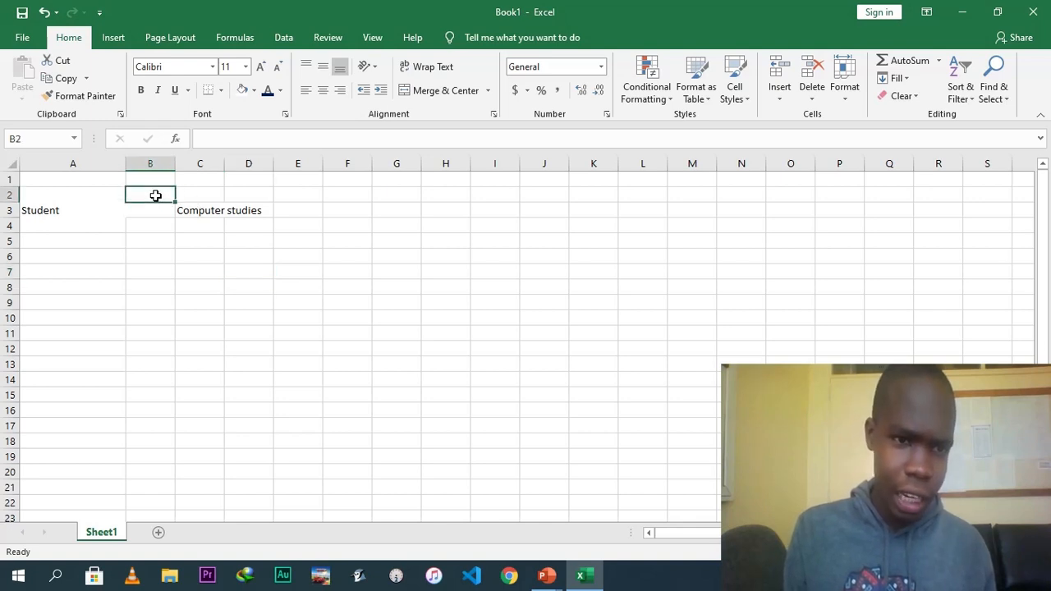
click(190, 195)
click(239, 195)
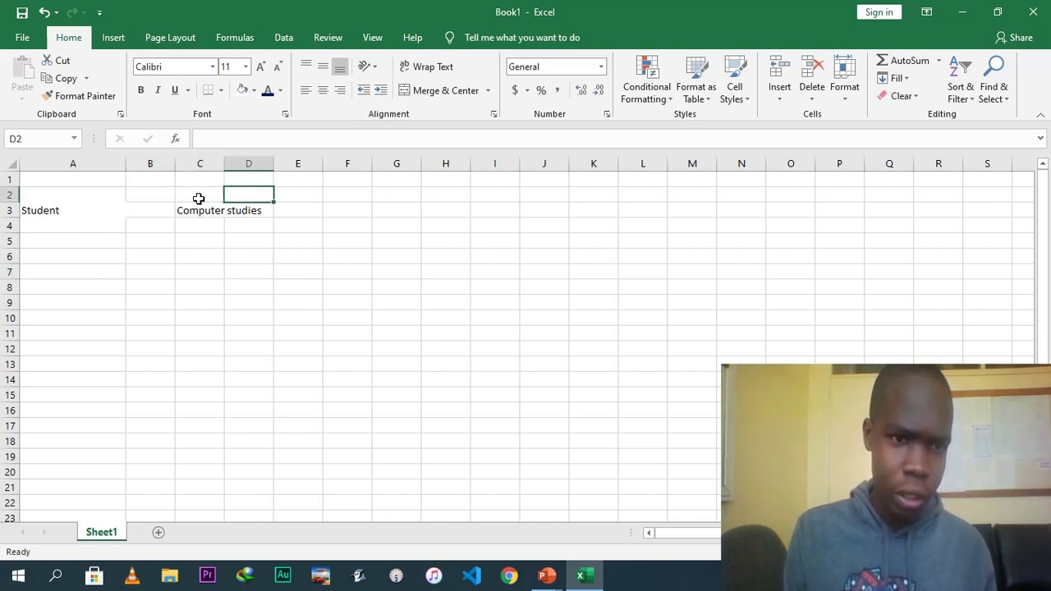
click(157, 198)
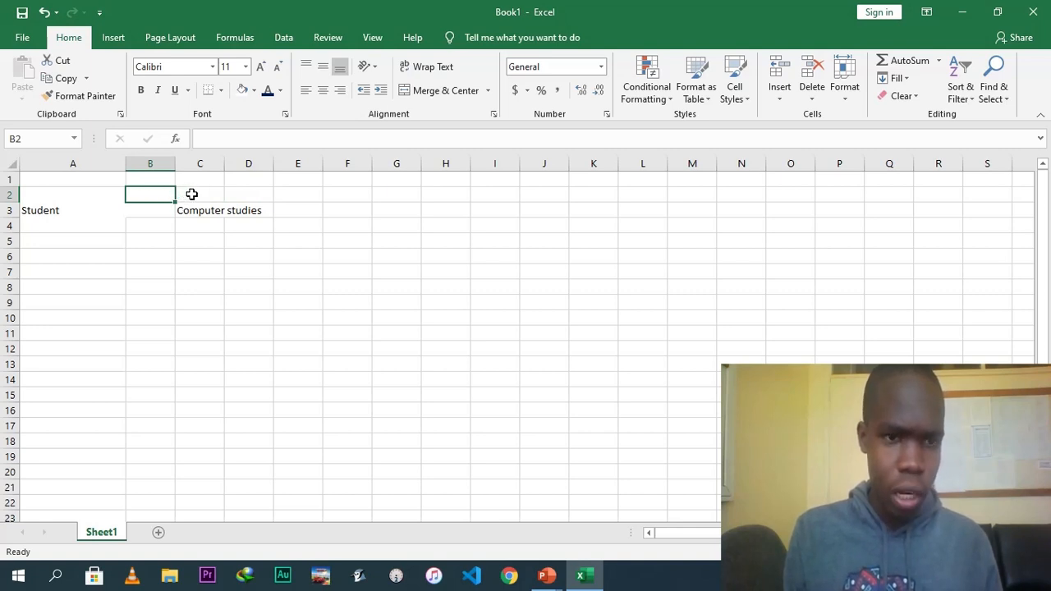
drag(191, 194, 249, 193)
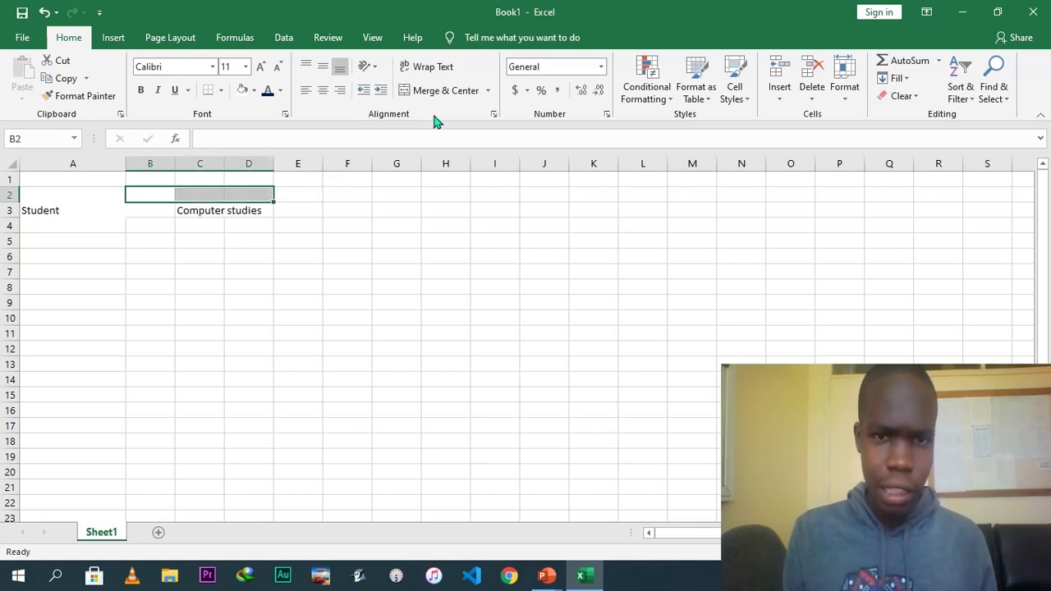
click(442, 92)
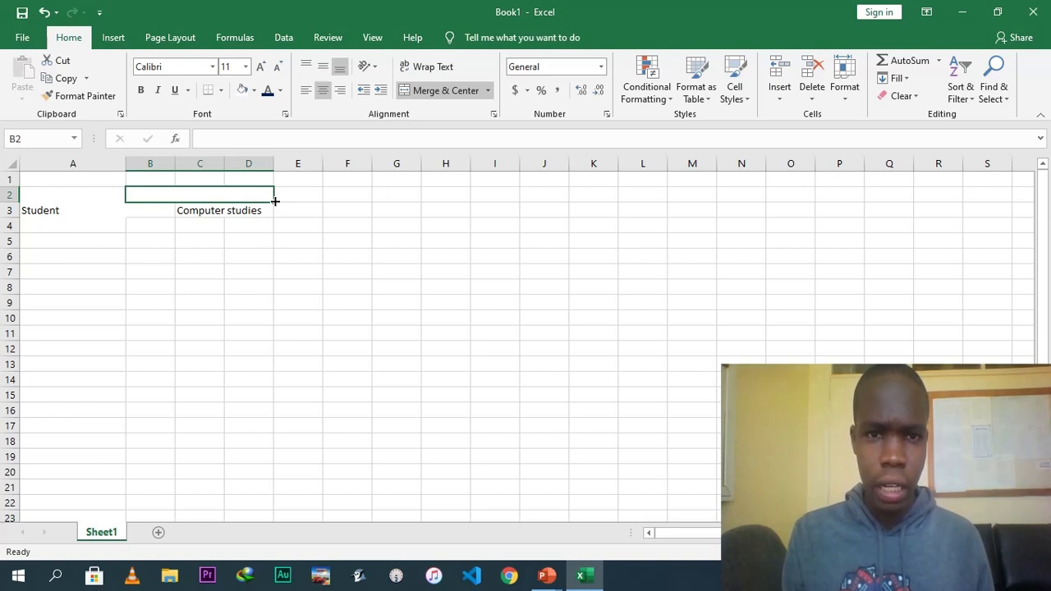
Enter 400 in cell B5.
click(134, 240)
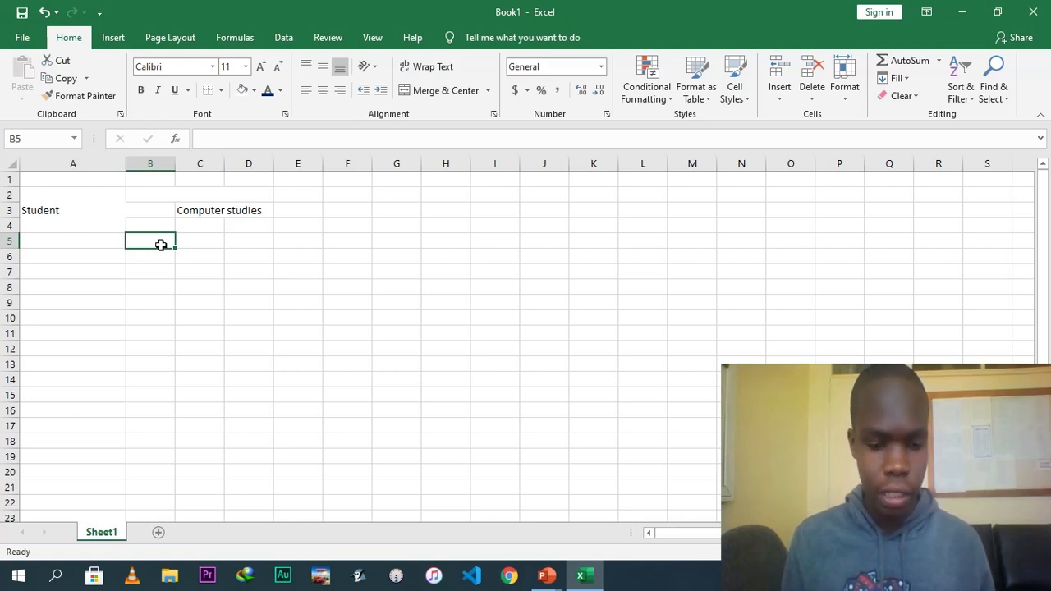
text(400)
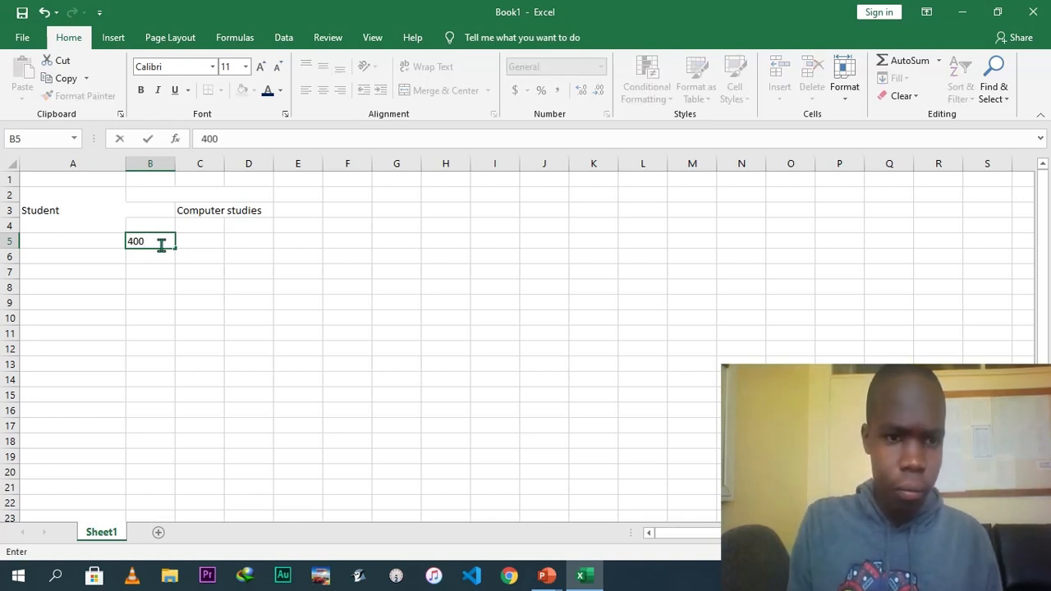
click(217, 258)
click(158, 238)
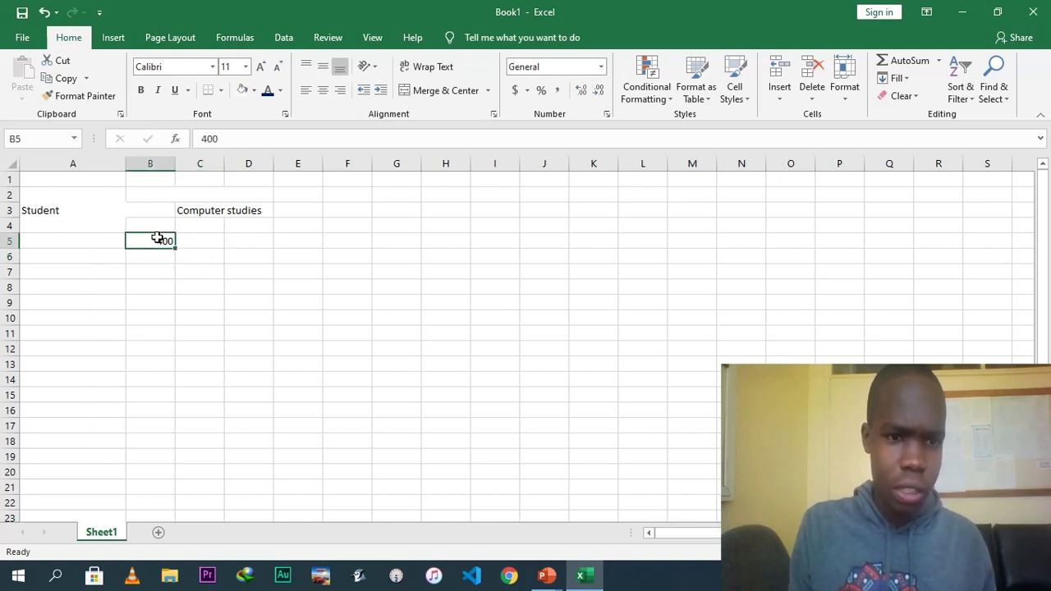
Try Accounting and Percentage formats on B5, undo both, and increase its decimal places to one.
click(516, 92)
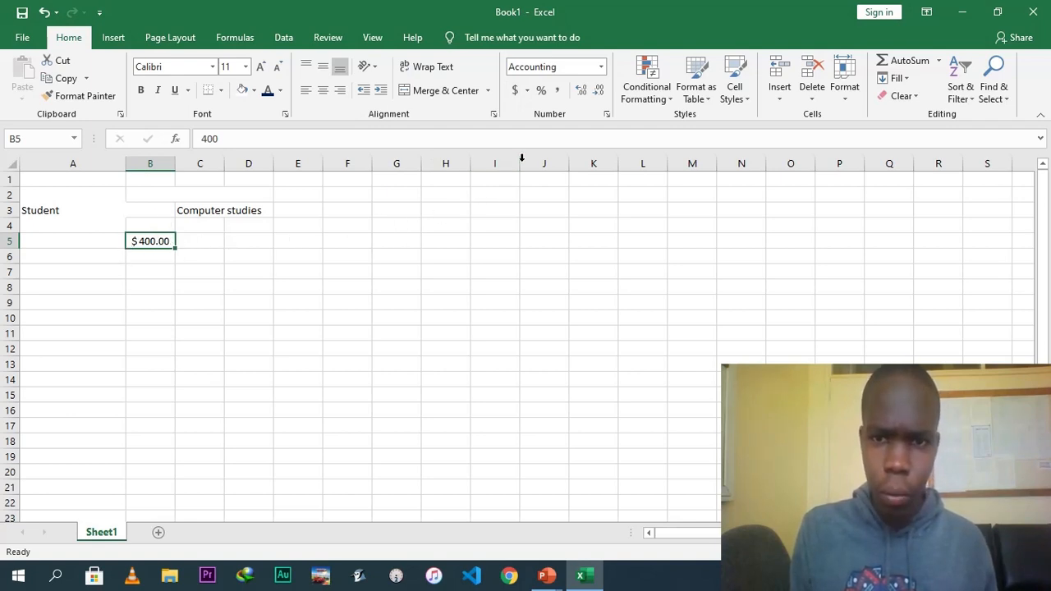
click(542, 92)
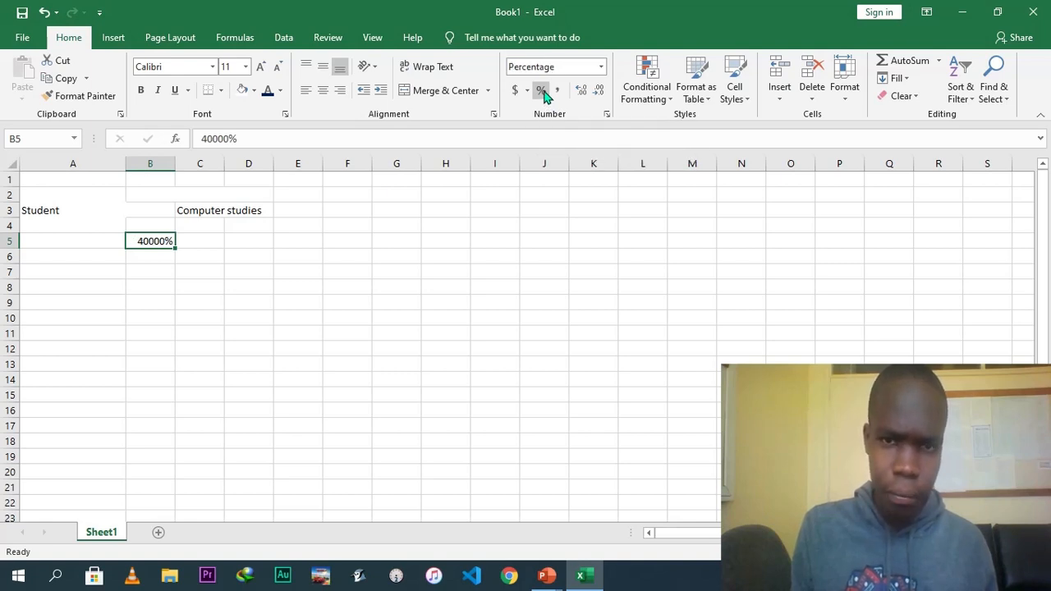
key(ctrl+z)
key(ctrl+z)
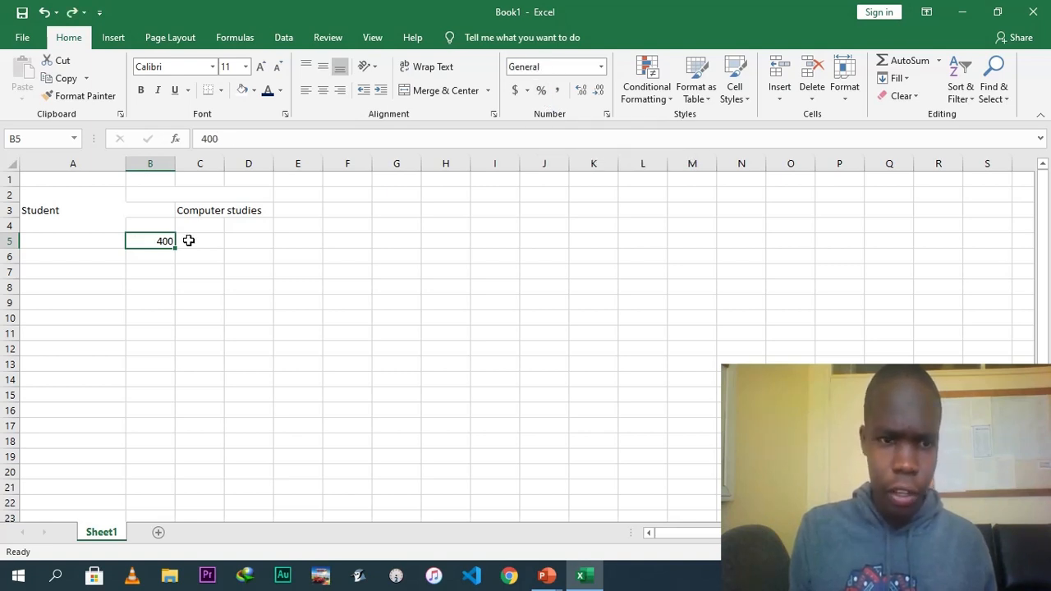
click(581, 93)
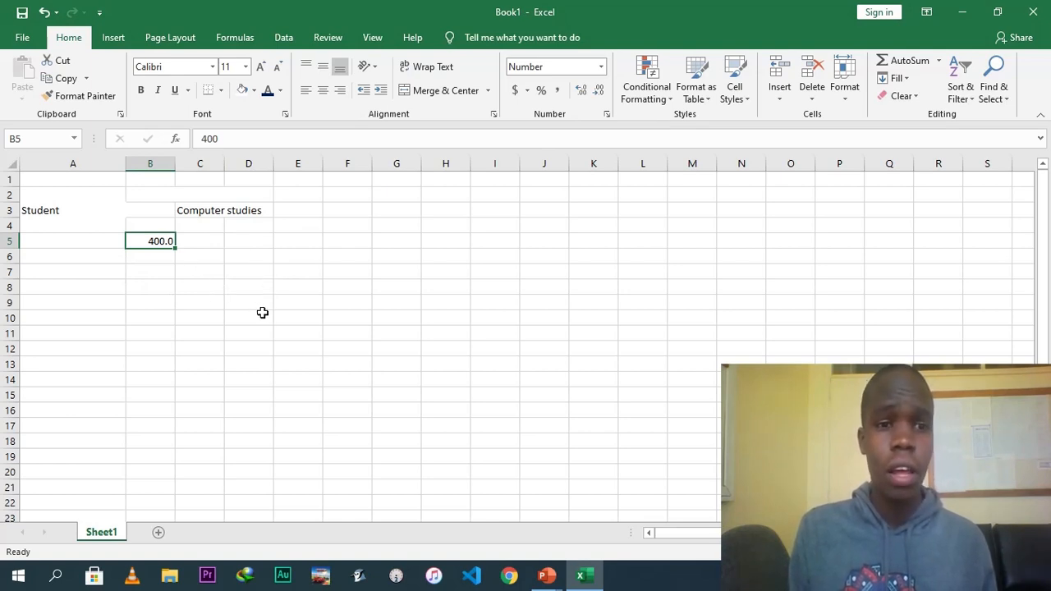
Browse the Format Cells number categories and currency symbols for B5, then close the dialog without applying.
click(606, 116)
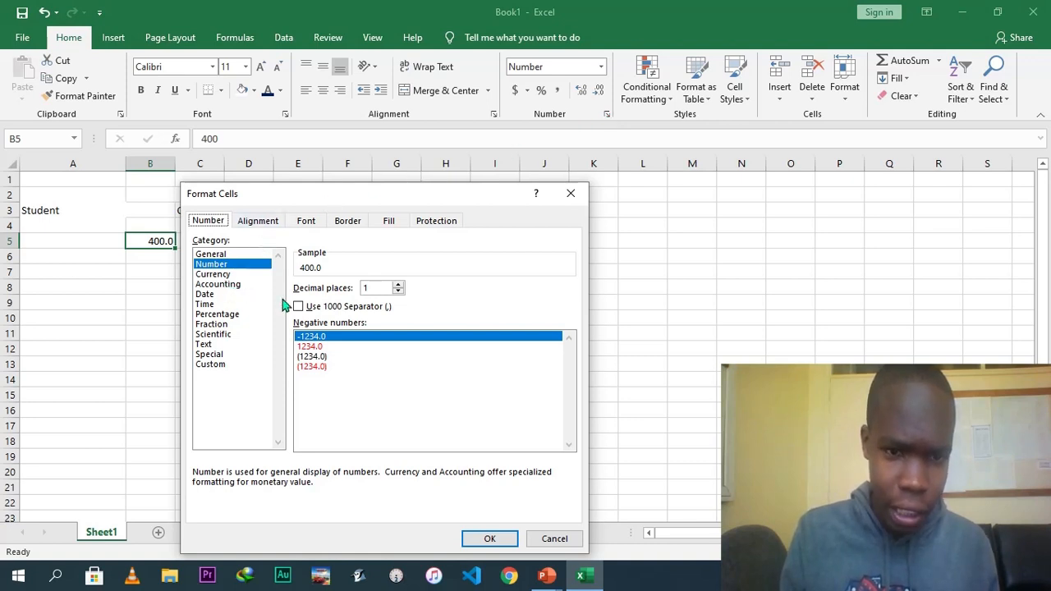
click(401, 287)
click(398, 292)
click(398, 284)
click(398, 284)
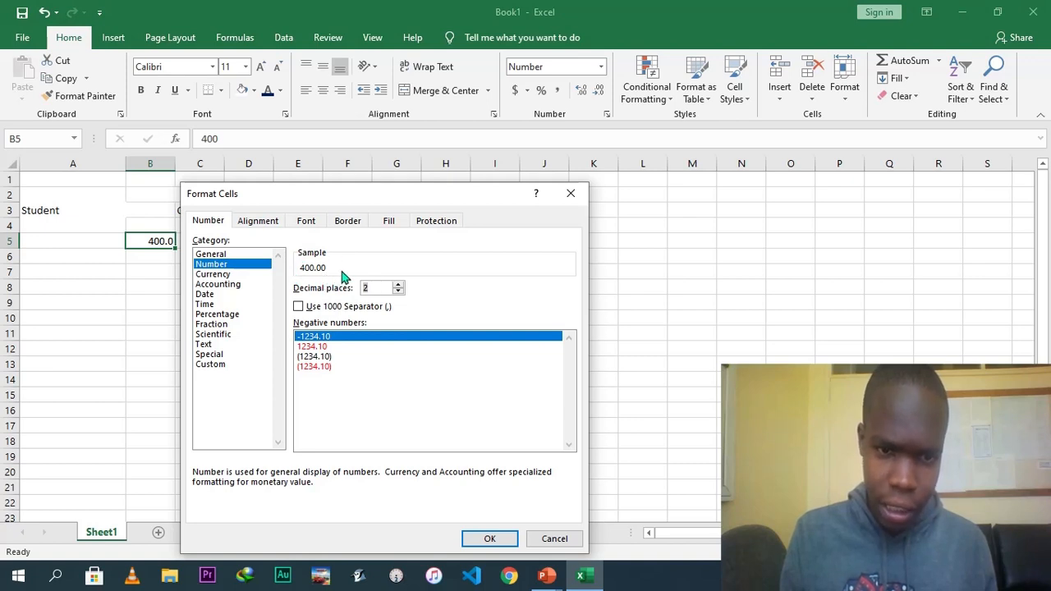
click(221, 275)
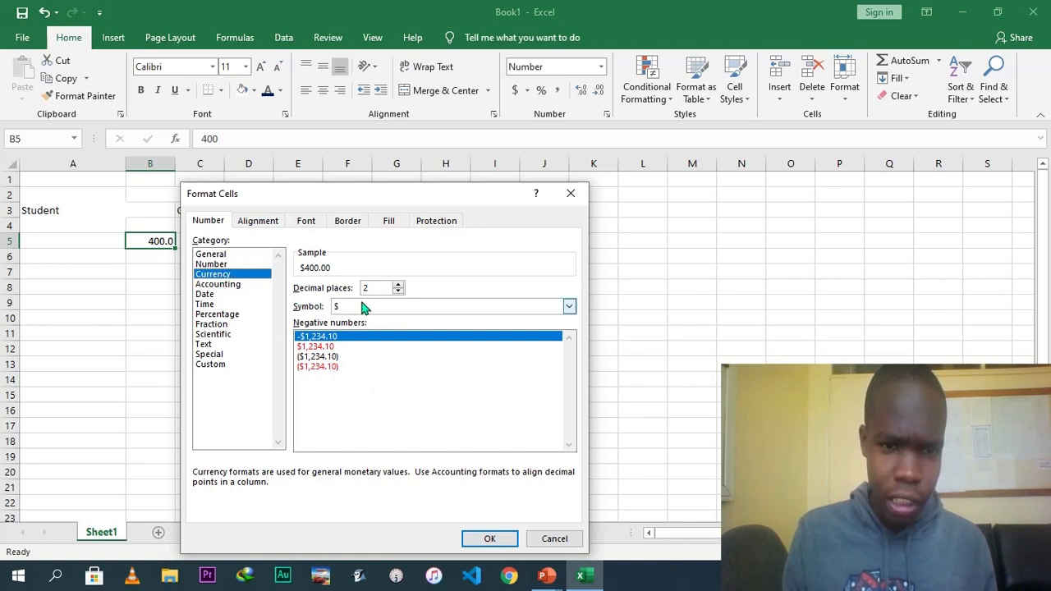
click(569, 307)
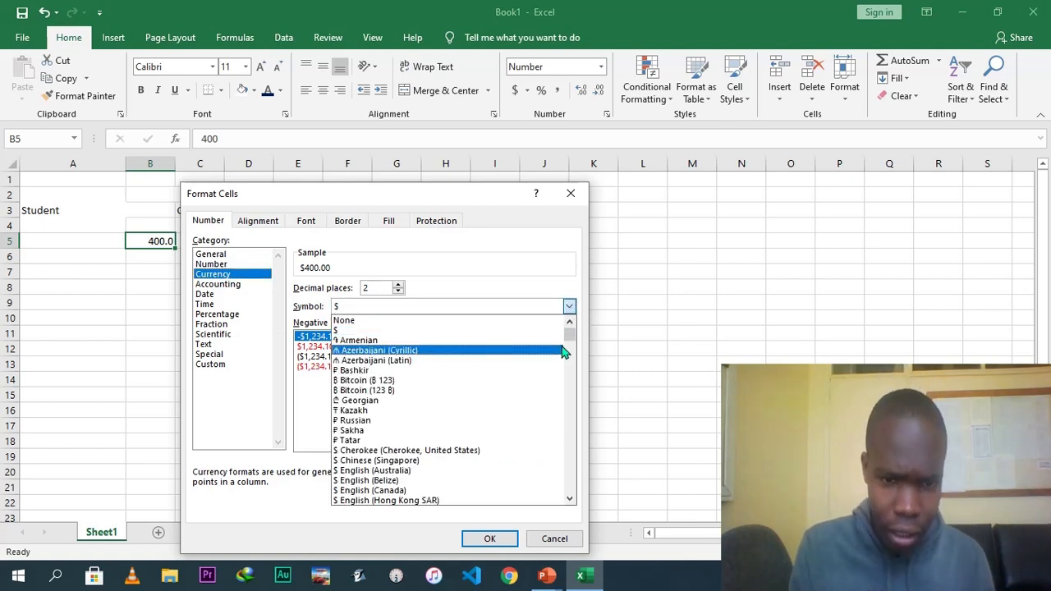
mouse_move(570, 338)
mouse_down()
mouse_move(572, 378)
mouse_move(566, 336)
mouse_up()
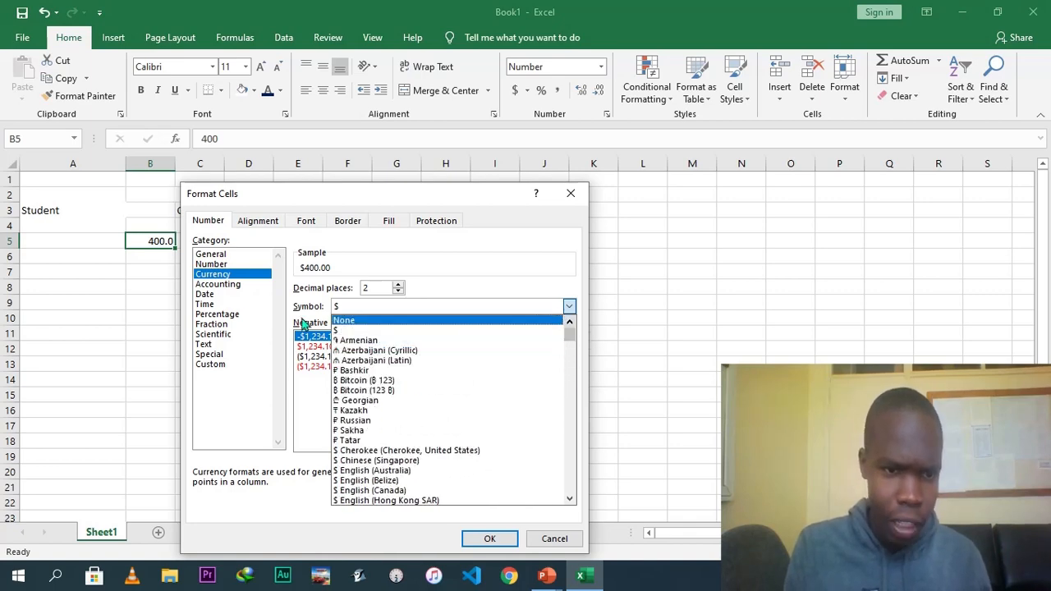
click(201, 305)
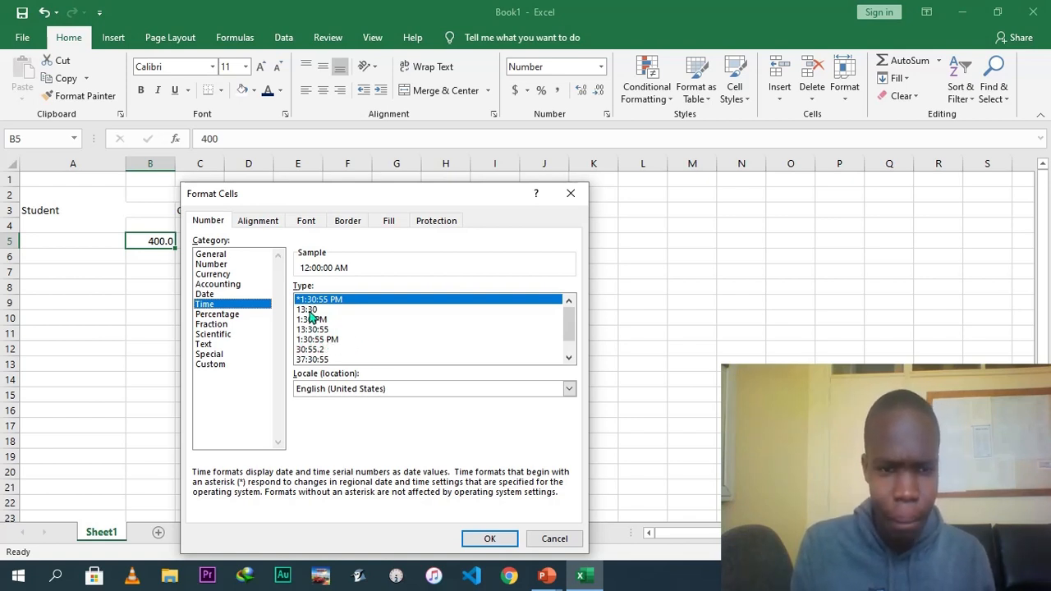
click(210, 325)
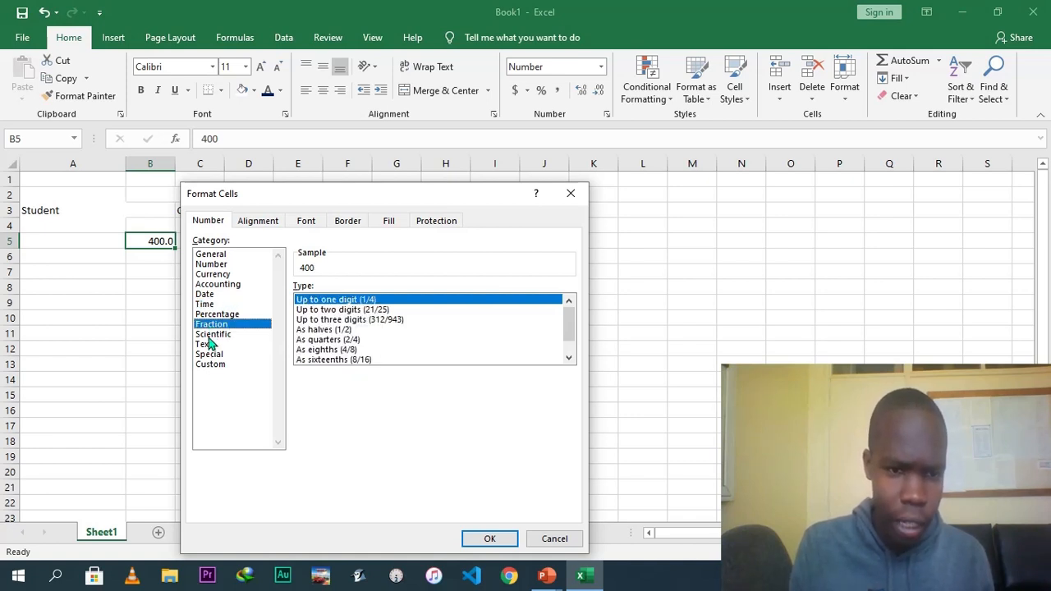
click(207, 354)
click(207, 335)
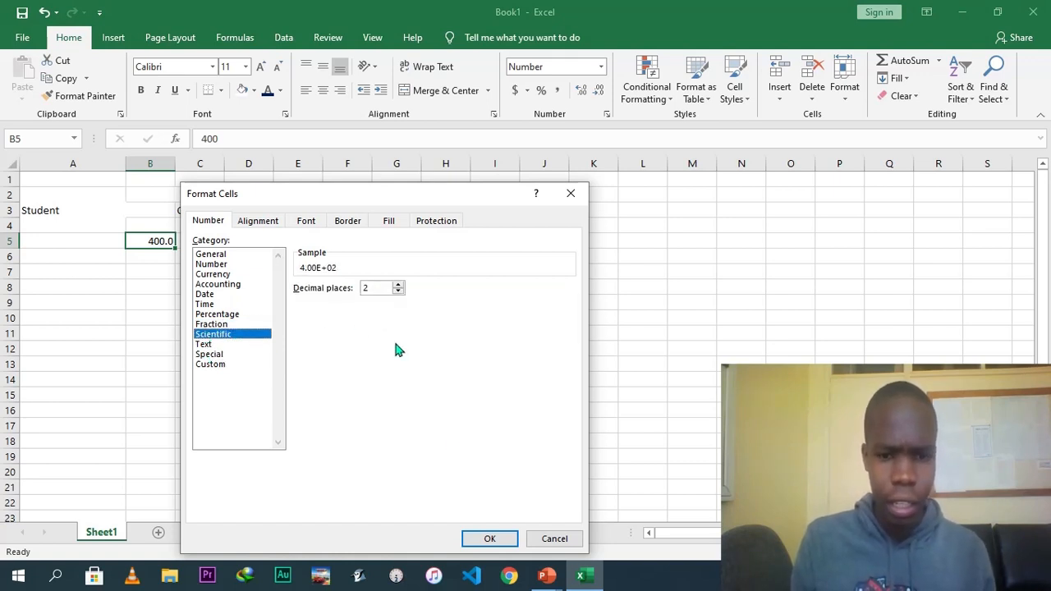
click(578, 202)
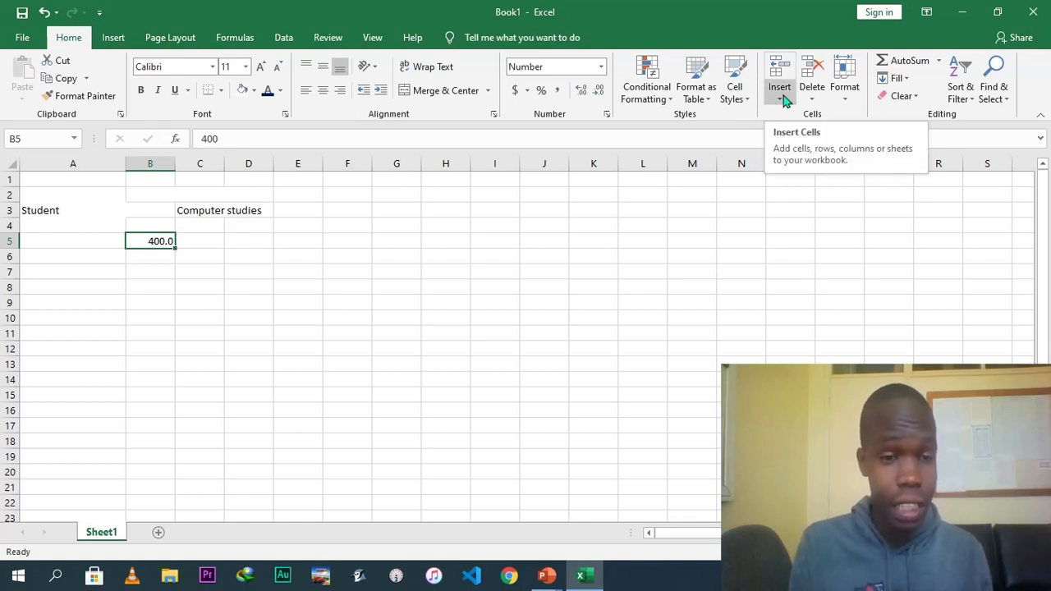
Insert a new blank column before column B.
click(330, 207)
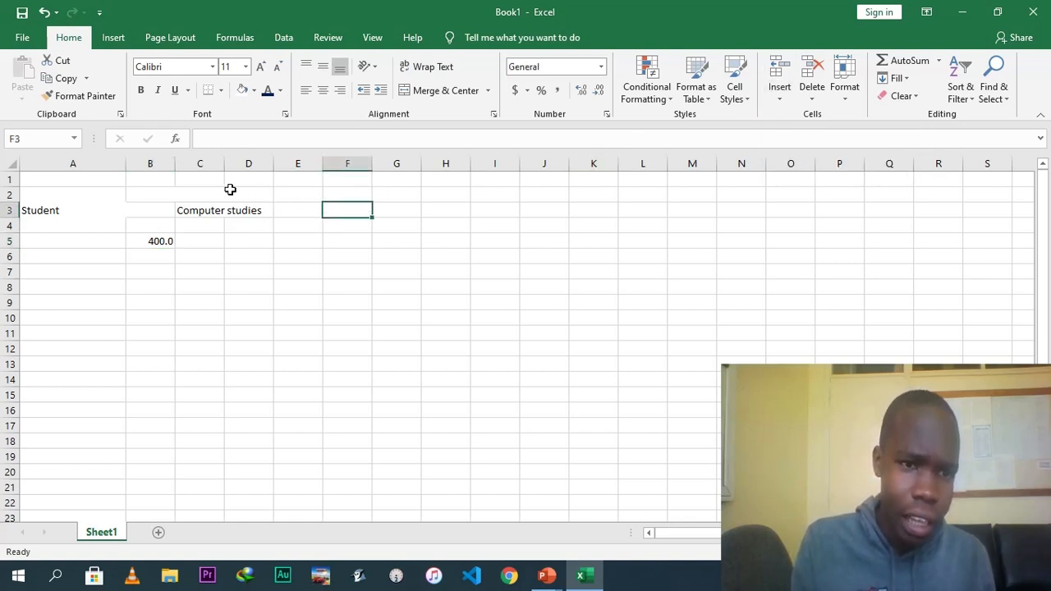
click(151, 164)
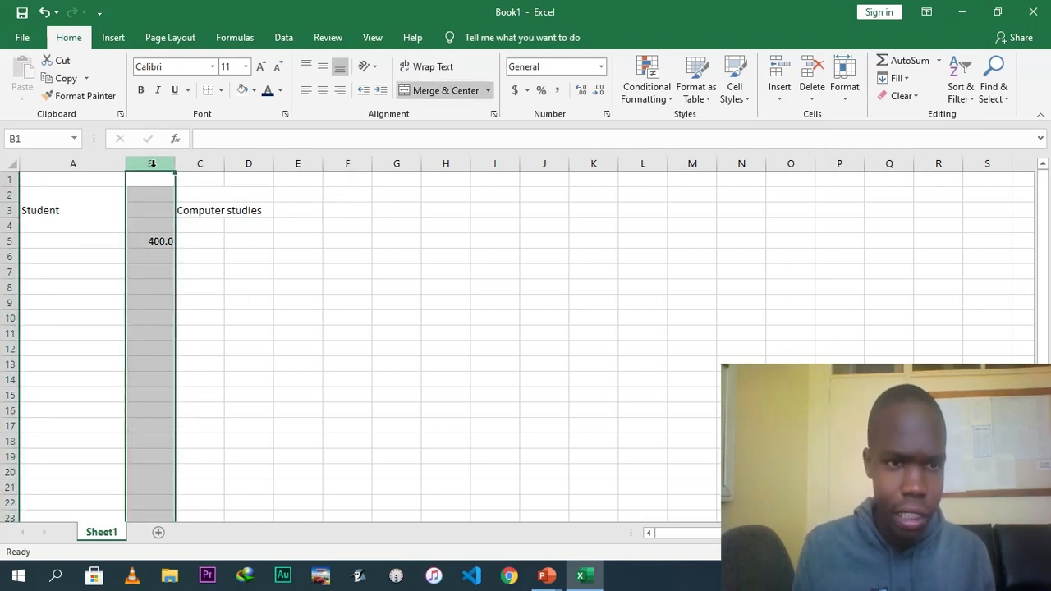
right_click(152, 164)
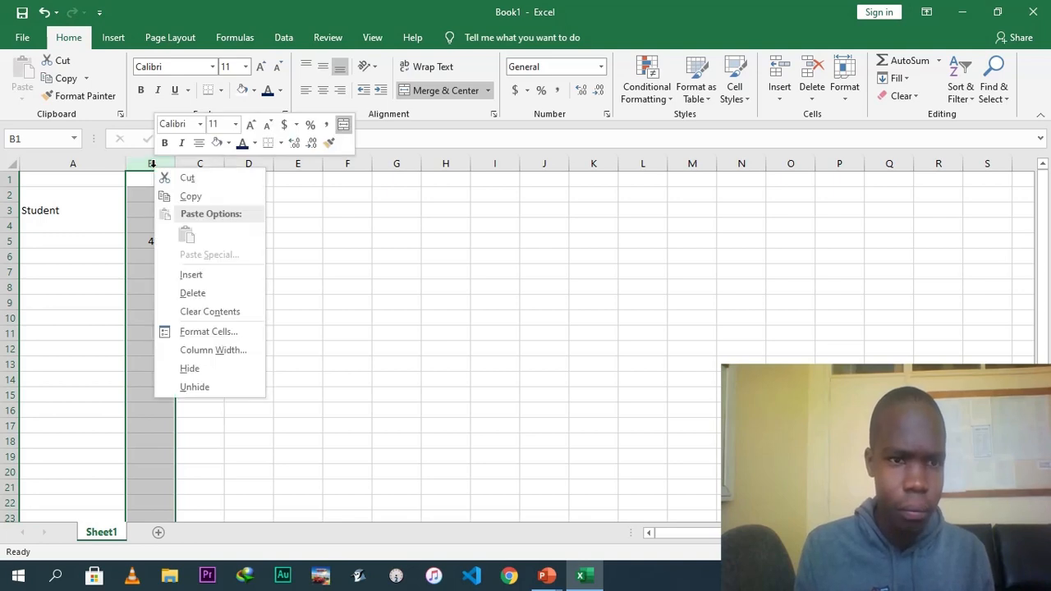
click(207, 281)
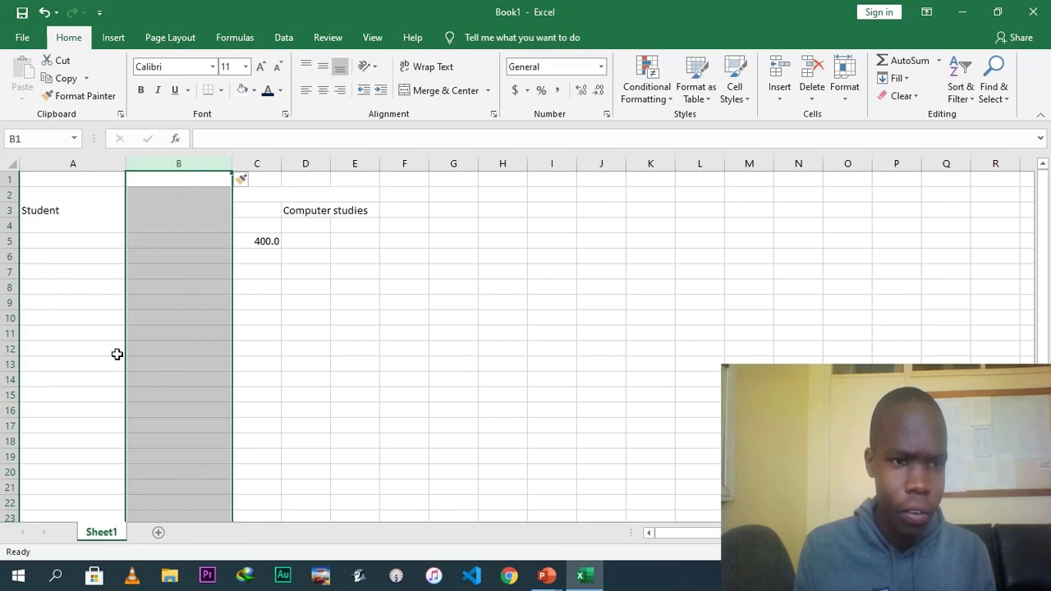
Insert a new blank row above row 5.
click(11, 241)
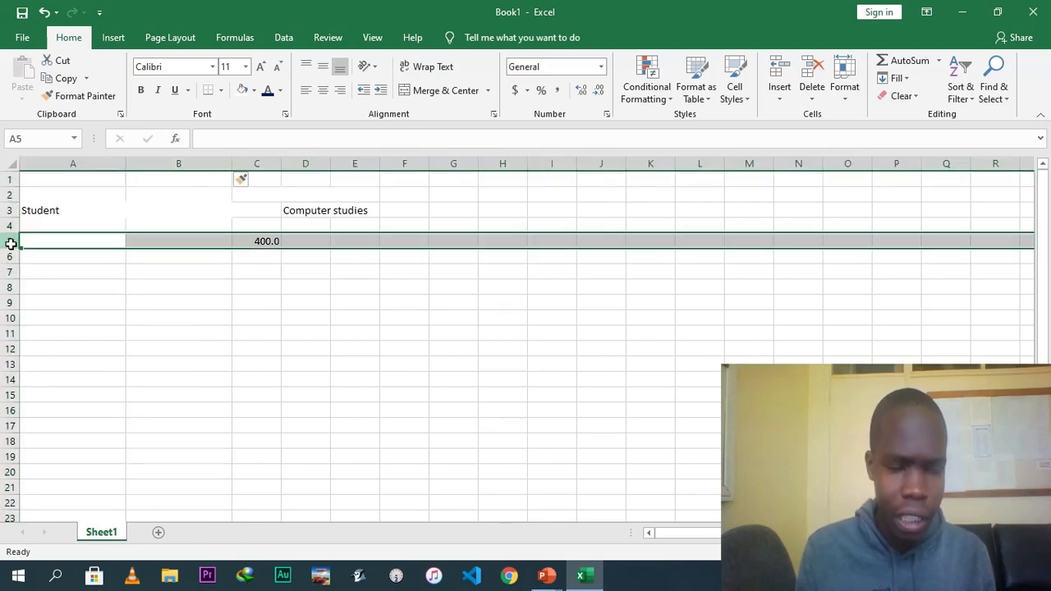
right_click(7, 241)
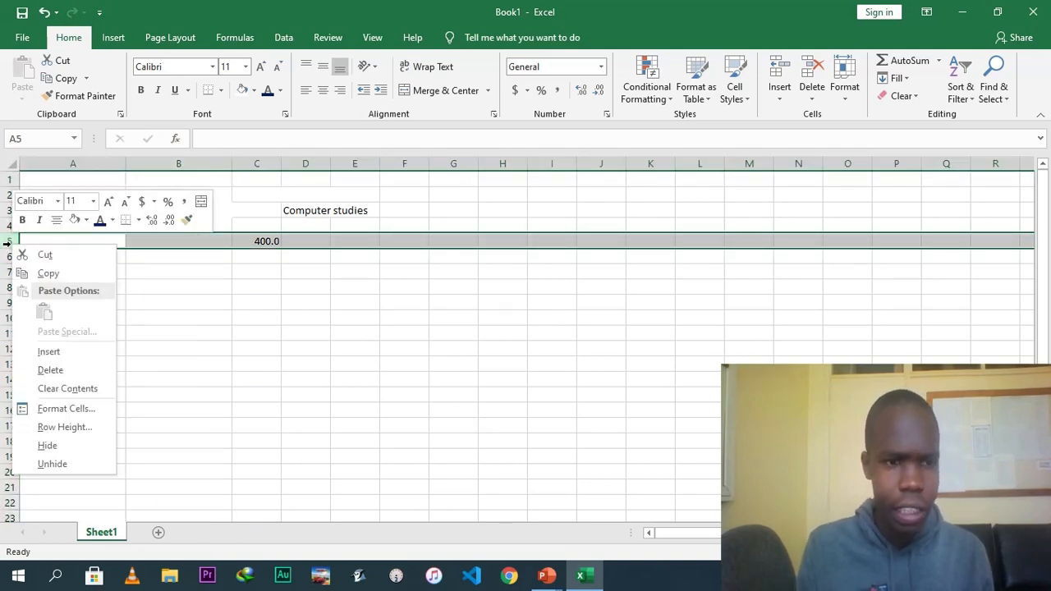
click(56, 349)
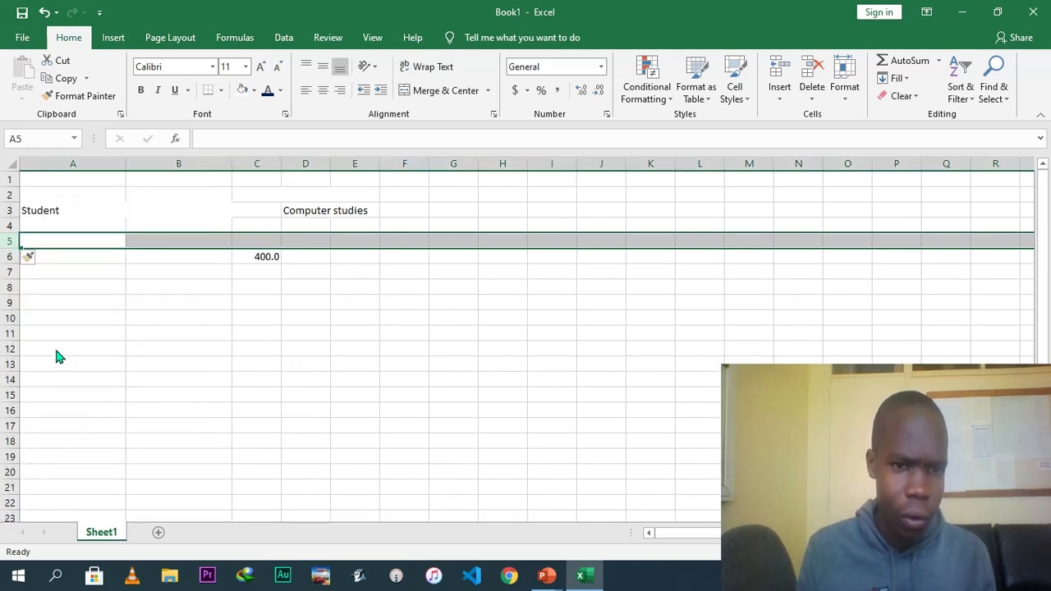
Delete the blank column B so the data shifts back left.
click(179, 165)
right_click(179, 165)
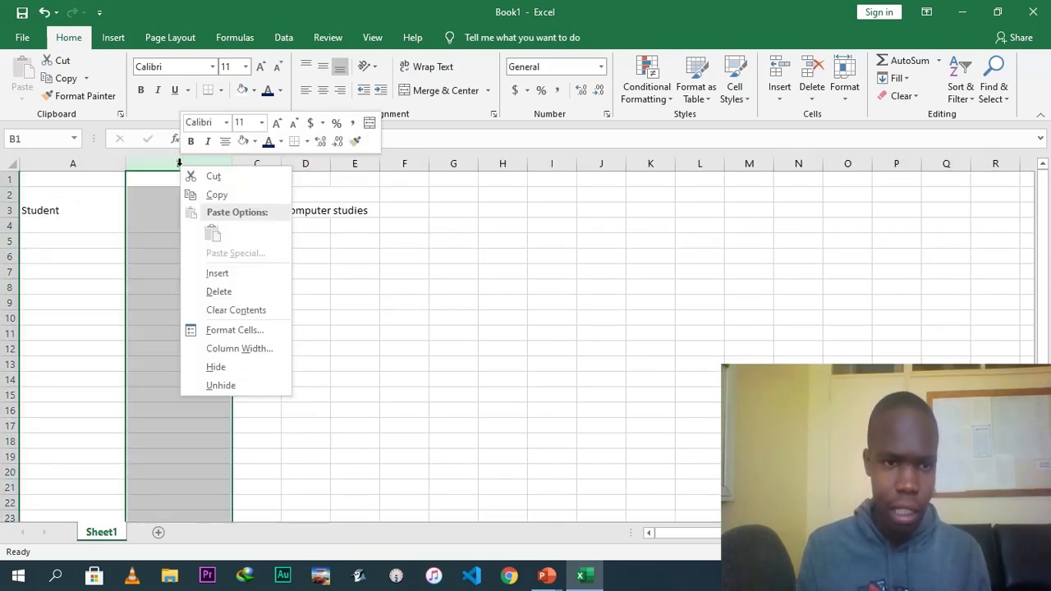
click(228, 291)
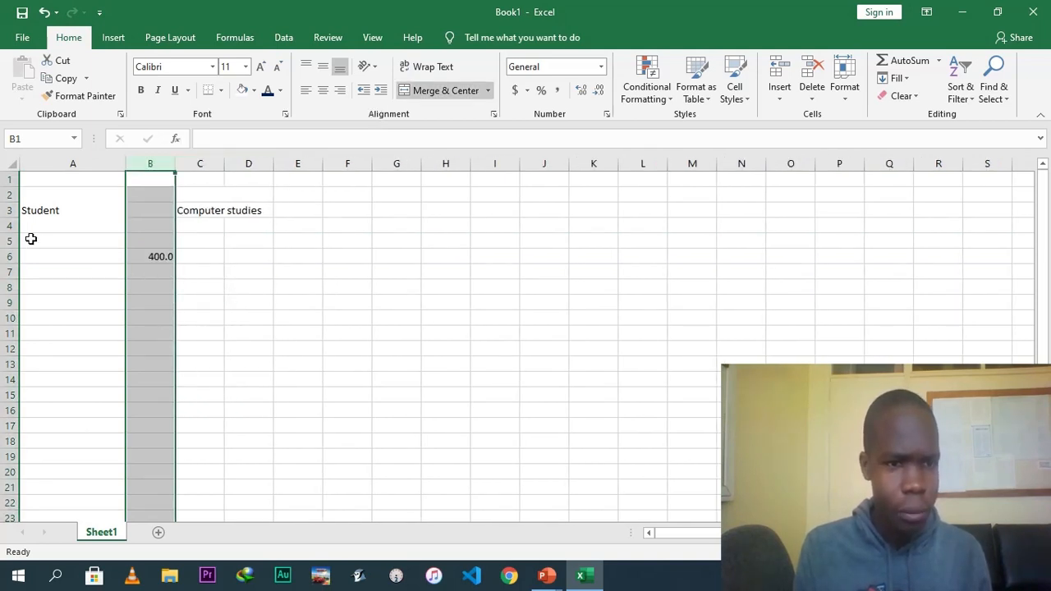
Delete the blank row 5 so the 400.0 value returns to B5.
click(7, 241)
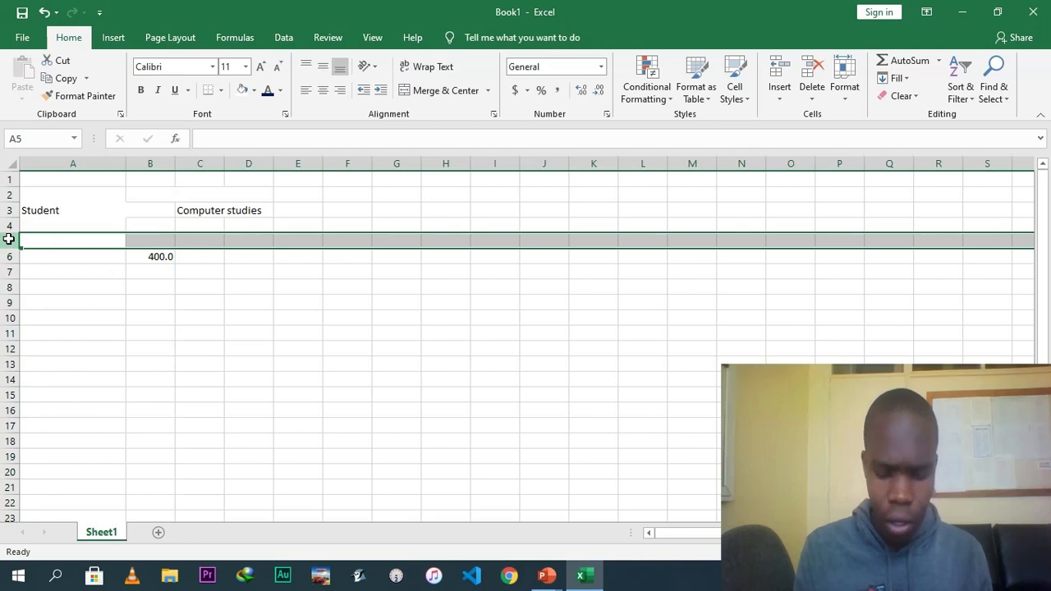
right_click(8, 239)
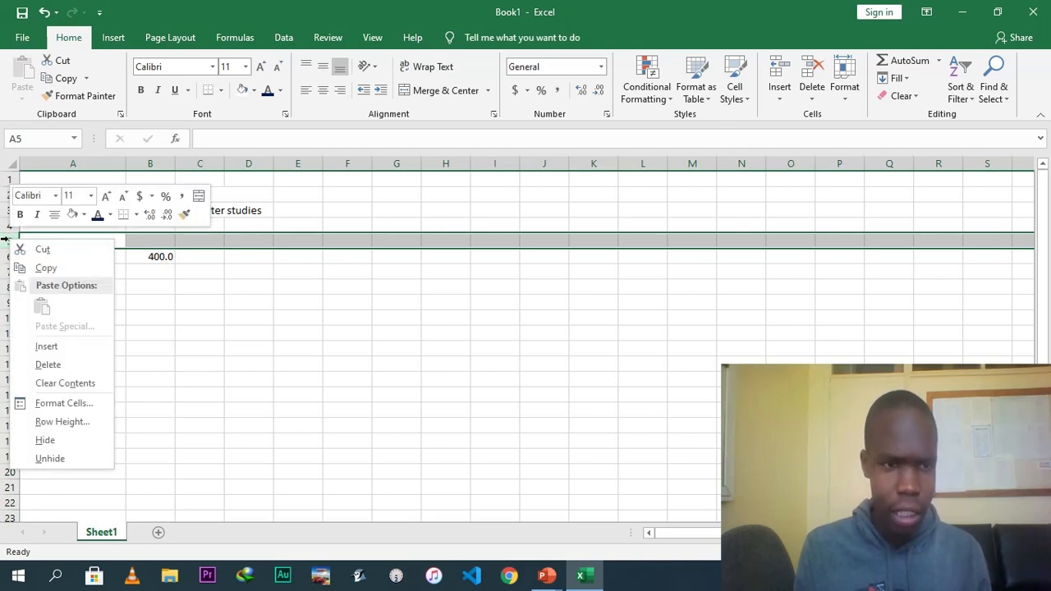
click(49, 366)
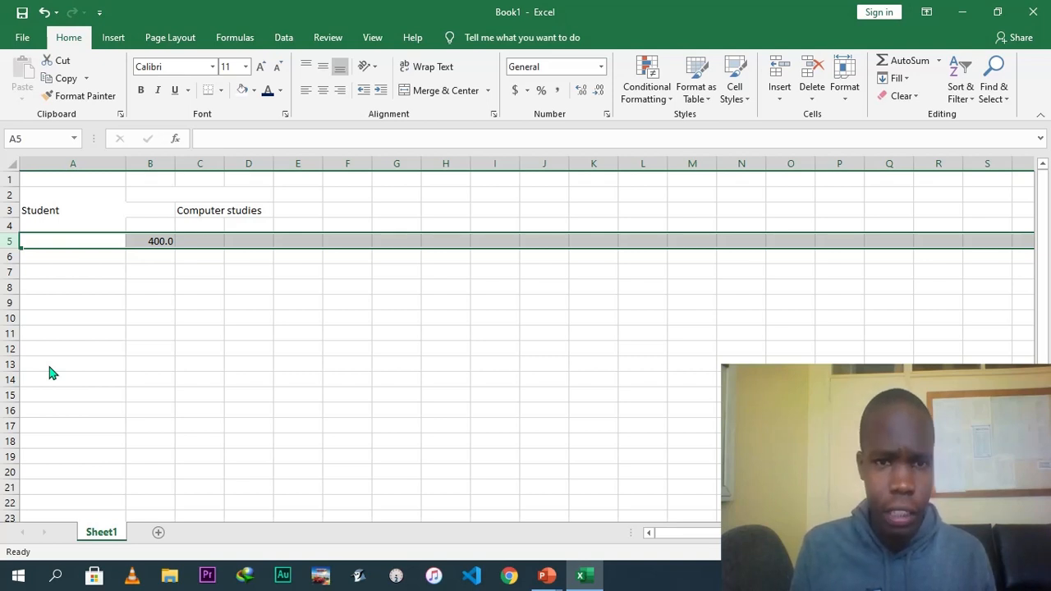
Browse the page layout options for orientation, paper size, print area and breaks without applying any.
click(114, 39)
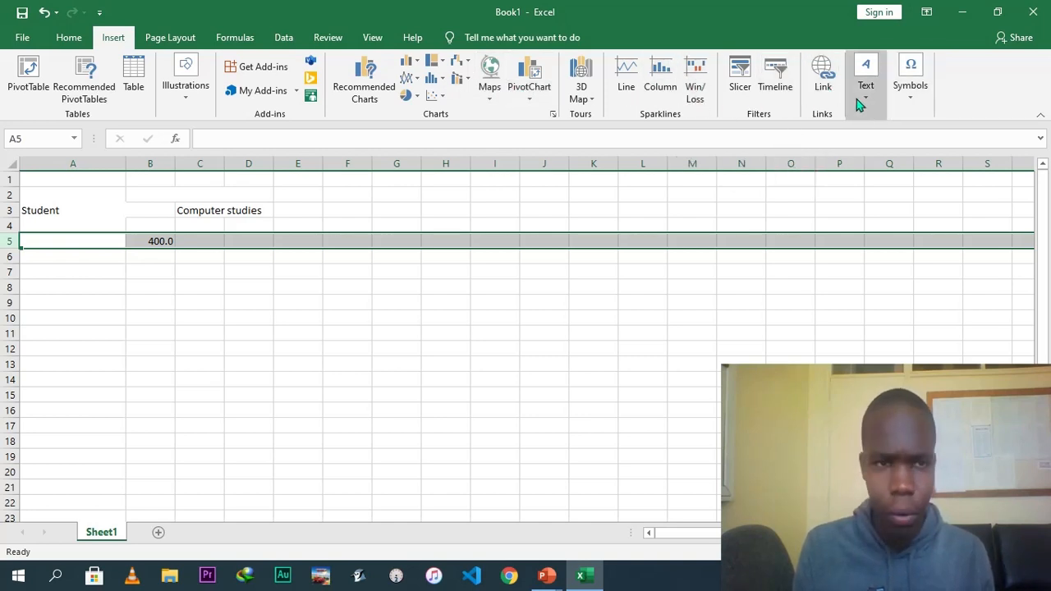
click(173, 38)
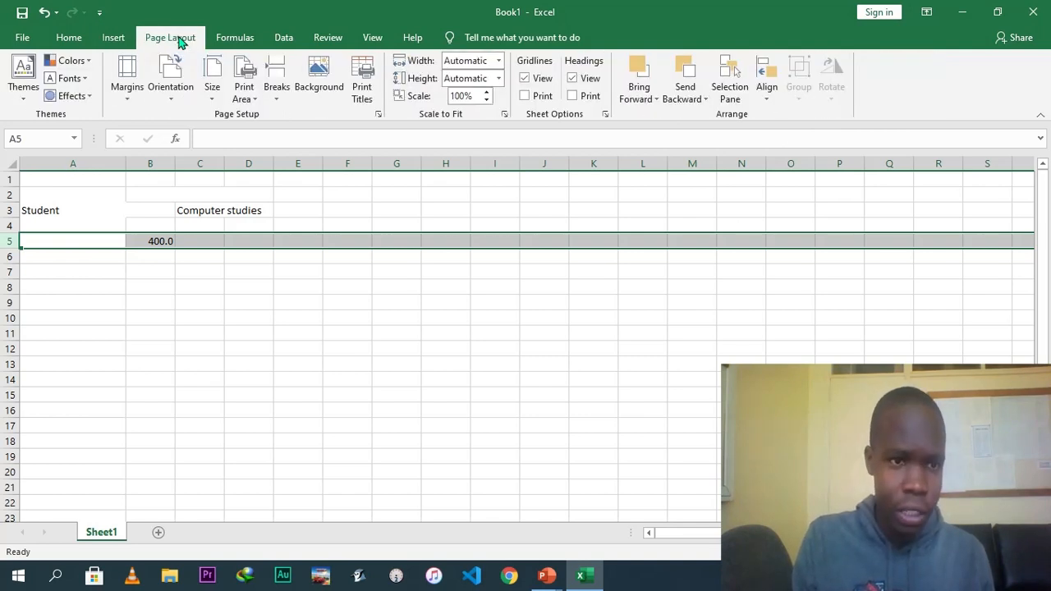
click(172, 95)
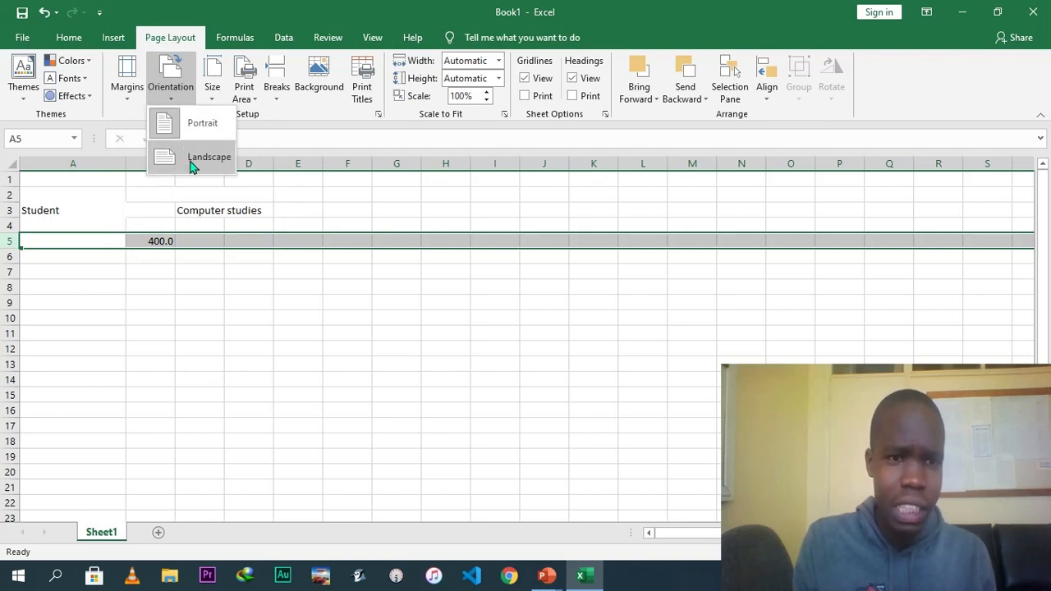
click(215, 97)
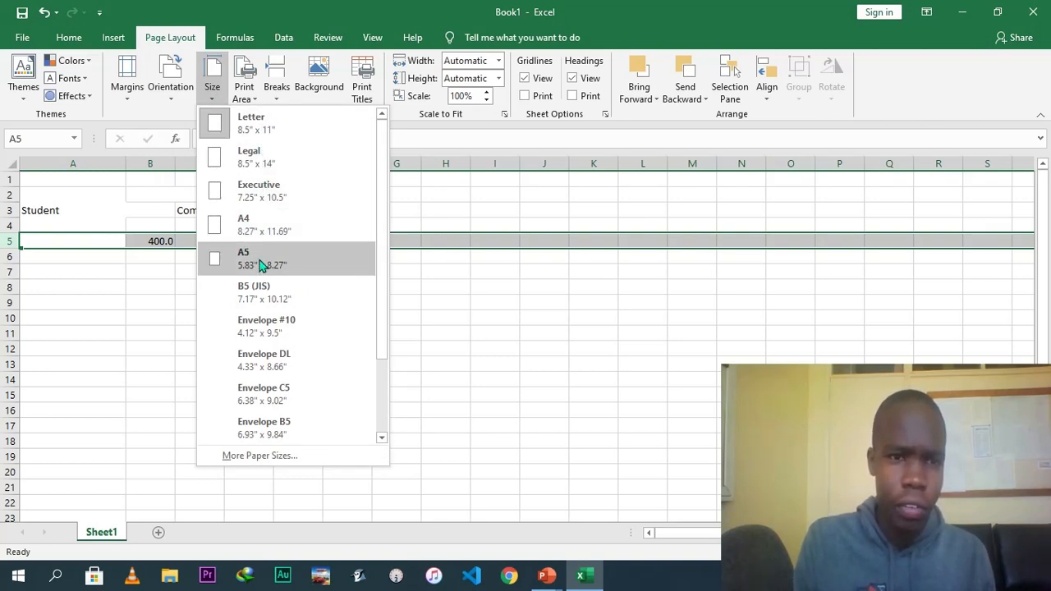
click(245, 96)
click(283, 85)
click(593, 325)
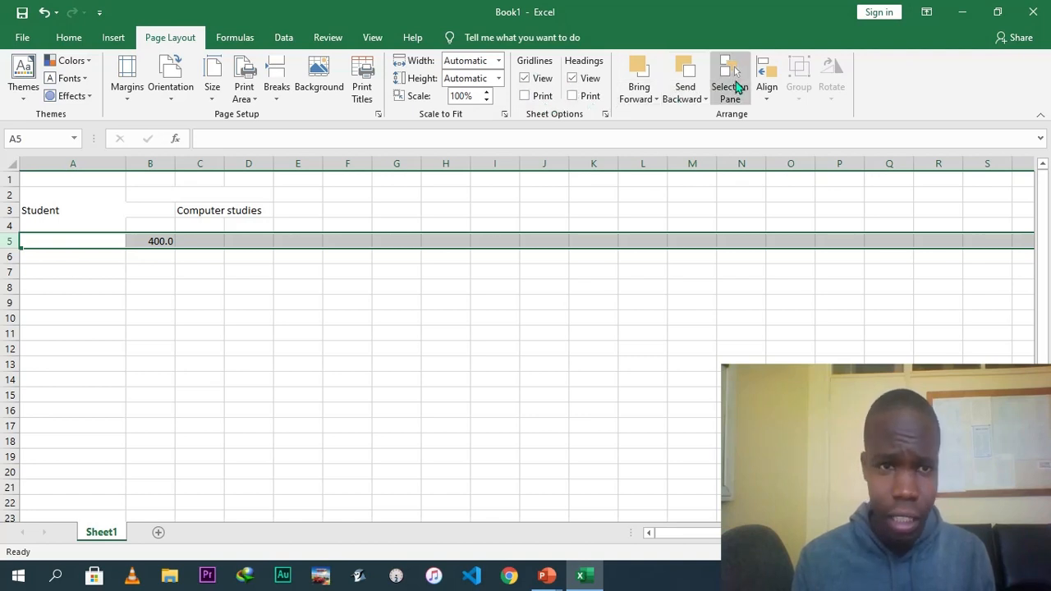
Browse the function library lists for AutoSum, Recently Used, Financial, Logical and Date & Time functions.
click(235, 38)
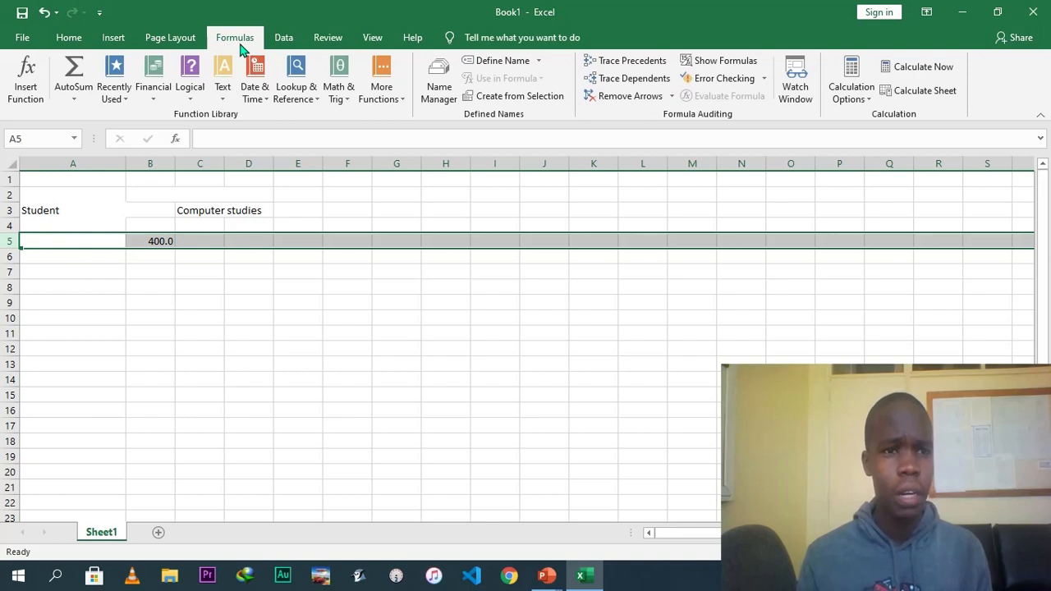
click(75, 101)
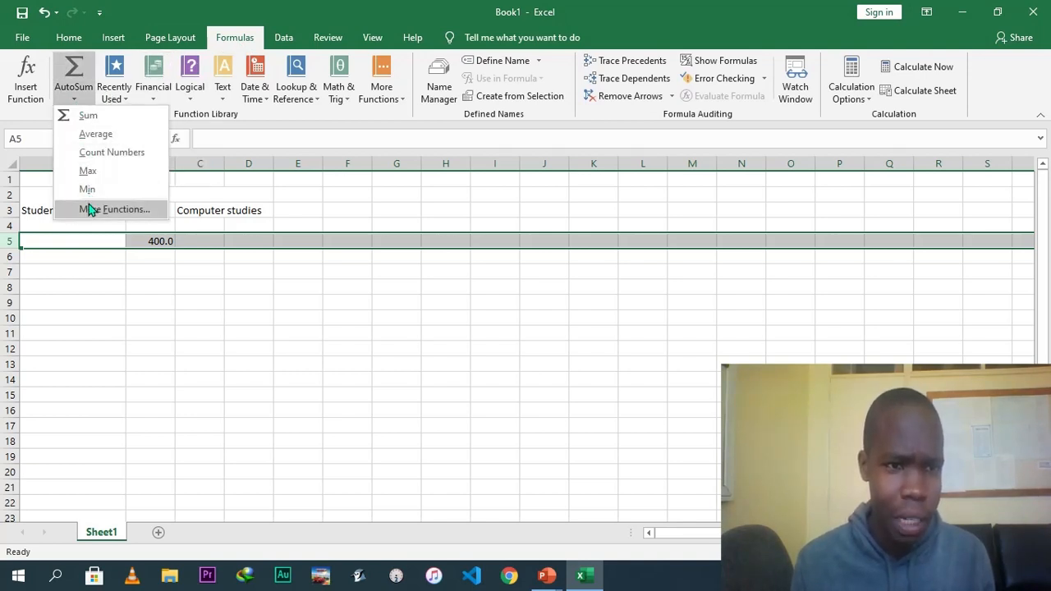
click(127, 100)
click(127, 99)
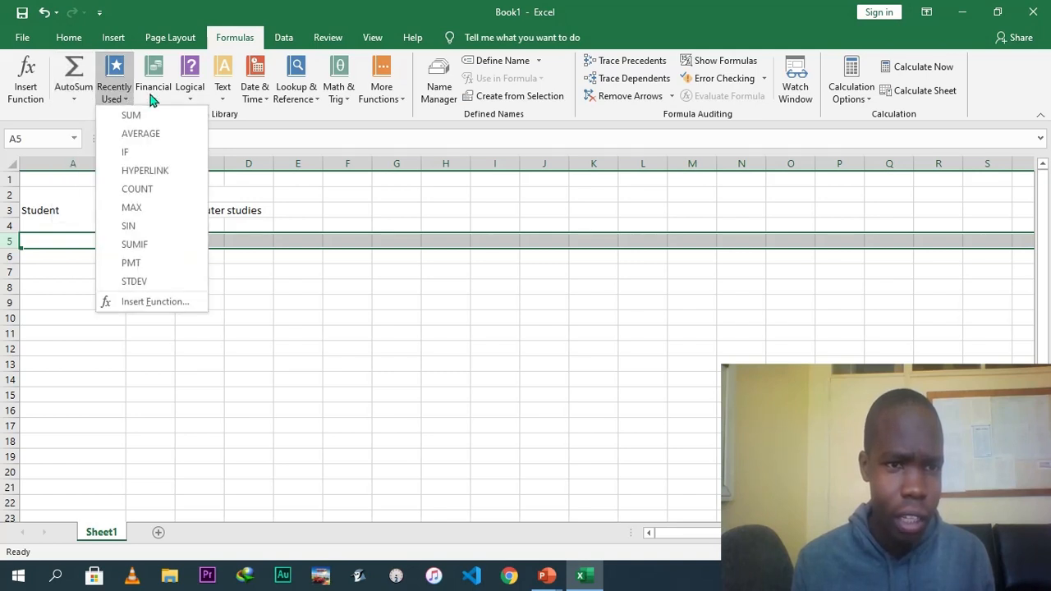
click(153, 96)
click(153, 97)
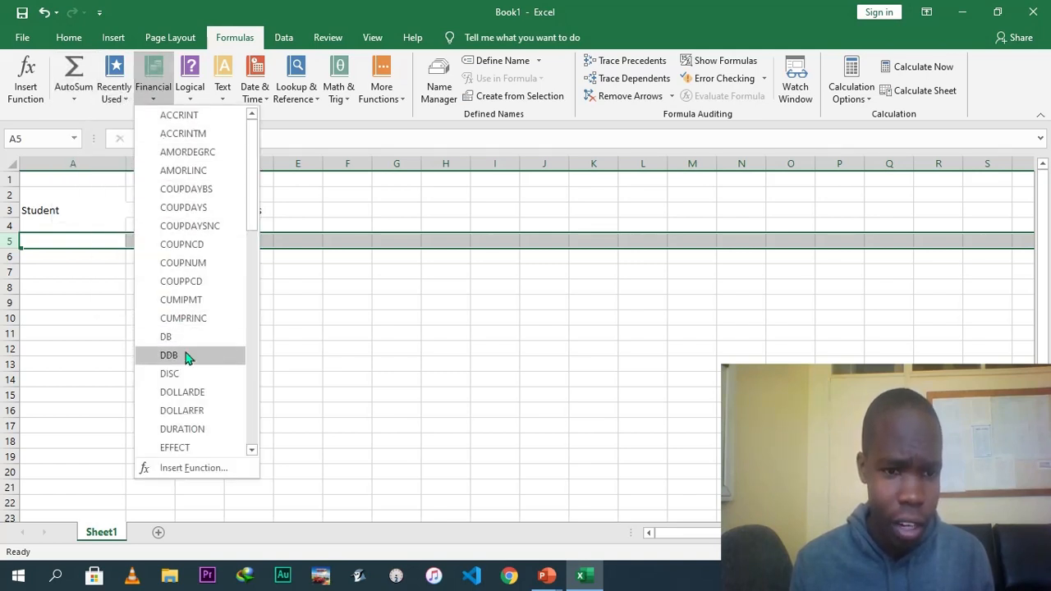
click(190, 97)
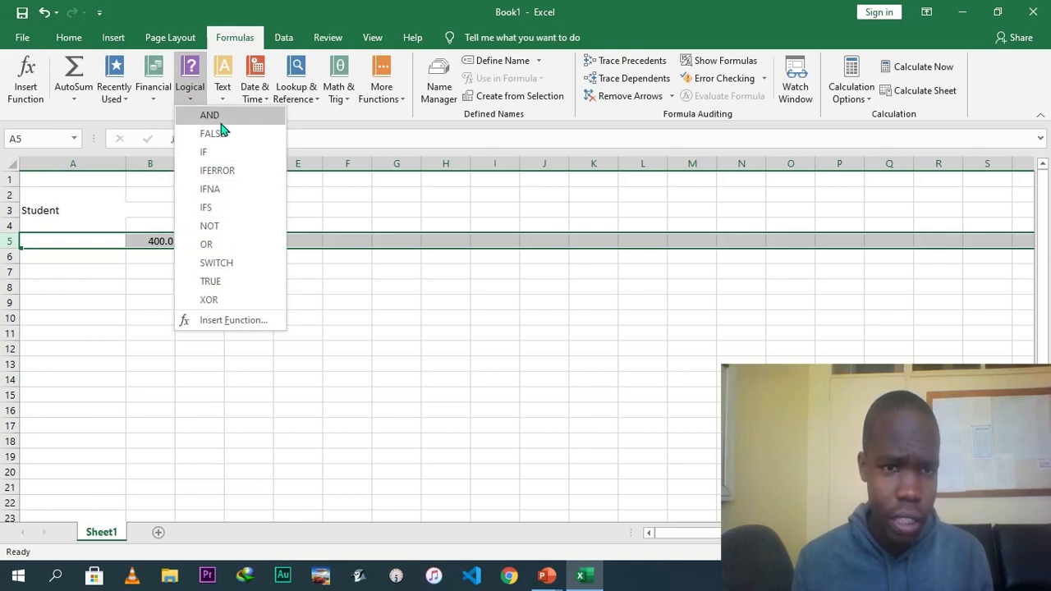
click(259, 99)
click(261, 100)
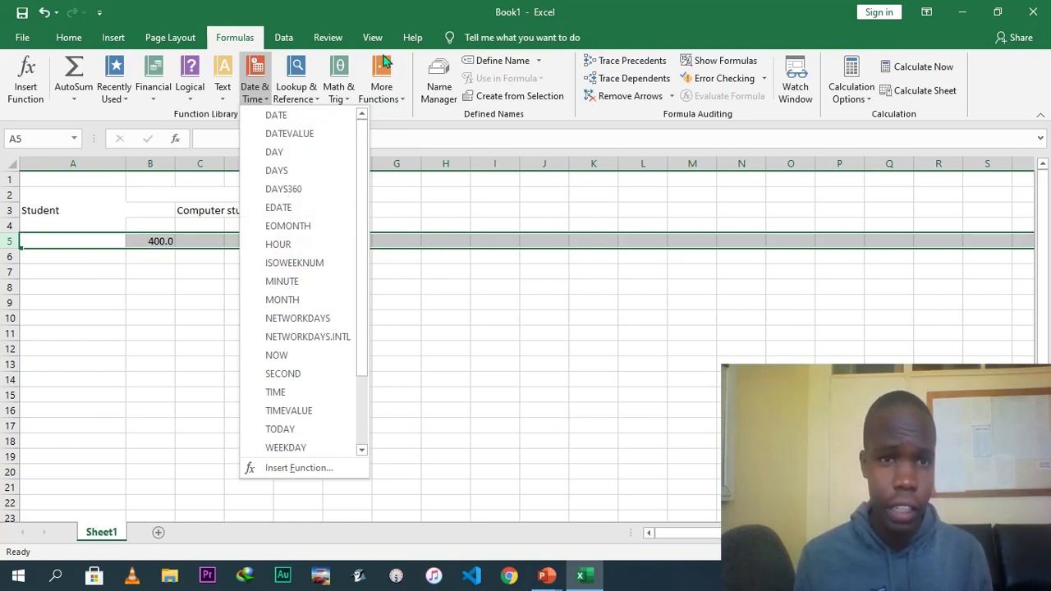
click(294, 45)
Browse the Get Data source options, then open the Sort dialog and close it unchanged.
click(284, 38)
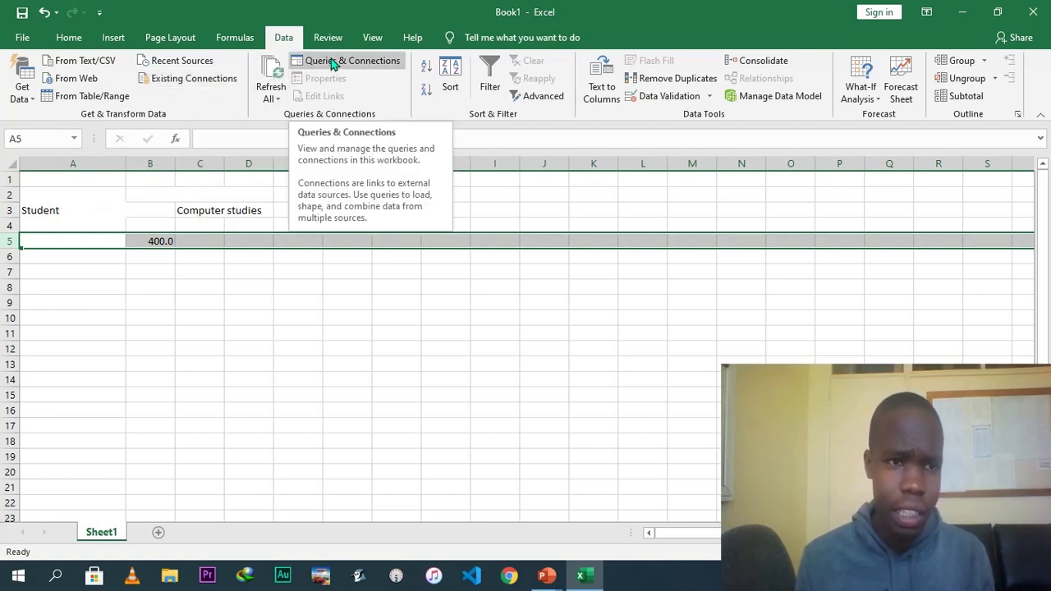
click(33, 105)
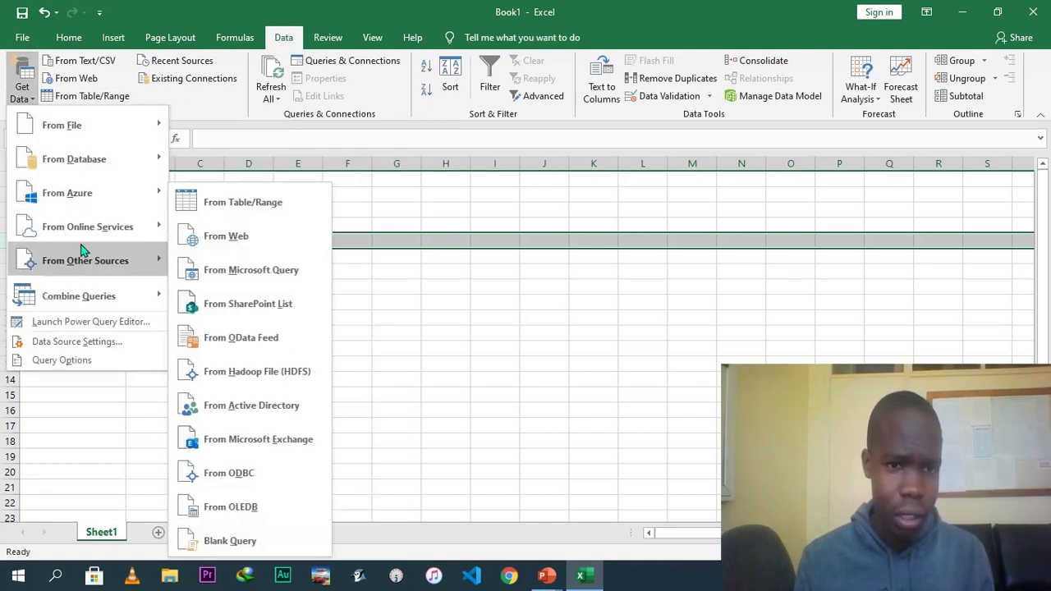
mouse_move(98, 123)
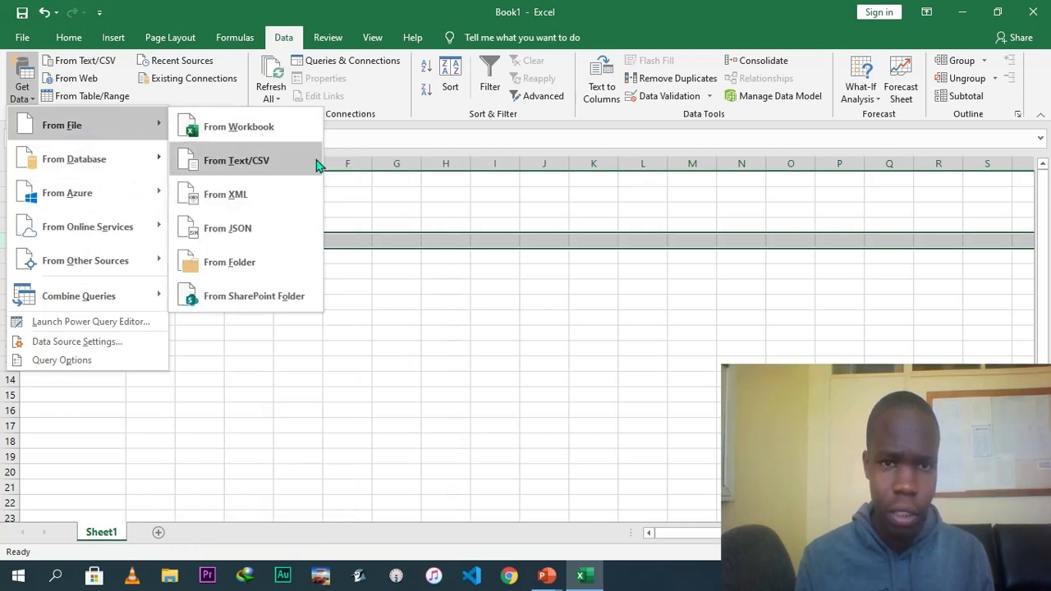
click(551, 133)
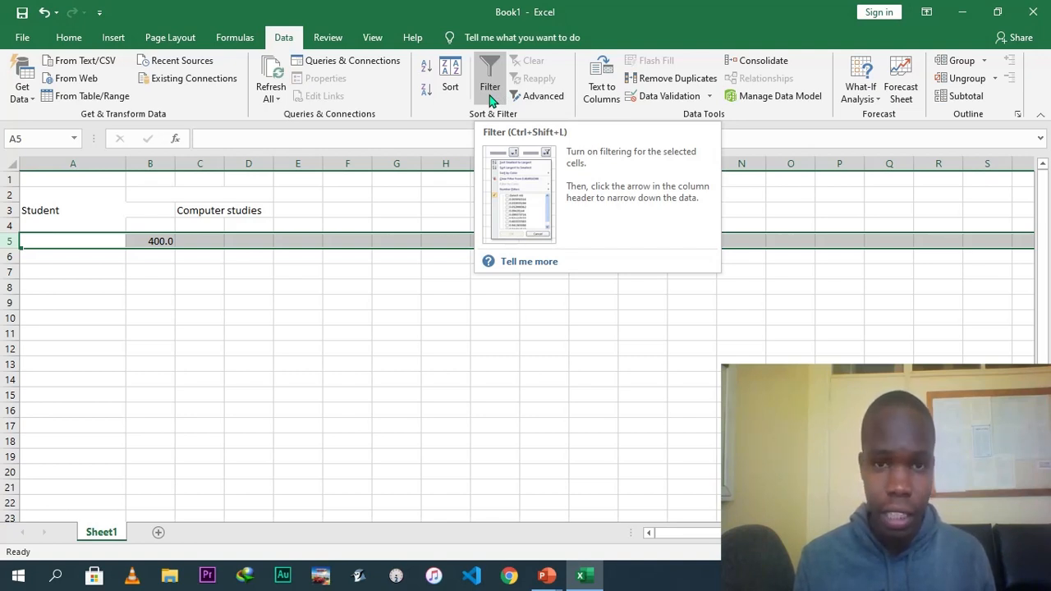
click(451, 86)
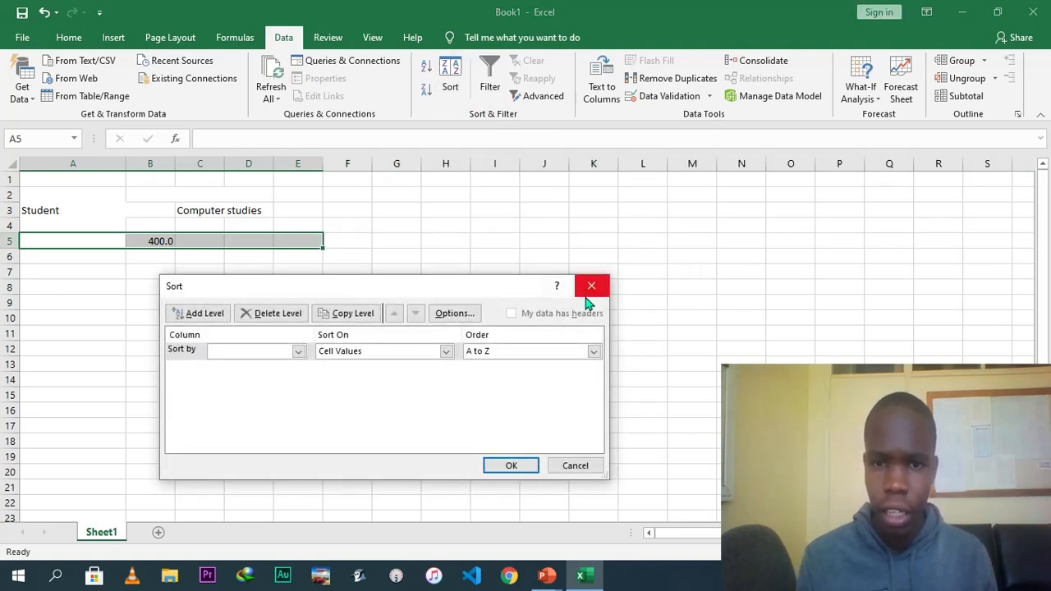
click(591, 285)
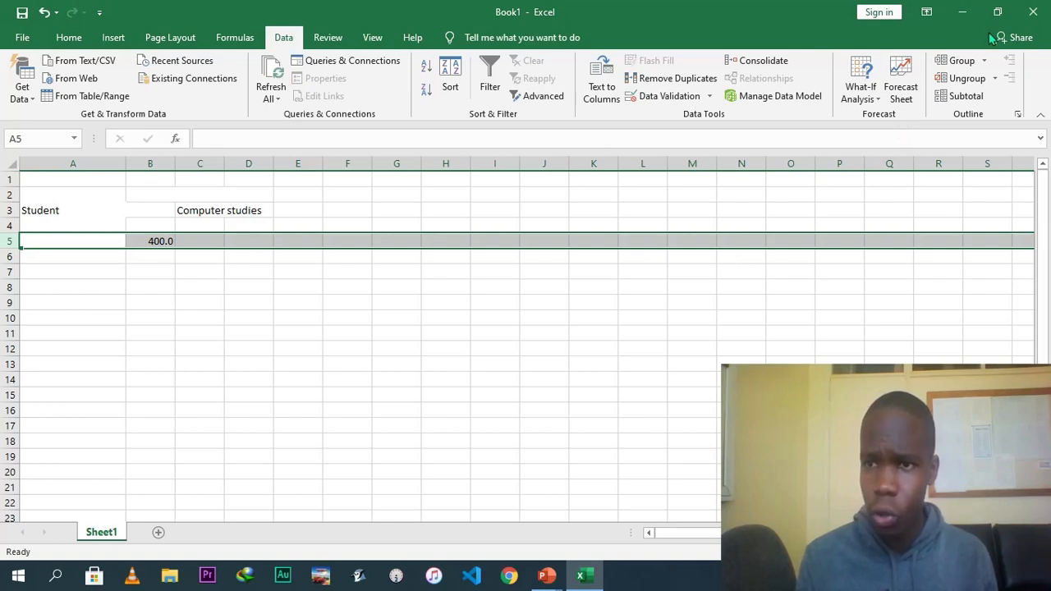
Group the selected row 5 twice in the worksheet outline.
click(973, 66)
click(973, 67)
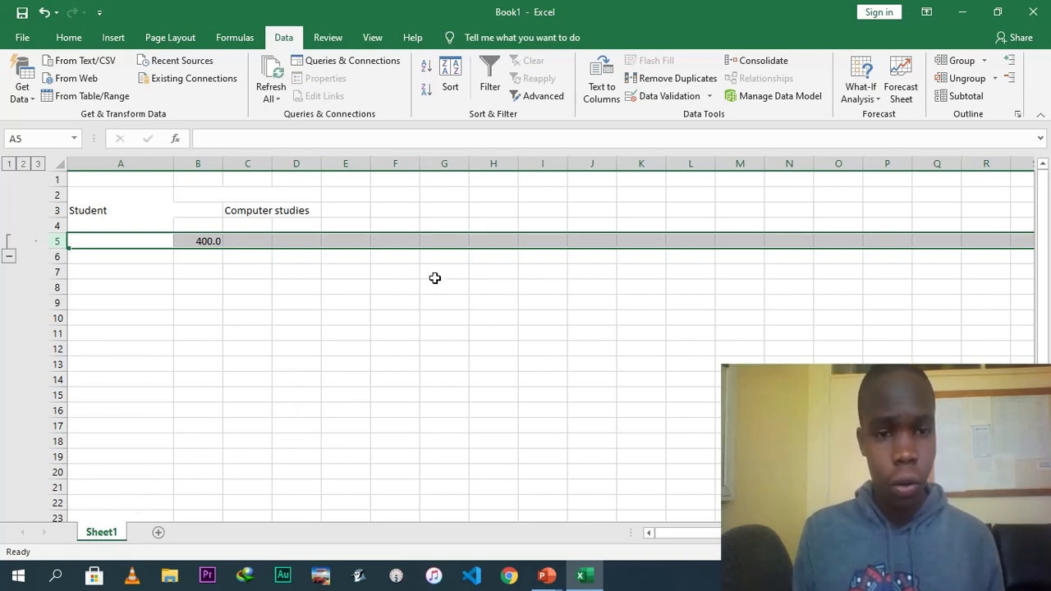
click(127, 163)
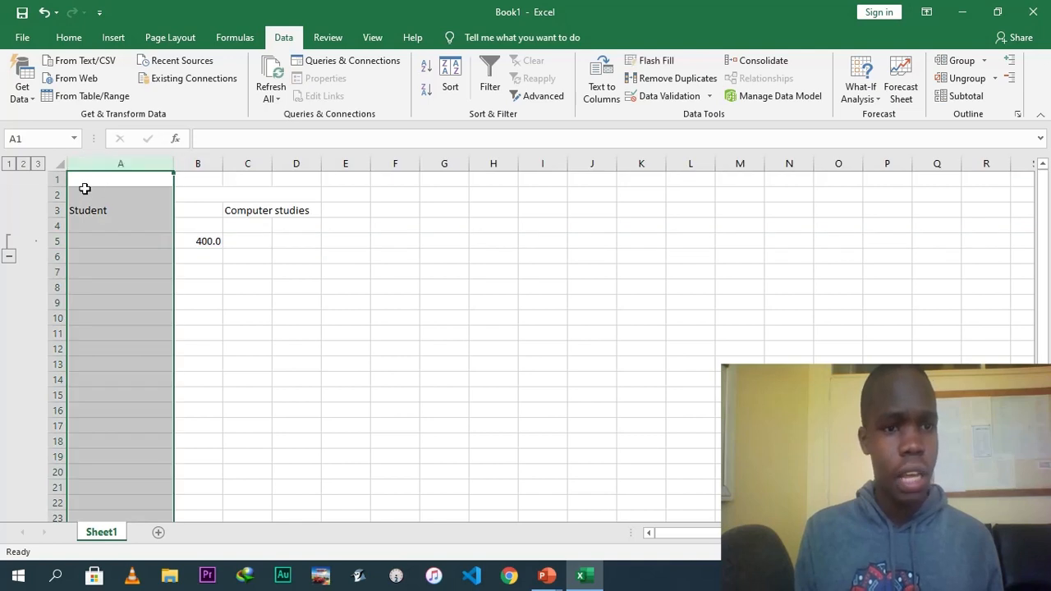
click(57, 178)
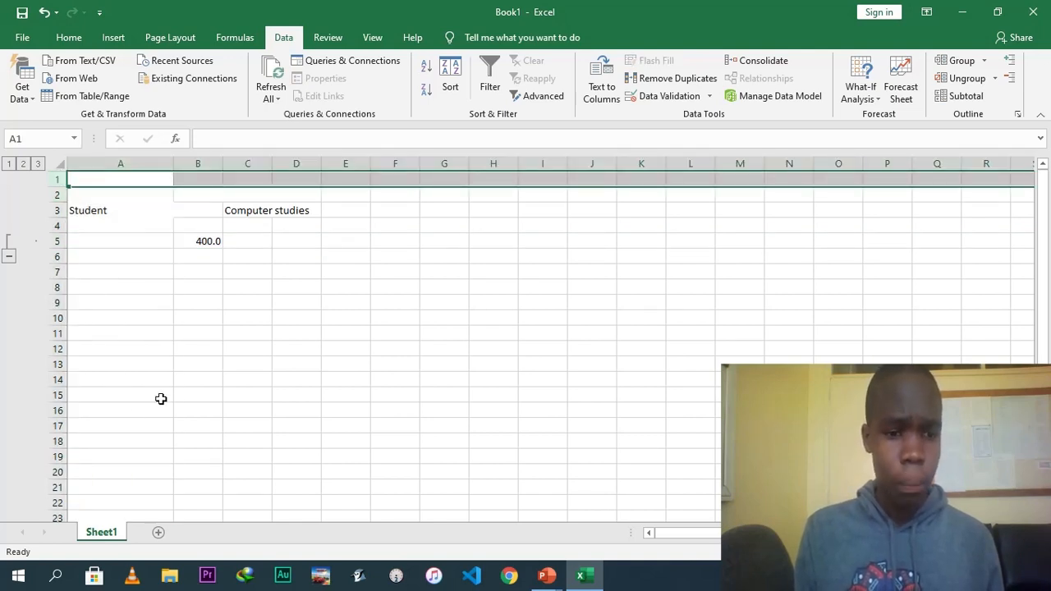
Add two new worksheets to the workbook and return to Sheet1.
click(158, 533)
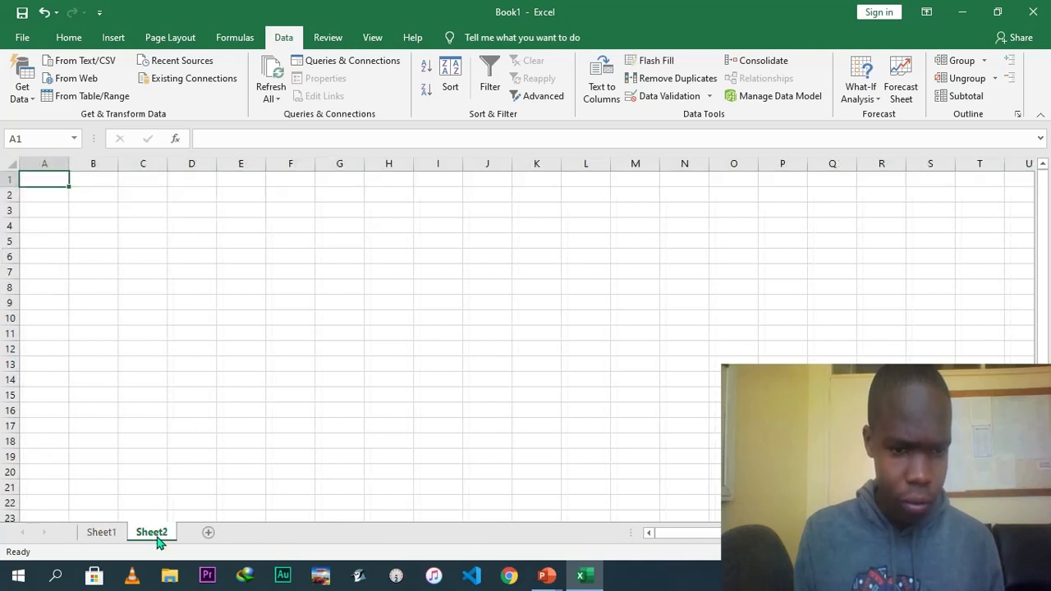
click(209, 534)
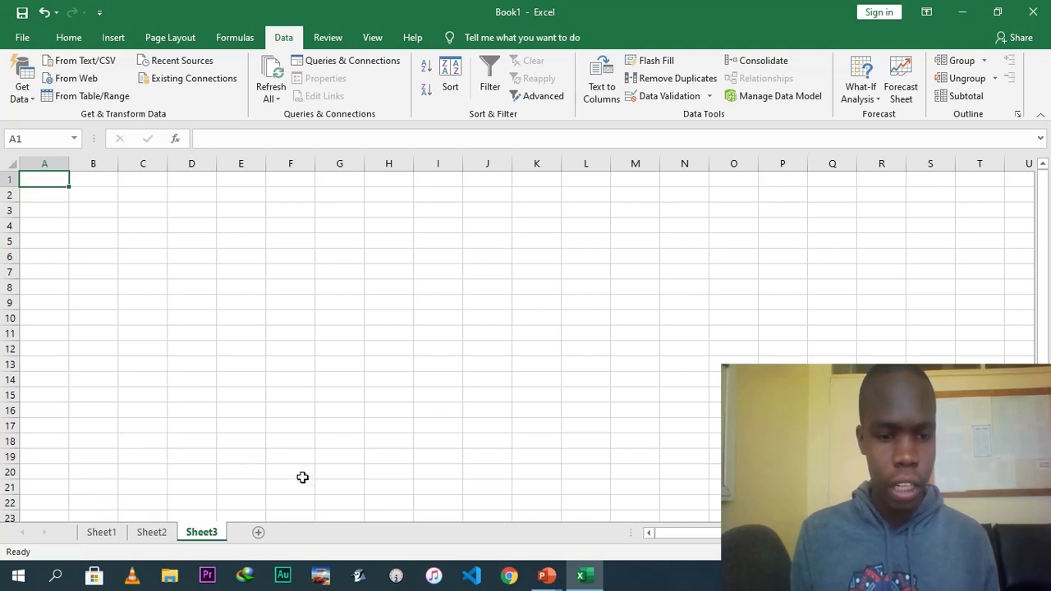
click(102, 534)
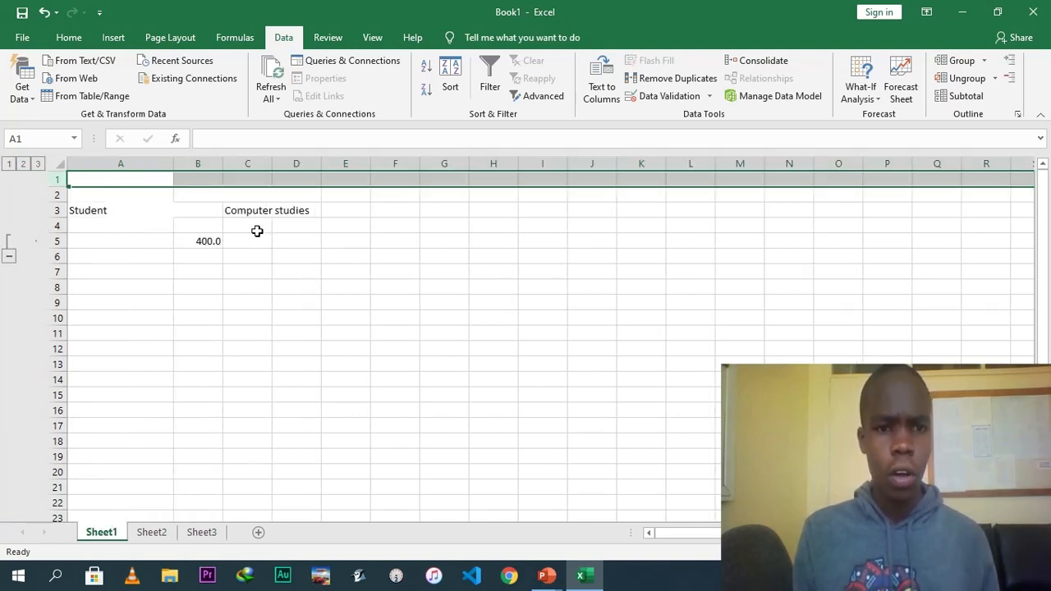
Clear the contents of cells A3, C3 and B5.
click(126, 208)
key(Delete)
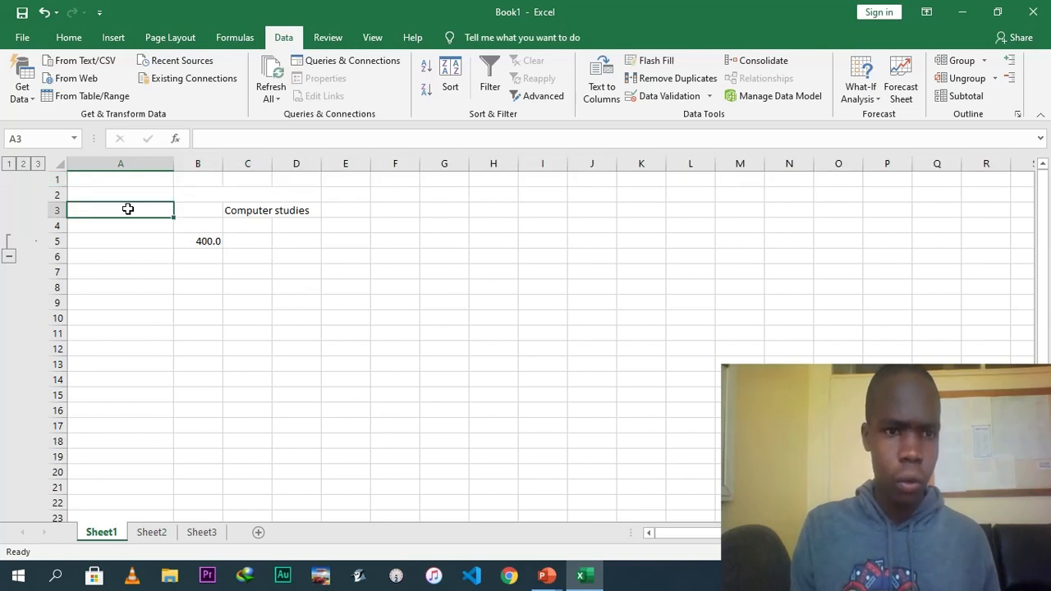
click(259, 210)
key(Delete)
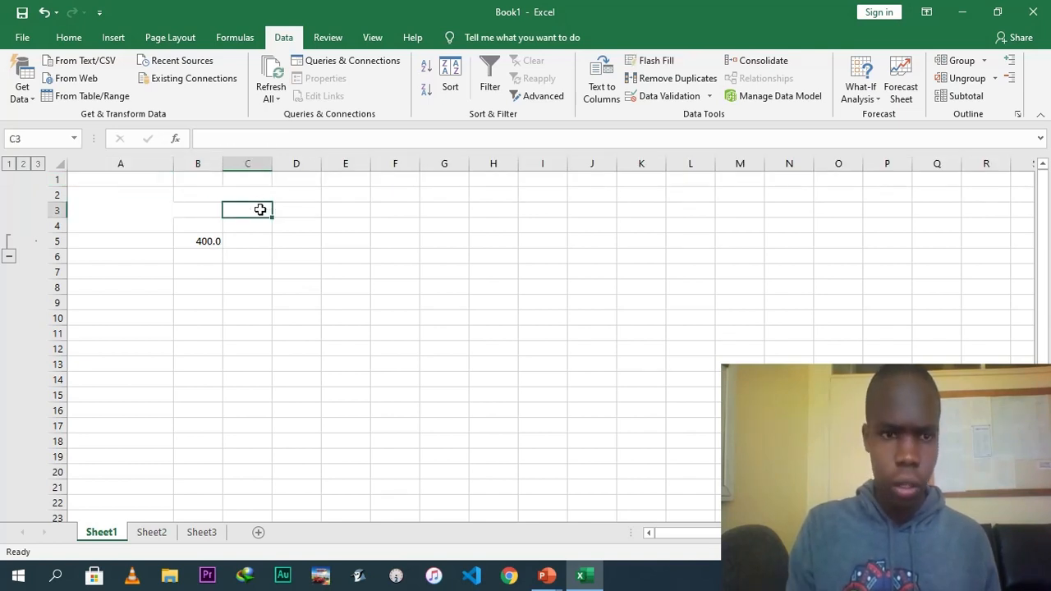
click(215, 240)
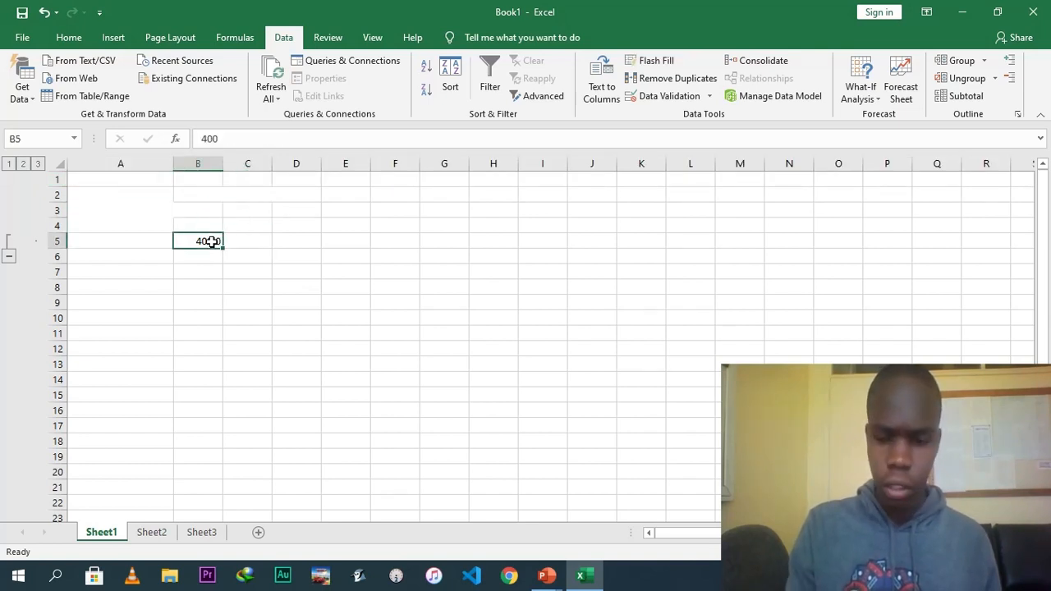
key(Delete)
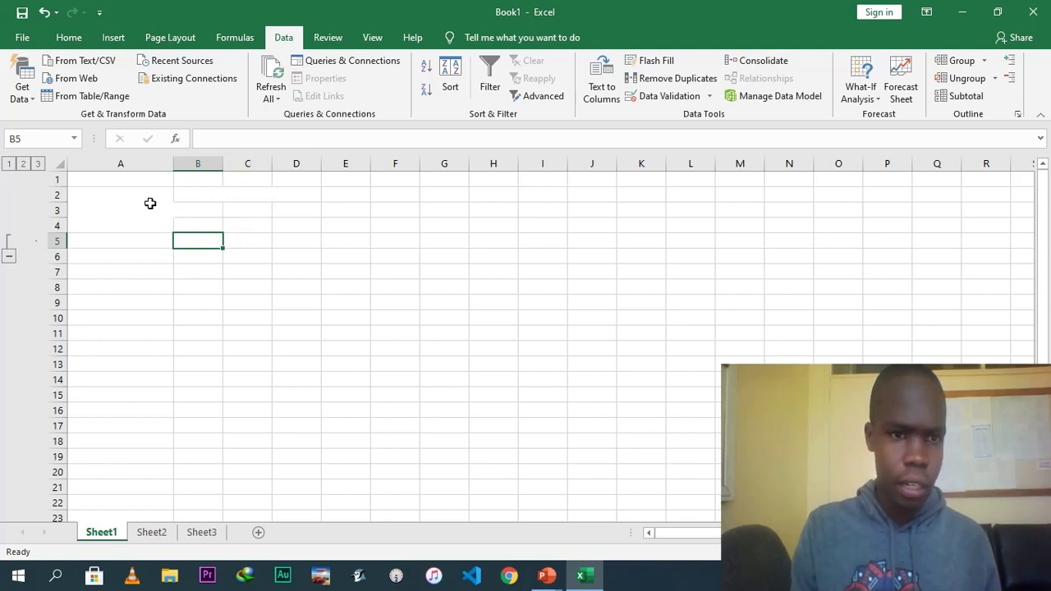
Undo all previous edits to return the worksheet to a blank state.
click(150, 202)
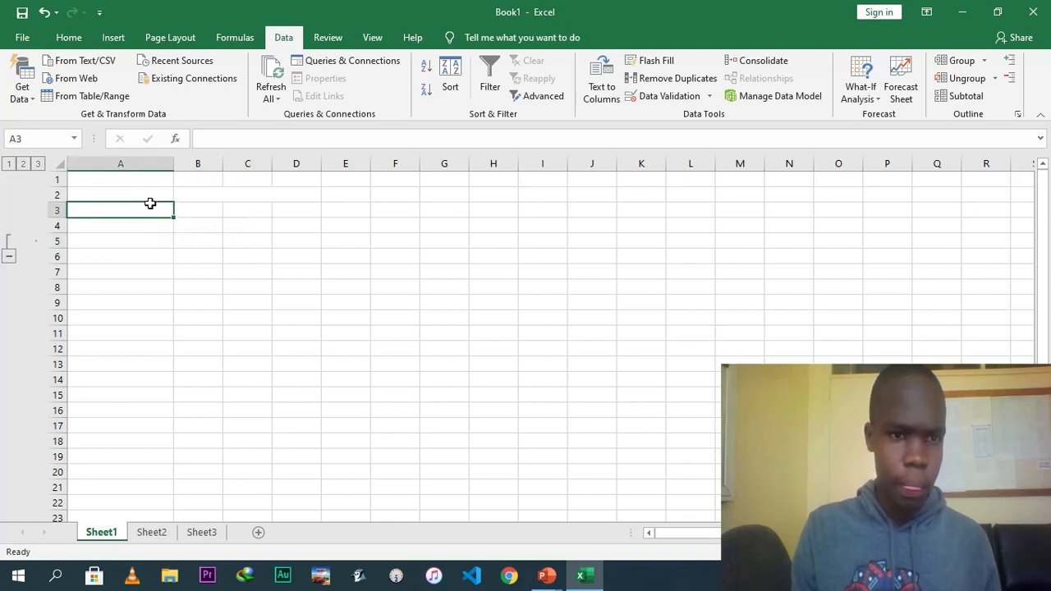
click(45, 12)
click(44, 12)
click(43, 13)
click(44, 12)
click(43, 12)
click(43, 12)
click(46, 14)
click(45, 14)
click(43, 14)
click(43, 14)
click(43, 15)
click(43, 14)
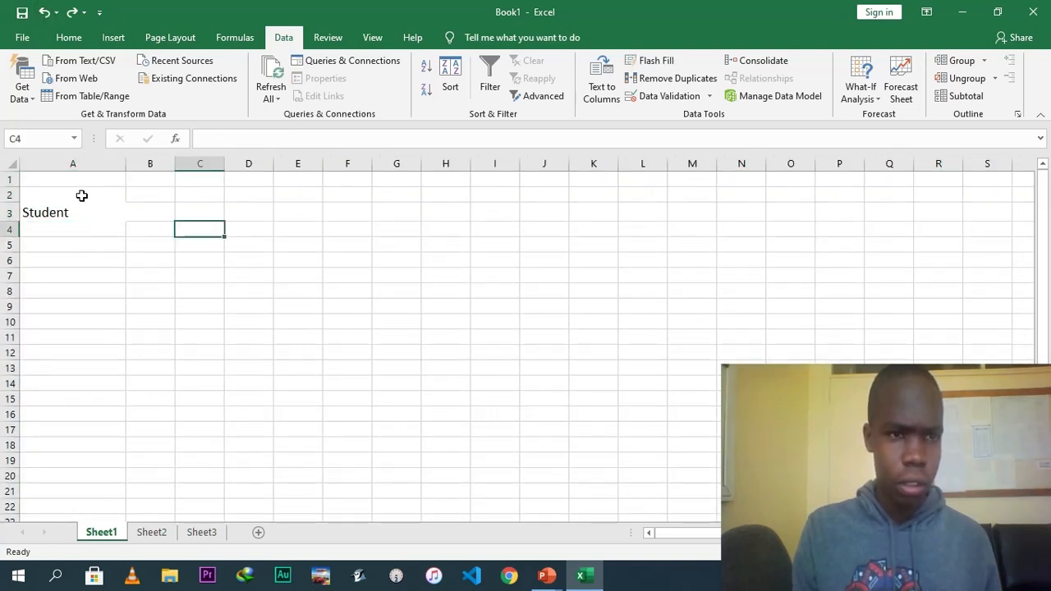
click(43, 14)
click(44, 14)
click(44, 14)
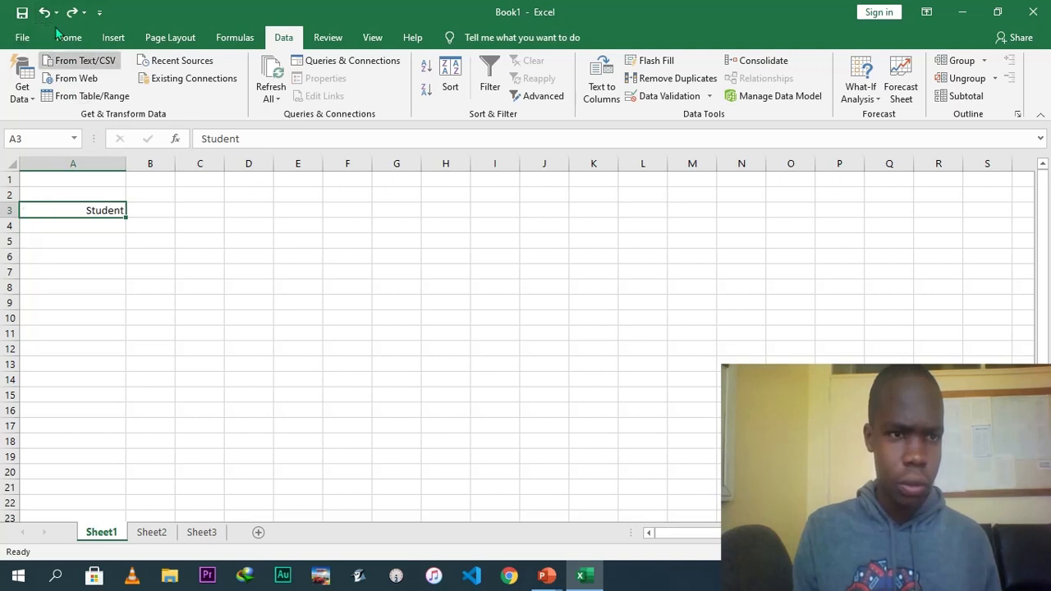
click(43, 14)
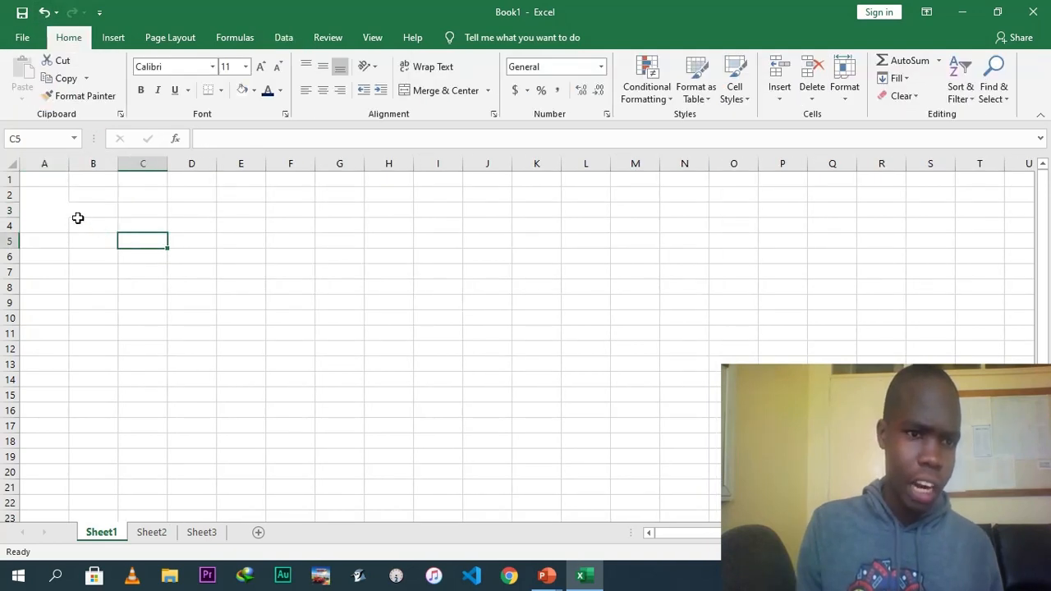
Enter nine student names down column A, from A3 to A11.
click(52, 211)
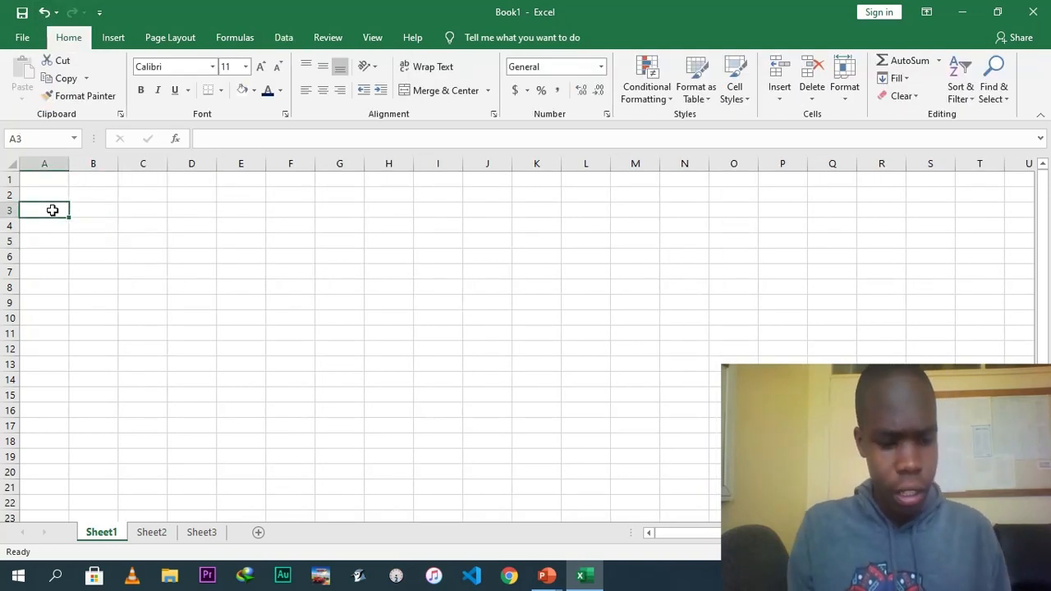
text(Dennis)
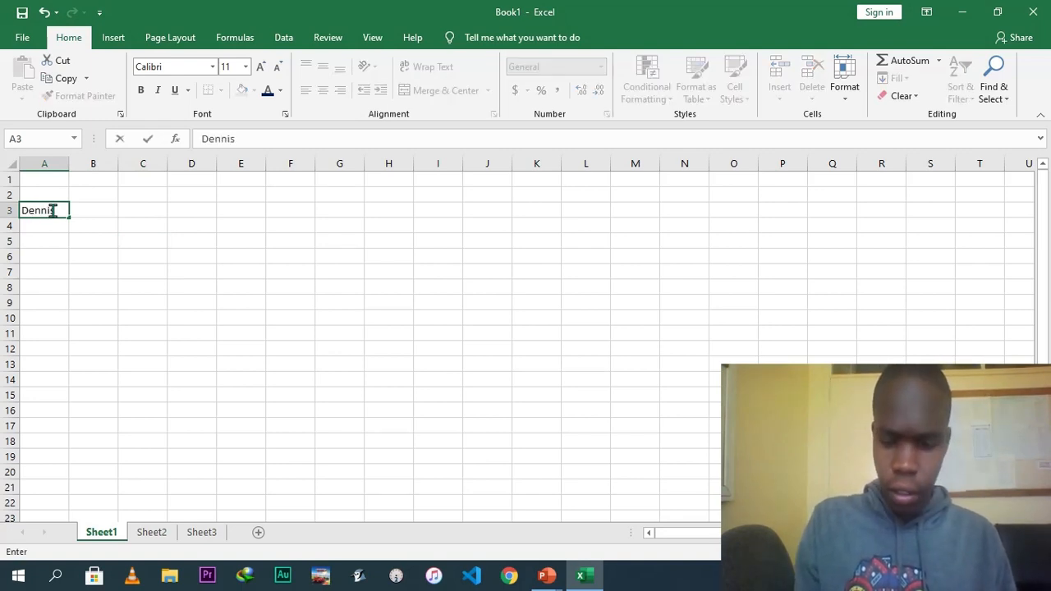
key(Return)
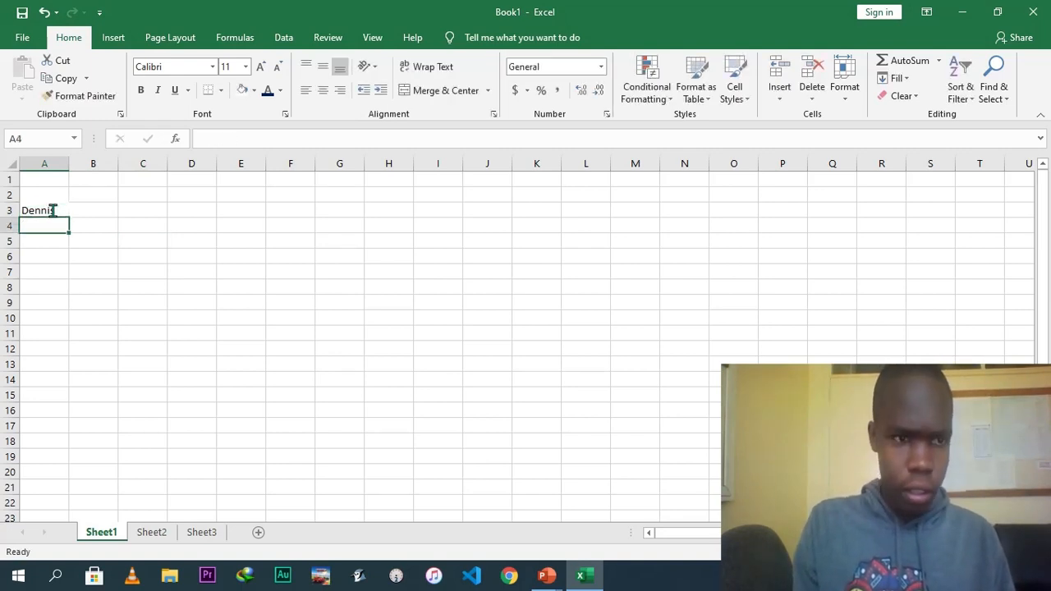
text(Mike)
key(Return)
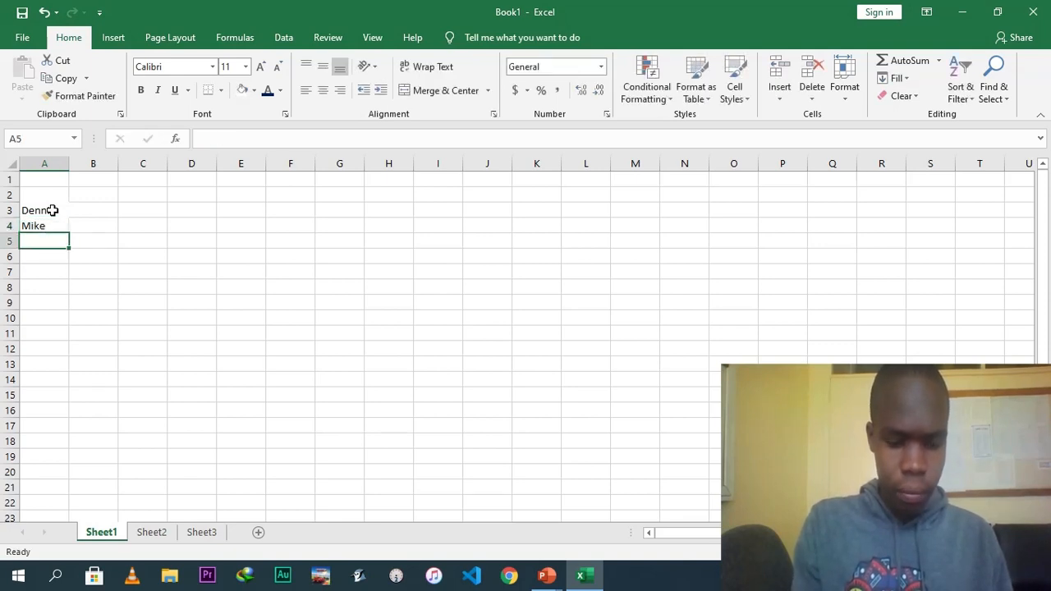
text(Sharon)
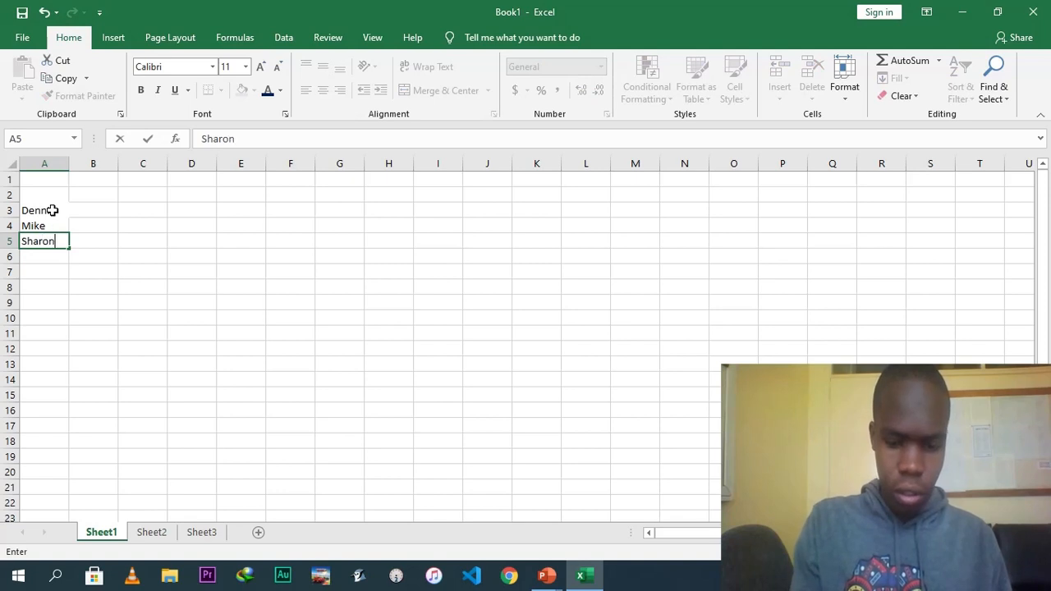
key(Return)
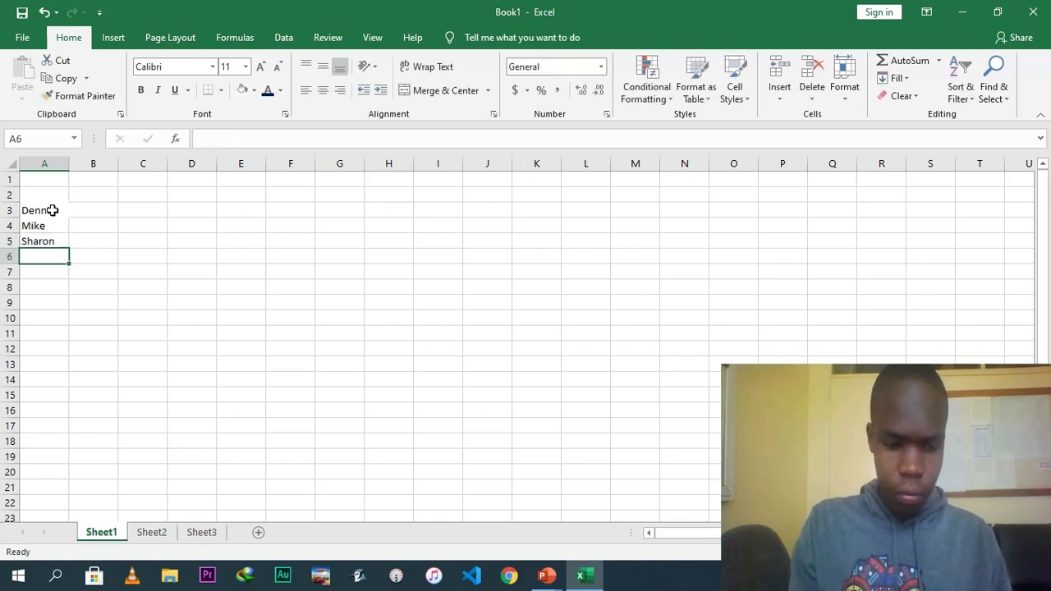
text(Shalom)
key(Return)
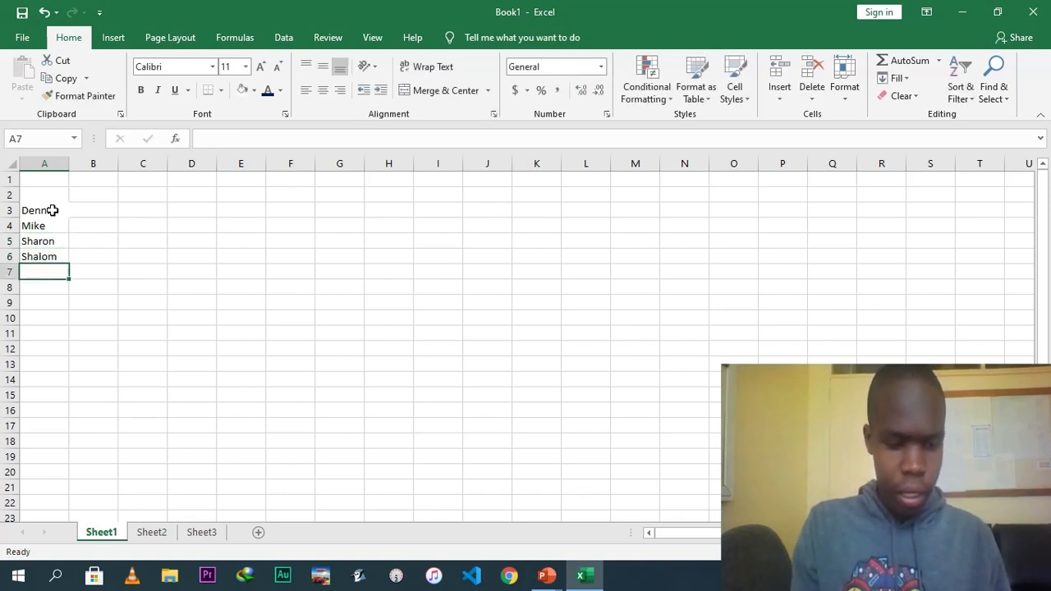
text(Miriam)
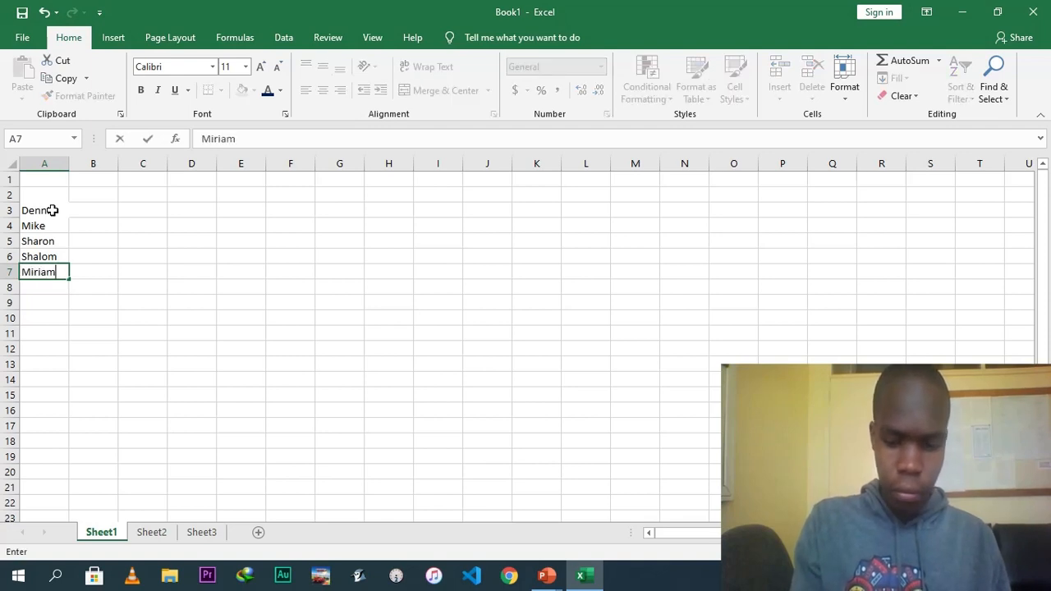
key(Return)
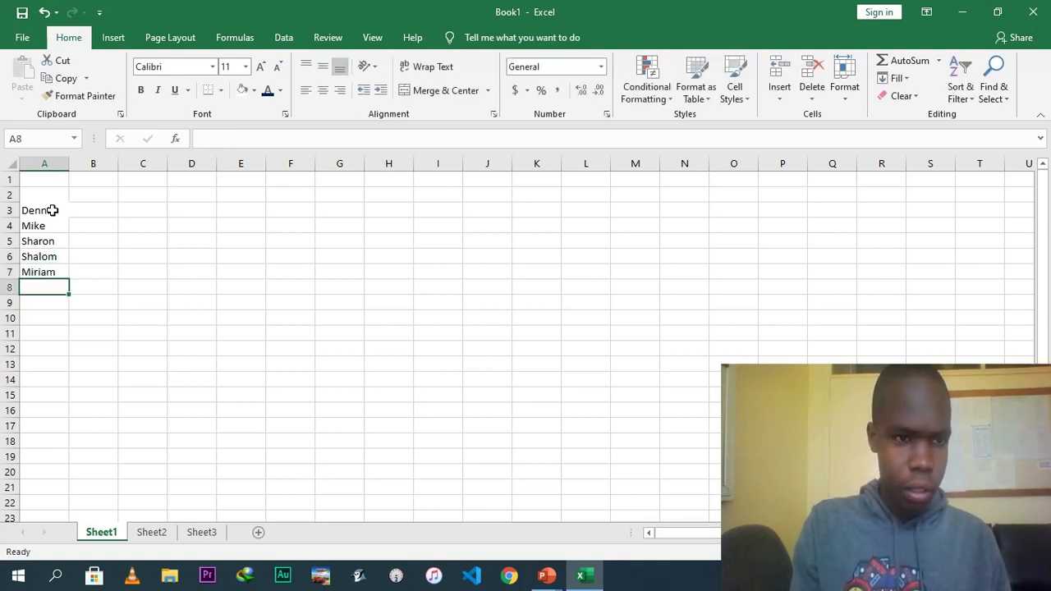
text(D)
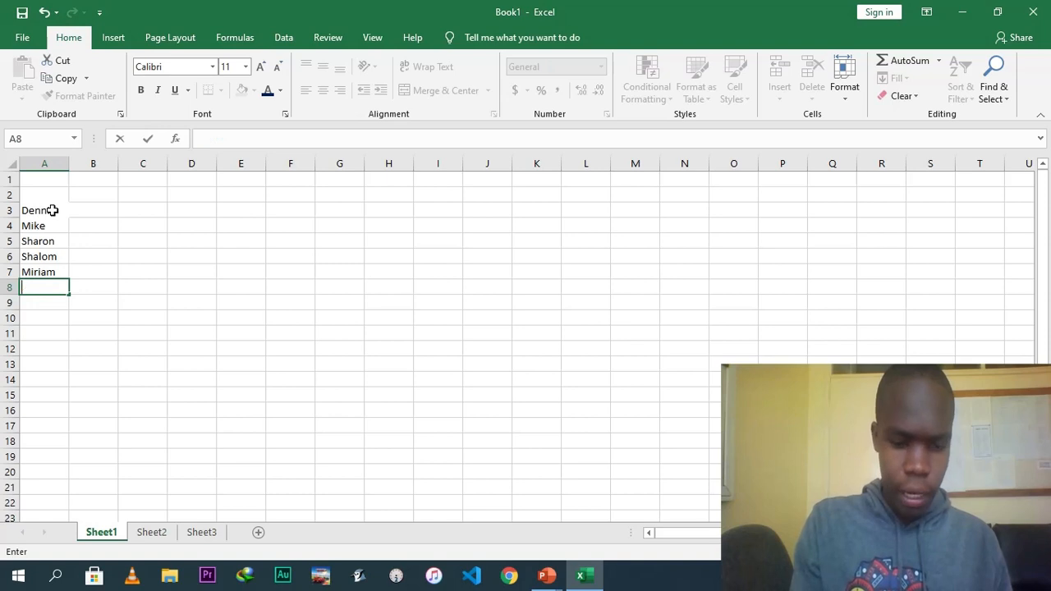
key(Return)
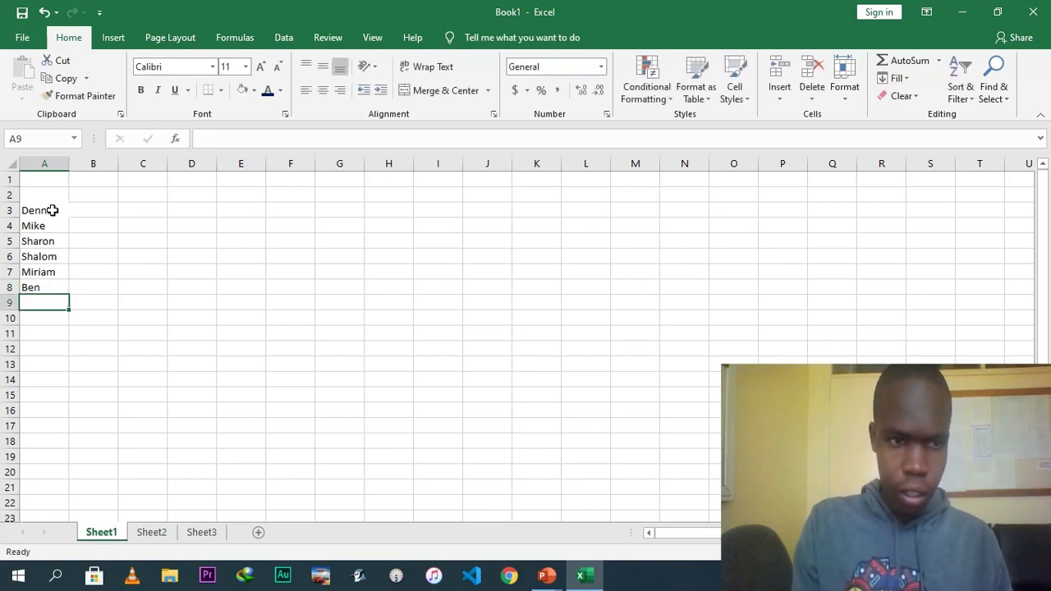
text(Kelvin)
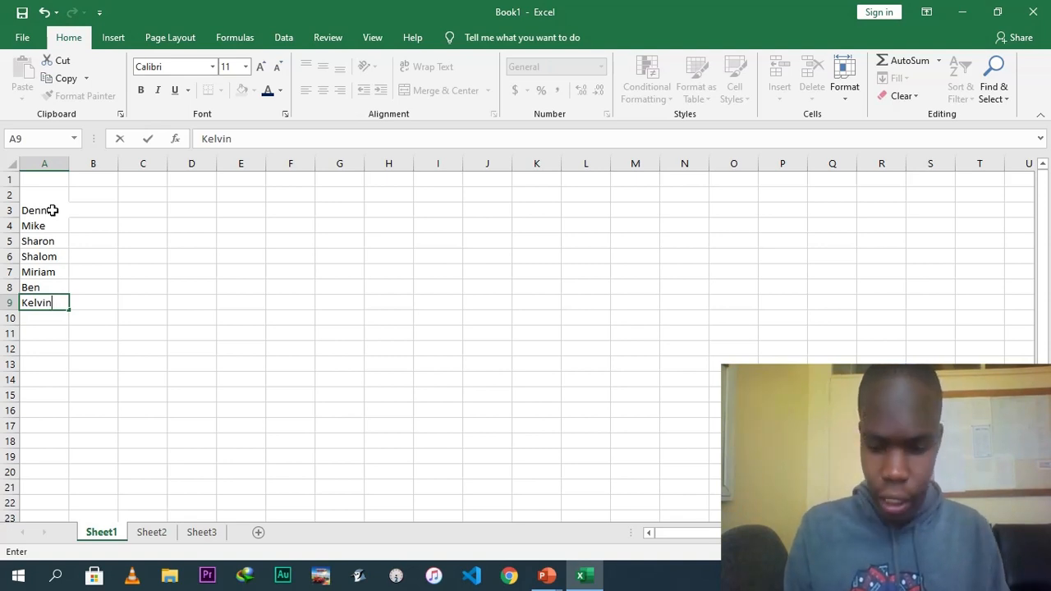
key(Return)
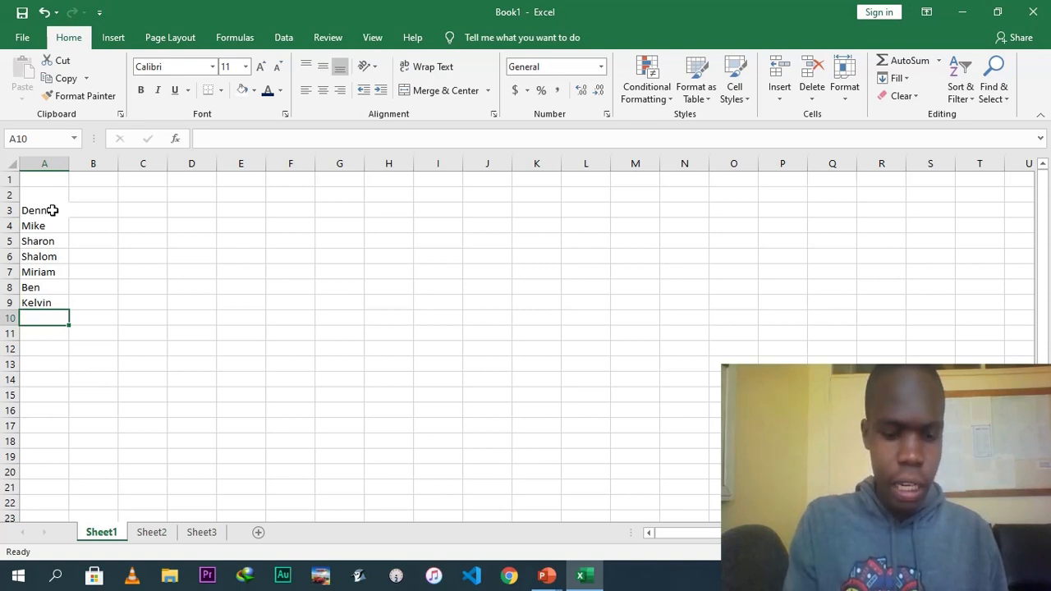
text(Phillip)
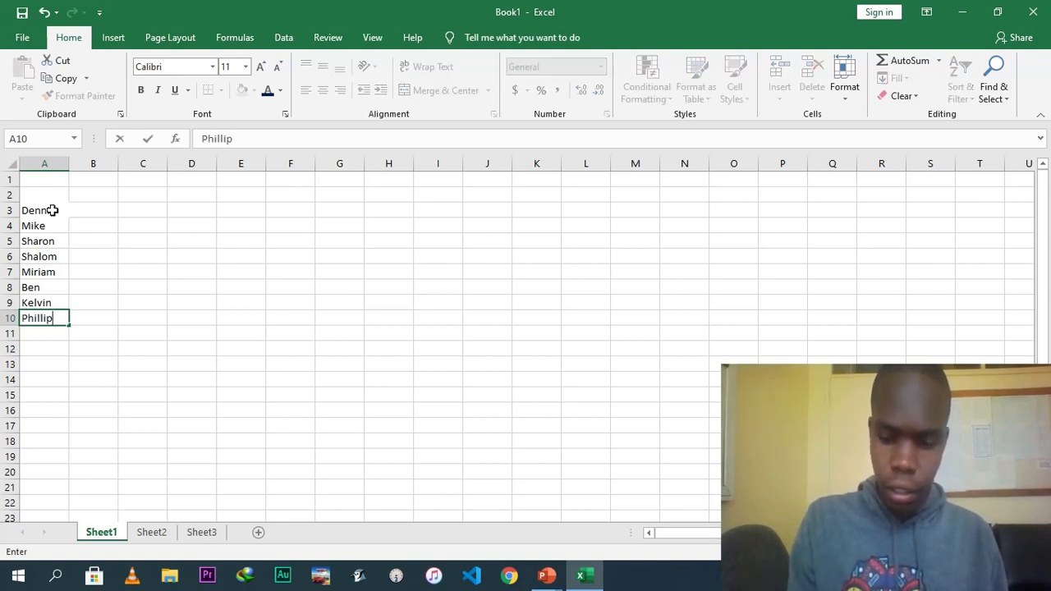
key(Return)
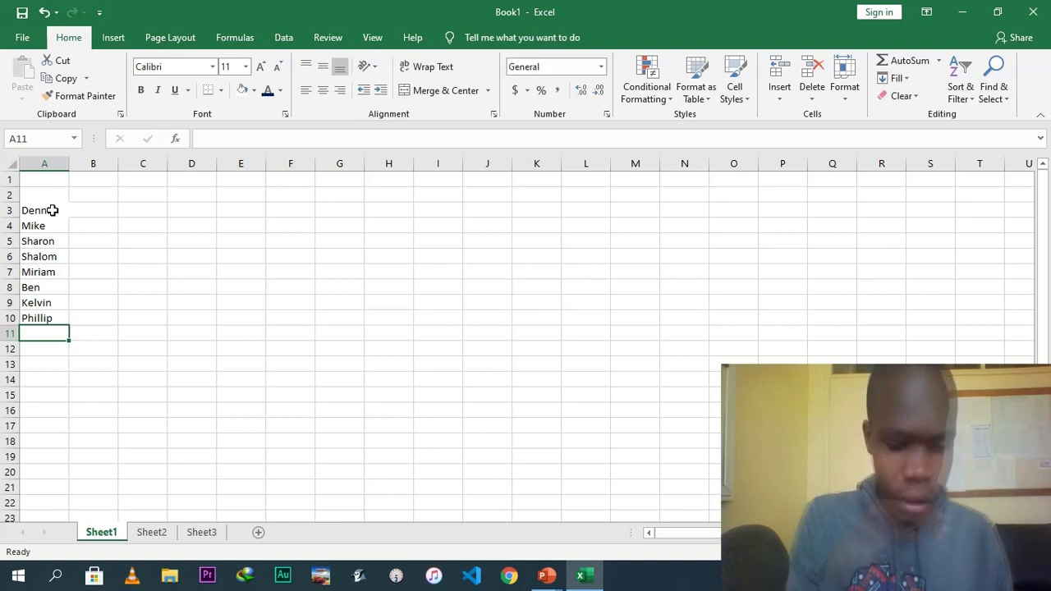
text(Marvin)
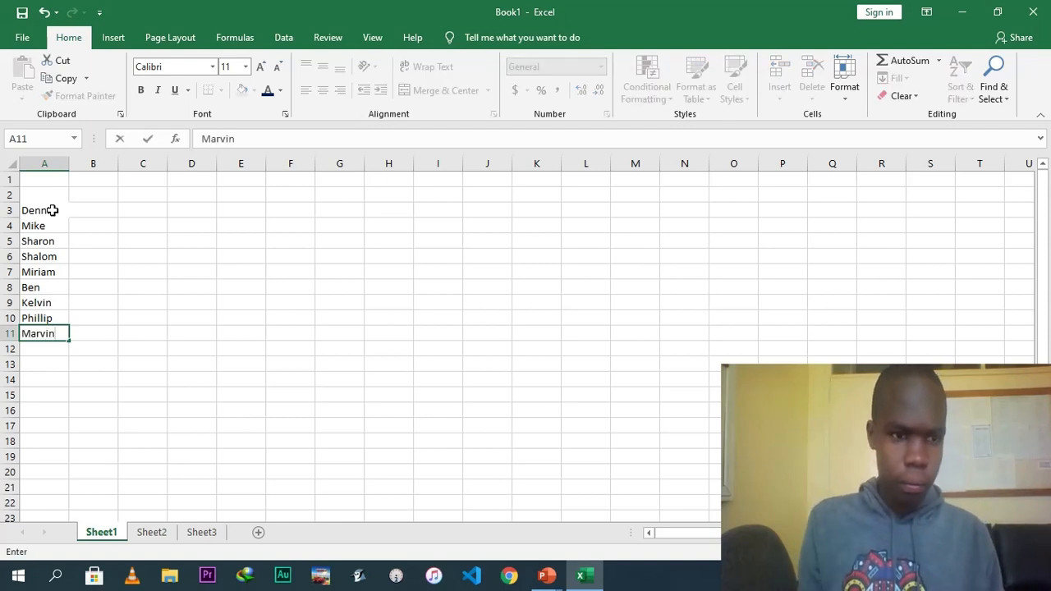
Enter subject headings Eng, Kisw, Maths, Chem, Bio, Comp, Physics and Geography across B2 to I2.
click(87, 199)
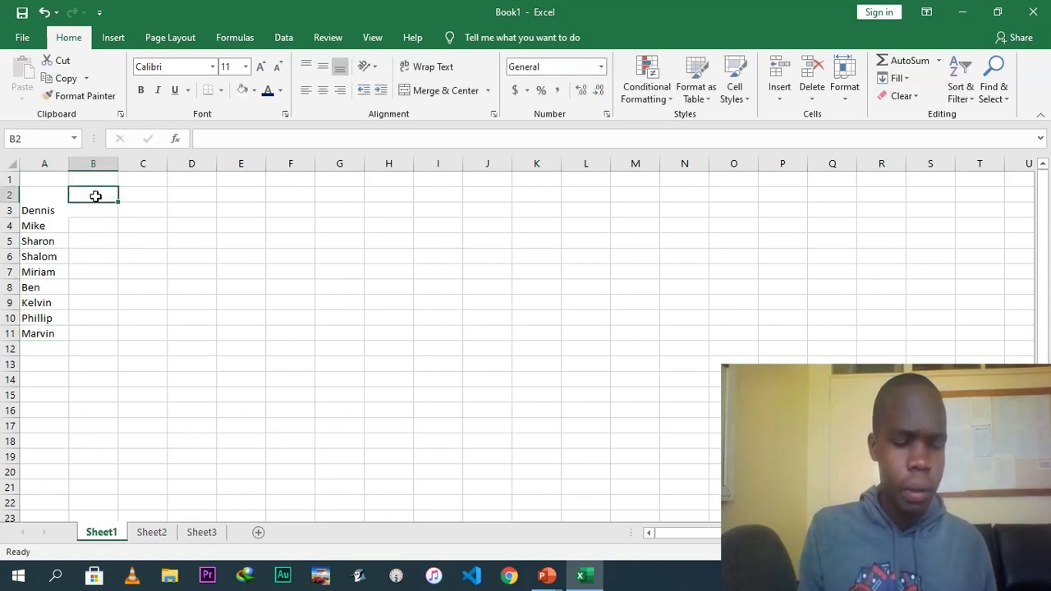
text(Eng)
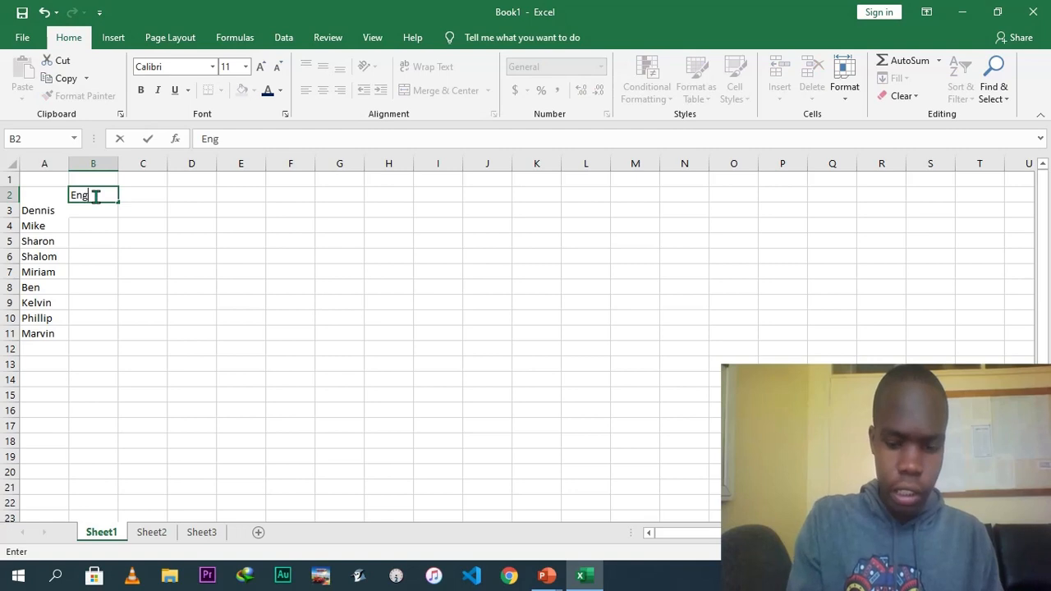
key(Tab)
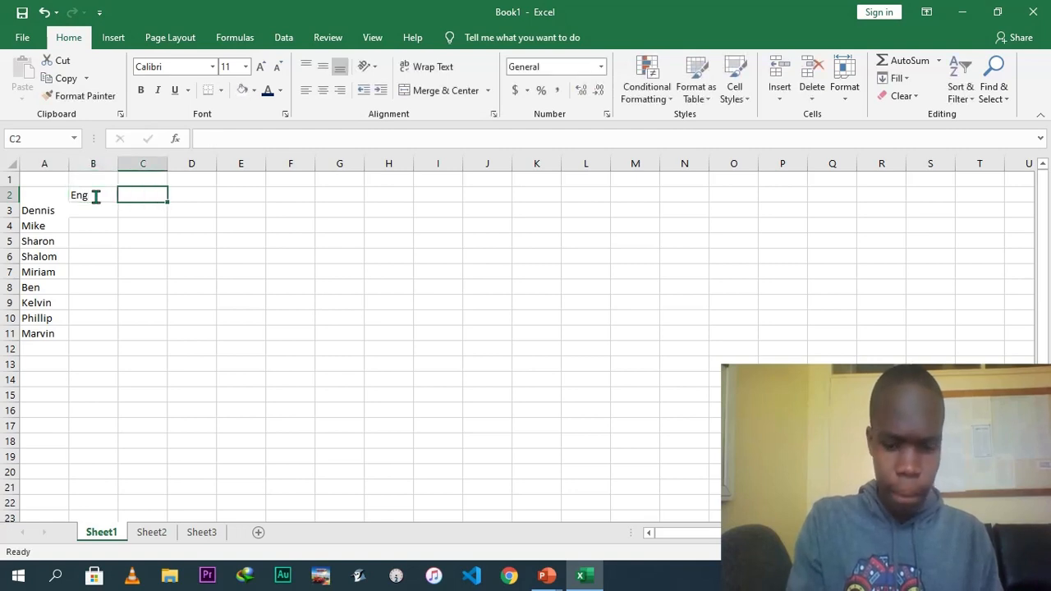
text(Kisw)
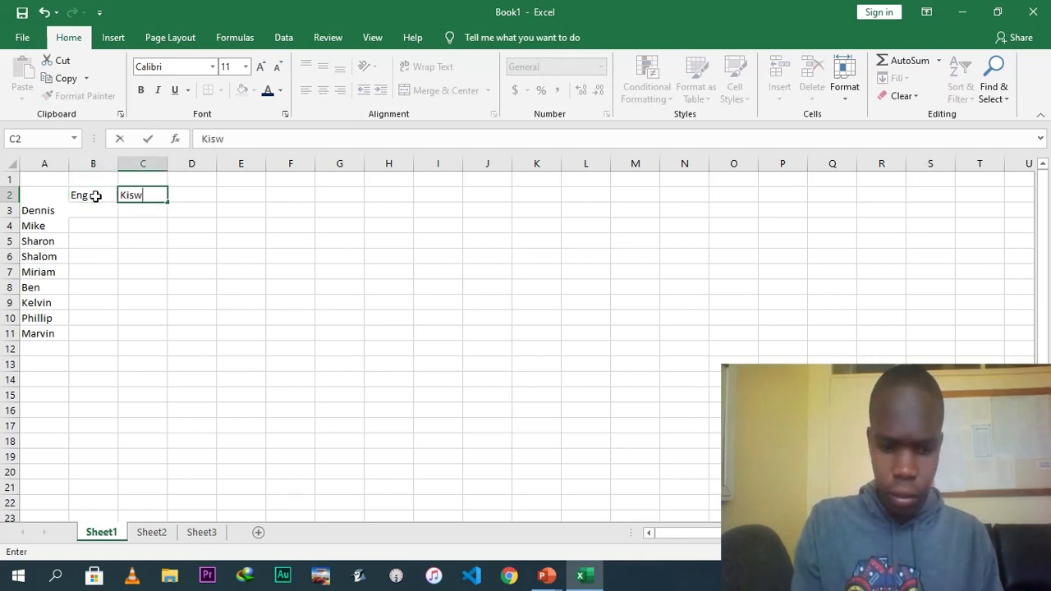
key(Tab)
text(Mar)
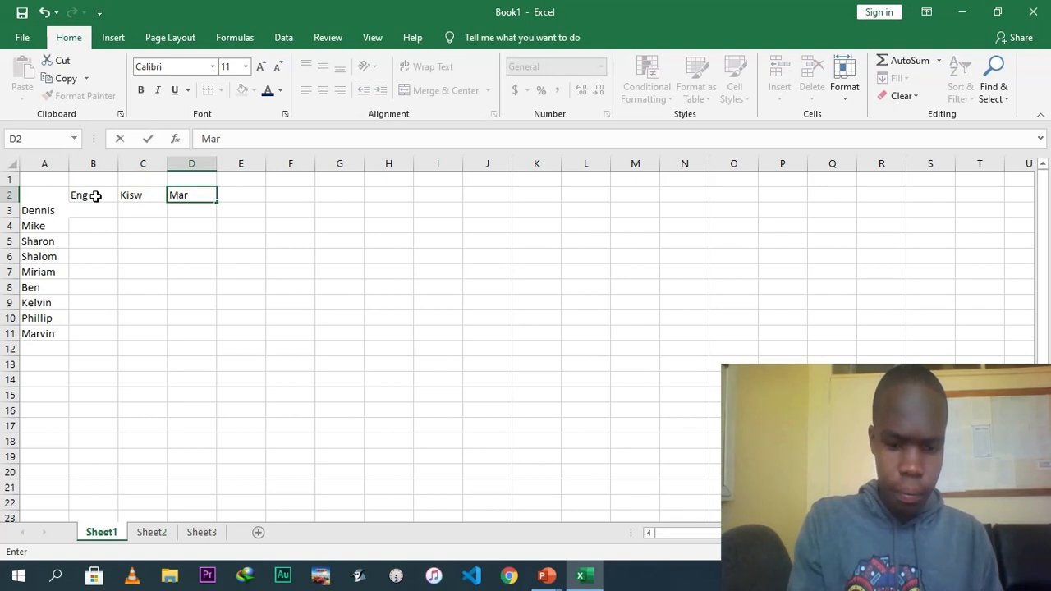
text(hs)
key(Tab)
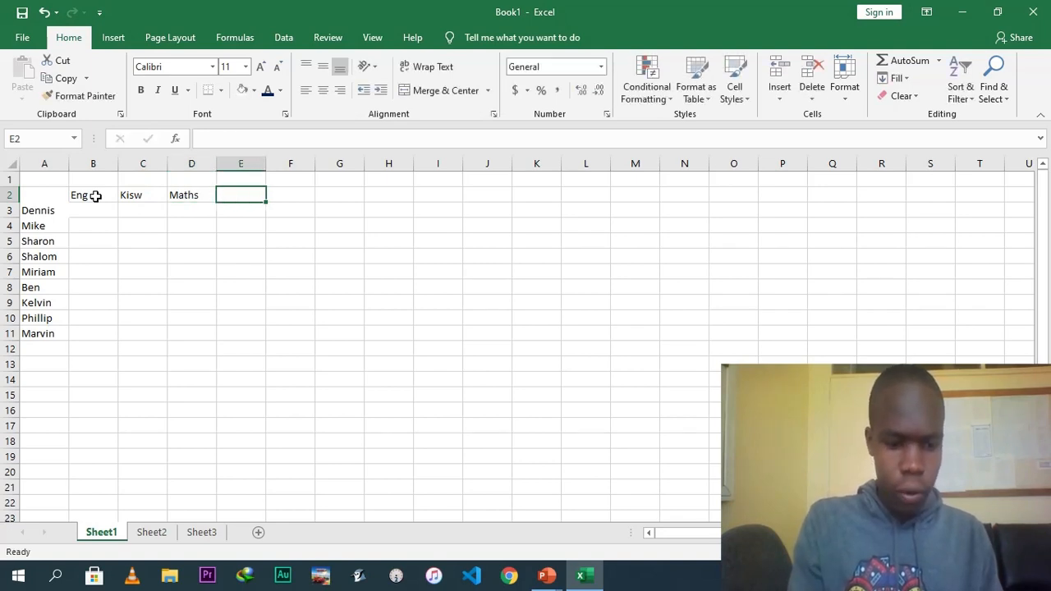
text(Chem)
key(Tab)
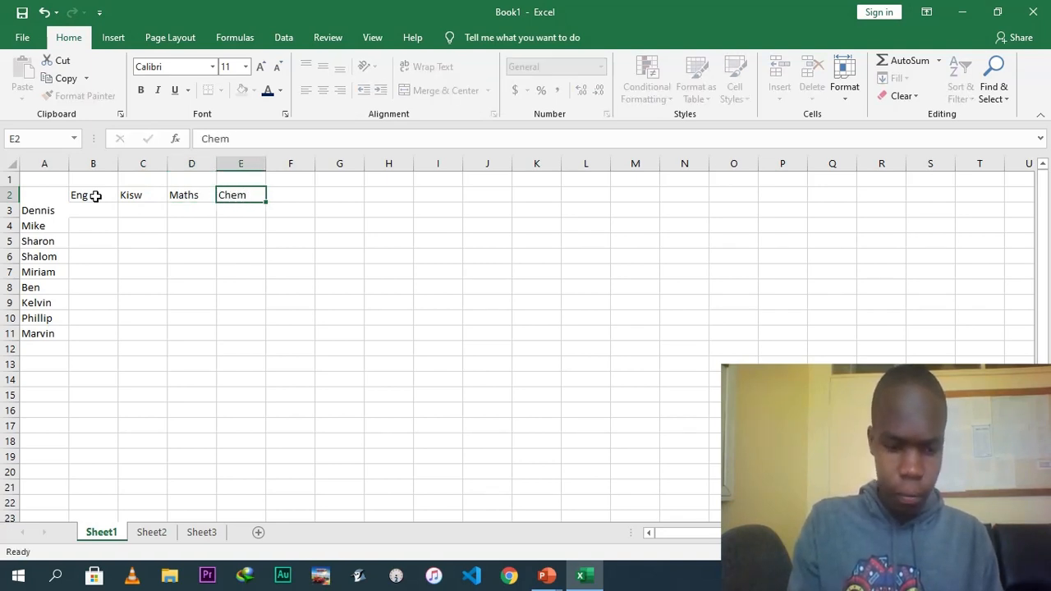
text(Bio)
key(Tab)
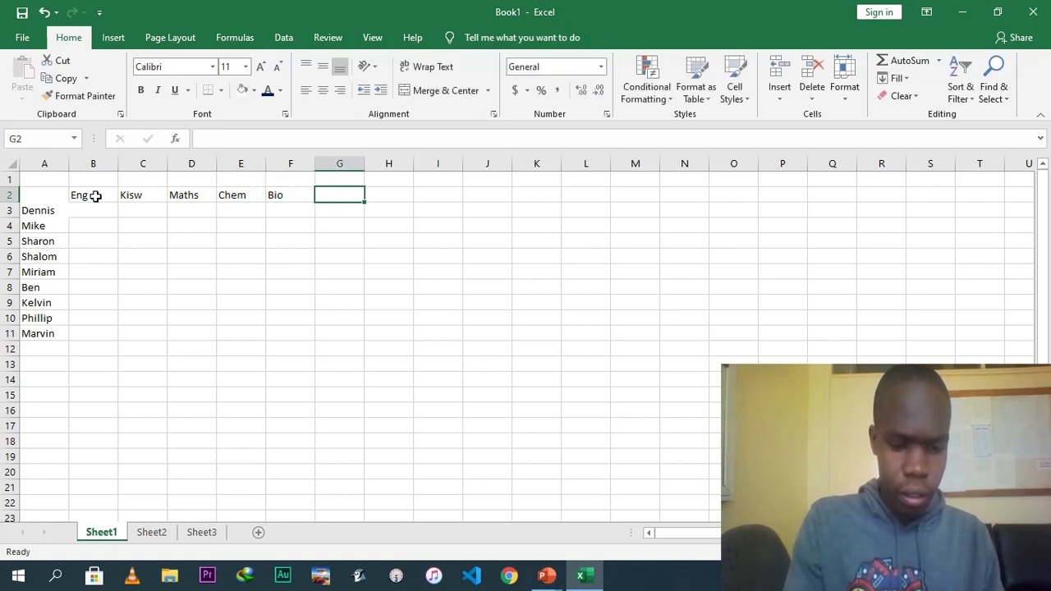
text(Comp)
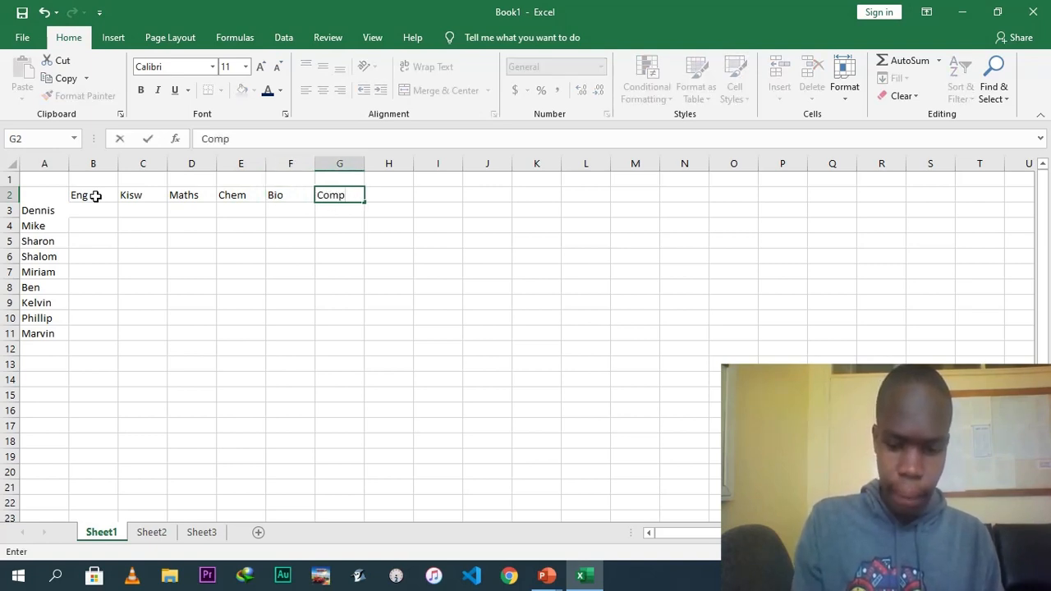
key(Tab)
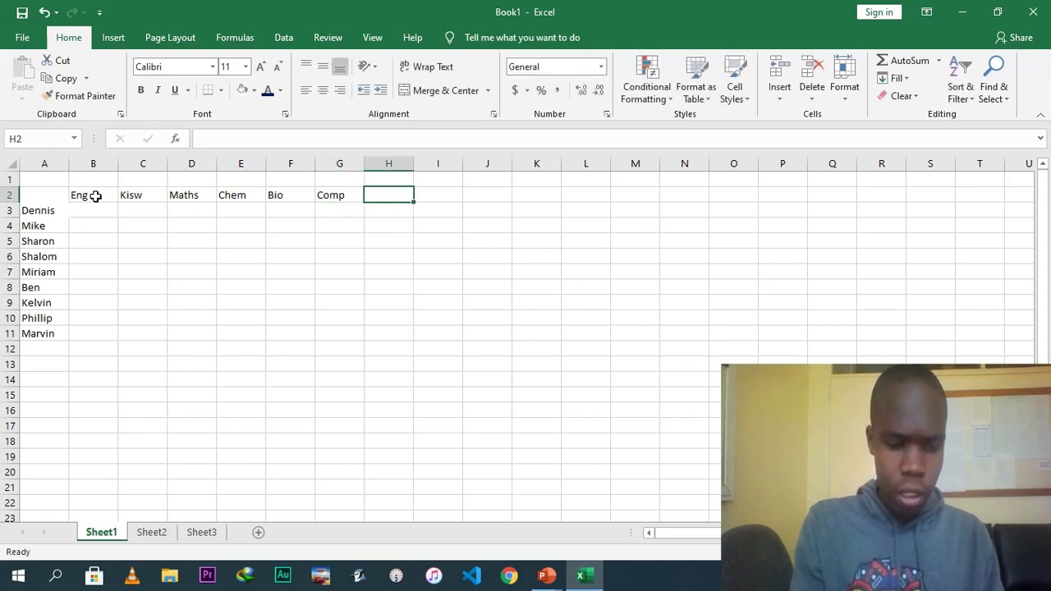
text(Physics)
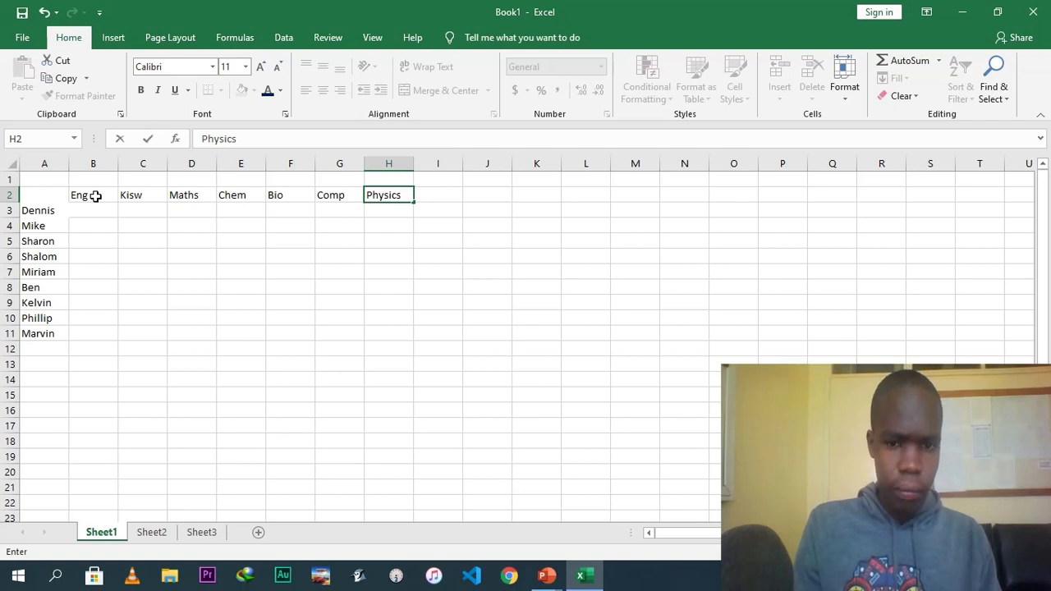
key(Tab)
text(Geography)
click(129, 223)
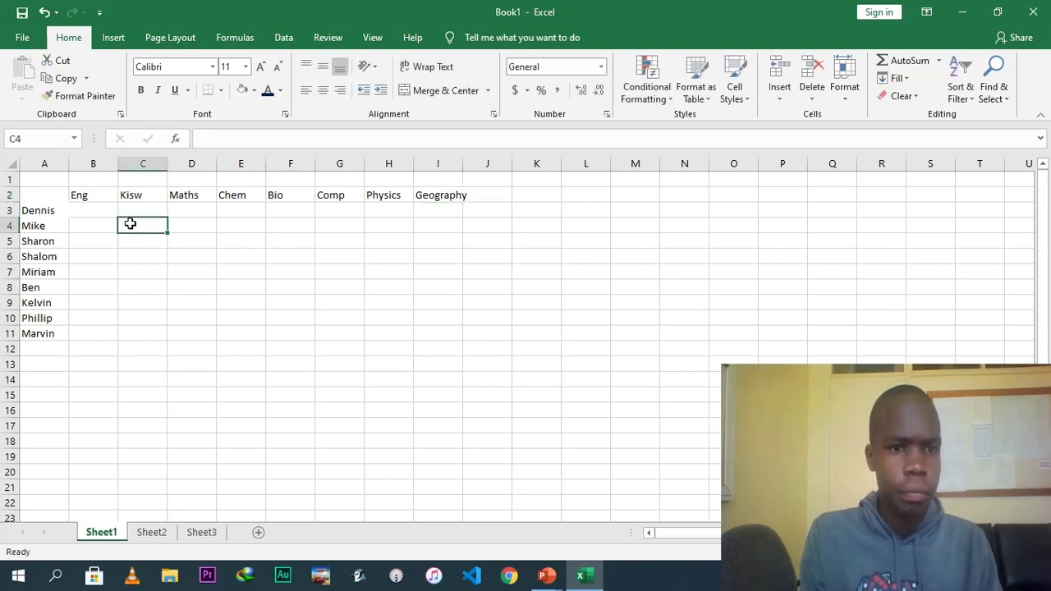
click(136, 180)
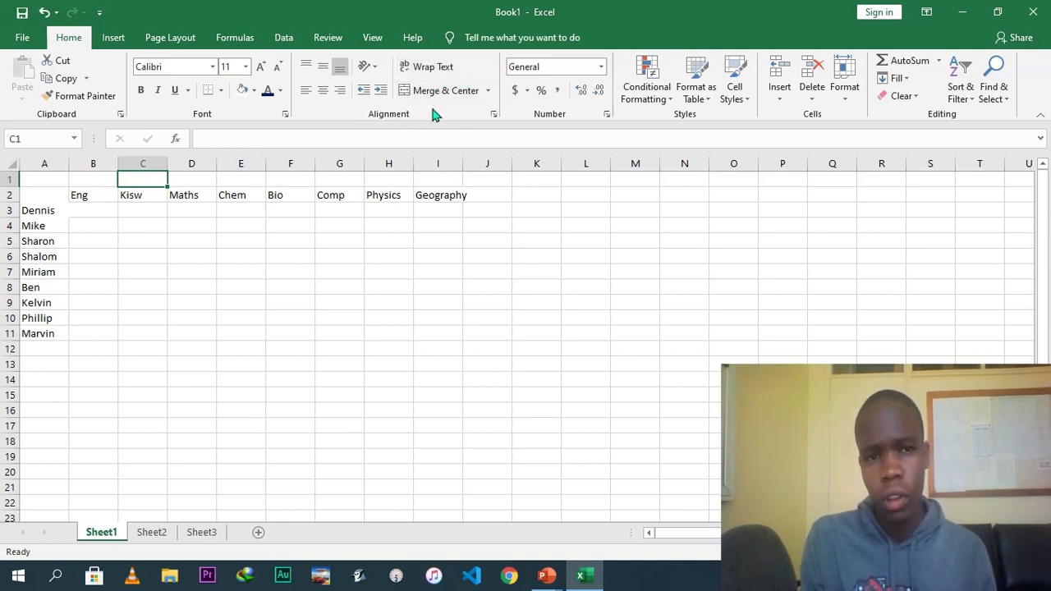
click(189, 181)
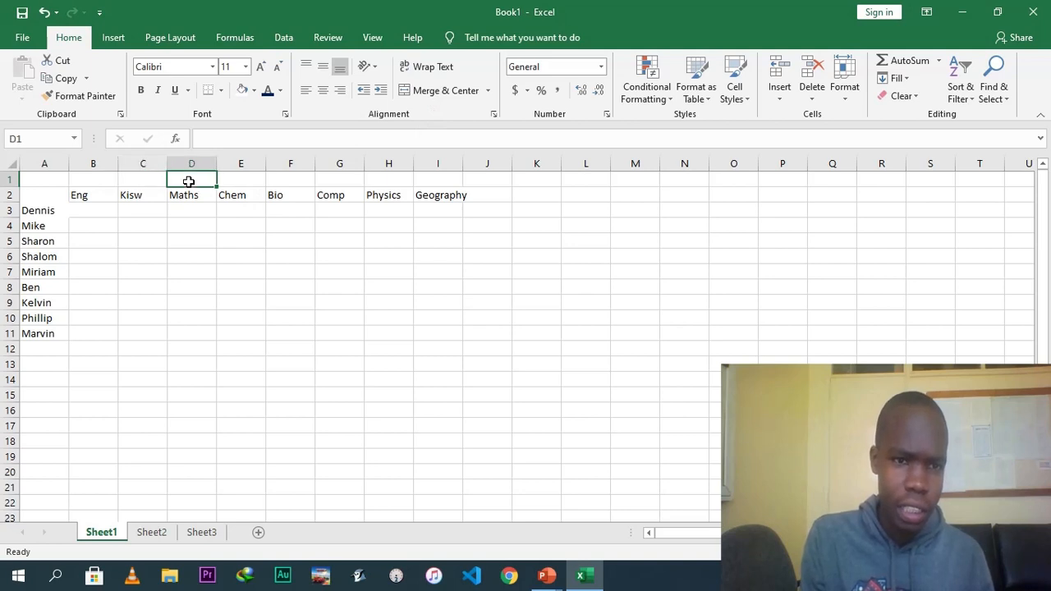
click(134, 181)
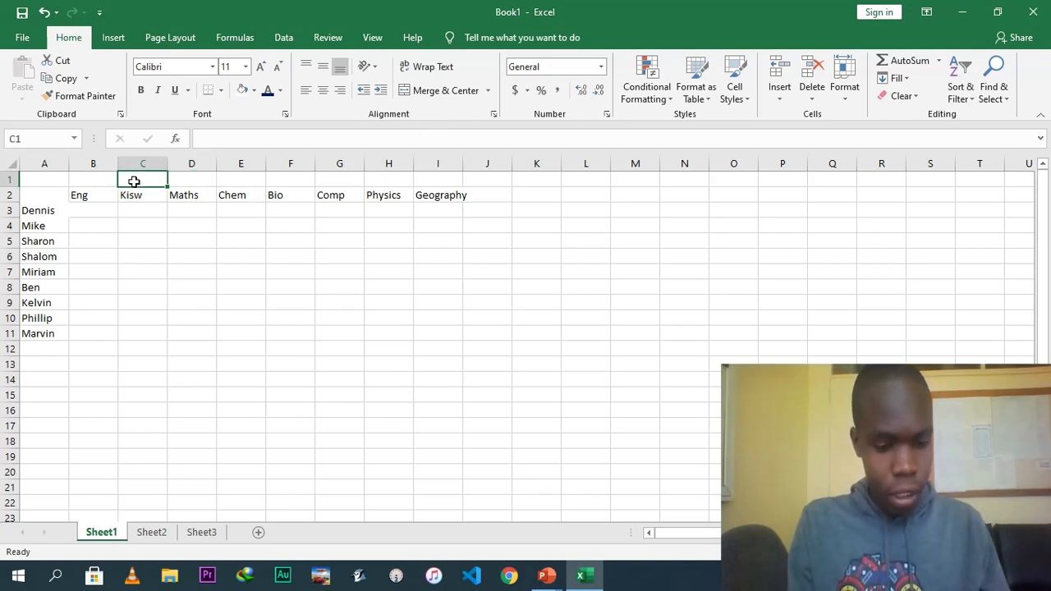
Enter the title FORM 3 CAT ONE RESULTS in cell C1.
text(FORM )
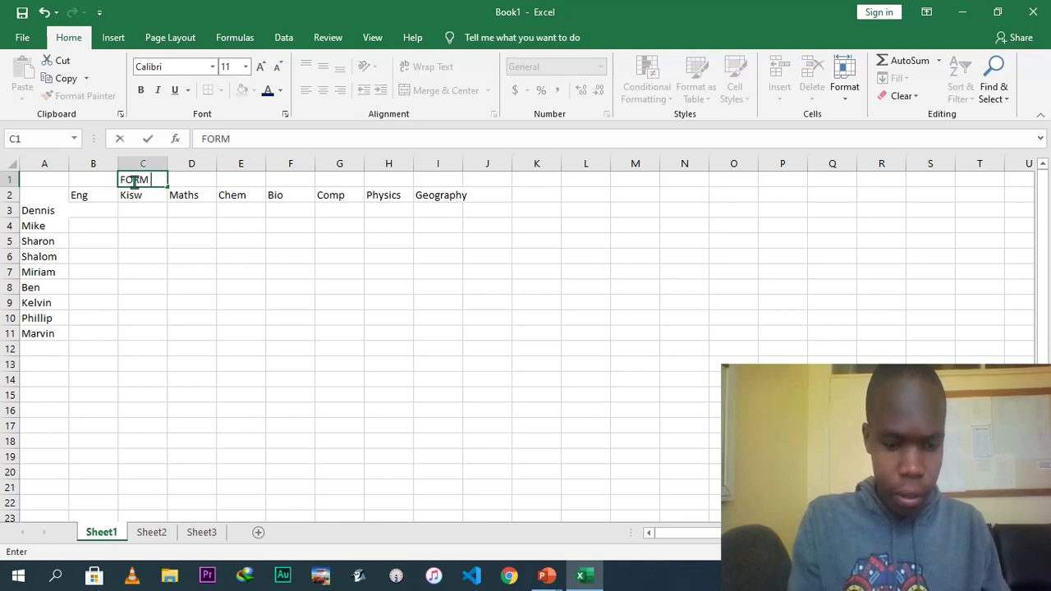
text(3 CAT ONE RE)
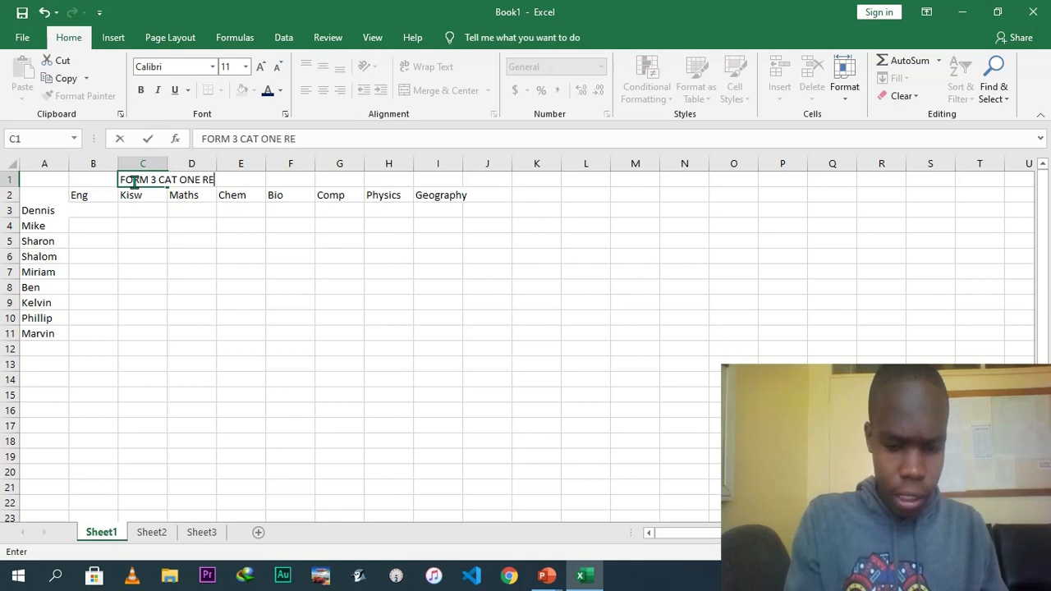
text(SULTS)
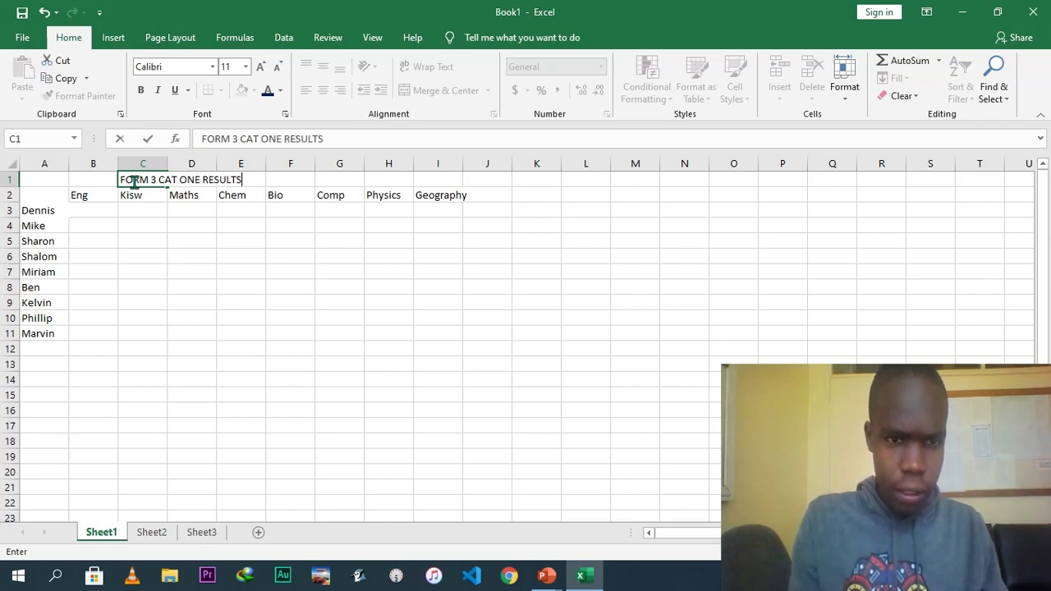
click(160, 228)
Merge and centre the title across cells C1 to E1.
click(149, 182)
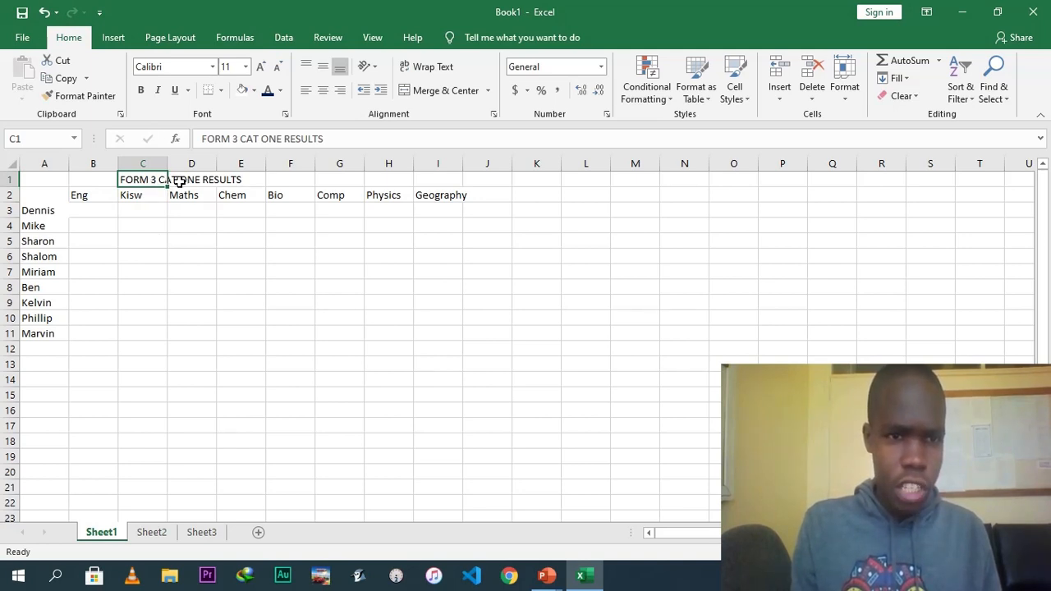
drag(181, 182, 228, 182)
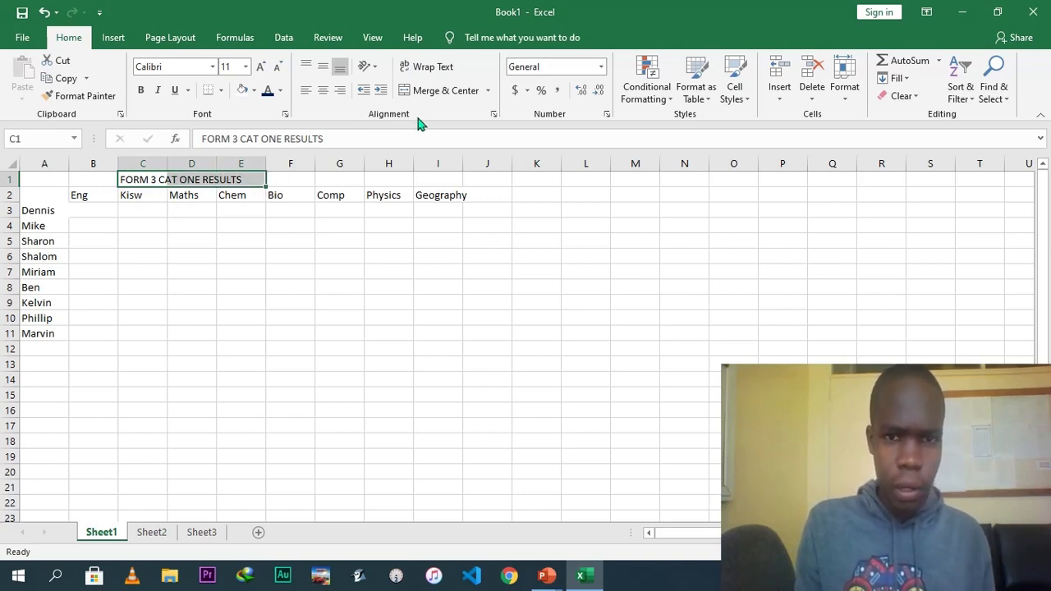
click(443, 92)
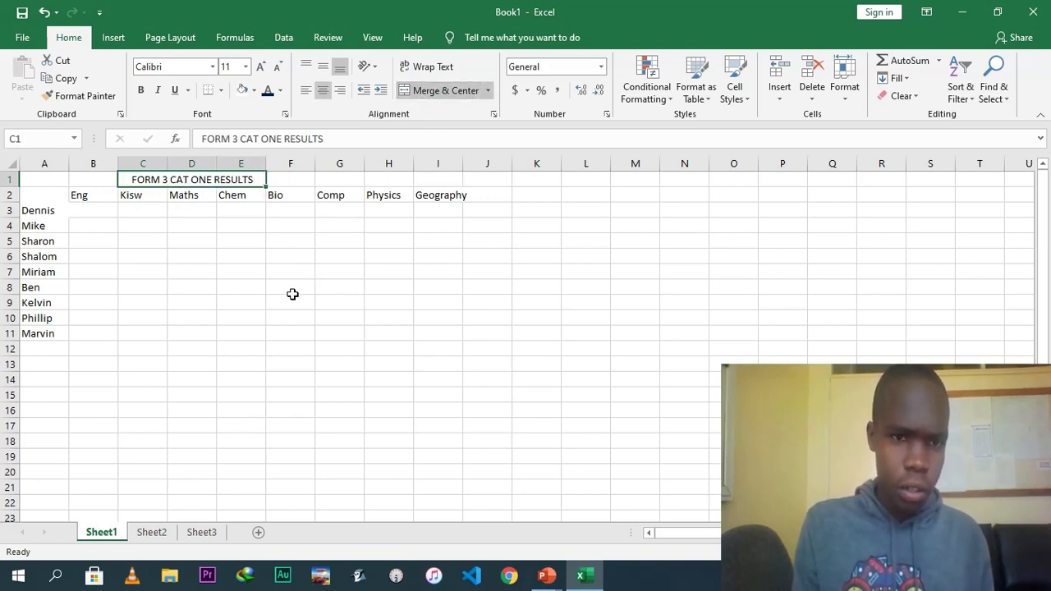
click(256, 239)
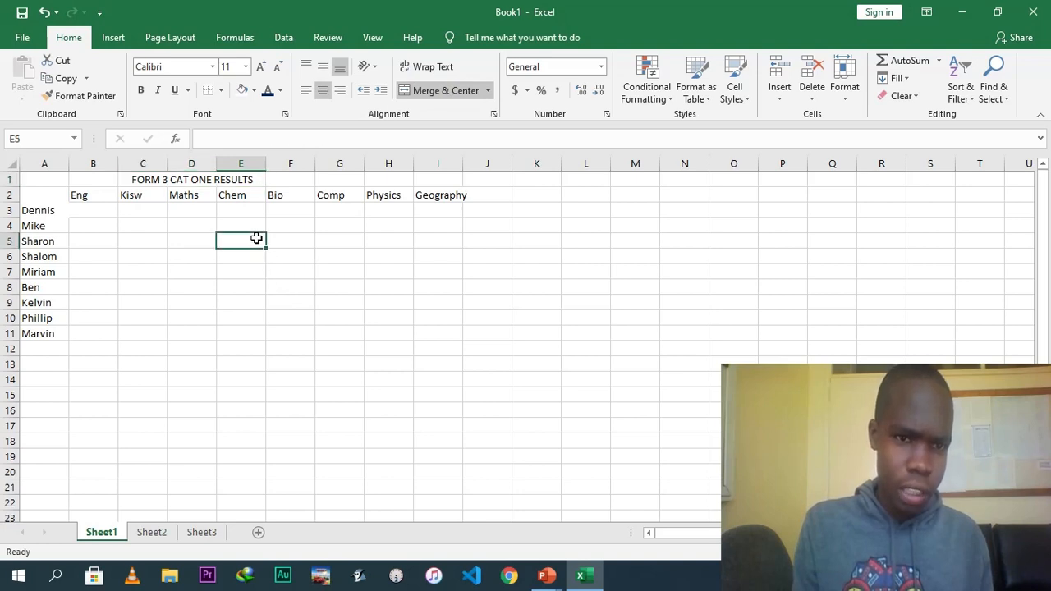
Make row 1 taller to give the title more room.
click(207, 181)
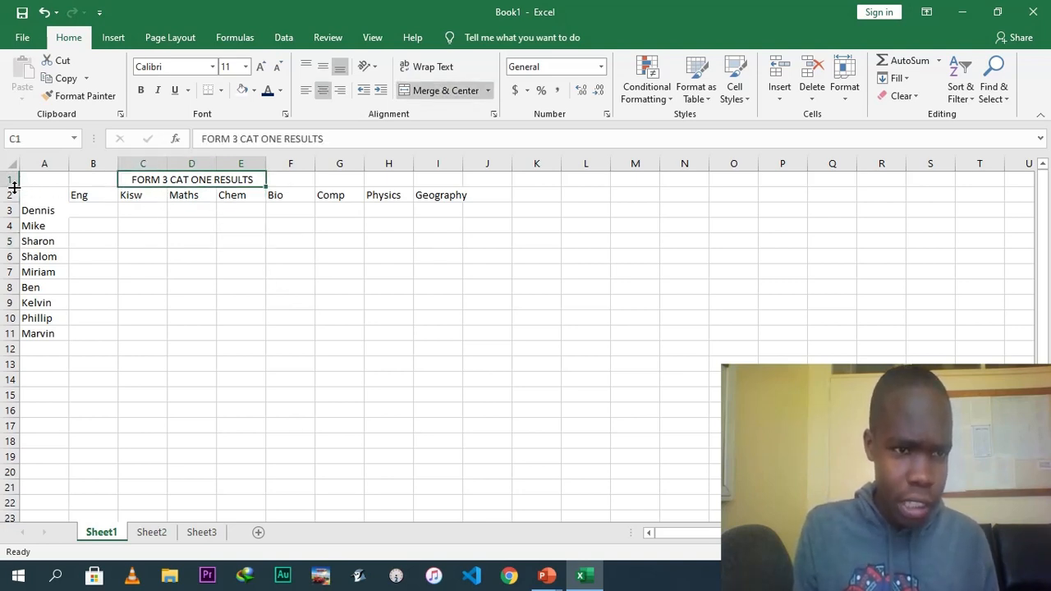
drag(14, 188, 14, 206)
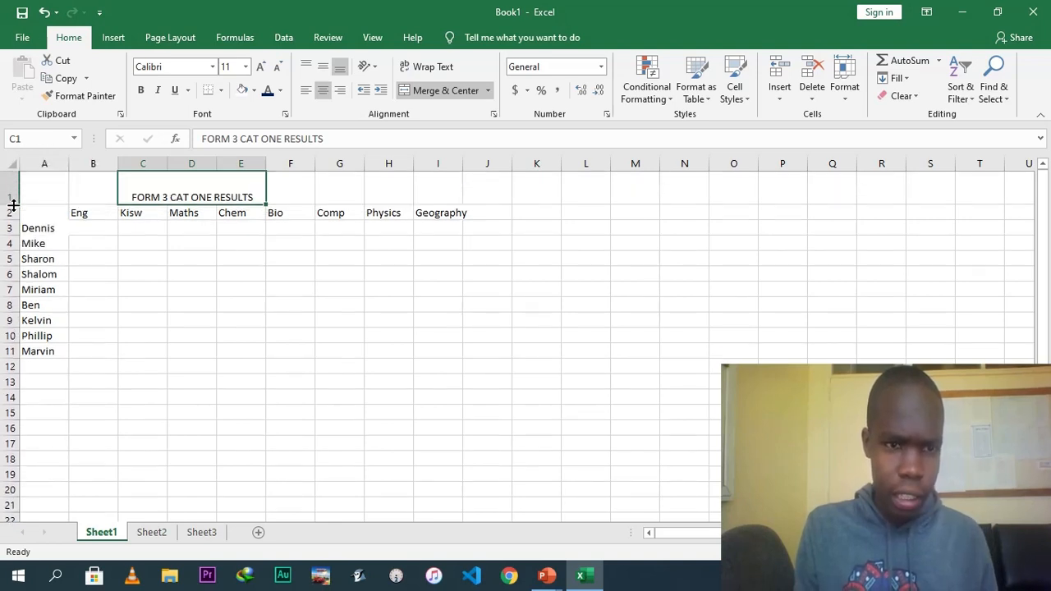
click(219, 274)
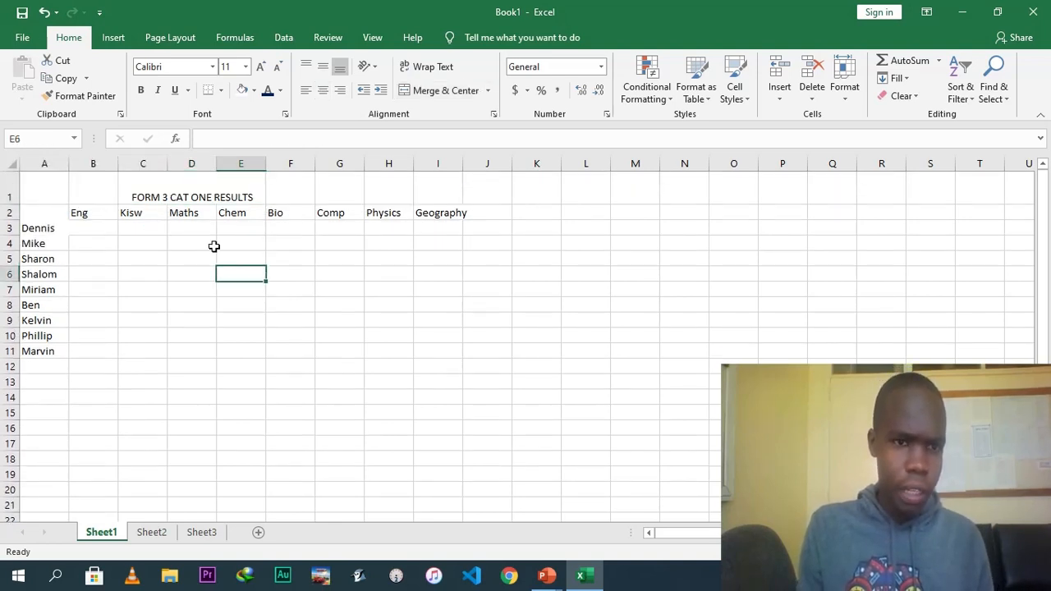
Increase the title's font size to 14 and widen column E to fit it.
click(199, 197)
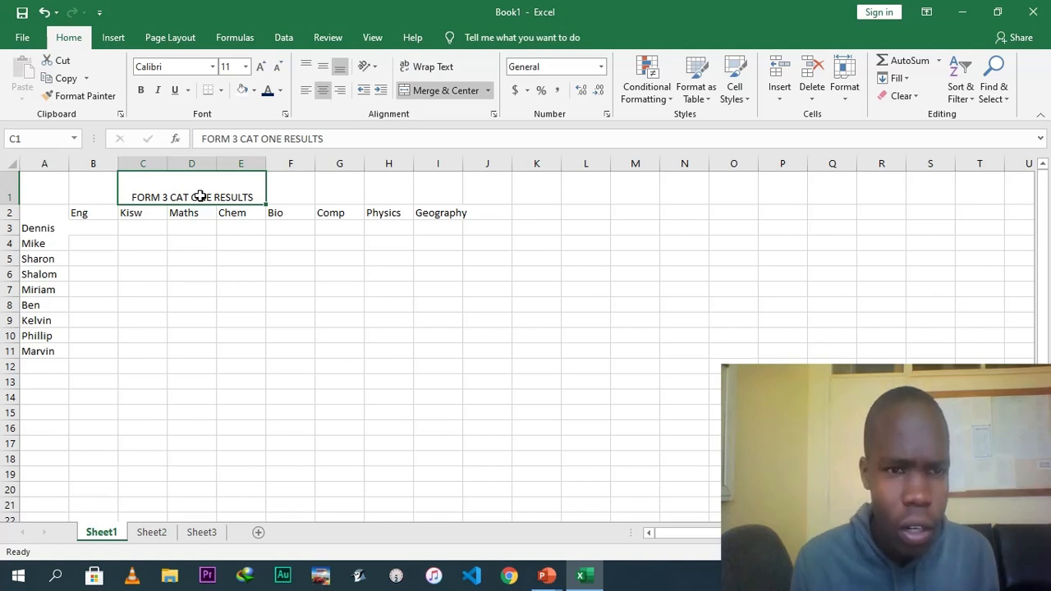
click(261, 69)
click(260, 69)
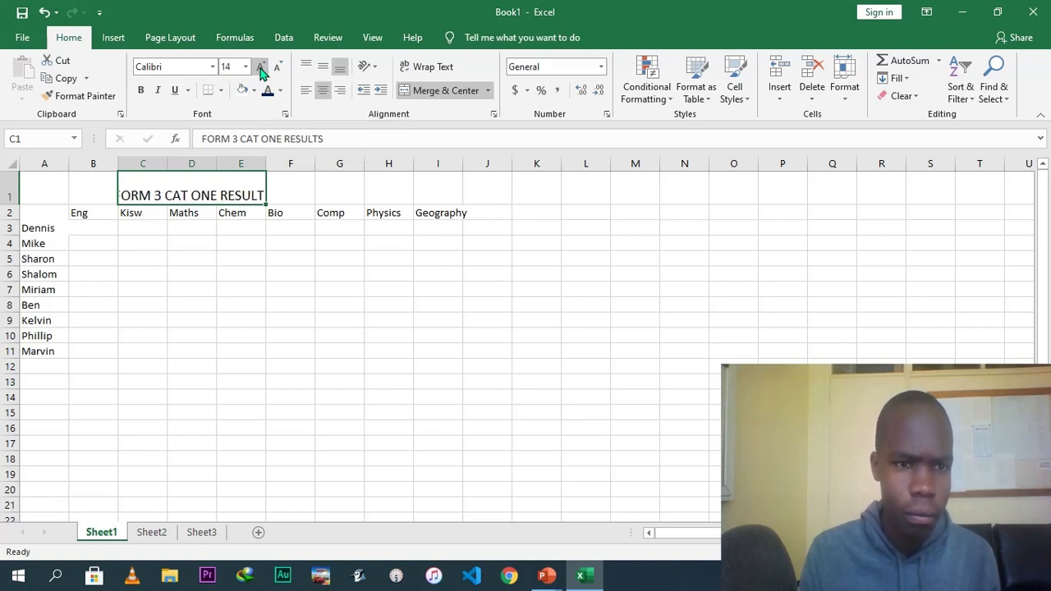
drag(275, 164, 311, 164)
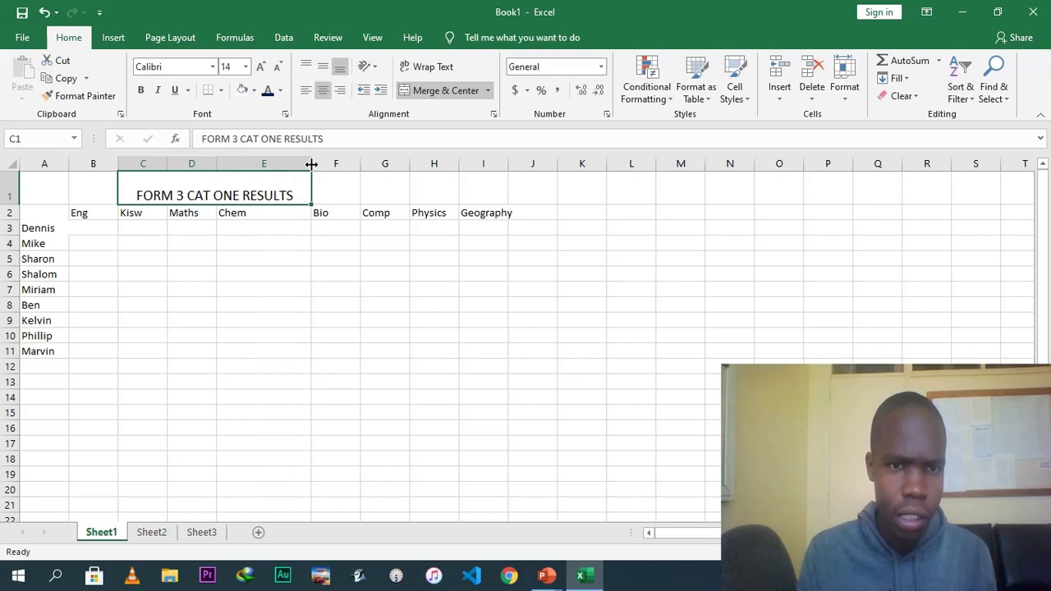
Colour the title text red.
click(280, 91)
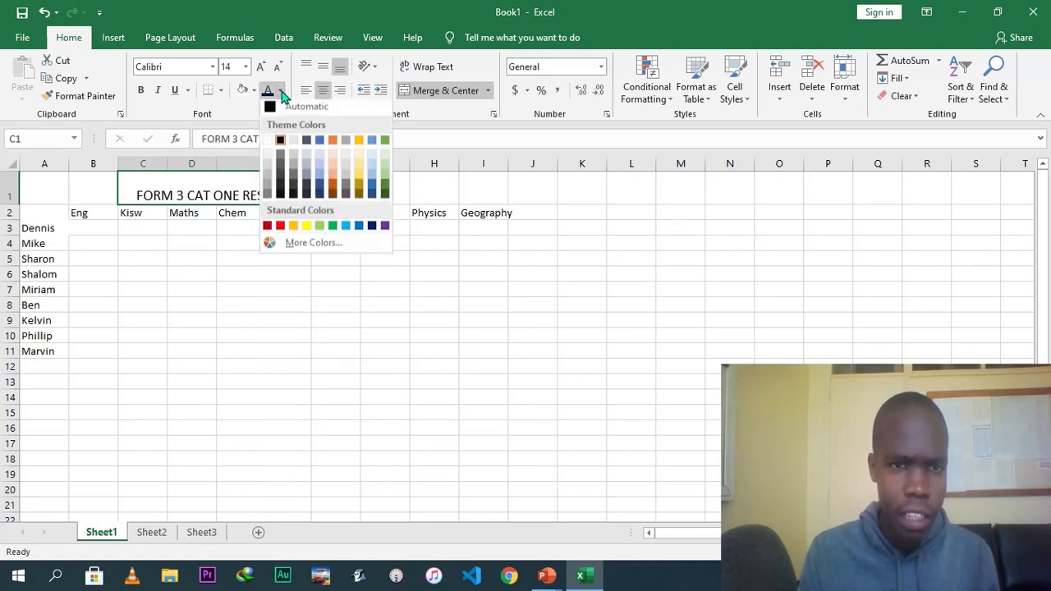
click(280, 229)
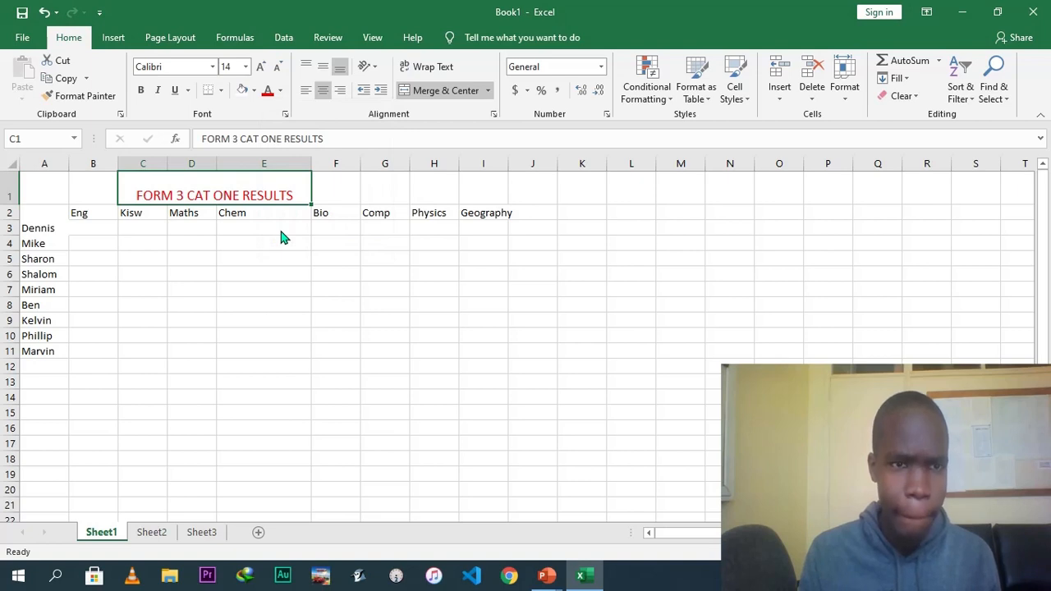
Set the title's font to Algerian and make it bold.
click(212, 68)
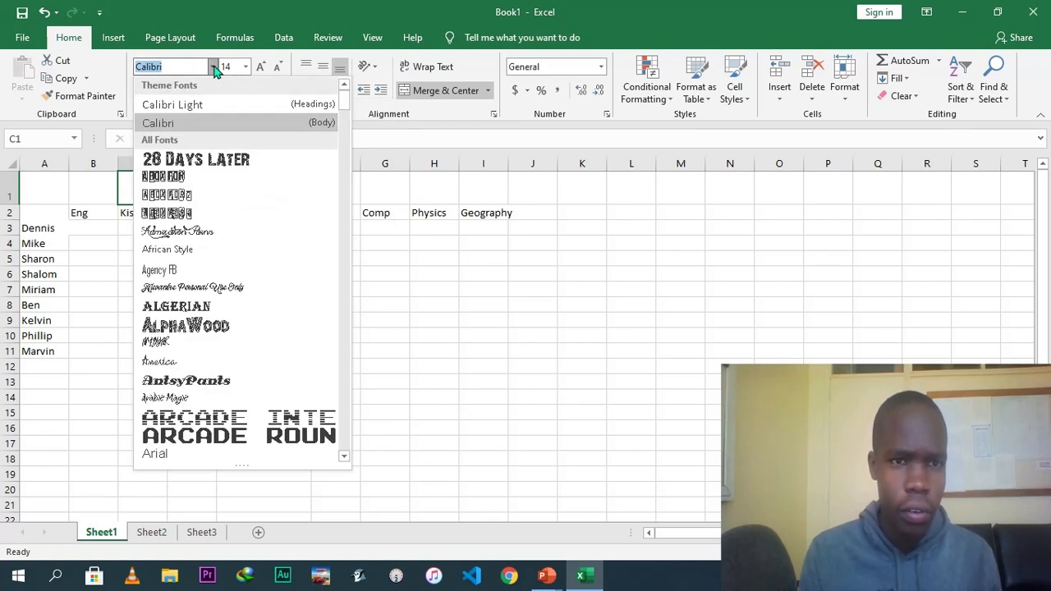
click(208, 309)
click(271, 300)
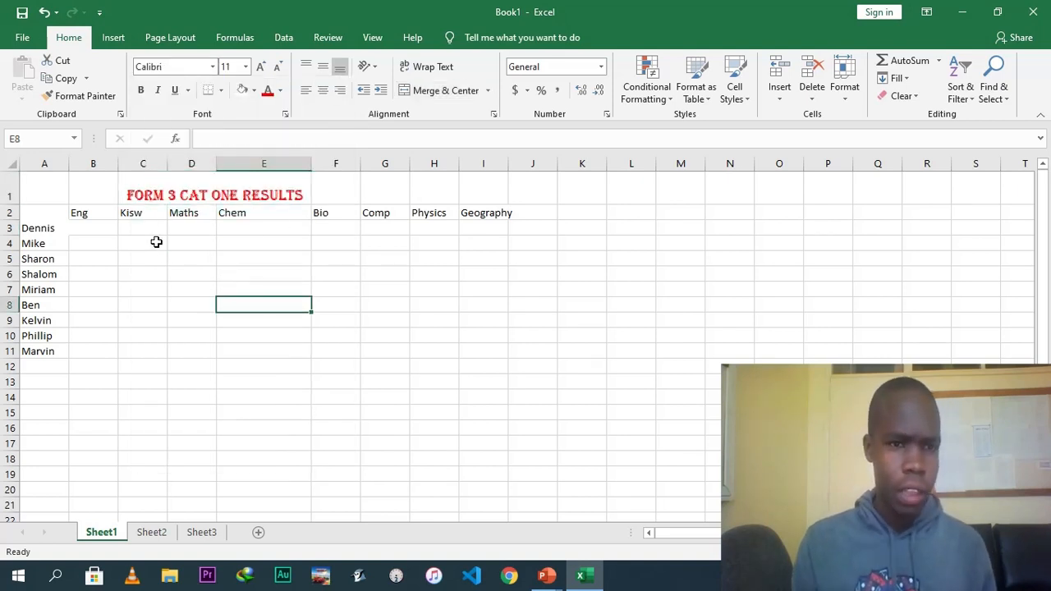
click(152, 197)
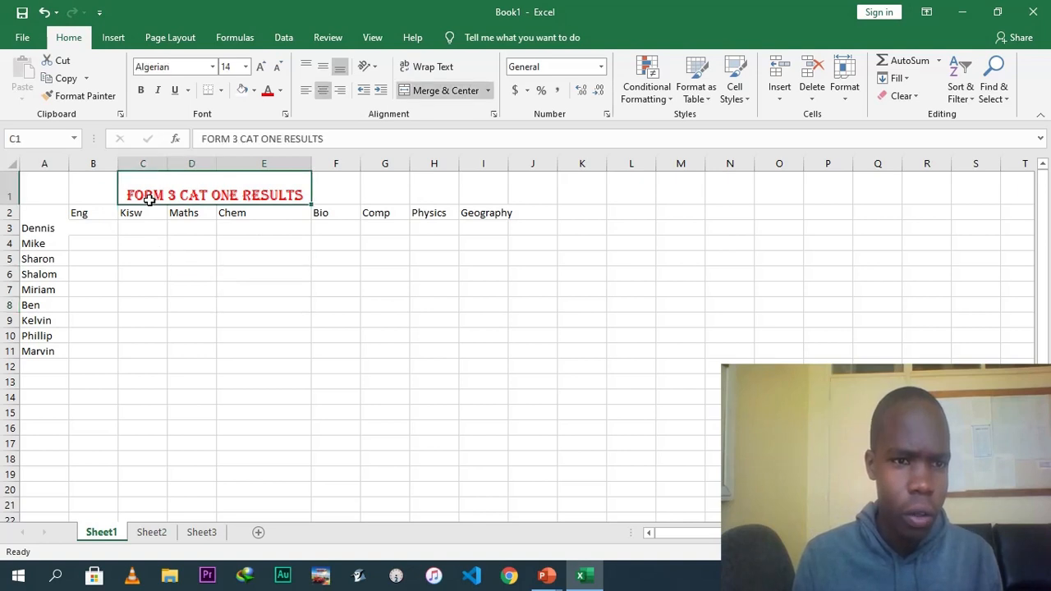
click(140, 89)
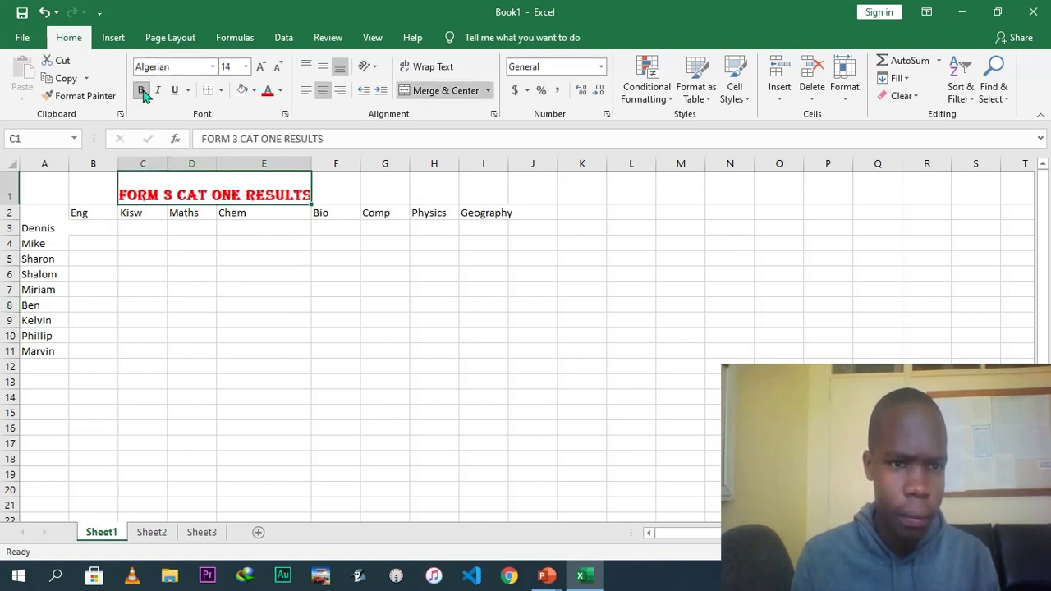
Make the subject headings in B2 to I2 bold.
click(146, 274)
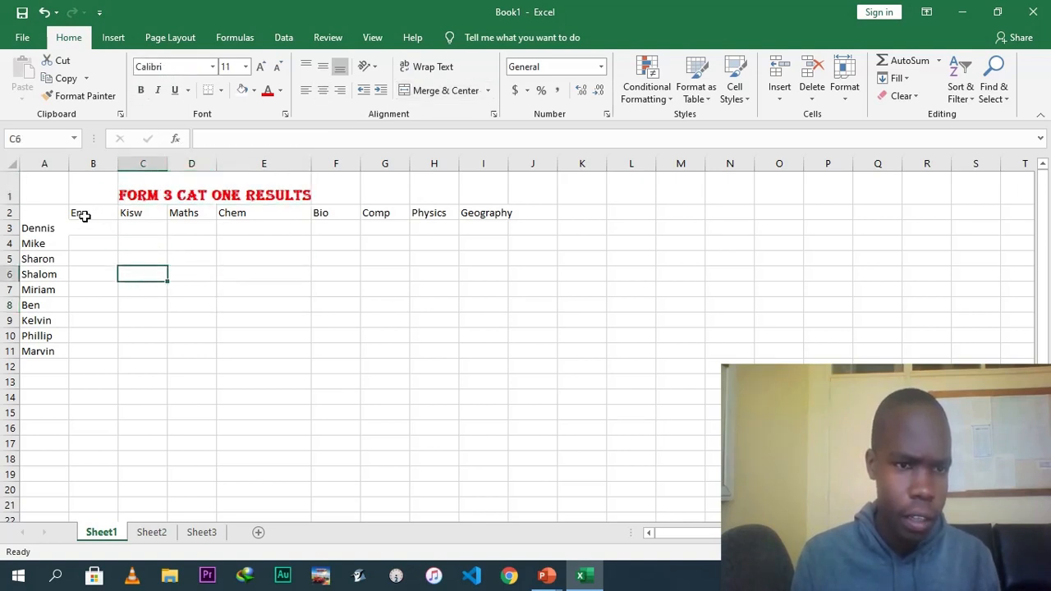
click(84, 215)
key(shift+Right)
key(shift+Right)
key(shift+Right)
key(shift+Right)
key(shift+Right)
key(shift+Right)
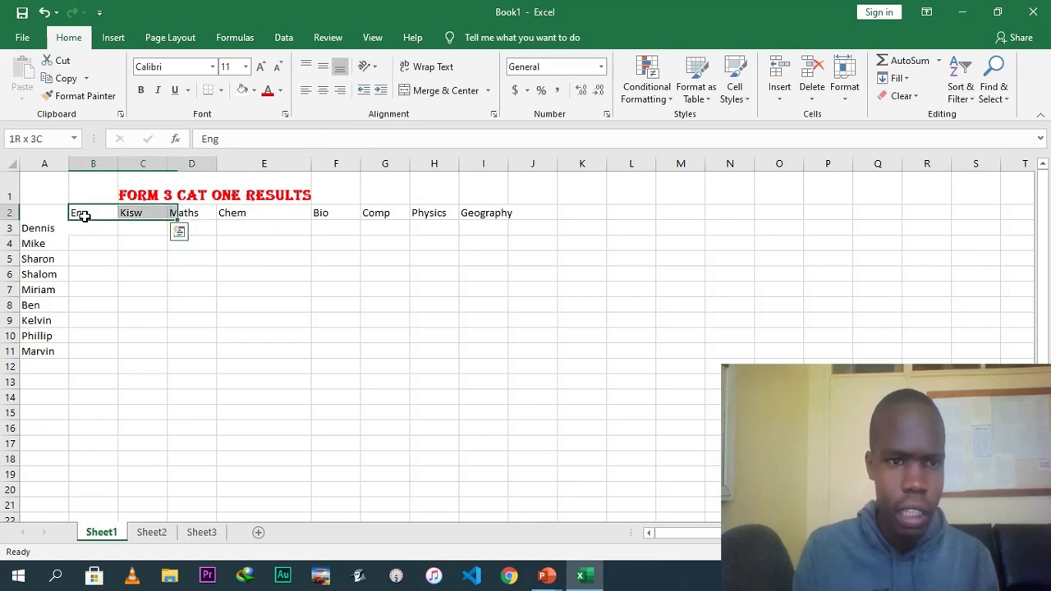
key(shift+Right)
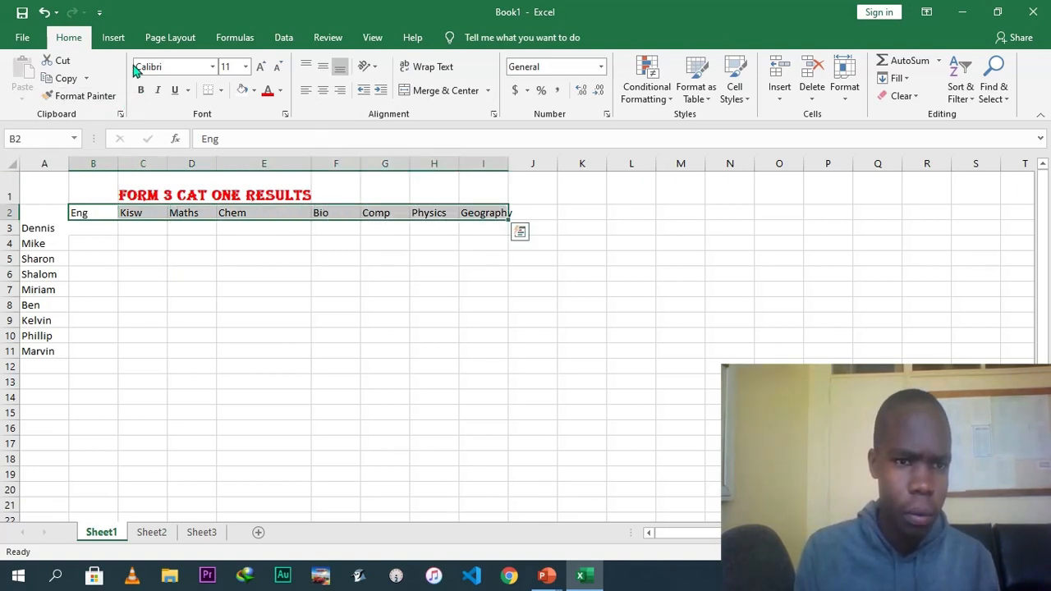
click(140, 89)
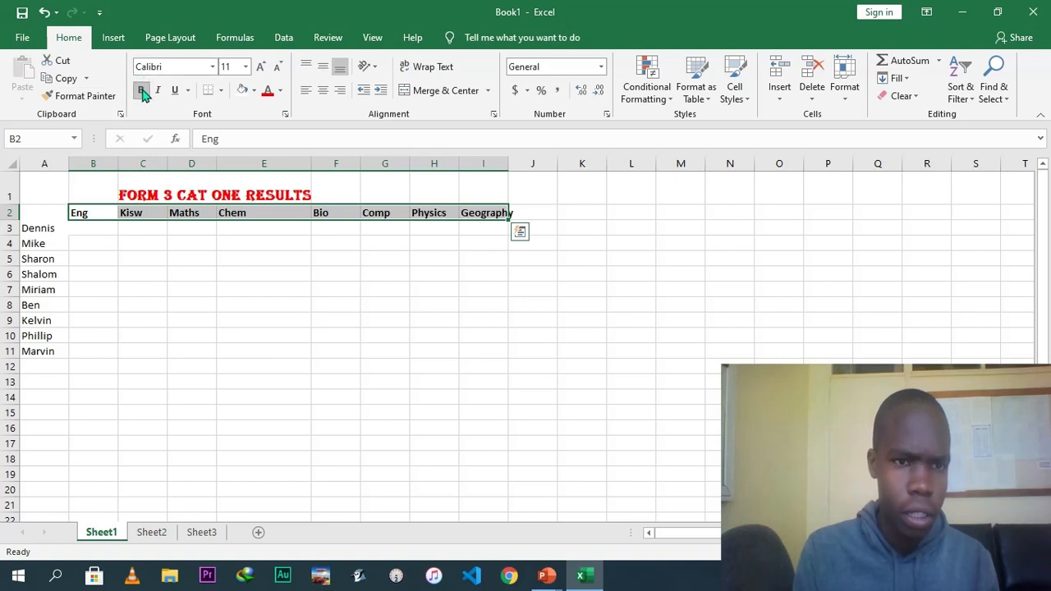
Colour the subject headings blue.
click(280, 90)
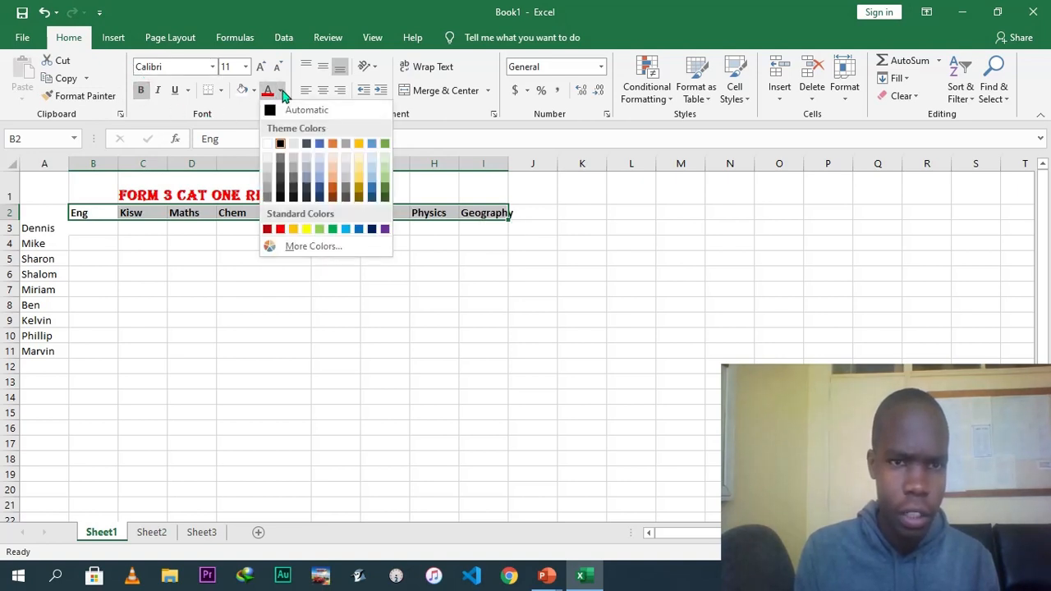
click(360, 231)
click(324, 242)
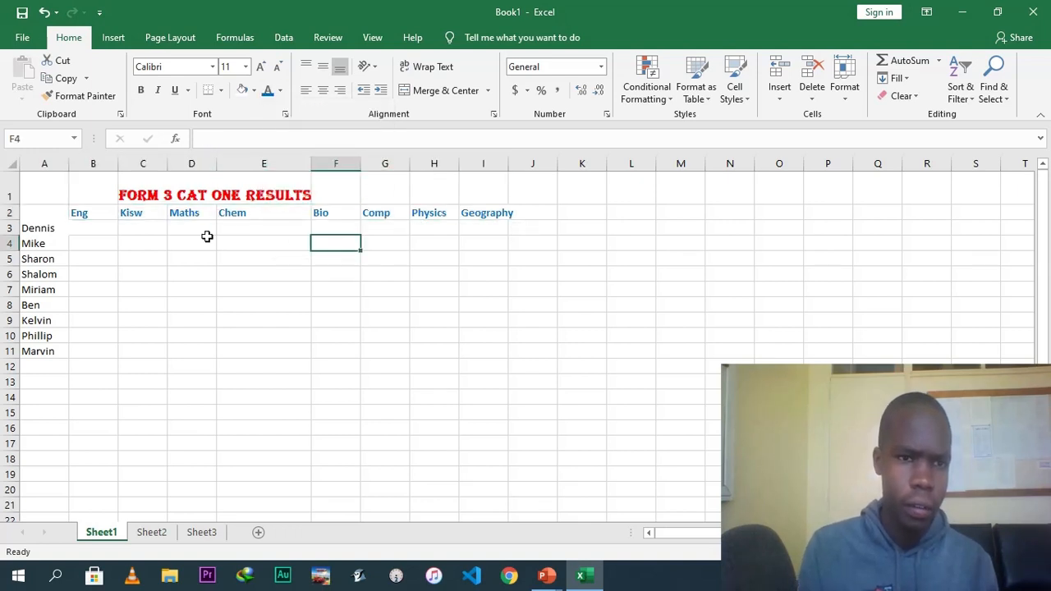
Colour the student names in A3 to A11 green and make them bold.
click(52, 227)
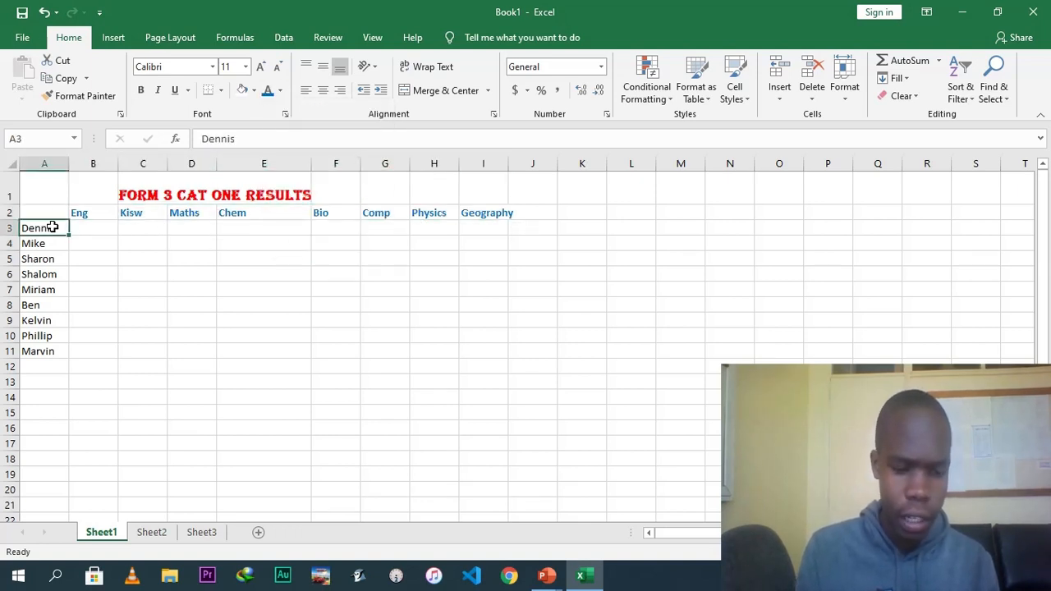
key(shift+Down)
key(shift+Down)
key(shift+Down)
key(shift+Down)
key(shift+Down)
key(shift+Down)
key(shift+Down)
key(shift+Down)
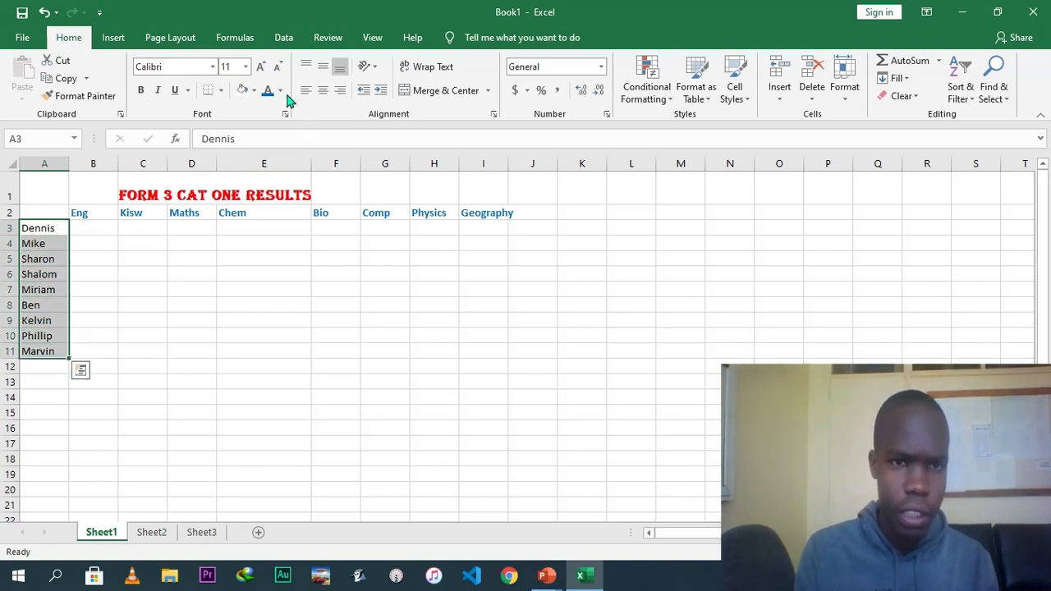
click(280, 90)
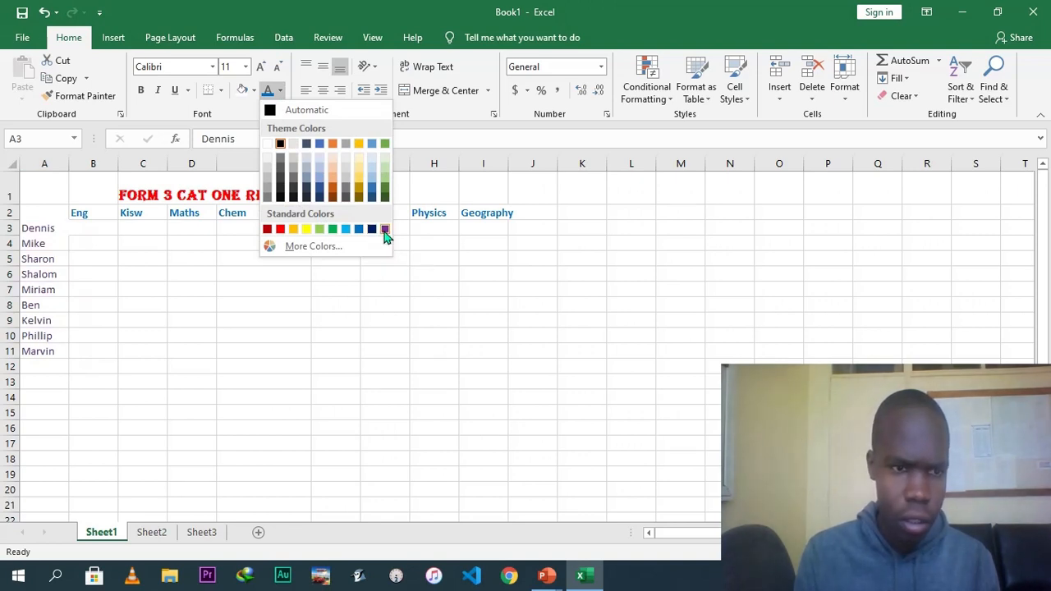
click(333, 228)
click(140, 90)
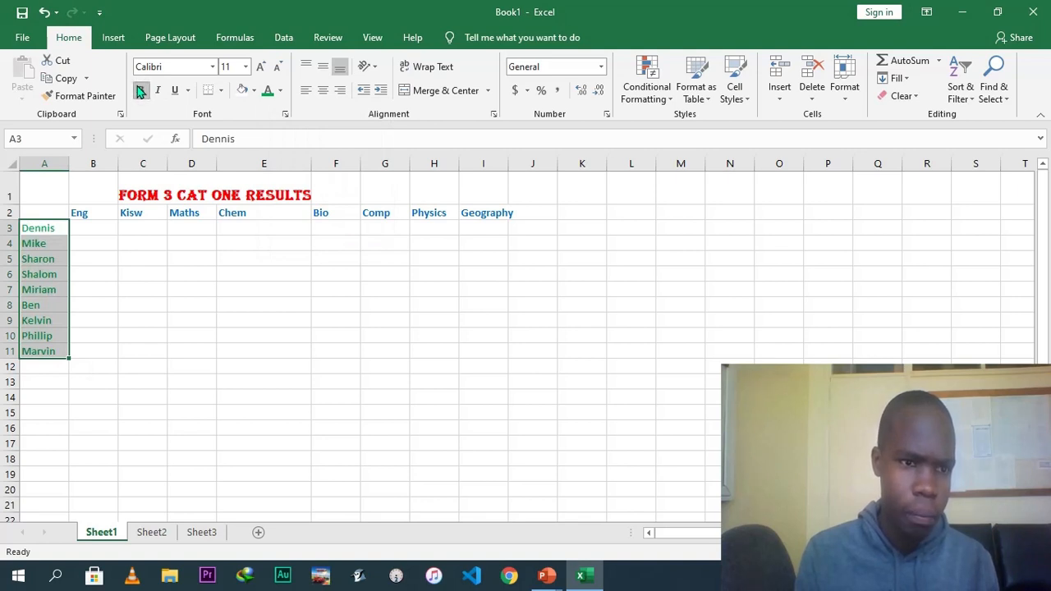
Enter Dennis's marks 67, 76, 89, 76, 89, 65, 78 and 96 across B3 to I3.
click(86, 231)
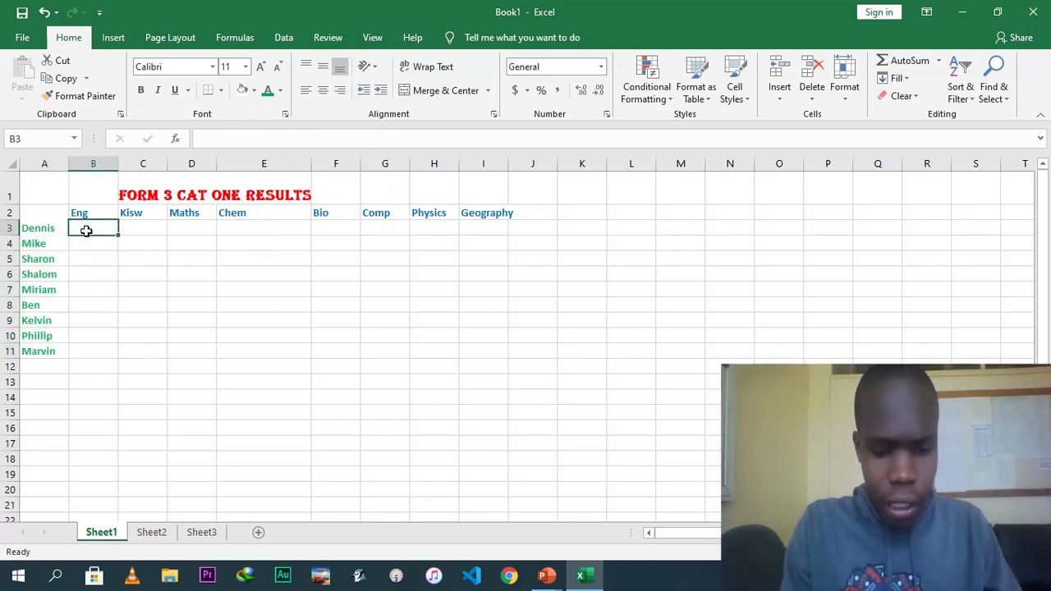
text(67)
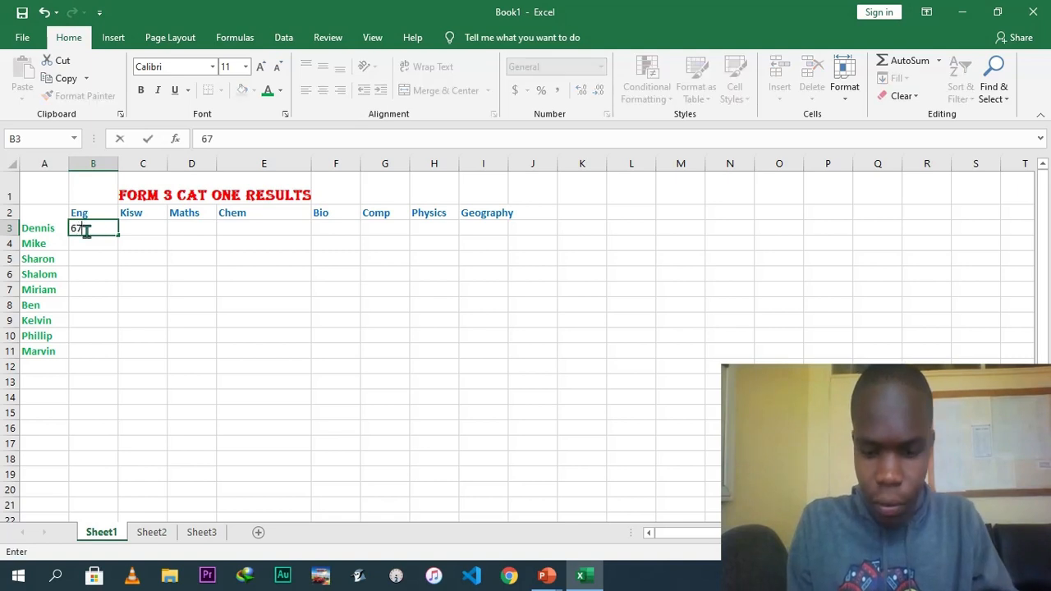
key(Tab)
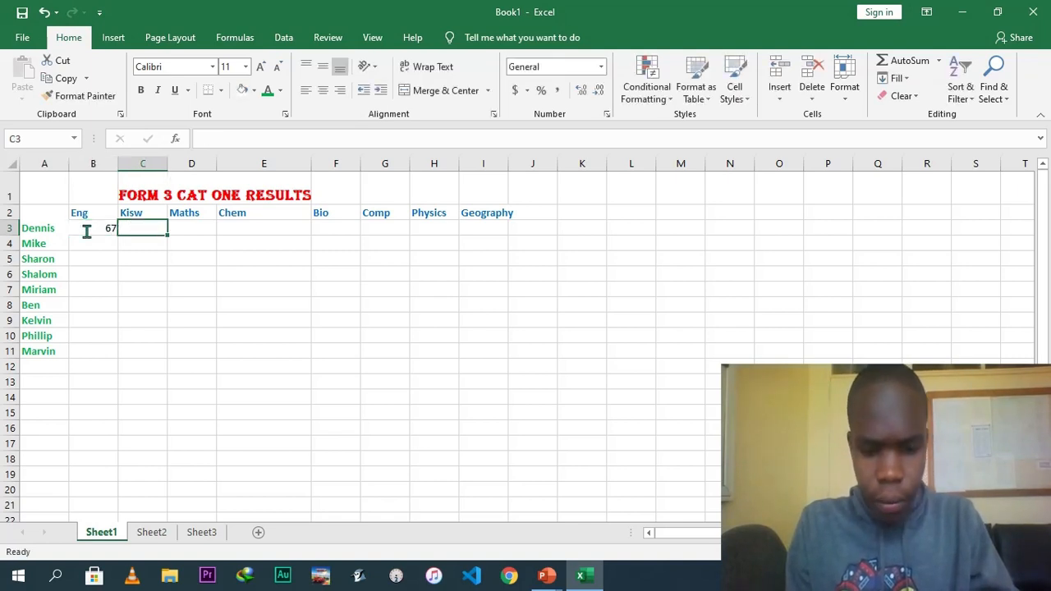
text(76)
key(Tab)
text(89)
key(Tab)
text(76)
key(Tab)
text(89)
key(Tab)
text(65)
key(Tab)
text(78)
key(Tab)
text(9)
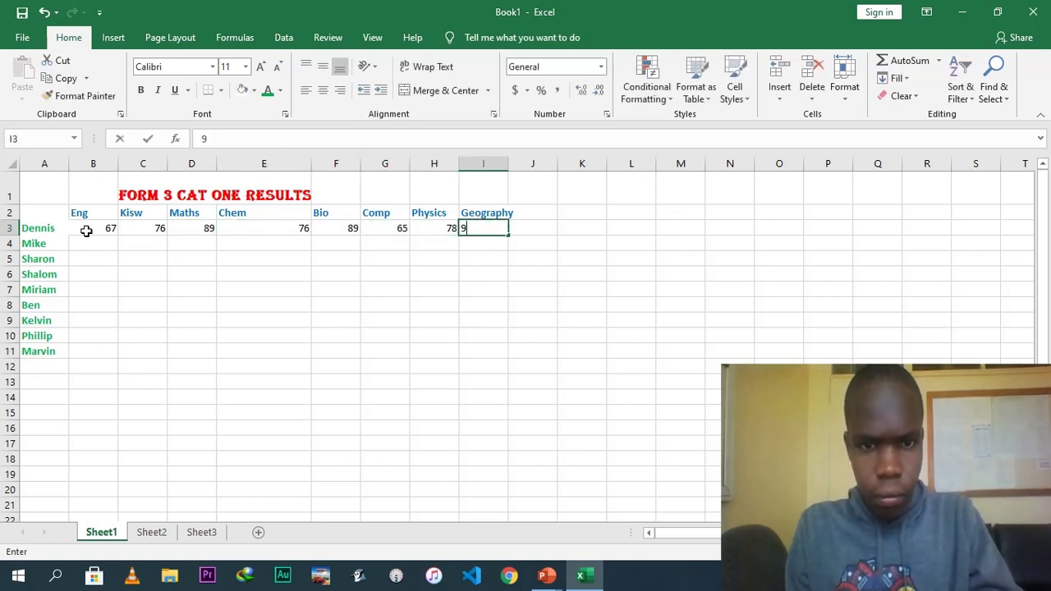
key(Tab)
Enter the English marks 56, 76, 43, 56, 78, 66, 89 and 65 for the remaining students in B4 to B11.
key(Down)
key(Left)
key(Left)
key(Left)
key(Left)
key(Left)
key(Left)
key(Left)
key(Left)
key(Left)
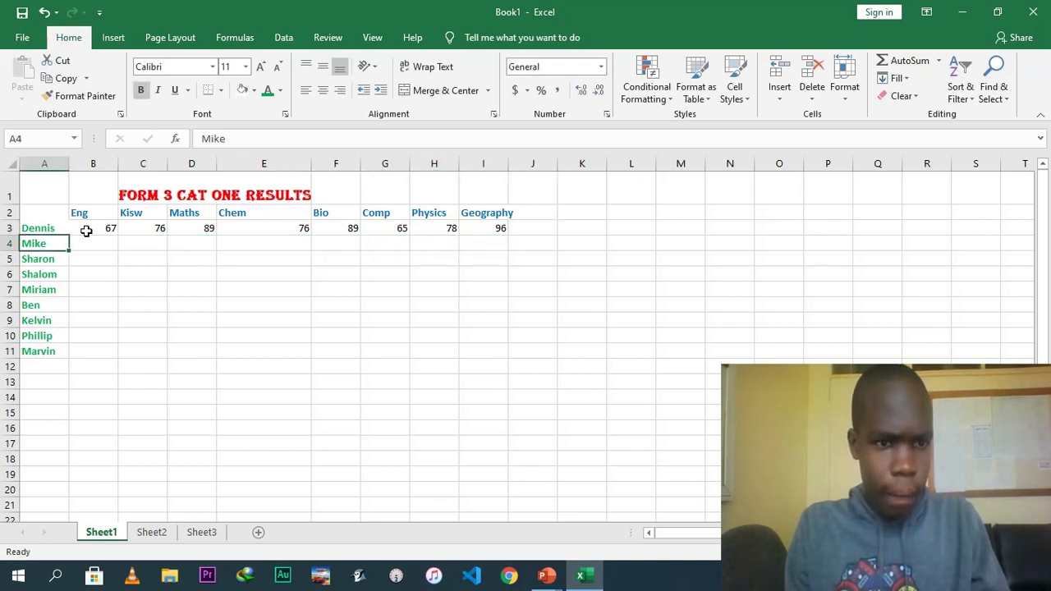
key(Right)
key(Right)
key(Left)
key(Down)
key(Up)
text(56)
key(Return)
text(76)
key(Return)
text(43)
key(Return)
text(56)
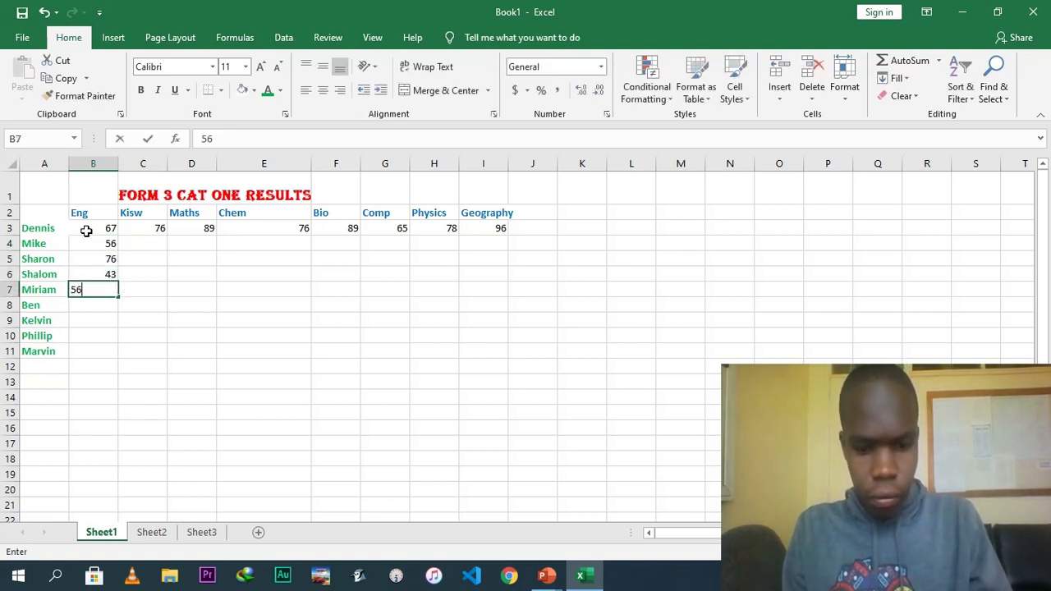
key(Return)
text(78)
key(Return)
text(66)
key(Return)
text(89)
key(Return)
text(65)
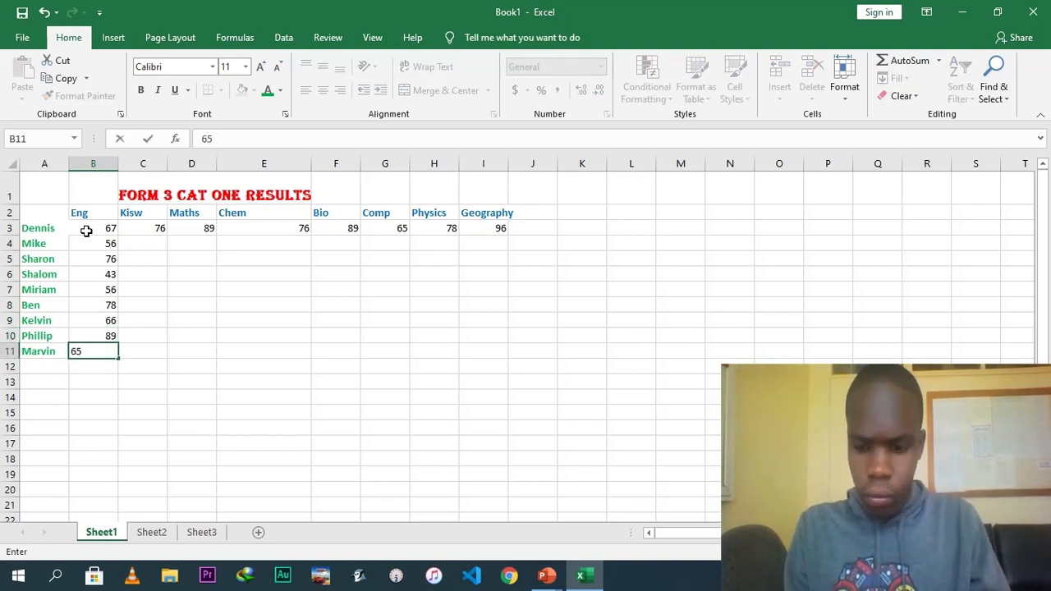
key(Tab)
Enter the Kiswahili marks 54, 67, 68, 98, 76, 78, 98 and 76 in C4 to C11.
key(Up)
key(Up)
key(Up)
key(Up)
key(Up)
key(Up)
key(Up)
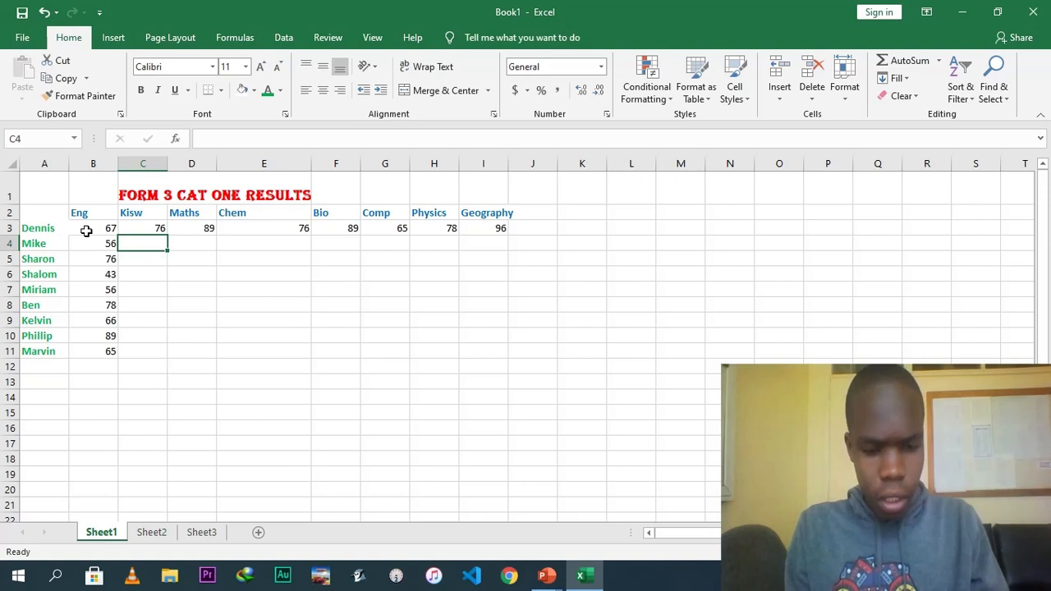
text(54)
key(Return)
text(67)
key(Return)
text(68)
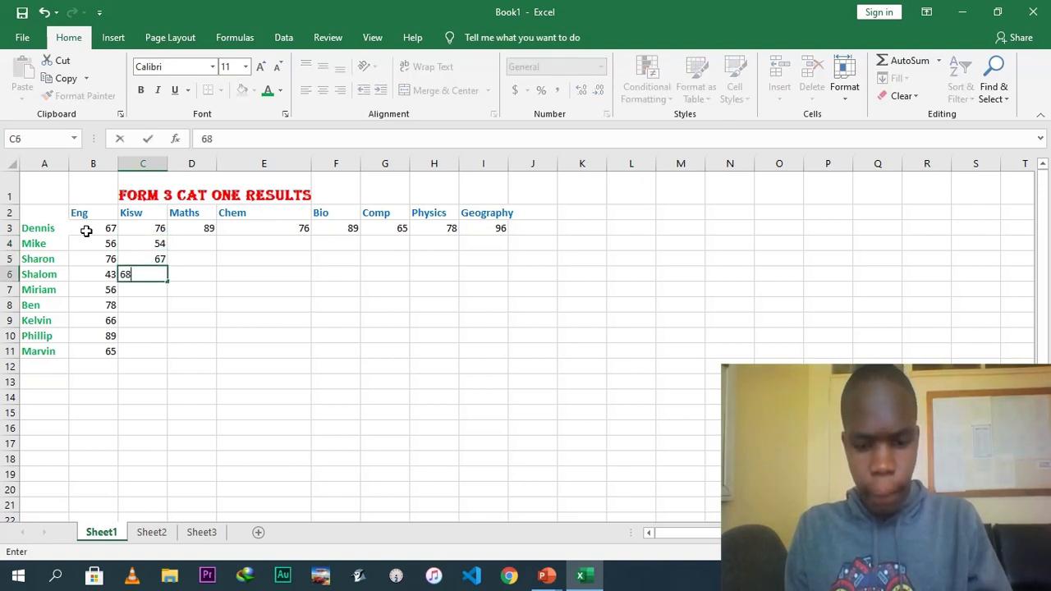
key(Return)
text(98)
key(Return)
text(76)
key(Return)
text(78)
key(Return)
text(98)
key(Return)
text(76)
key(Right)
Enter the Maths marks 56, 78, 76, 78, 98, 76, 78 and 98 in D4 to D11.
key(Up)
key(Up)
key(Up)
key(Up)
key(Up)
Enter the Chemistry marks 56, 78, 76, 54, 68, 76, 34 and 87 in E4 to E11.
key(Up)
key(Up)
text(56)
key(Return)
text(78)
key(Return)
text(76)
key(Return)
text(78)
key(Return)
text(98)
key(Return)
text(76)
key(Return)
text(78)
key(Return)
text(98)
key(Right)
key(Up)
key(Up)
key(Up)
key(Up)
key(Up)
key(Up)
key(Up)
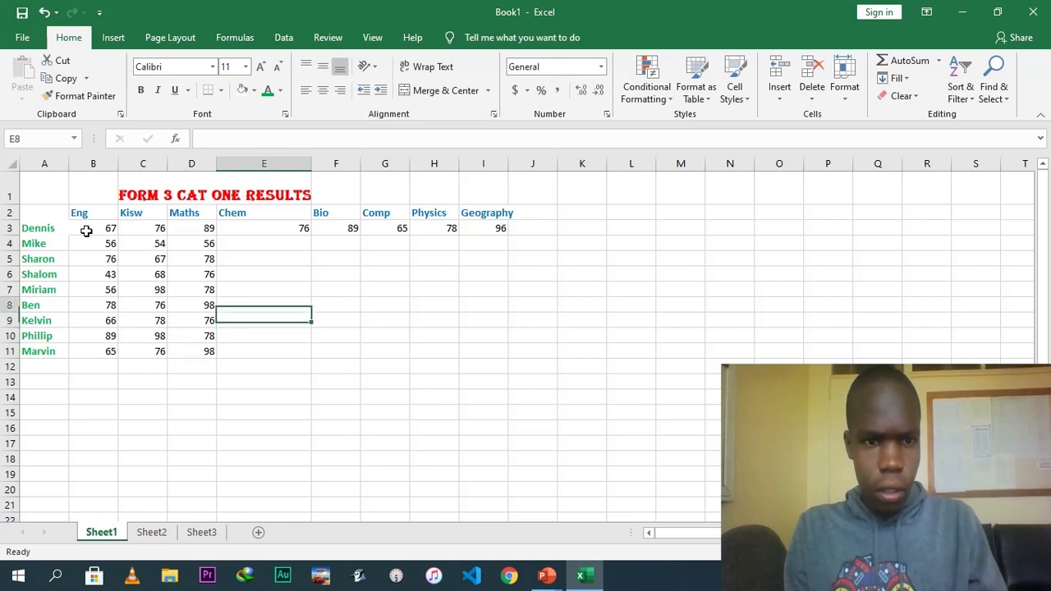
text(56)
key(Return)
text(78)
key(Return)
text(76)
key(Return)
text(54)
key(Return)
text(68)
key(Return)
text(76)
key(Return)
text(34)
key(Return)
text(87)
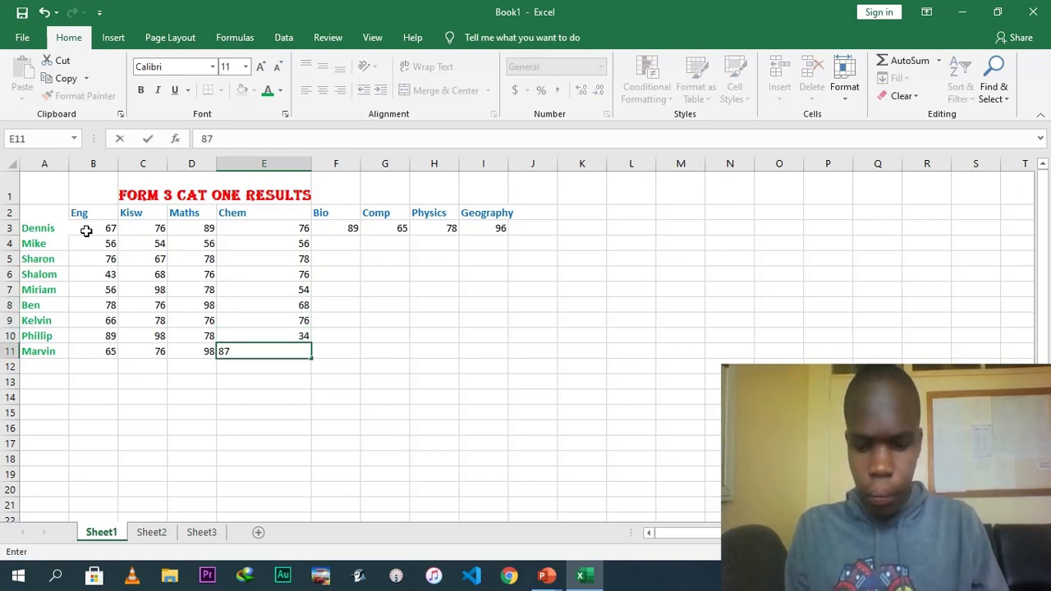
key(Tab)
Enter the Biology marks 56, 78, 85, 43, 65, 67, 87 and 65 in F4 to F11.
key(Up)
key(Up)
key(Up)
key(Up)
key(Up)
key(Up)
key(Up)
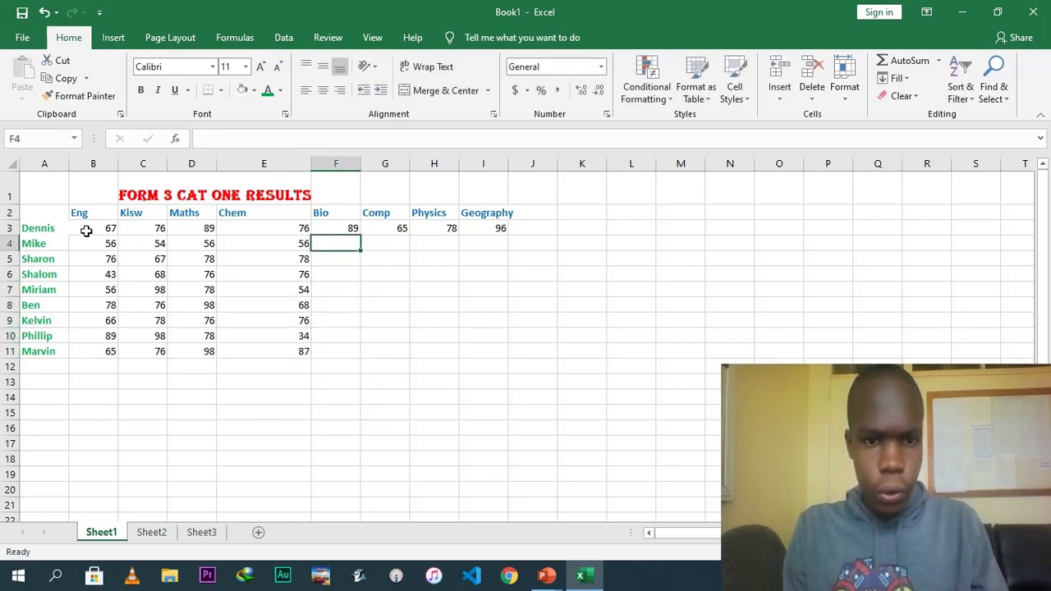
text(56)
key(Return)
text(78)
key(Return)
text(85)
key(Return)
text(43)
key(Return)
text(65)
key(Return)
text(67)
key(Return)
text(87)
key(Return)
text(65)
key(Tab)
Enter the Computer marks 76, 56, 78, 98, 86, 75, 47 and 67 in G4 to G11.
key(Up)
key(Up)
key(Up)
key(Up)
key(Up)
key(Up)
key(Up)
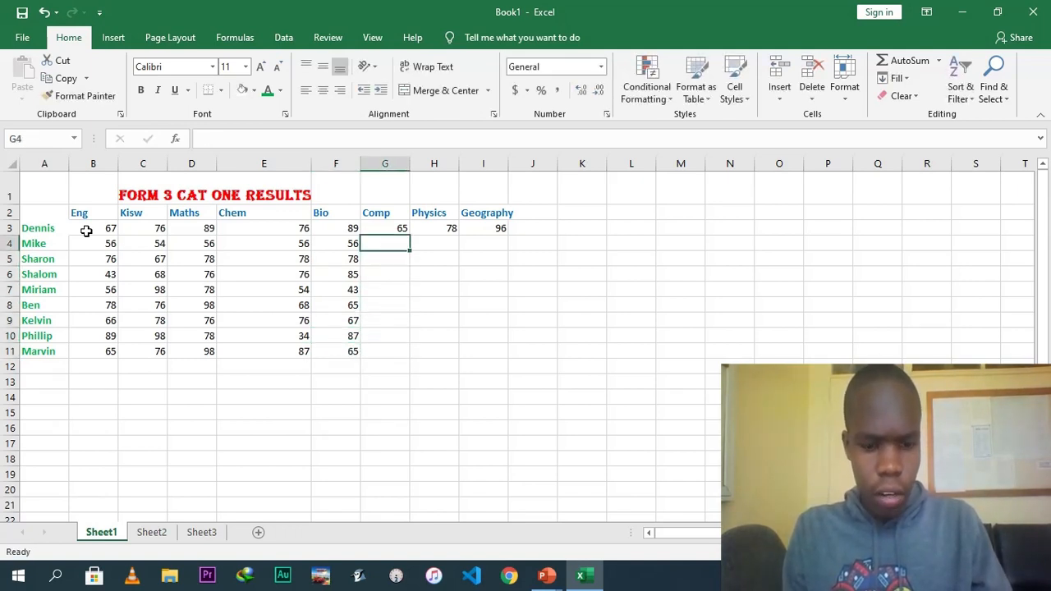
text(76)
key(Return)
text(56)
key(Return)
text(78)
key(Return)
text(98)
key(Return)
text(86)
key(Return)
text(75)
key(Return)
text(47)
key(Return)
text(67)
key(Tab)
Enter the Physics marks 87, 65, 67, 89, 87, 65, 68 and 98 in H4 to H11.
key(Up)
key(Up)
key(Up)
key(Up)
key(Up)
key(Up)
key(Up)
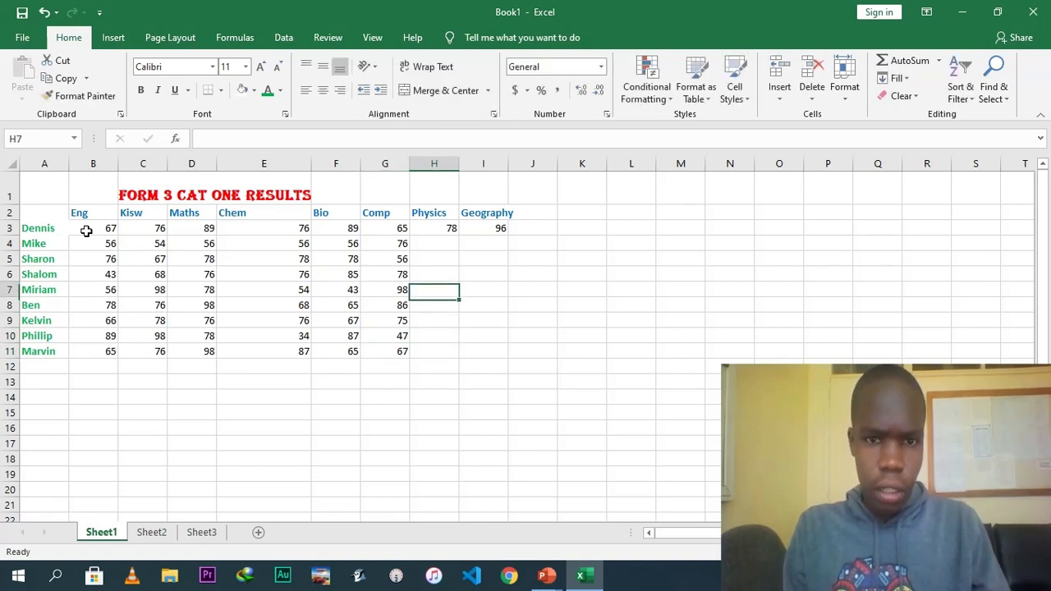
text(87)
key(Return)
text(65)
key(Return)
text(67)
key(Return)
text(89)
key(Return)
text(87)
key(Return)
text(65)
key(Return)
text(68)
key(Return)
text(98)
key(Up)
key(Right)
key(Up)
key(Up)
key(Up)
key(Up)
key(Up)
key(Up)
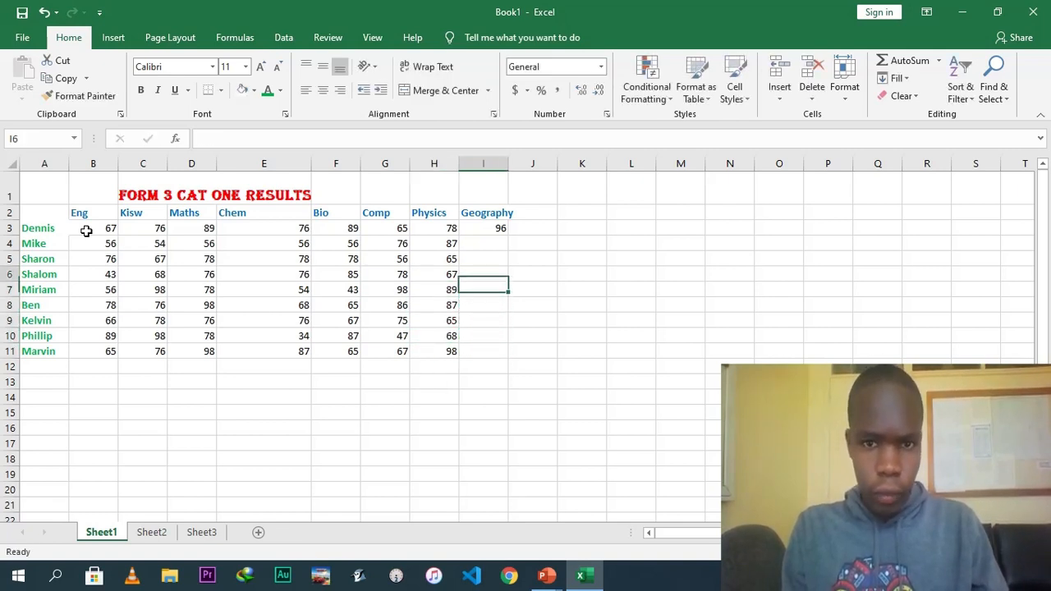
Enter the Geography marks 76, 76, 54, 56, 78, 98, 56 and 45 in I4 to I11.
text(76)
key(Return)
text(76)
key(Return)
text(54)
key(Return)
text(56)
key(Return)
text(78)
key(Return)
text(98)
key(Return)
text(56)
key(Return)
text(45)
key(Return)
text(67)
key(BackSpace)
key(BackSpace)
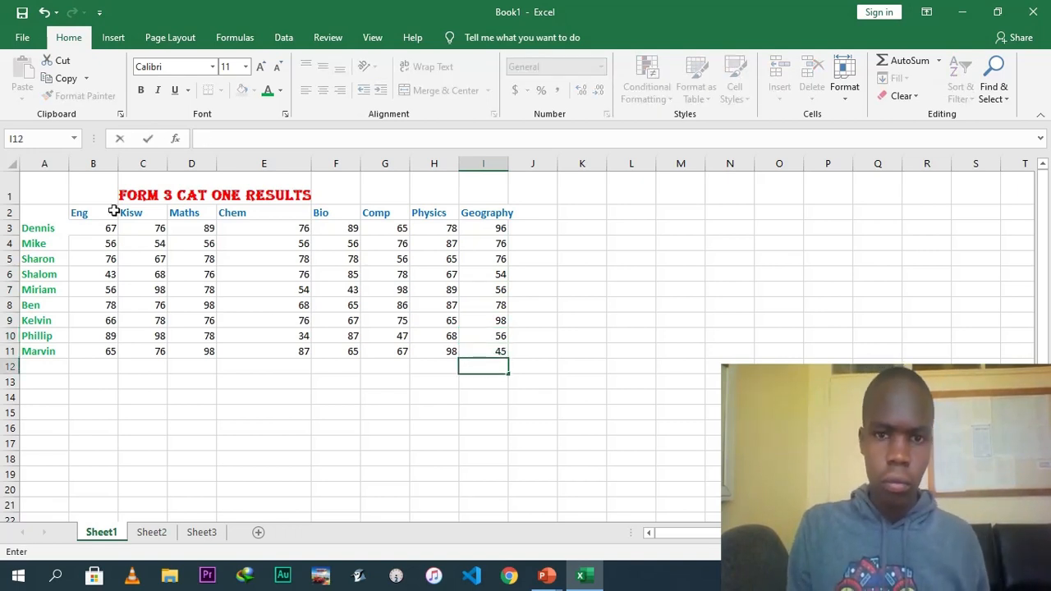
Merge and center the FORM 3 CAT ONE RESULTS title across cells C1 to F1.
click(532, 240)
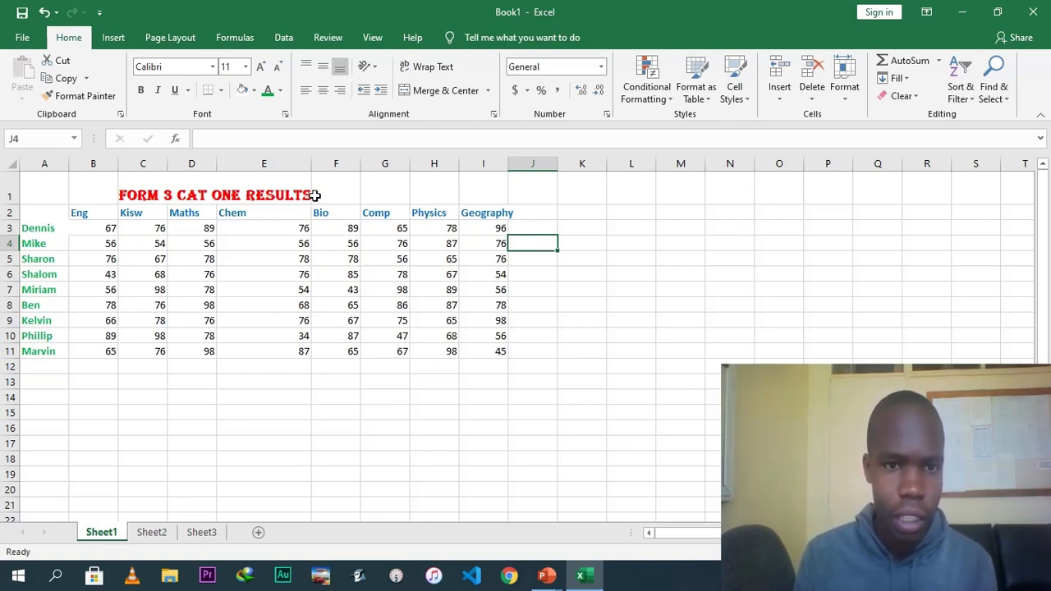
click(282, 195)
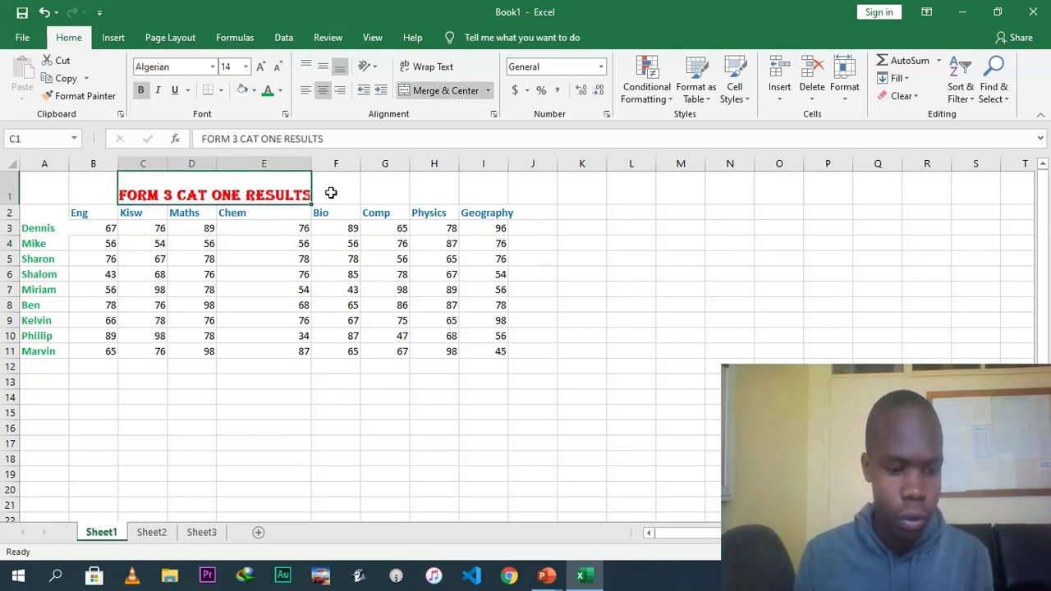
drag(330, 193, 332, 192)
click(447, 92)
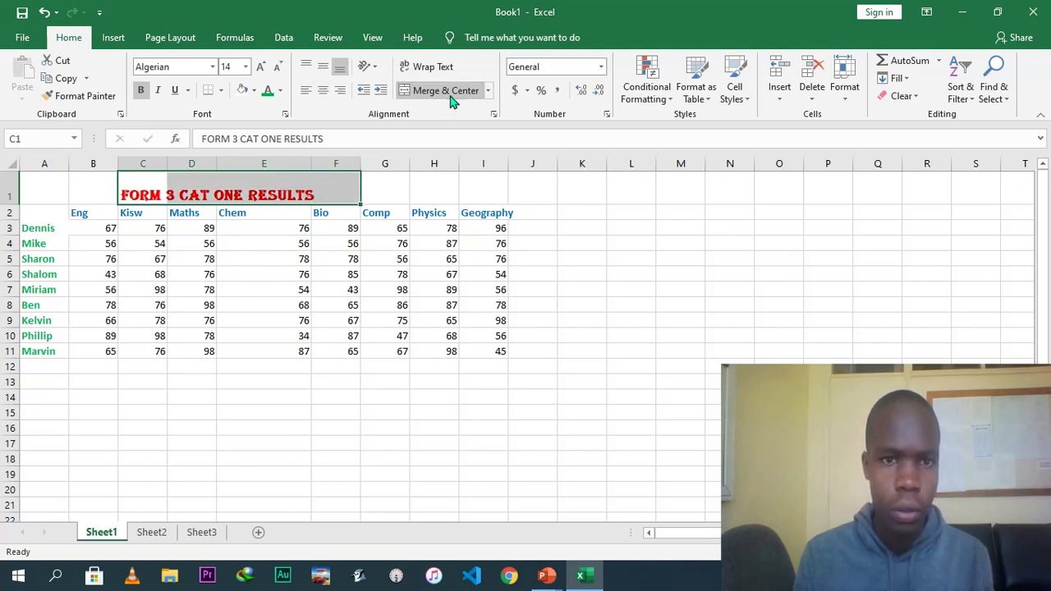
Narrow column E to fit the Chem marks and widen column I to fit the Geography heading.
click(318, 226)
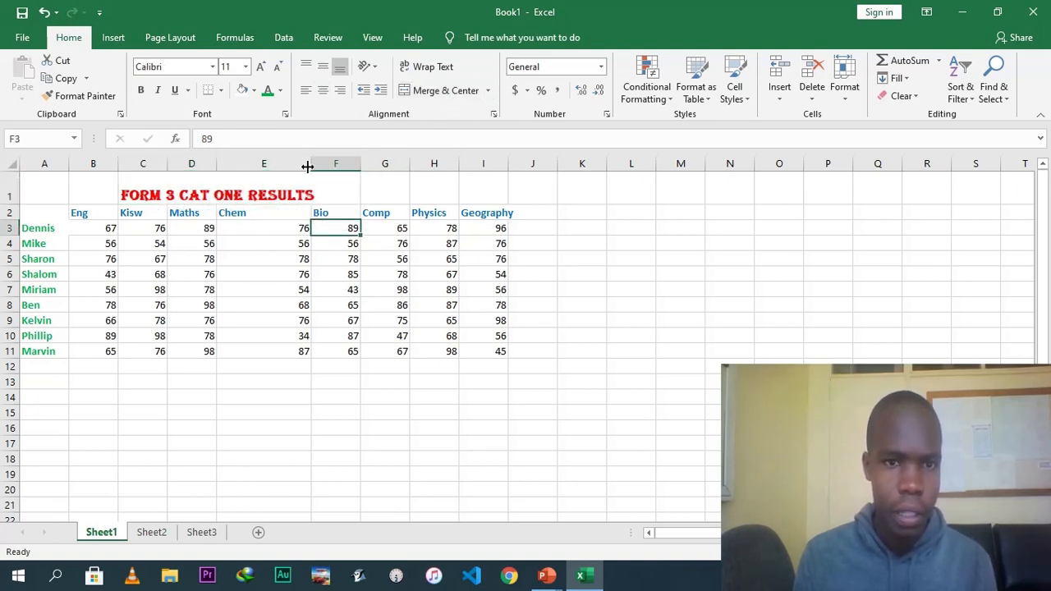
drag(314, 163, 252, 167)
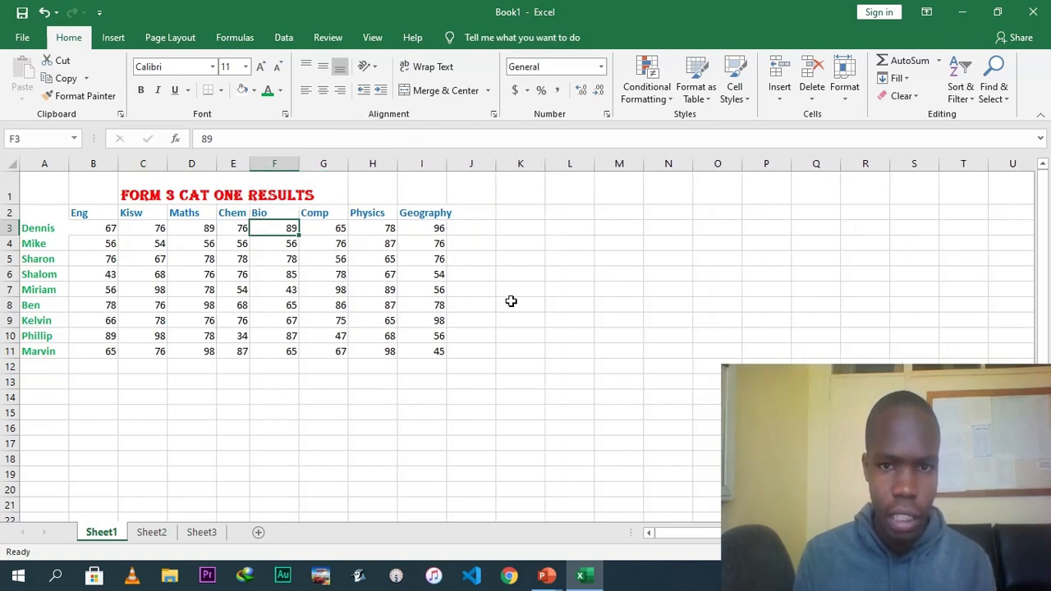
click(479, 214)
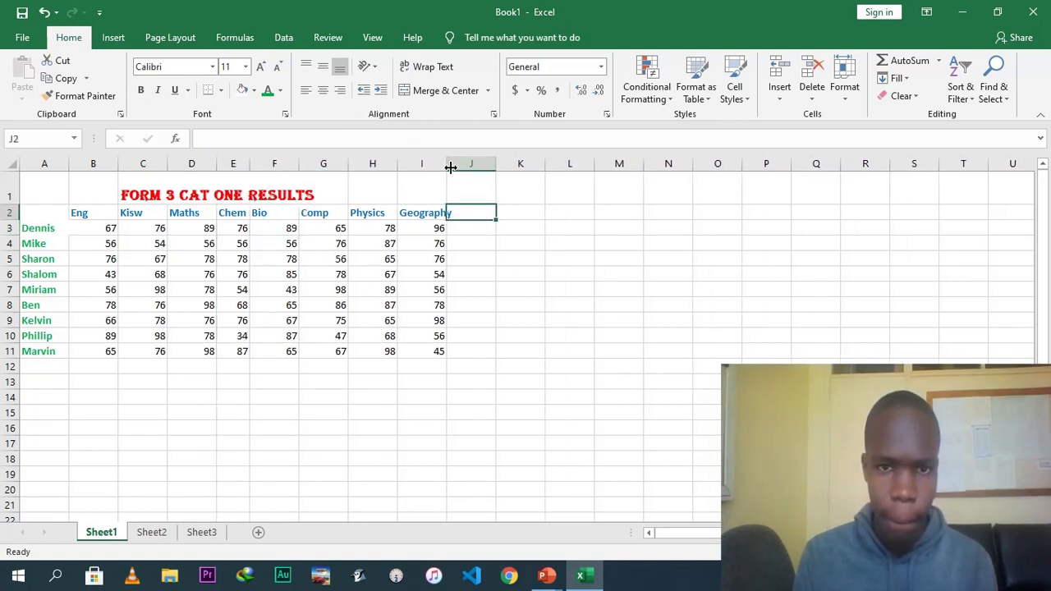
drag(447, 167, 456, 166)
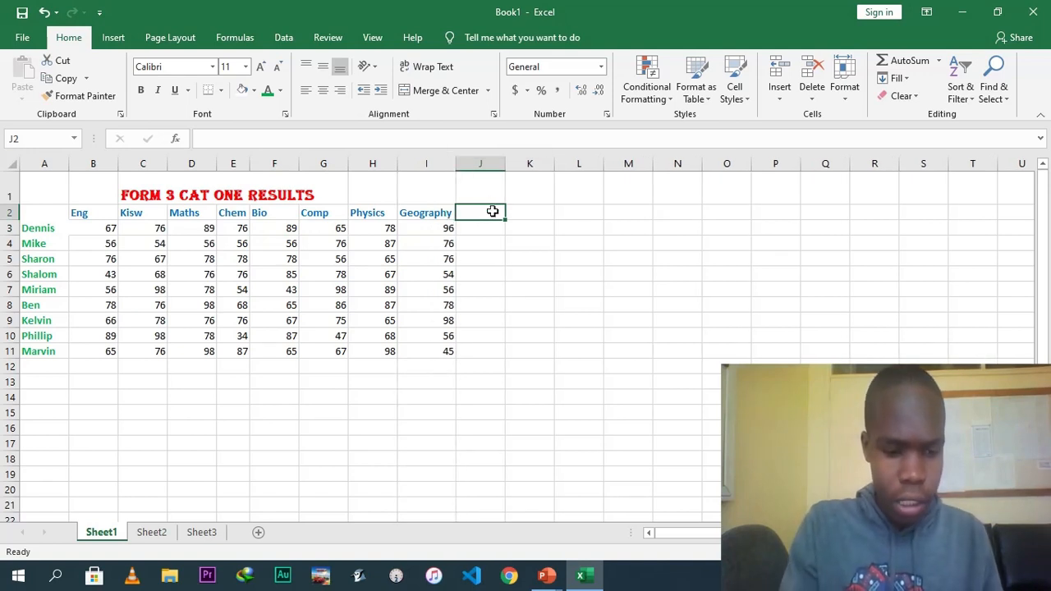
Enter the headings TOTAL, AVERAGE, GRADE, REMARKS, MAXIMUM and MINIMUM MARK in J2 to O2.
text(TOTAL)
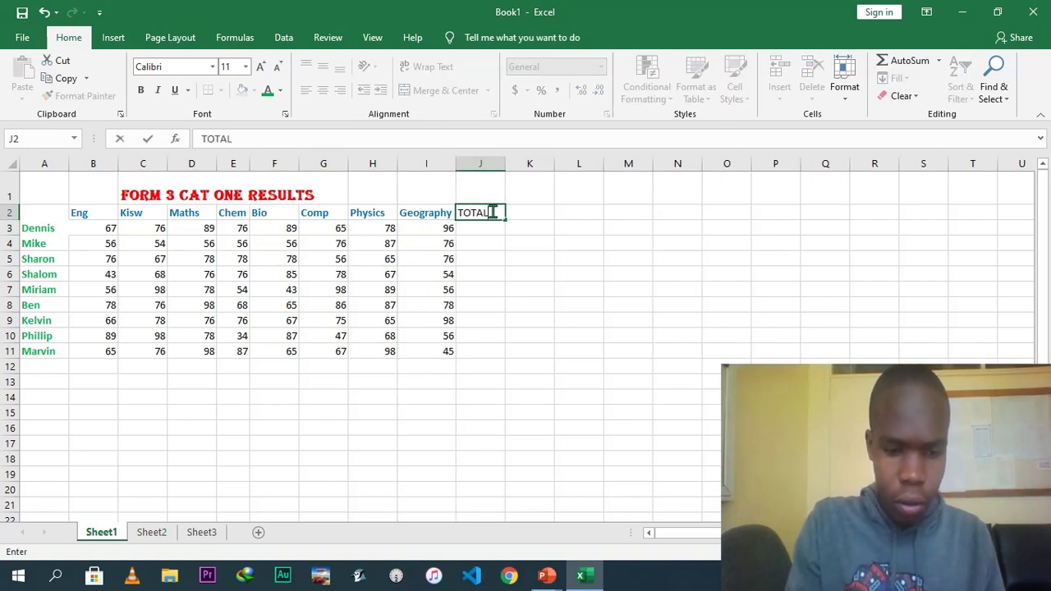
key(Tab)
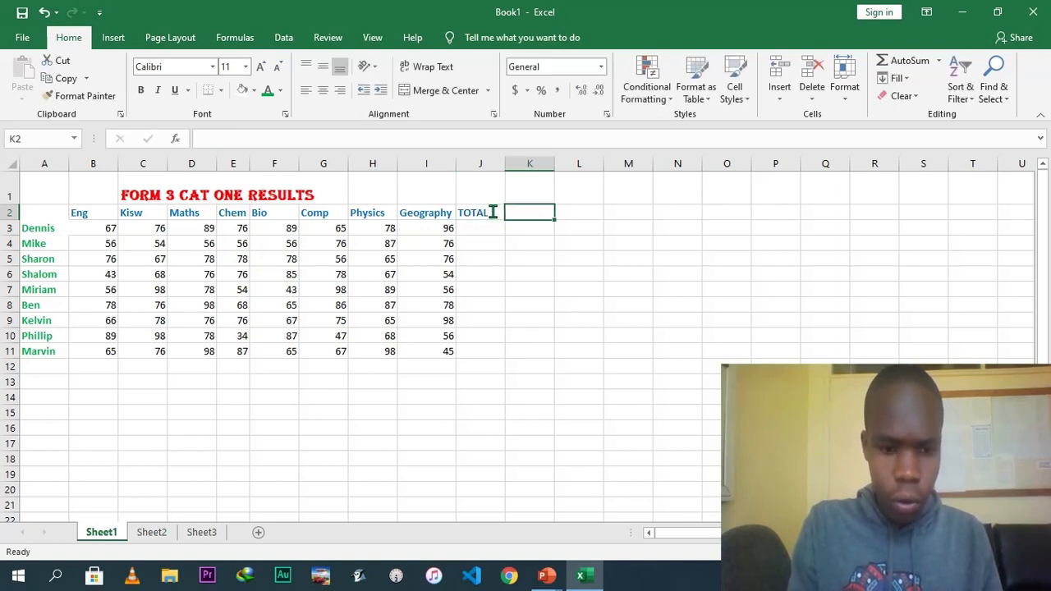
text(AVERAGE)
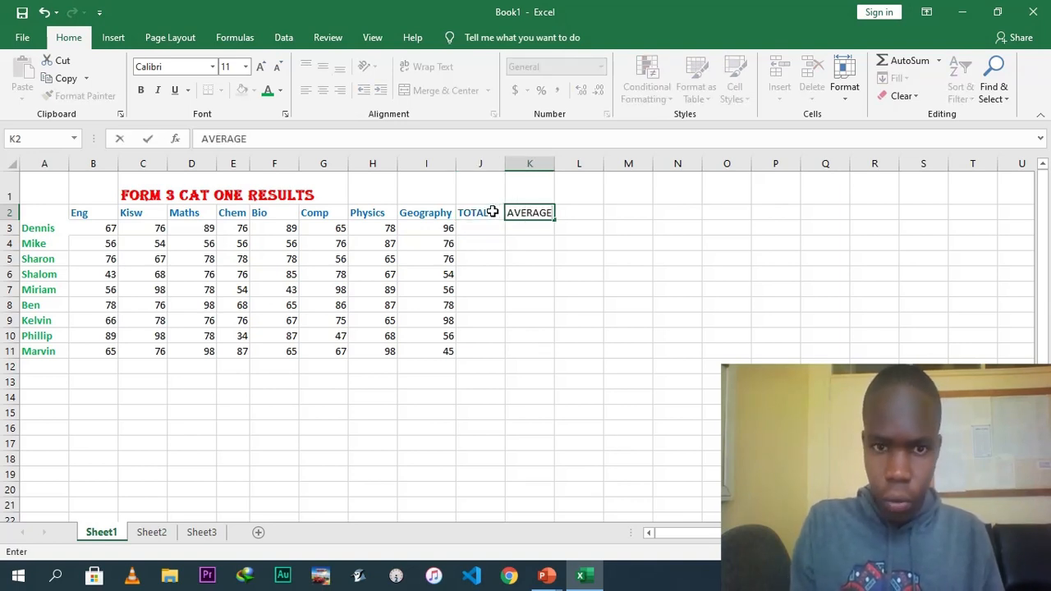
key(Tab)
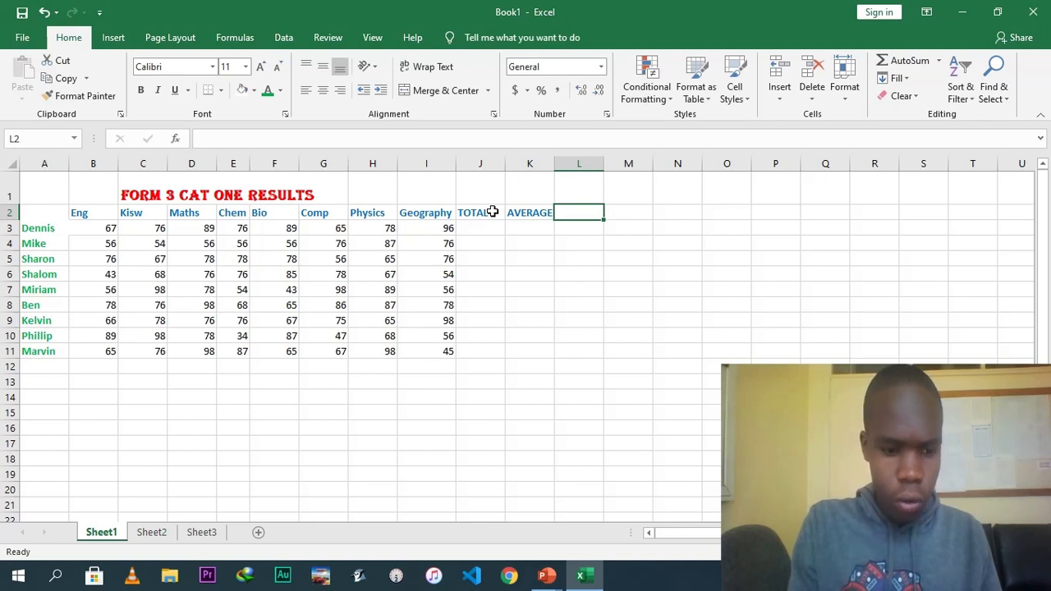
text(GRADE)
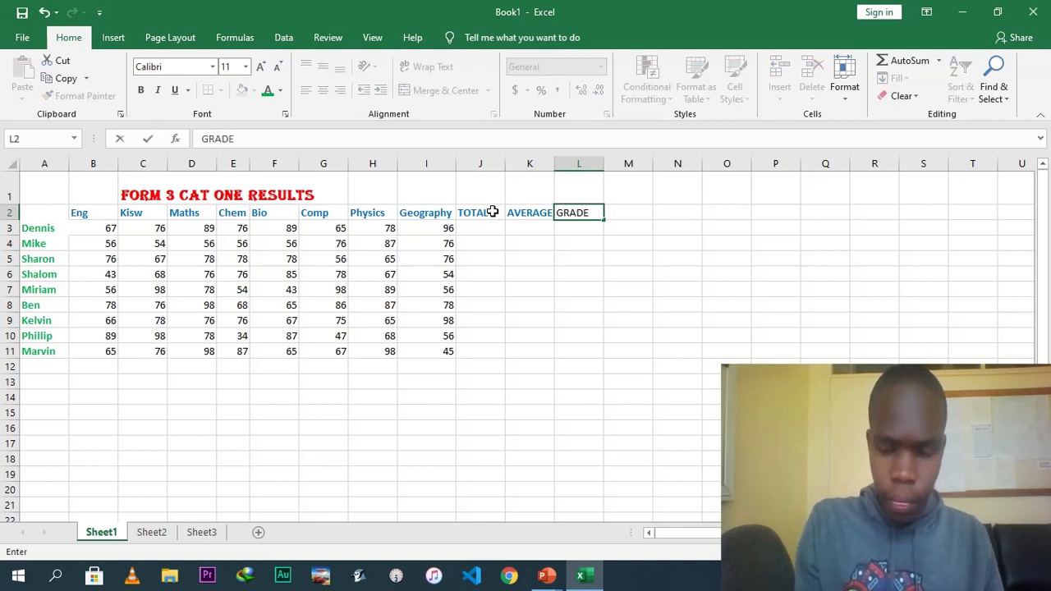
key(Tab)
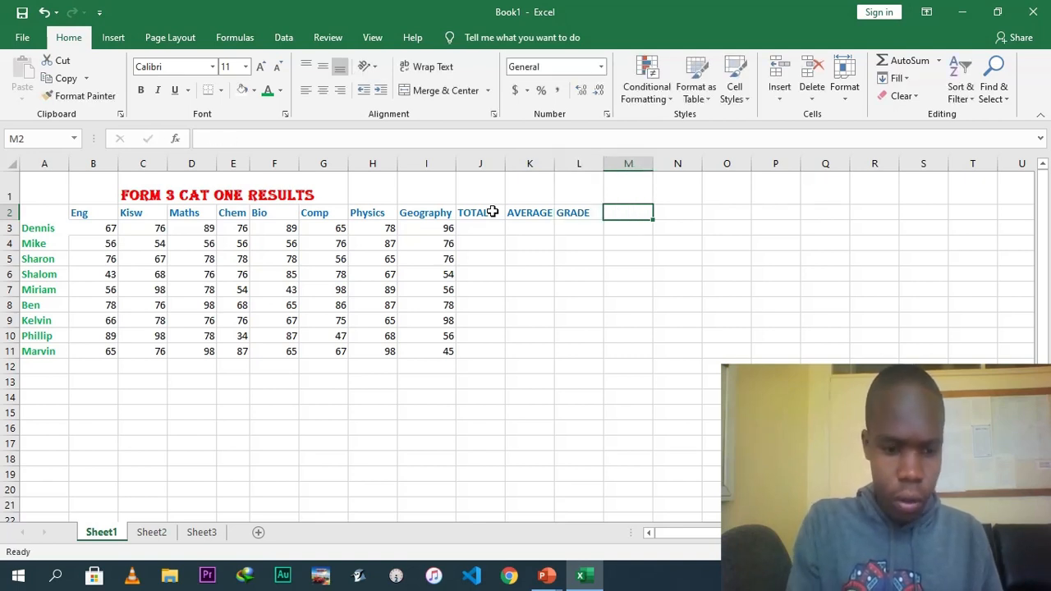
text(REMARKS)
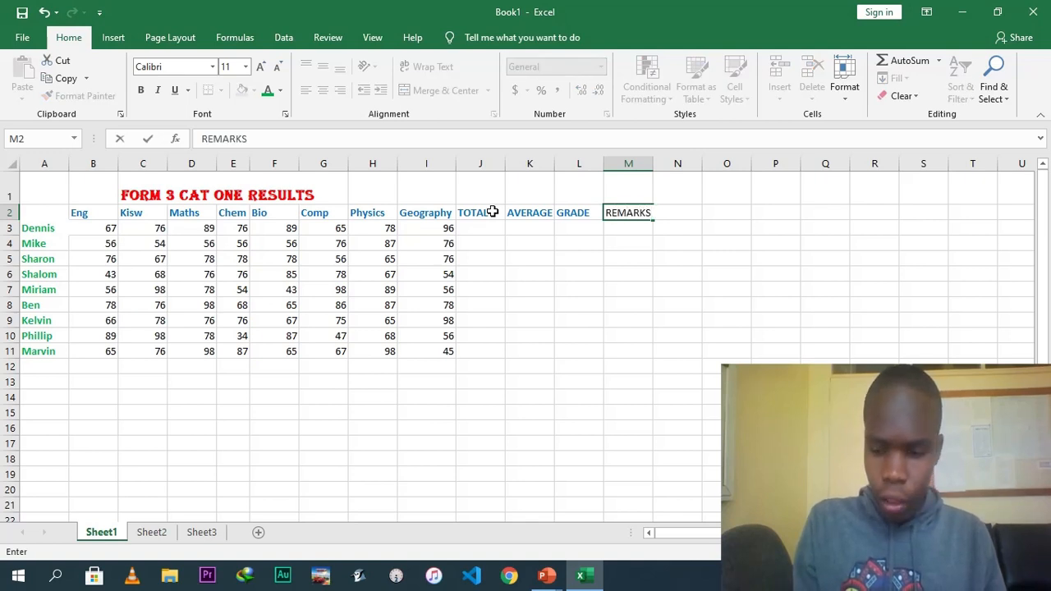
key(Tab)
text(MA)
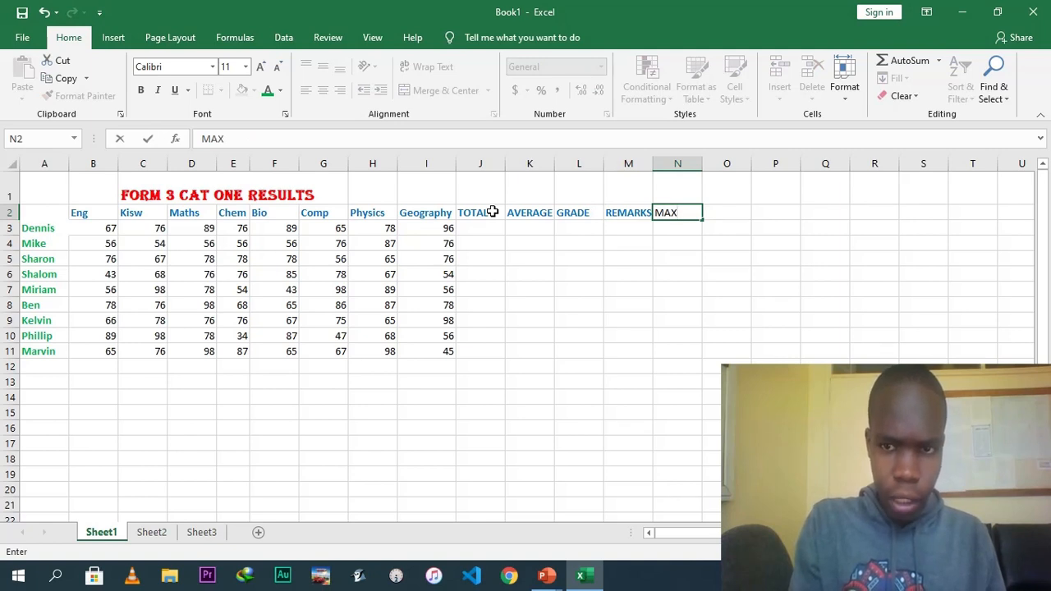
text(XIMUM)
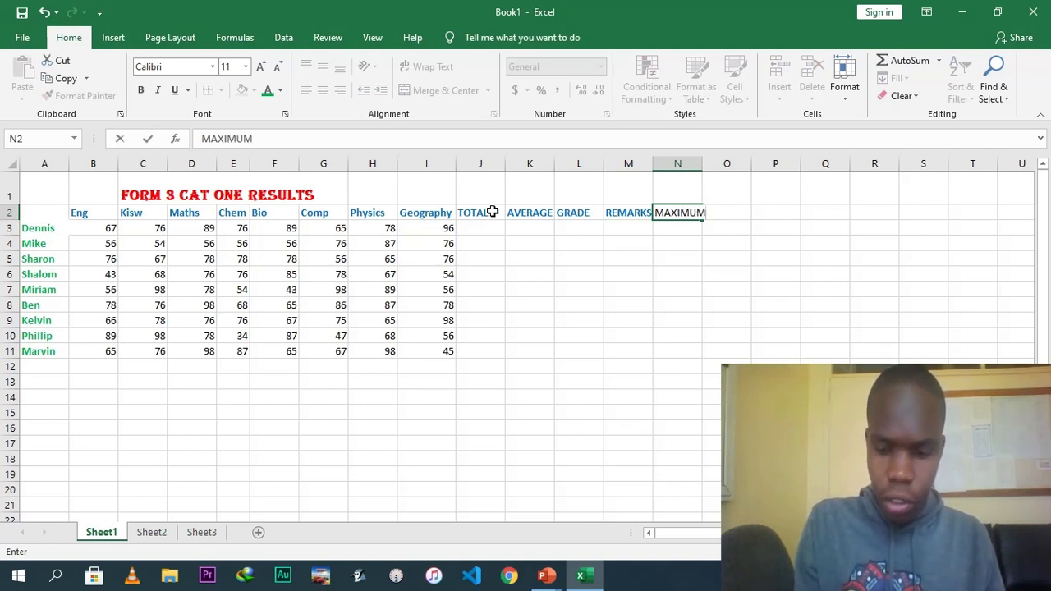
key(Tab)
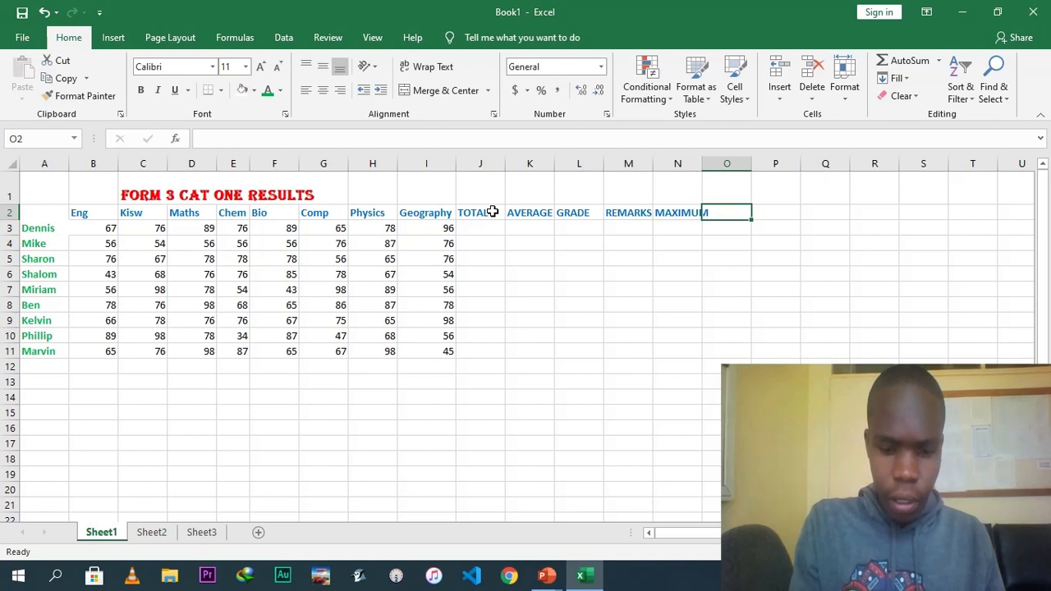
text(MINIMUM)
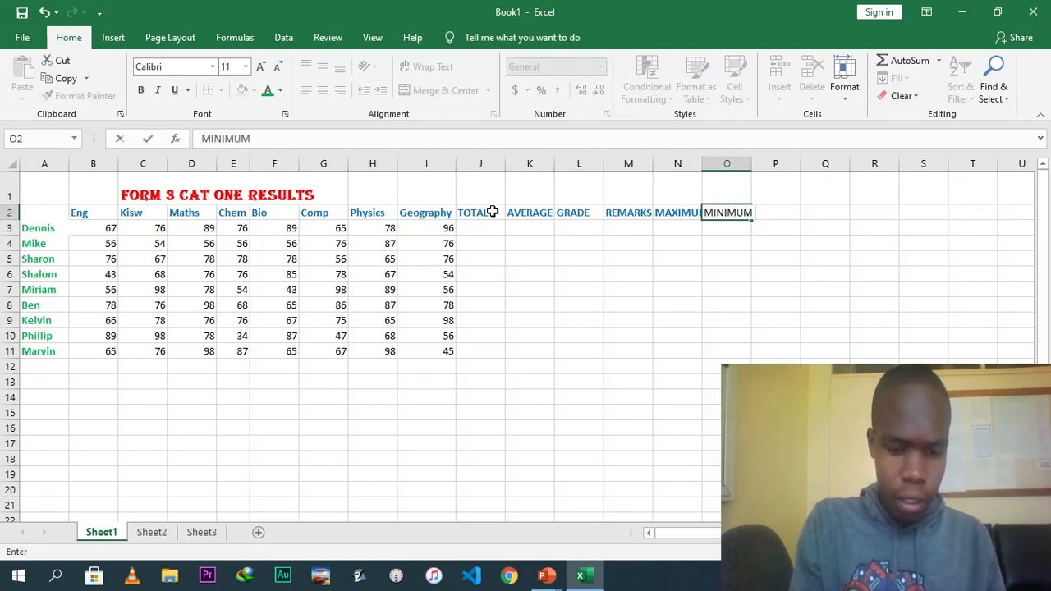
text( MARK)
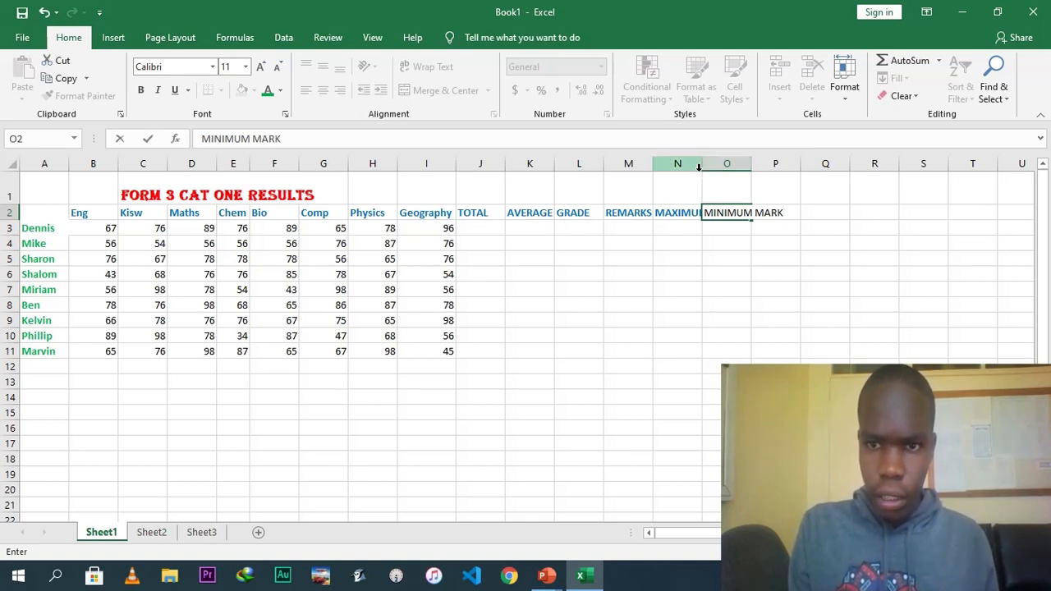
click(696, 213)
Widen columns N, M and A so their headings and labels fit.
drag(706, 166, 813, 165)
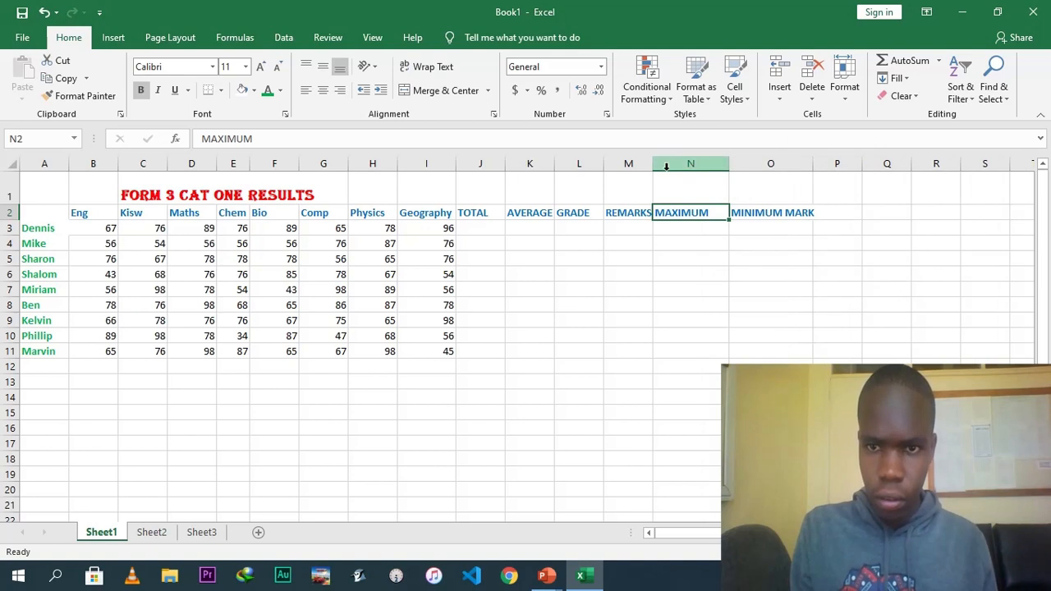
drag(657, 168, 678, 168)
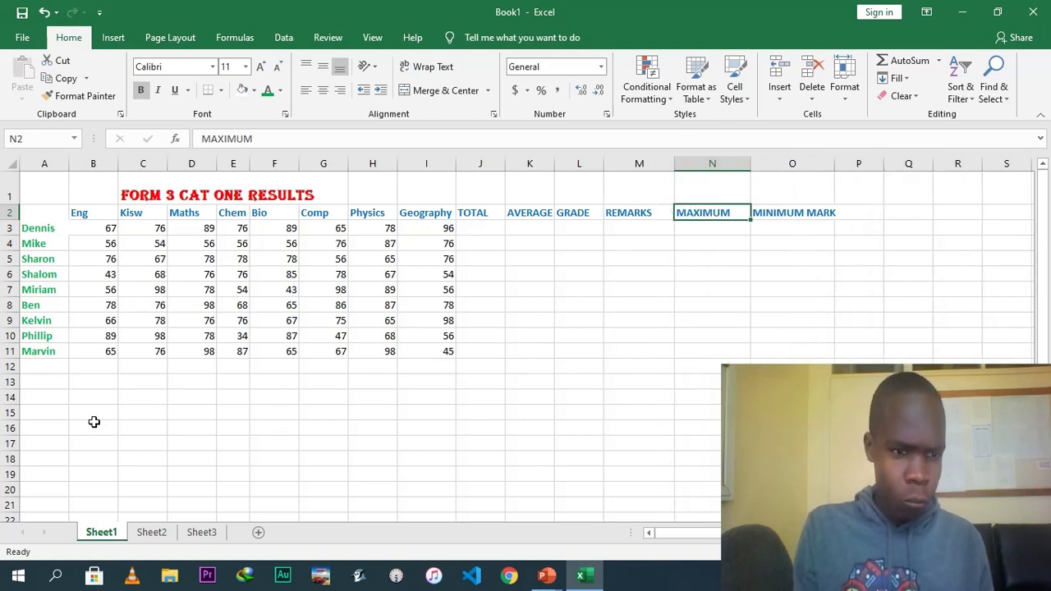
click(39, 387)
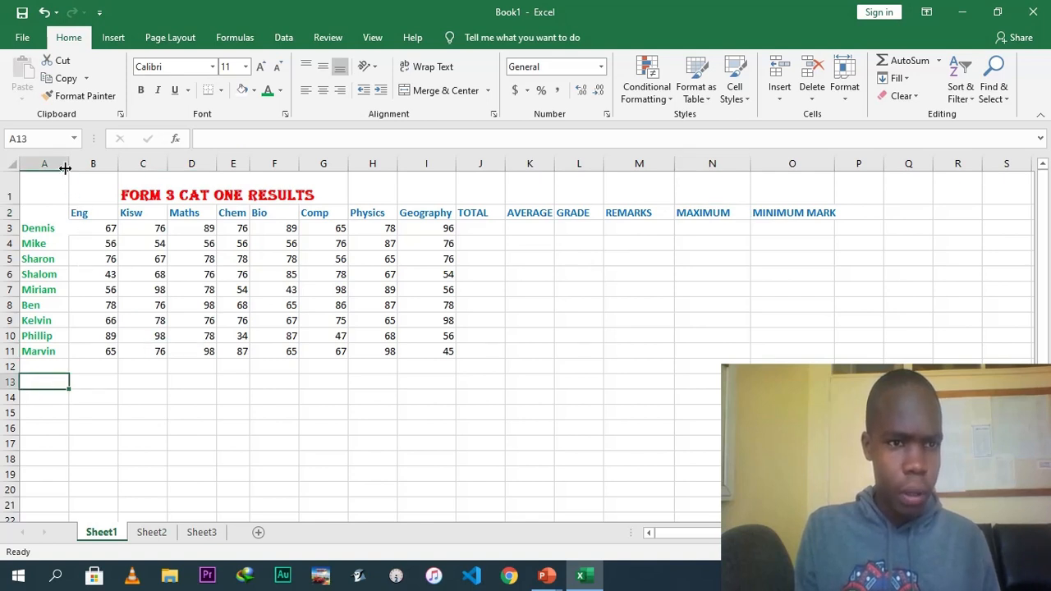
drag(65, 166, 138, 167)
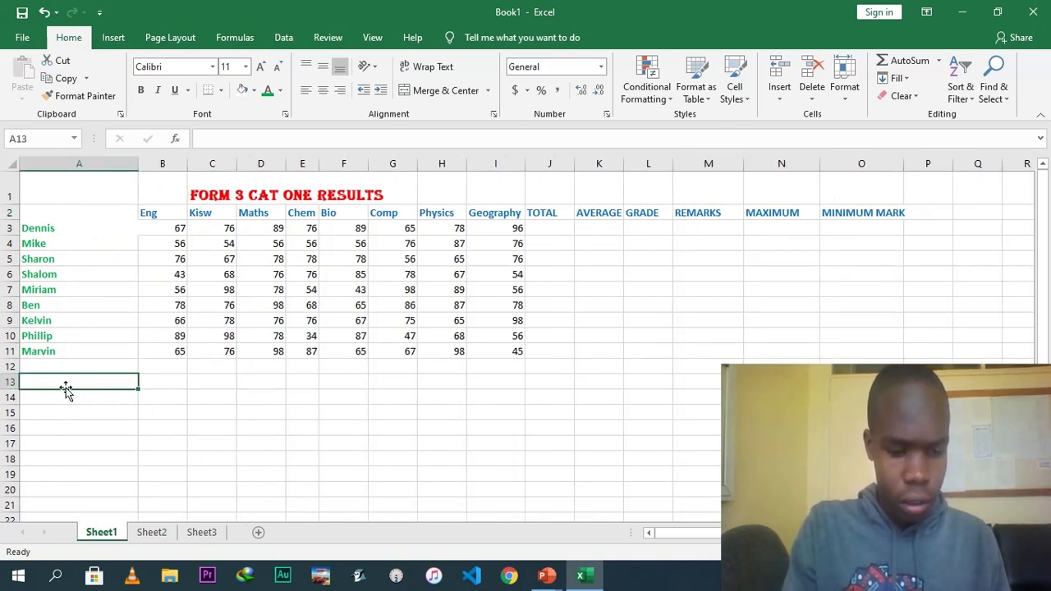
Enter the row labels AVERAGE PER SUBJECT, AVERAGE GRADE and Max Score Per Subject in A13 to A15.
text(AVR)
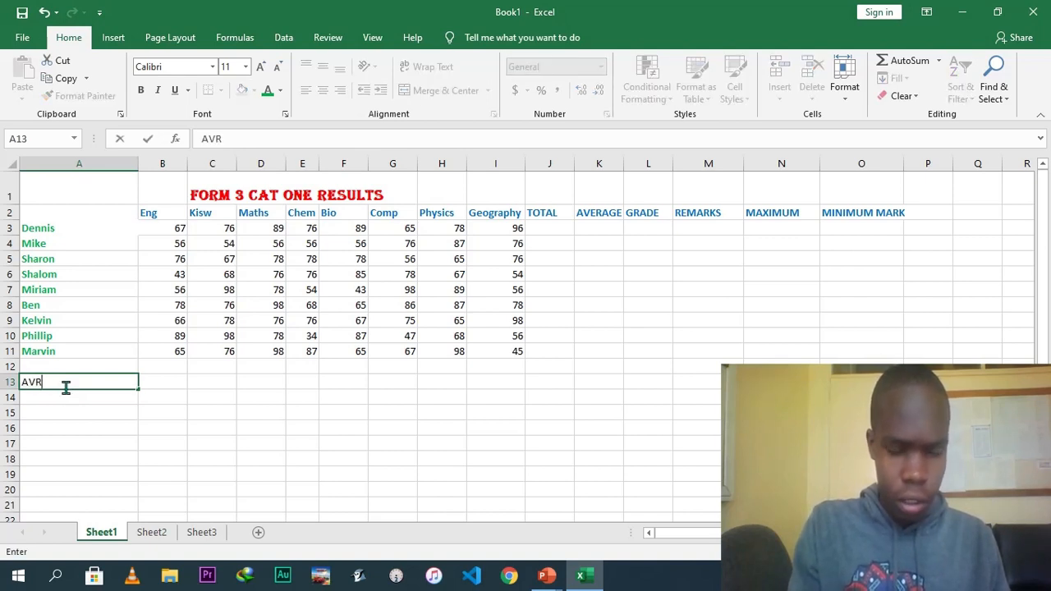
key(BackSpace)
text(ERAGE PE)
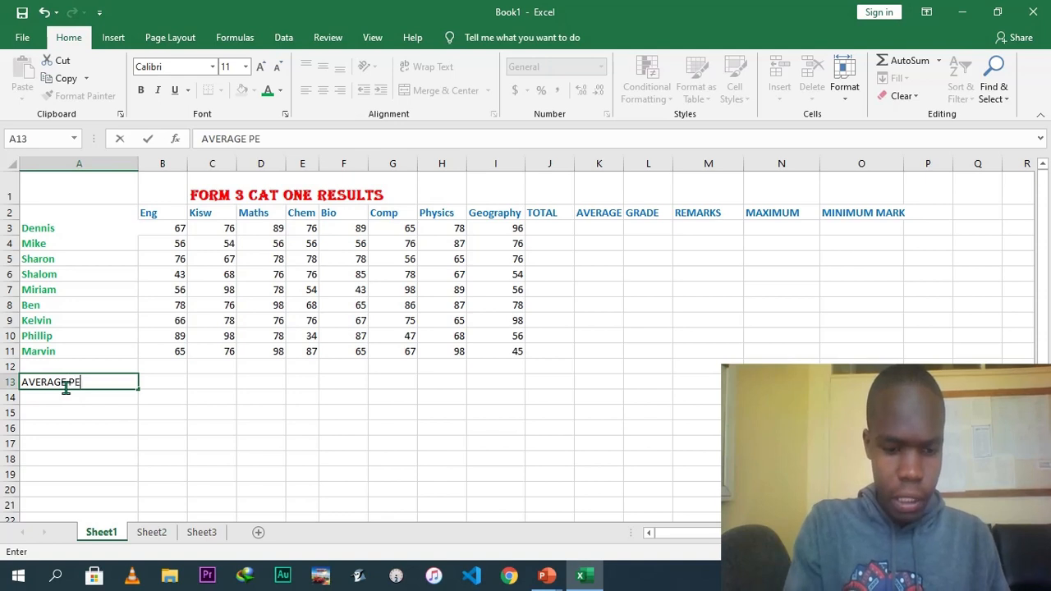
text(R SUBJECT)
key(Return)
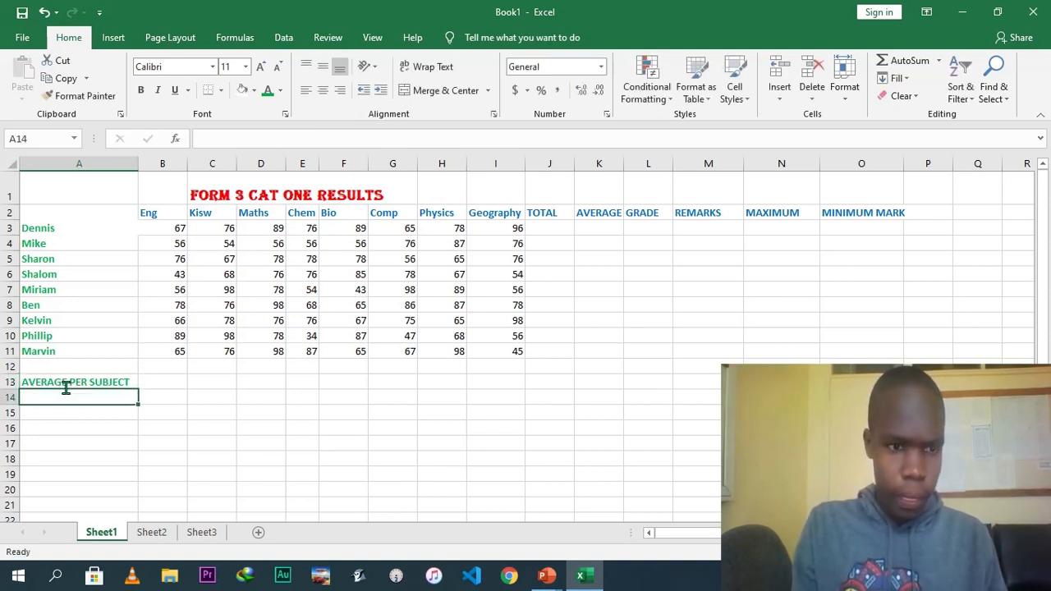
text(AVERAGE GRADE)
key(Return)
text(mAX)
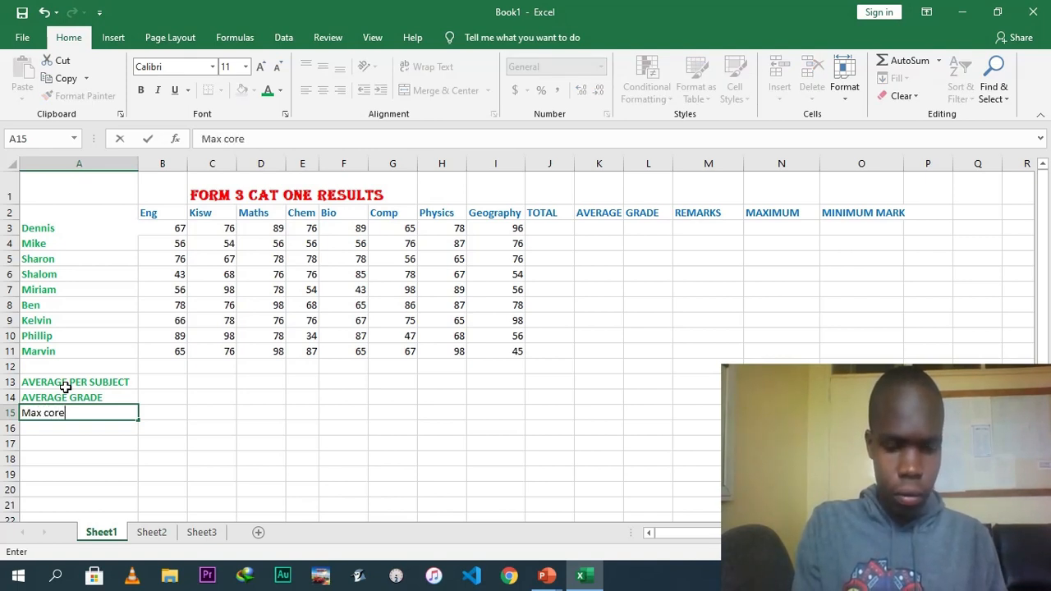
text(Score)
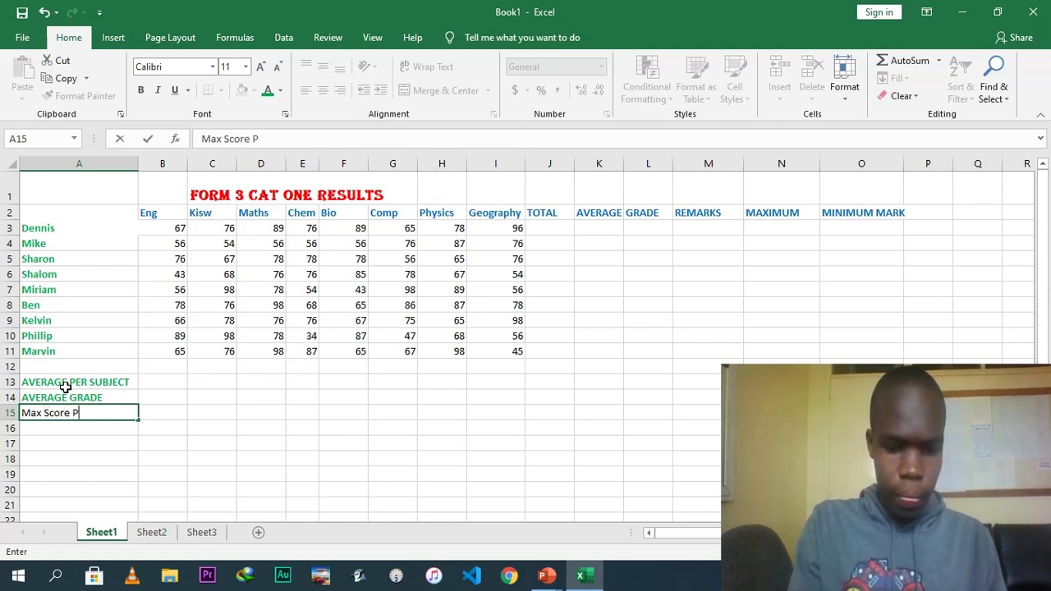
text( Per Subject)
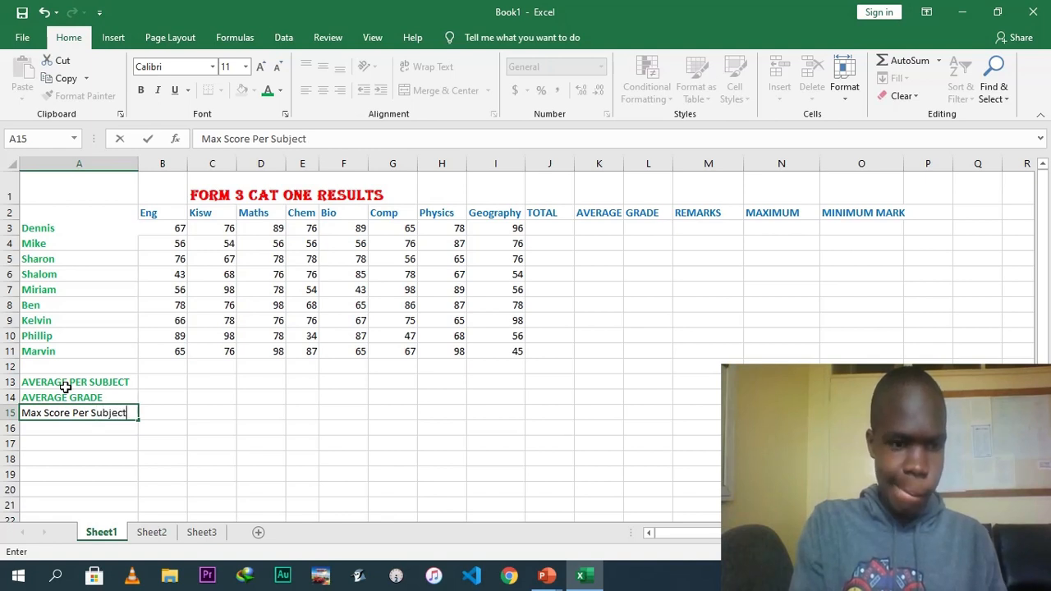
click(287, 412)
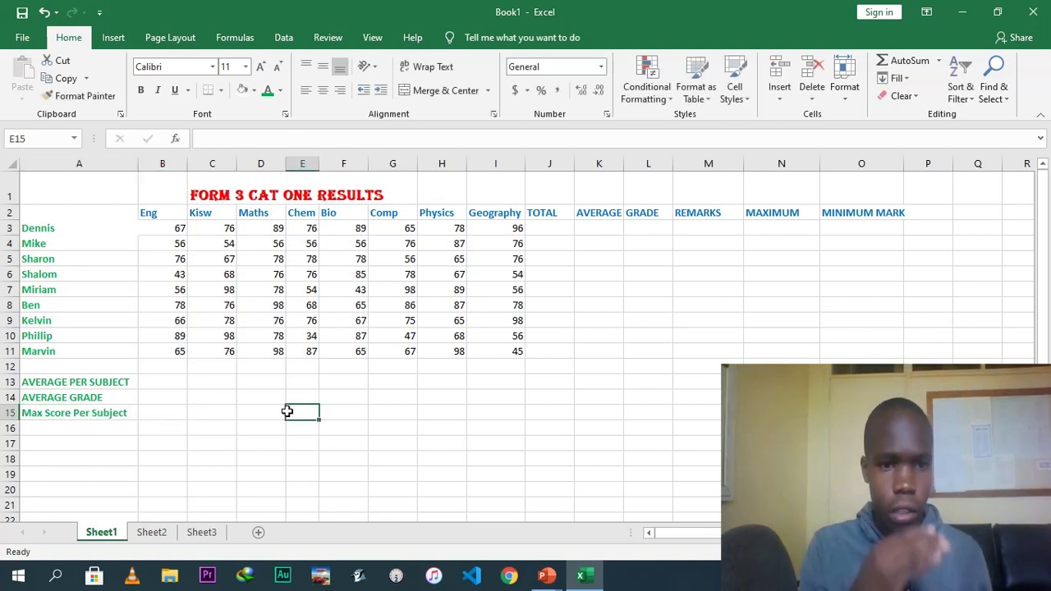
Enter a SUM formula in J3 that totals Dennis's marks across B3 to I3.
click(549, 231)
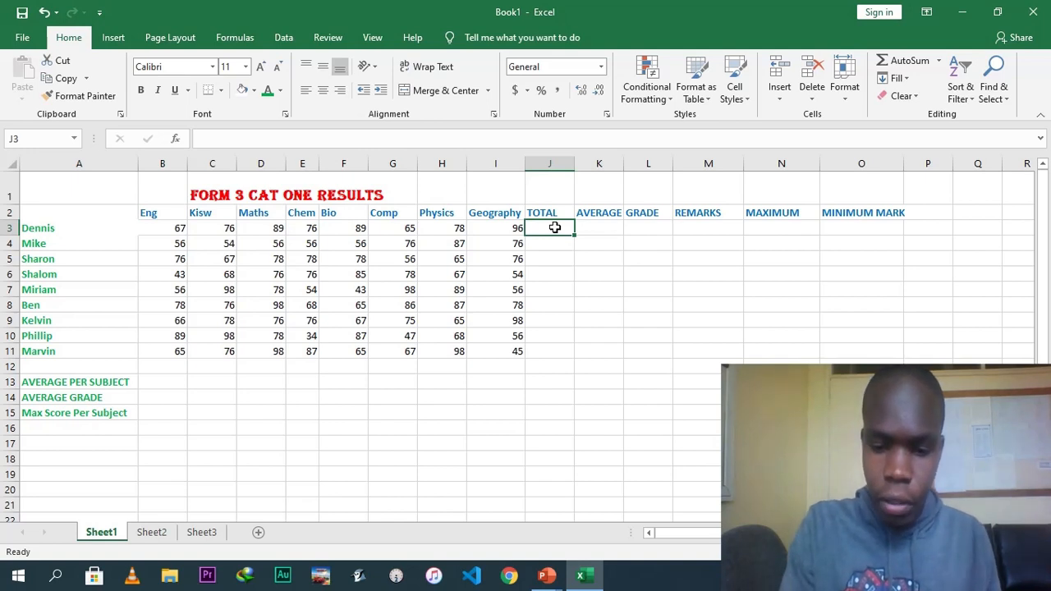
text(=sum)
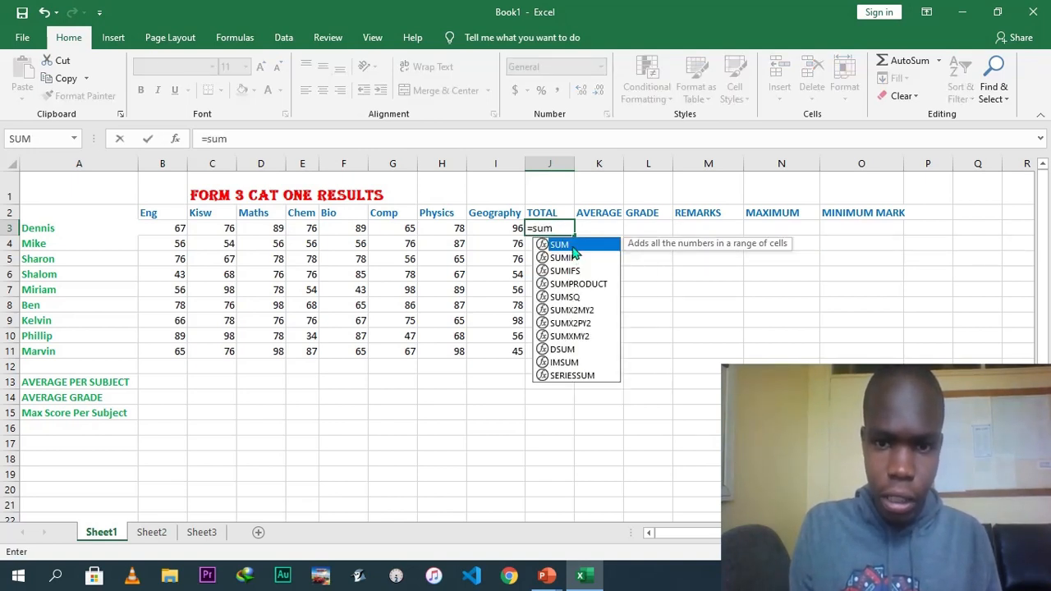
key(Tab)
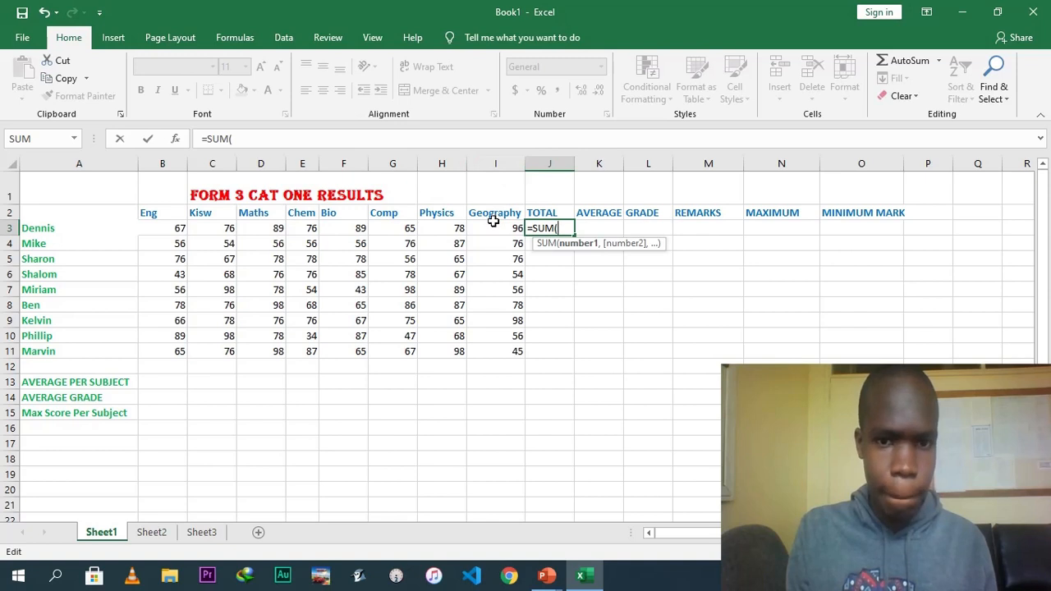
click(145, 226)
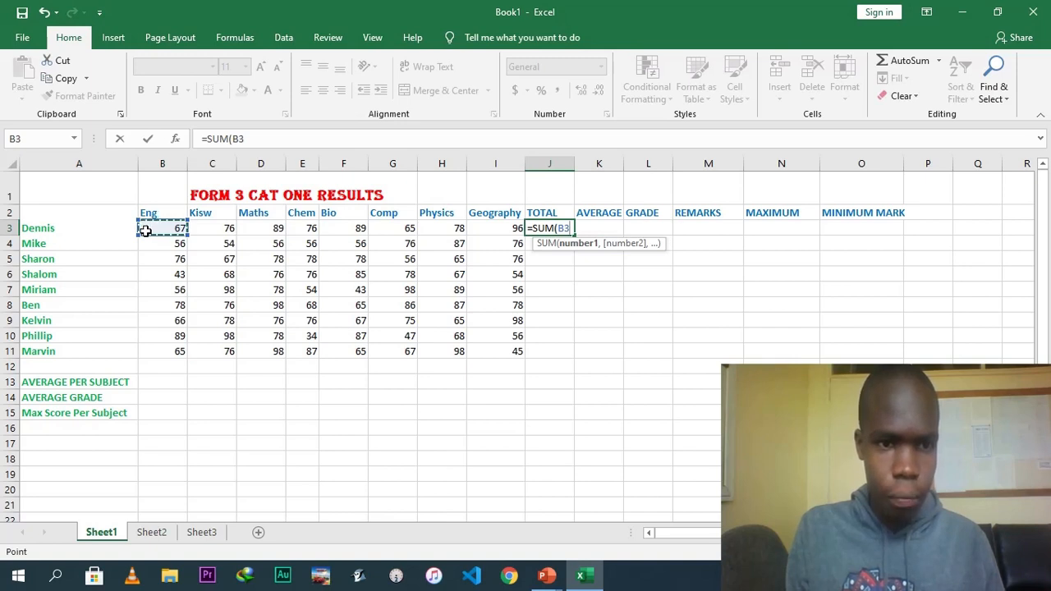
drag(178, 228, 496, 228)
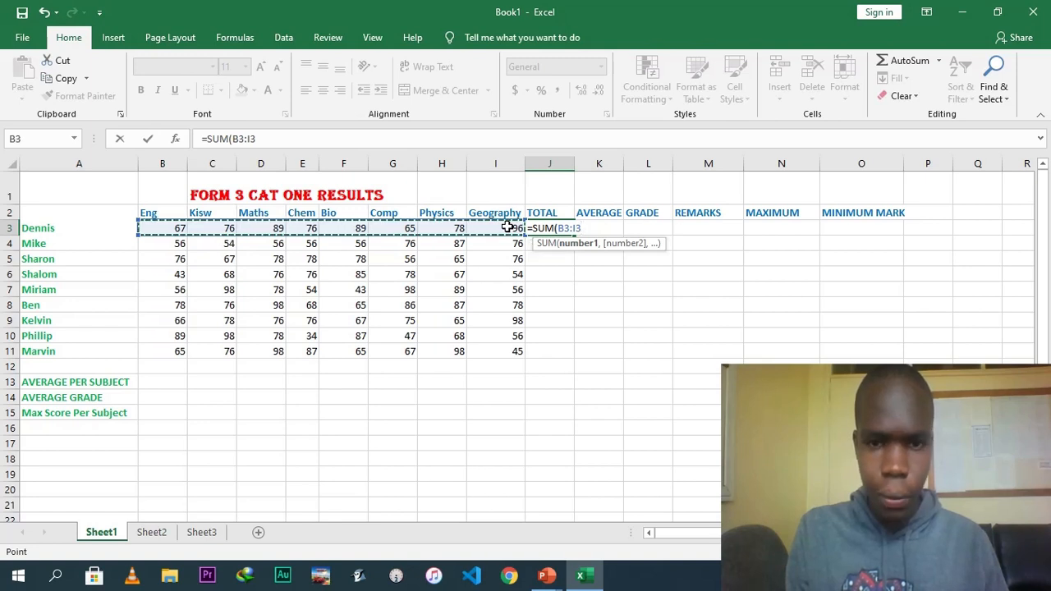
text())
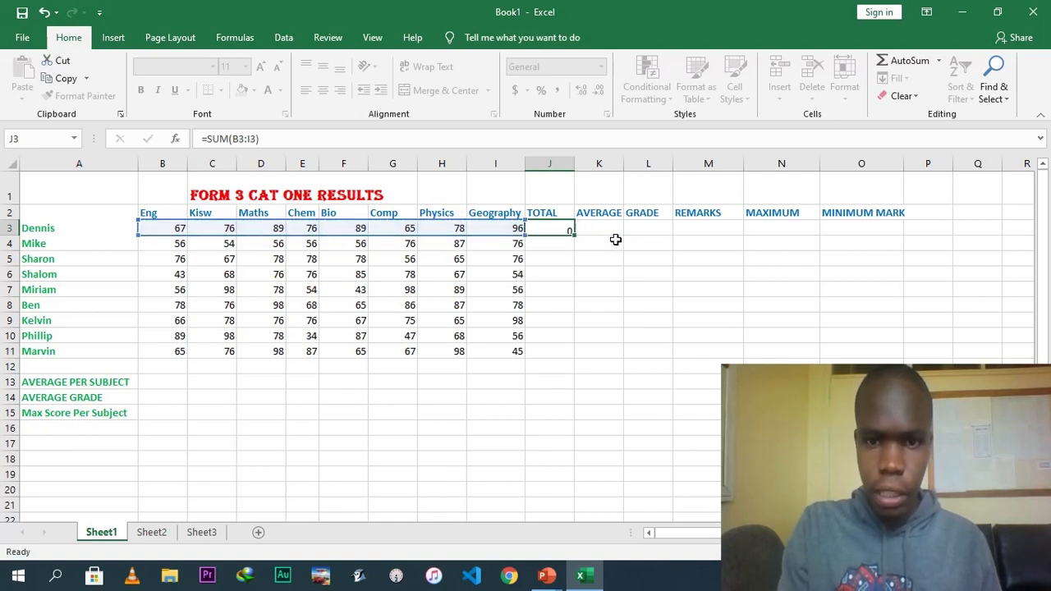
key(Return)
Fill the total formula down column J through row 11 for all students.
click(556, 228)
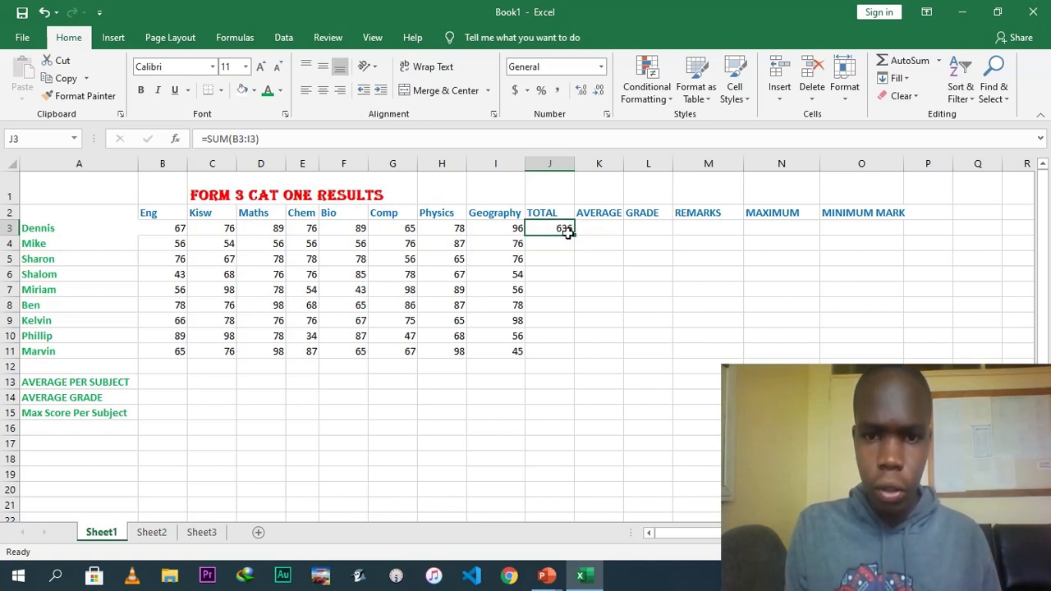
click(575, 236)
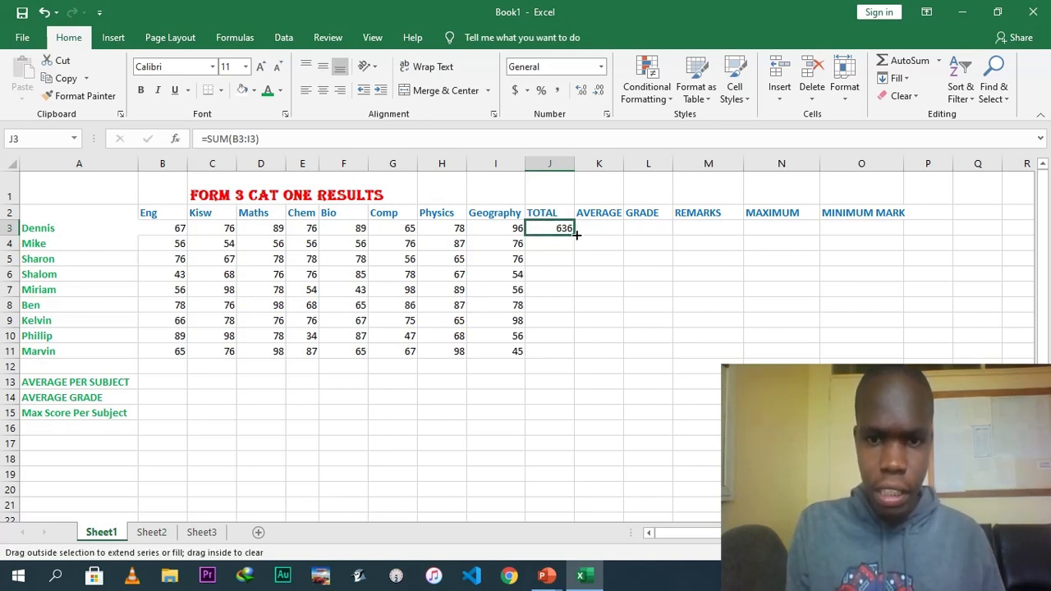
drag(548, 247, 550, 271)
click(548, 286)
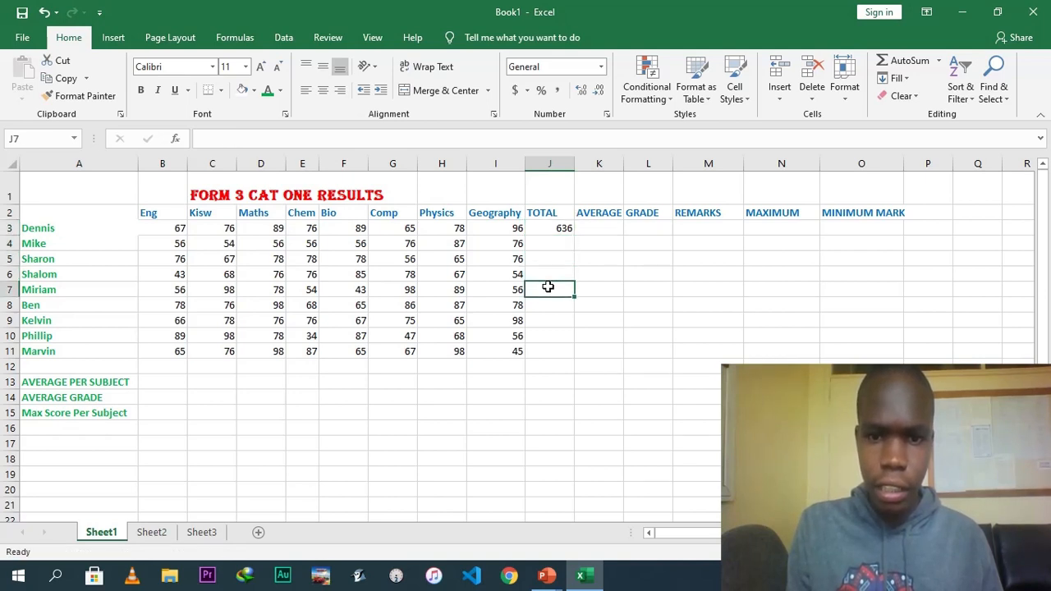
click(560, 227)
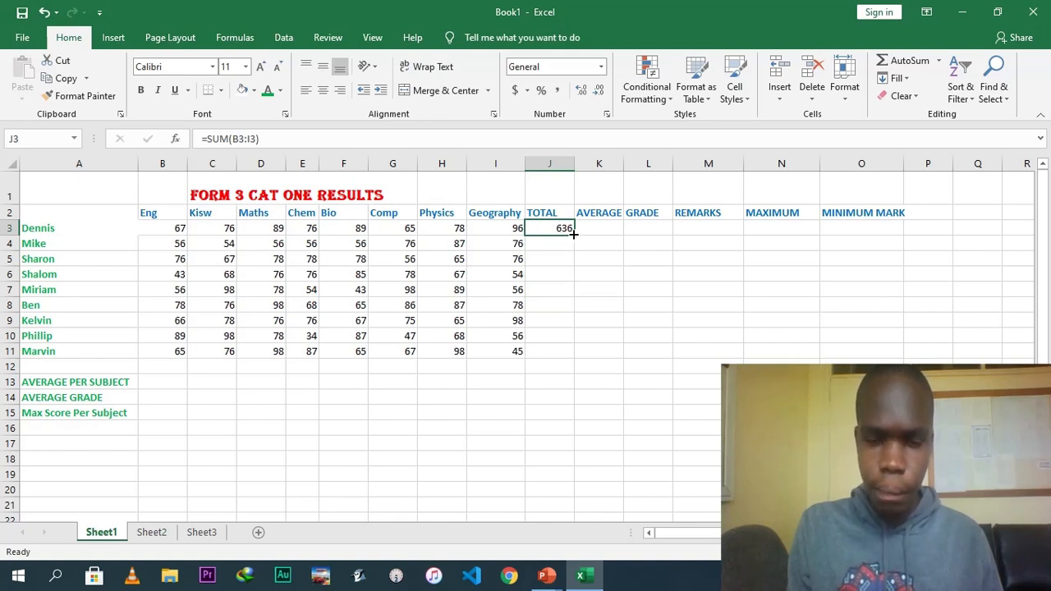
drag(573, 234, 569, 358)
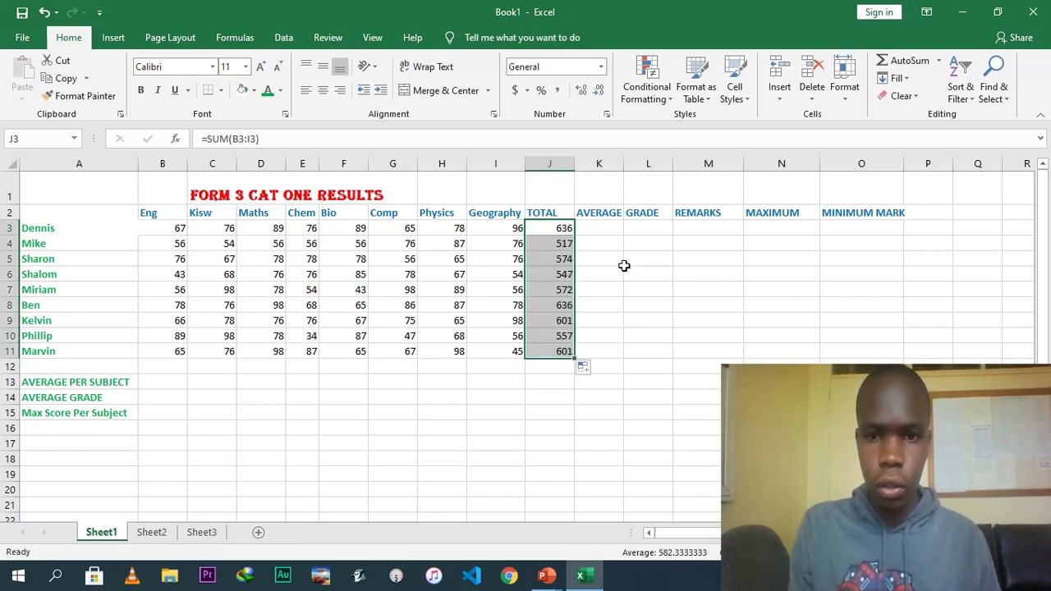
click(600, 232)
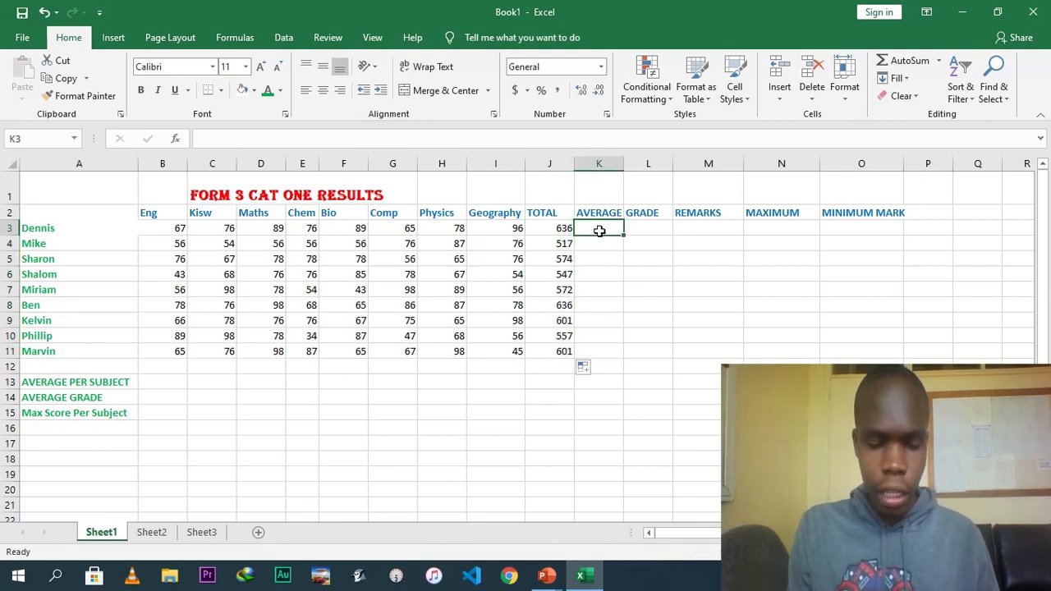
text(AVERAGE)
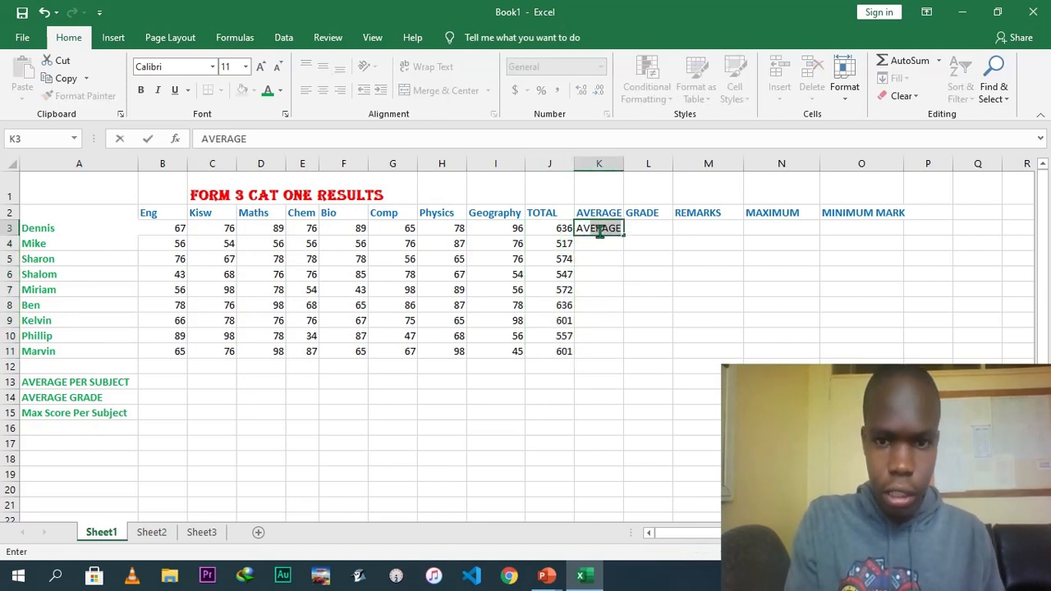
key(BackSpace)
key(BackSpace)
key(BackSpace)
key(BackSpace)
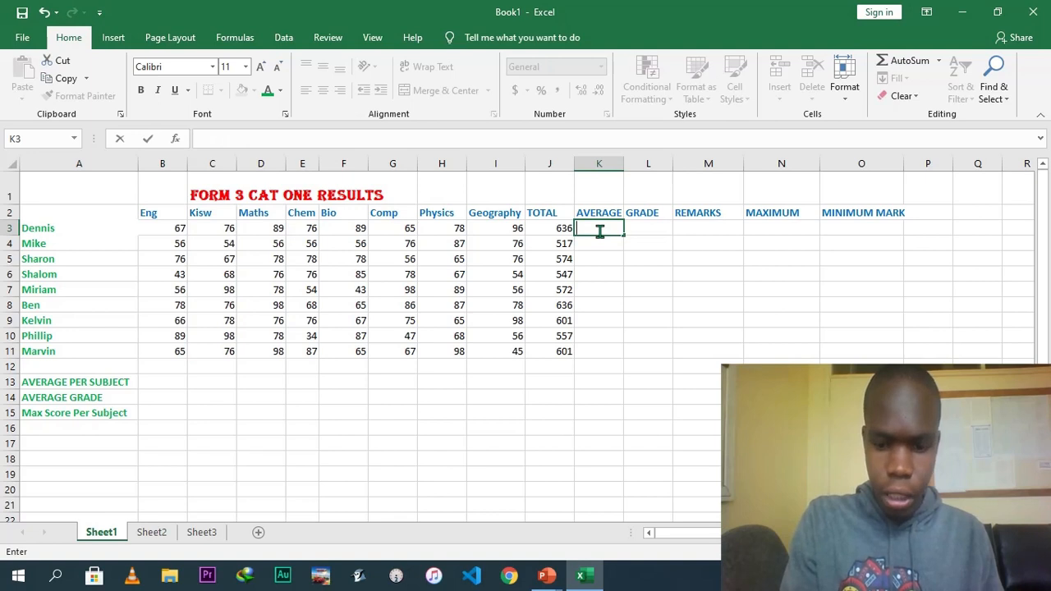
Enter the formula =AVERAGE(B3:I3) in K3 for Dennis's average mark.
text(=AVERAGE)
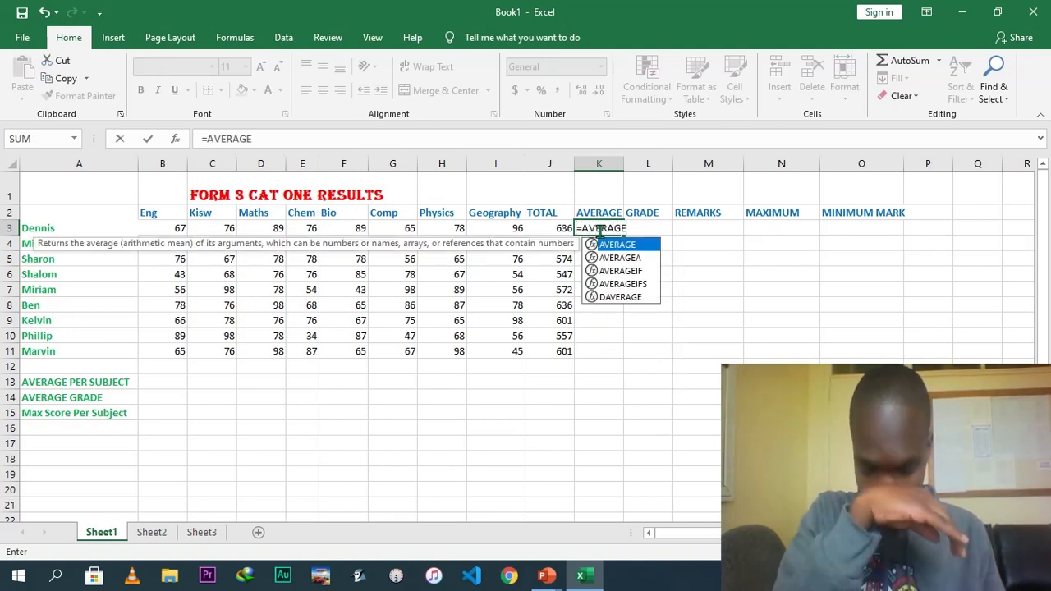
text())
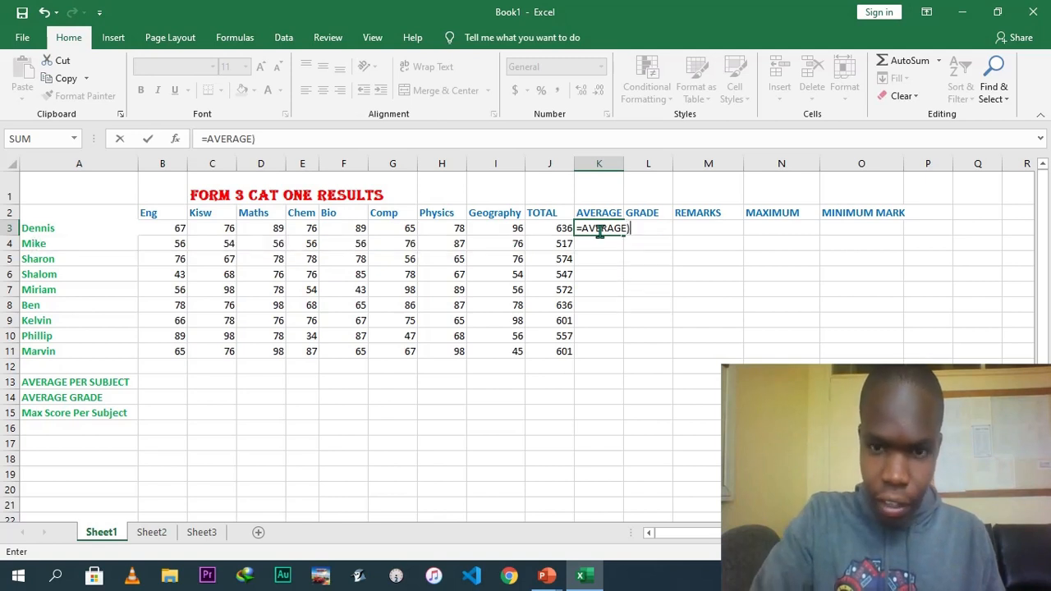
key(BackSpace)
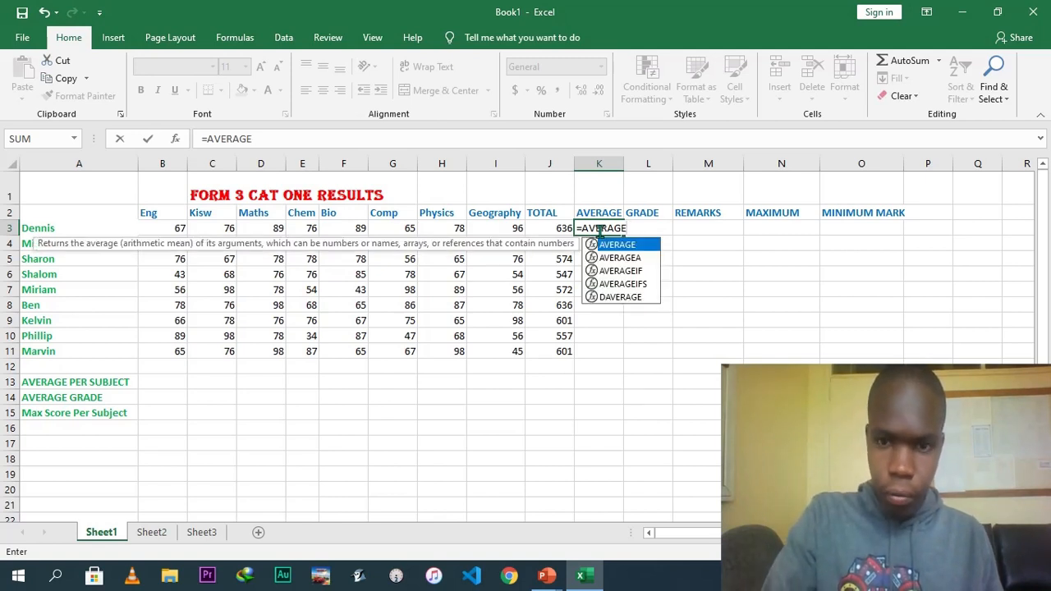
text())
key(BackSpace)
text(()
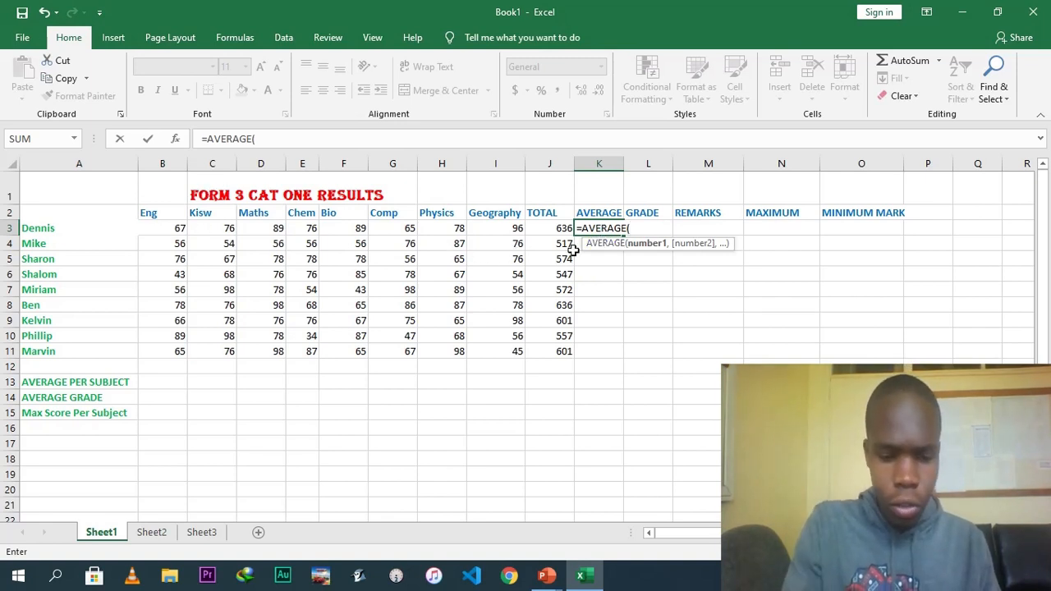
text(B3)
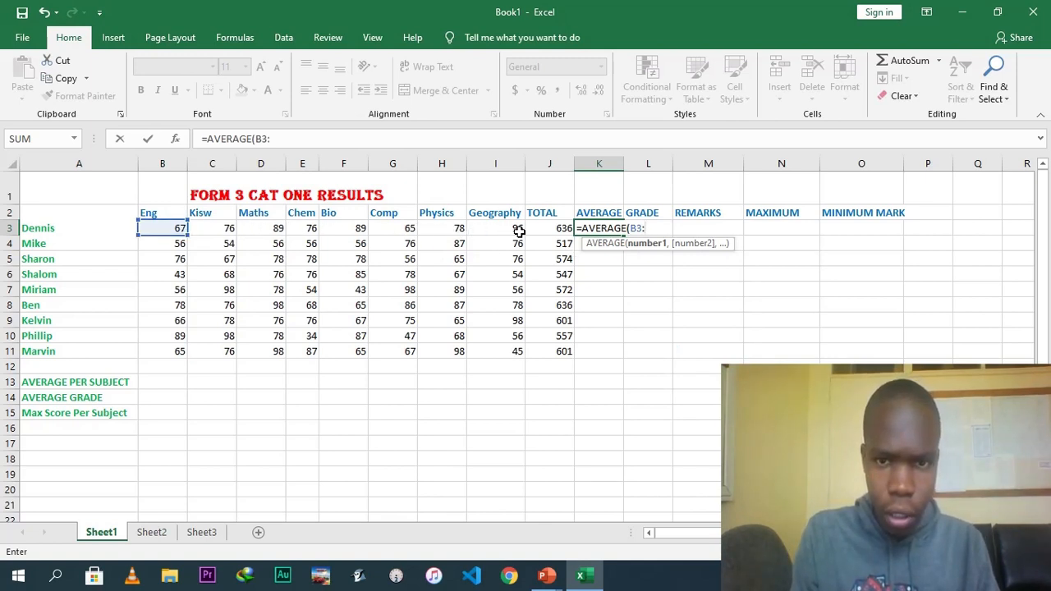
text(:)
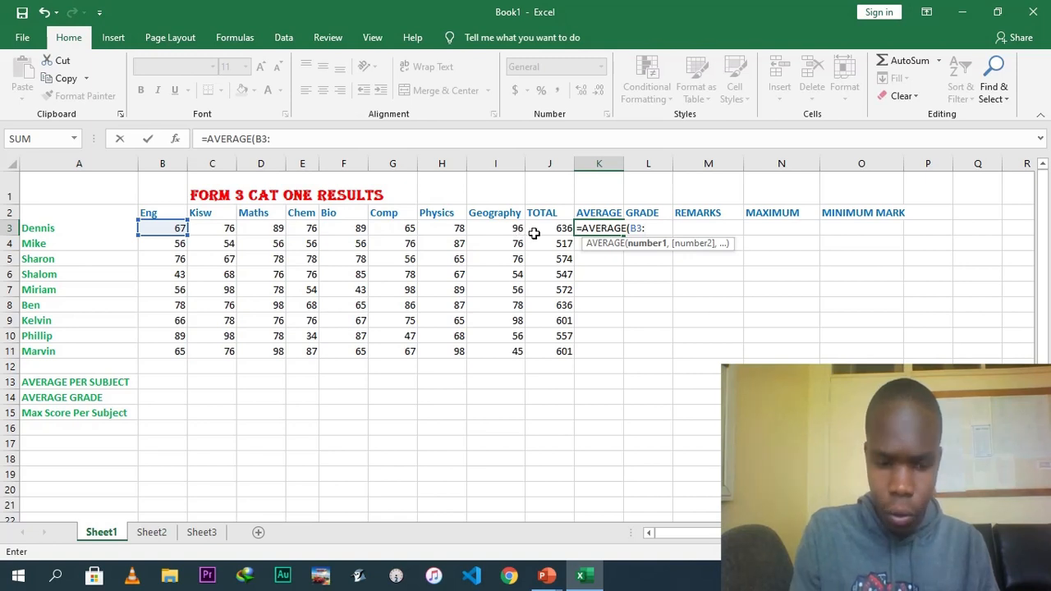
text(I3)
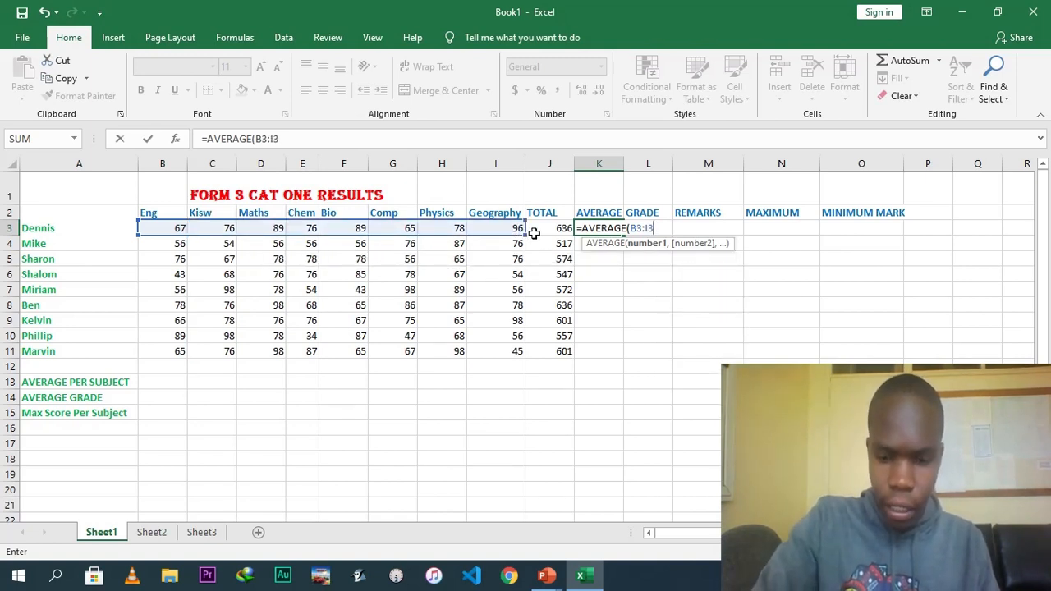
text())
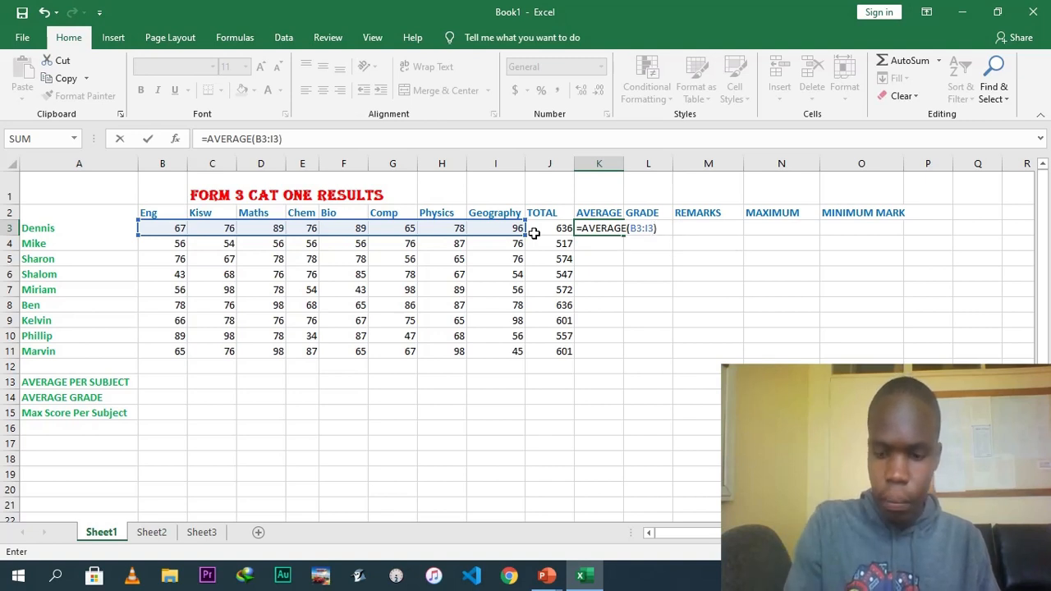
key(Return)
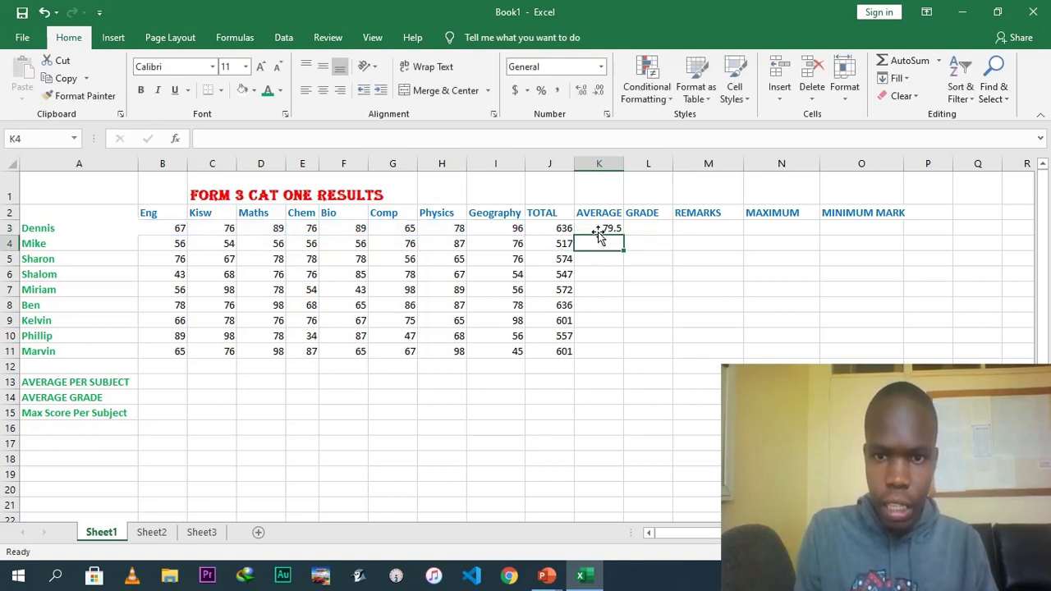
Fill the average formula down column K through row 11.
click(599, 233)
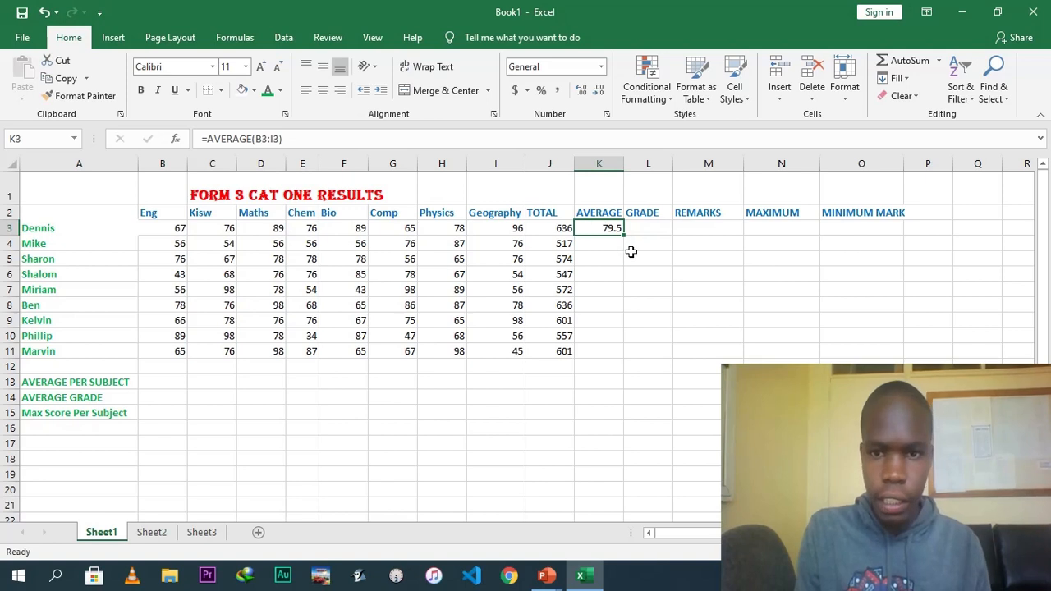
click(609, 247)
click(609, 261)
click(608, 289)
click(614, 231)
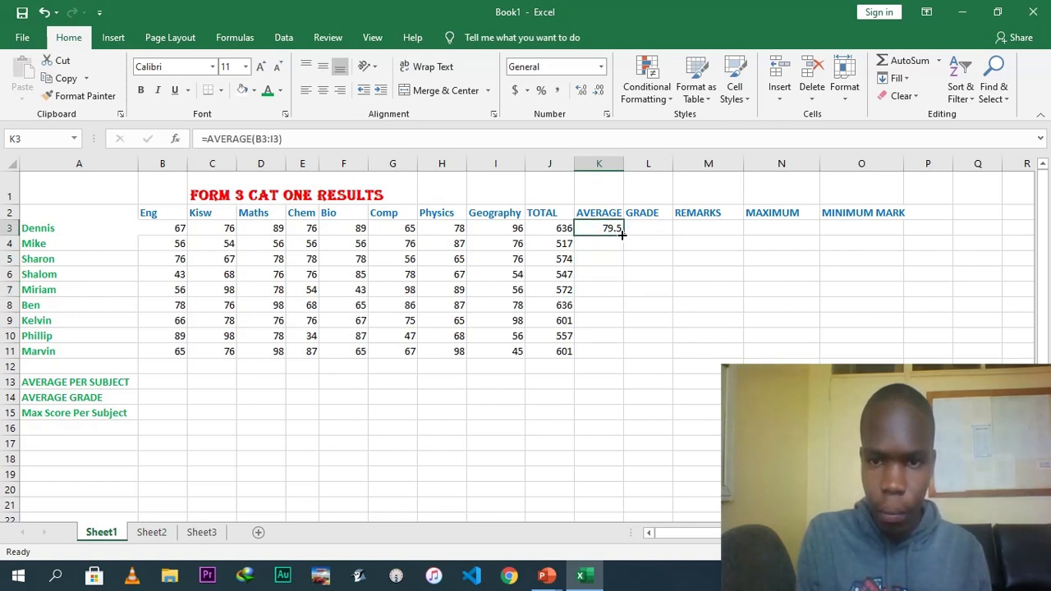
drag(623, 232, 616, 360)
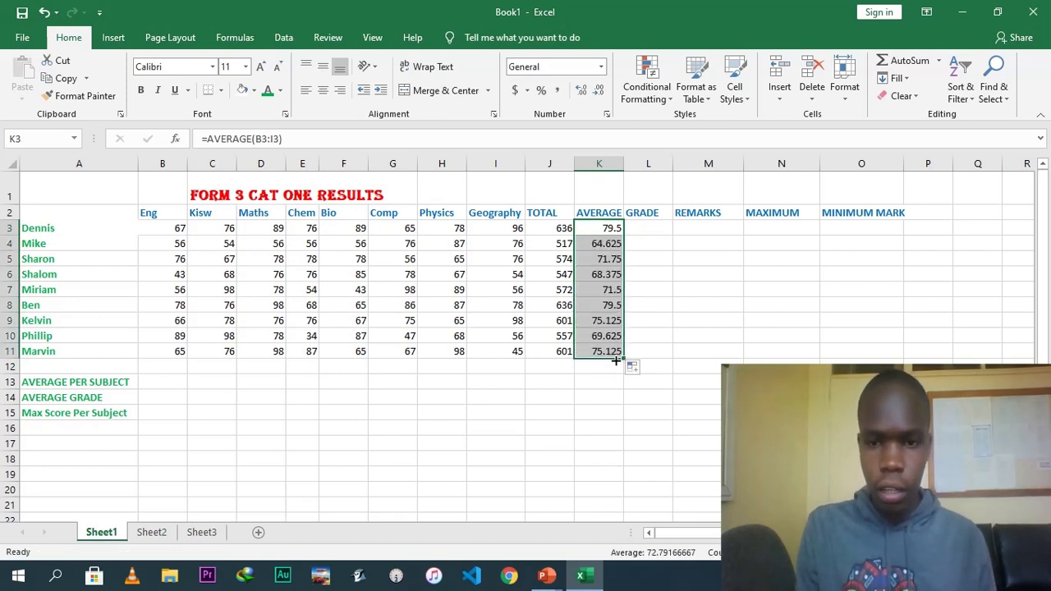
Enter the formula =MAX(B3:I3) in N3 for Dennis's highest mark.
click(645, 226)
click(694, 225)
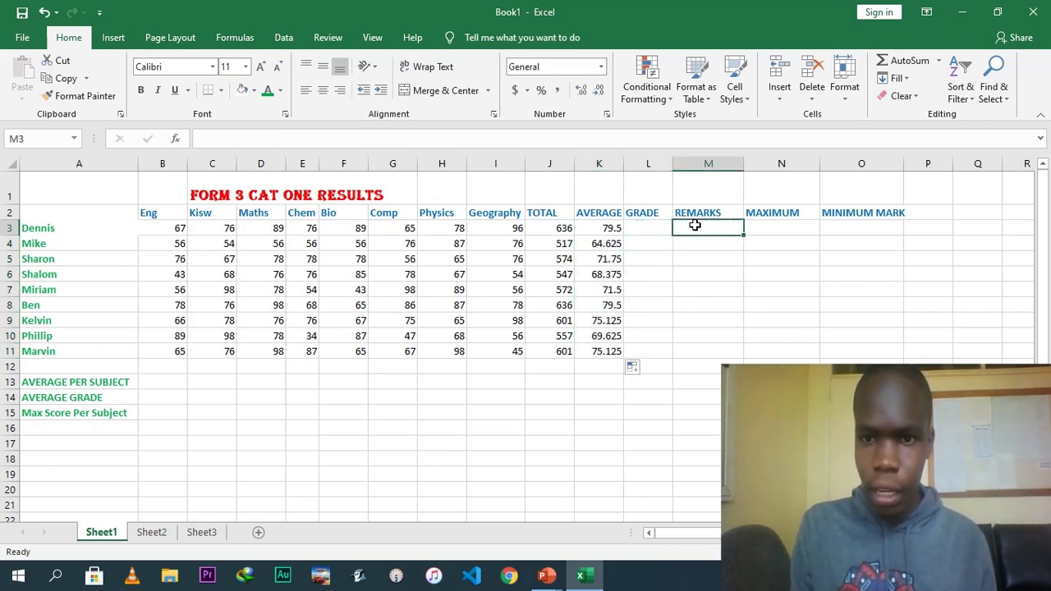
click(783, 228)
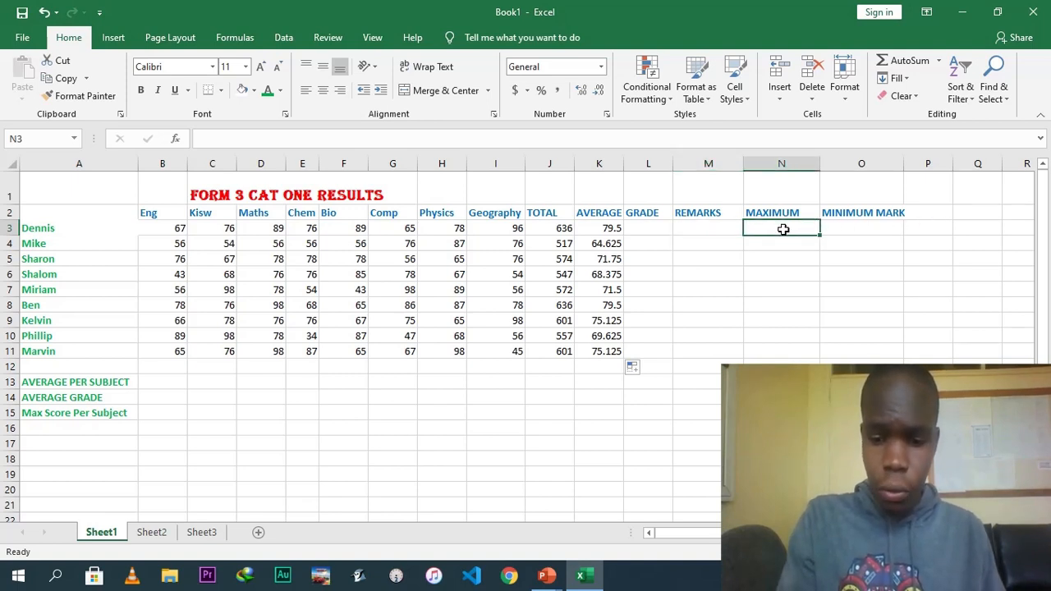
text(=MA)
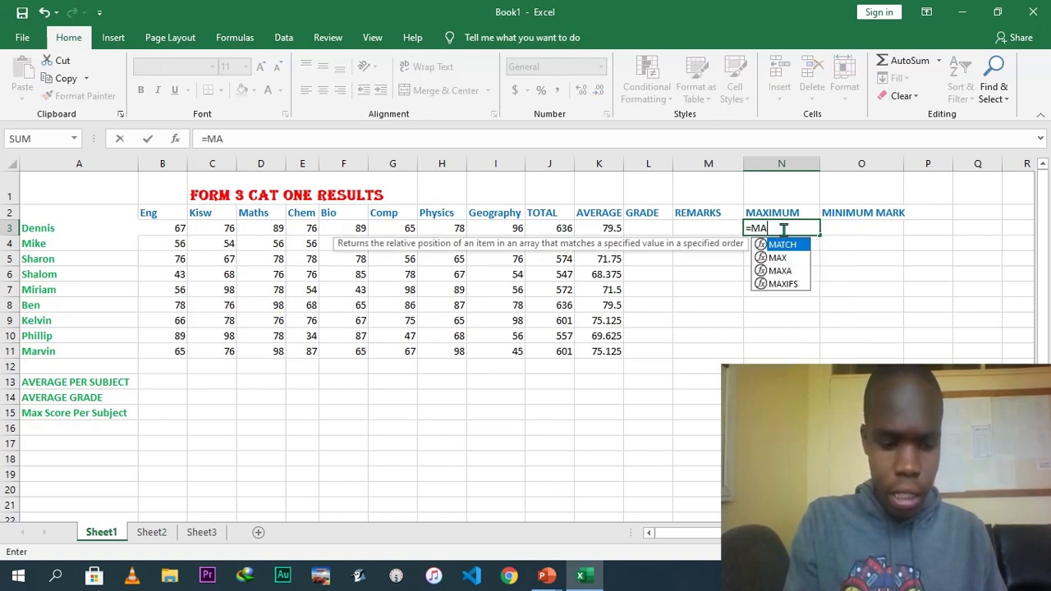
text(X)
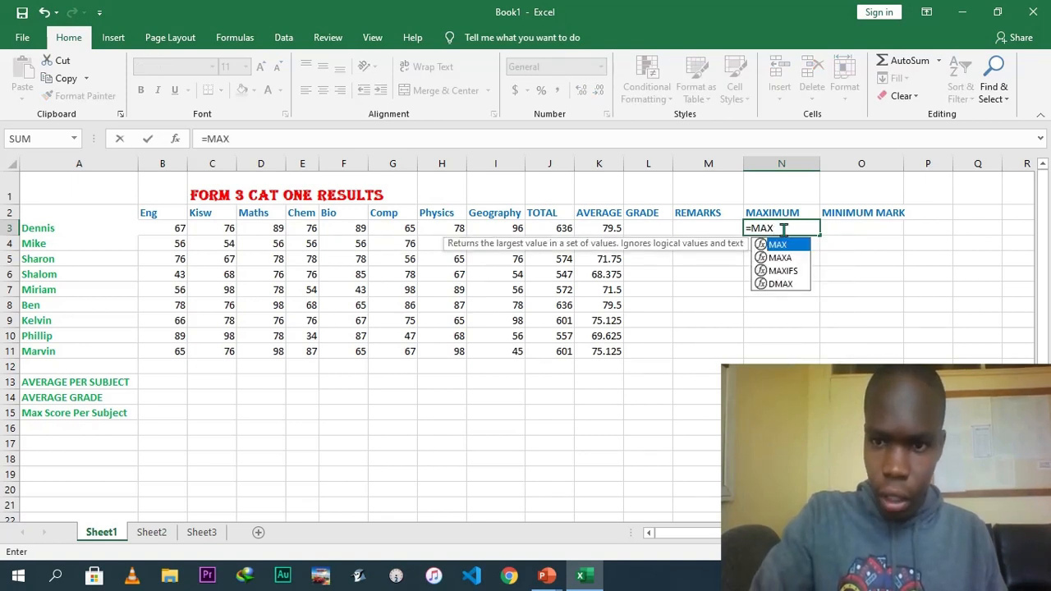
text(()
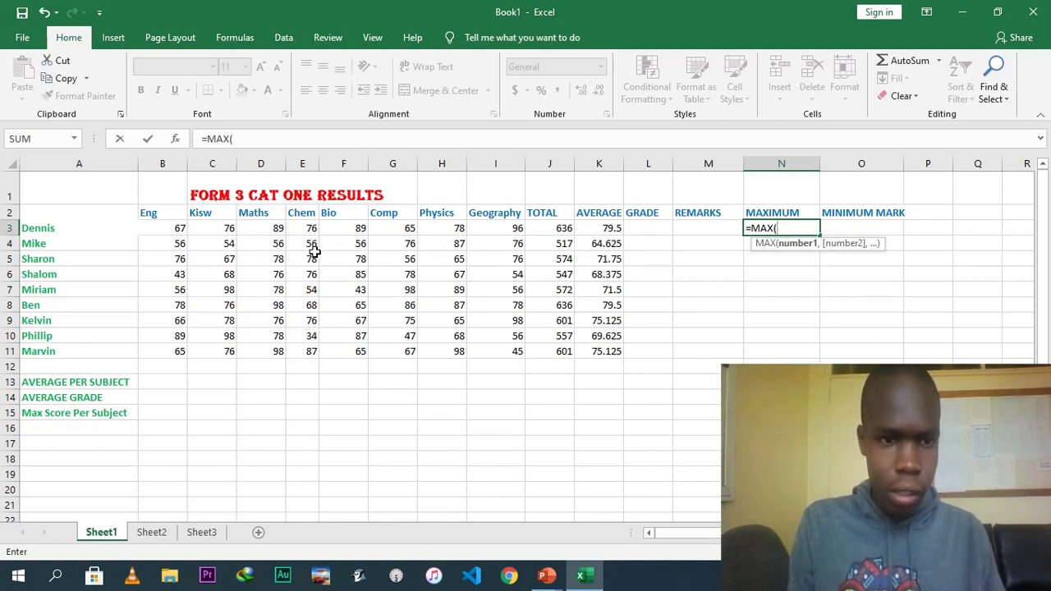
click(169, 228)
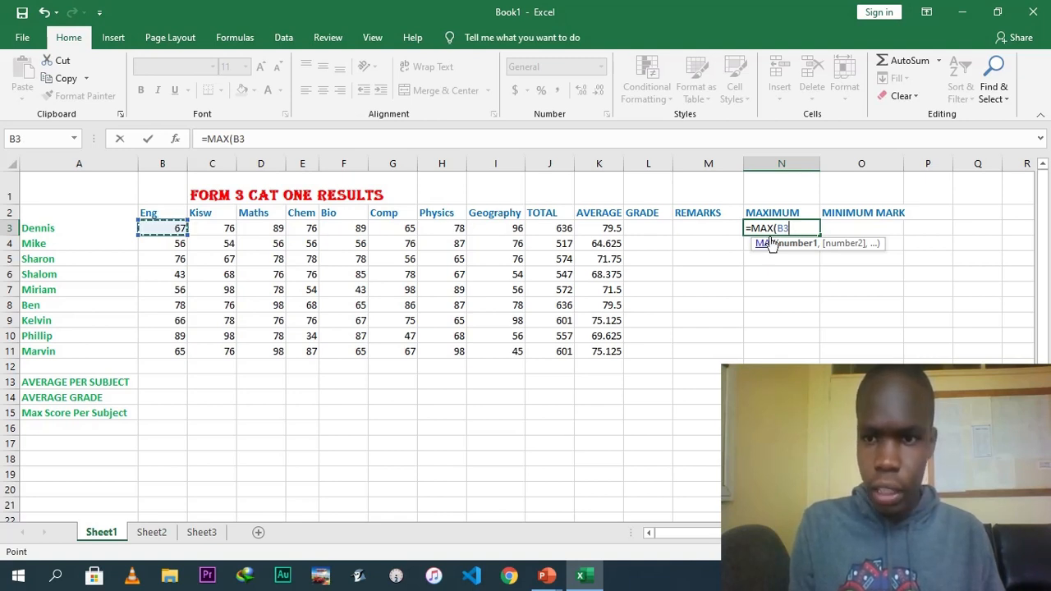
click(795, 228)
text(:)
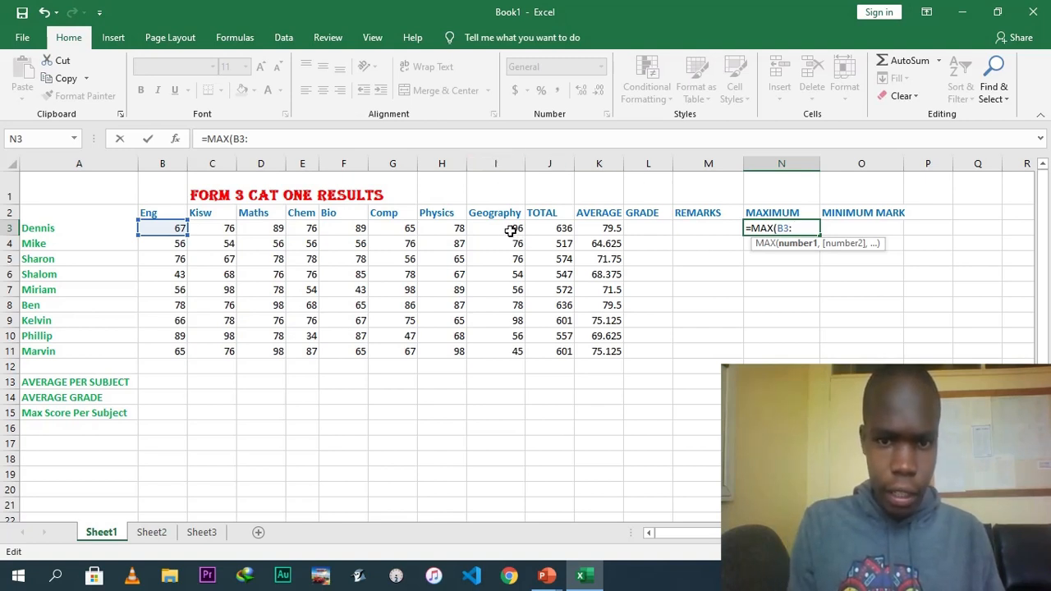
text(I3))
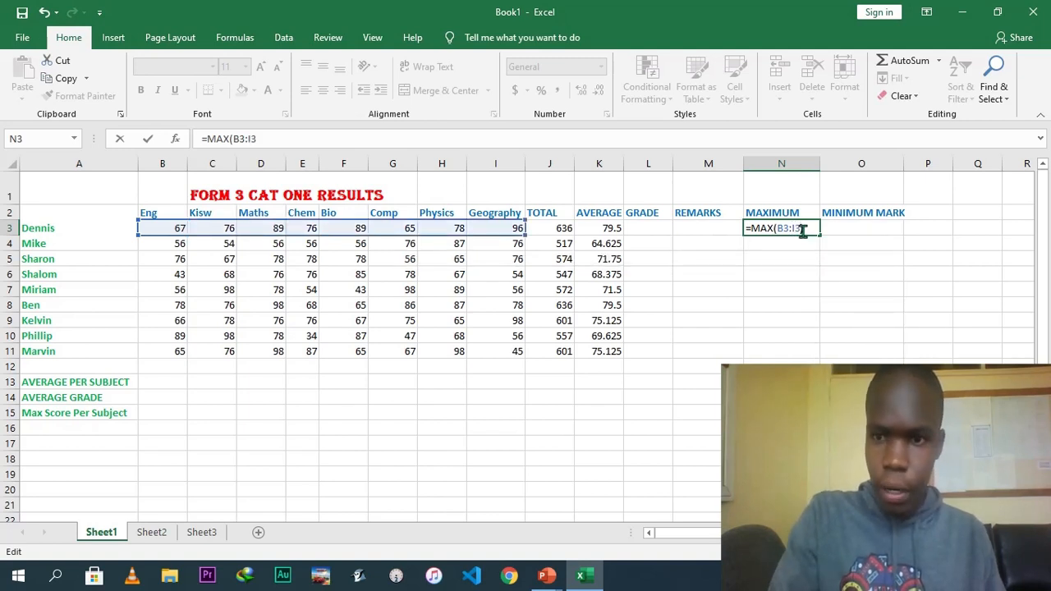
key(ctrl+Return)
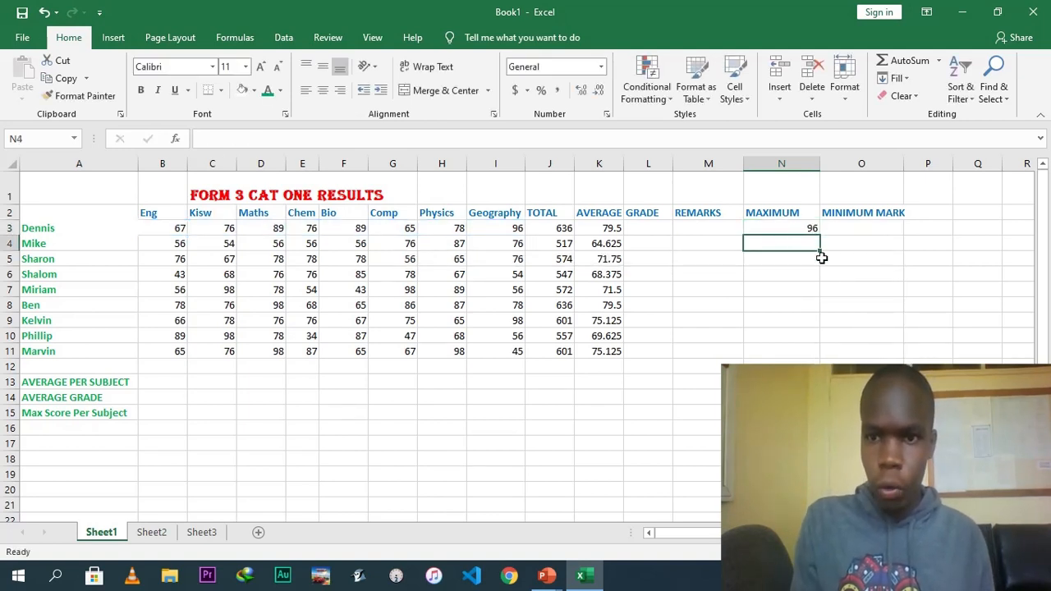
Fill the maximum formula down column N through row 11.
click(807, 229)
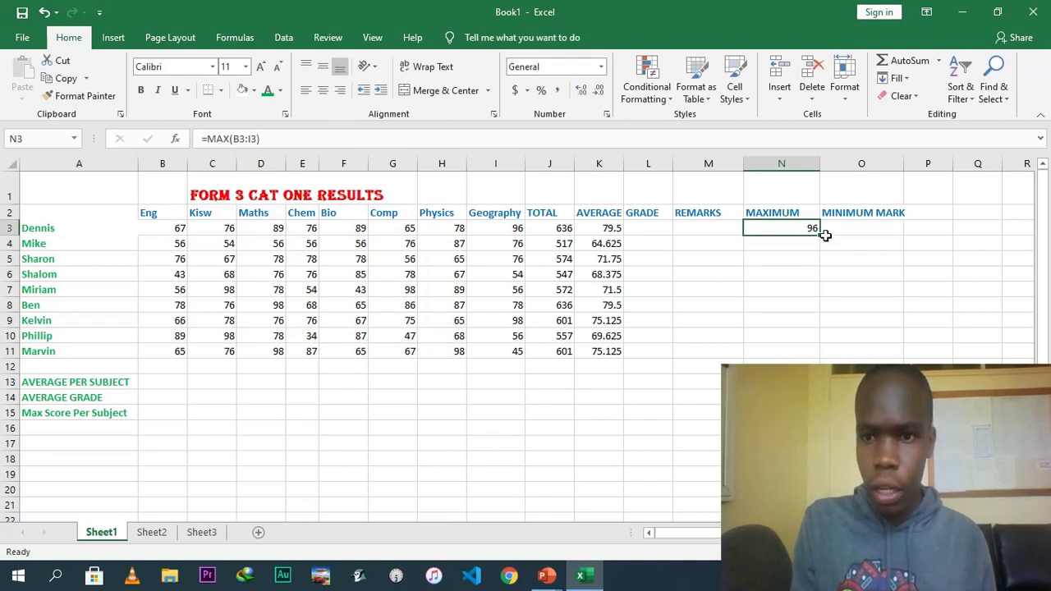
drag(818, 234, 817, 359)
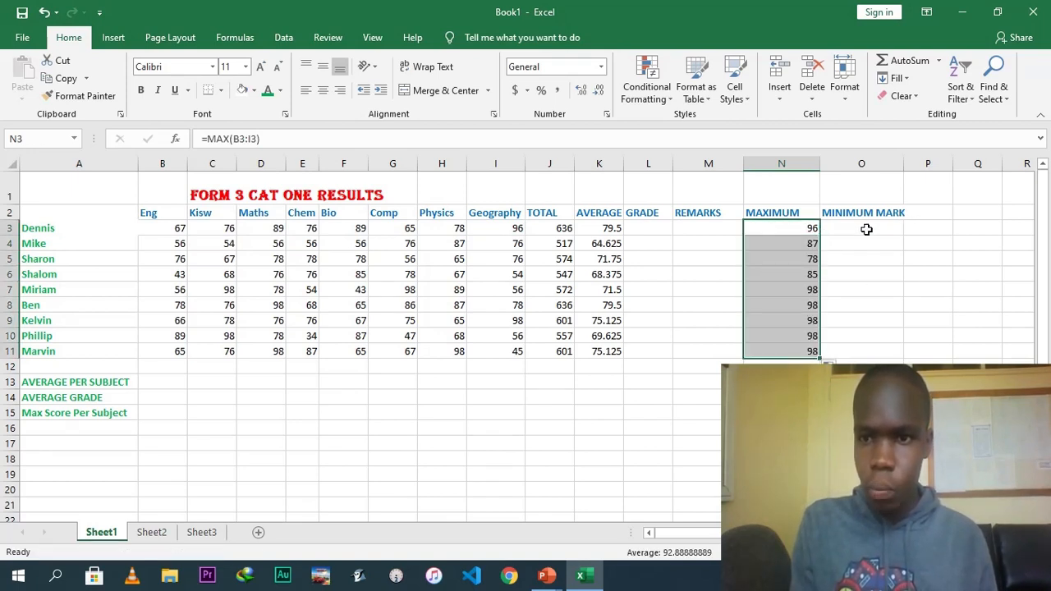
Enter the formula =MIN(B3:I3) in O3 for Dennis's lowest mark.
click(865, 229)
text(=)
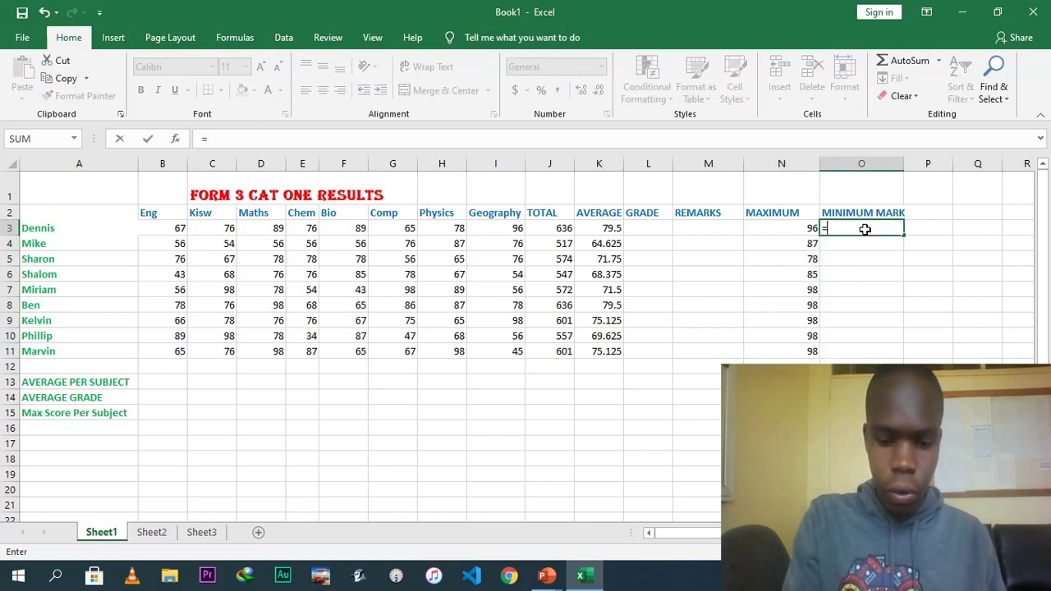
text(MIN()
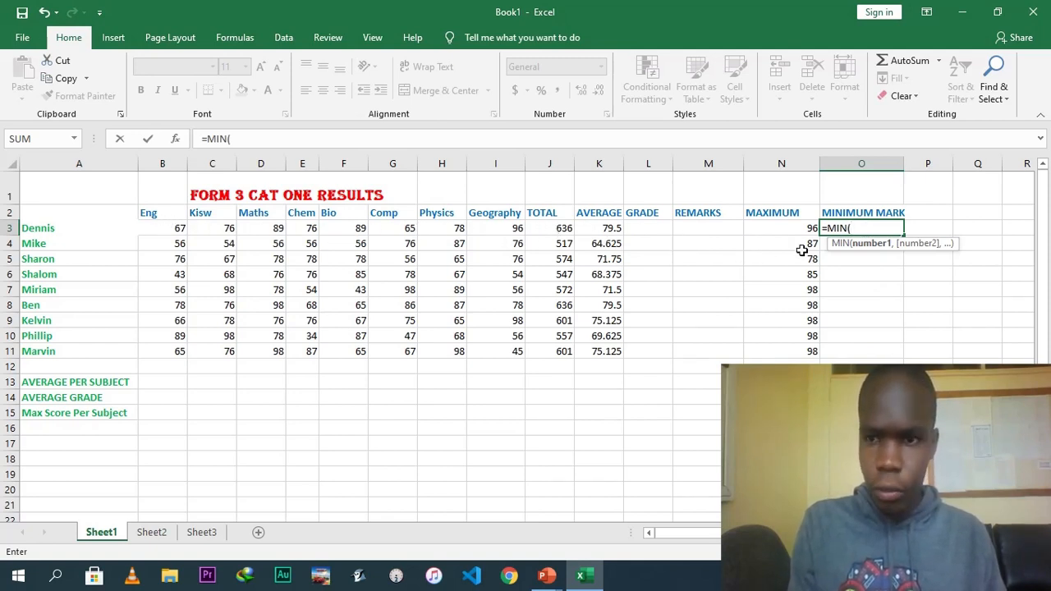
text(B3)
text(:)
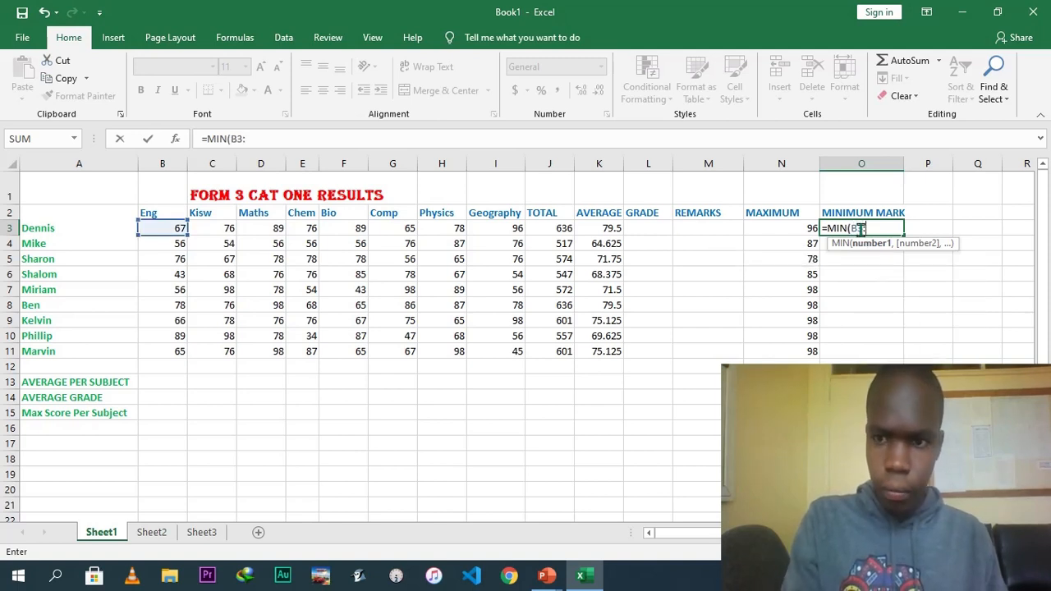
text(I3))
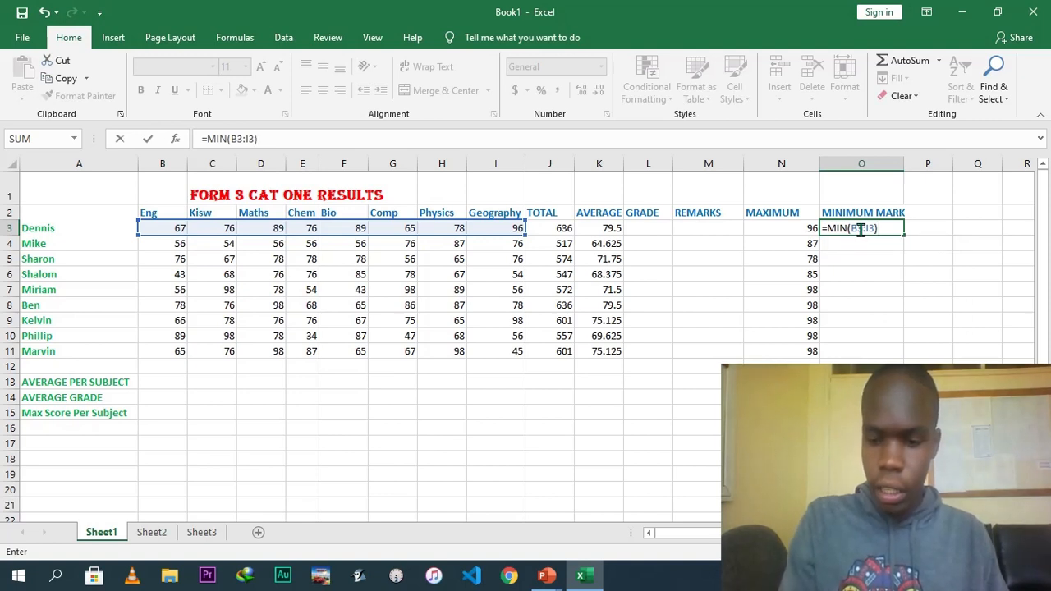
key(Return)
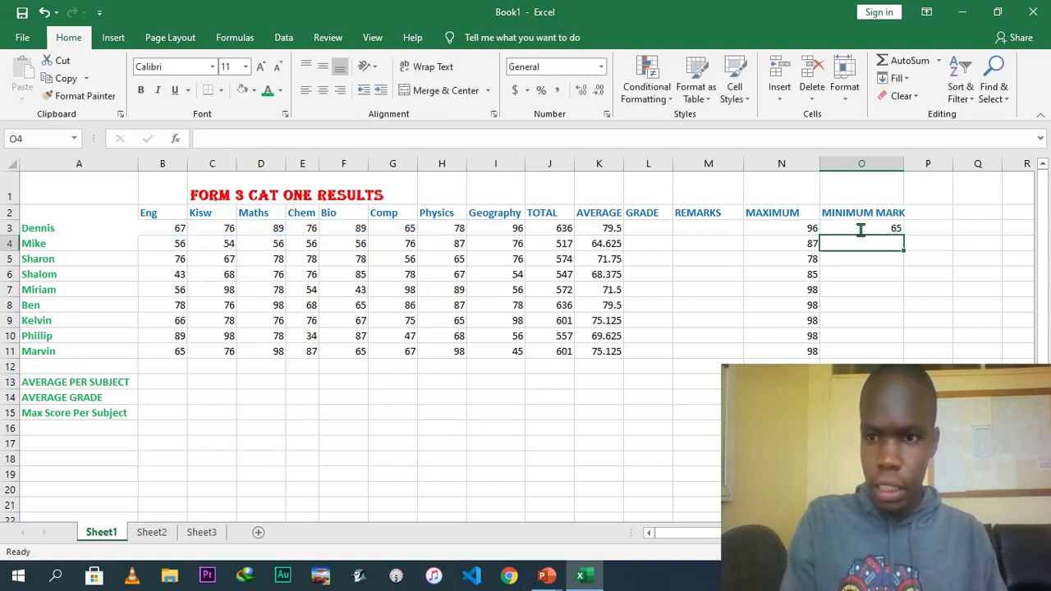
Fill the minimum formula down column O through row 11 for all students.
click(877, 228)
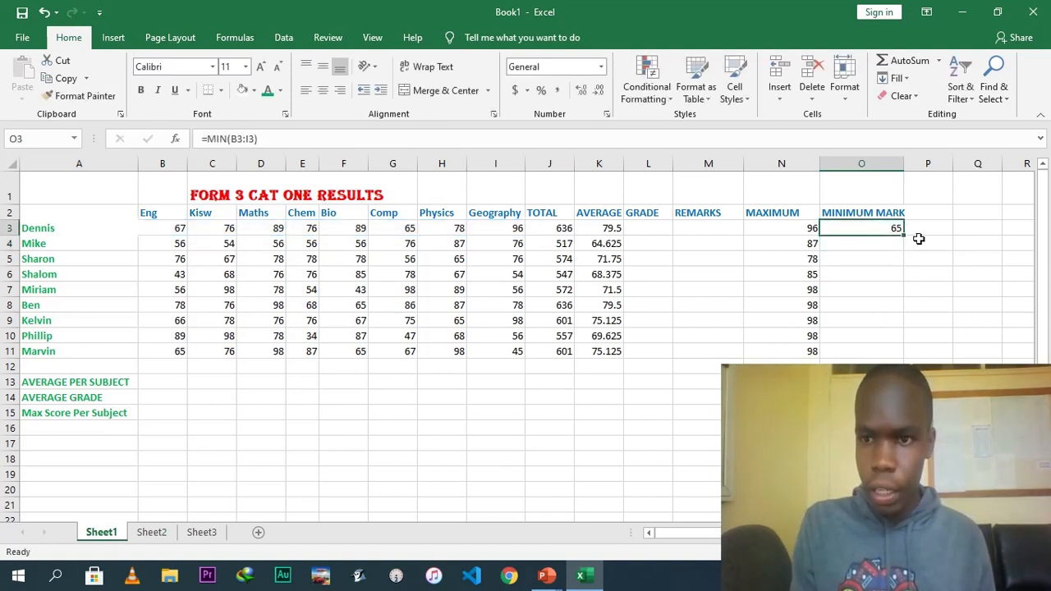
drag(903, 234, 897, 354)
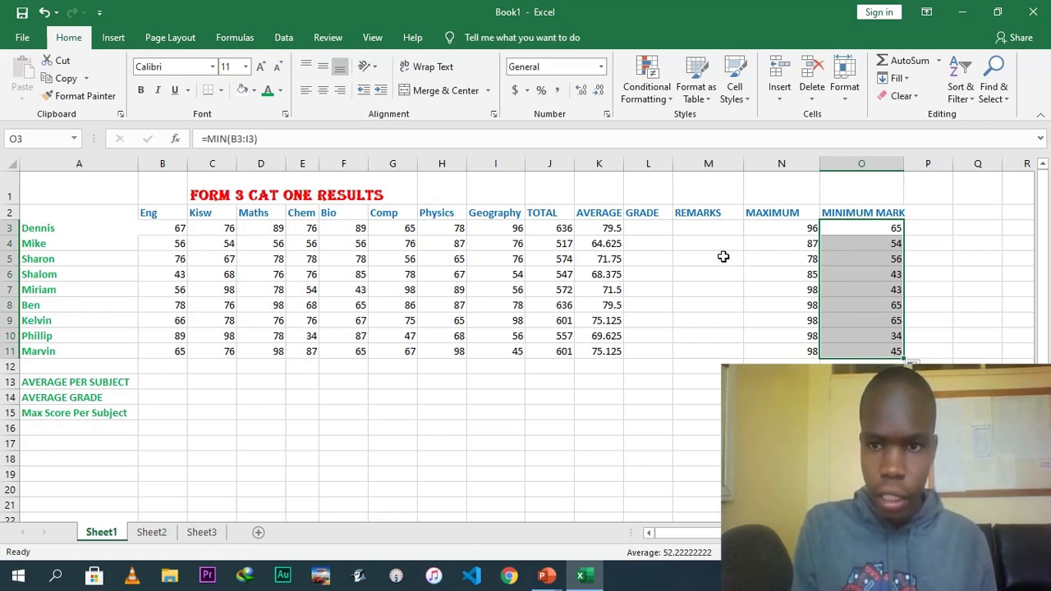
click(698, 231)
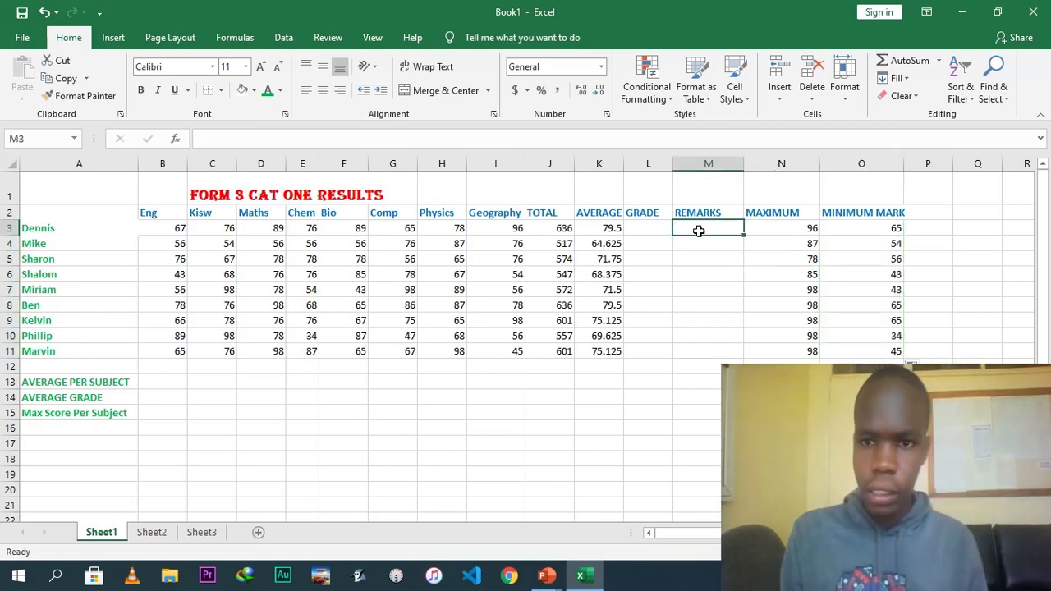
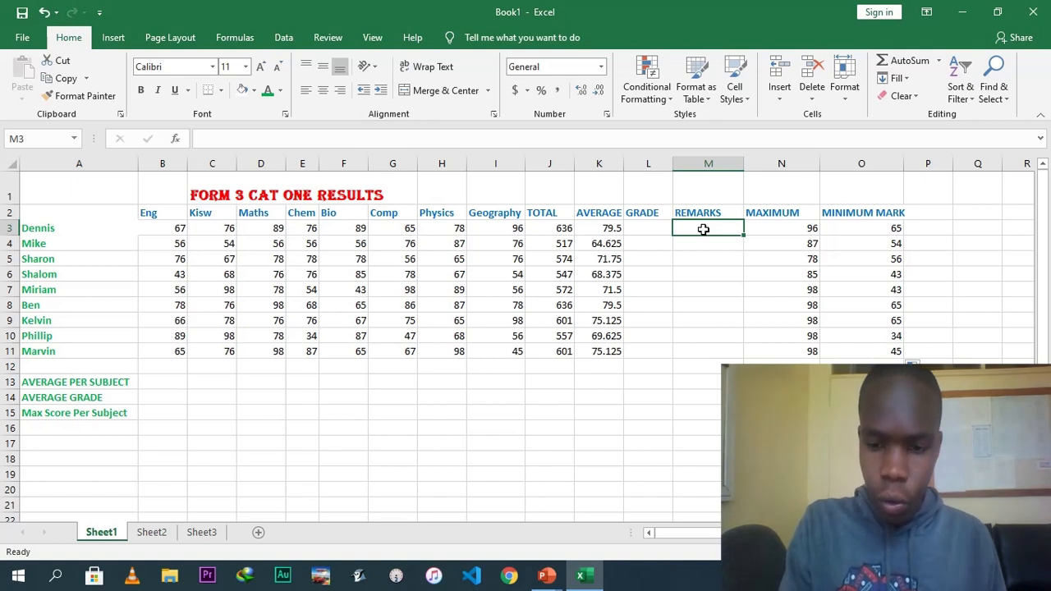
Enter the formula =IF(K3>50,"PASS","FAIL") in M3 for Dennis's remark.
text(=IF)
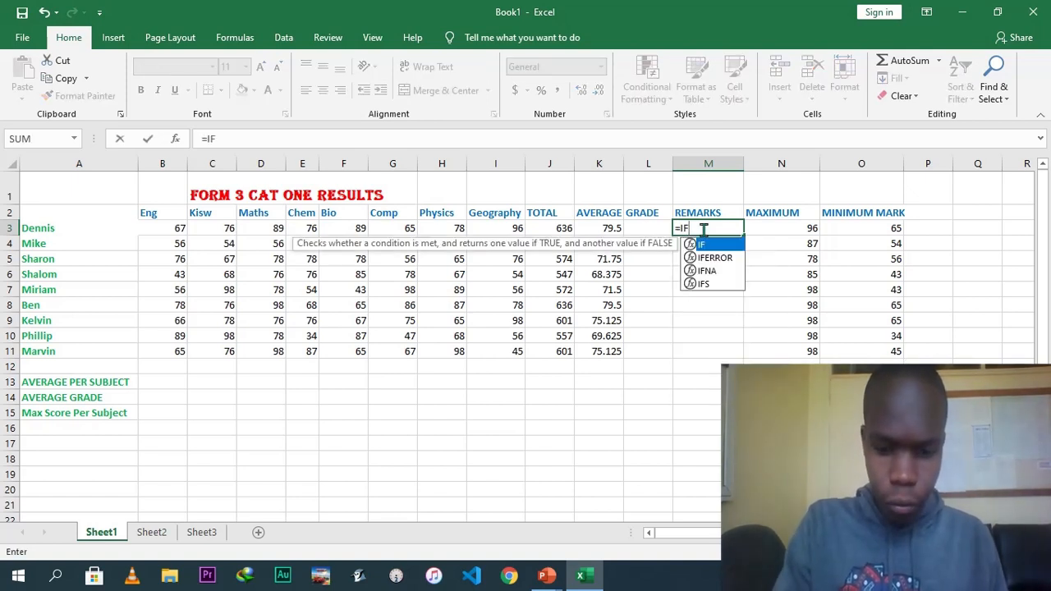
text([)
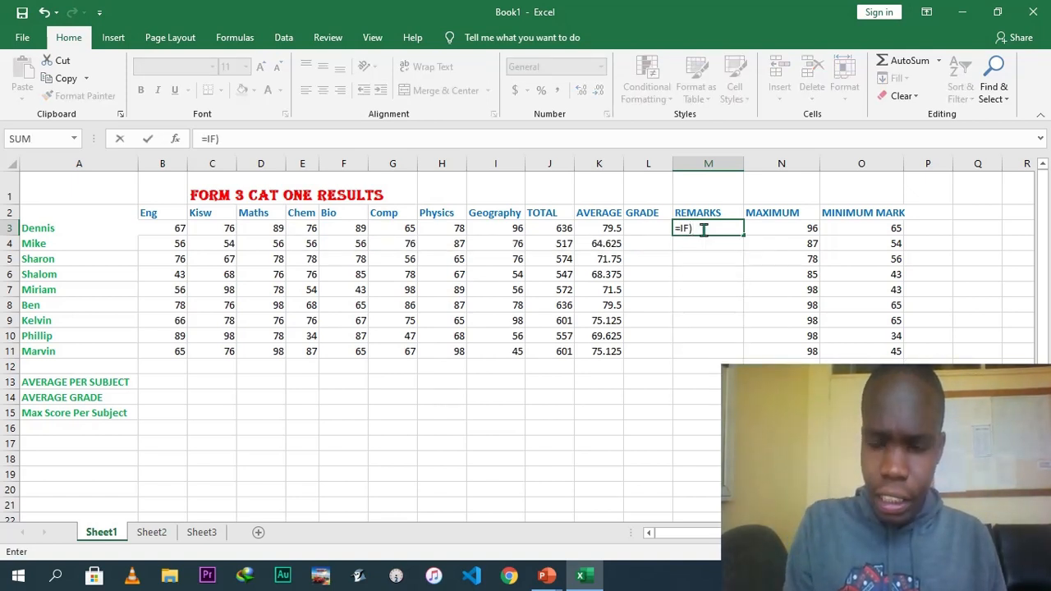
key(BackSpace)
text(()
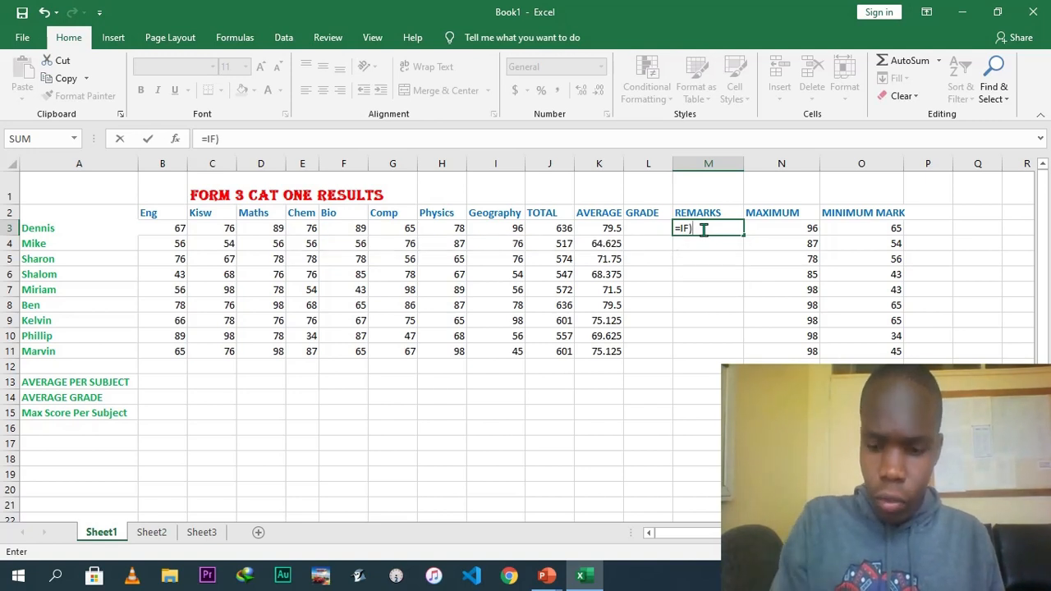
key(BackSpace)
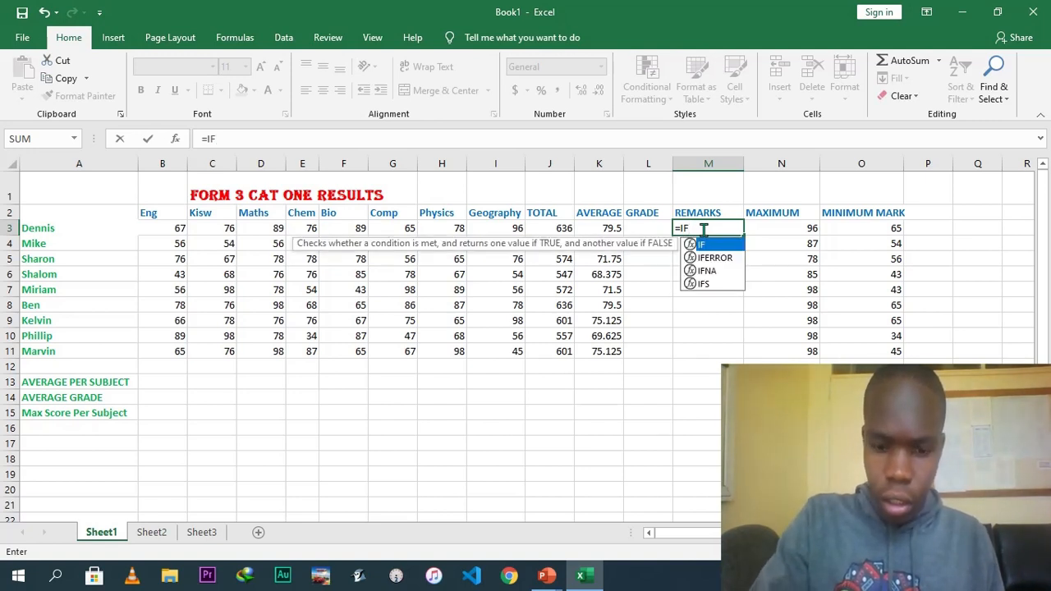
text(()
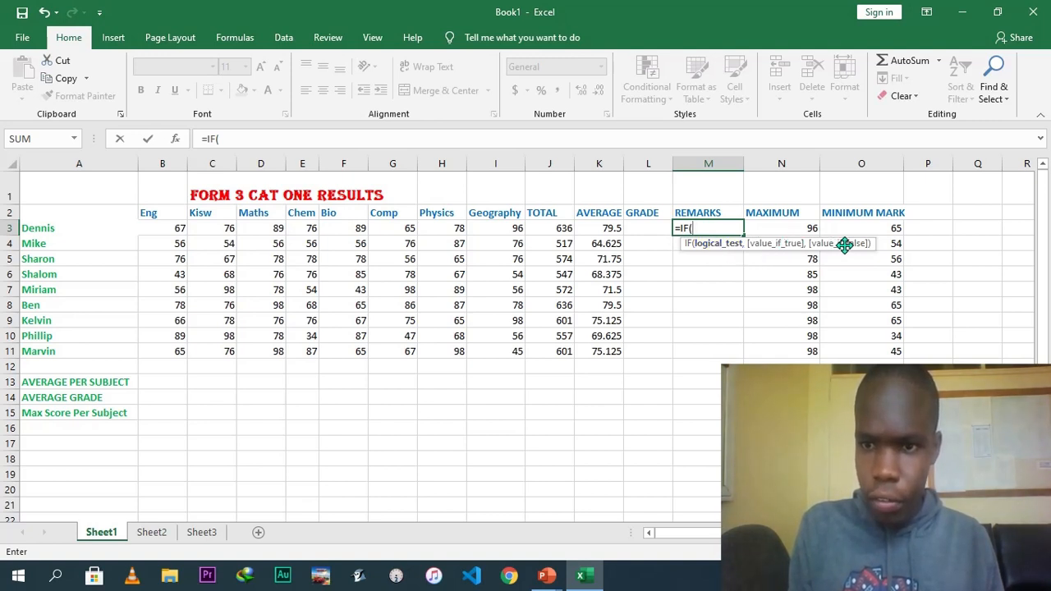
click(702, 228)
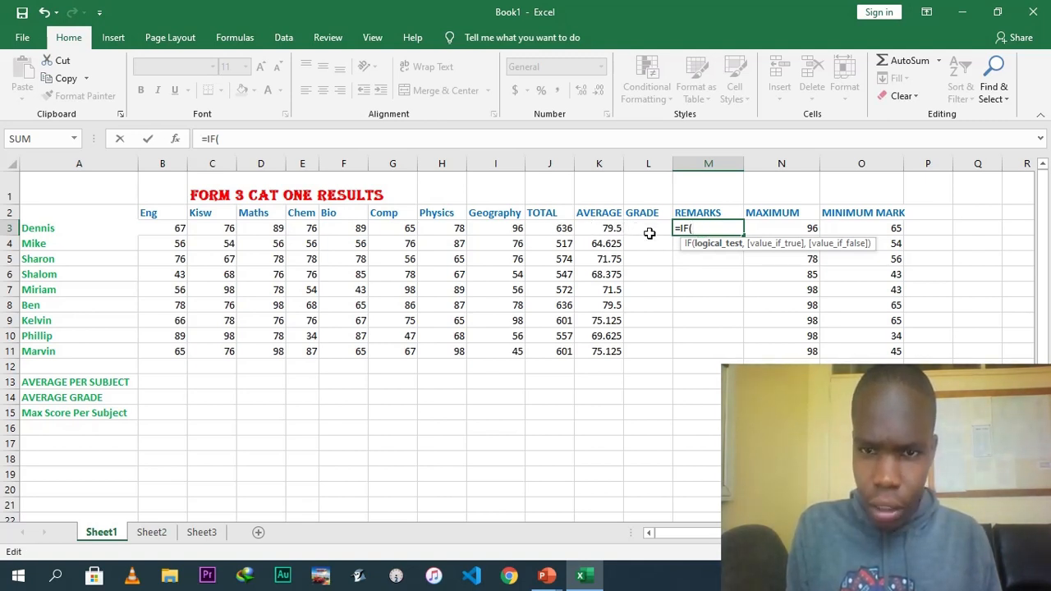
click(603, 231)
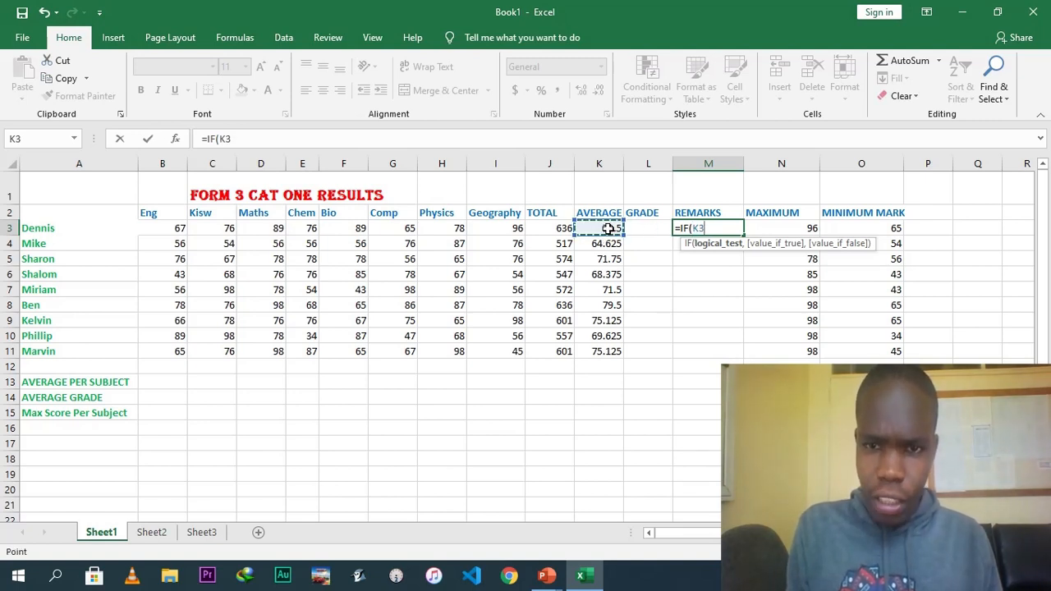
text(>)
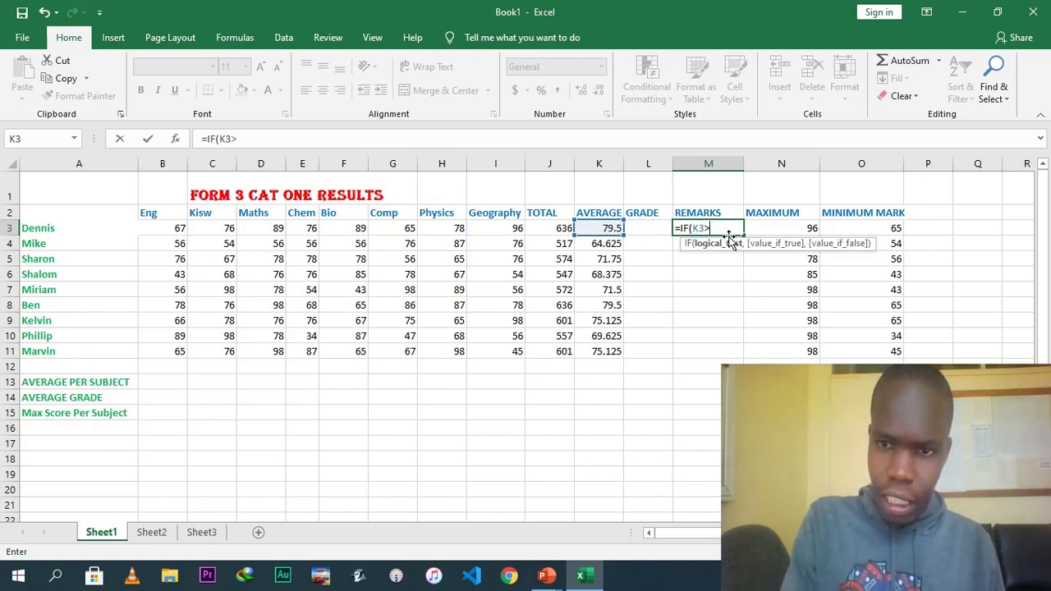
text(50)
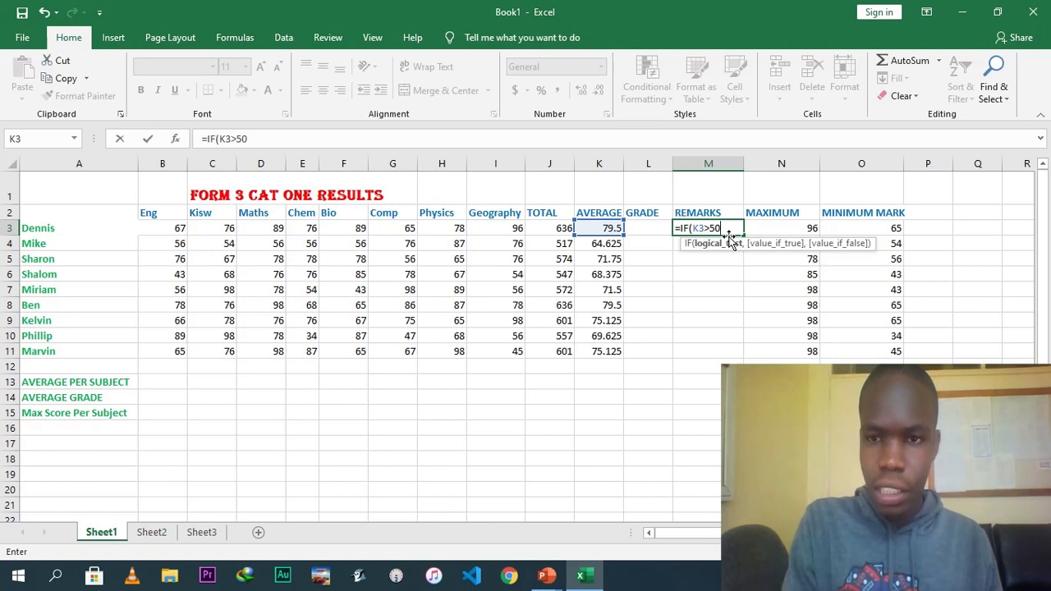
text(,)
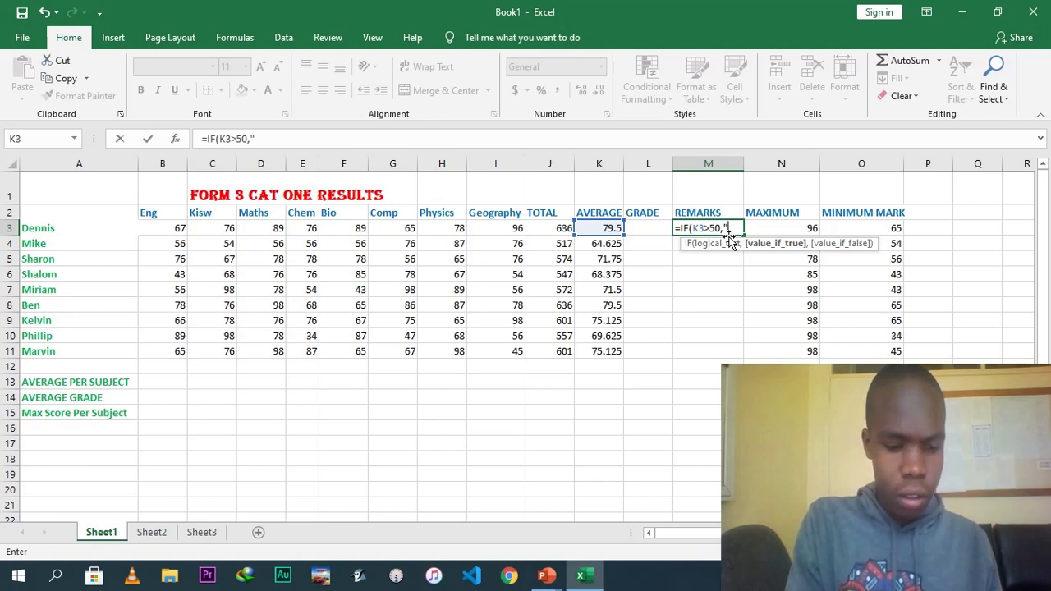
text("P)
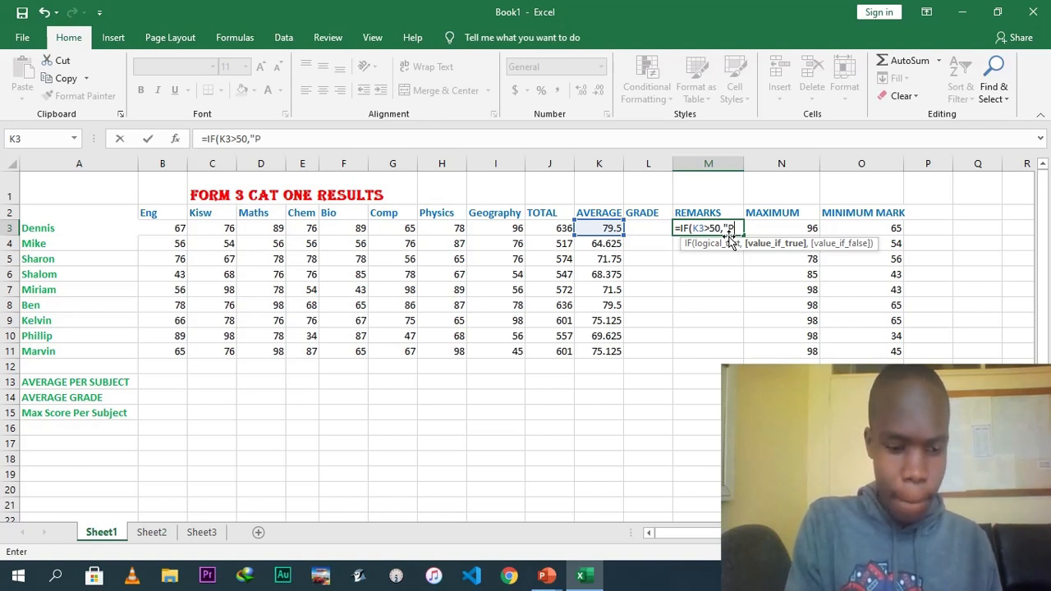
text(ASS")
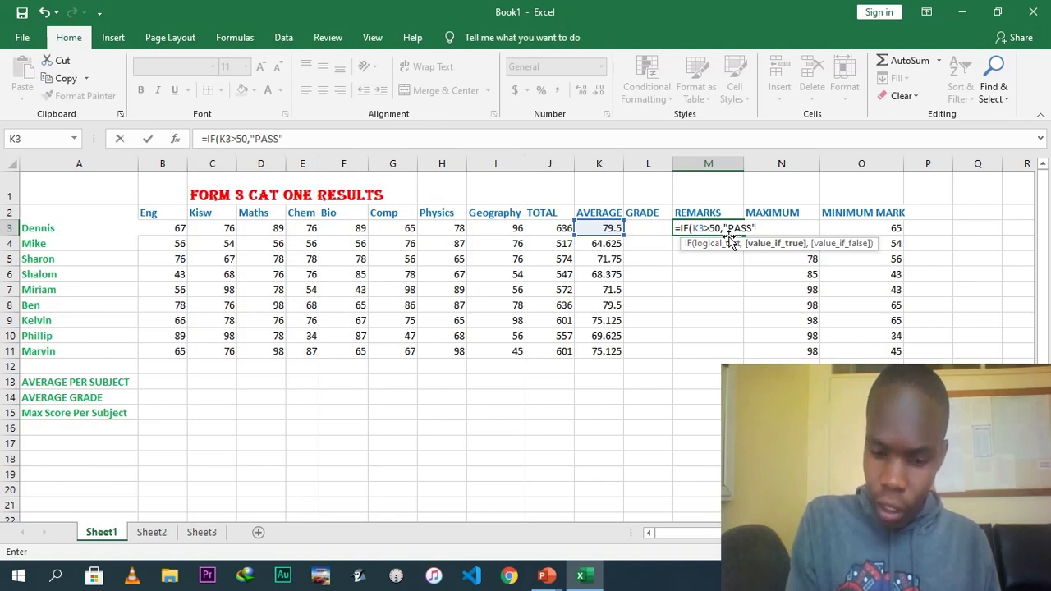
text(,)
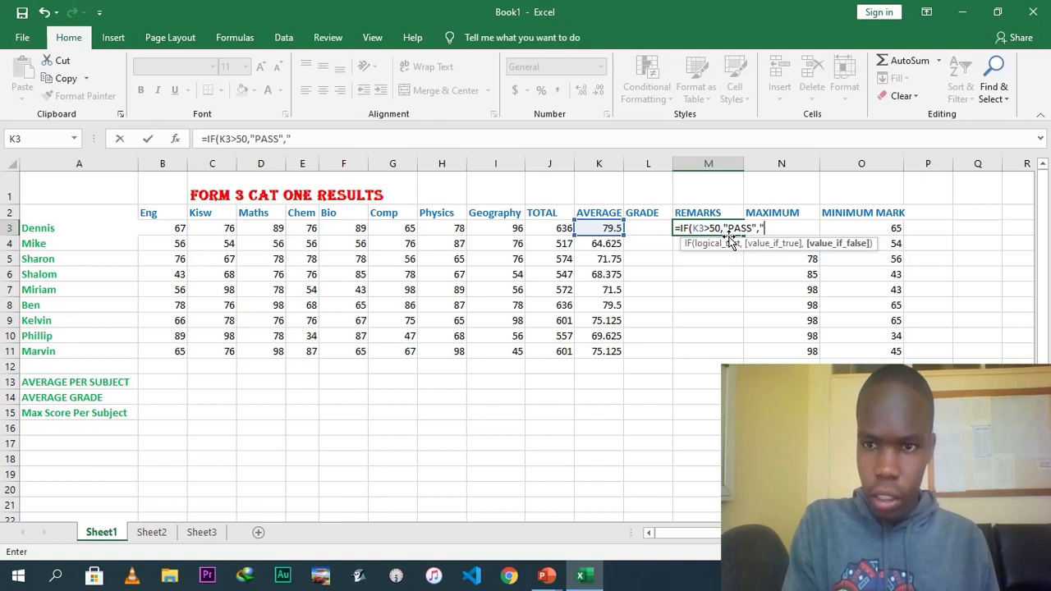
text("FAIL")
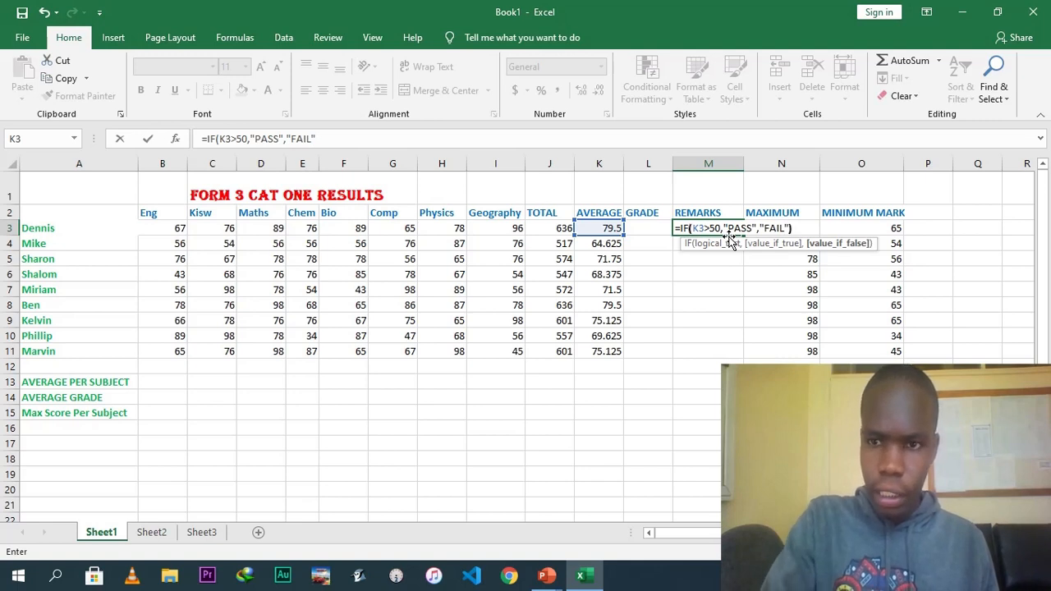
text())
key(Return)
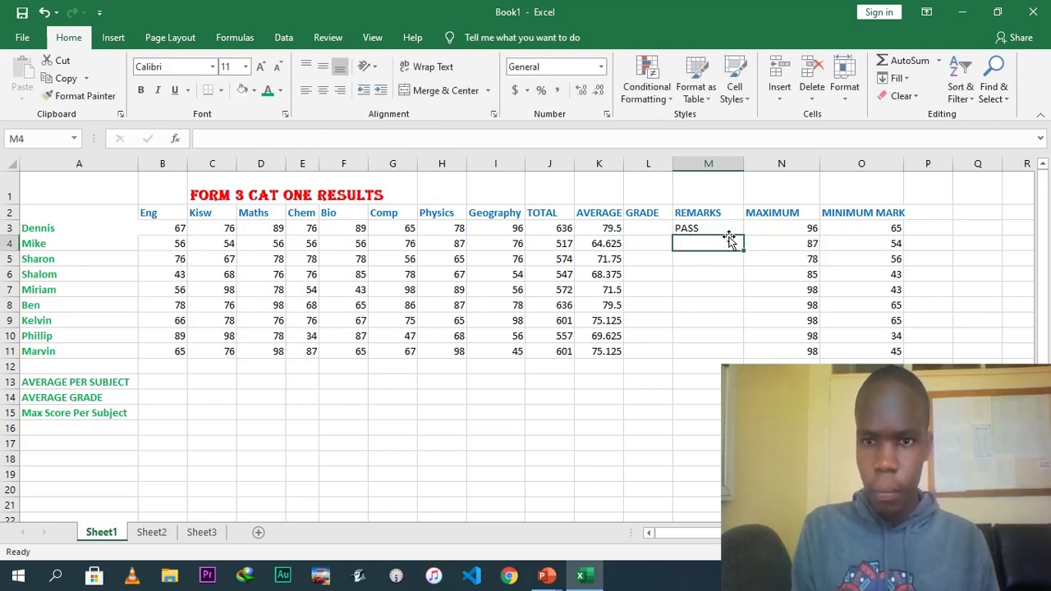
Fill the remarks formula down column M through row 11 for all students.
click(723, 228)
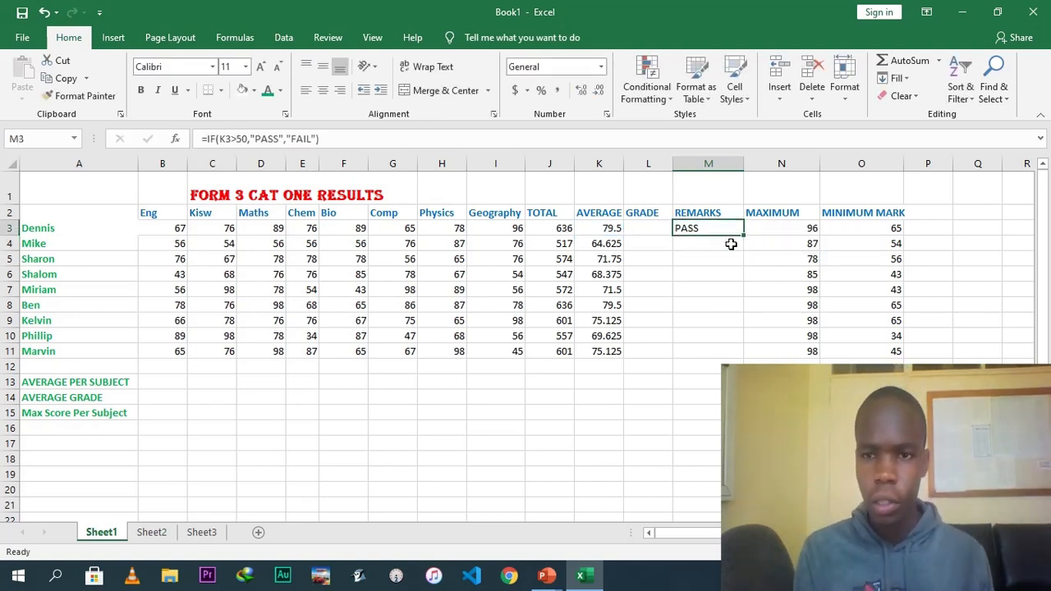
drag(744, 234, 744, 357)
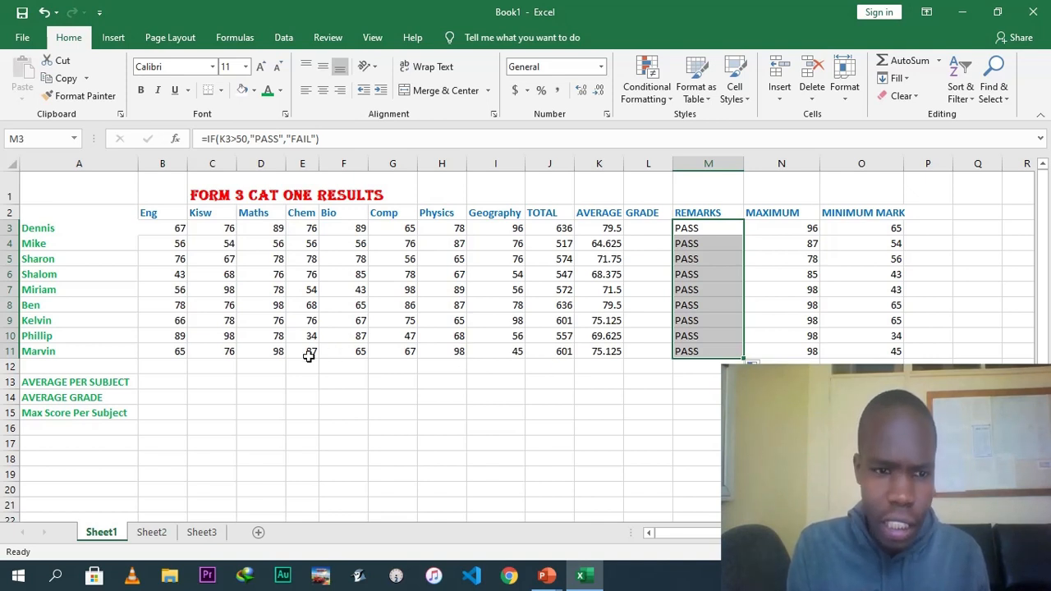
Change Marvin's marks in row 11 from Eng to Physics to 34, 45, 43, 42, 53, 32 and 56.
click(176, 350)
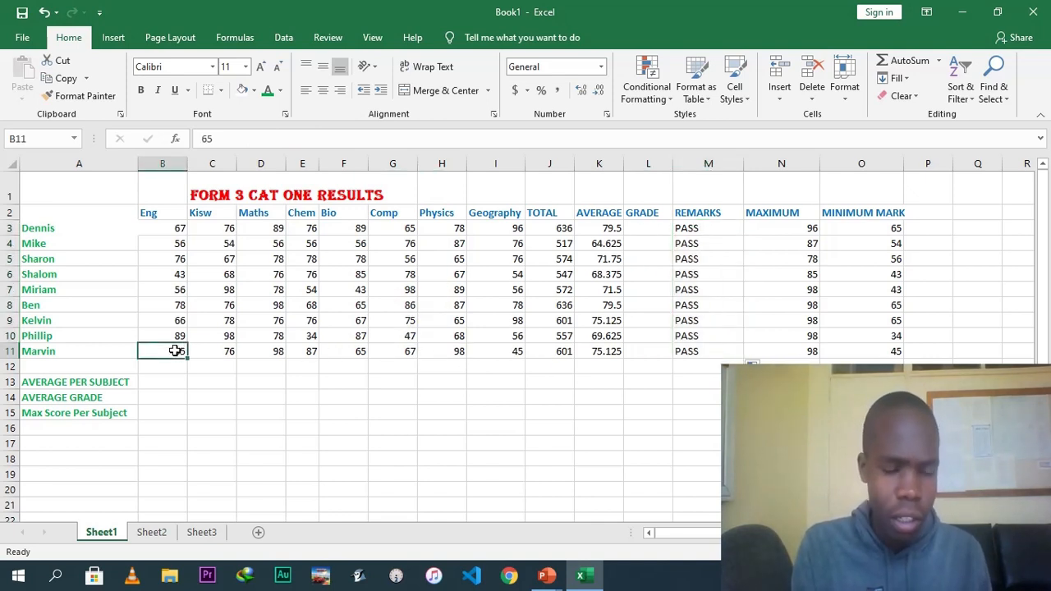
text(34)
key(Tab)
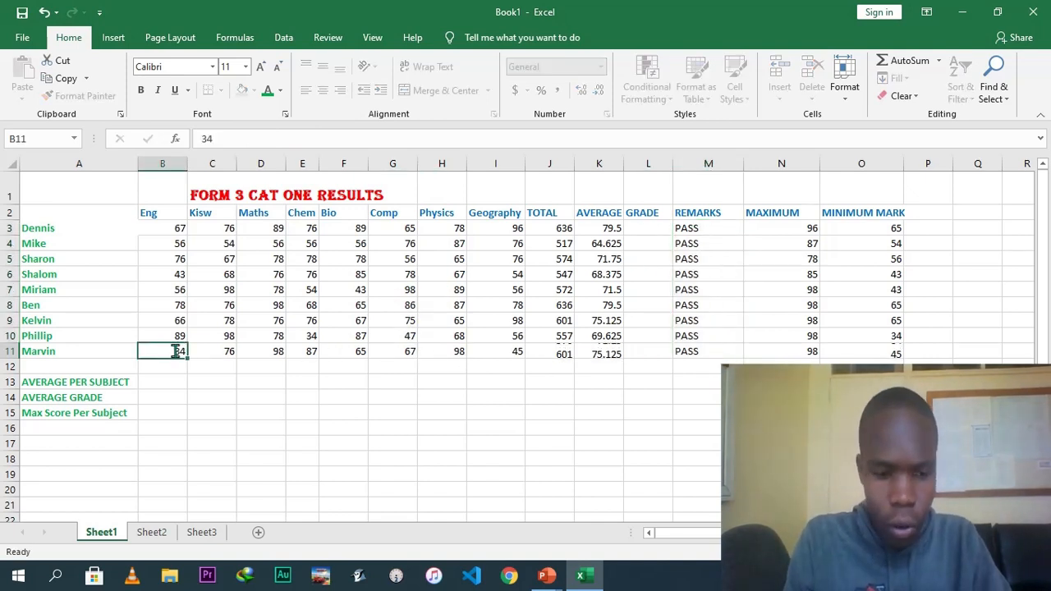
text(45)
key(Tab)
text(43)
key(Tab)
text(42)
key(Tab)
text(53)
key(Tab)
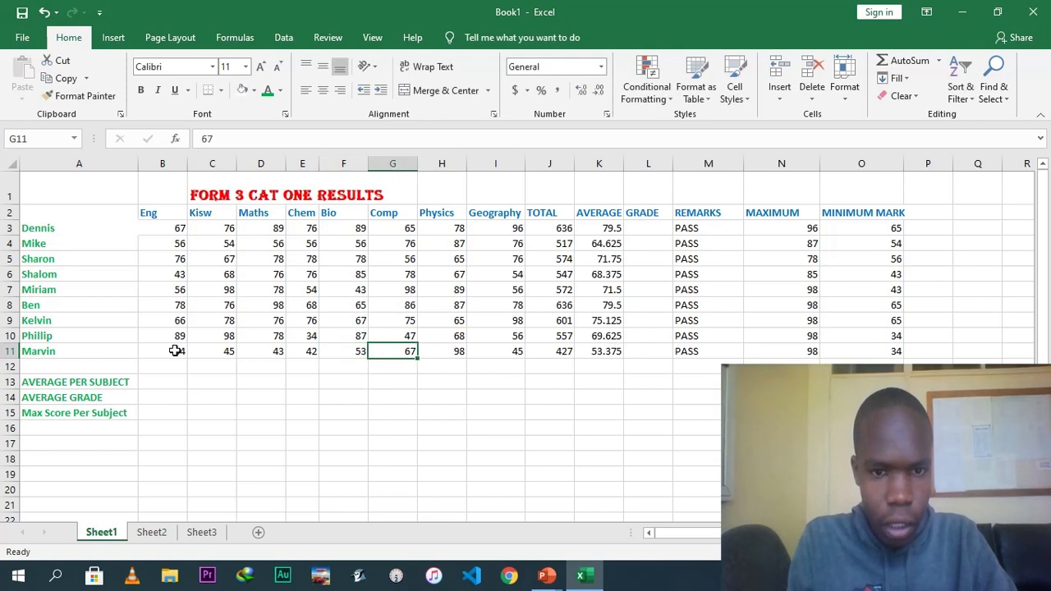
key(BackSpace)
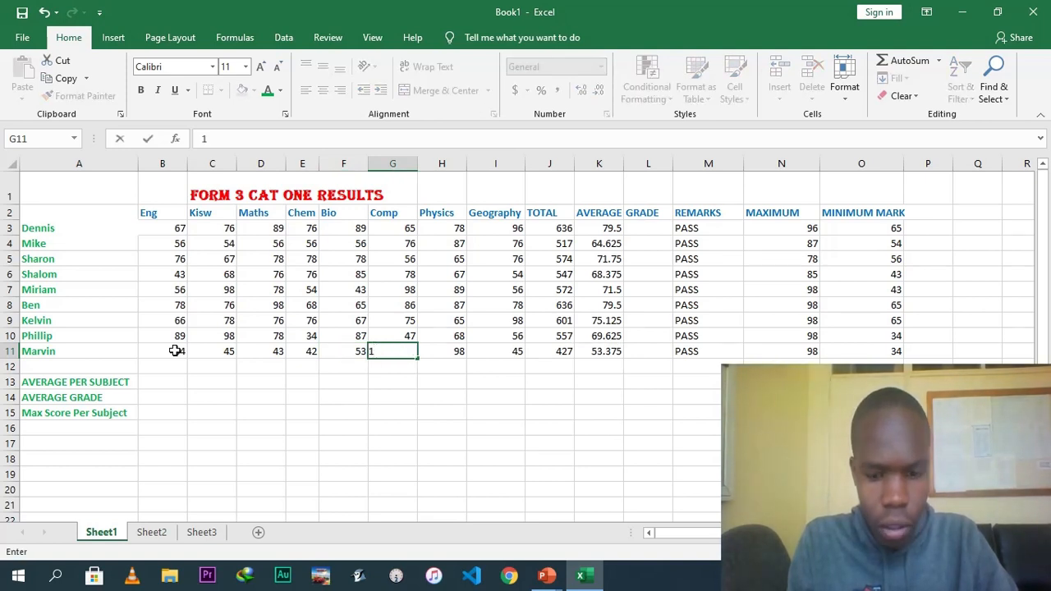
text(32)
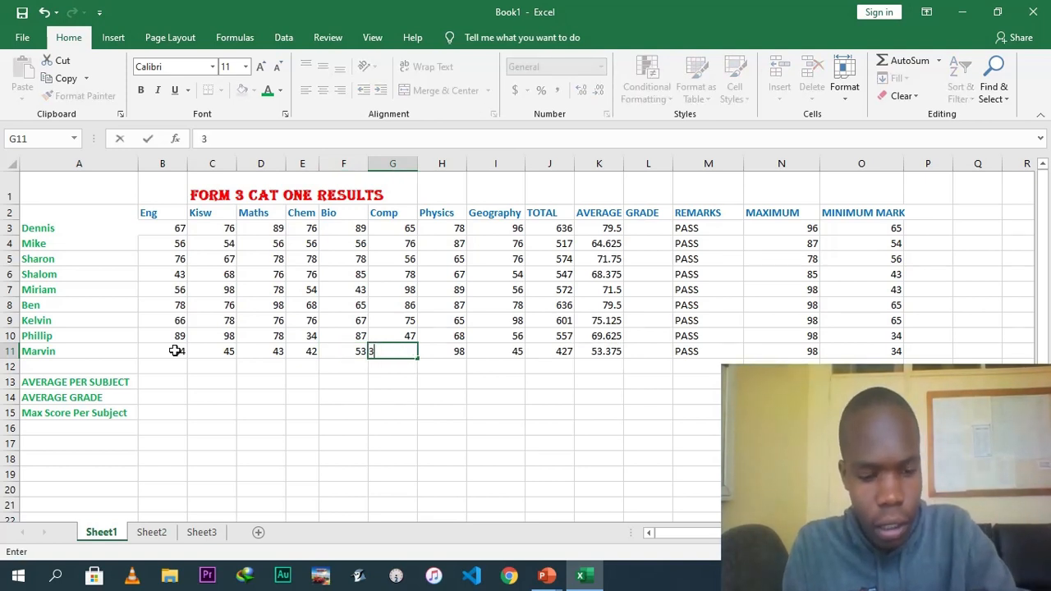
key(Tab)
text(56)
key(Tab)
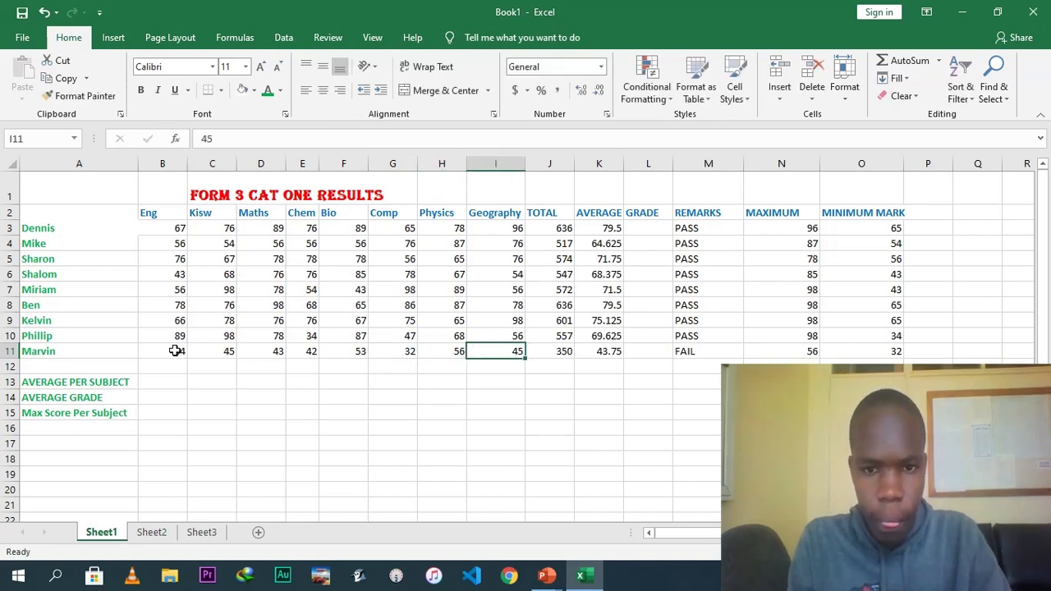
click(610, 353)
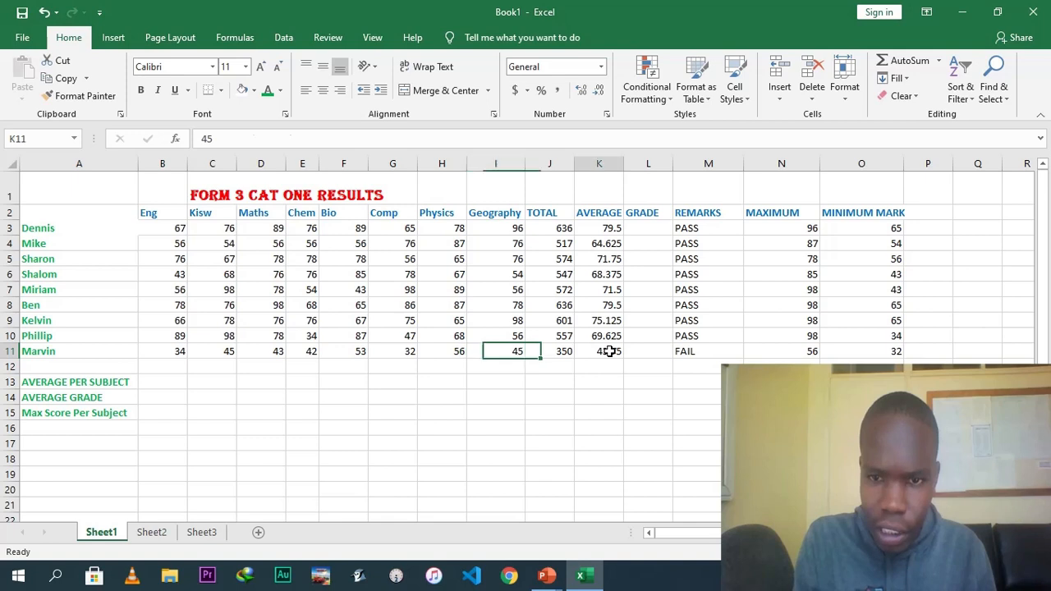
click(702, 350)
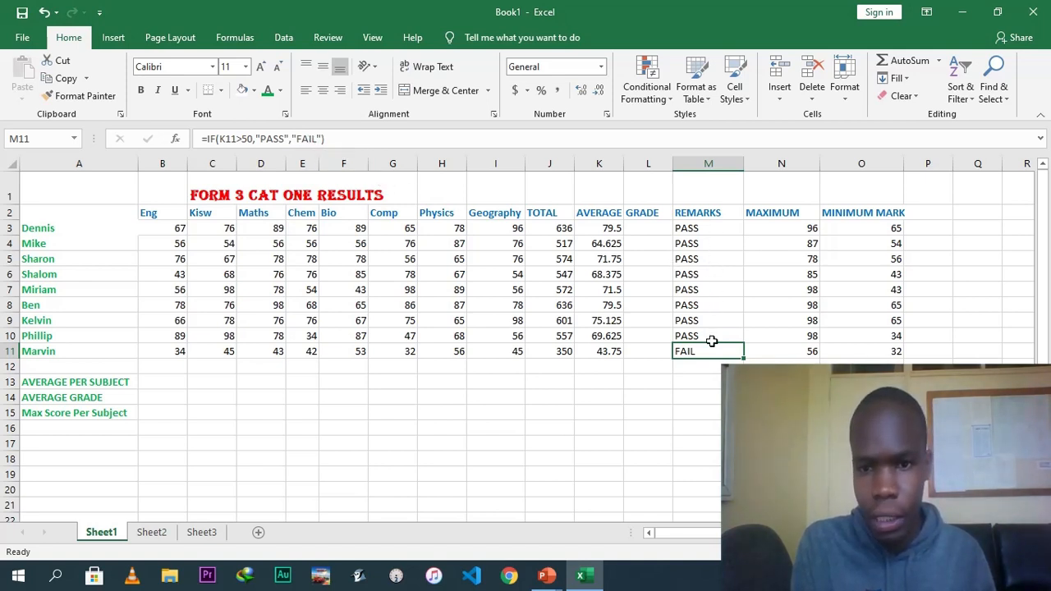
Begin a grade formula in L3 for Dennis: =IF(K3>79,"A", followed by a nested IF(.
click(648, 232)
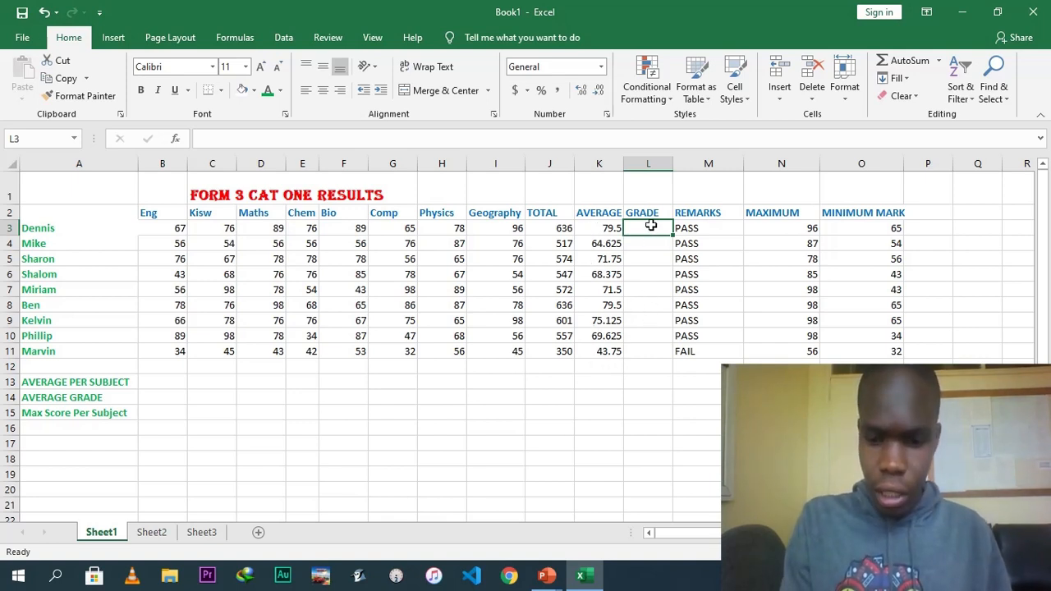
text(=)
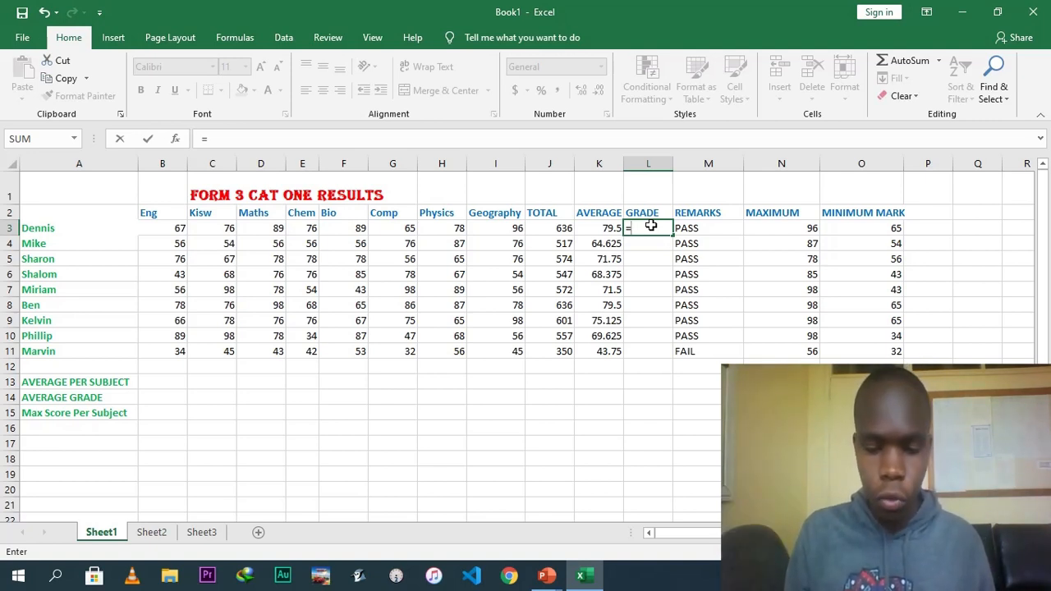
text(IF)
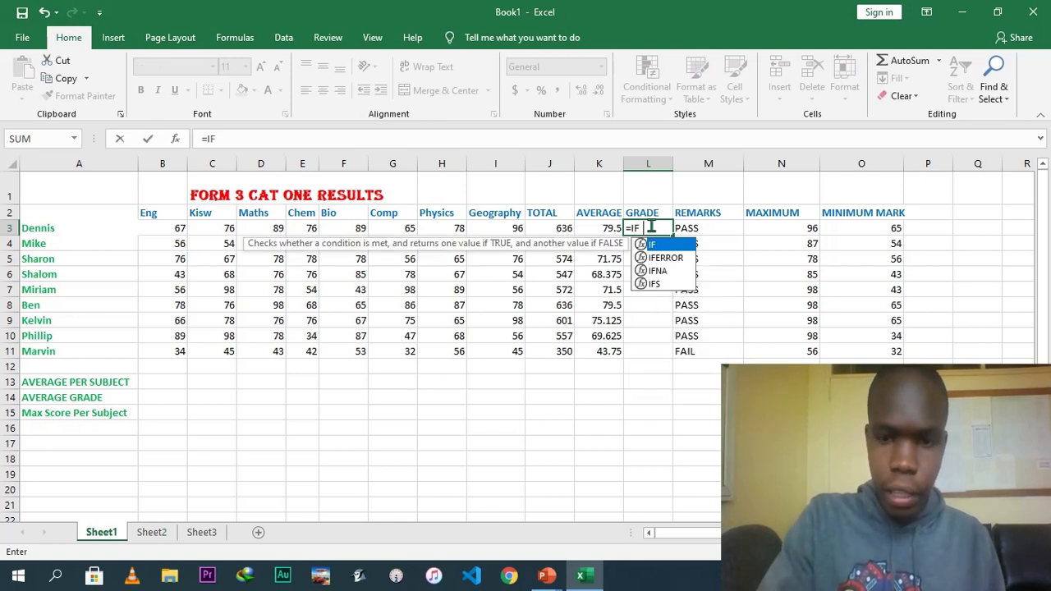
text(()
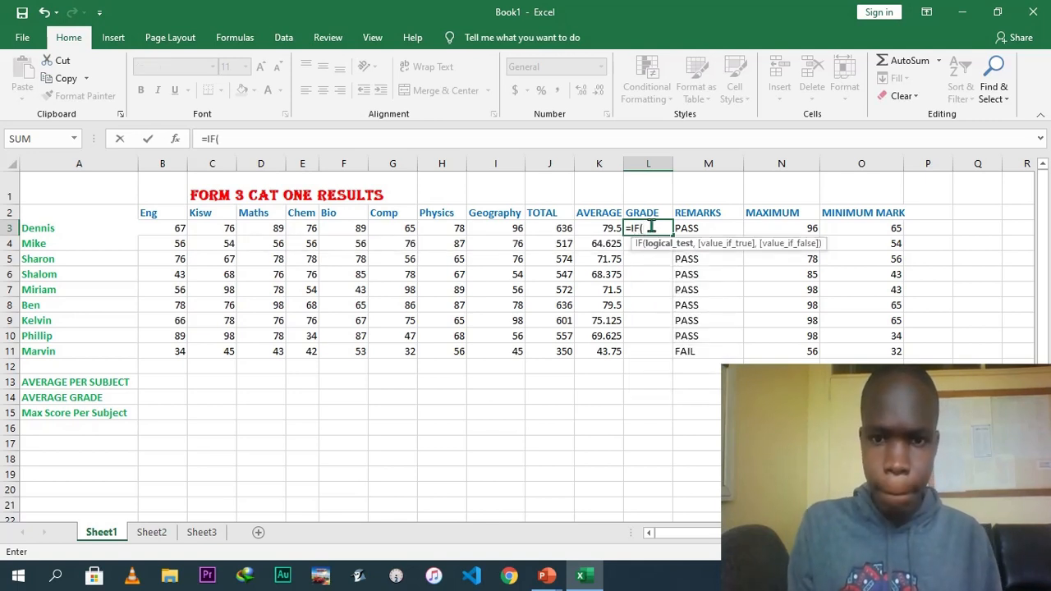
click(606, 228)
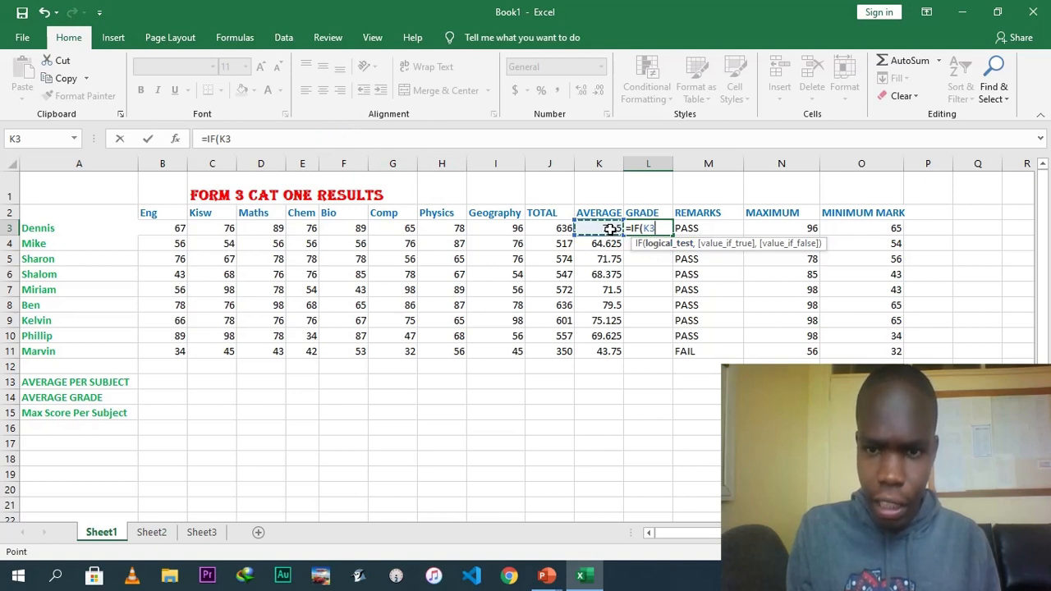
text(>)
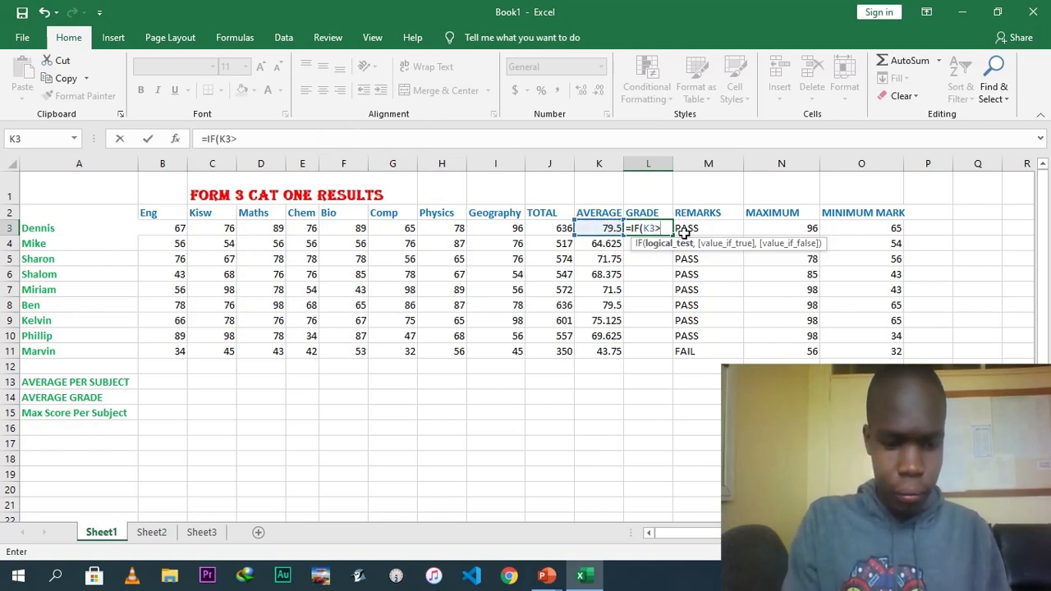
text(79)
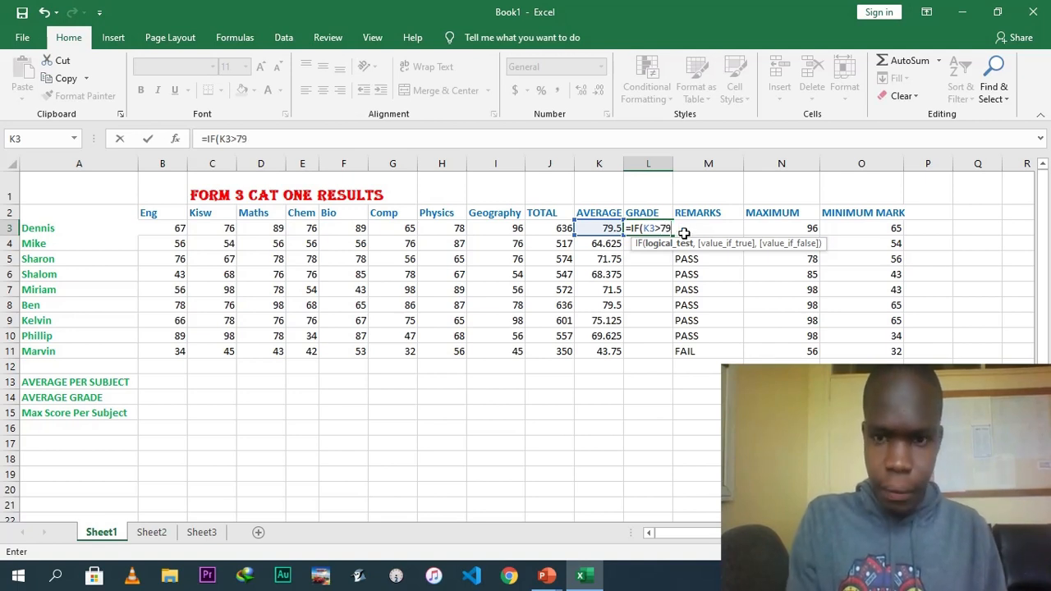
text(,)
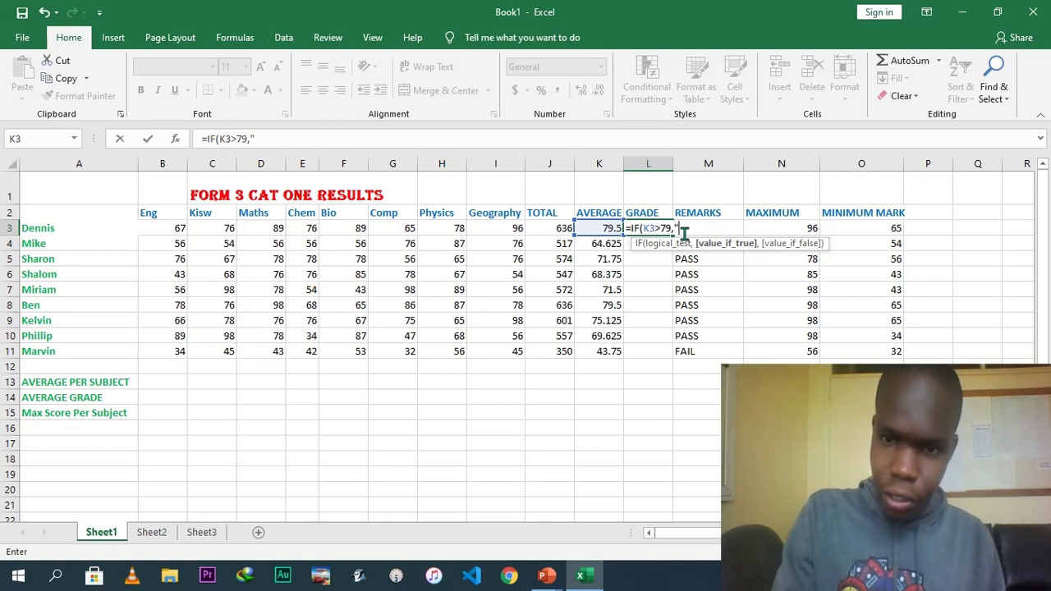
text("A)
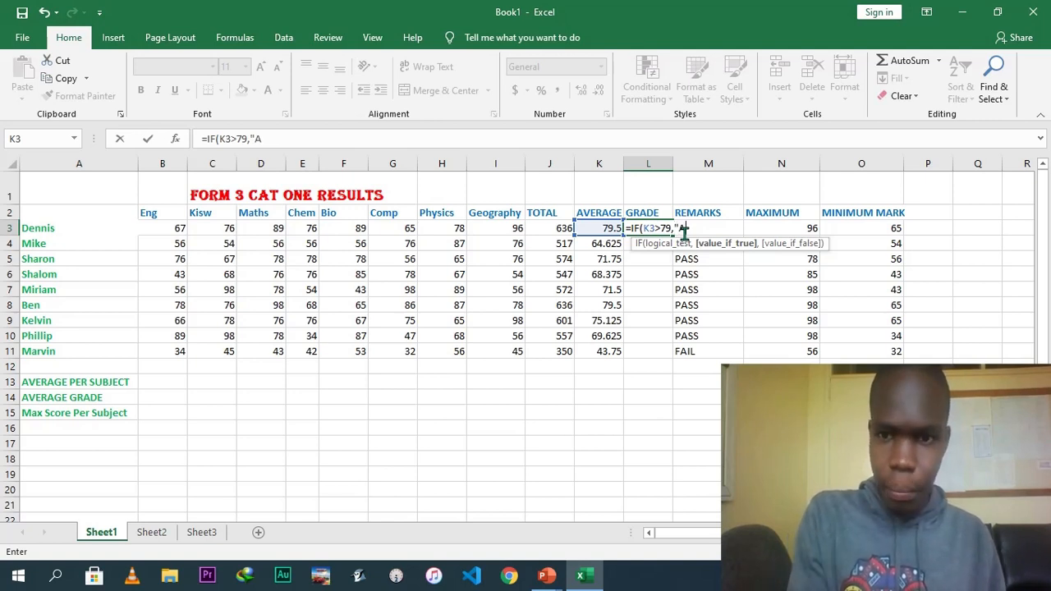
text(")
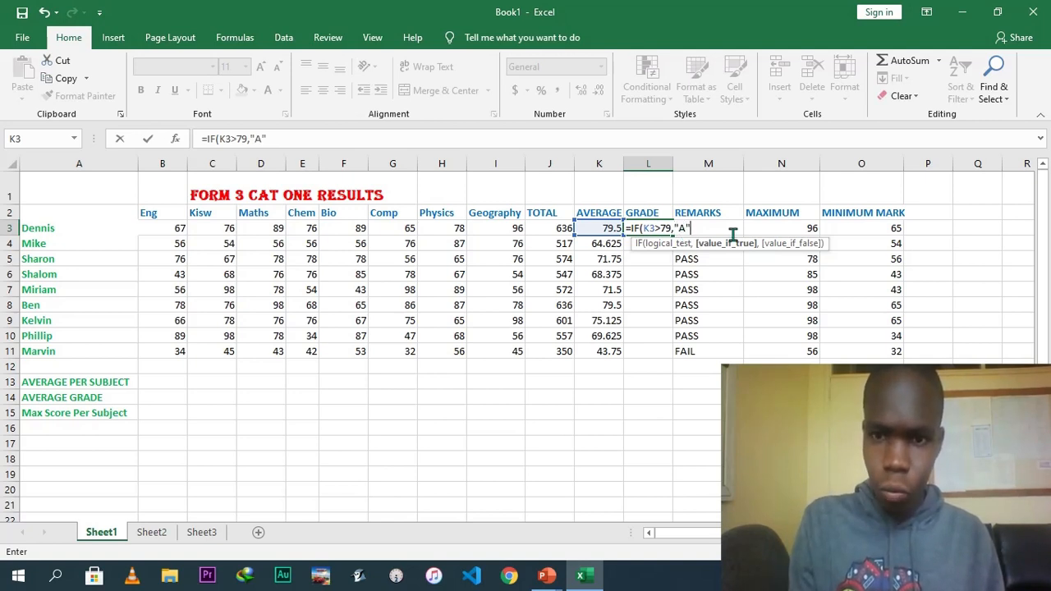
text(,)
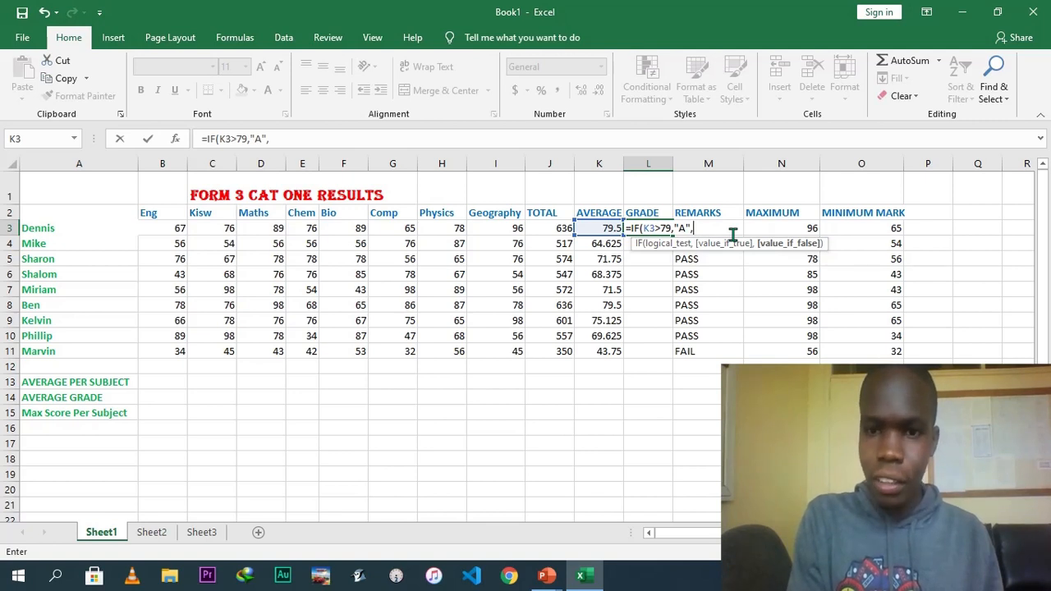
text(IF)
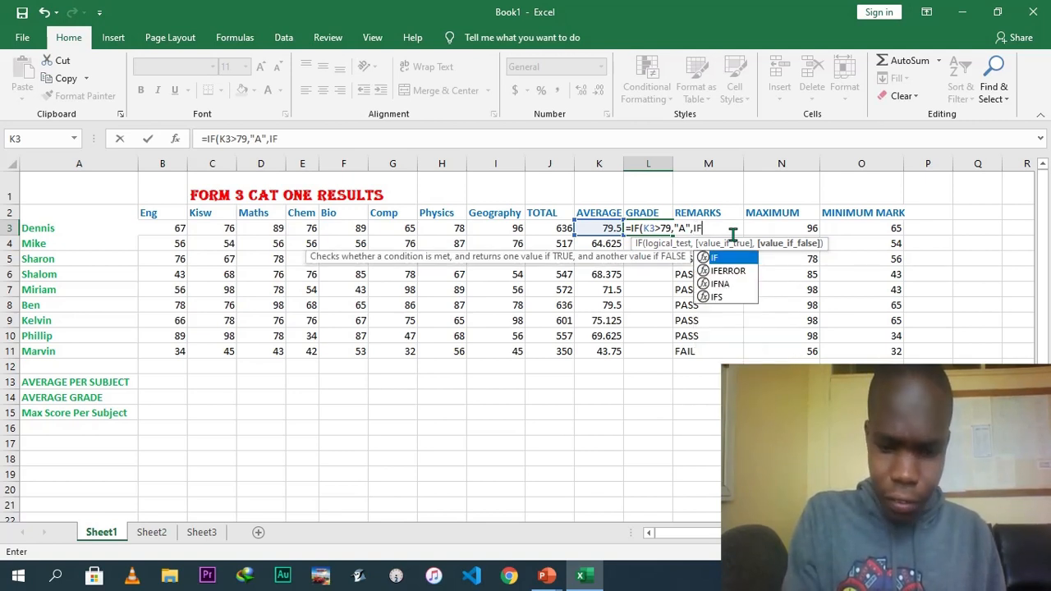
text(*)
key(BackSpace)
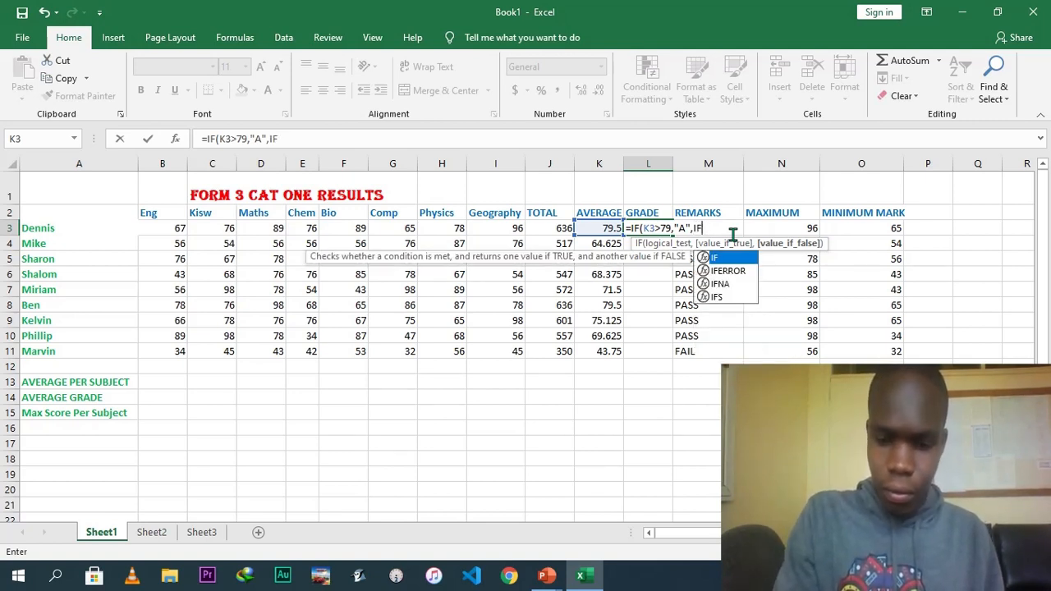
text(()
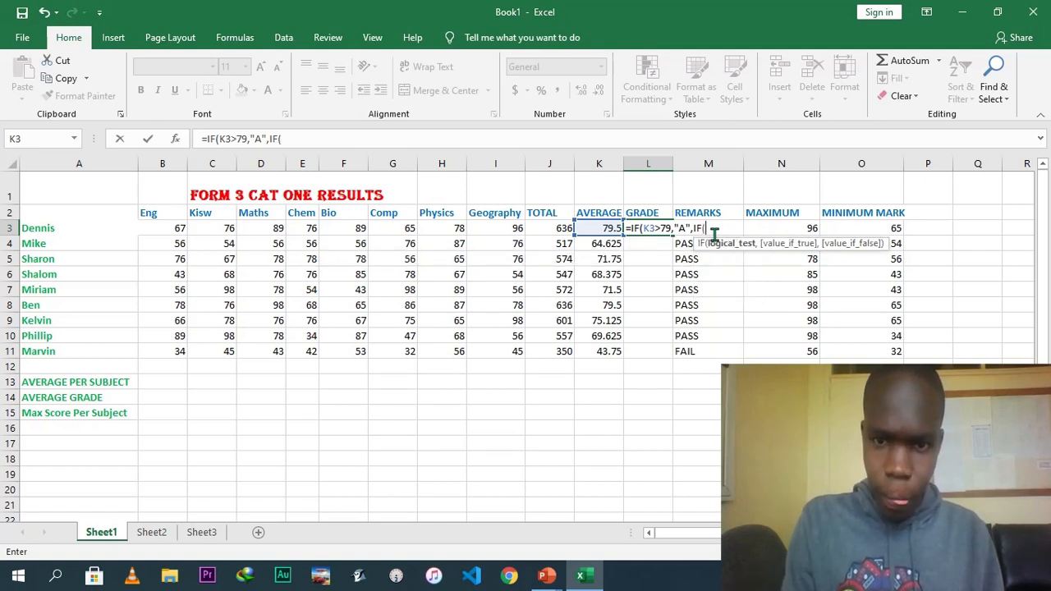
Add the nested condition K3>75 returning "A-" and open a further IF( in the grade formula.
click(602, 227)
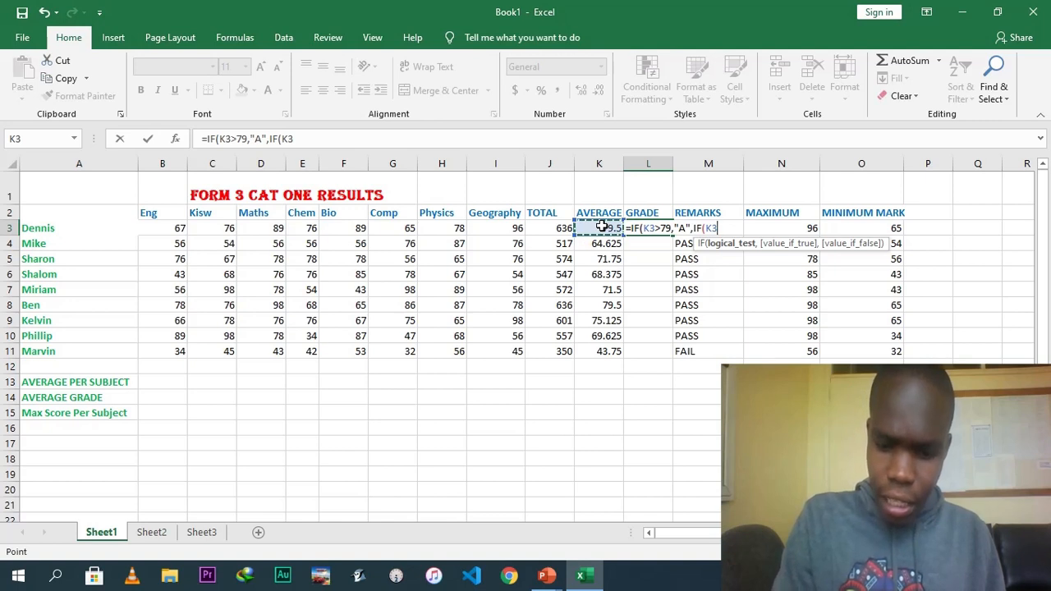
text(?)
key(BackSpace)
text(>75)
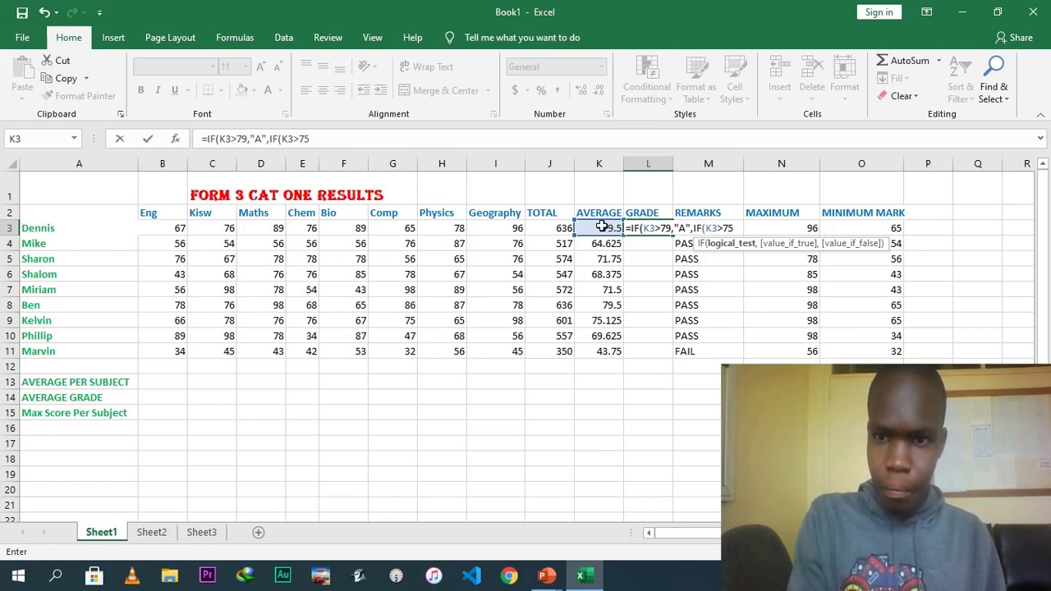
text(,)
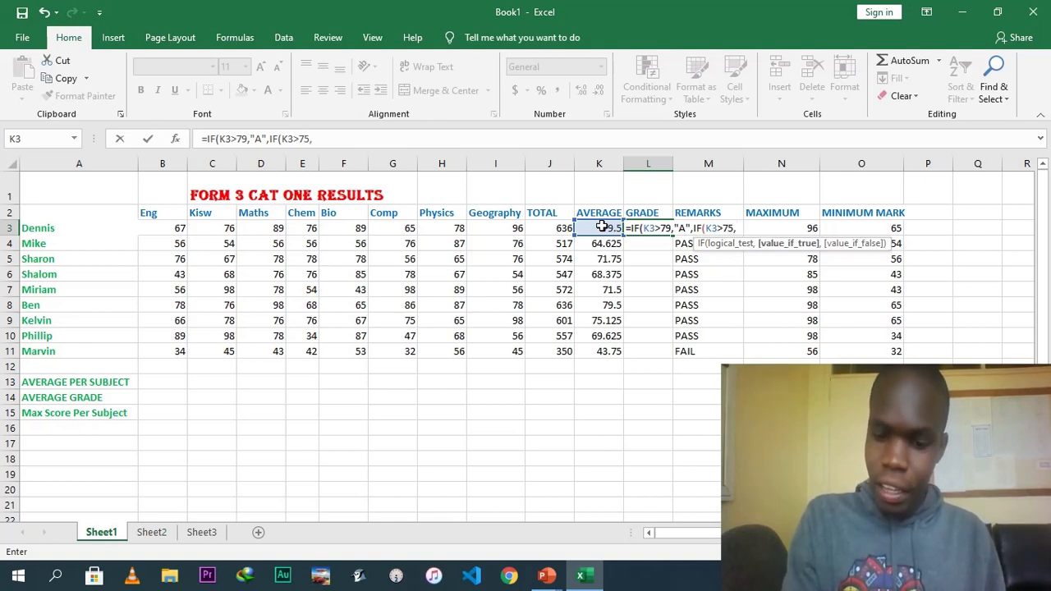
text(")
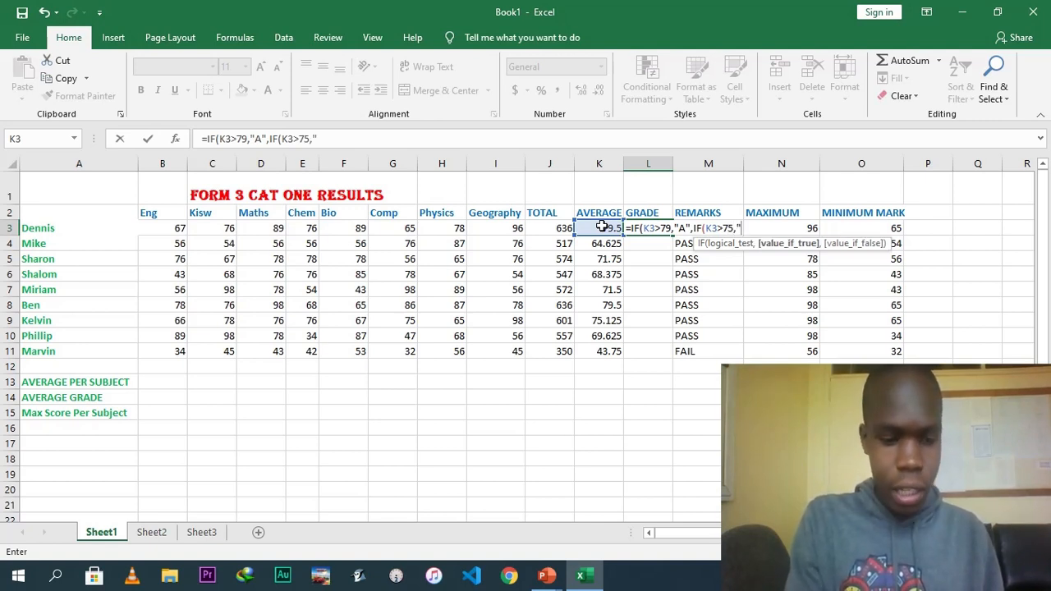
text(A)
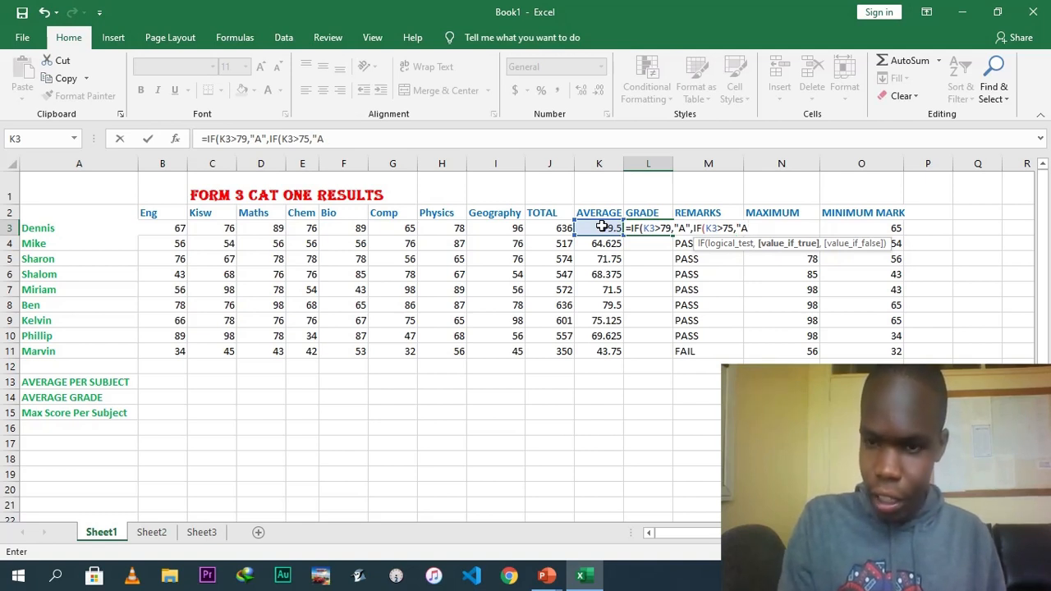
text(-")
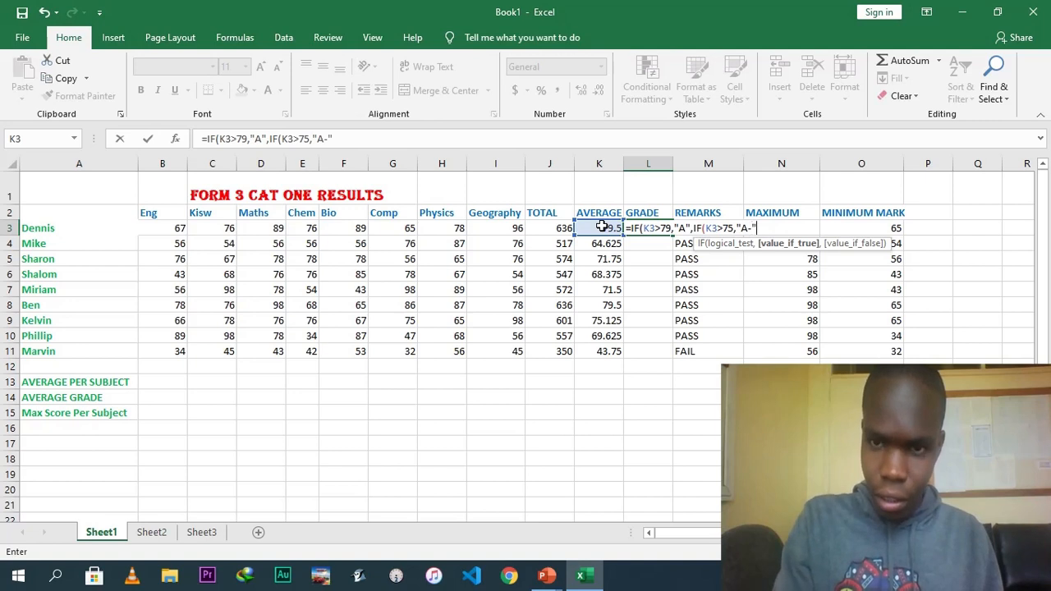
text(,)
text(IF*)
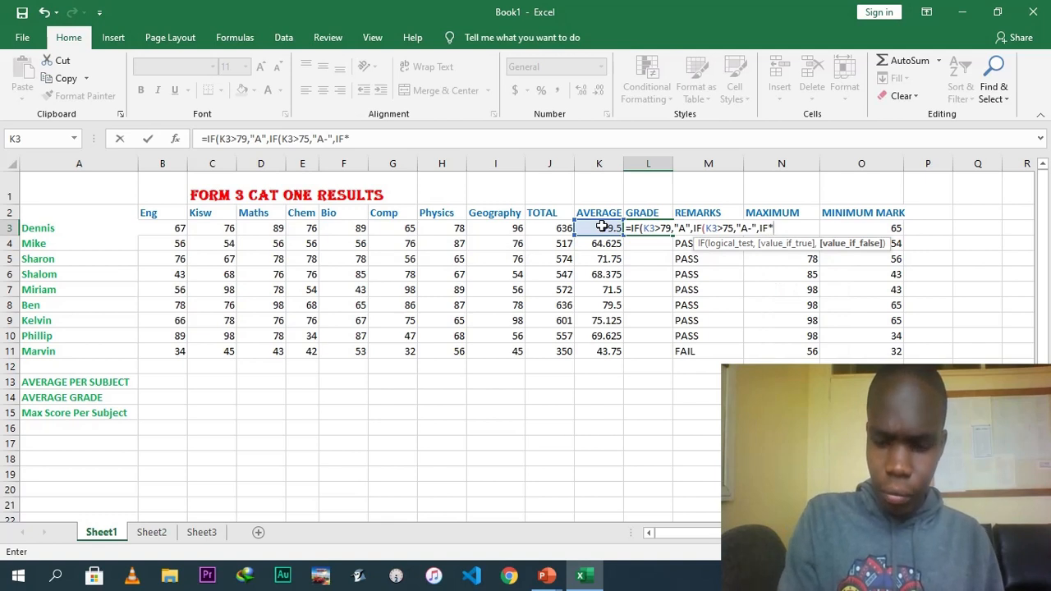
key(BackSpace)
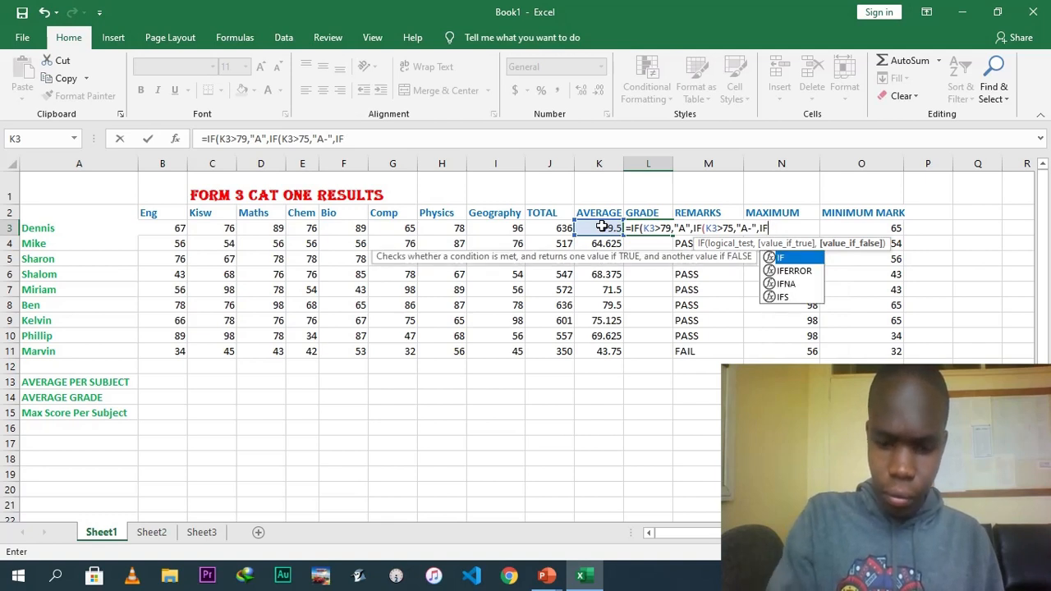
text(*)
key(BackSpace)
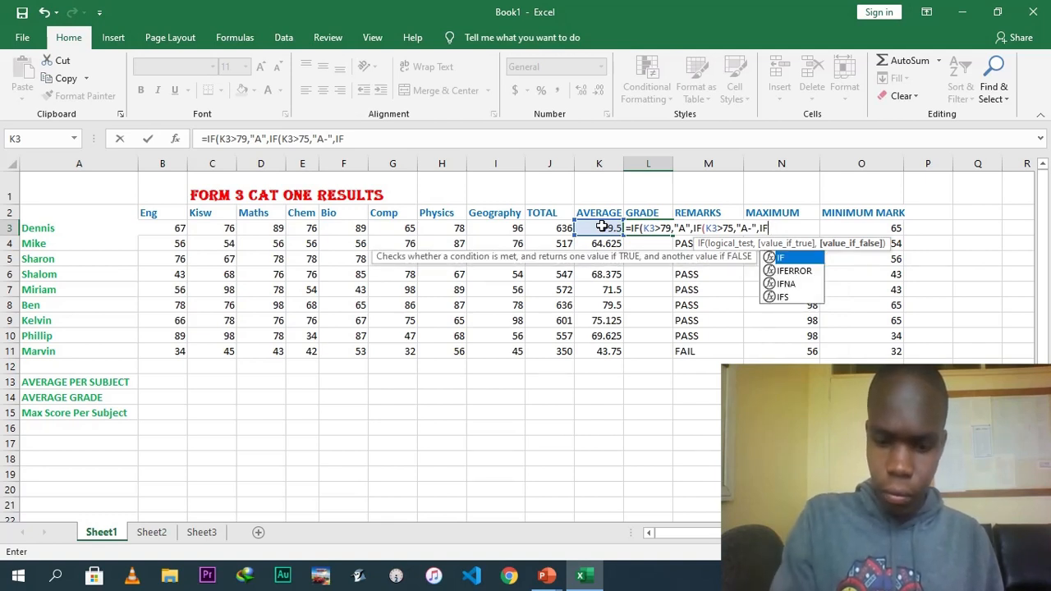
text())
key(BackSpace)
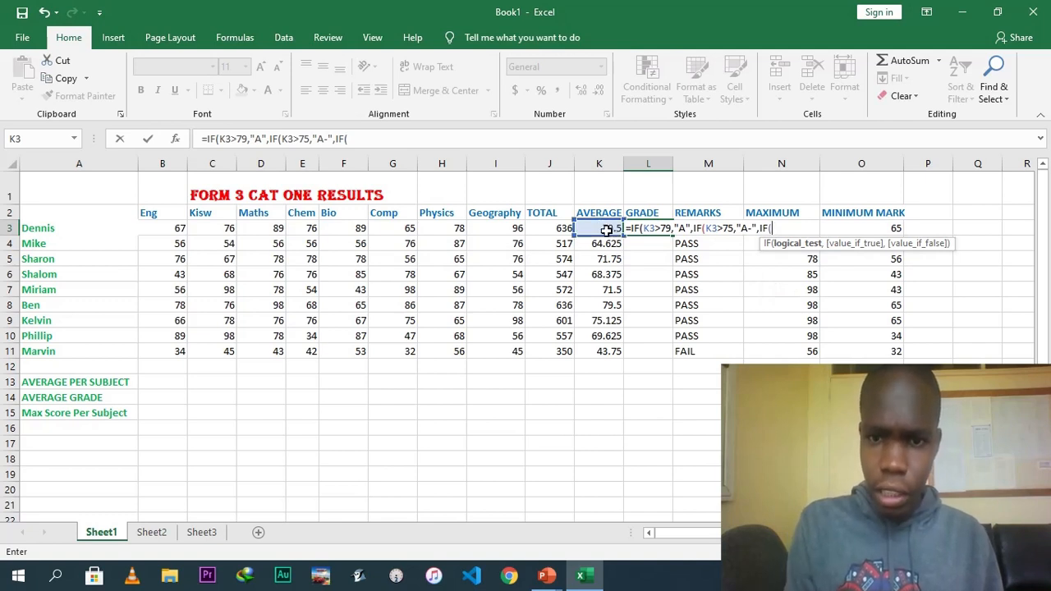
Extend the grade formula with a nested IF testing K3>69 that returns "B+".
click(602, 229)
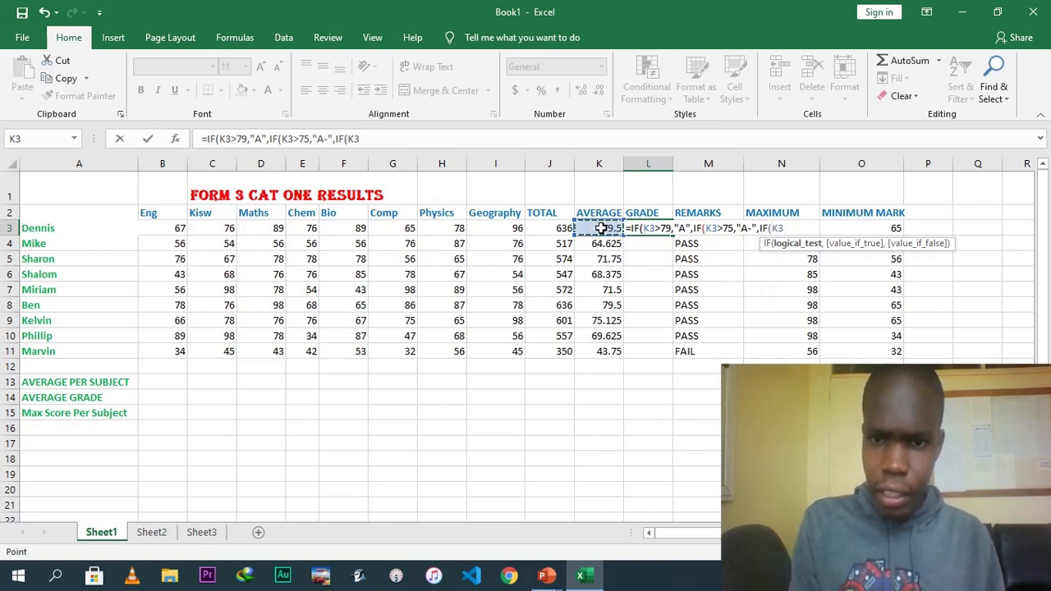
text(>)
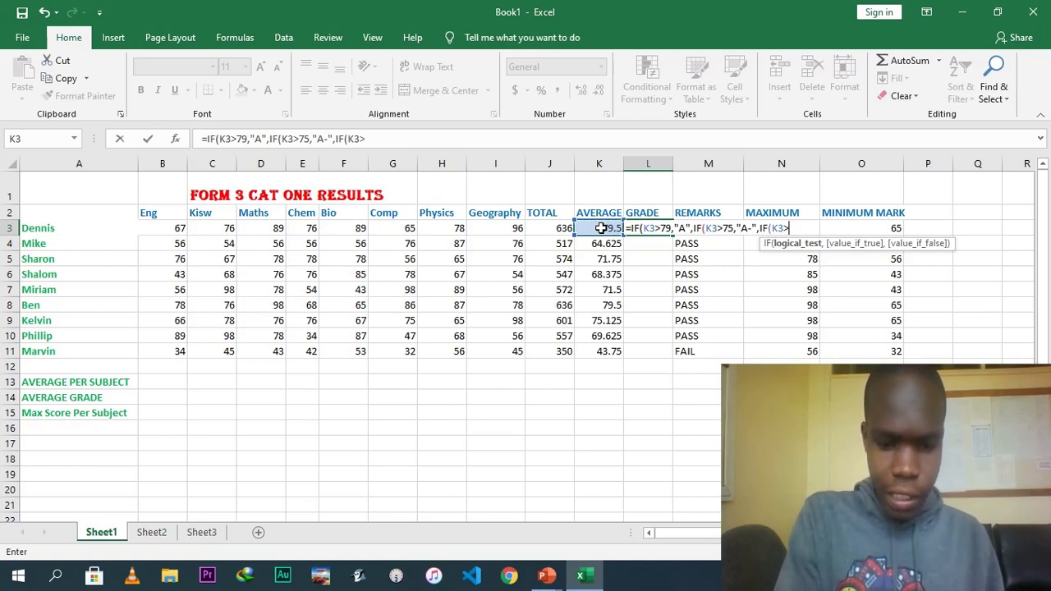
text(7)
key(BackSpace)
text(69)
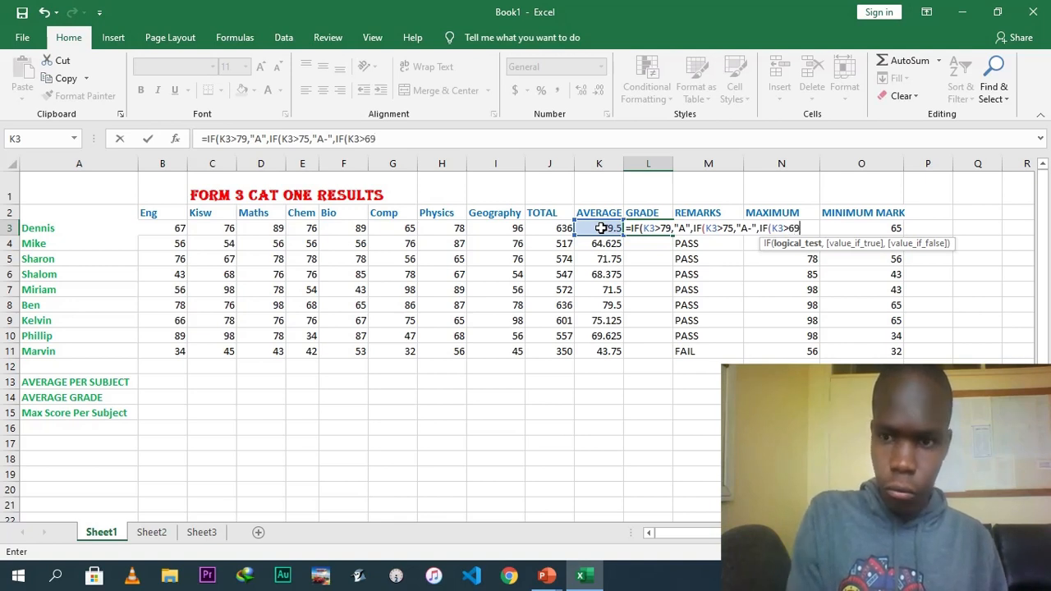
text(,)
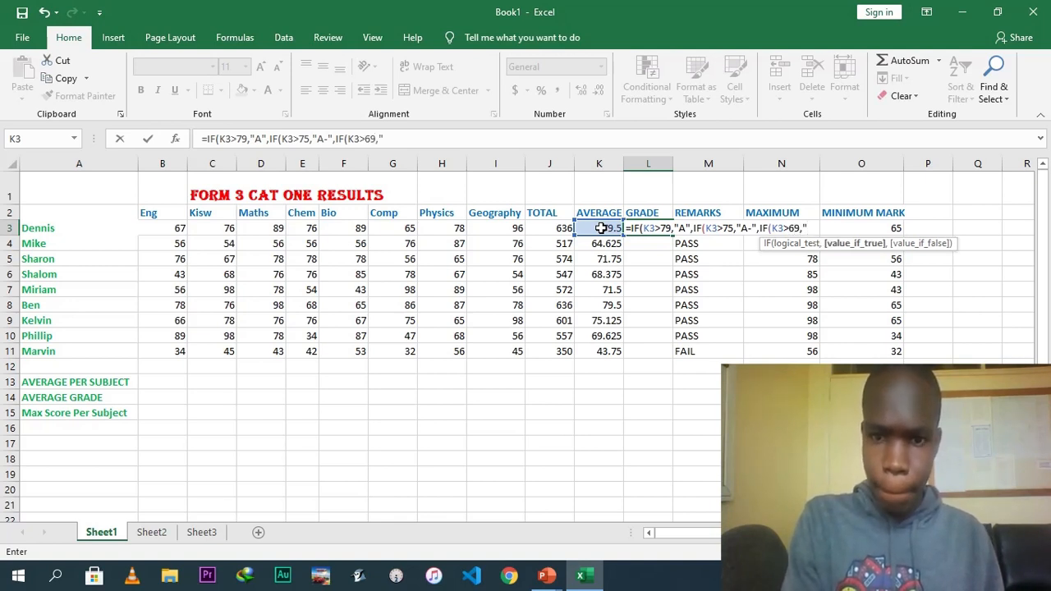
text("B+)
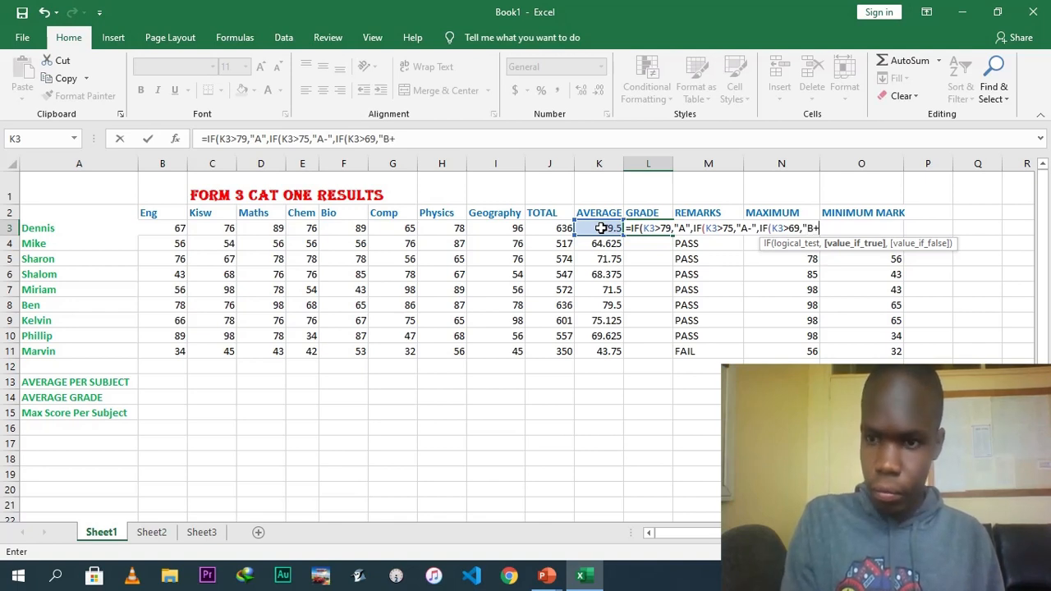
text(")
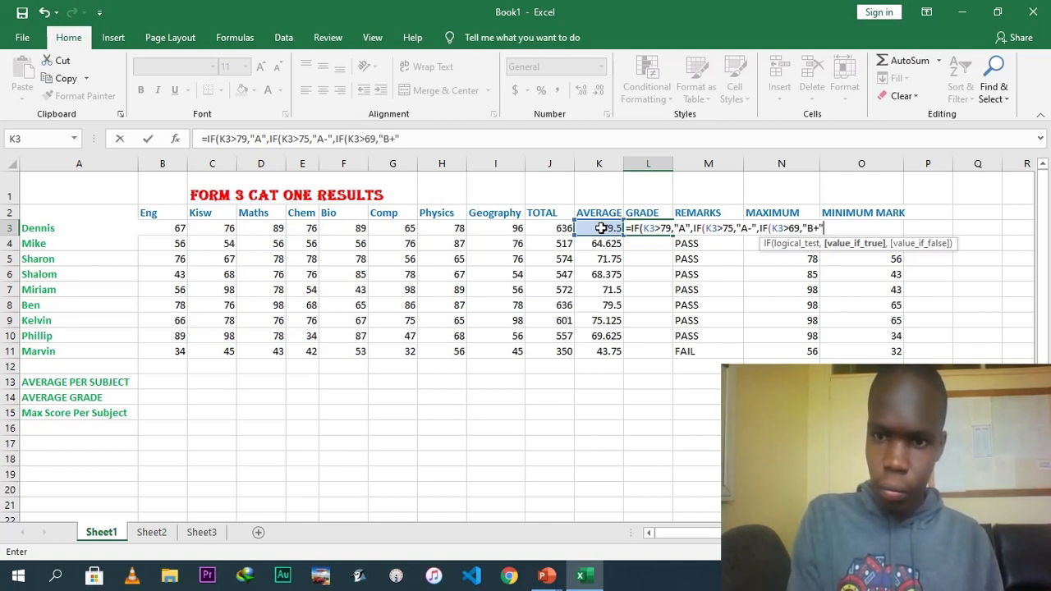
text(,)
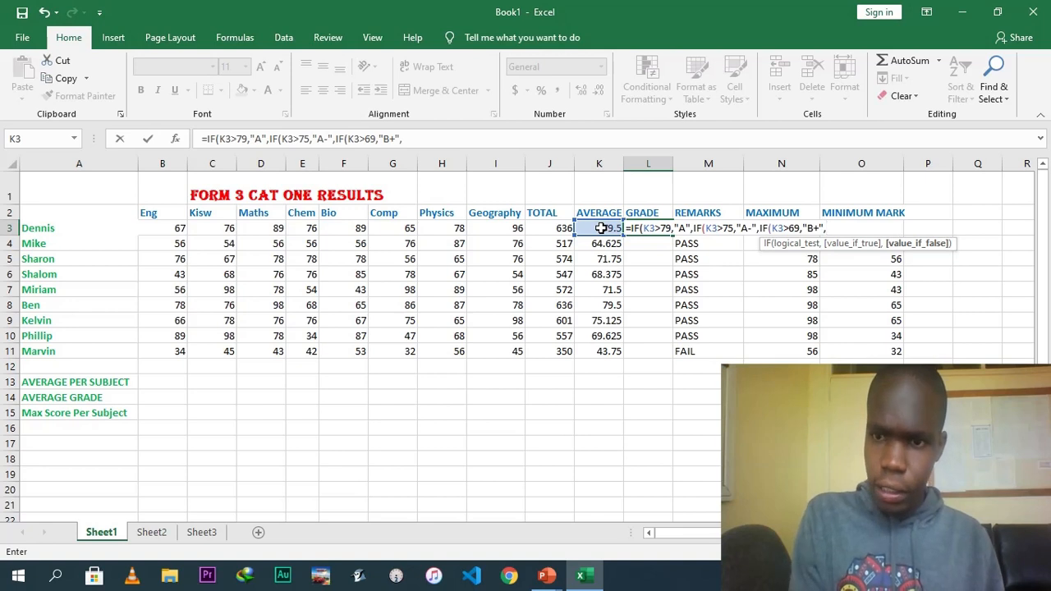
Add a further nested IF testing K3>65 that returns "B" in the grade formula.
click(603, 228)
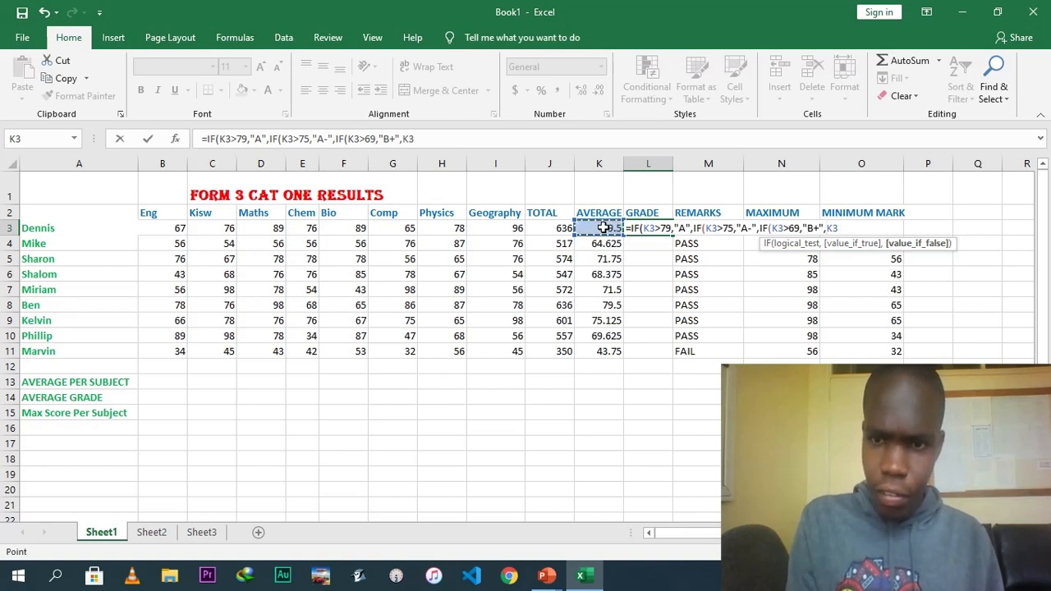
key(BackSpace)
key(BackSpace)
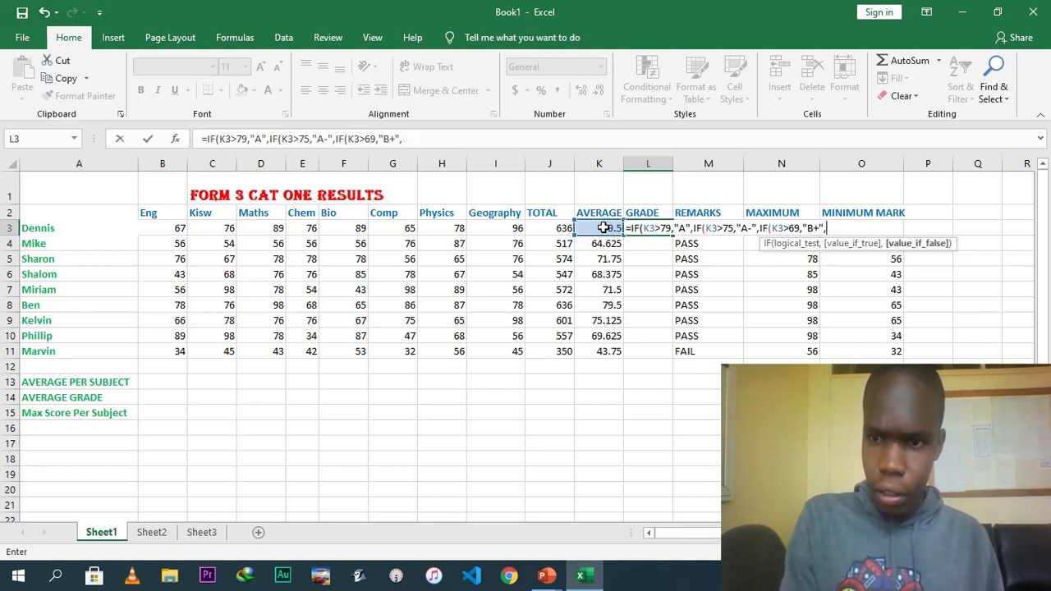
text(IF)
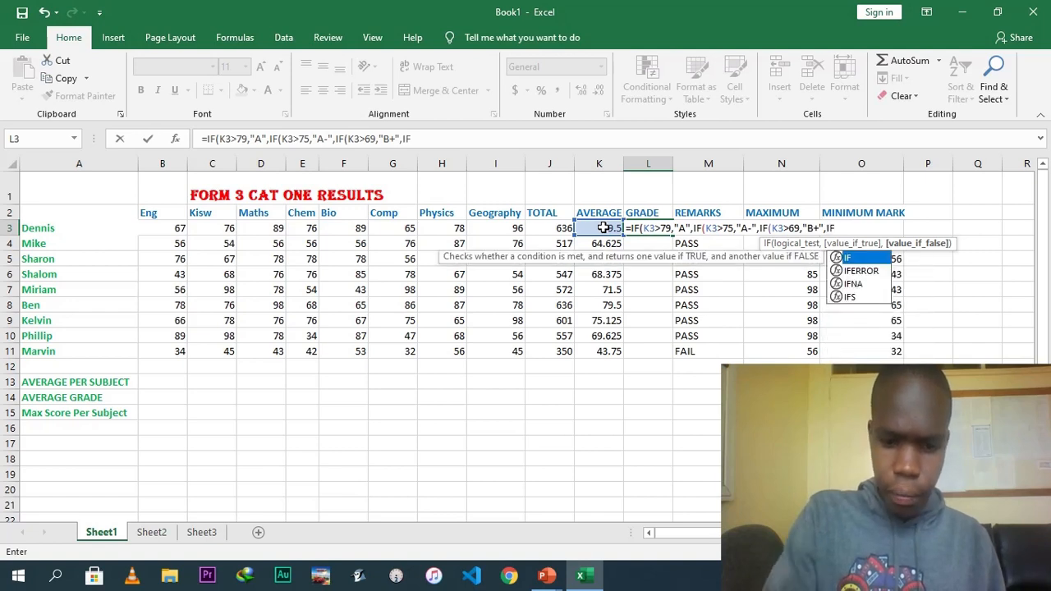
text(()
click(605, 228)
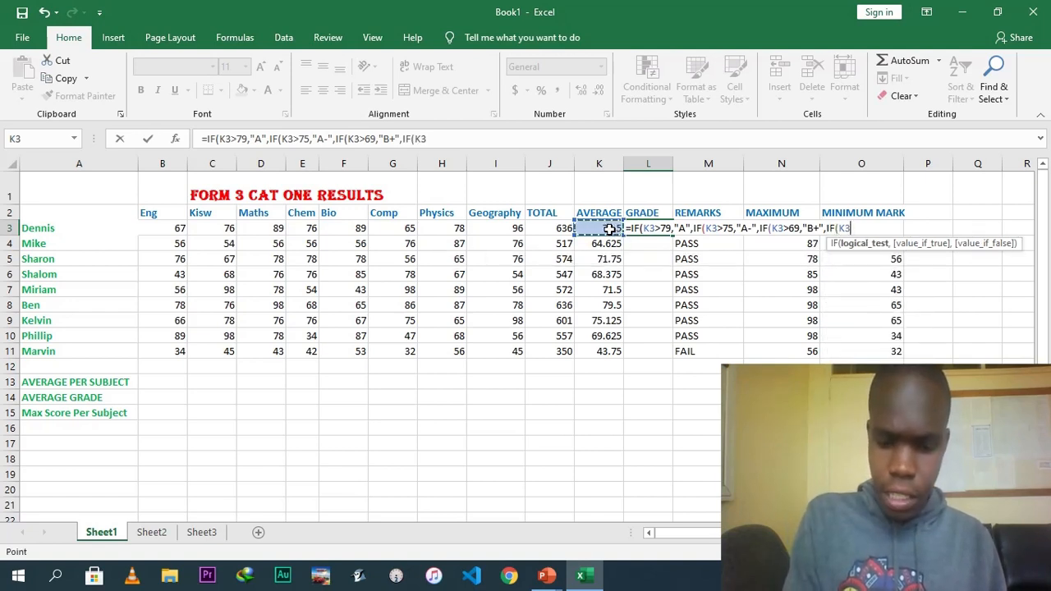
text(>)
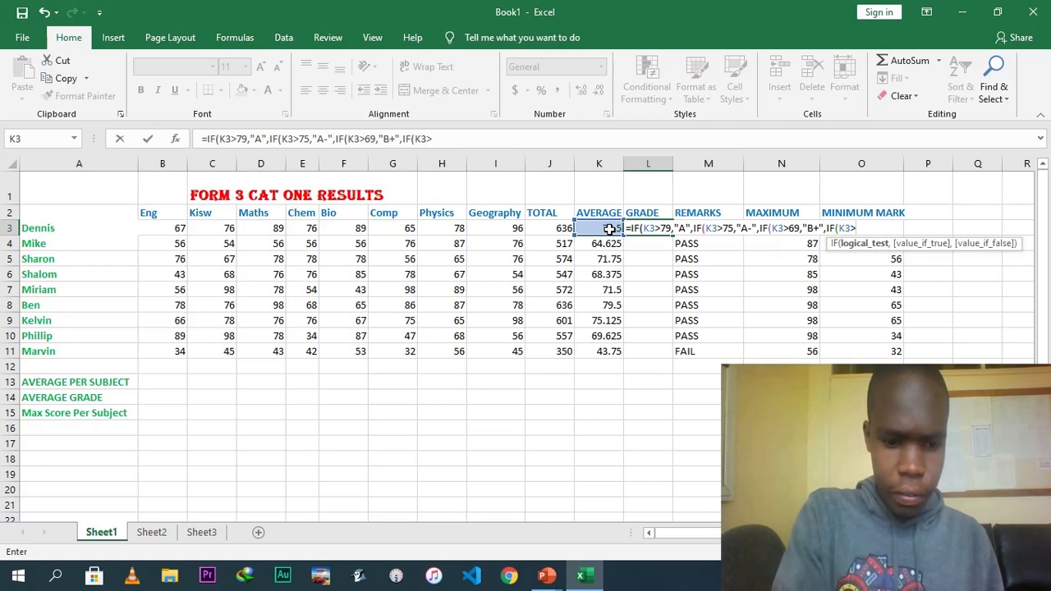
text(65)
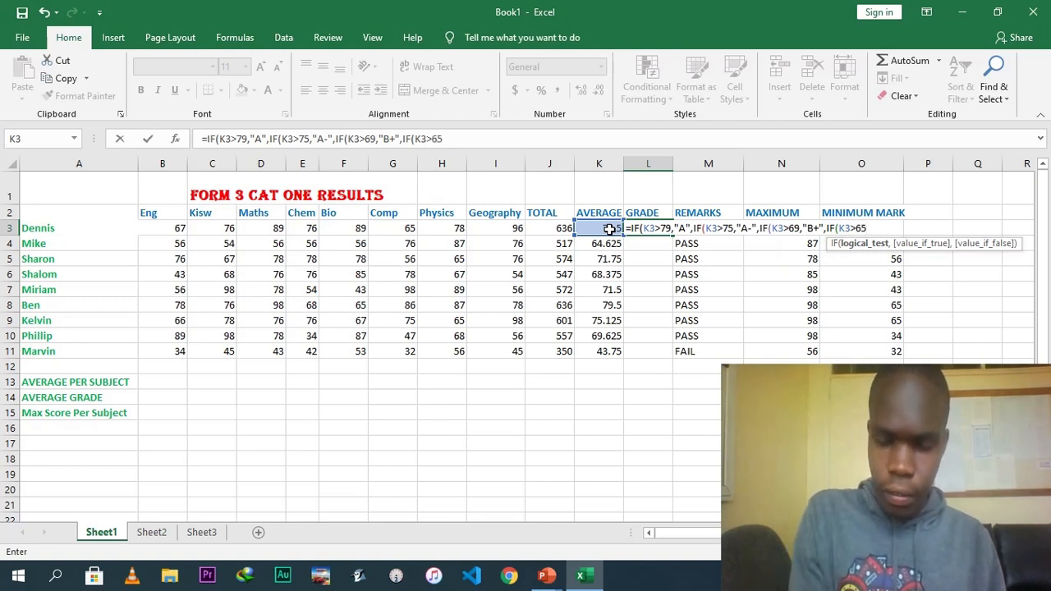
text(,)
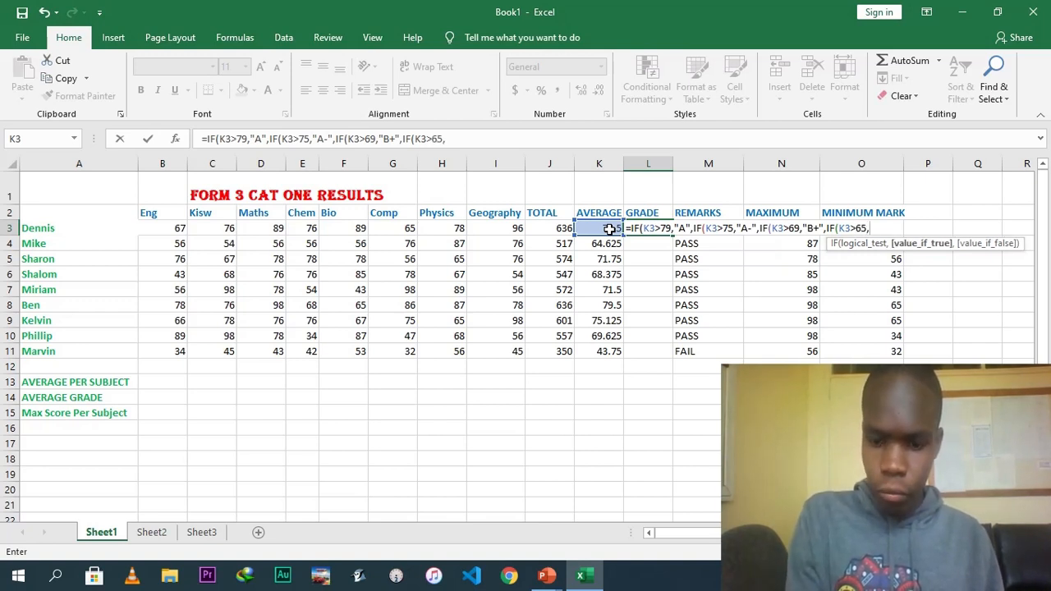
text(")
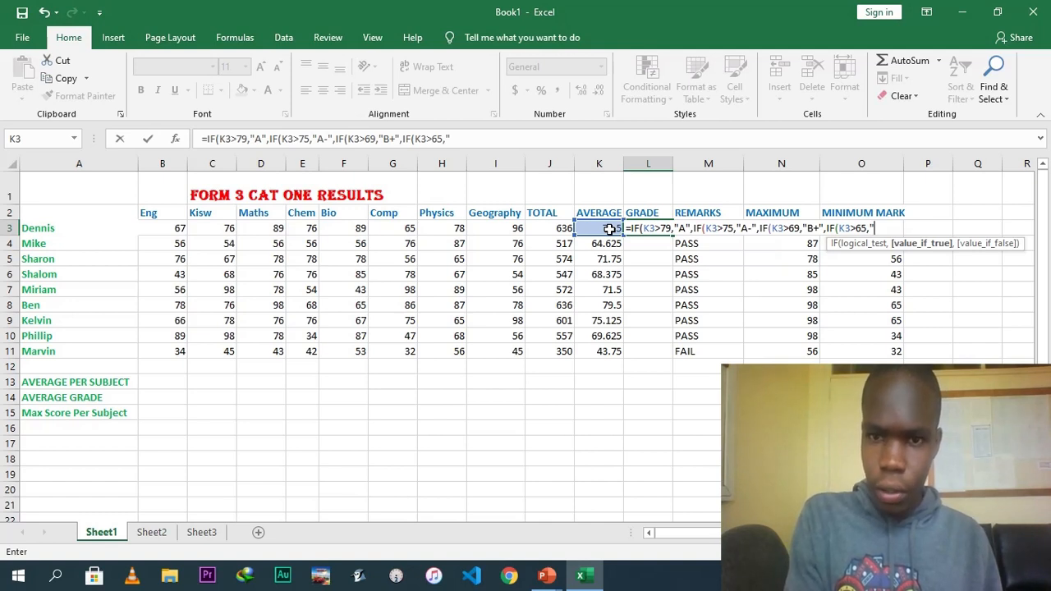
text(B",)
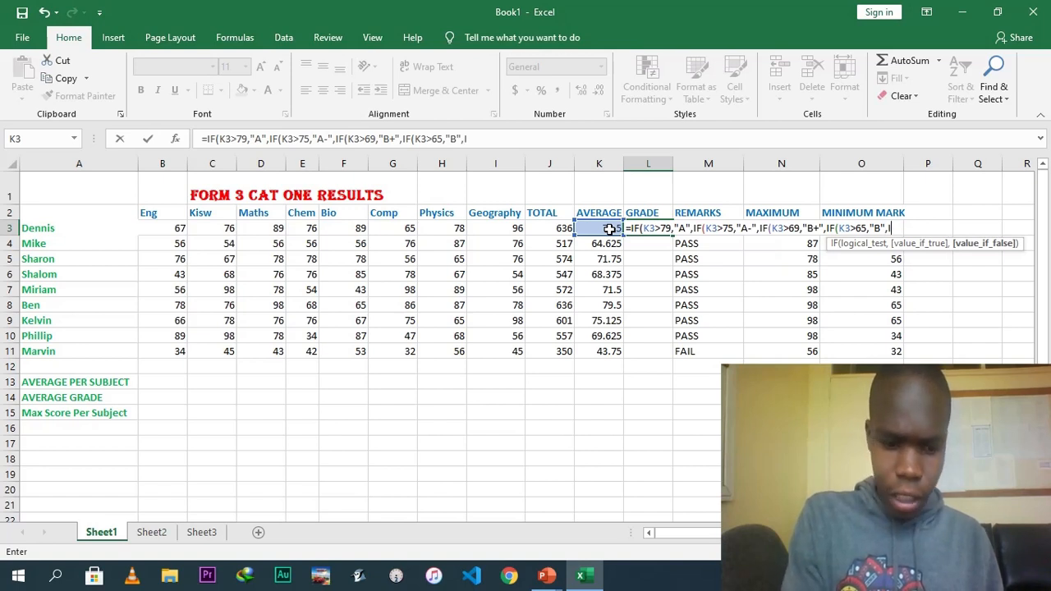
text(IF)
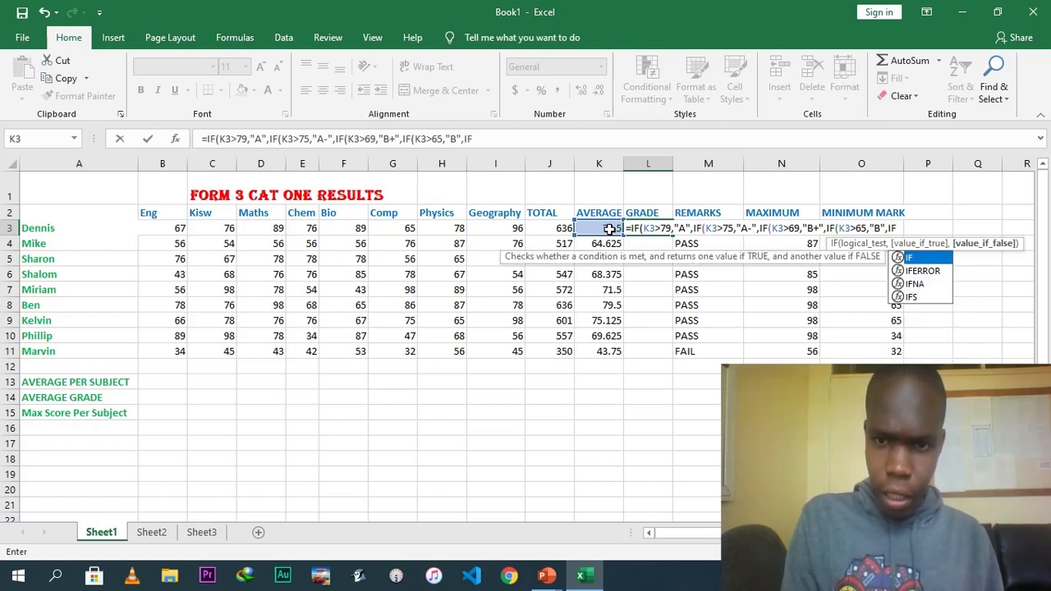
Add another nested IF testing K3>59 that returns "B-" in the grade formula.
key(Return)
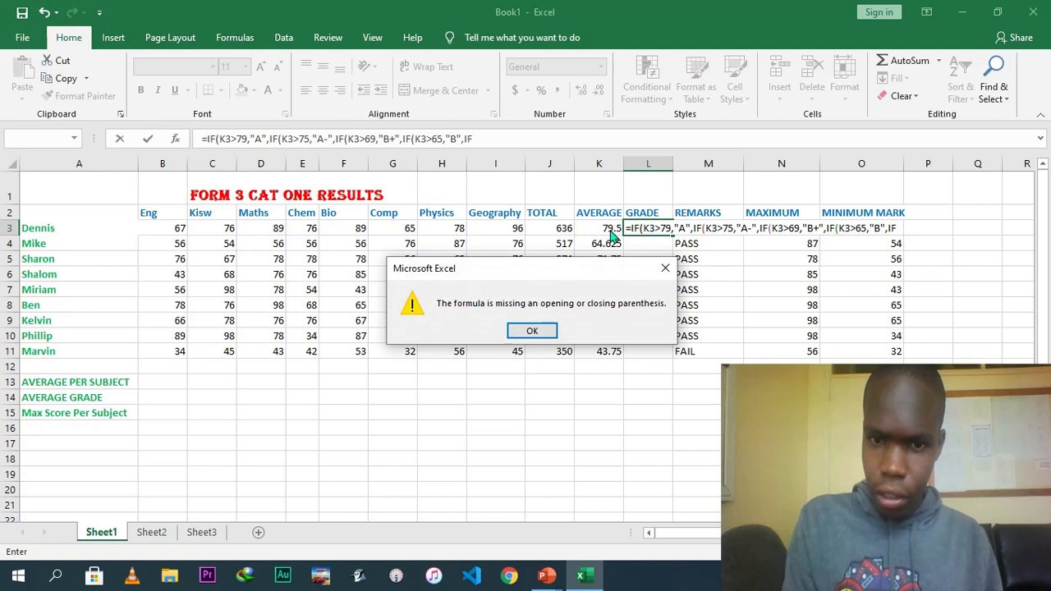
click(536, 333)
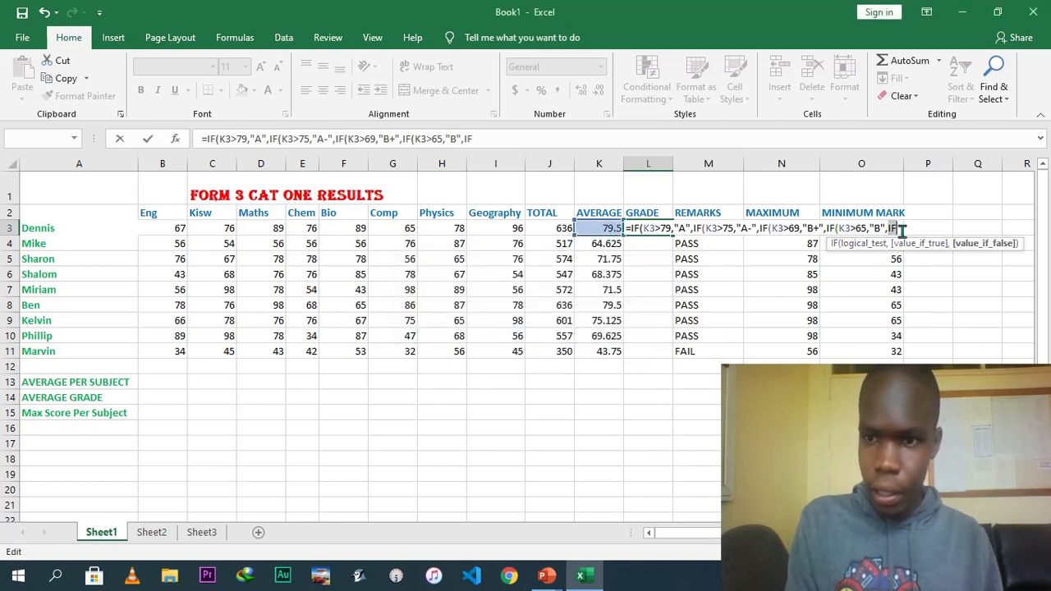
text(()
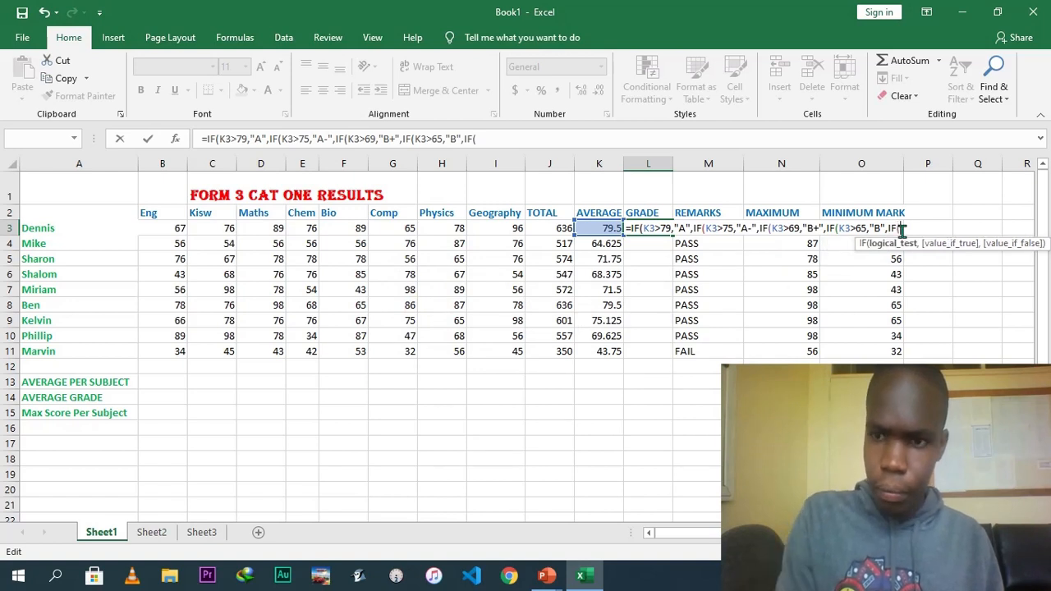
click(606, 231)
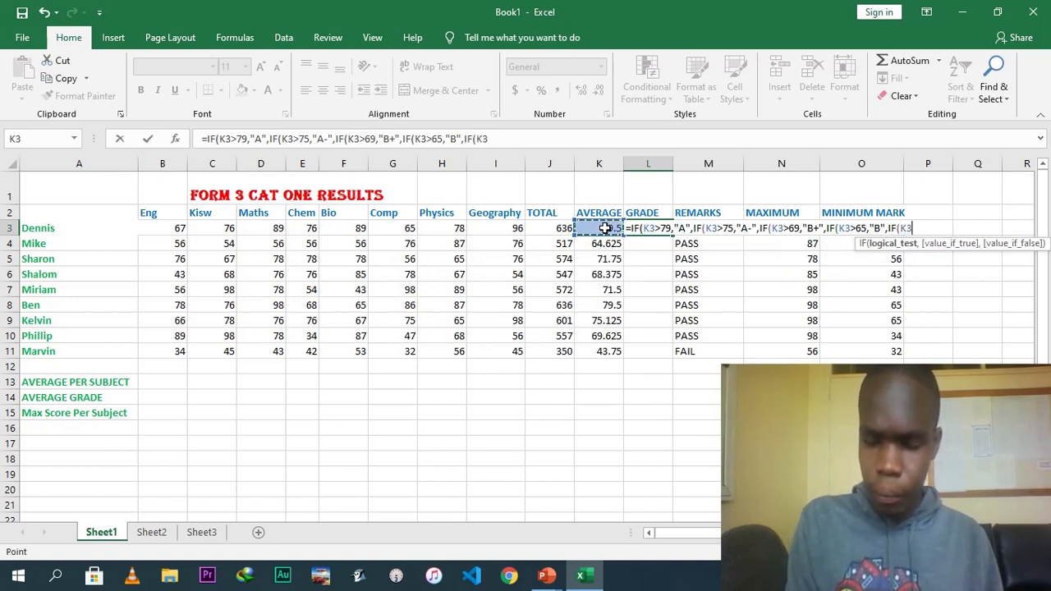
text(>)
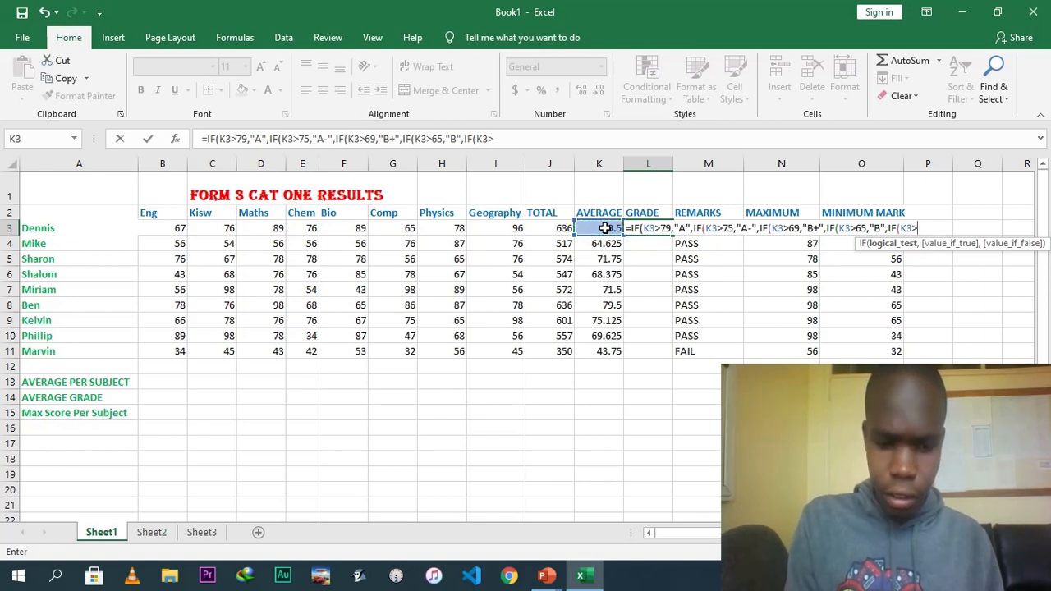
text(5)
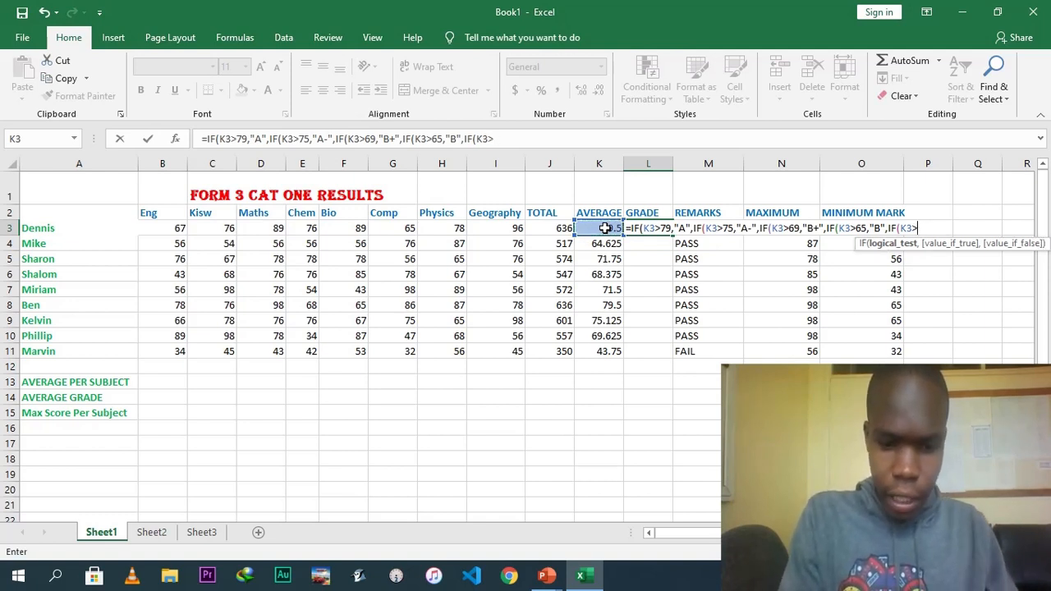
text(9)
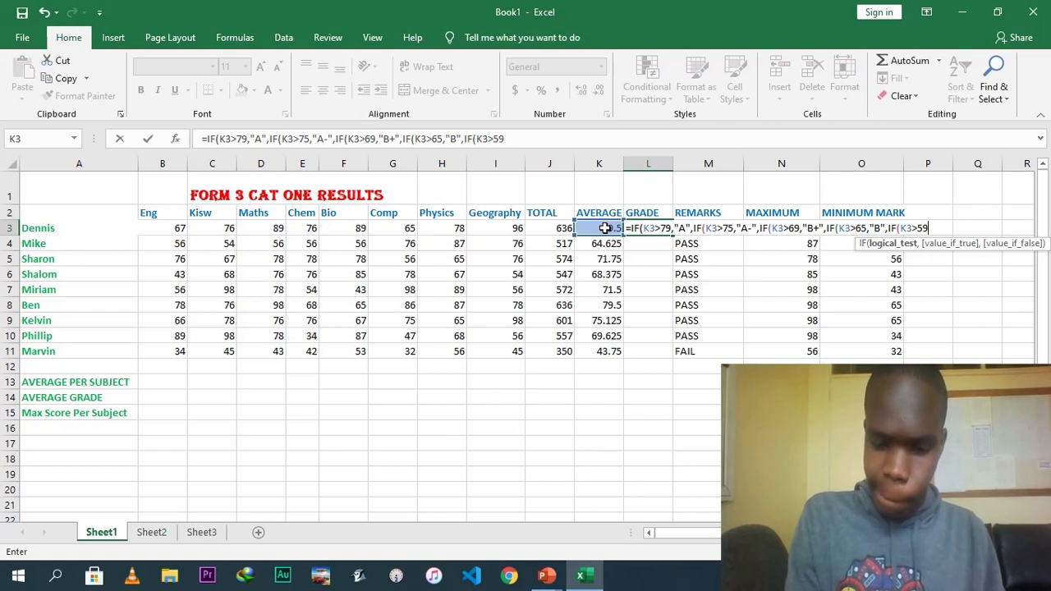
text(,")
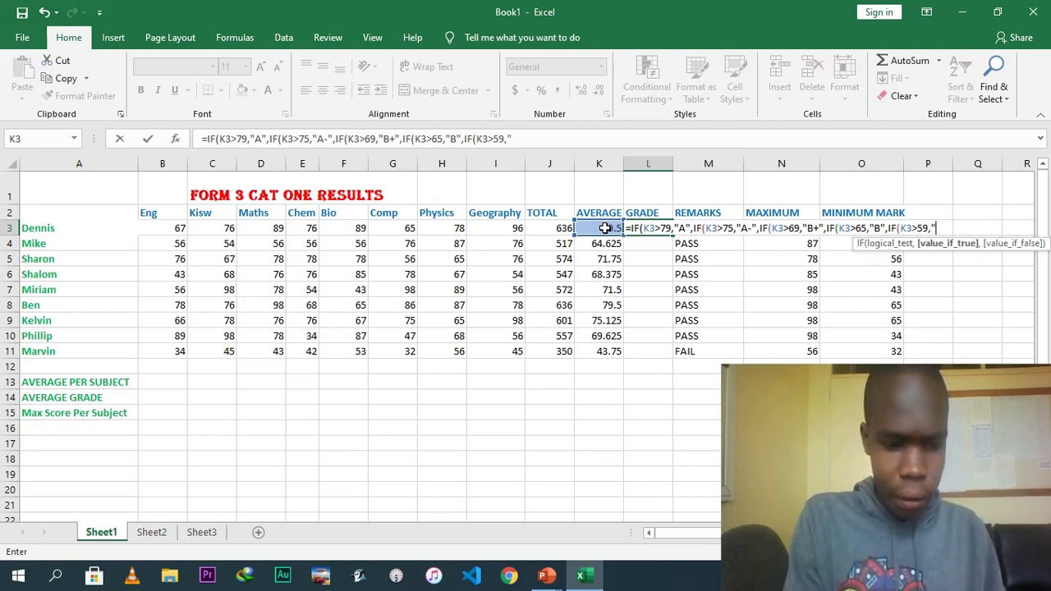
text(B)
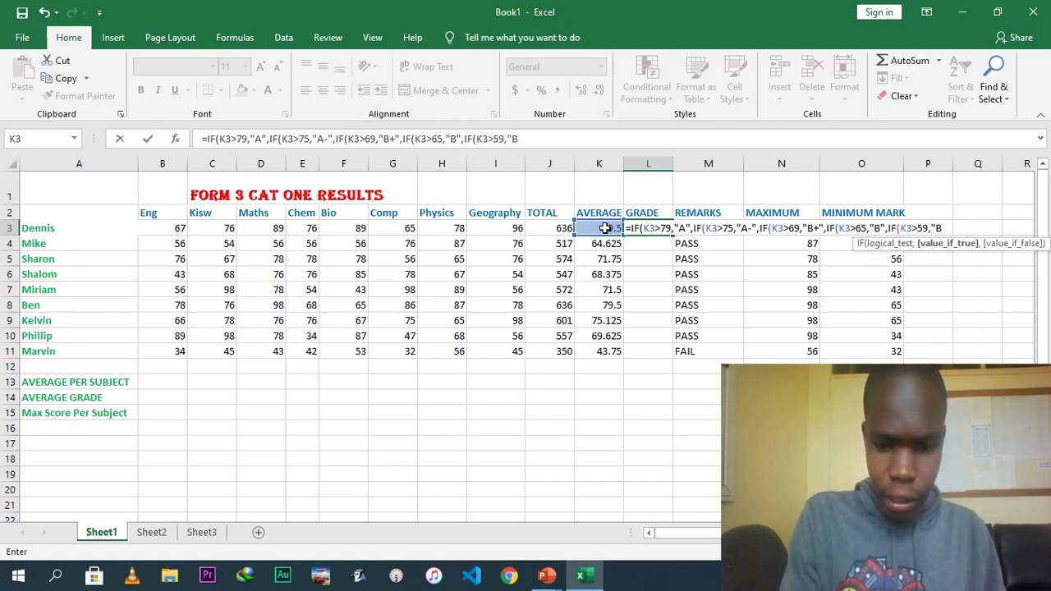
text(-)
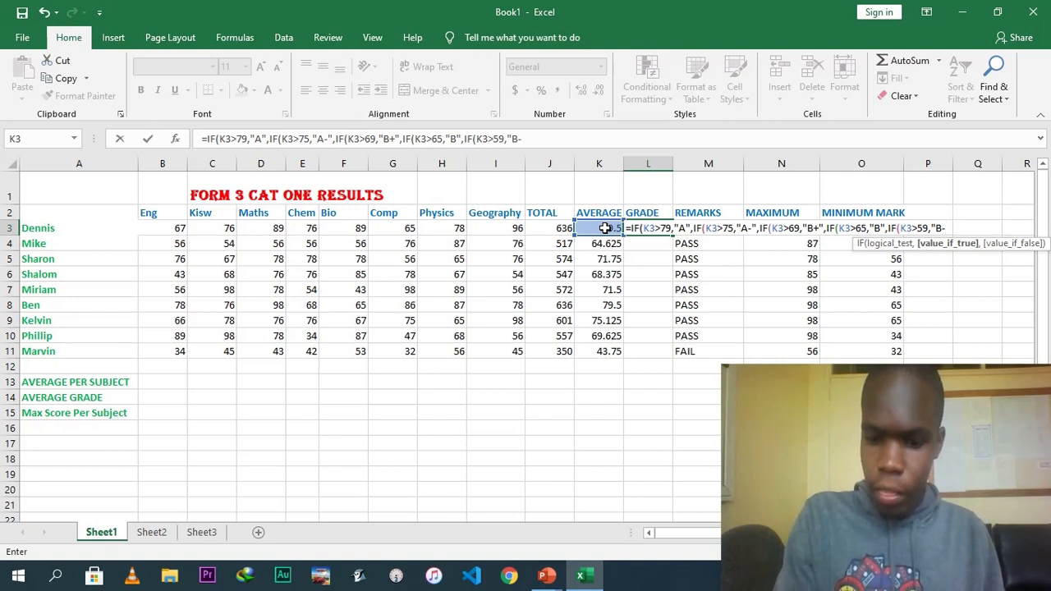
text(")
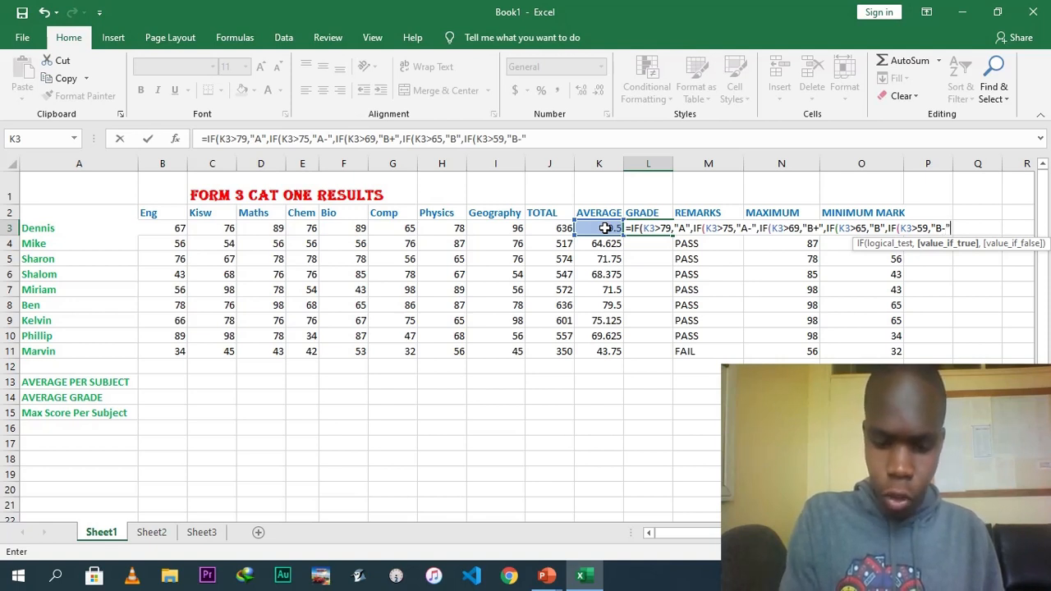
text(,IF)
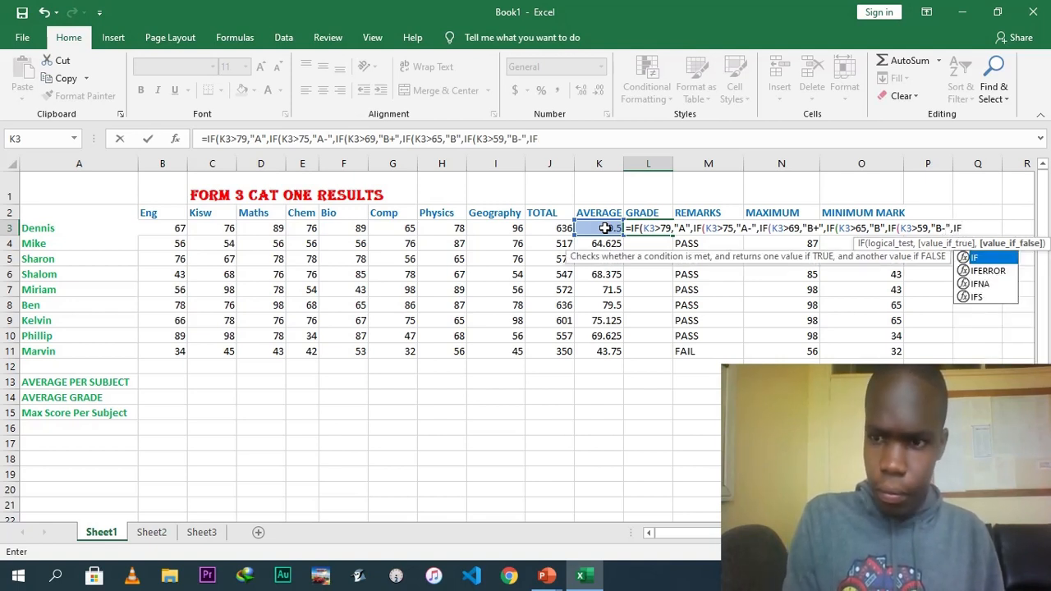
text(()
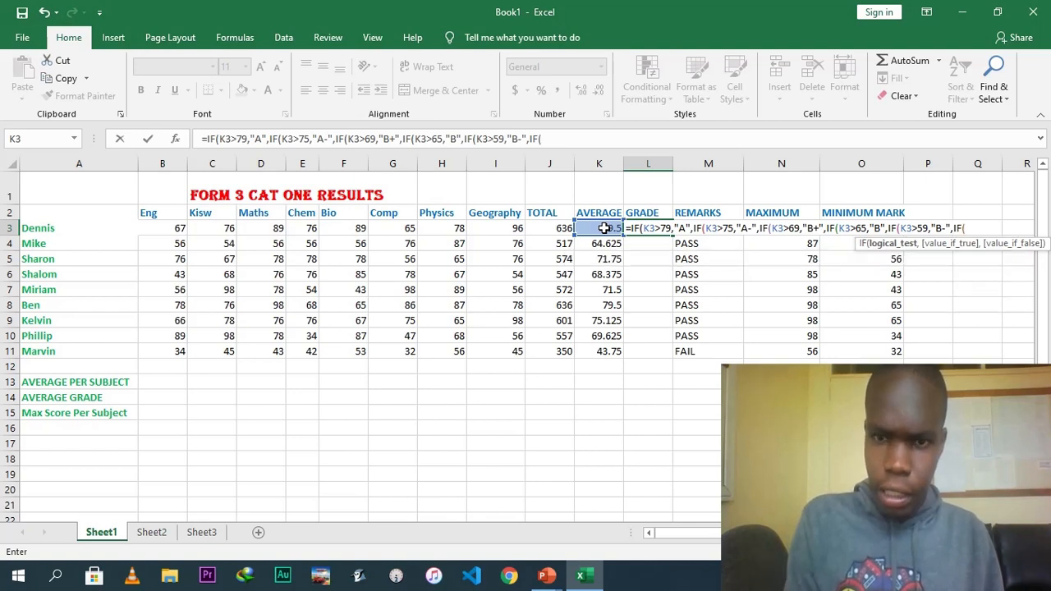
Add a nested IF testing K3>55 that returns "C+" in the grade formula.
click(602, 228)
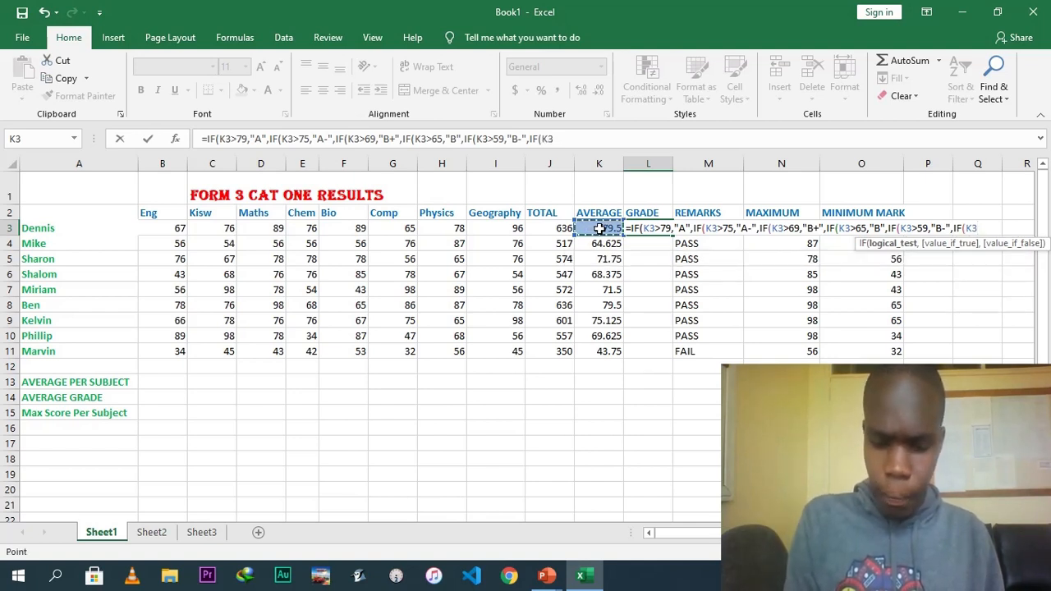
text(>)
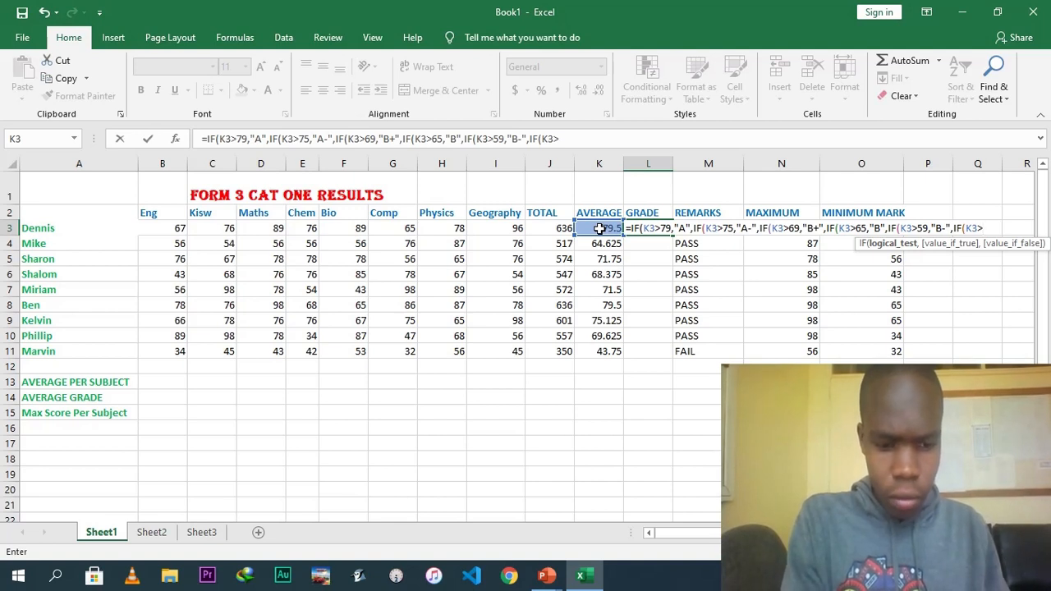
text(55)
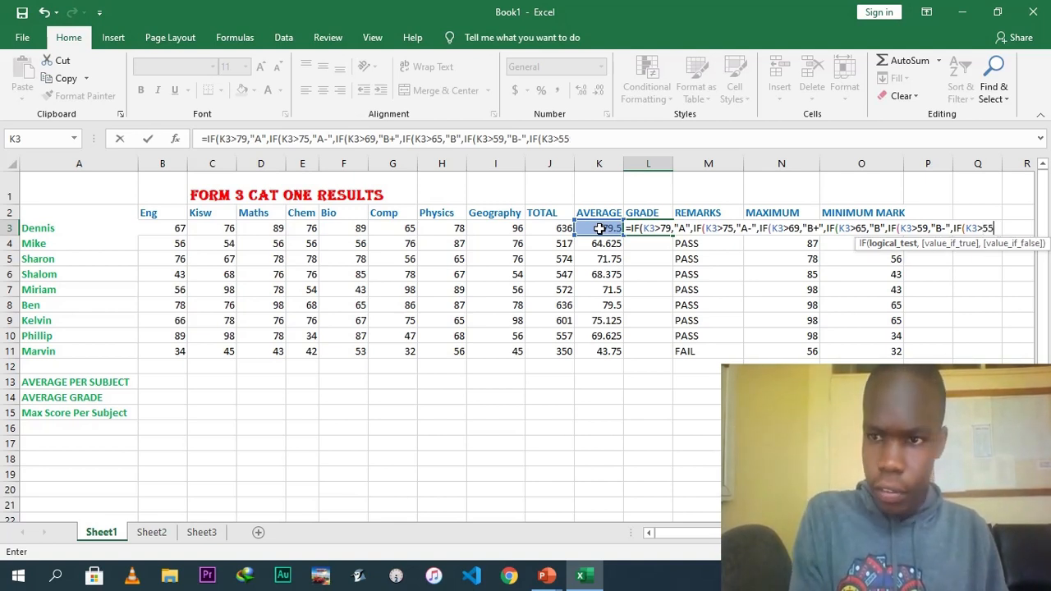
text(,")
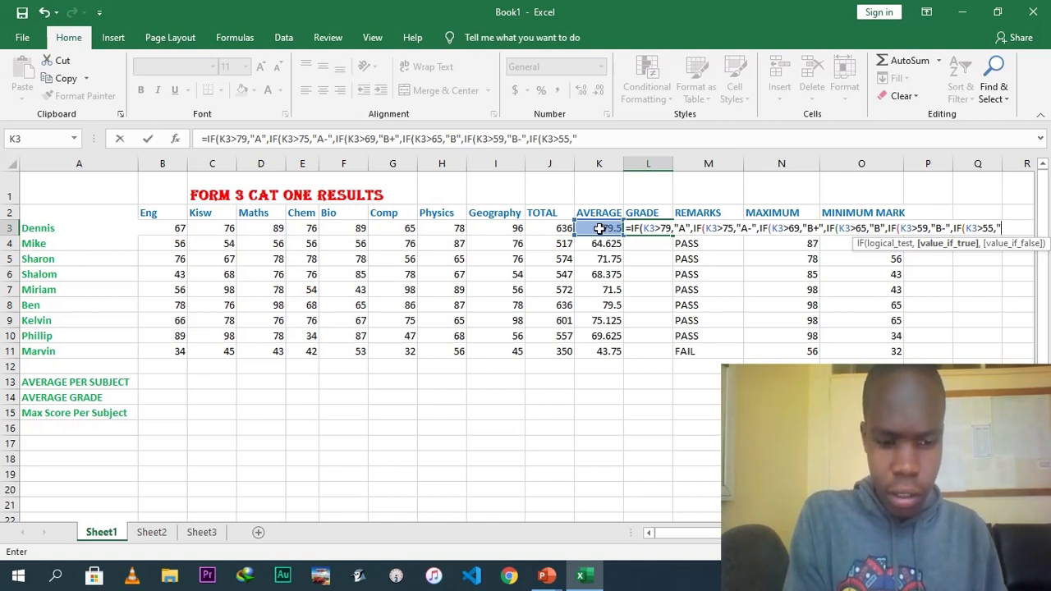
text(C+)
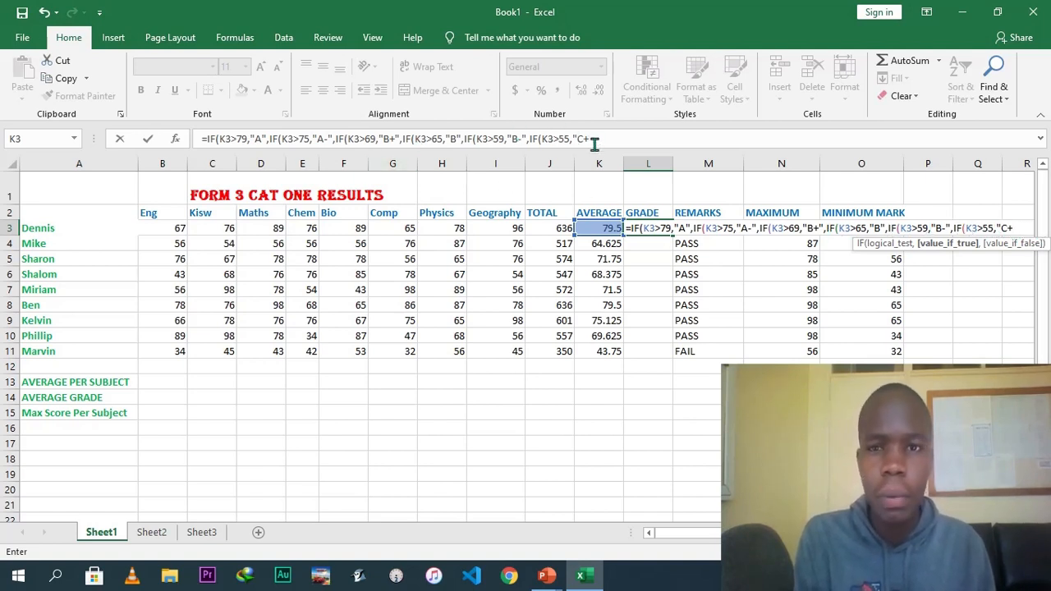
Extend the grade formula with a nested IF testing K3>49 that returns "C".
click(594, 140)
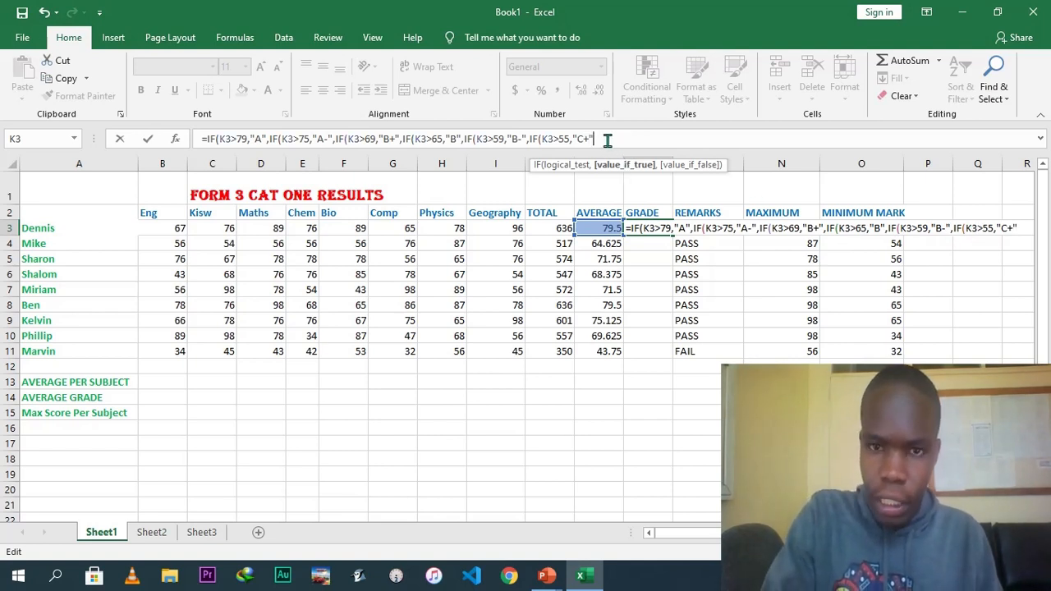
text(",IF()
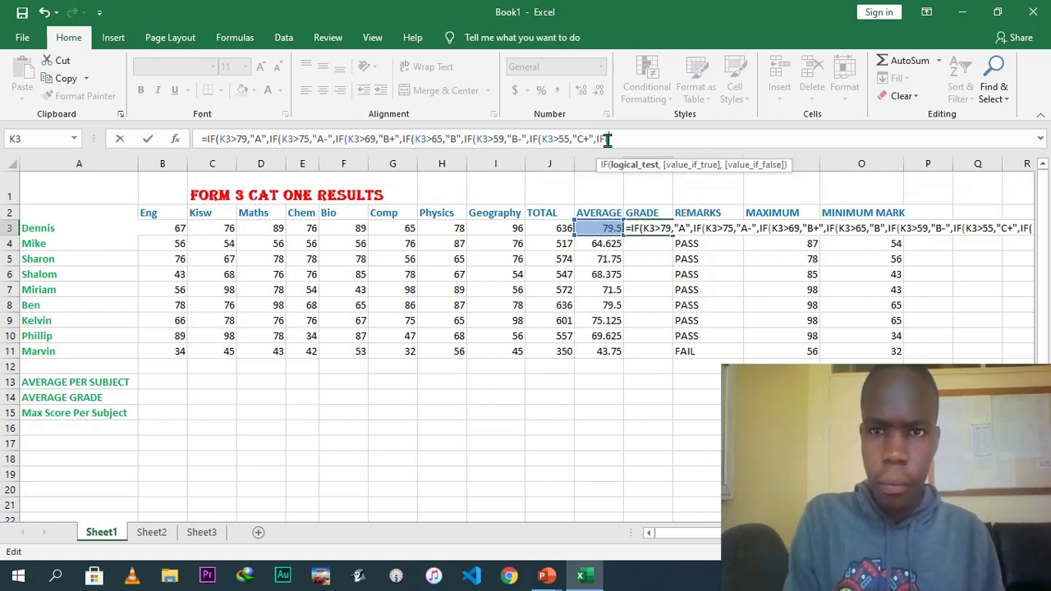
click(604, 229)
text(>)
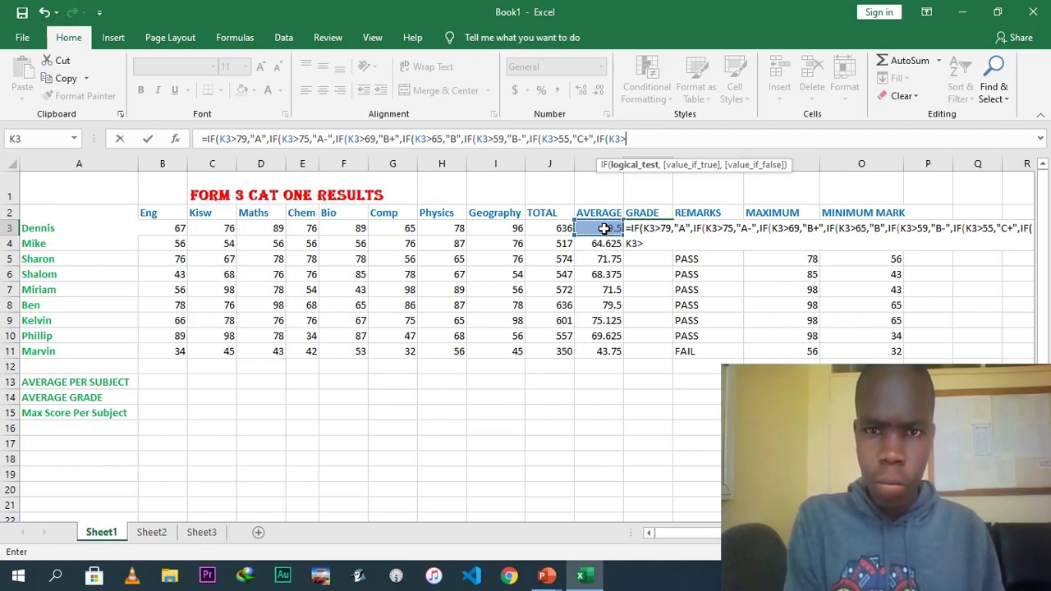
text(49)
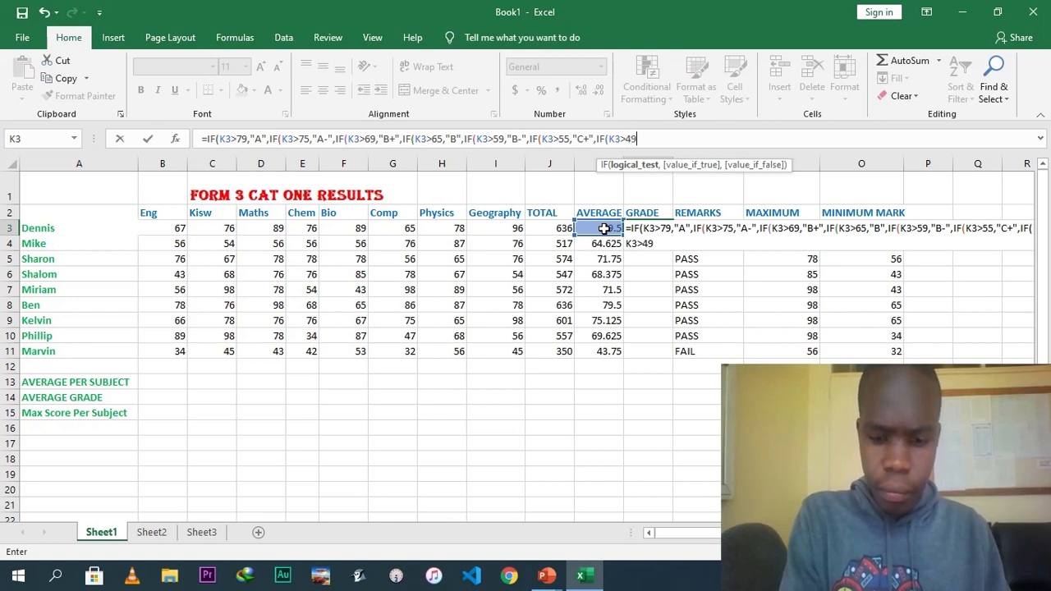
text(,)
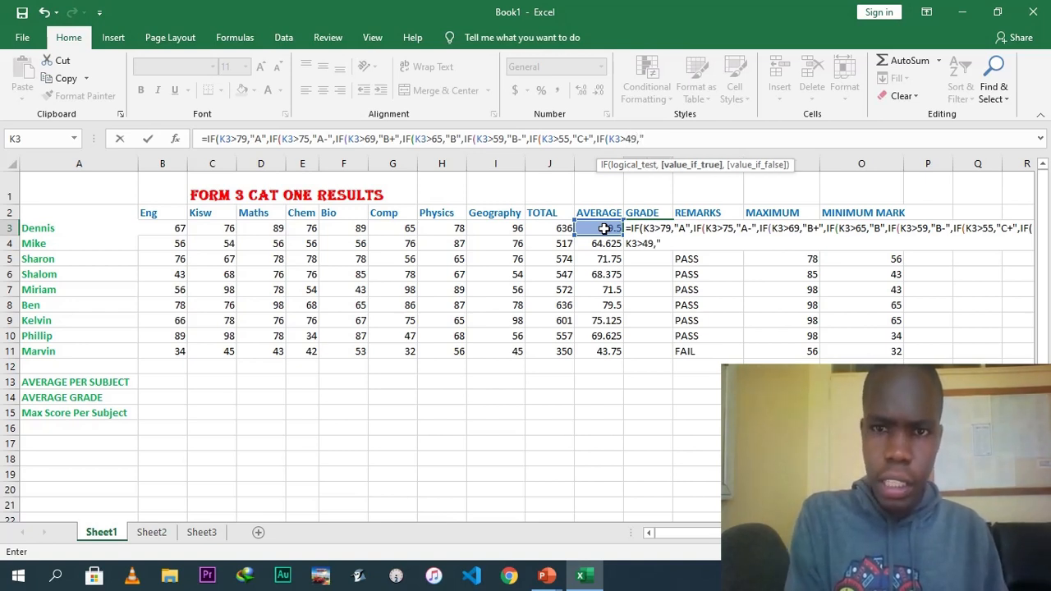
text("C)
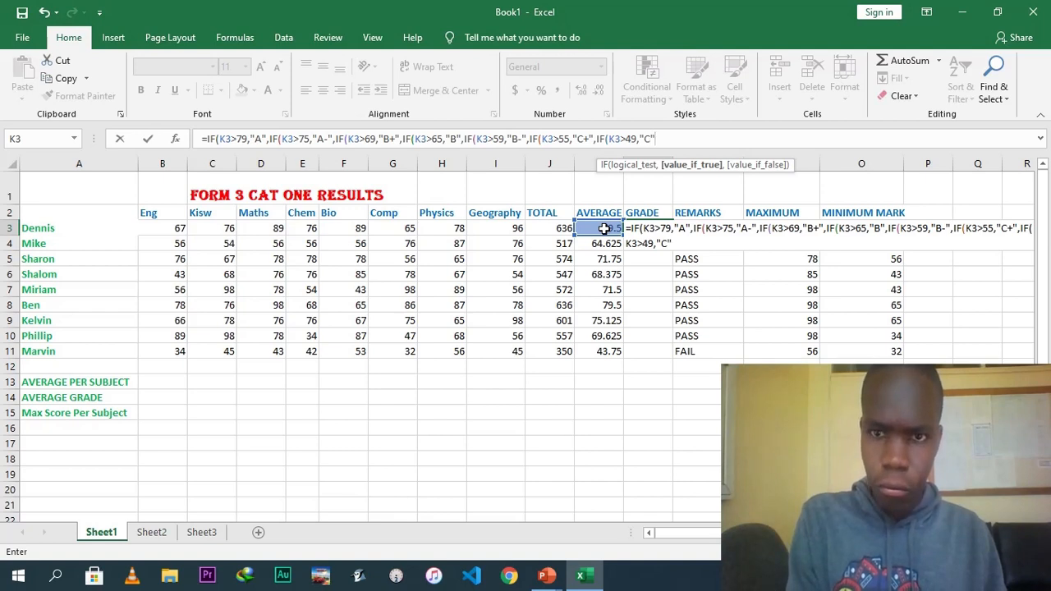
Add a further nested IF testing K3>45 that returns "C-" in the grade formula.
text(IF)
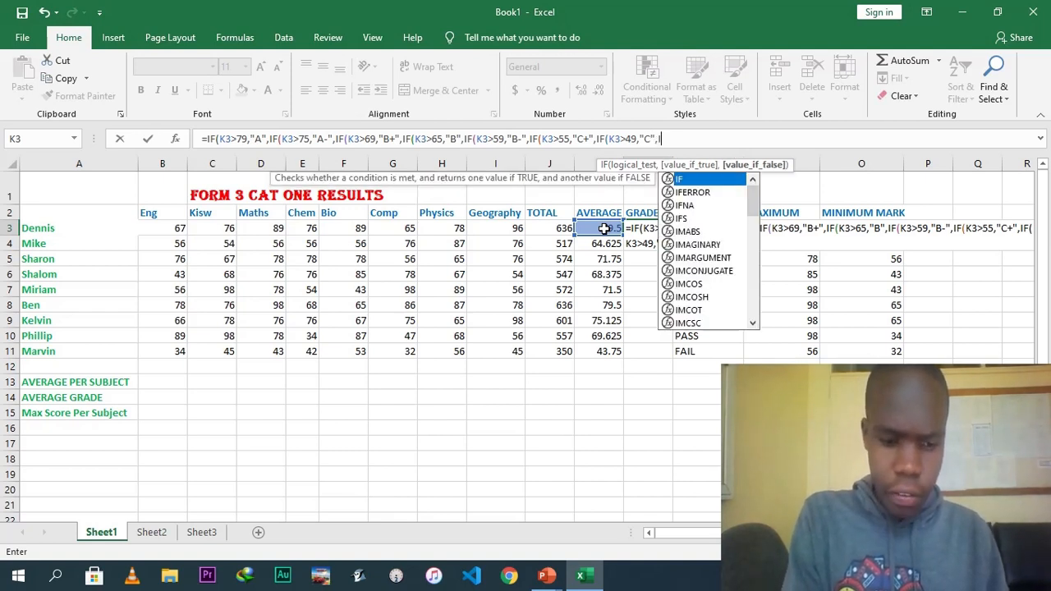
text(()
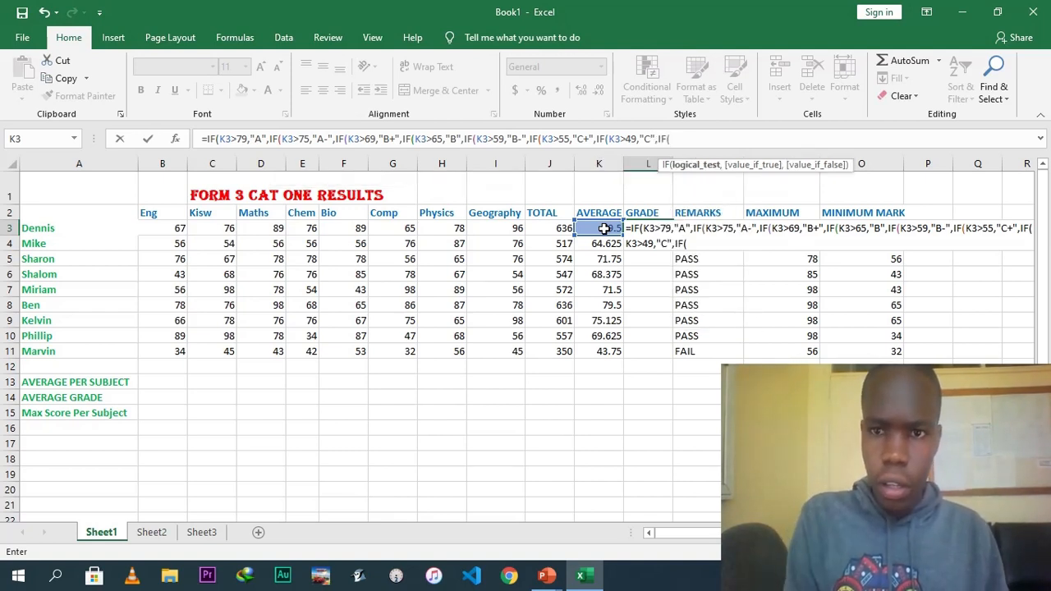
click(608, 226)
text(>)
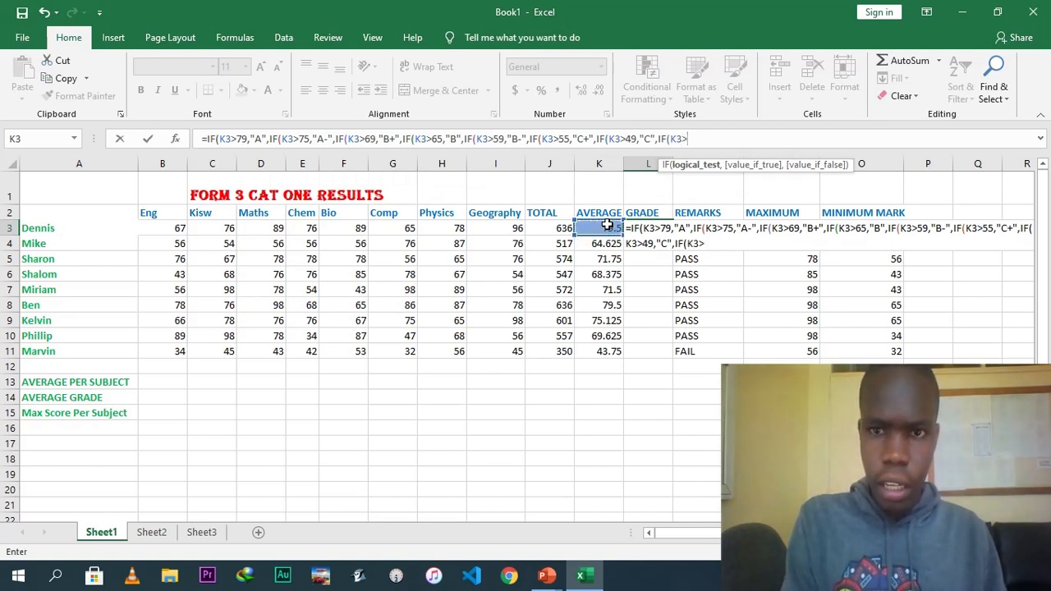
text(45,)
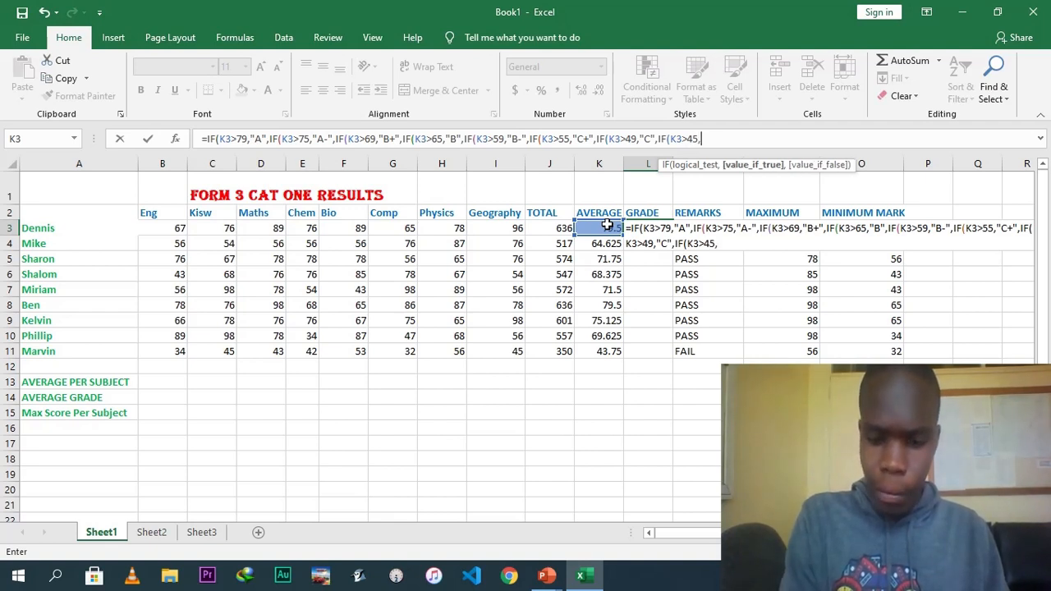
text("C-)
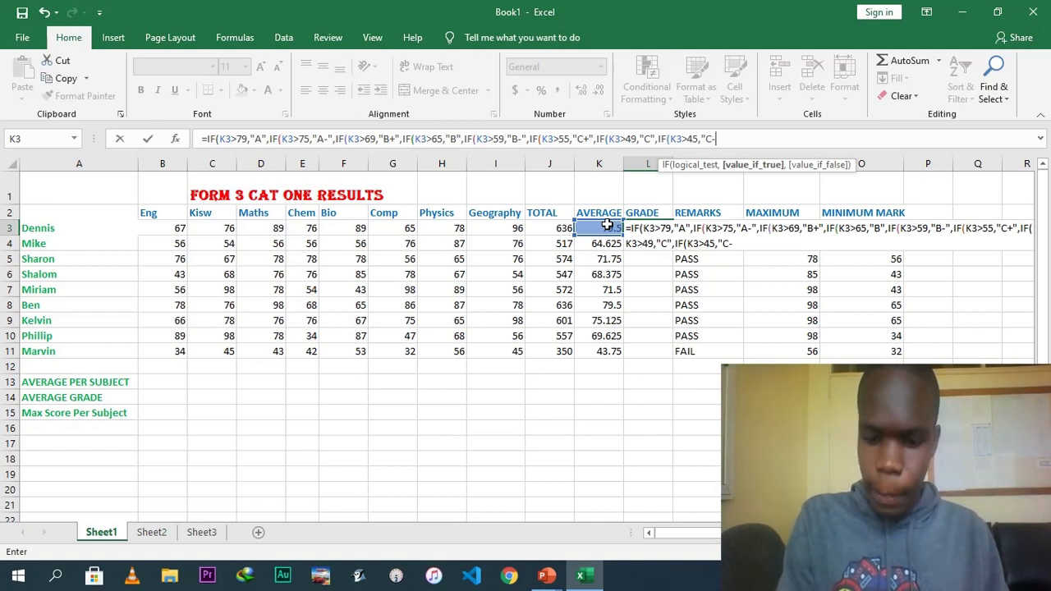
text(")
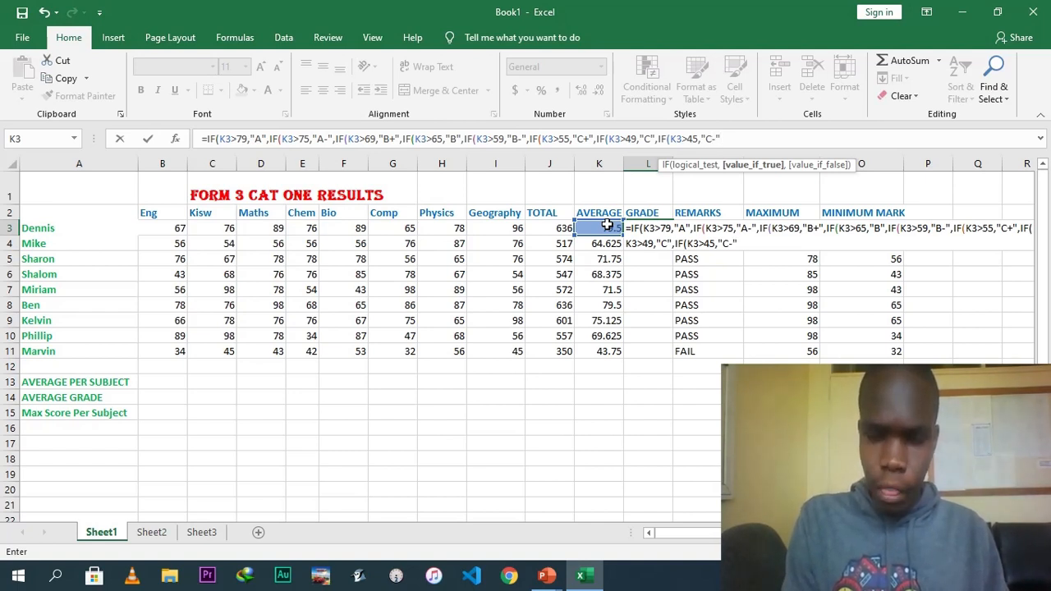
text(,IF()
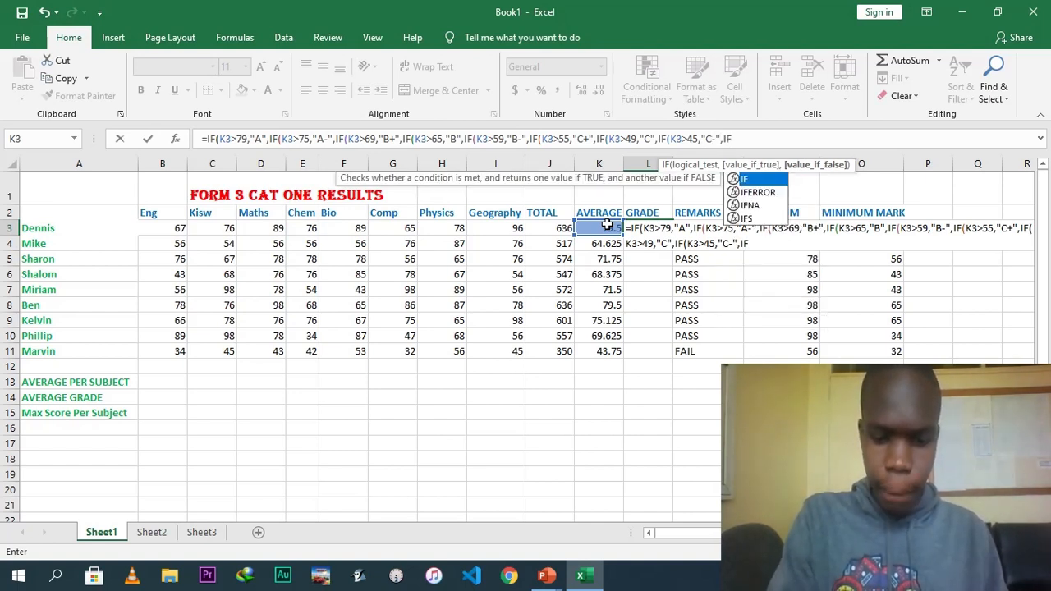
Add another nested IF testing K3>39 that returns "D+" in the grade formula.
click(596, 230)
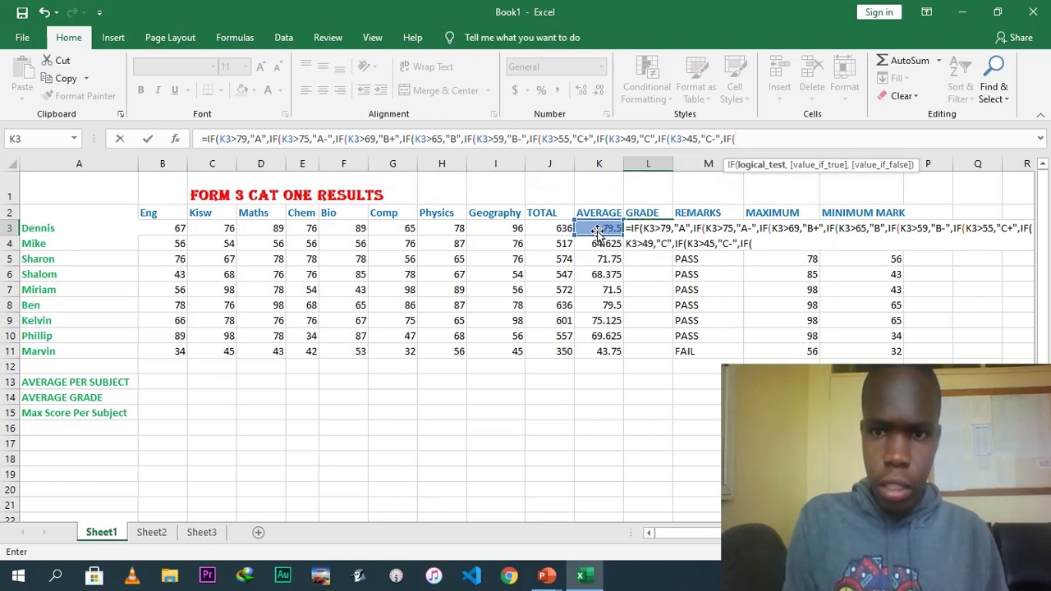
text(>)
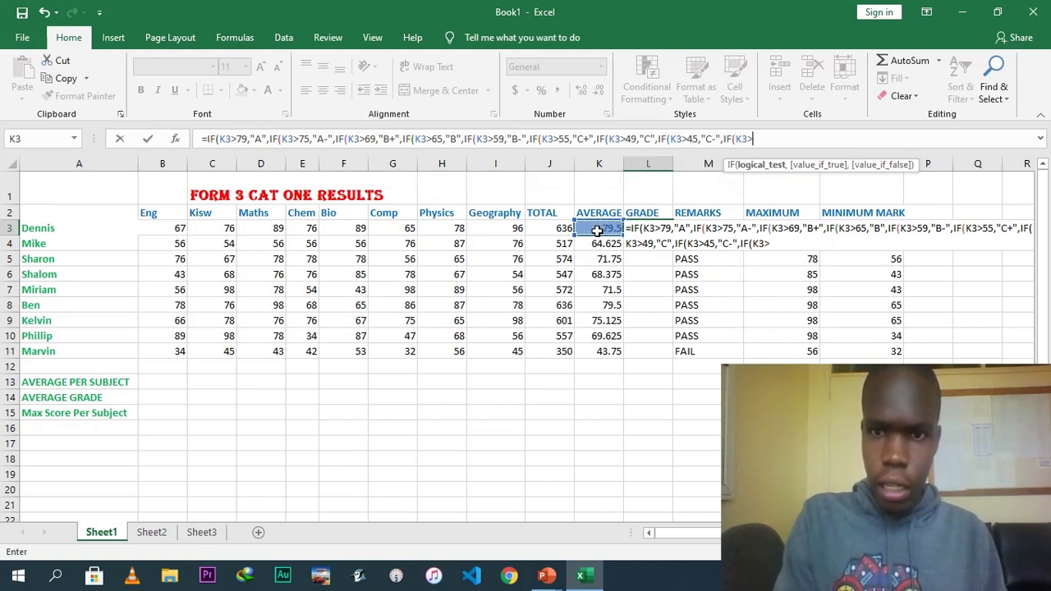
text(39)
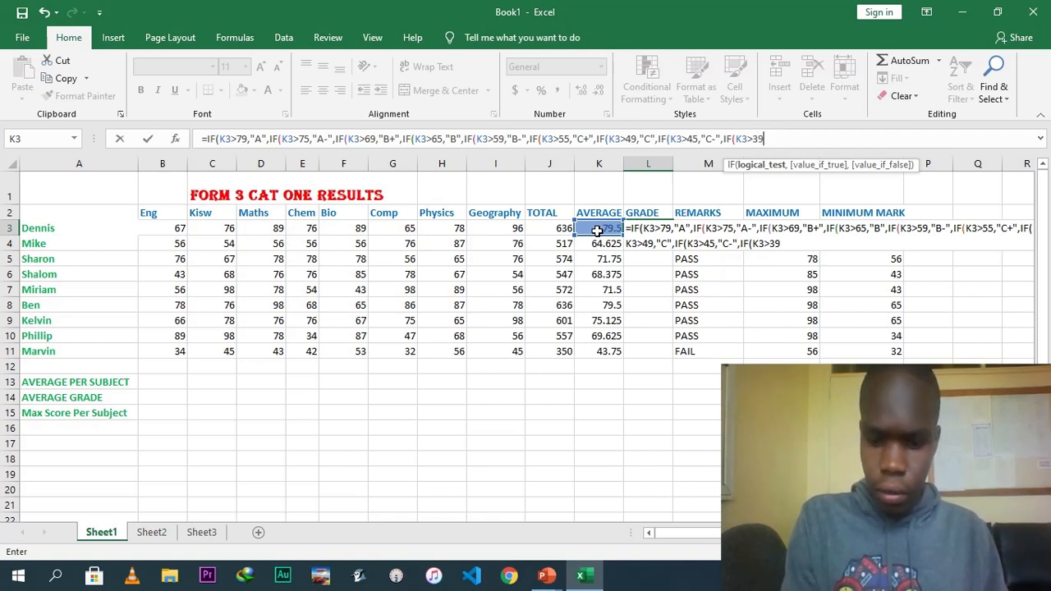
text(,")
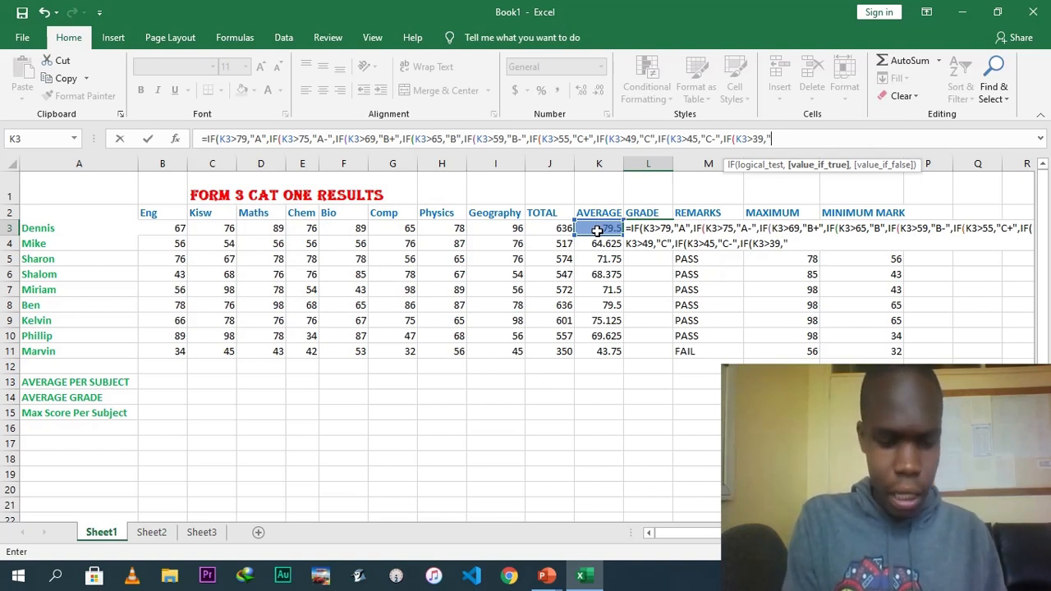
text(D+)
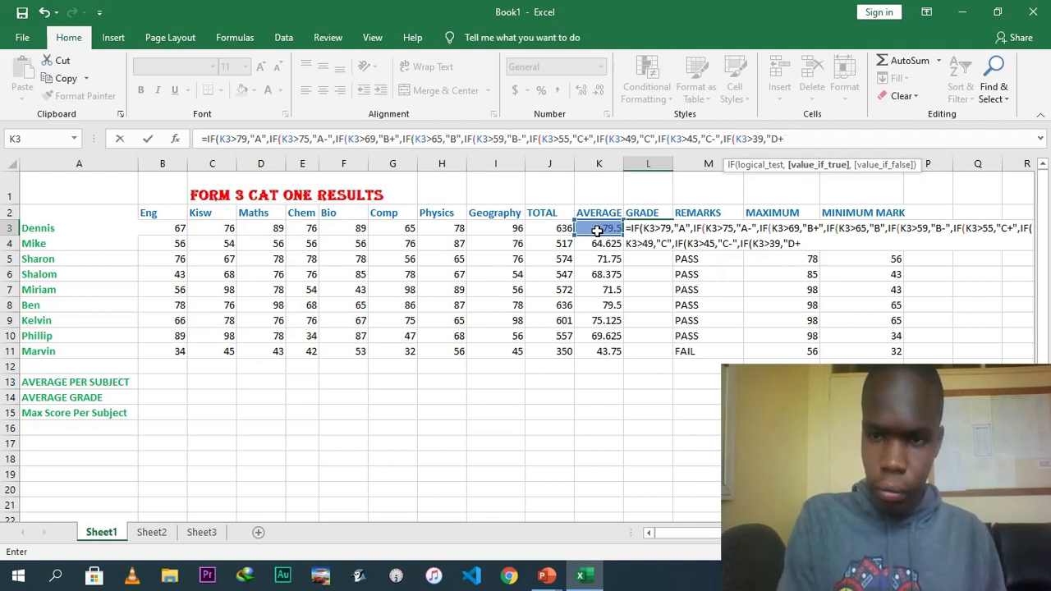
text(",)
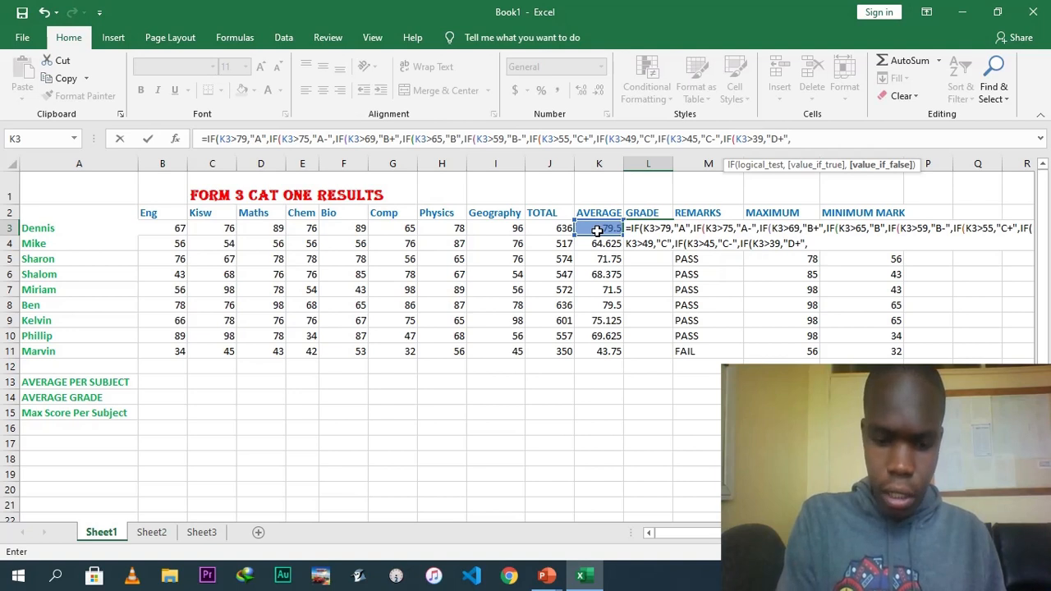
text(IF)
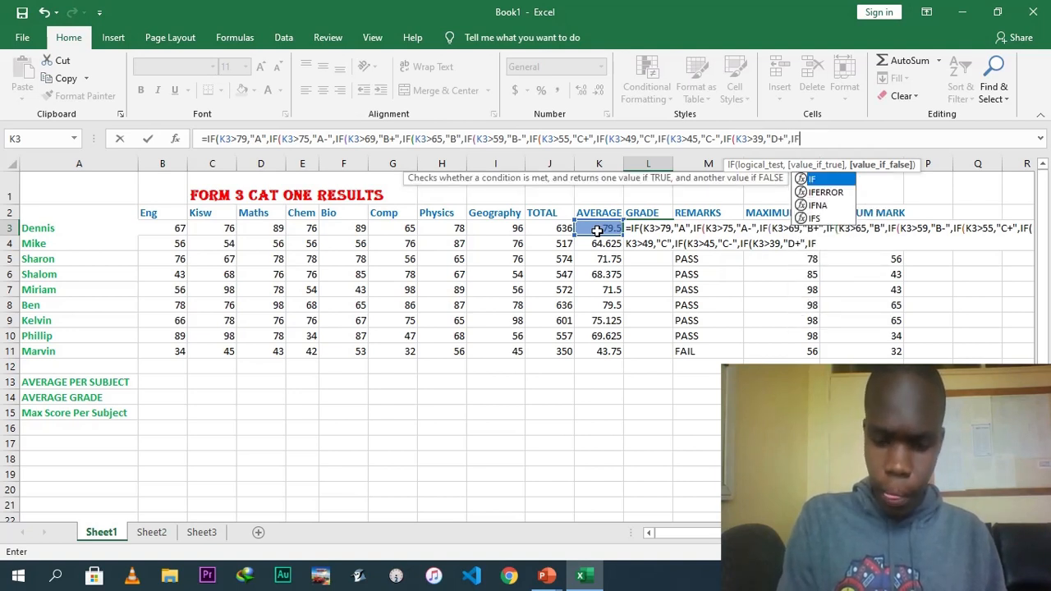
text())
Extend the grade formula with a nested IF testing K3>35 that returns "D-" and open a further IF.
key(BackSpace)
text(()
click(604, 228)
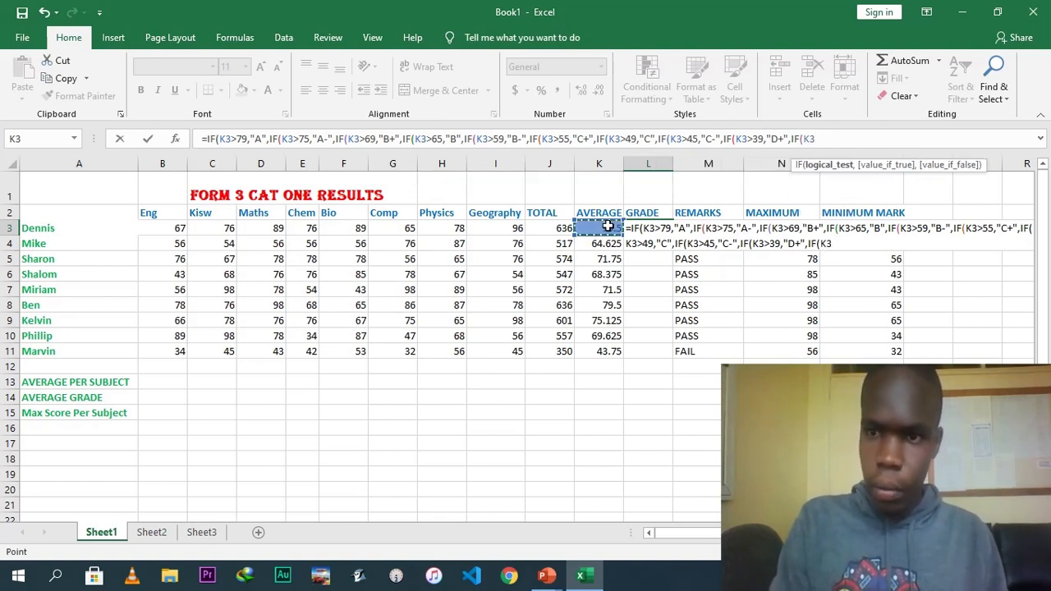
text(>)
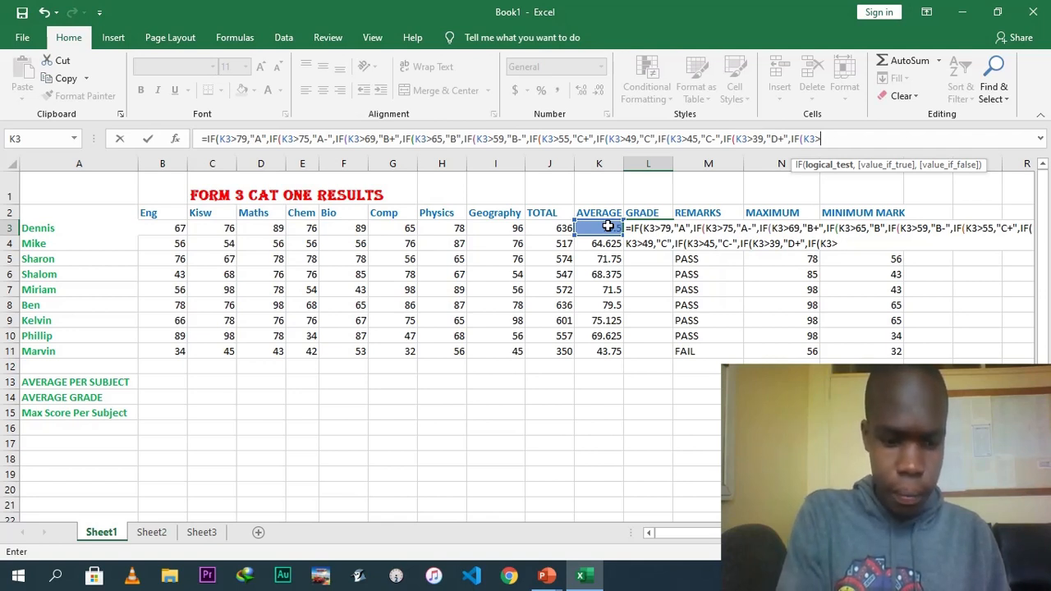
text(35,)
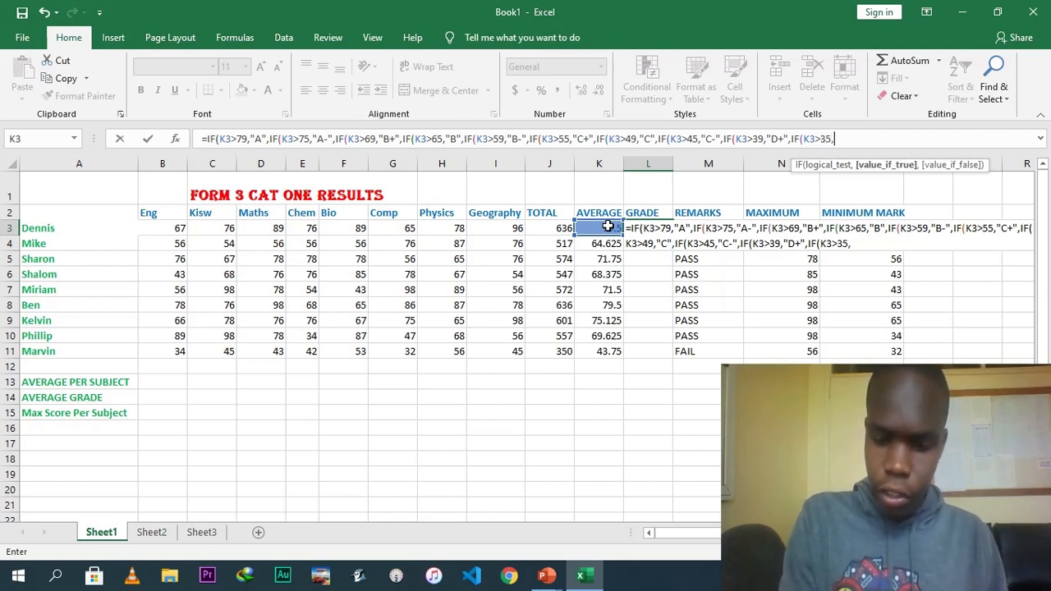
text(")
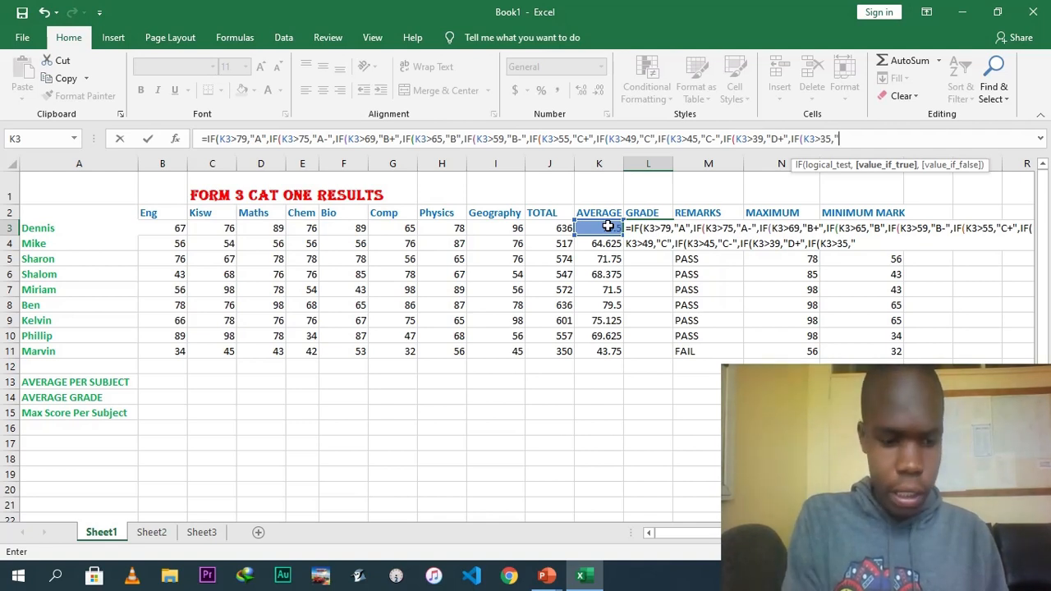
text(D-",IF)
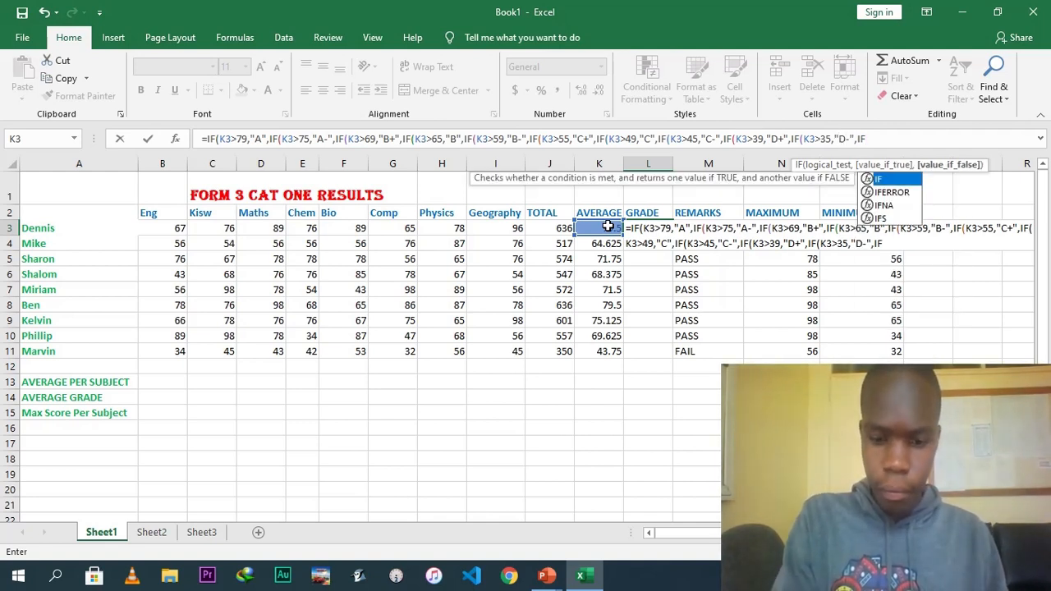
text(()
Open another nested IF in the grade formula with the condition K3>35.
click(606, 227)
text(>)
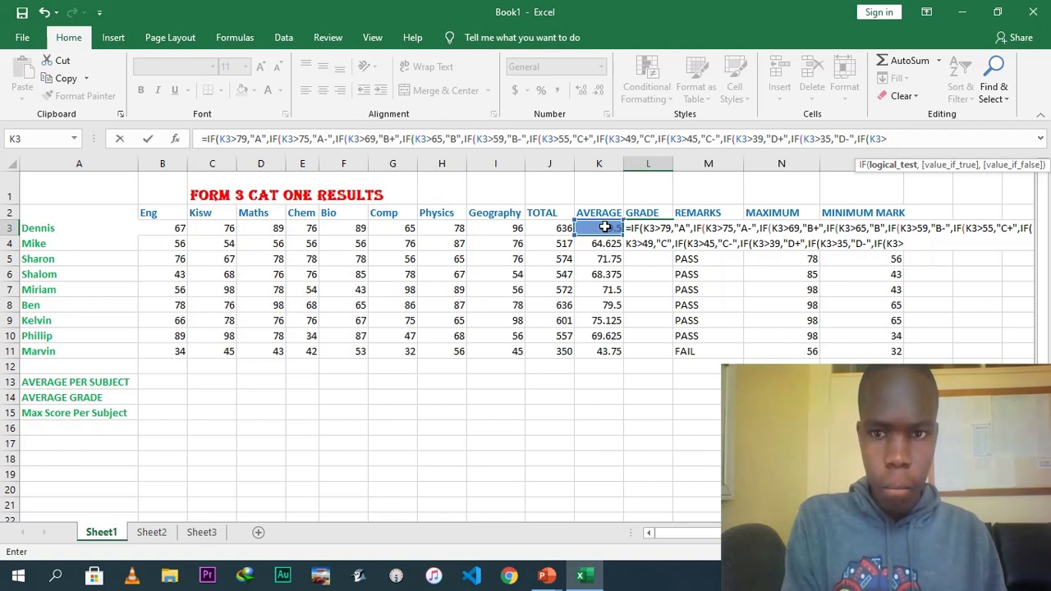
text(29)
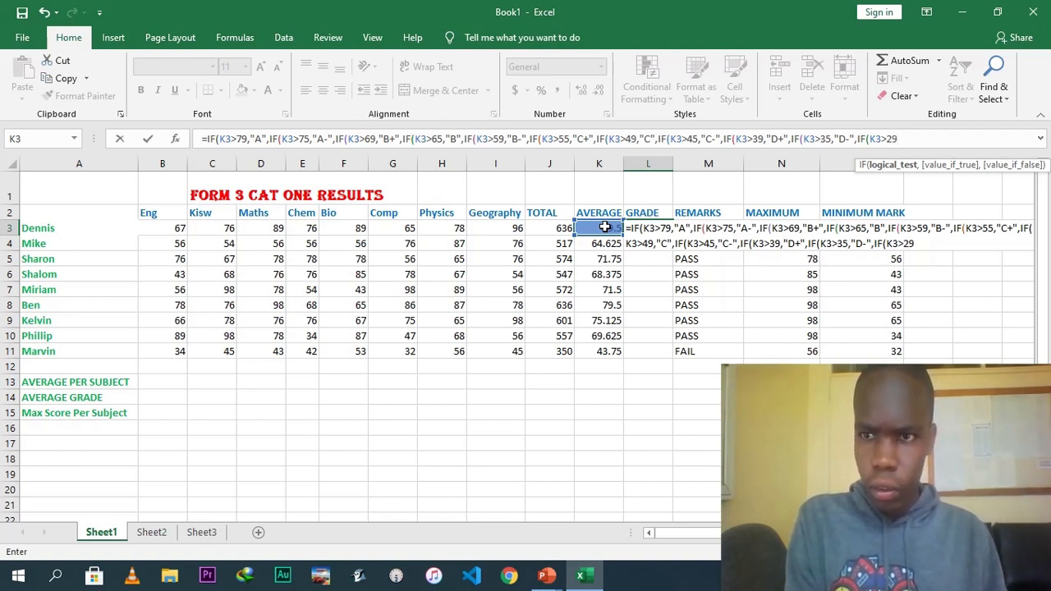
key(BackSpace)
key(BackSpace)
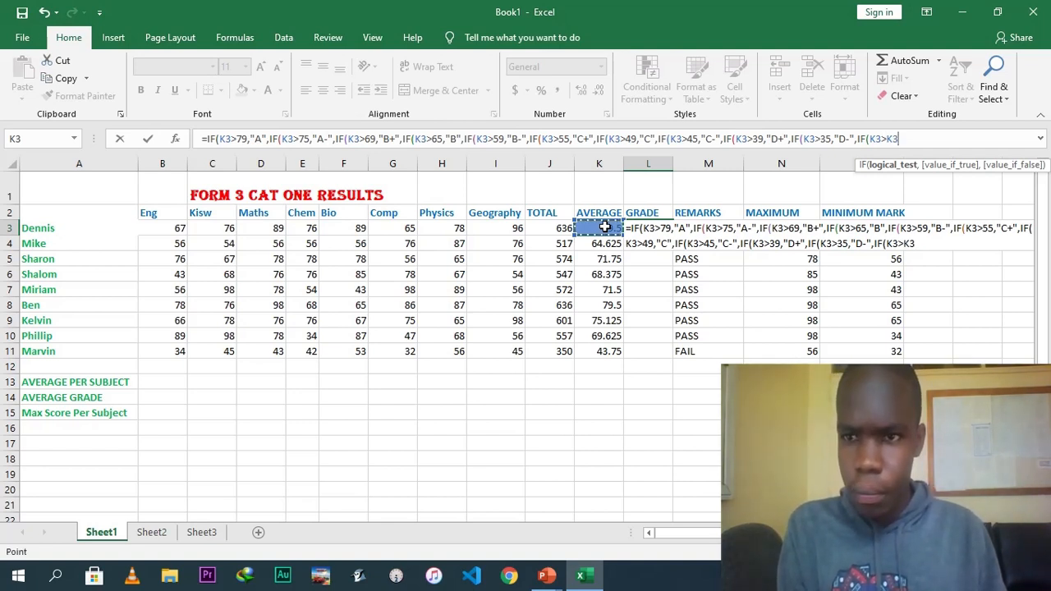
text(K)
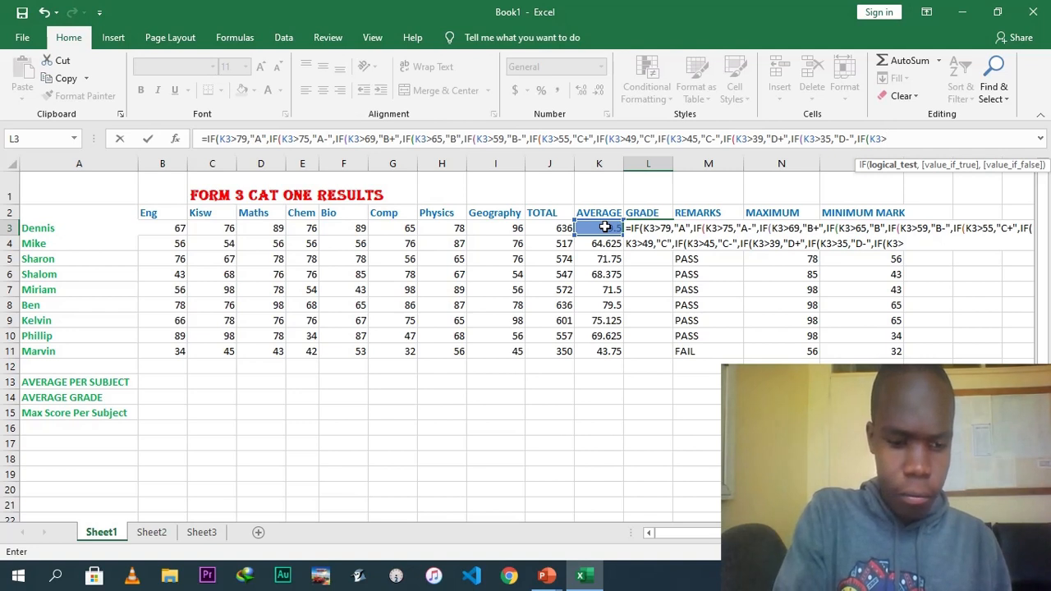
text(35)
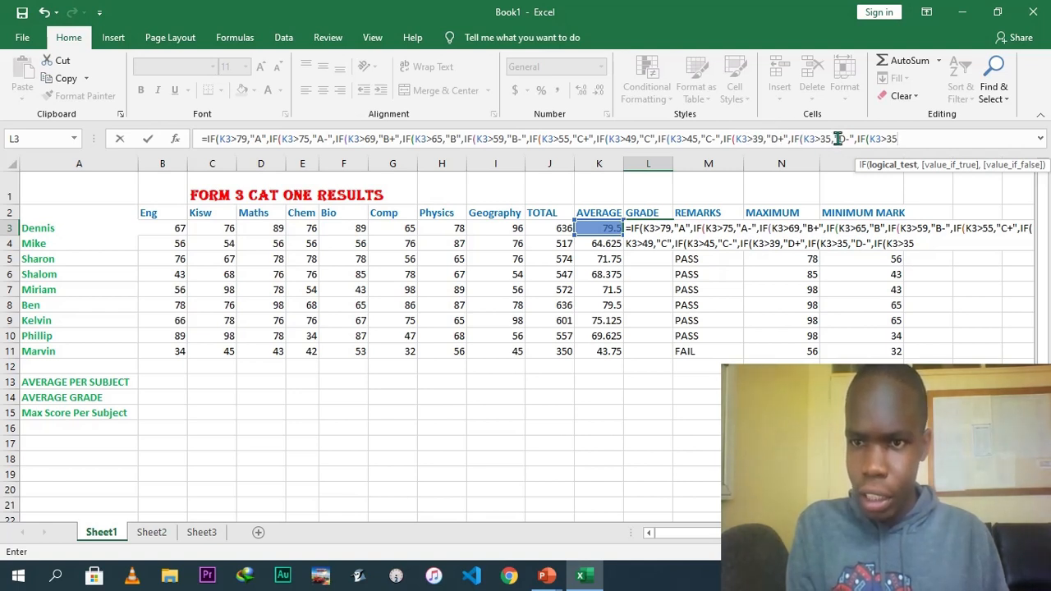
Change the previous K3>35 result to "D", then give the new condition the result "D-" and open a further IF.
click(839, 139)
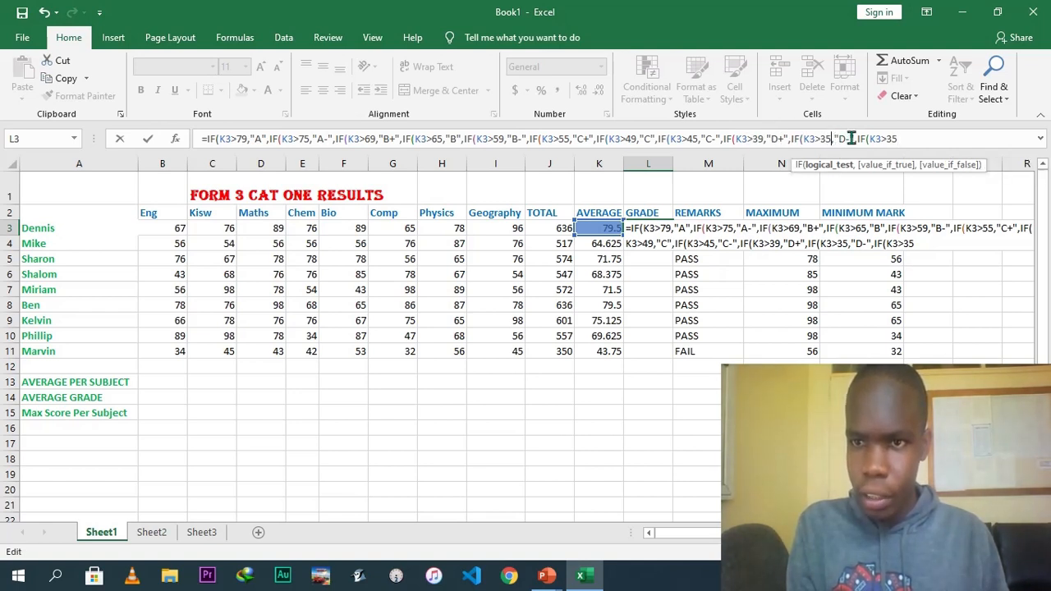
click(849, 138)
key(BackSpace)
click(896, 139)
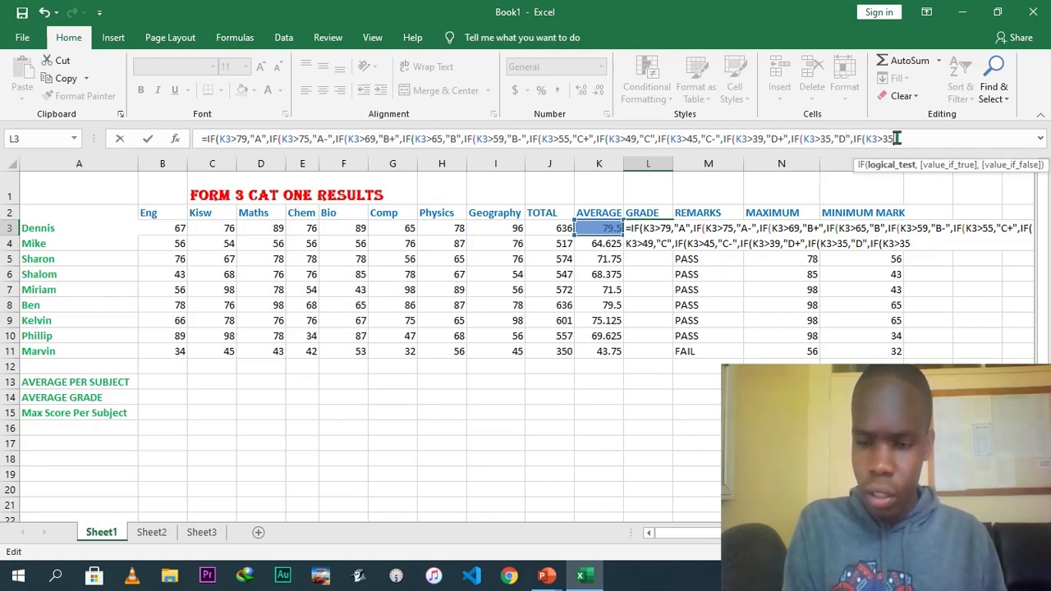
text(,"D-)
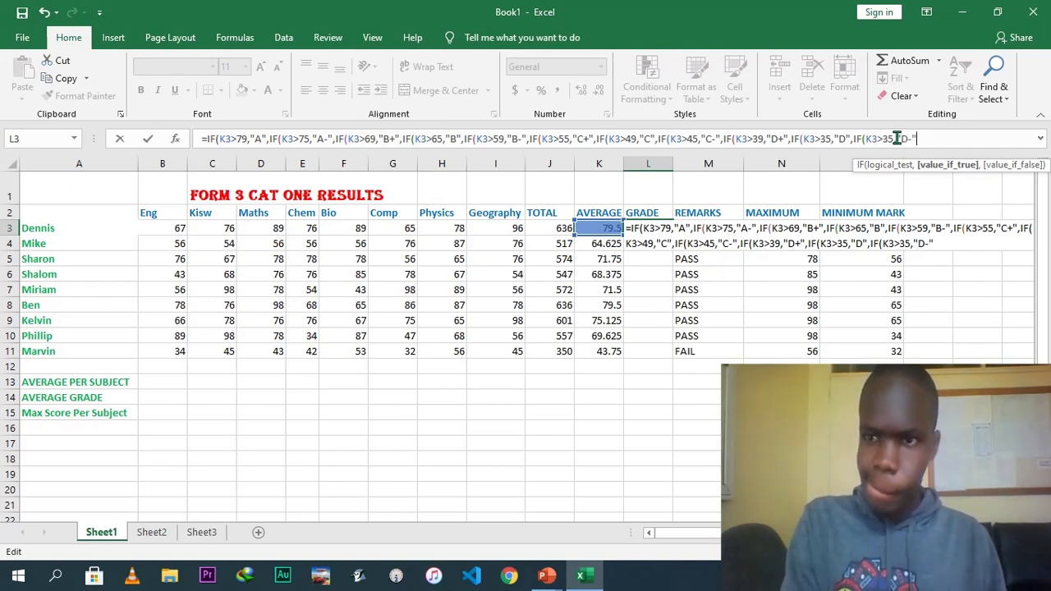
text(",IF()
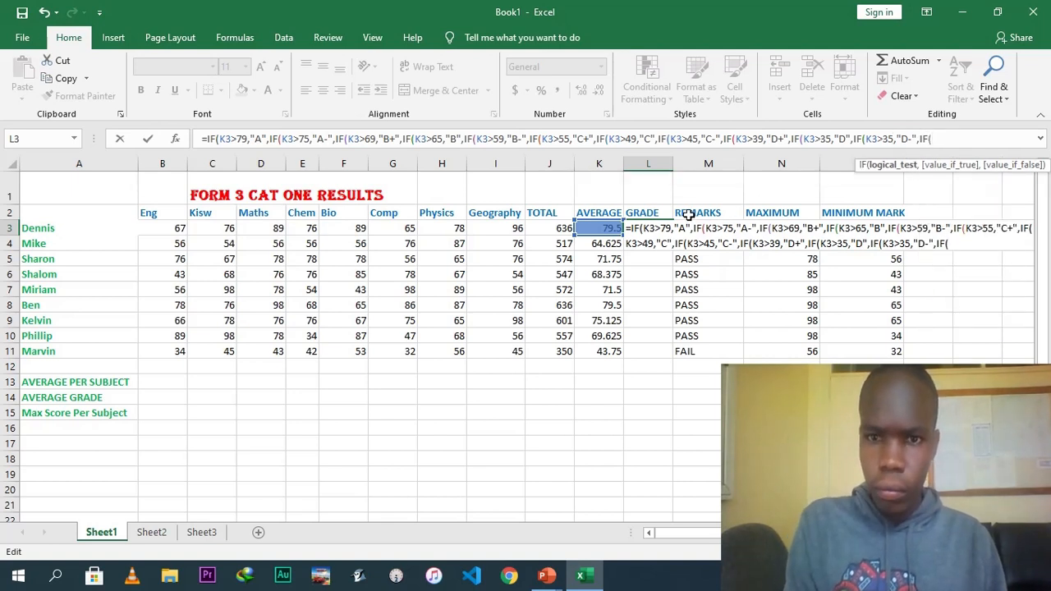
Change the "D-" condition to K3>29 and add a final IF testing K3<30 that returns "E".
click(605, 225)
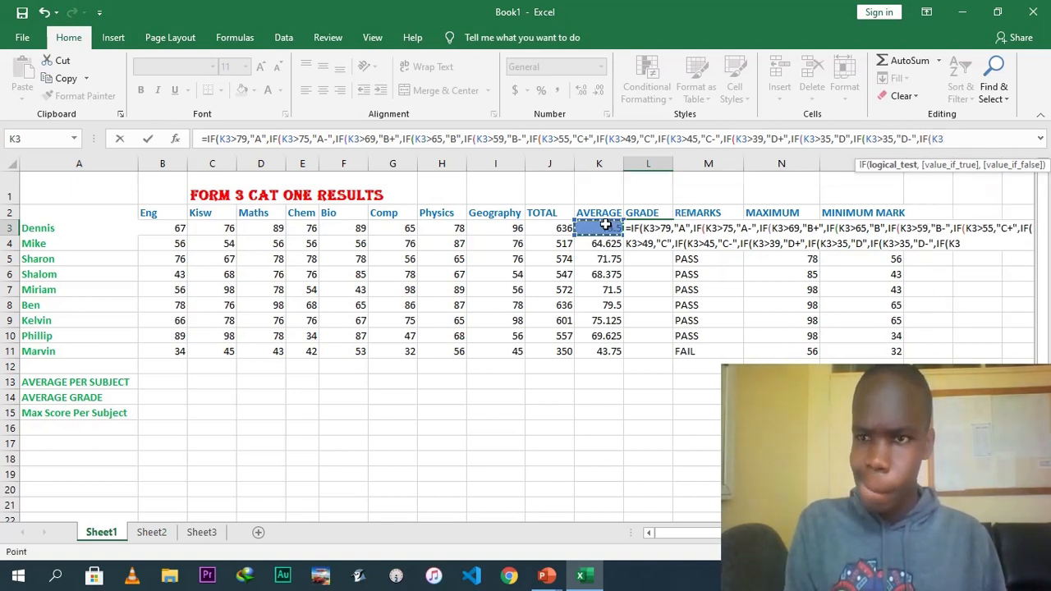
text(>)
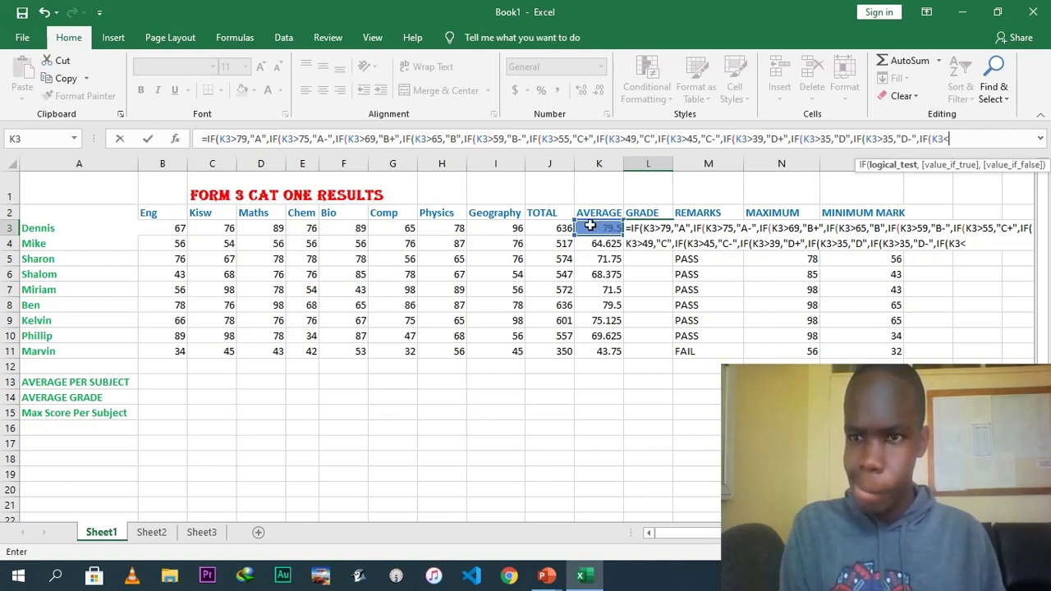
click(895, 139)
key(BackSpace)
key(BackSpace)
text(29)
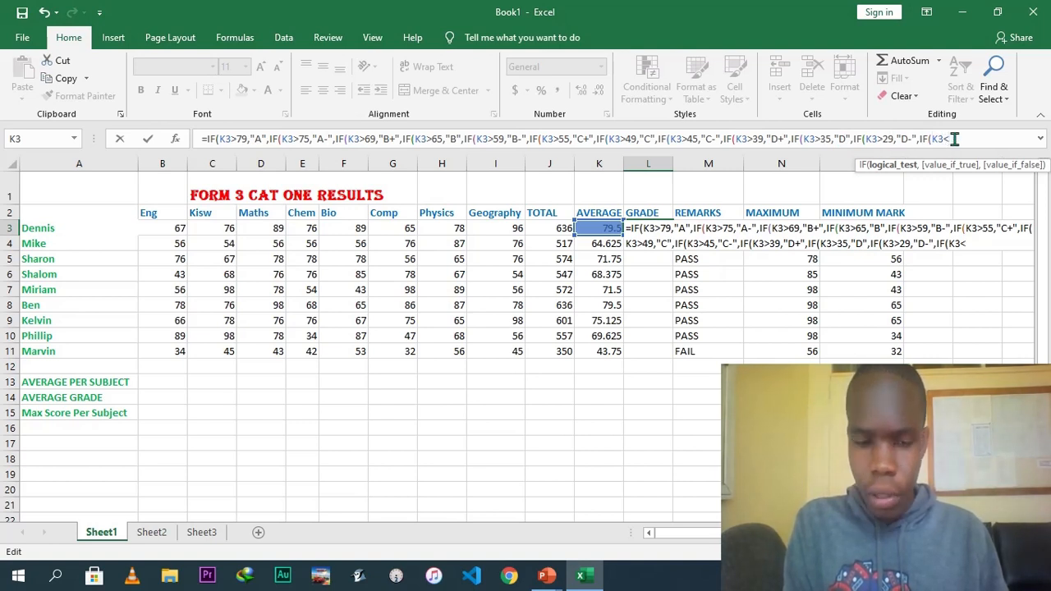
text(2)
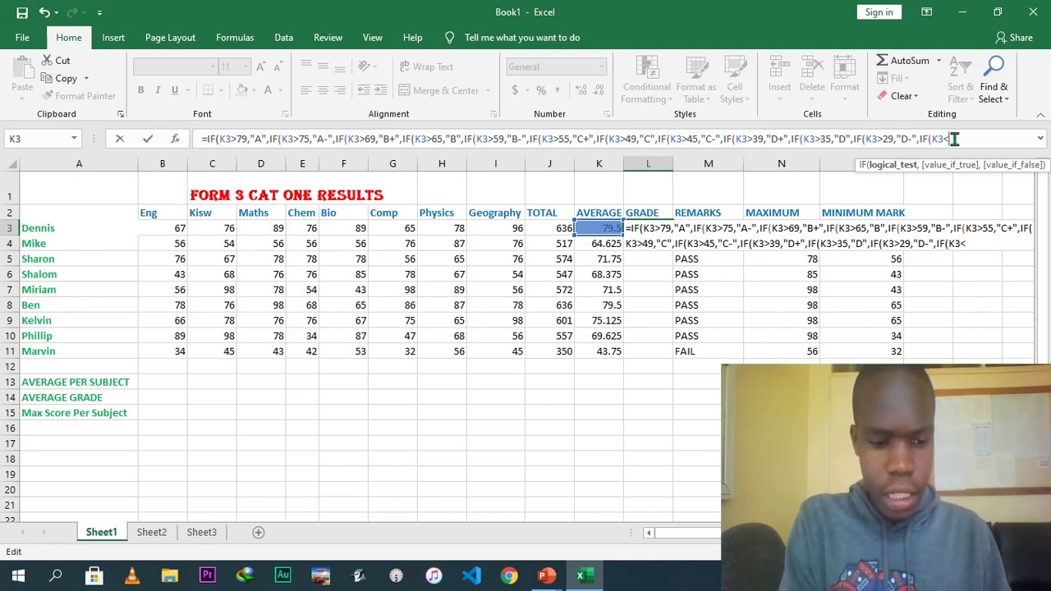
text(30)
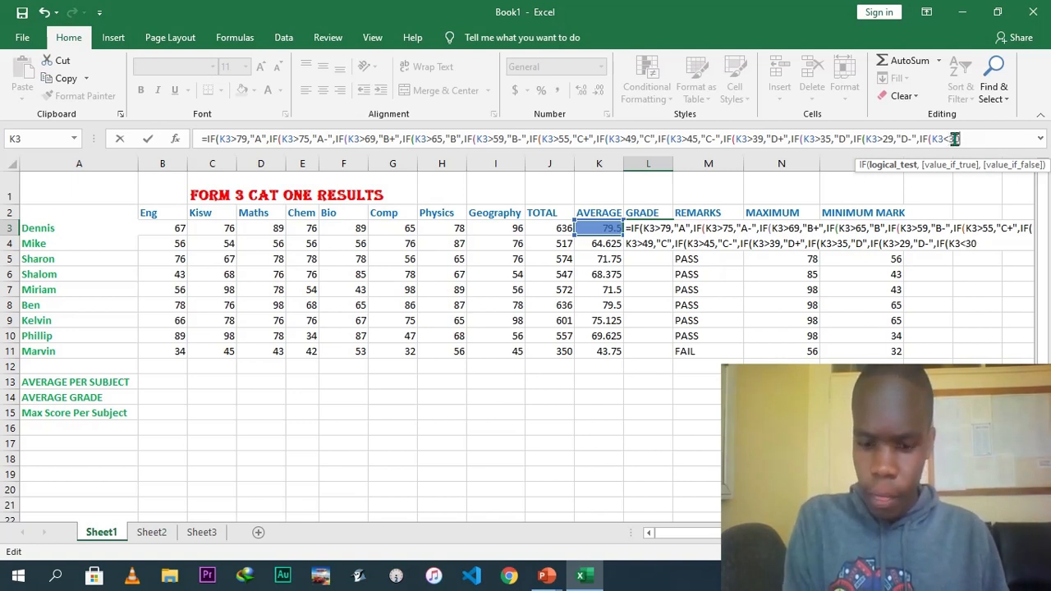
text(,")
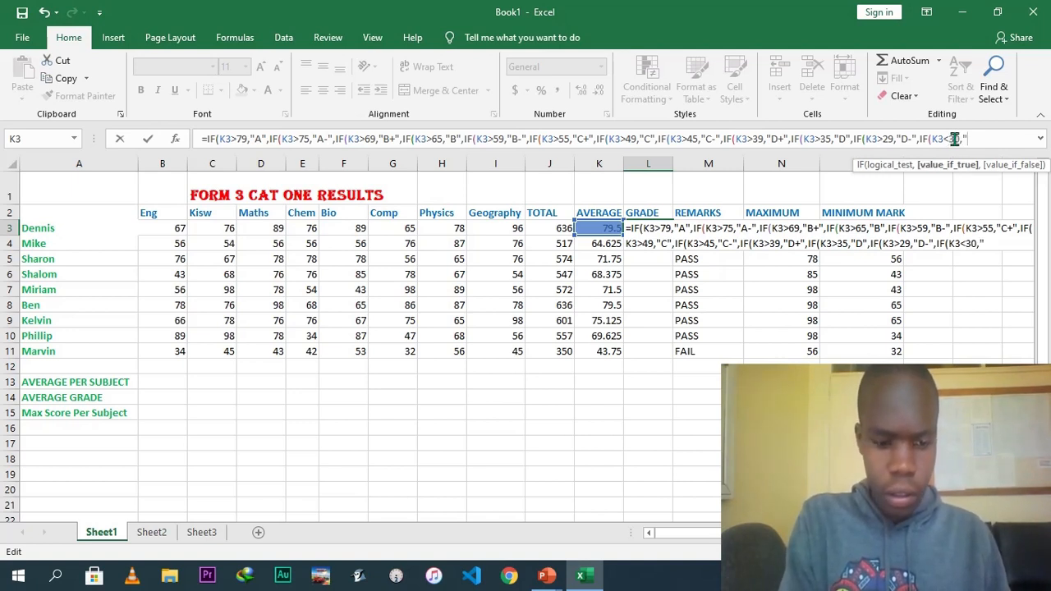
text(E")
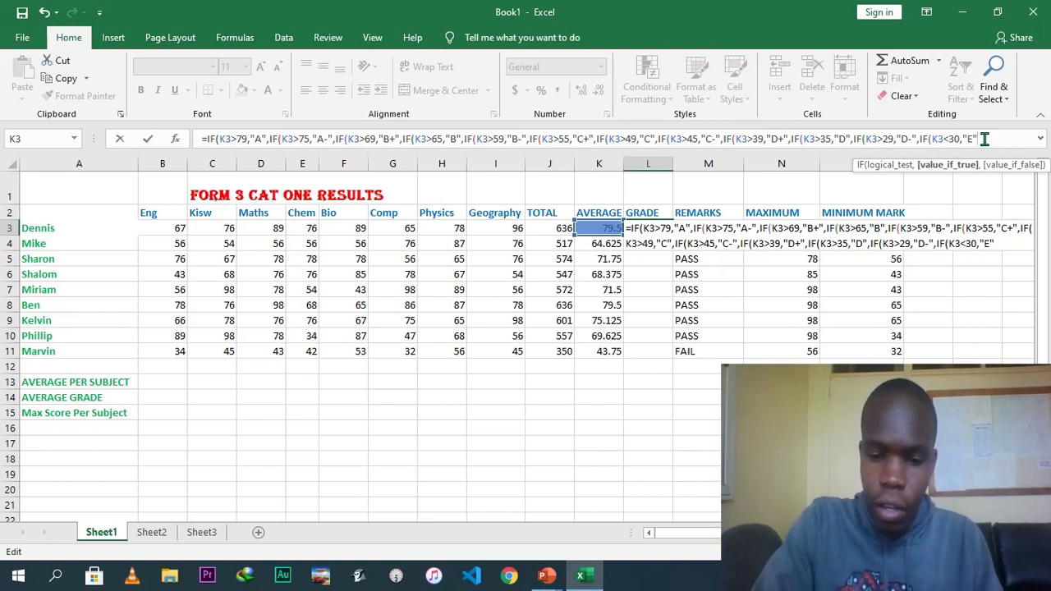
Close all nested IF brackets, enter the grade formula and fill it down the grade column to row 11.
text()))))))))))))
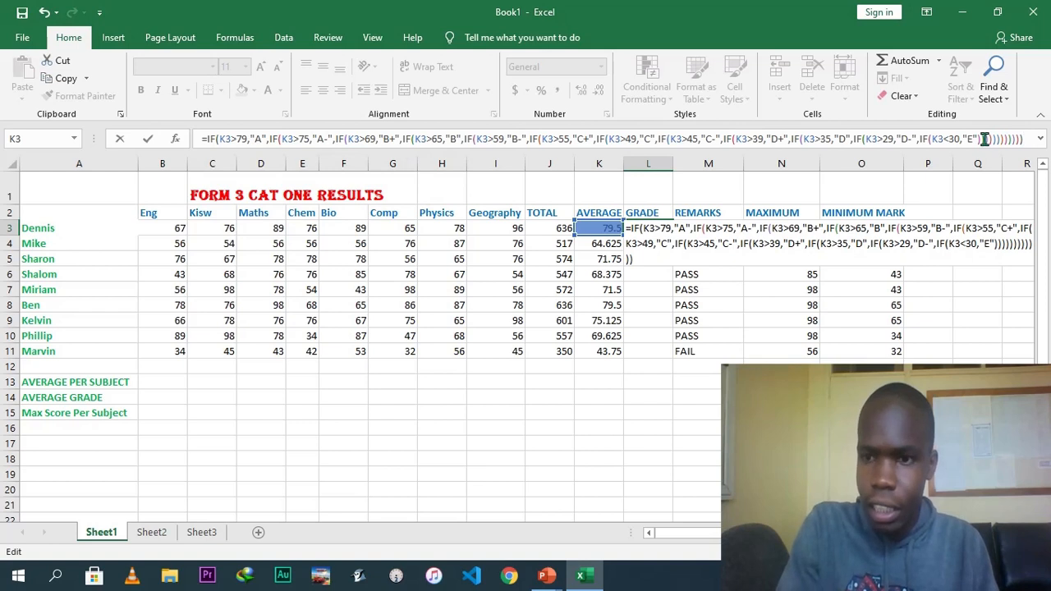
key(Return)
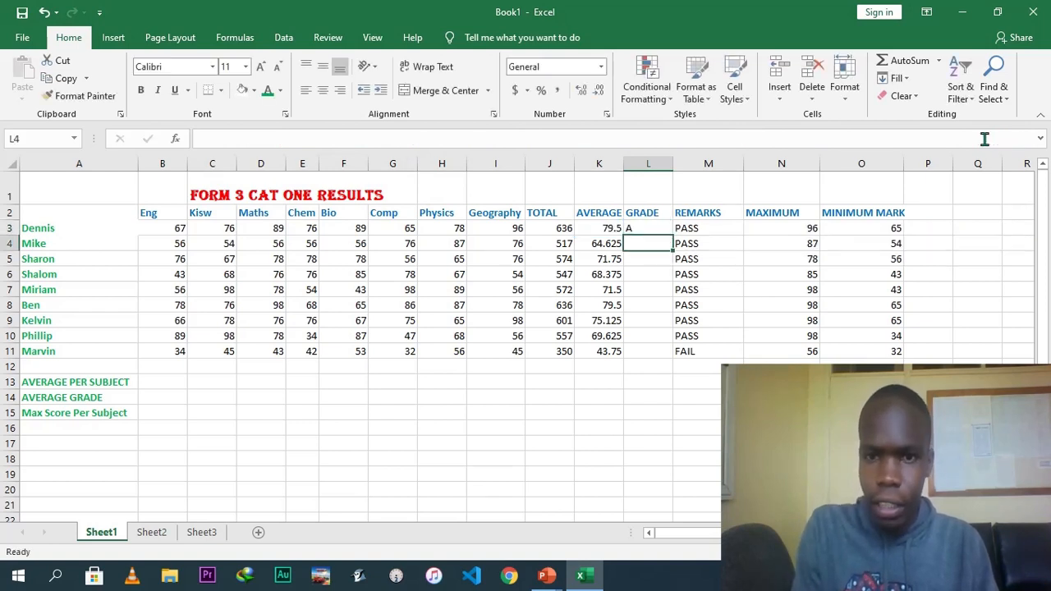
click(657, 230)
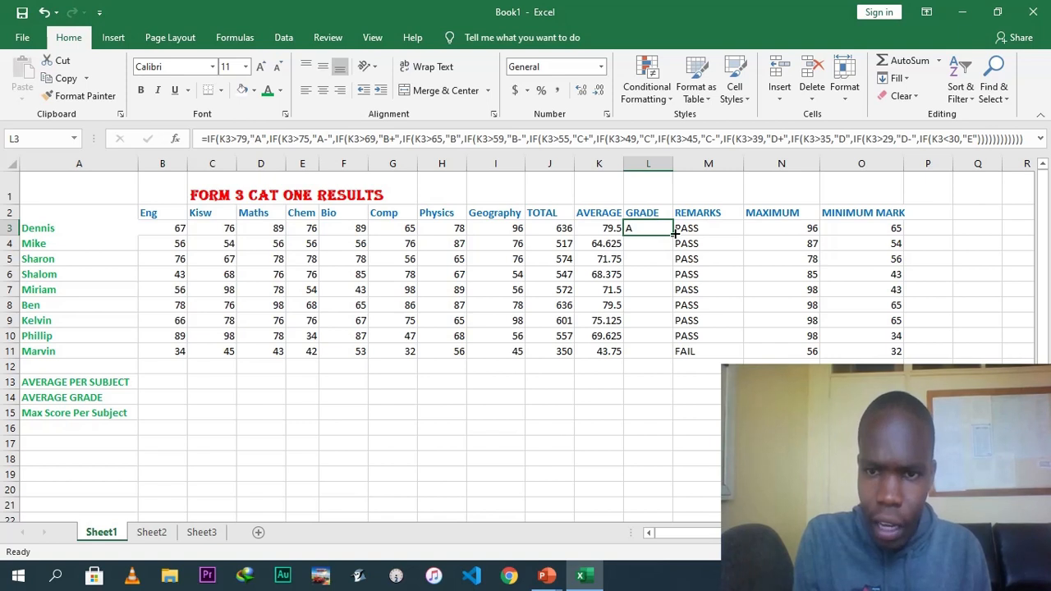
drag(671, 234, 664, 356)
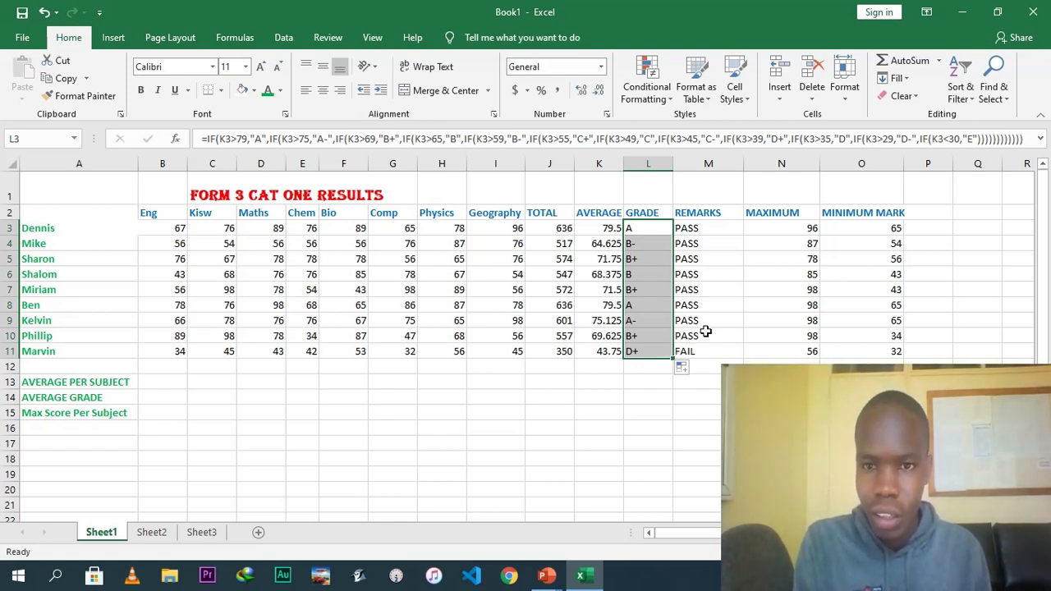
Inspect the grade formula in each student's grade cell down the column.
click(639, 229)
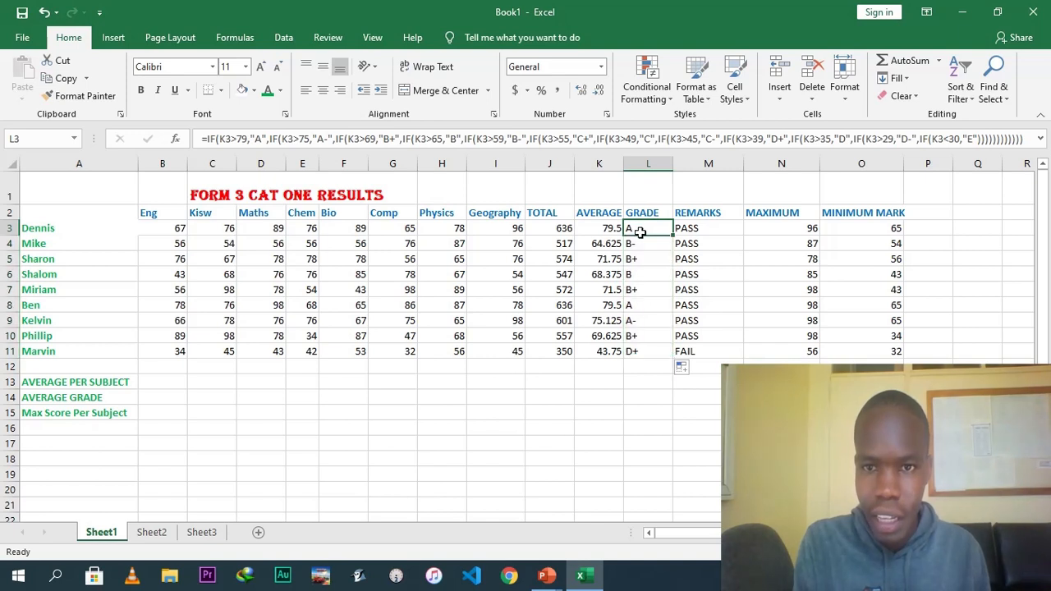
click(639, 244)
click(639, 258)
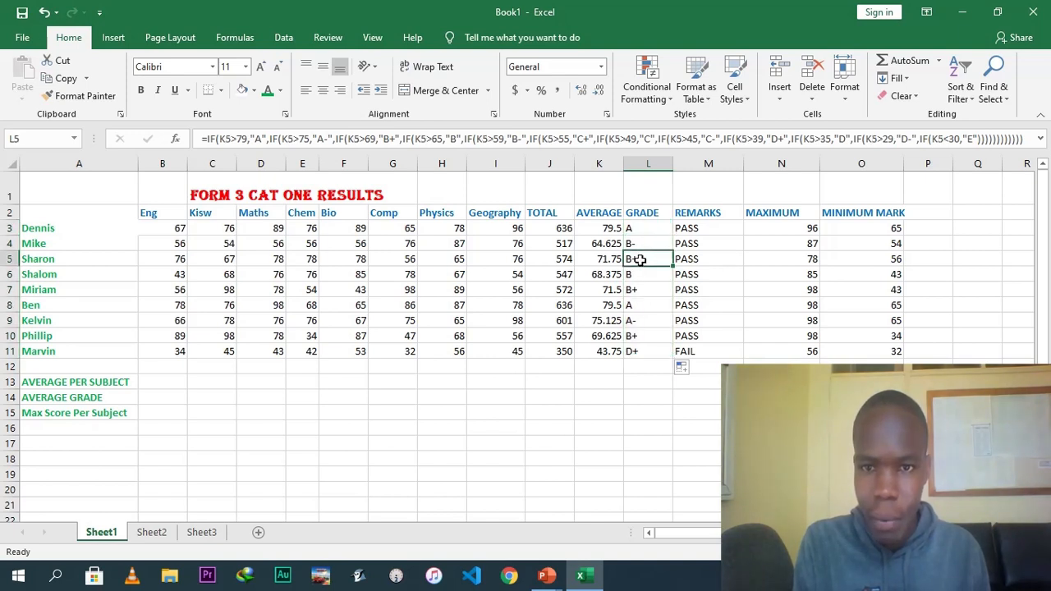
click(636, 275)
click(633, 289)
click(634, 304)
click(635, 320)
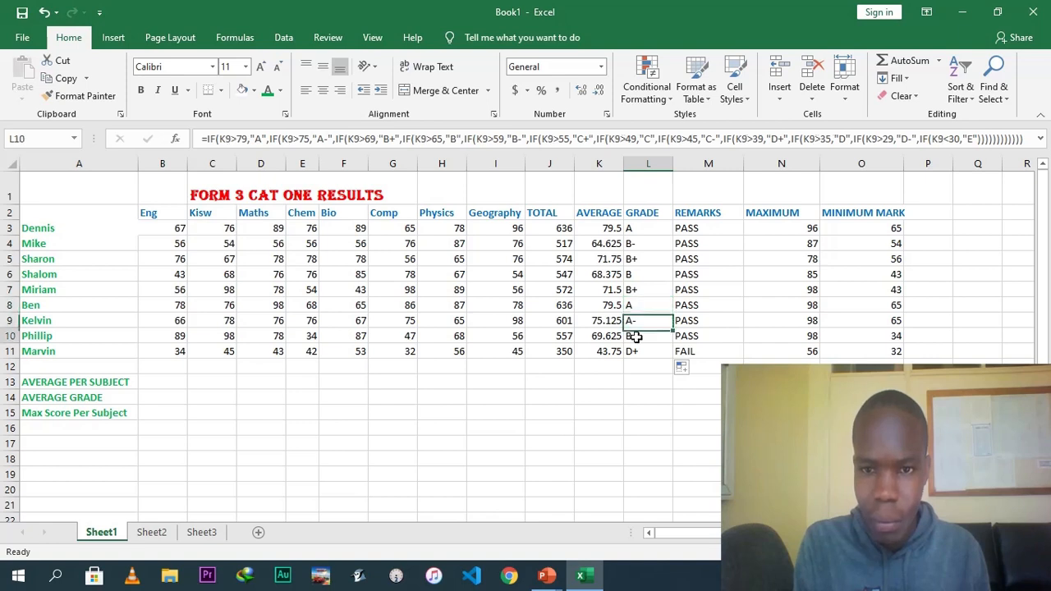
click(636, 337)
click(638, 352)
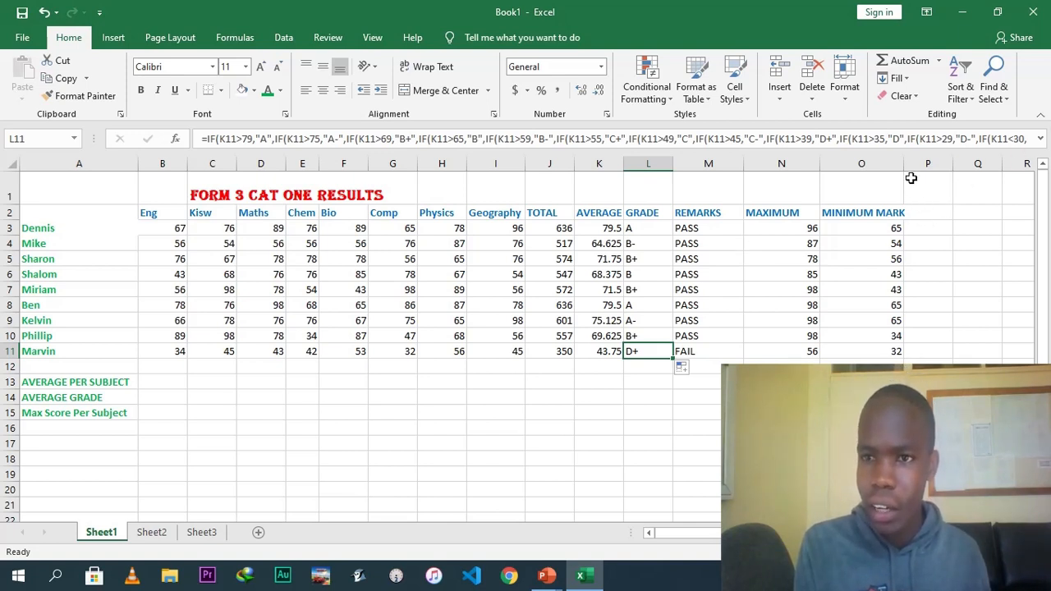
Add a RANK heading next to the MINIMUM MARK column.
drag(904, 167, 909, 167)
click(928, 212)
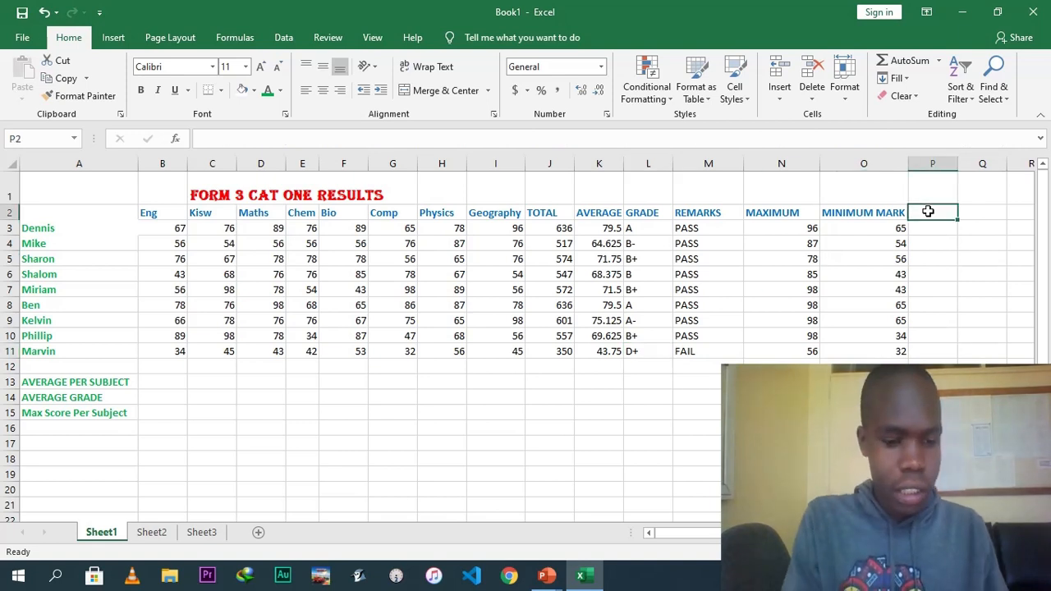
text(RANK)
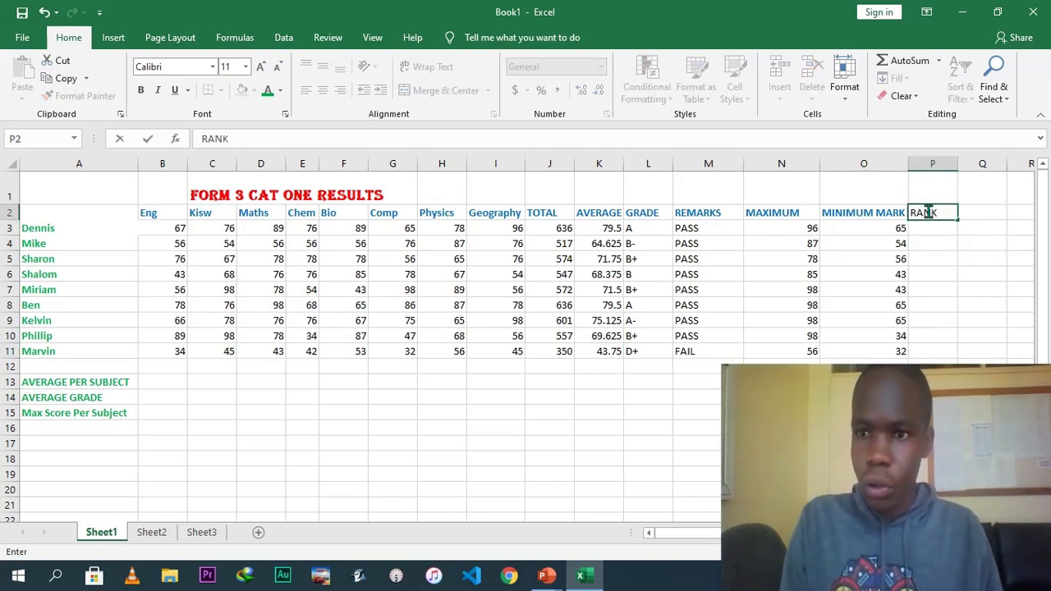
Start a RANK formula in the first student's rank cell, ranking K3 within K3:K11.
click(941, 226)
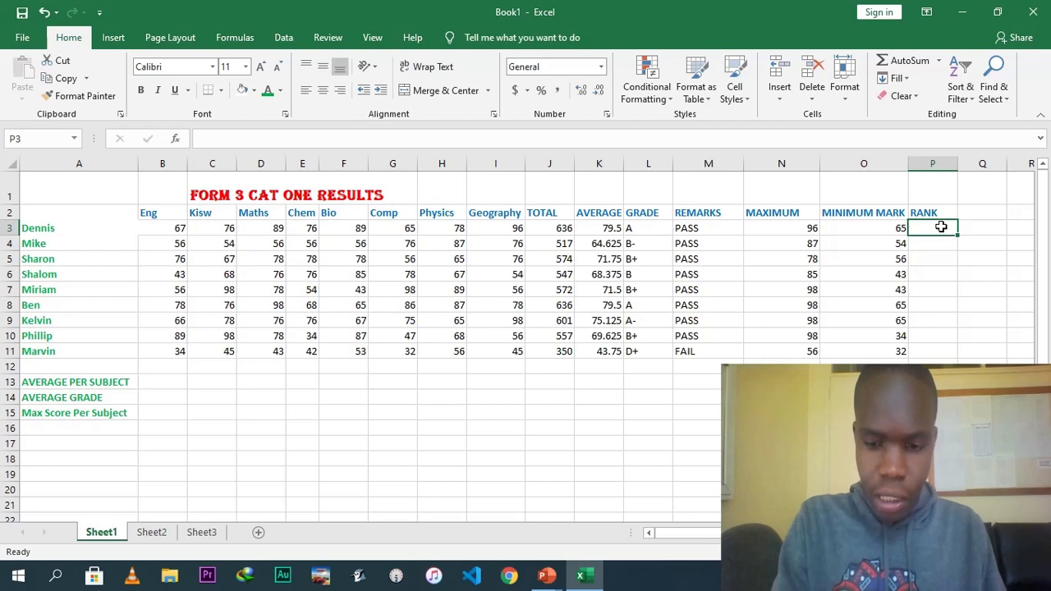
text(=RANK)
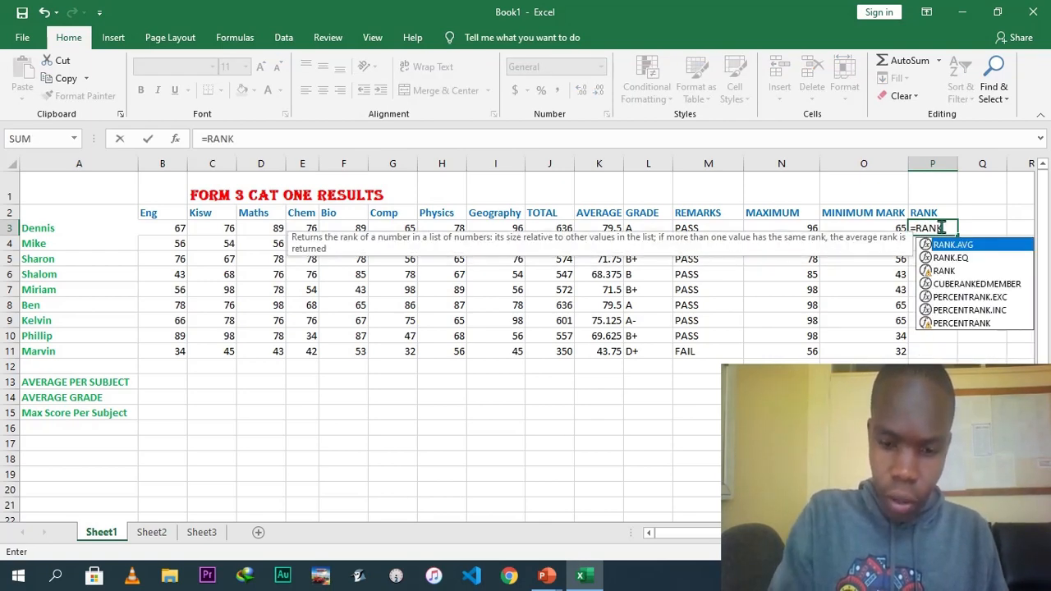
text(()
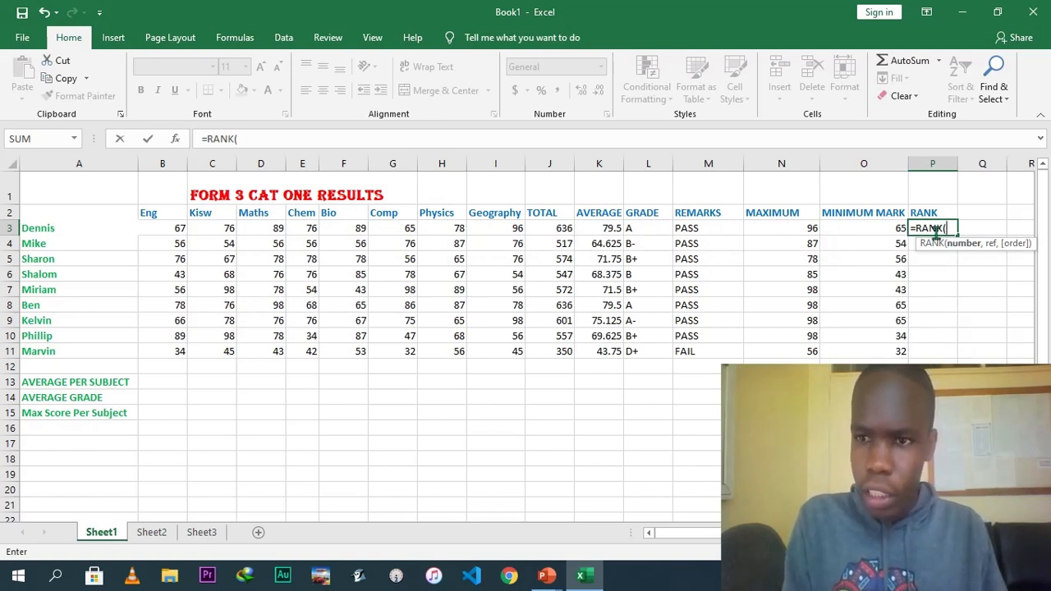
click(604, 229)
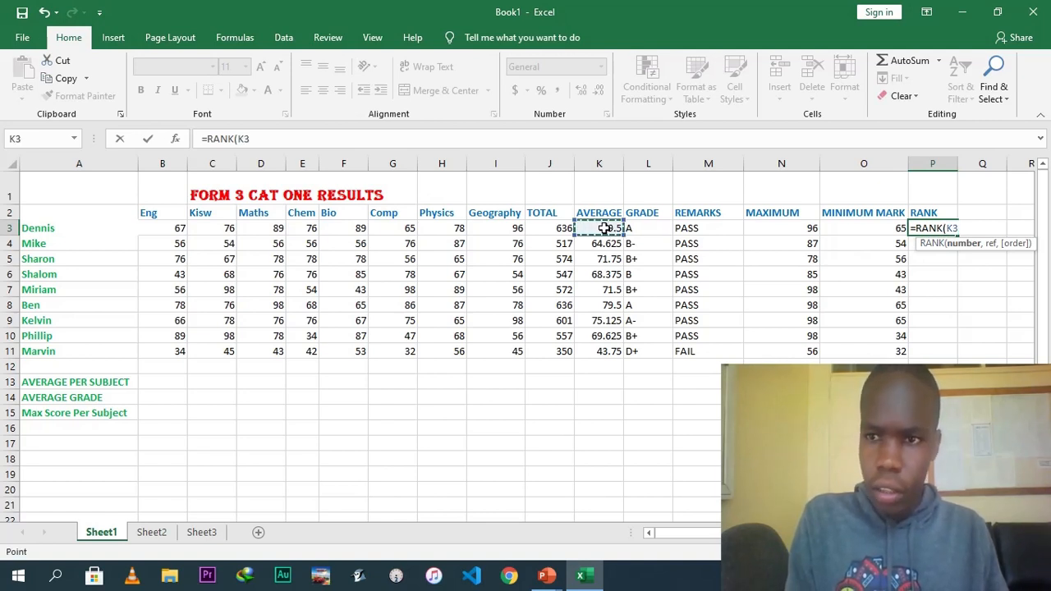
text(,)
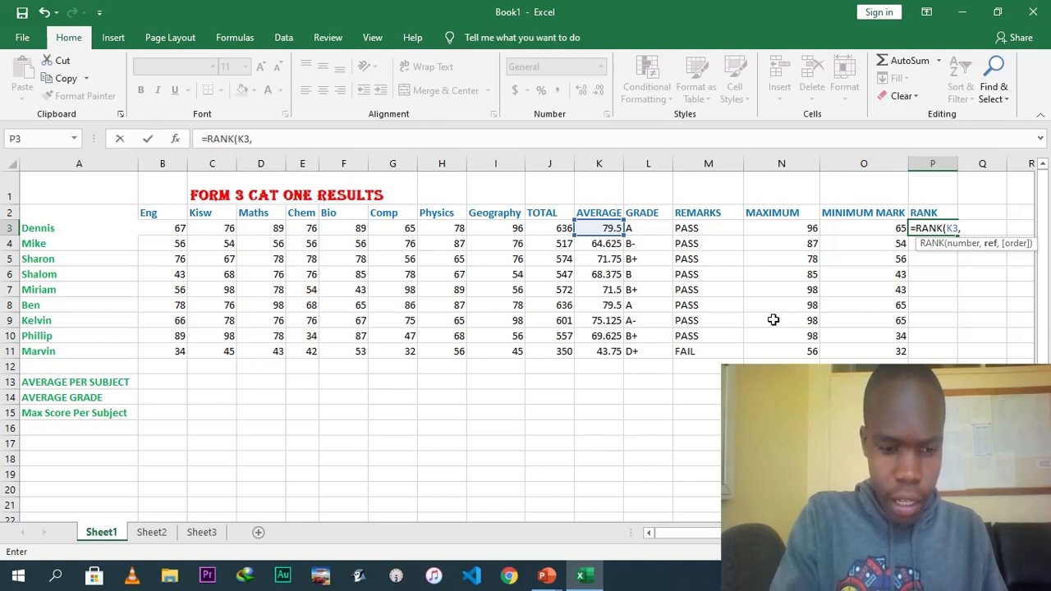
text(K3)
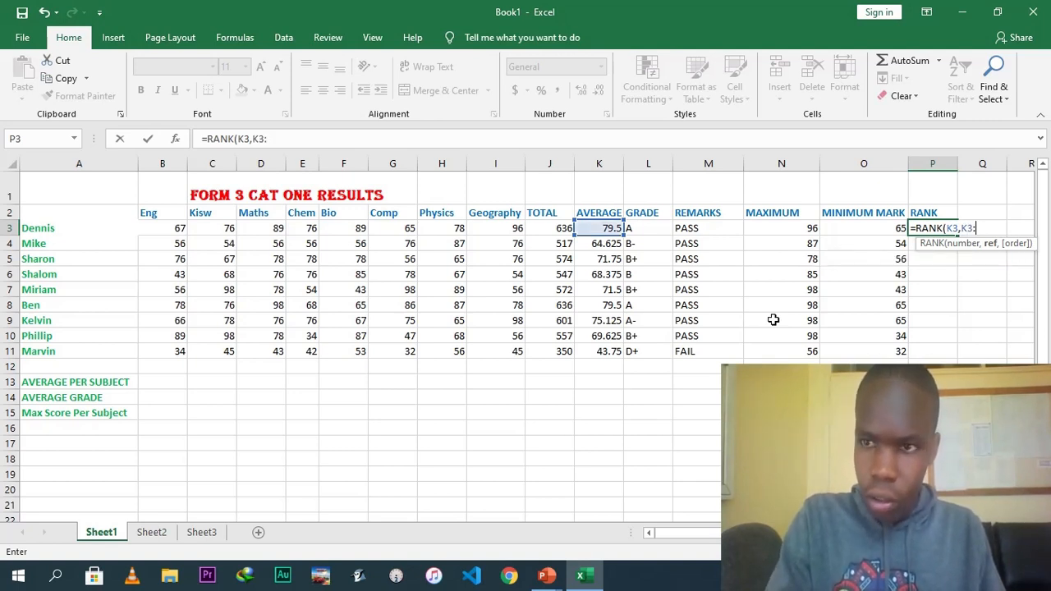
text(:K11)
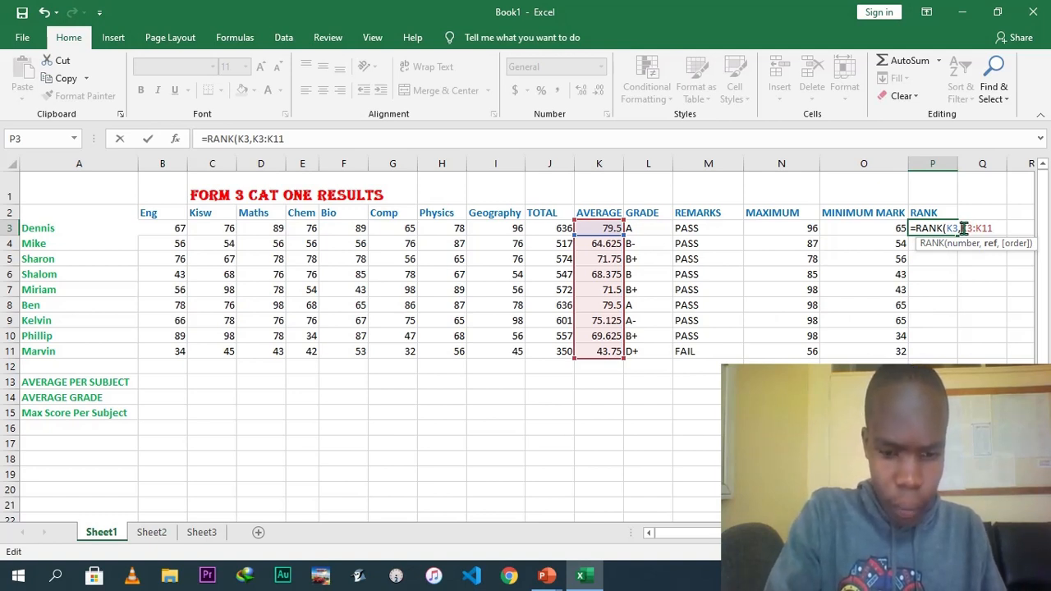
Make the rank range absolute as $K$3:$K$11, close the bracket and enter the formula.
text($)
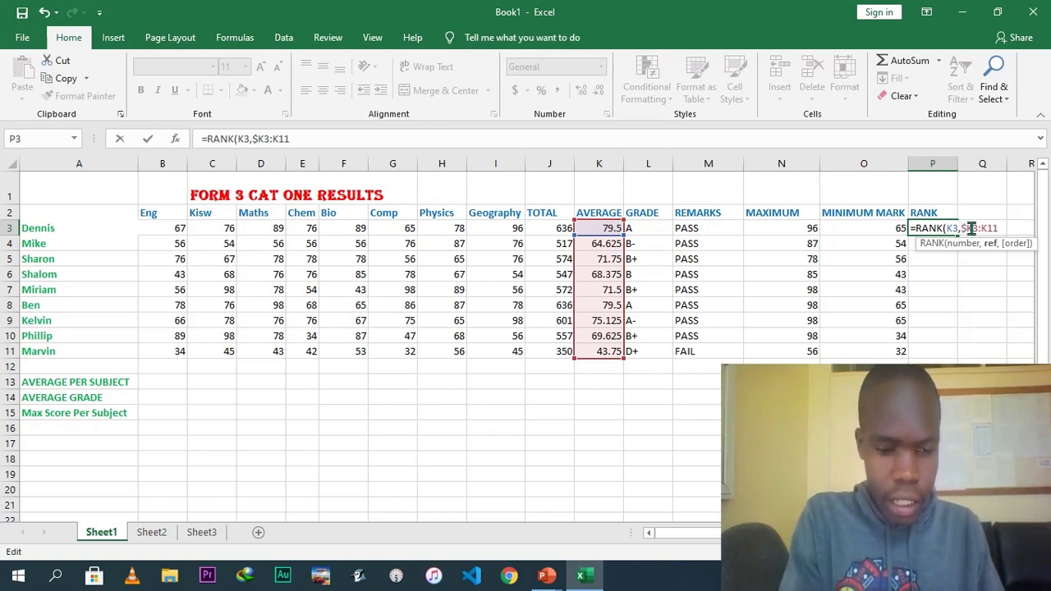
click(971, 228)
text($)
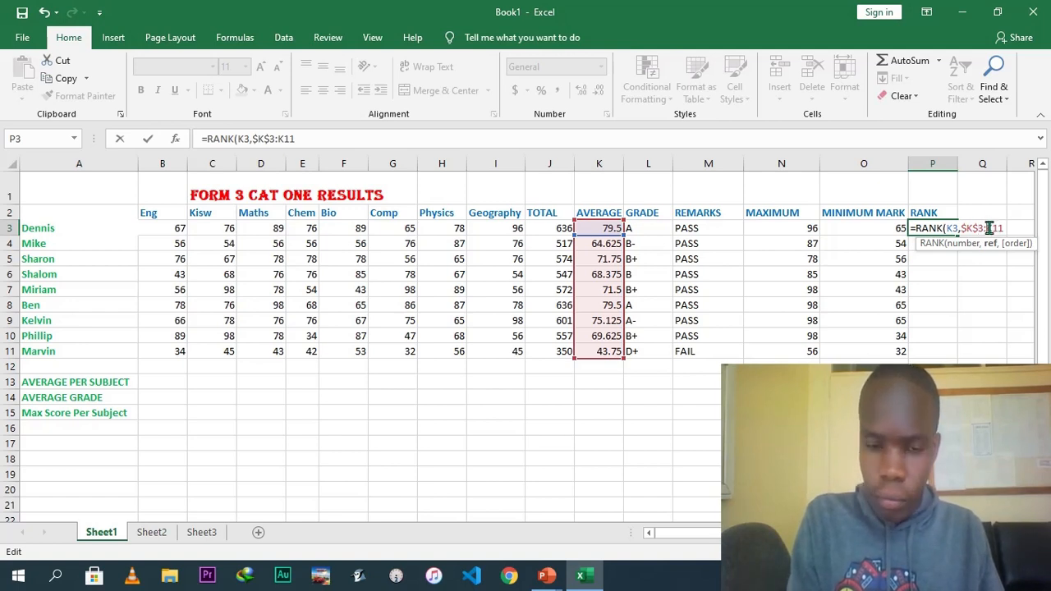
click(989, 228)
text($)
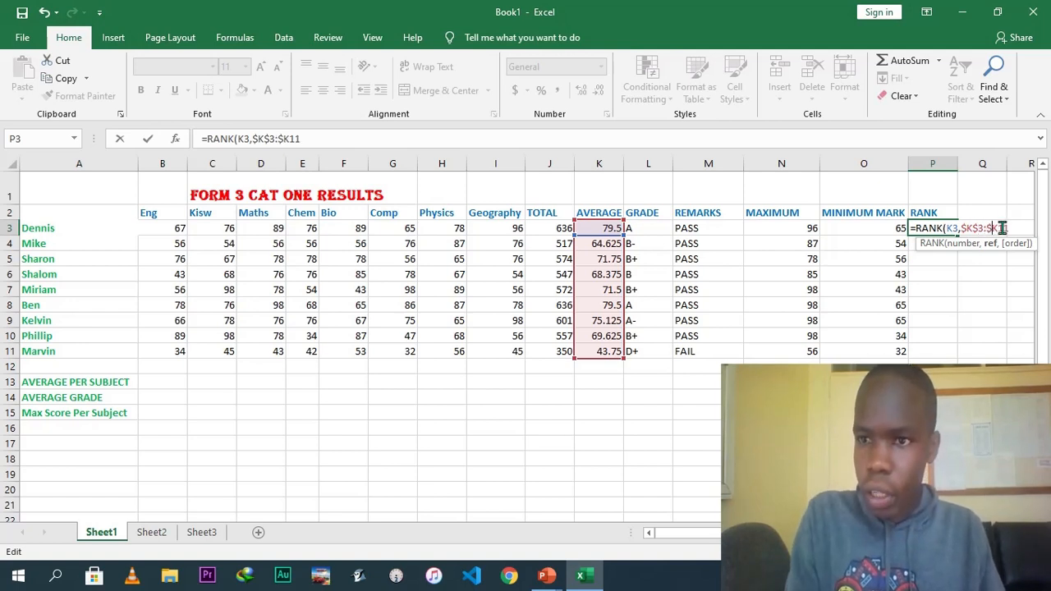
click(1000, 228)
text($11)
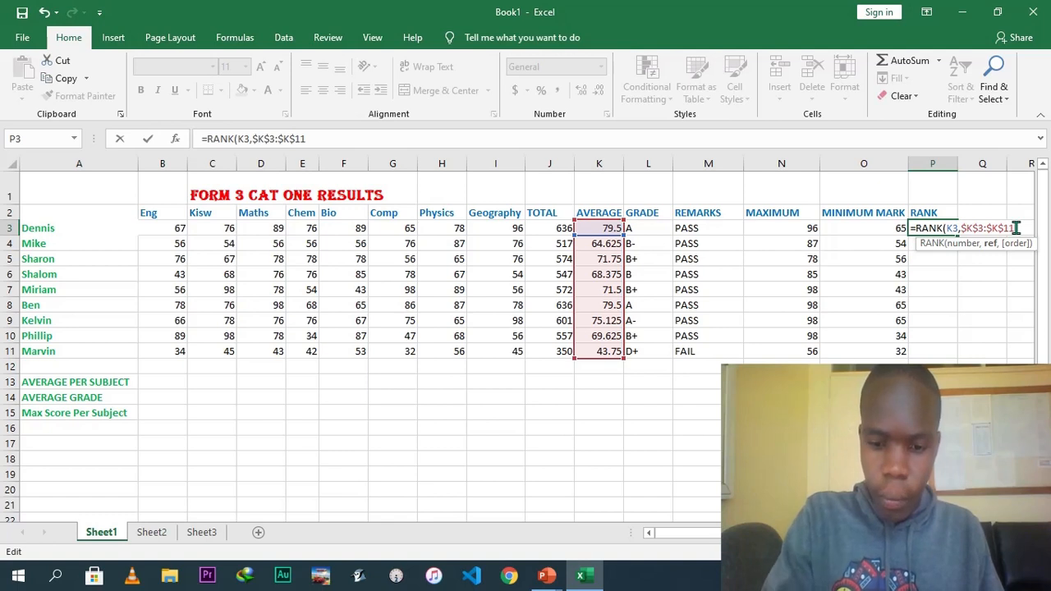
text())
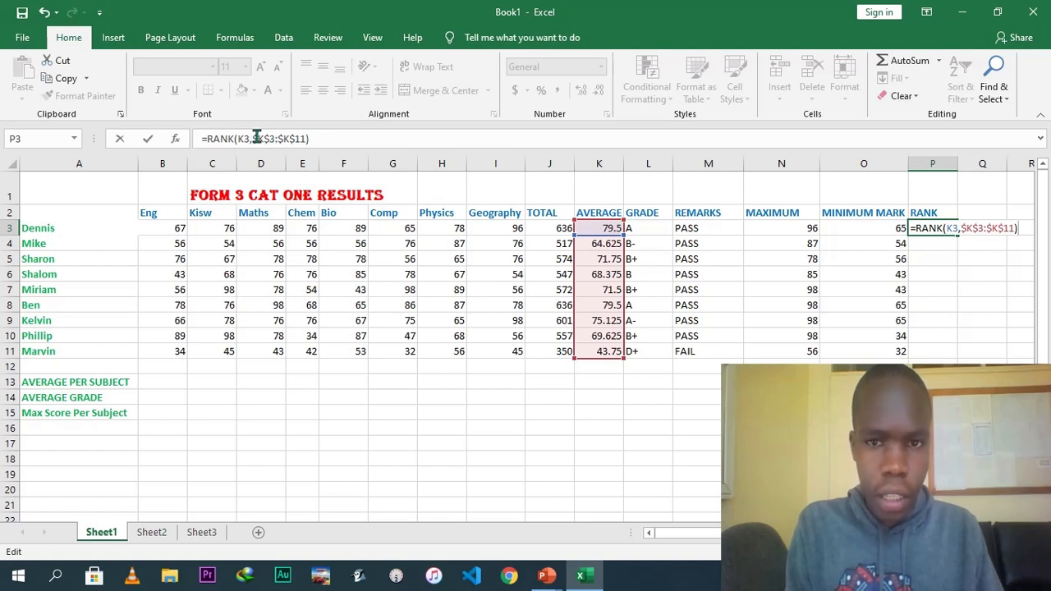
click(320, 138)
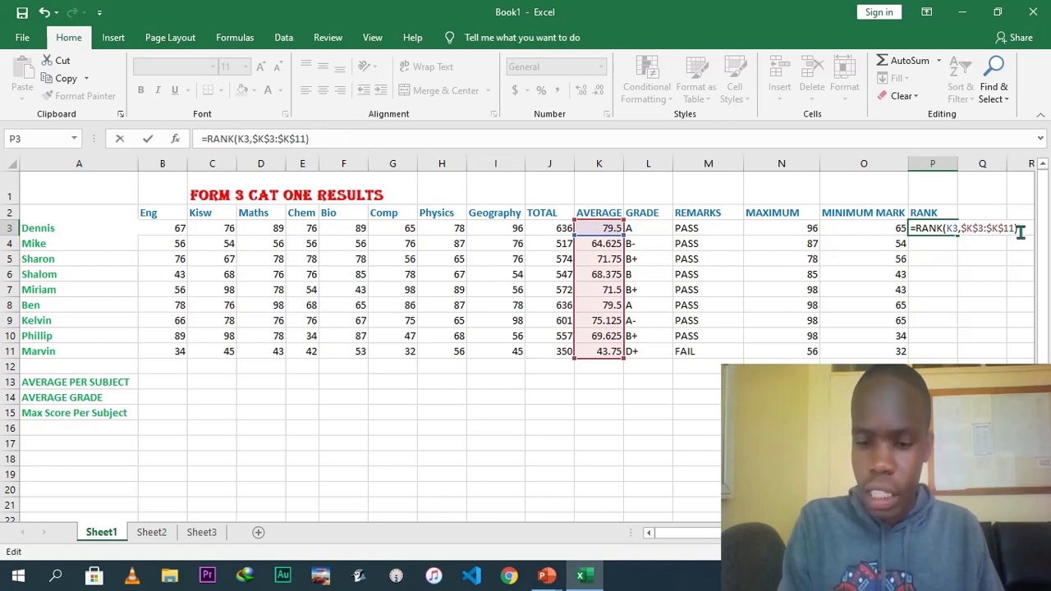
key(Return)
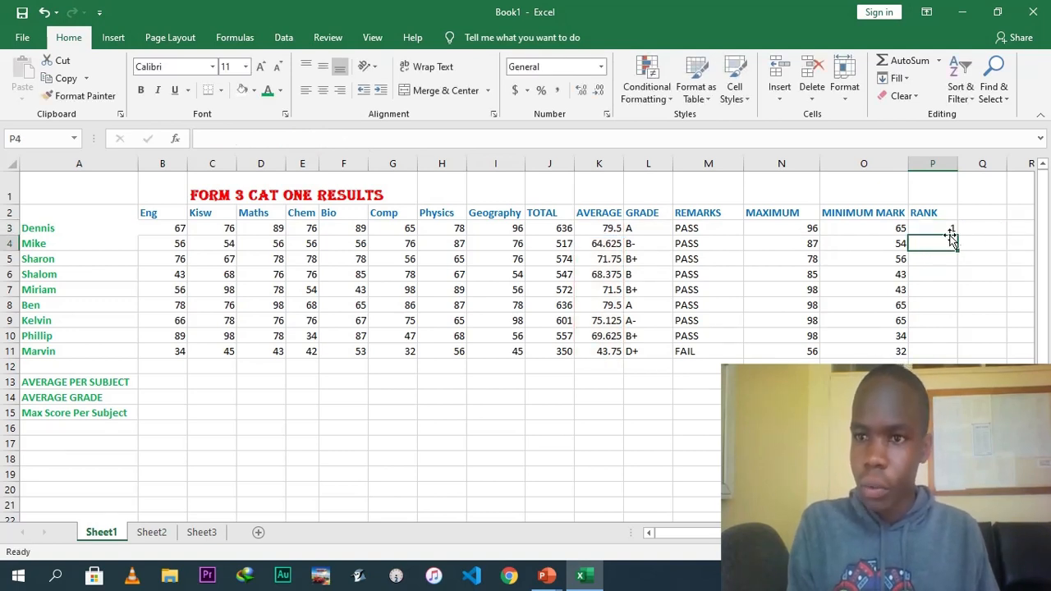
Fill the rank formula down the RANK column to row 11.
click(943, 229)
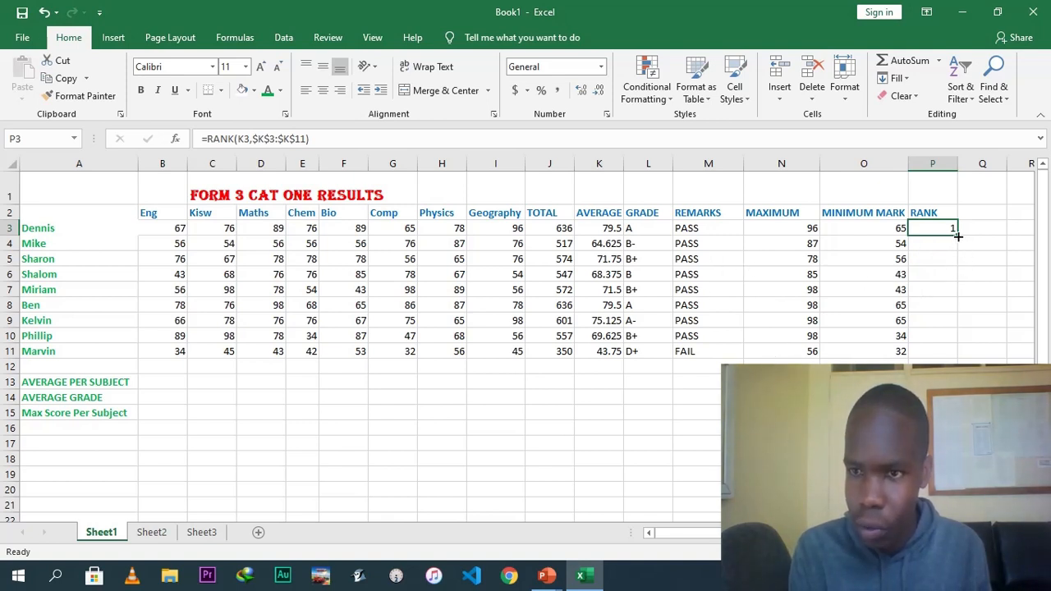
drag(956, 234, 953, 356)
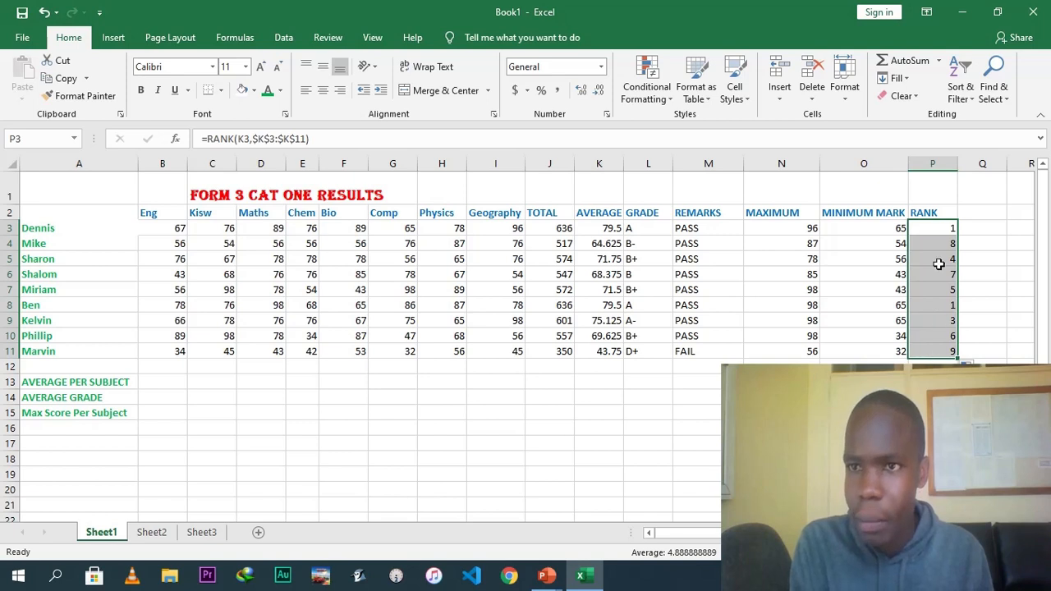
Sort the student rows by rank from smallest to largest, expanding the selection to the whole table.
click(955, 79)
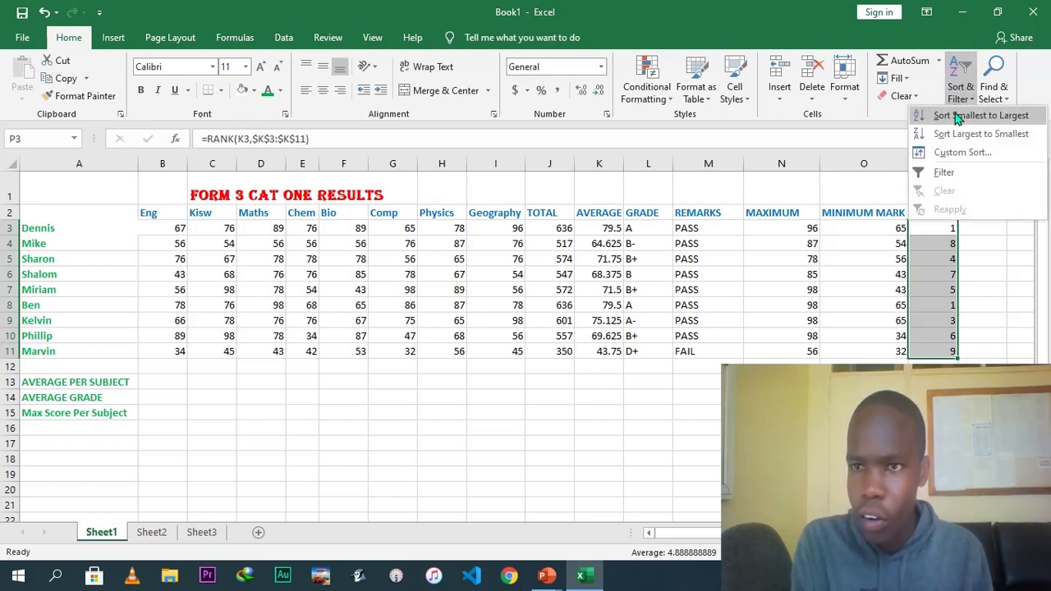
click(956, 118)
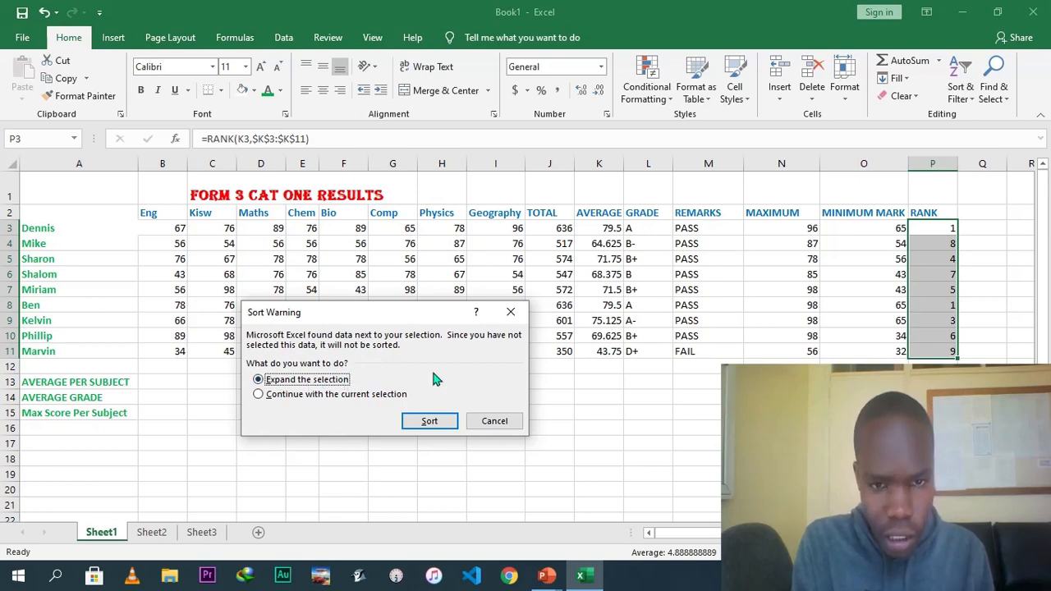
click(431, 422)
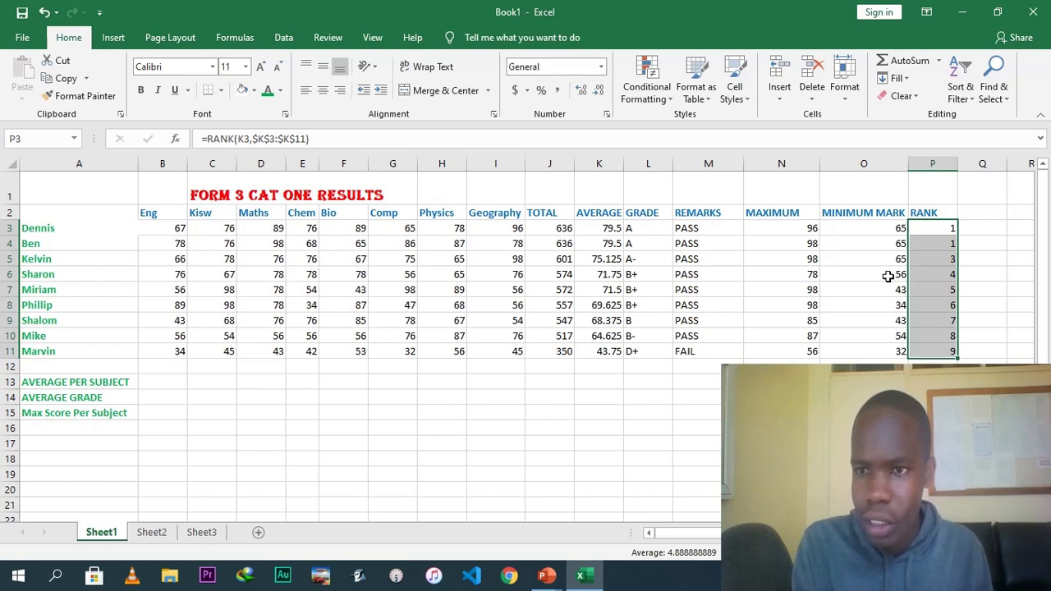
Inspect the rank formulas in the sorted rank cells.
click(938, 228)
click(942, 246)
click(941, 255)
click(942, 271)
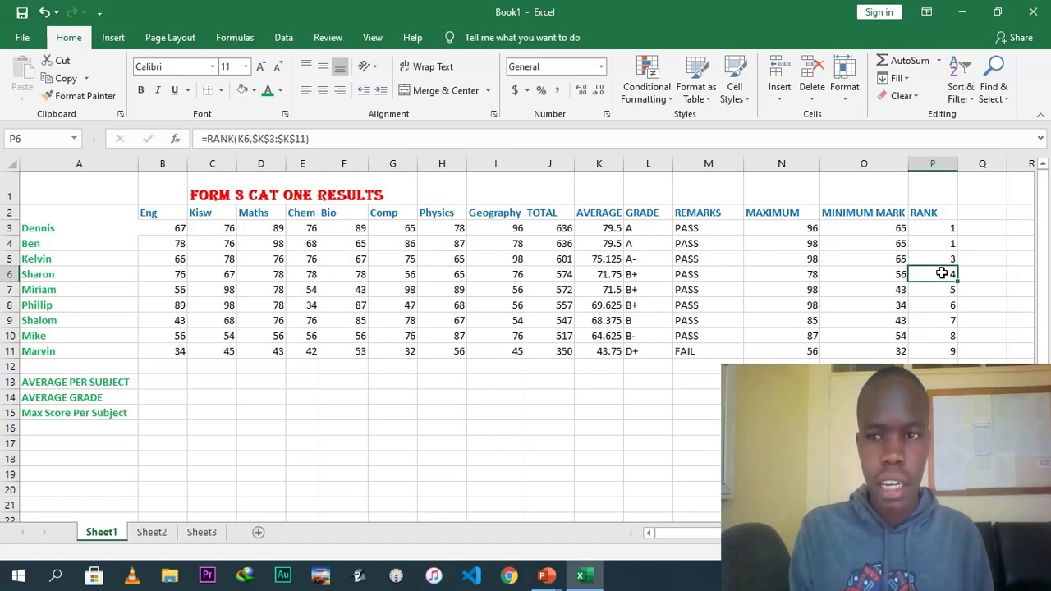
click(985, 283)
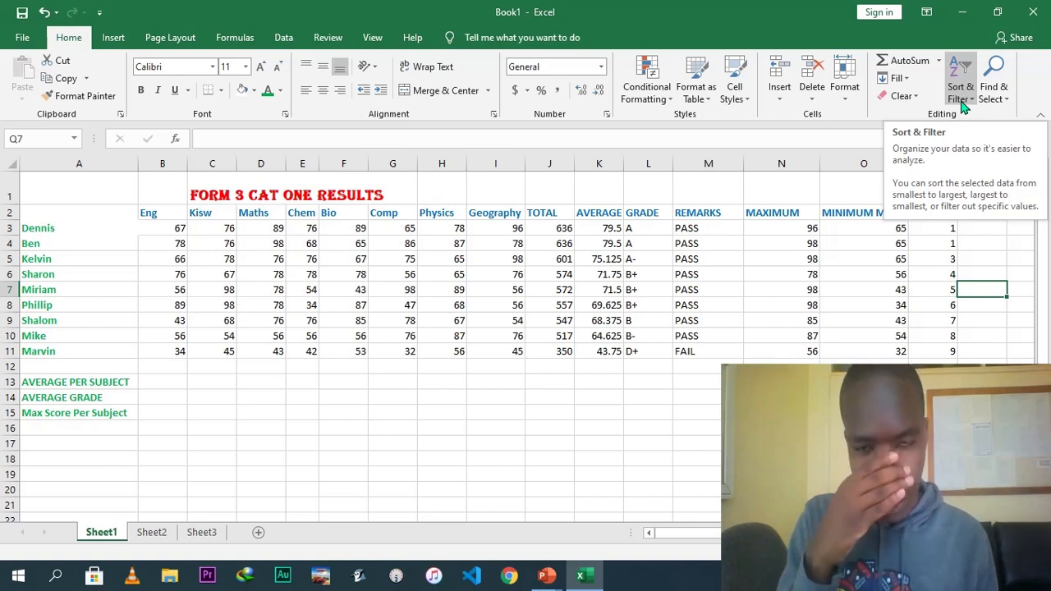
Turn on a filter for the REMARKS column.
click(708, 161)
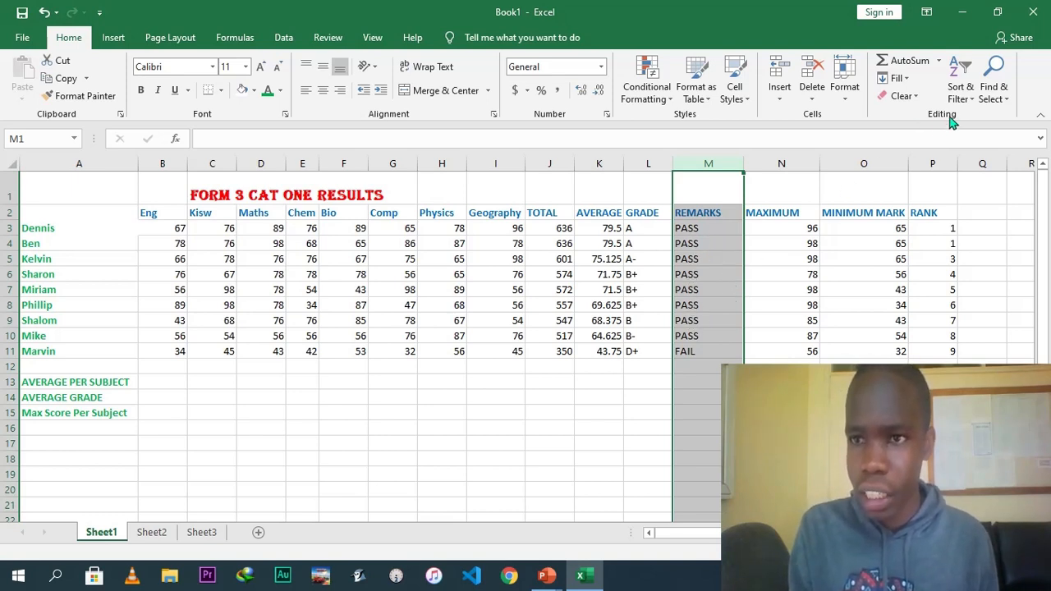
click(968, 100)
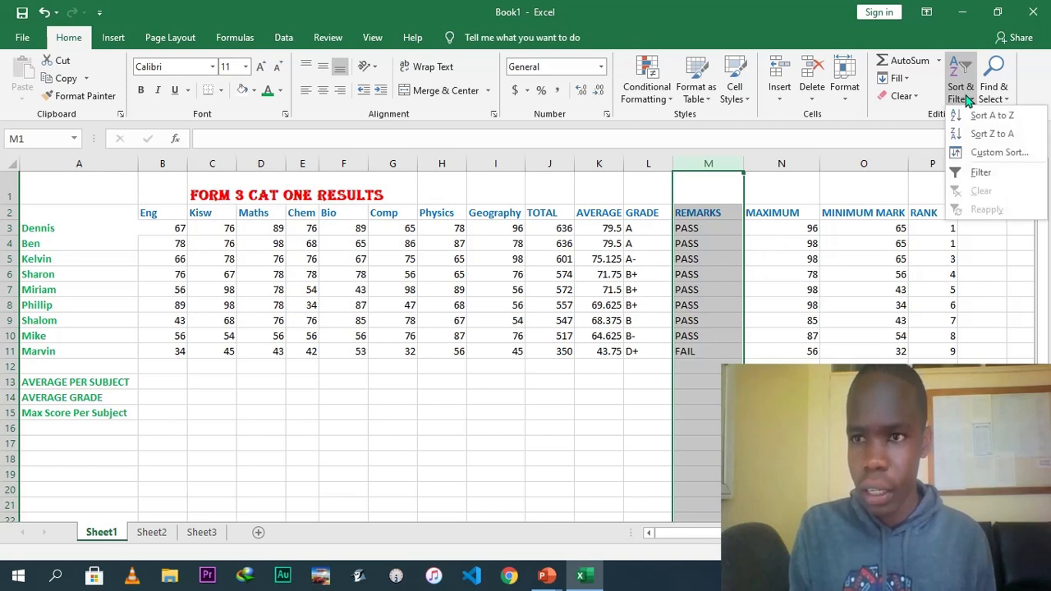
click(977, 173)
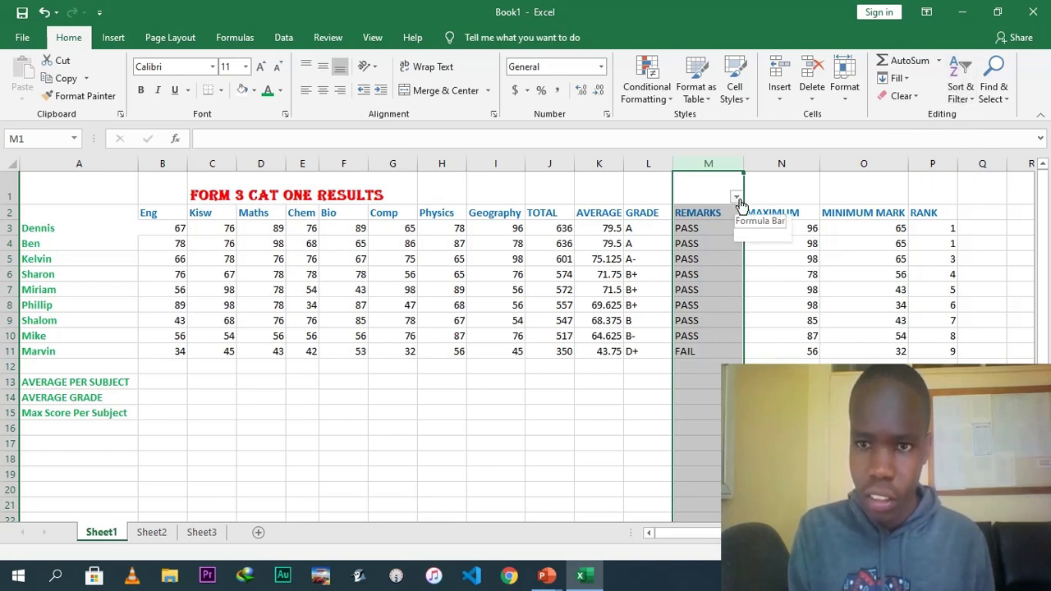
Filter the REMARKS column to hide FAIL entries.
click(737, 199)
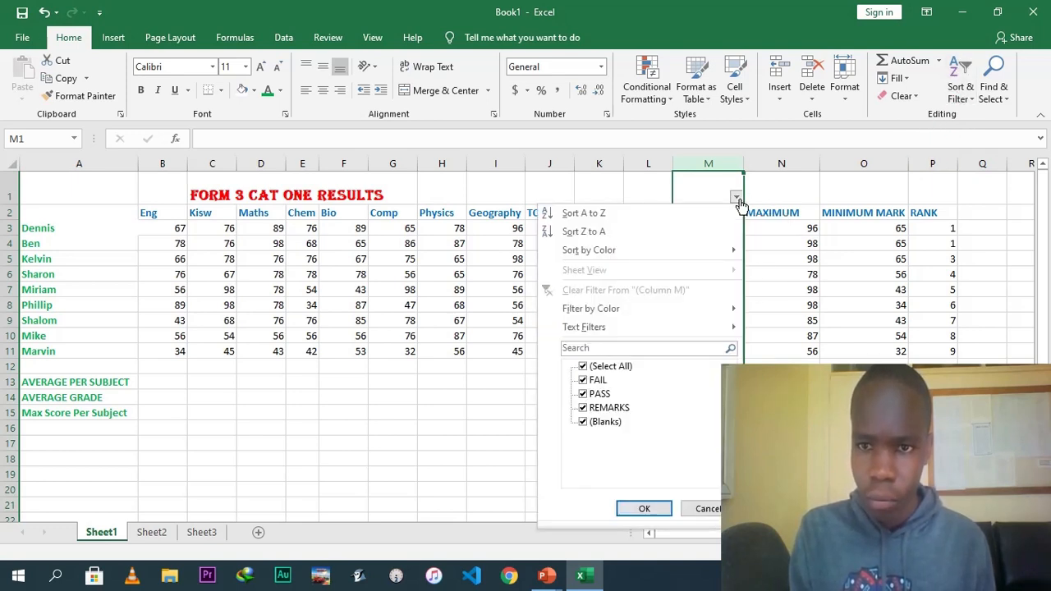
click(584, 382)
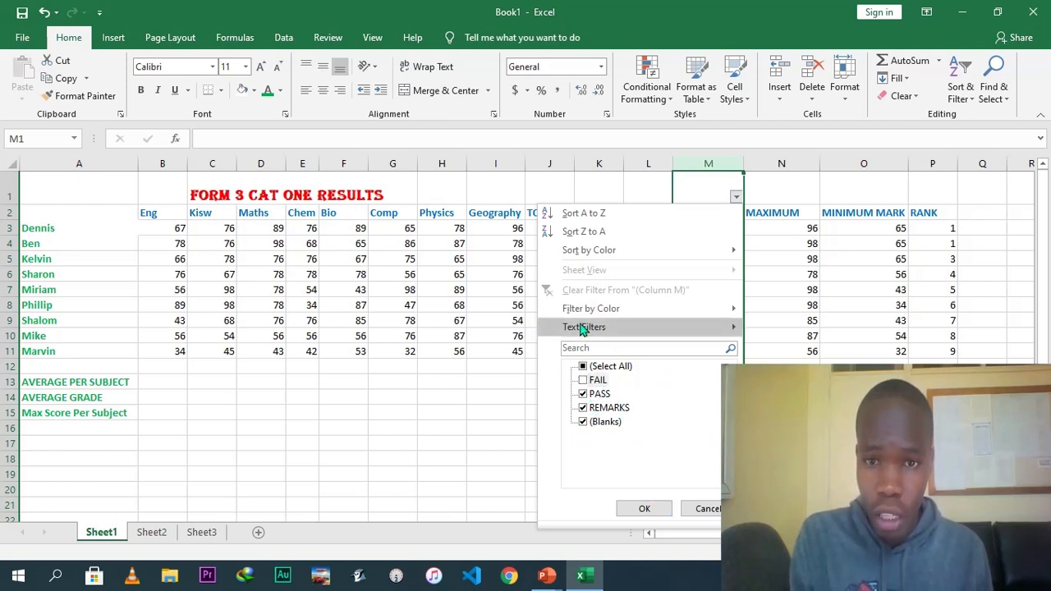
click(643, 510)
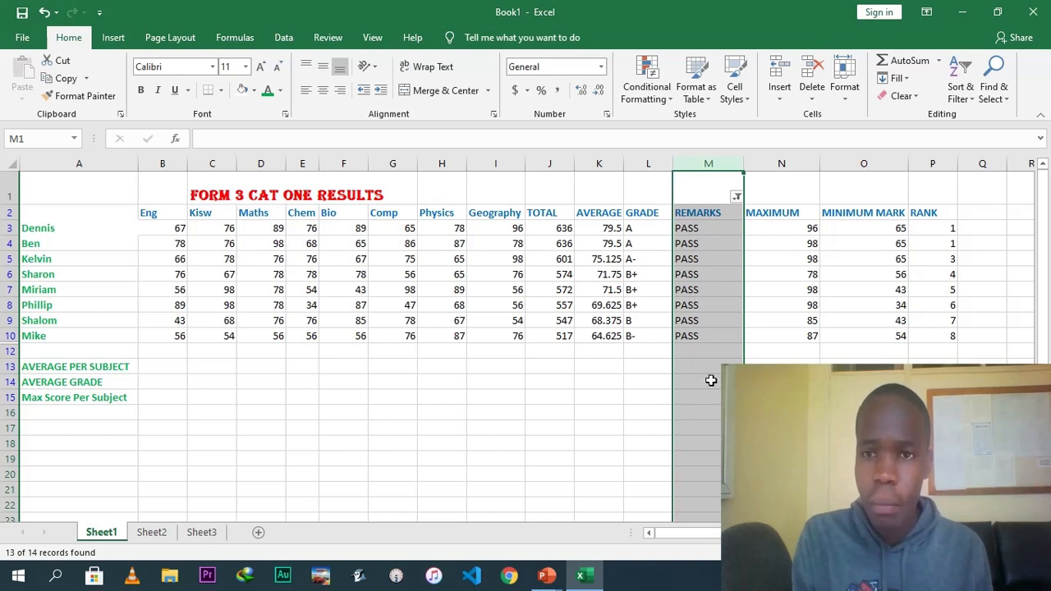
Change the REMARKS filter to show FAIL entries and hide PASS entries.
click(736, 197)
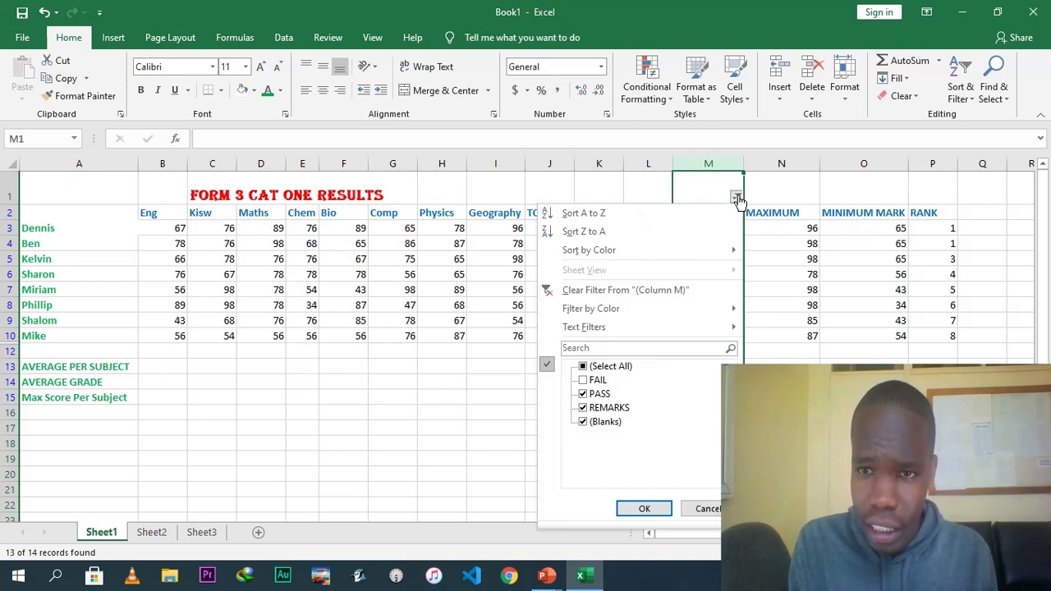
click(583, 382)
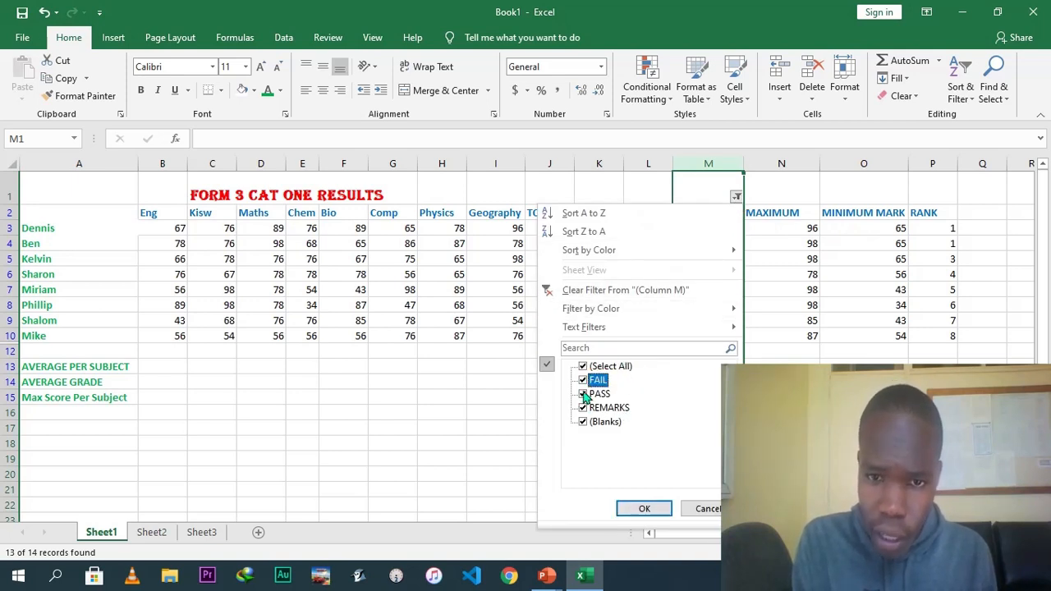
click(584, 395)
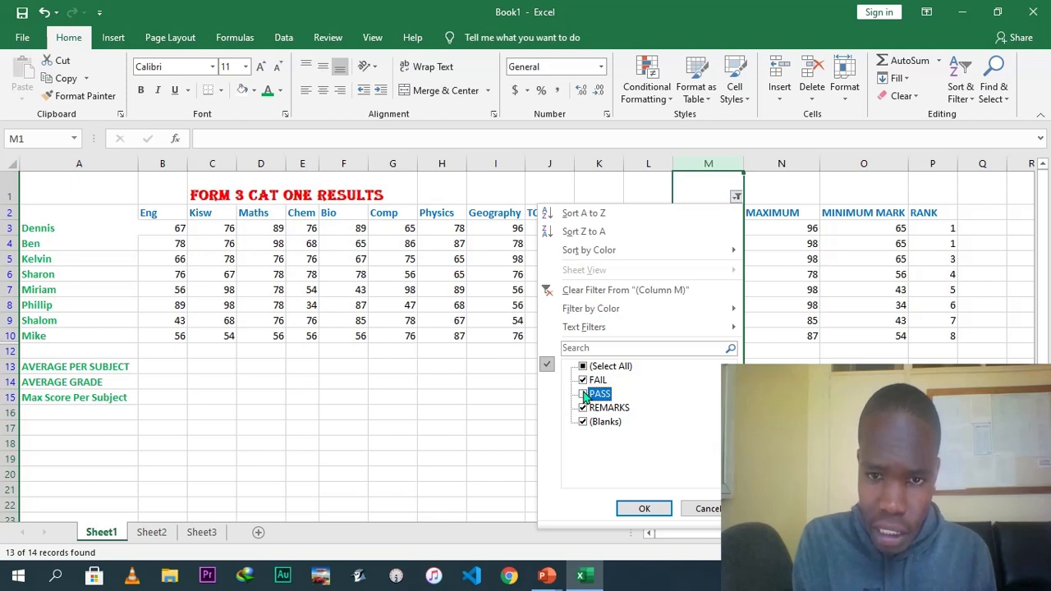
click(643, 509)
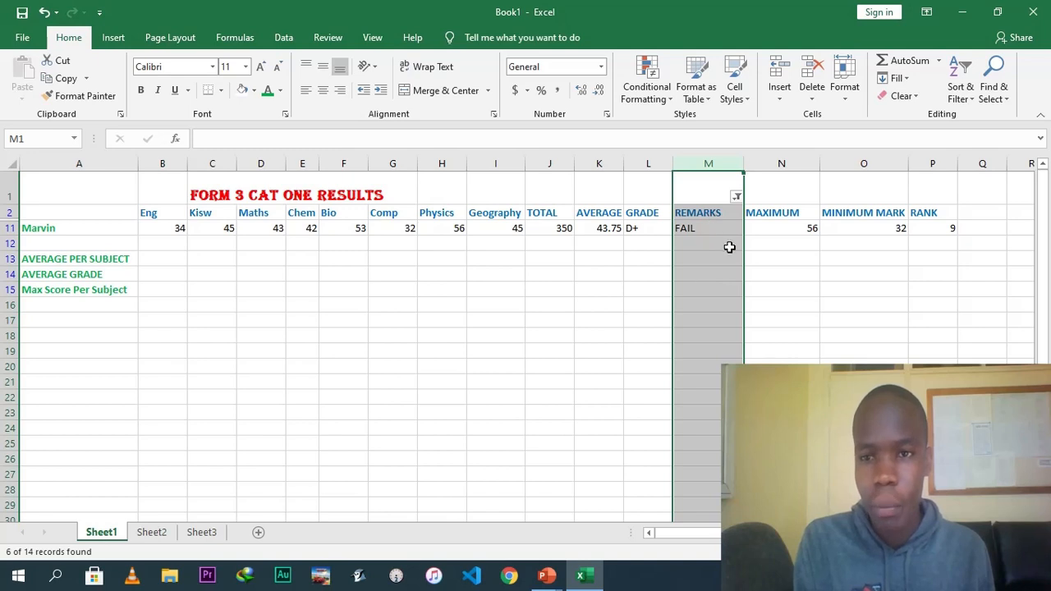
Reselect PASS in the REMARKS filter so all students are shown again.
click(736, 197)
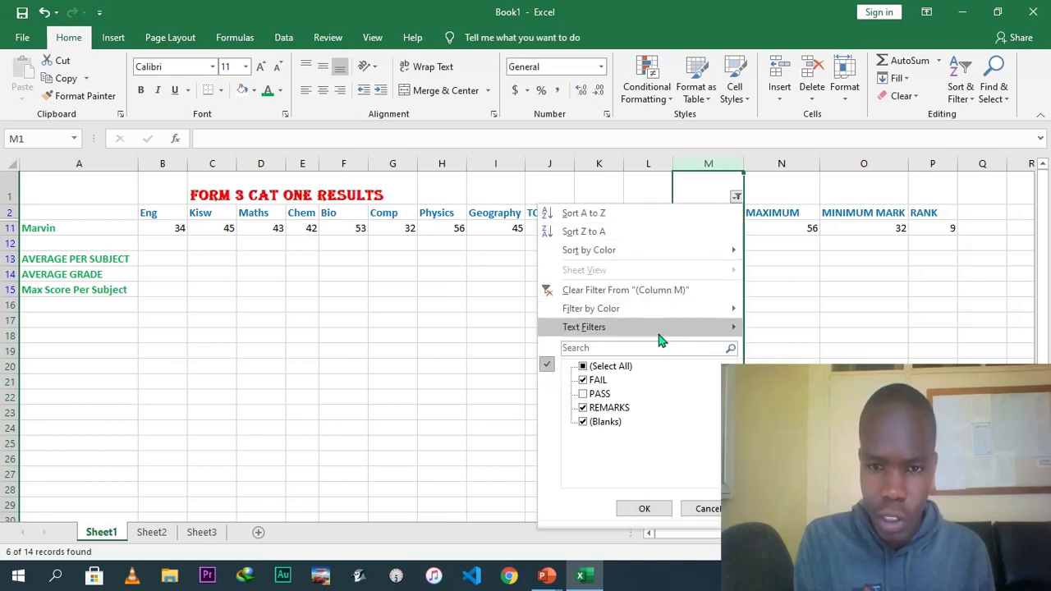
click(582, 394)
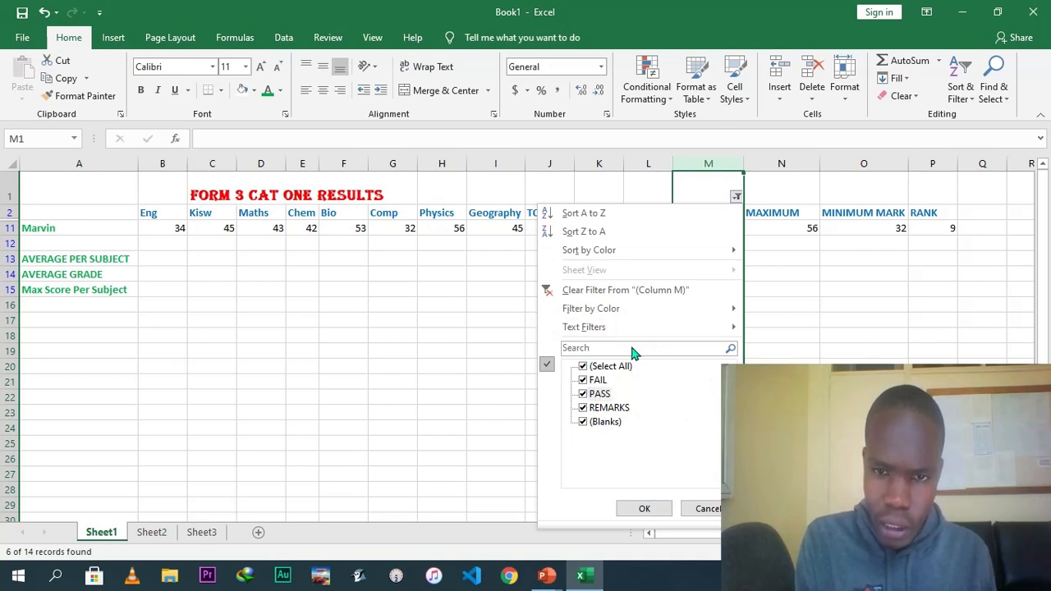
click(643, 509)
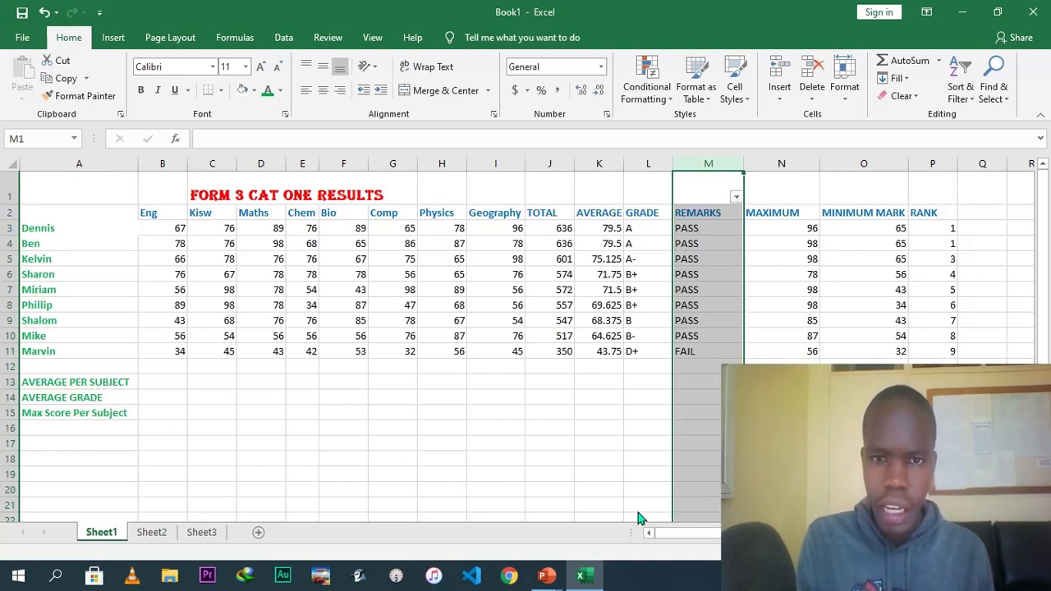
click(707, 399)
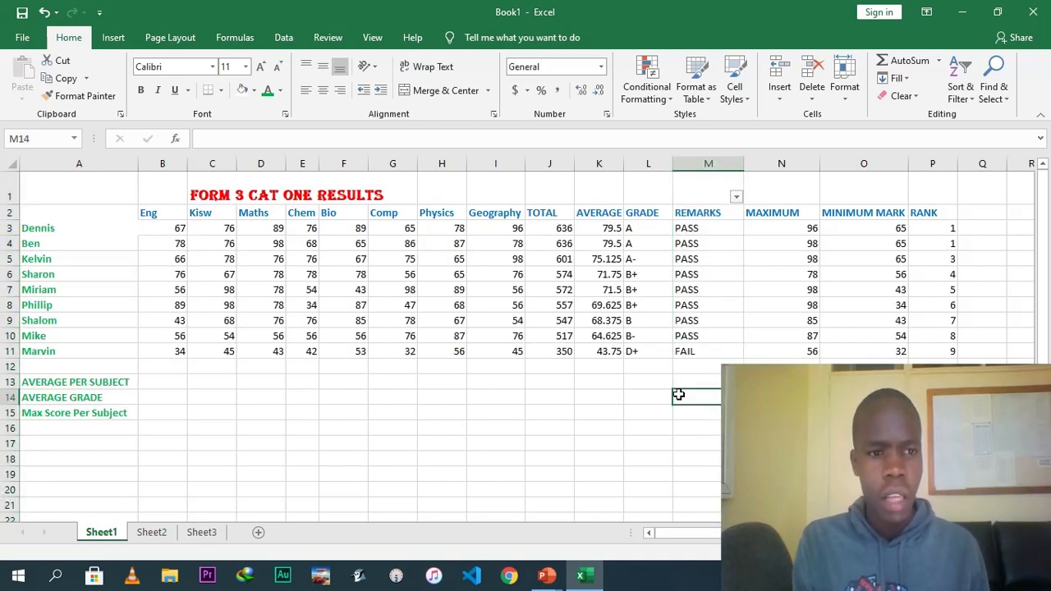
Enter a formula in B13 averaging the English marks B3:B11.
click(169, 380)
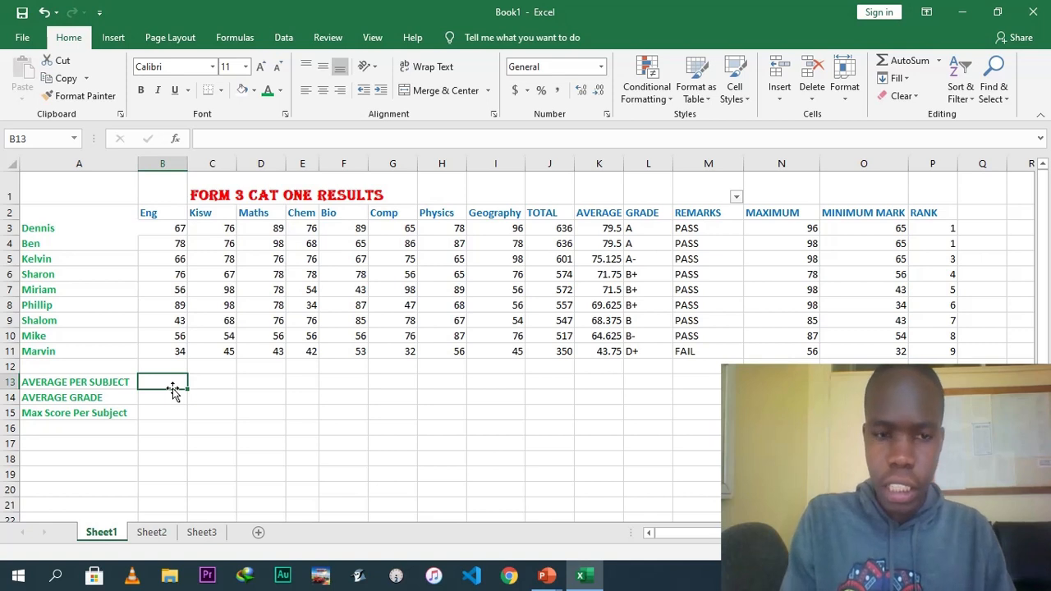
text(=AVERAGE)
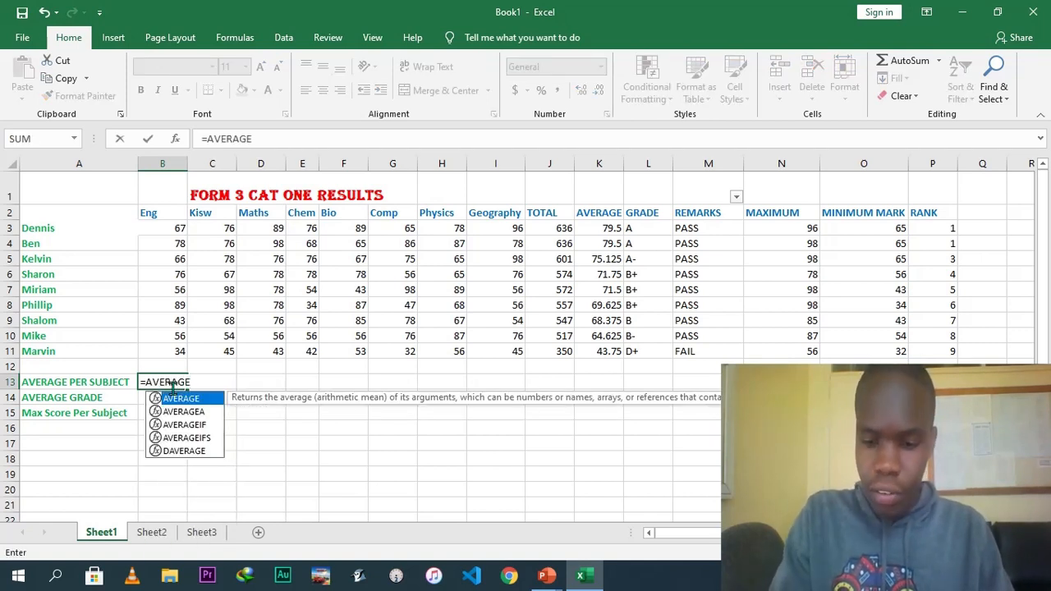
text(()
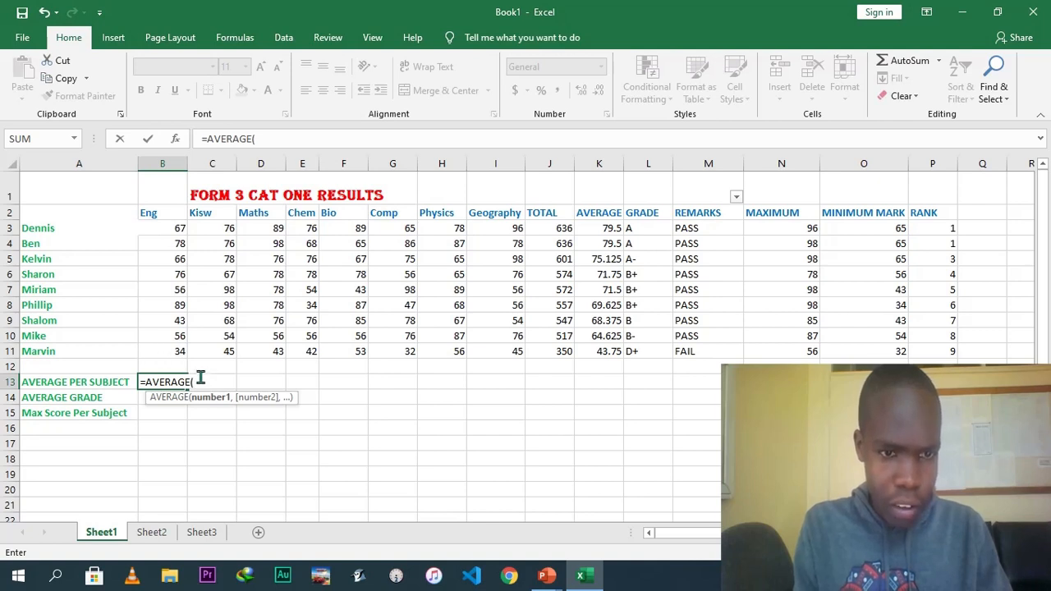
text(B3)
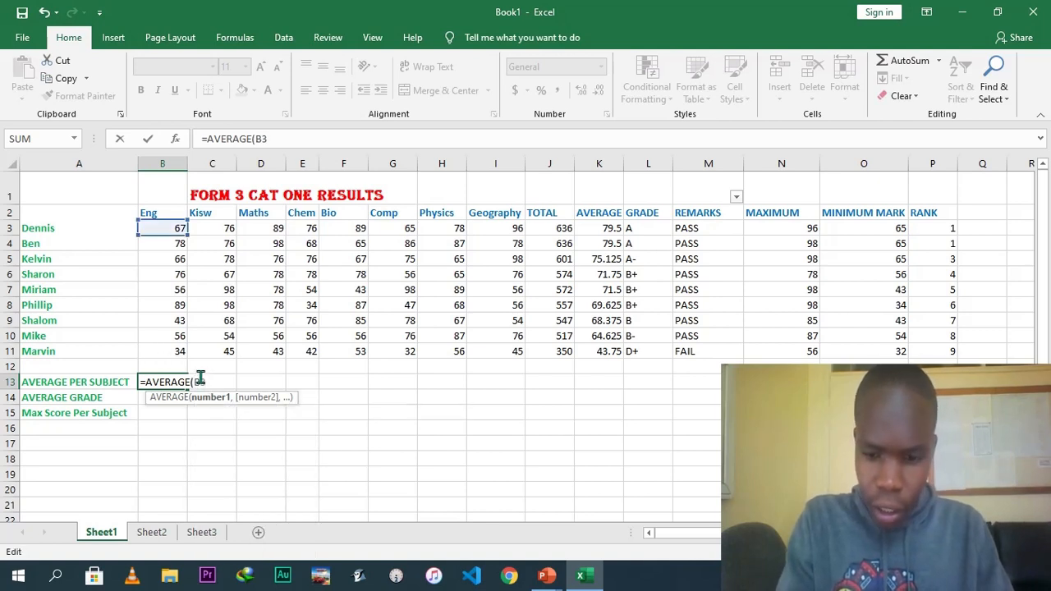
text(:B11)
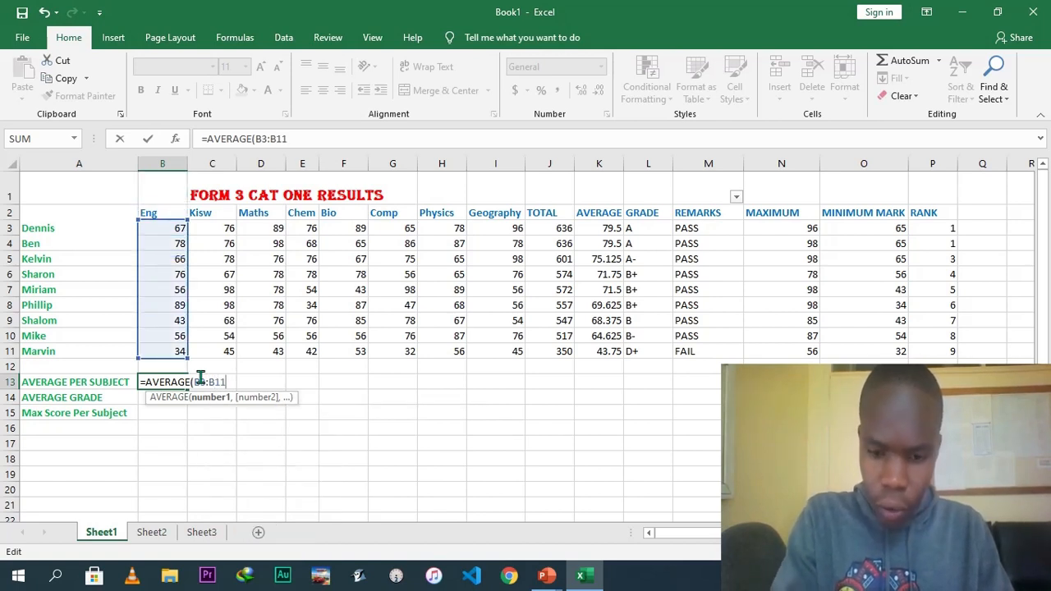
text())
key(Return)
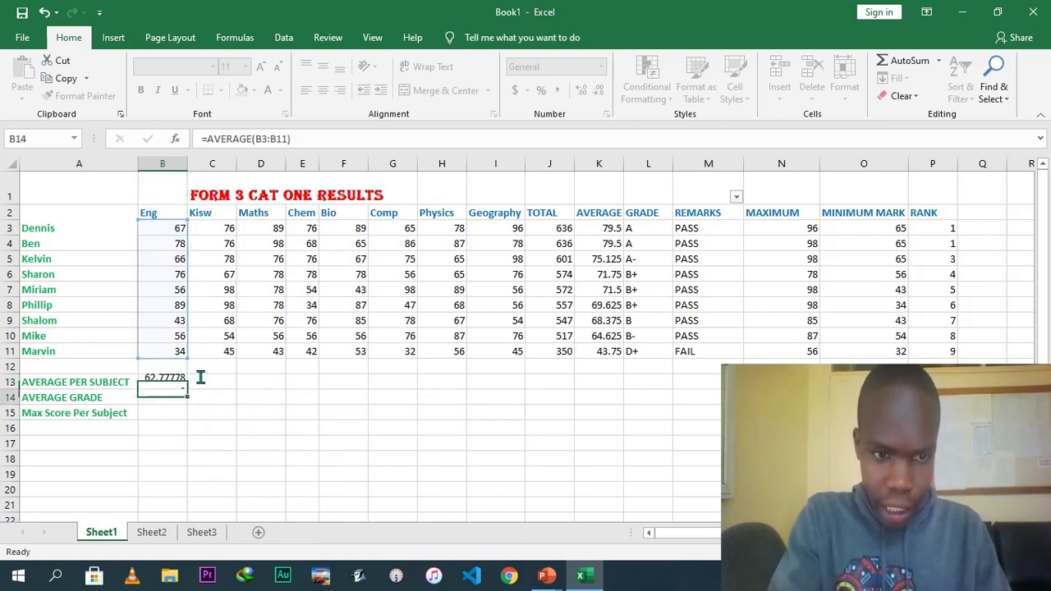
Fill the average formula from B13 across row 13 through the TOTAL column.
click(171, 384)
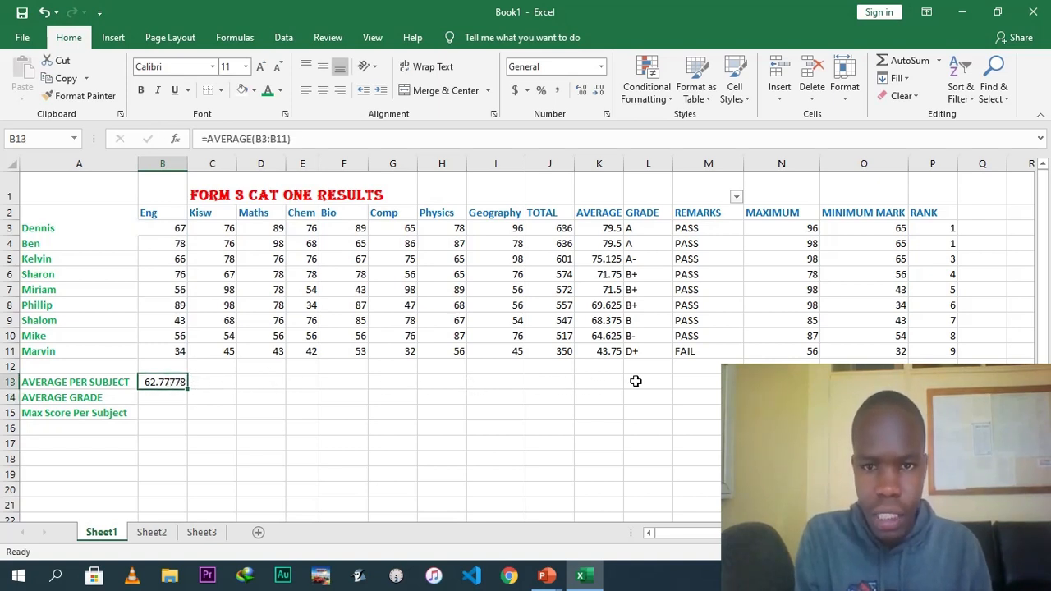
click(212, 383)
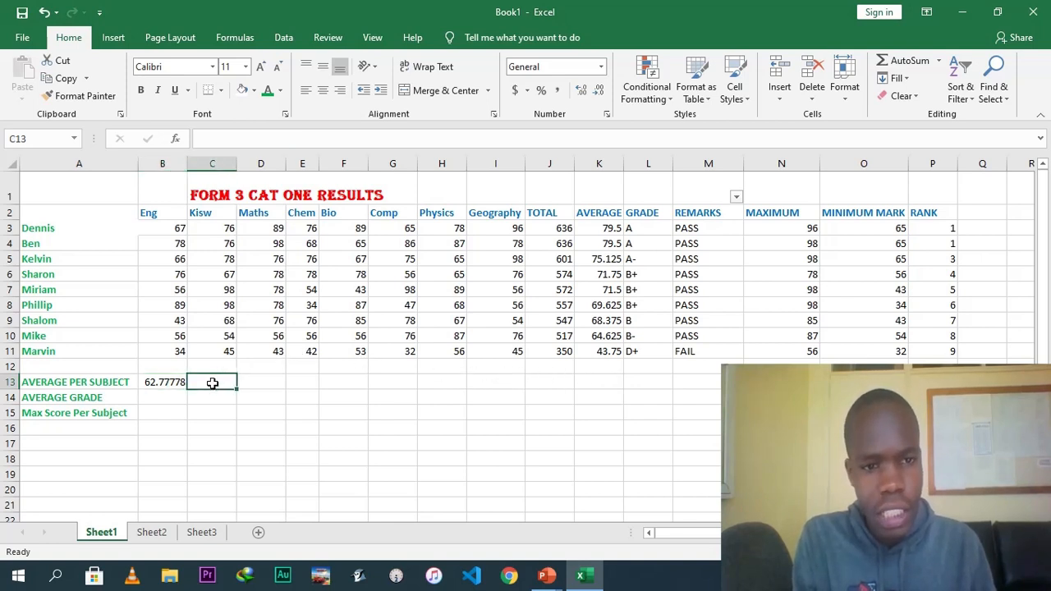
click(168, 382)
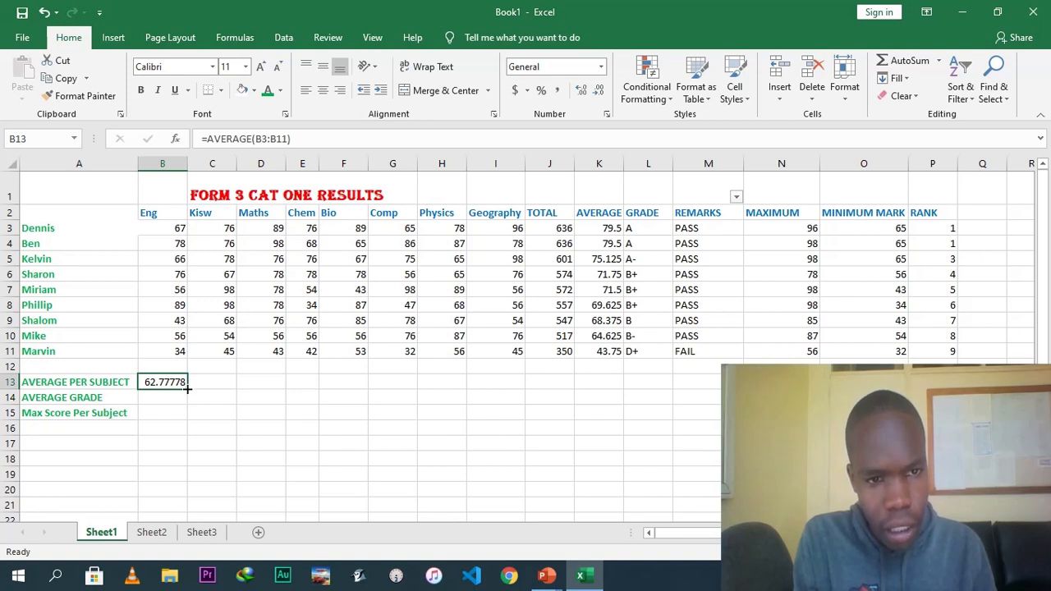
drag(187, 389, 285, 388)
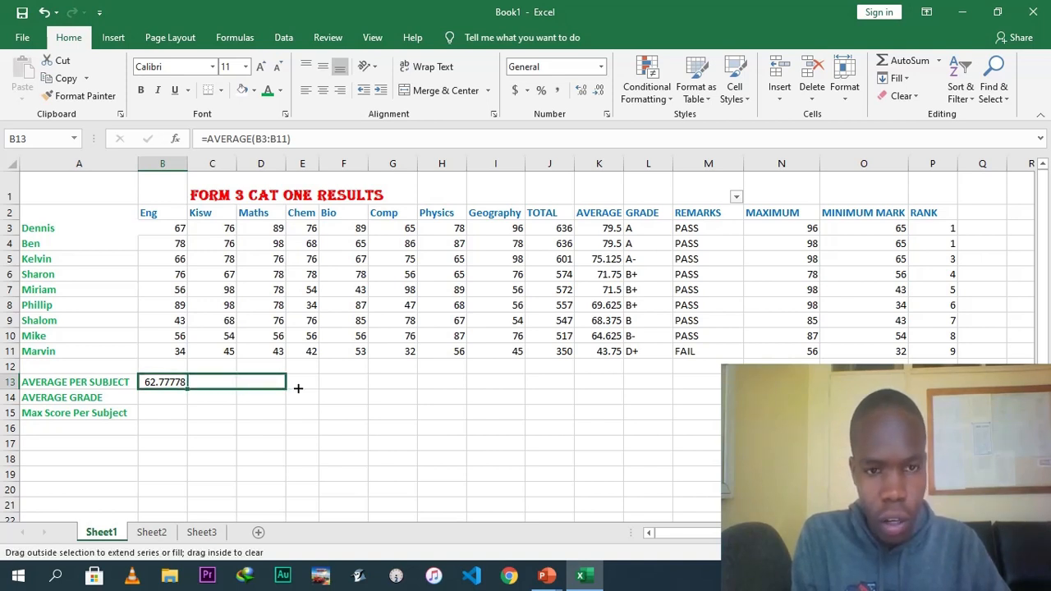
drag(298, 388, 567, 380)
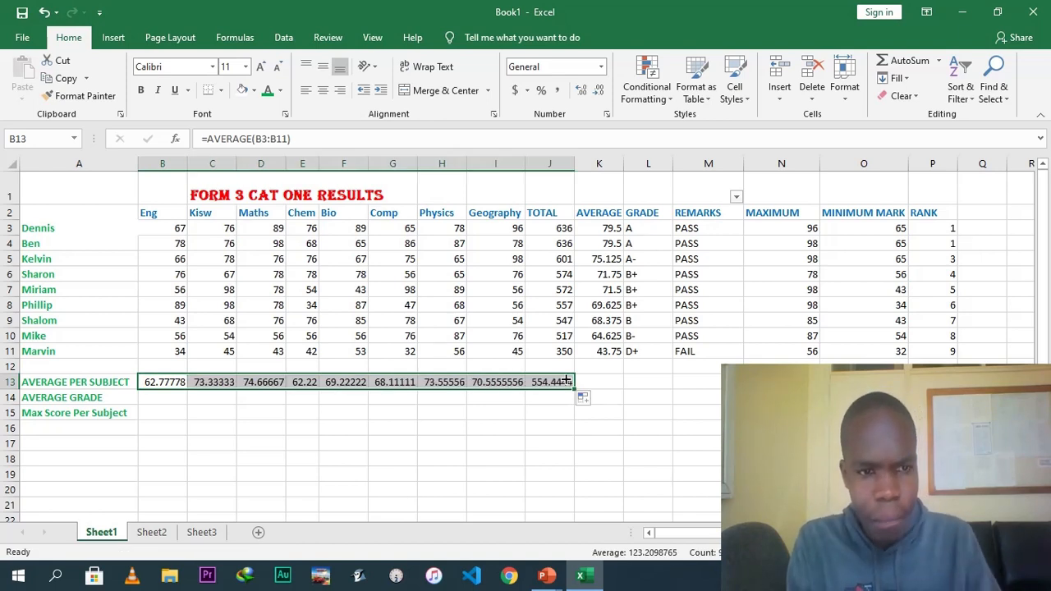
Start an IF formula in B14 that returns "A" when the English average in B13 is above 79.
click(148, 400)
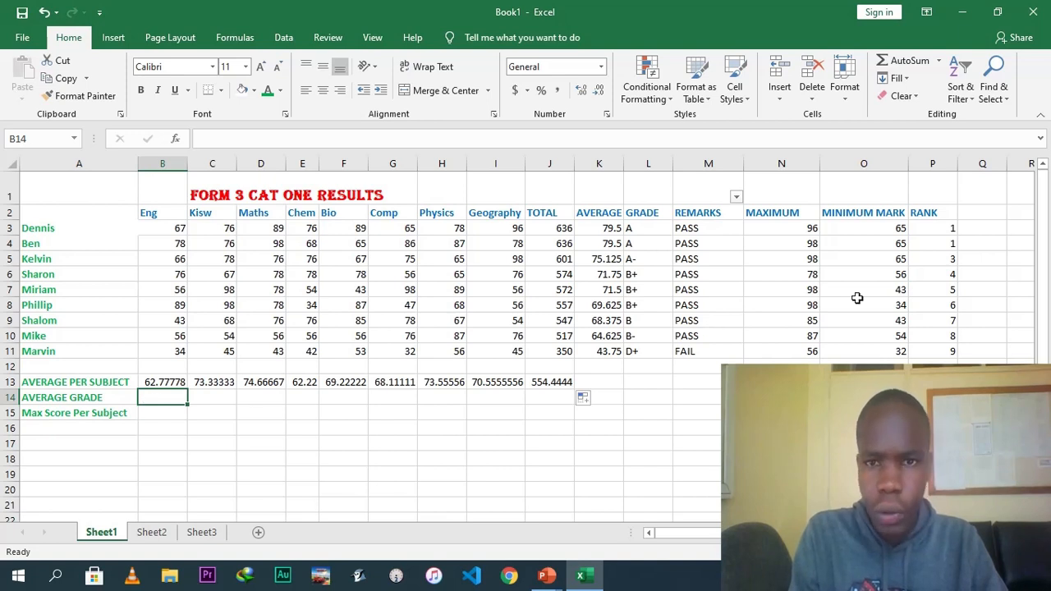
click(646, 228)
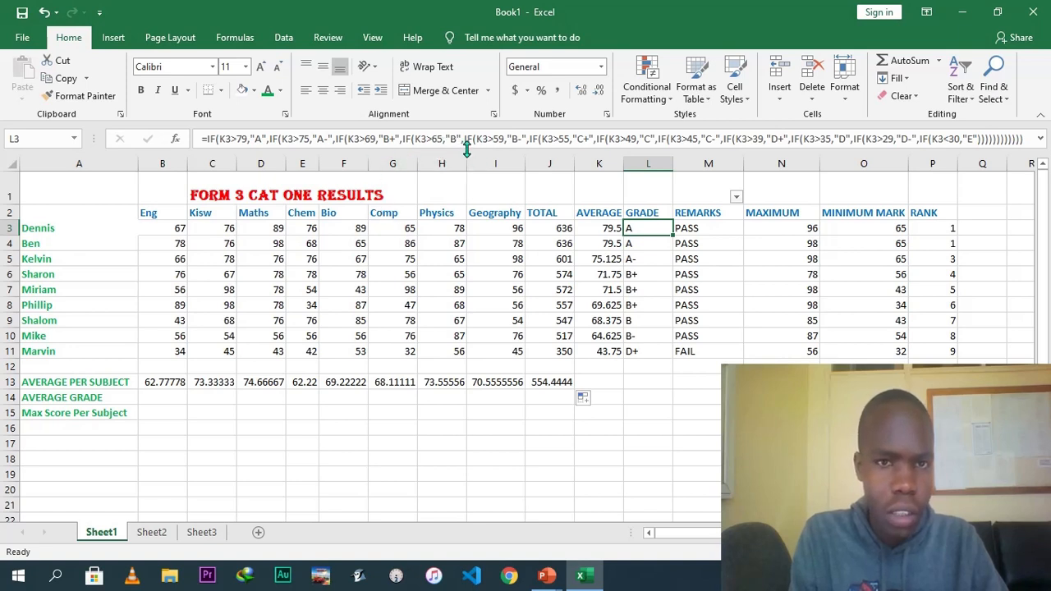
click(171, 395)
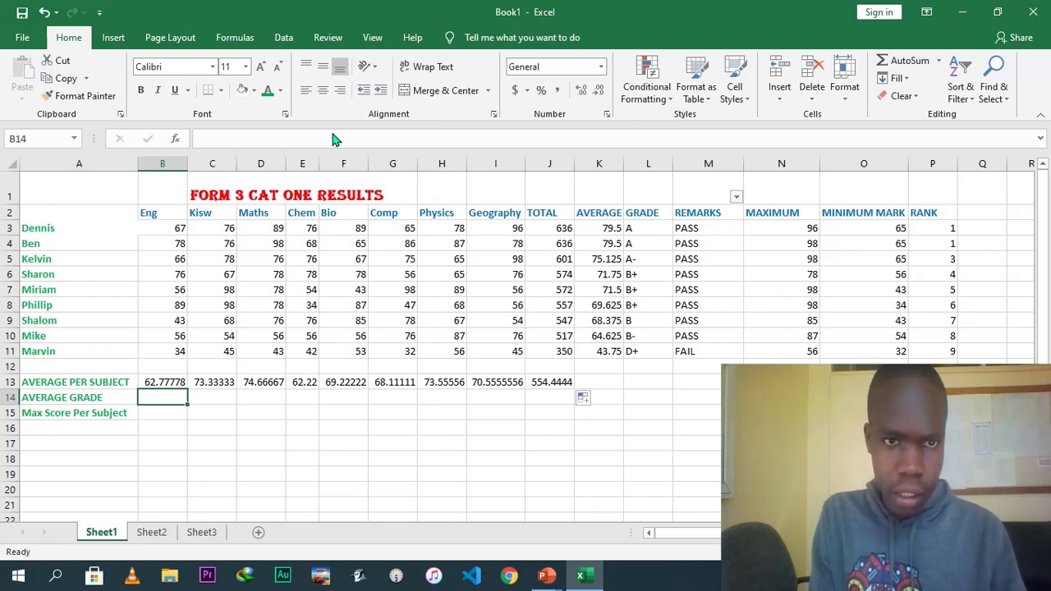
click(302, 139)
text(=)
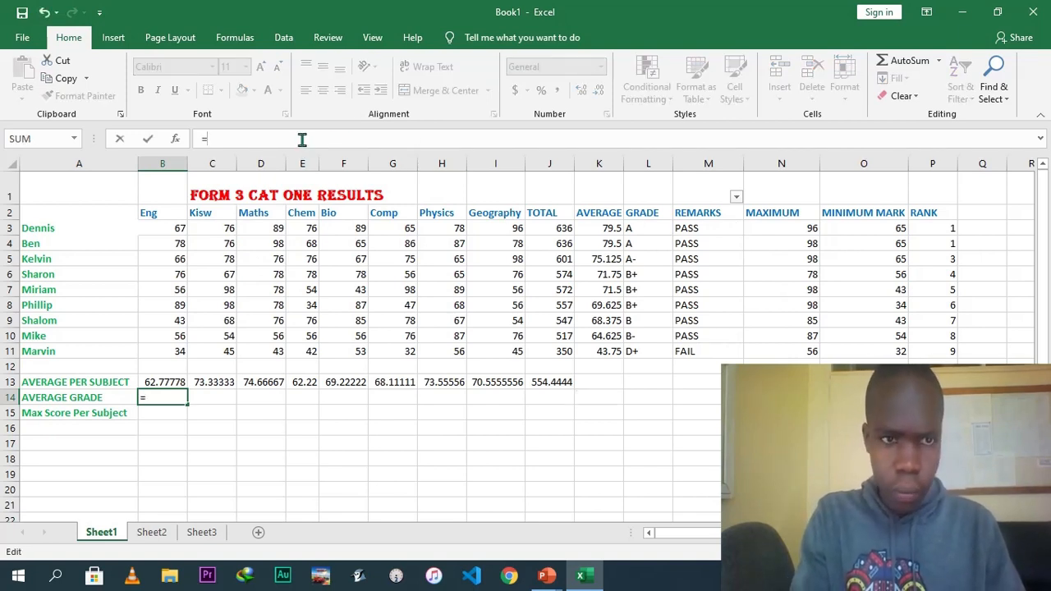
text(IF)
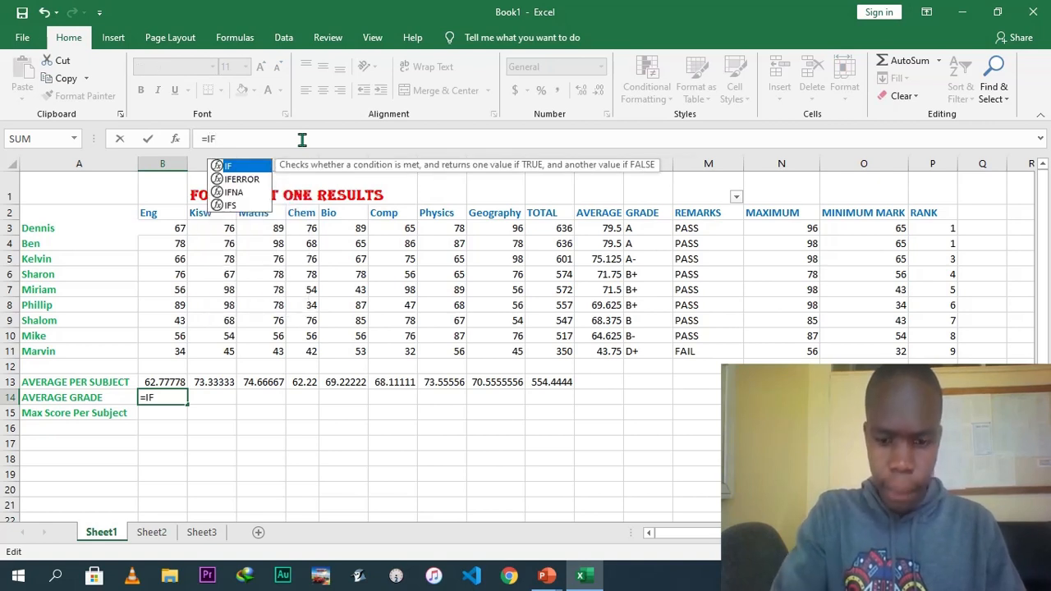
text(()
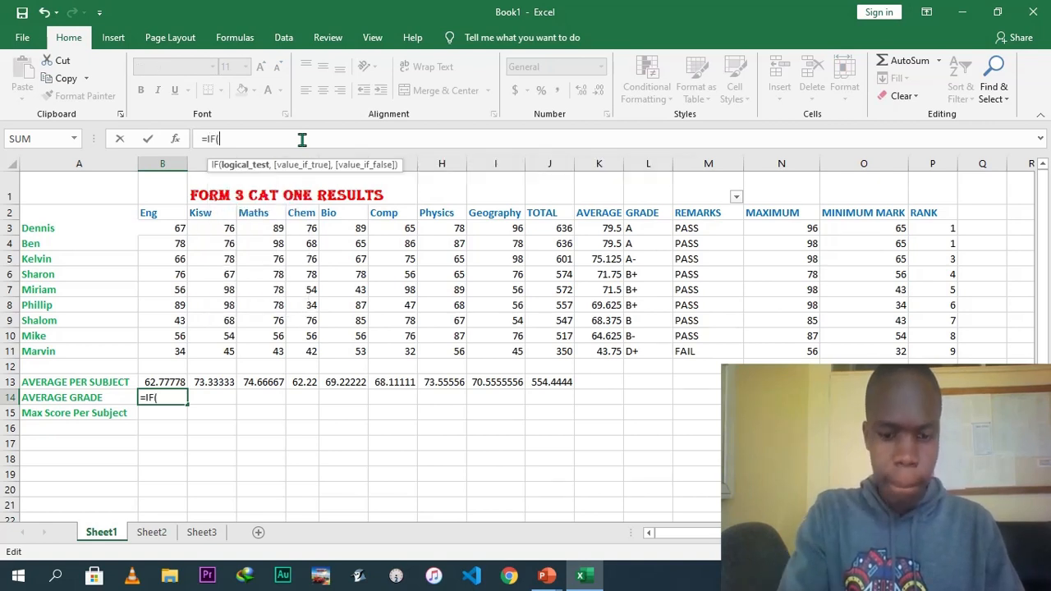
click(163, 384)
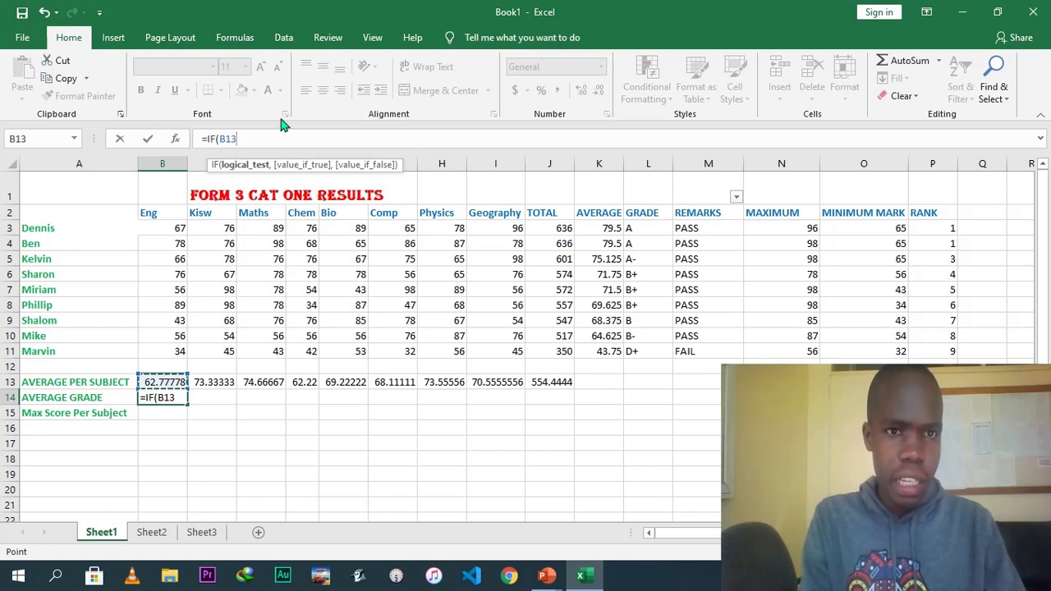
text(>)
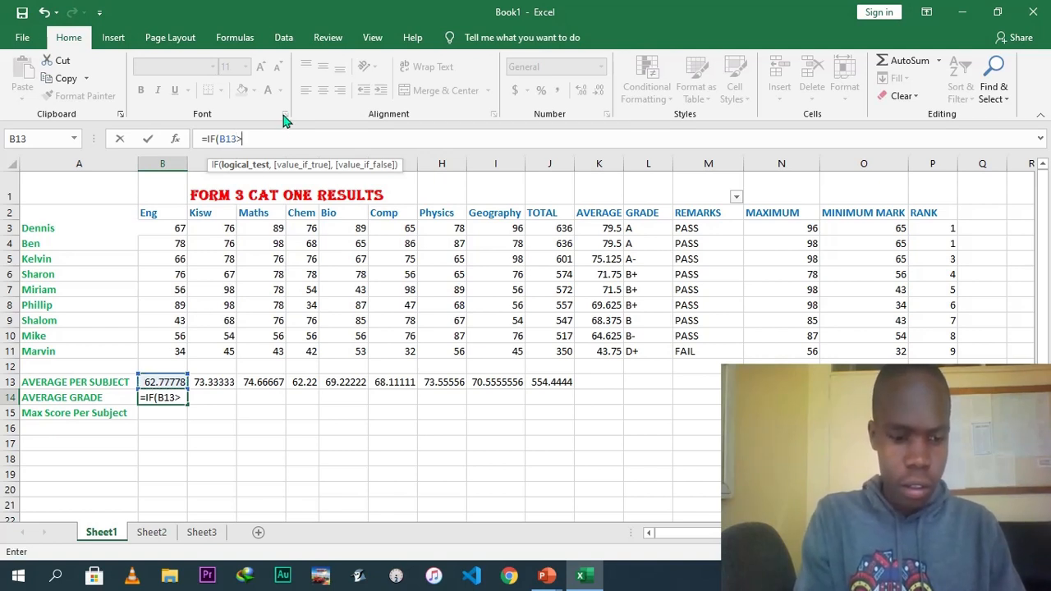
text(79)
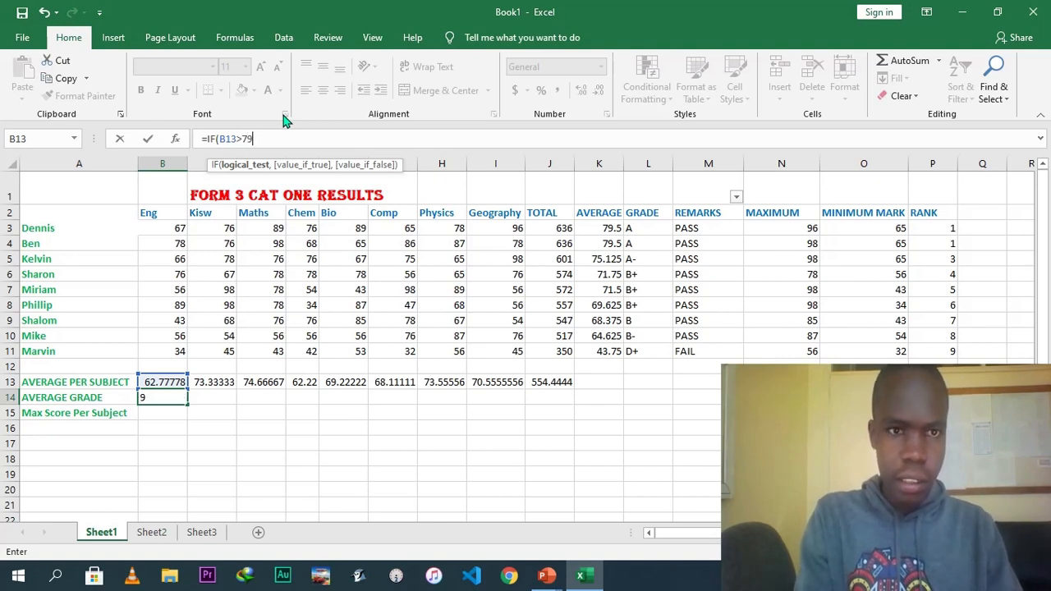
text(,)
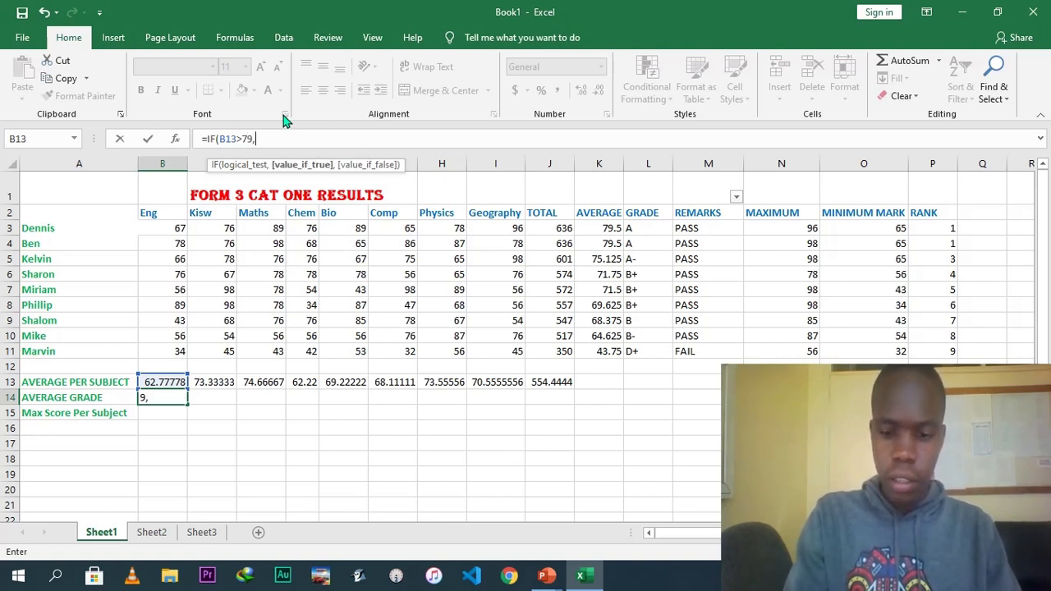
text("A")
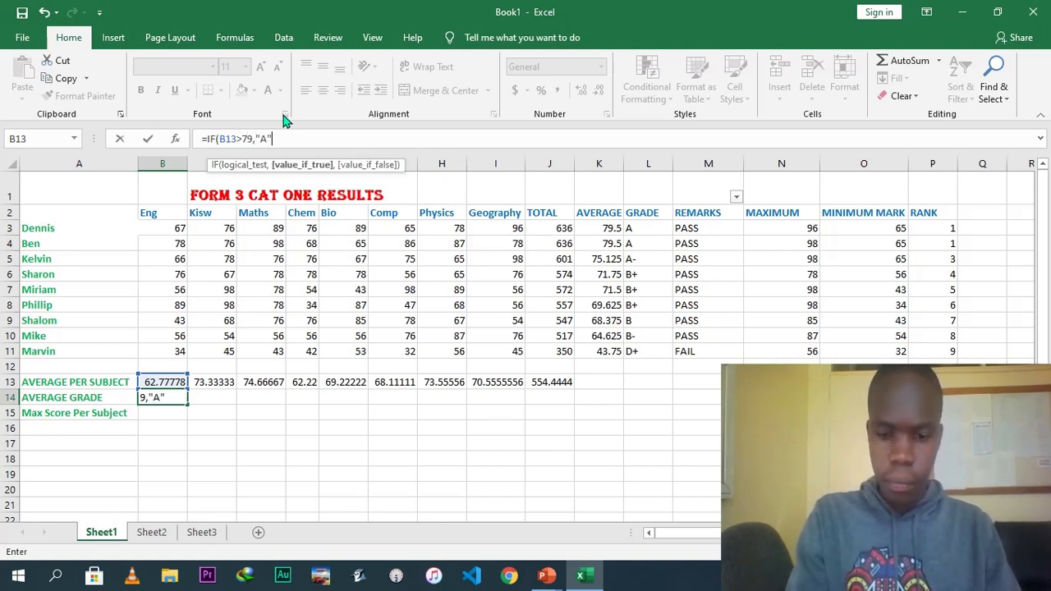
text(,)
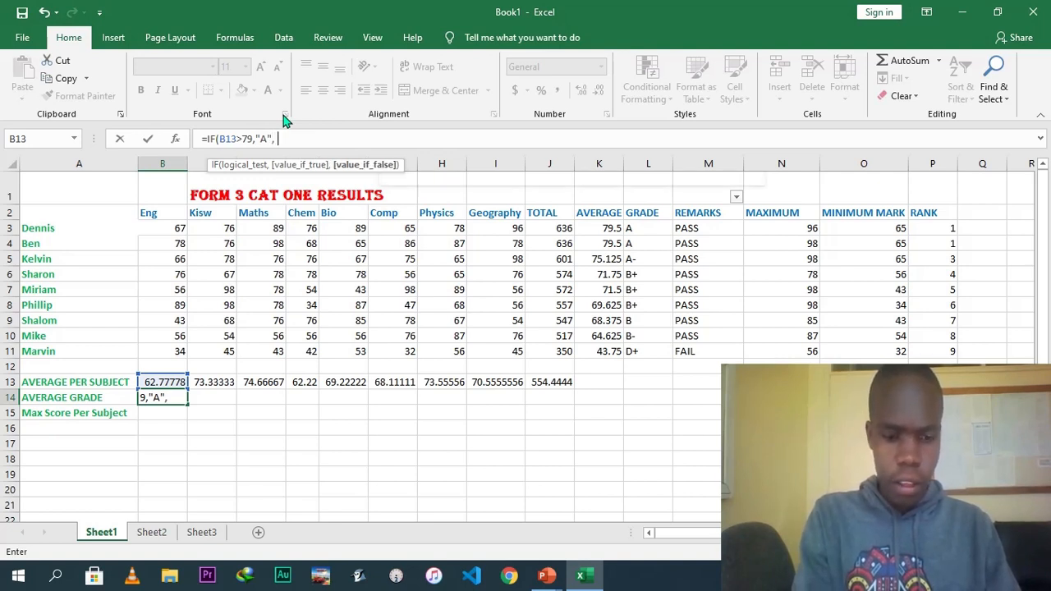
text(IF*)
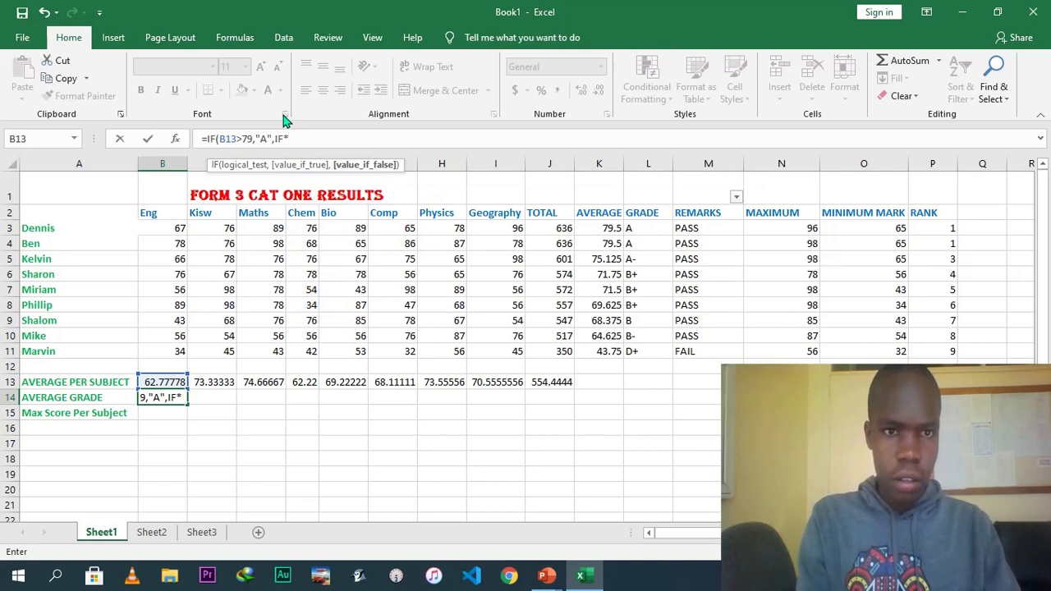
Extend the B14 formula with a nested IF returning "A-" when the English average in B13 is above 75.
key(BackSpace)
text(()
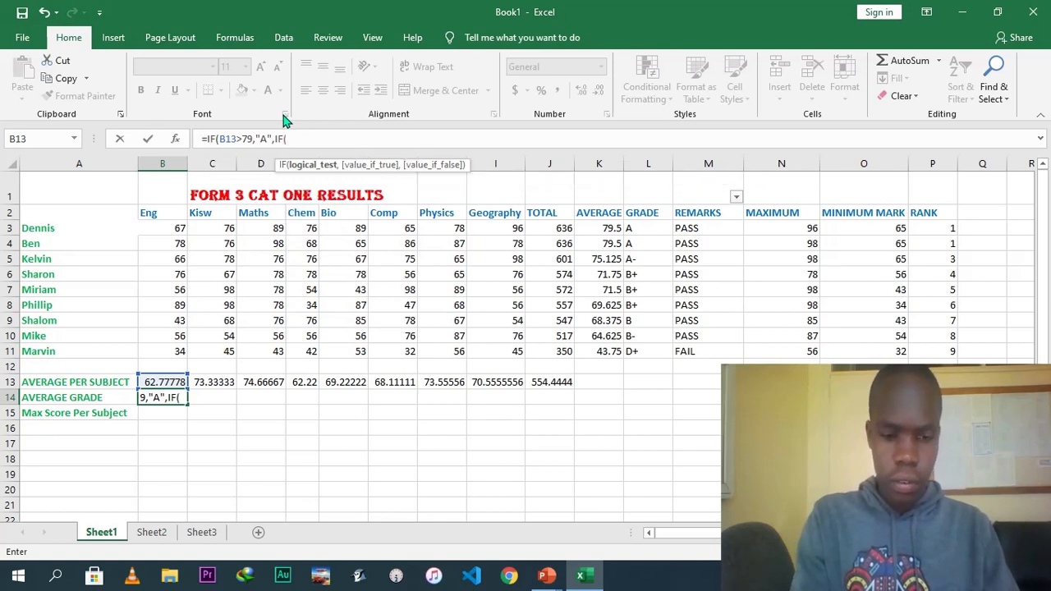
text(B)
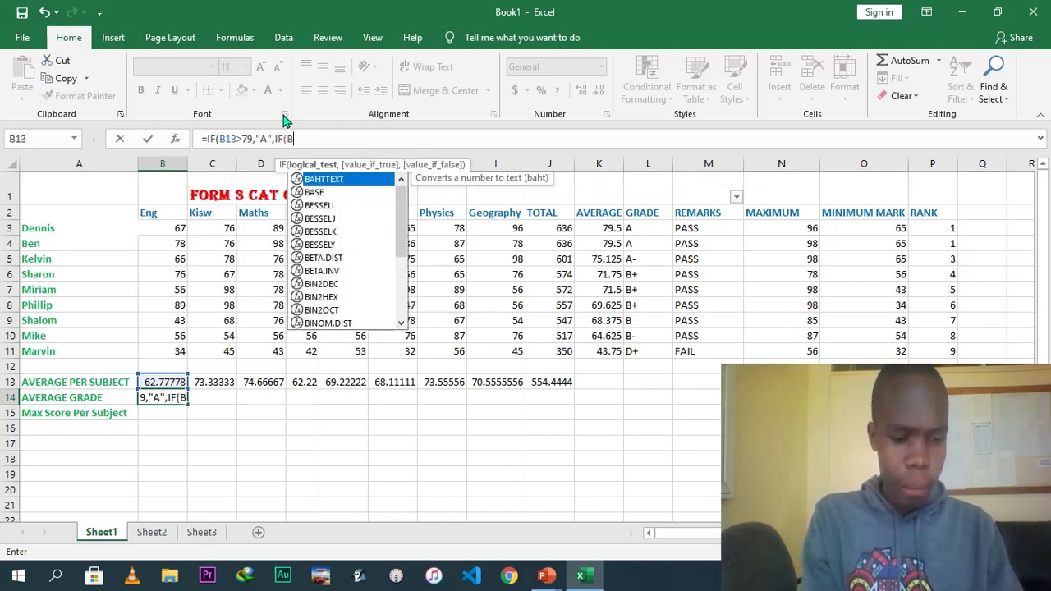
text(13>)
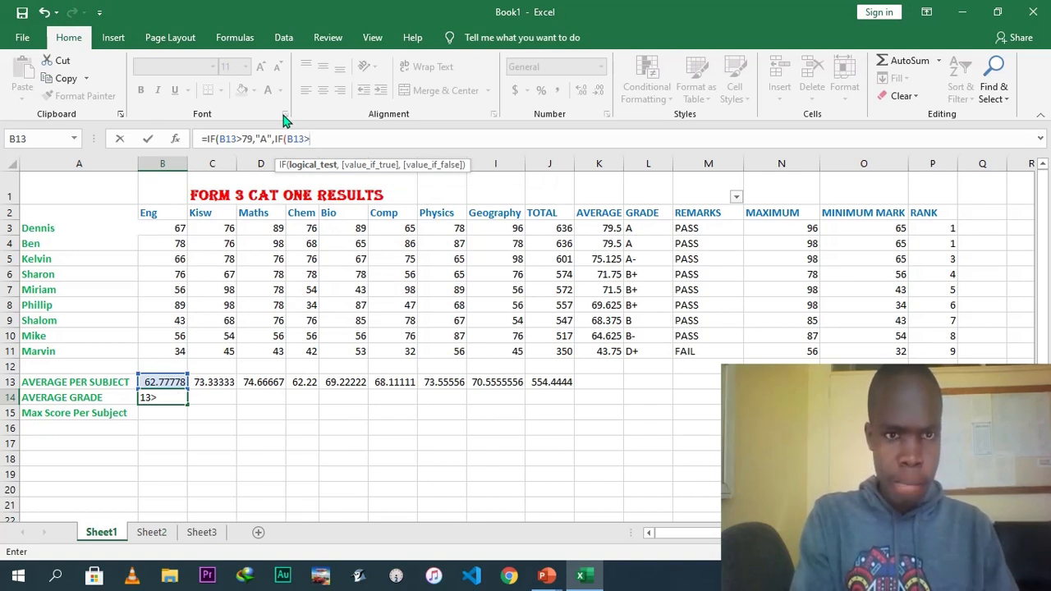
text(7)
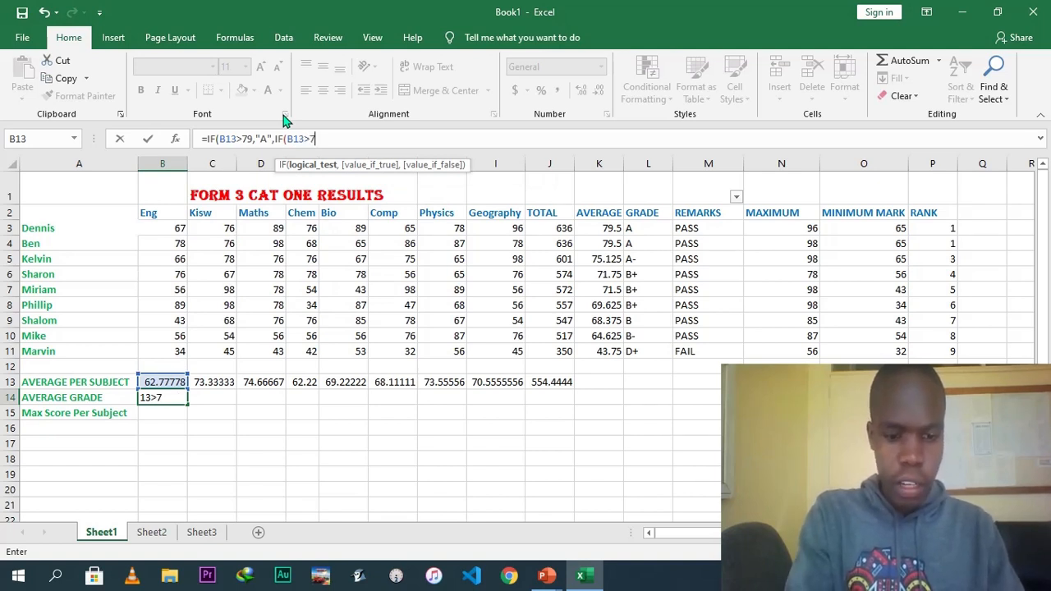
text(5,")
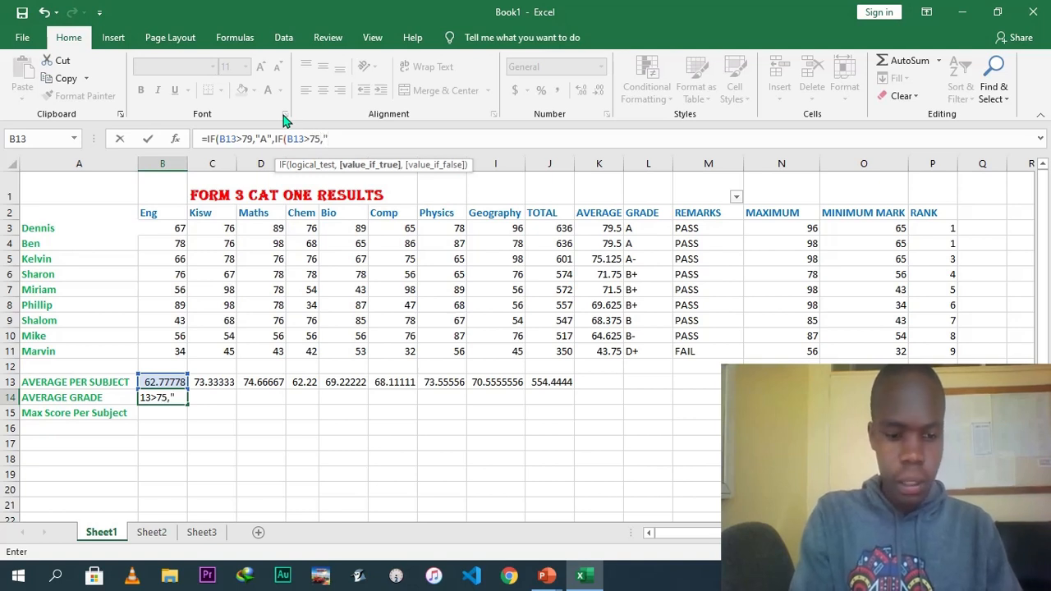
text(A-)
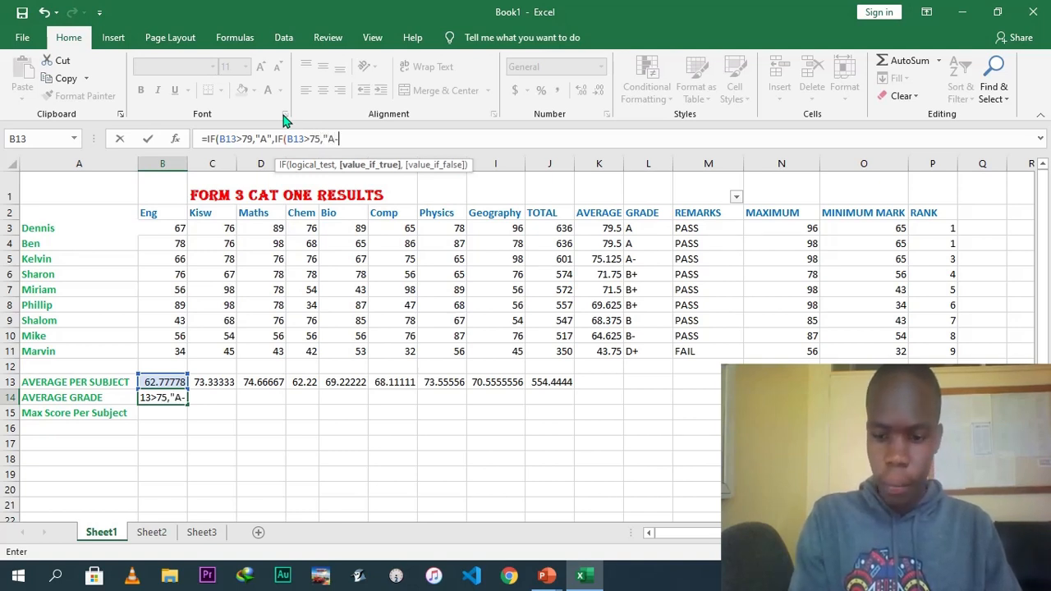
text(:)
key(BackSpace)
text(",IF)
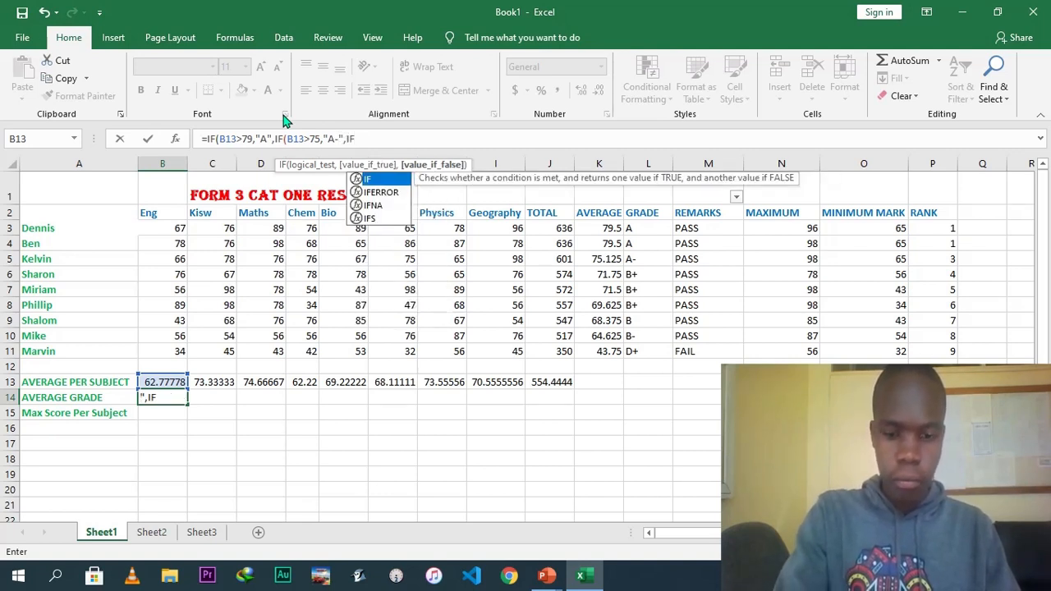
text(()
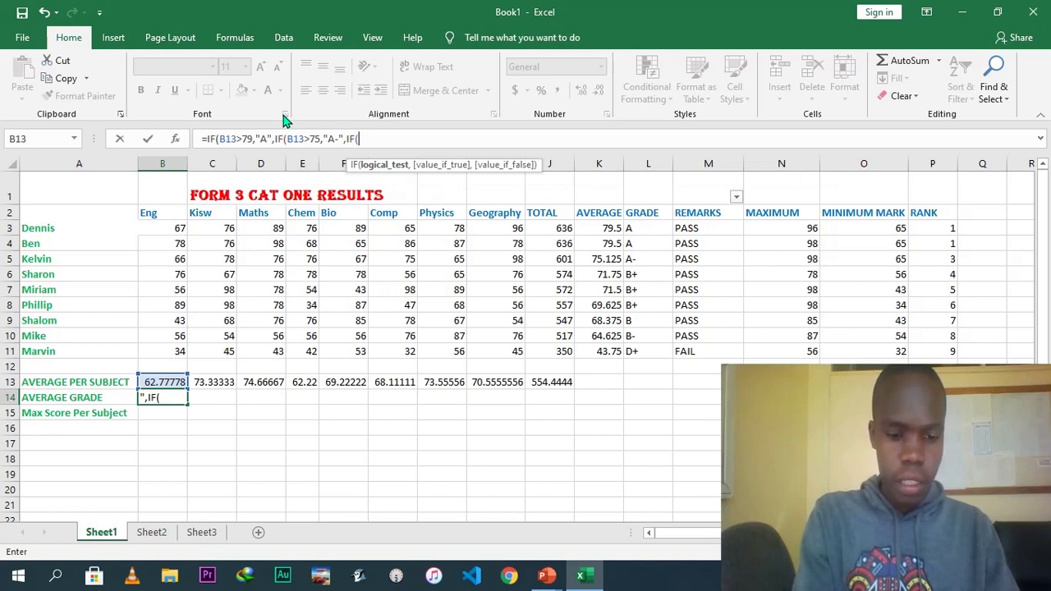
text(B13>)
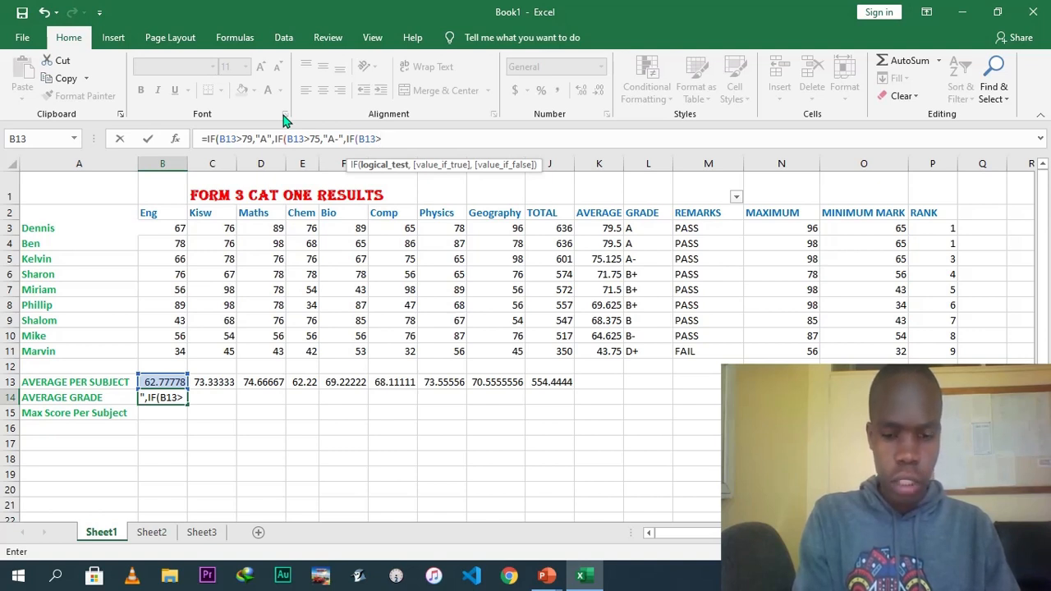
Add a nested IF returning "B+" when B13 is above 69, then begin the next IF.
text(69)
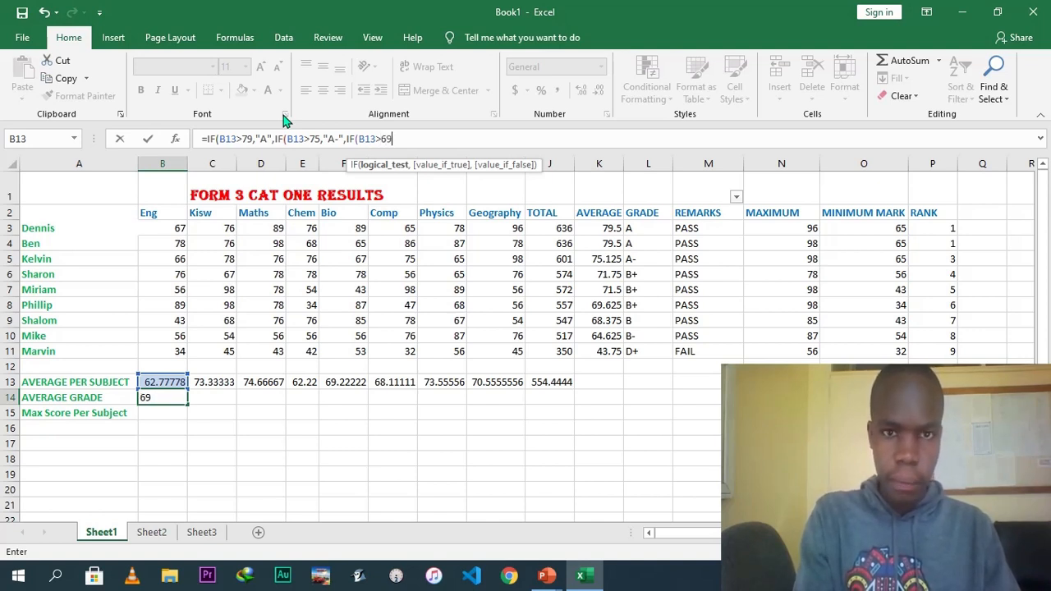
text(,"B+)
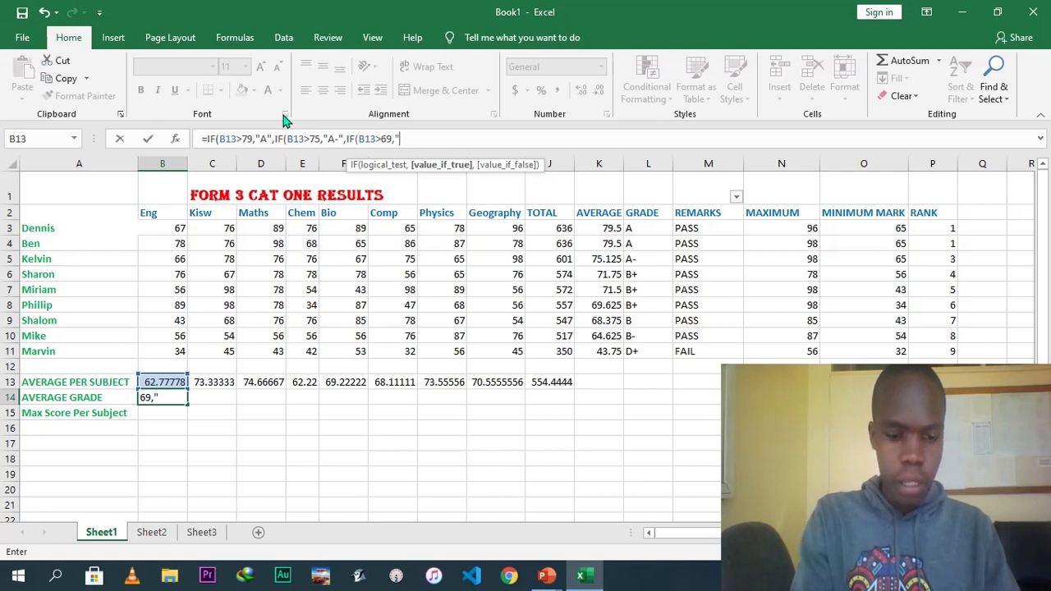
text(")
text(")
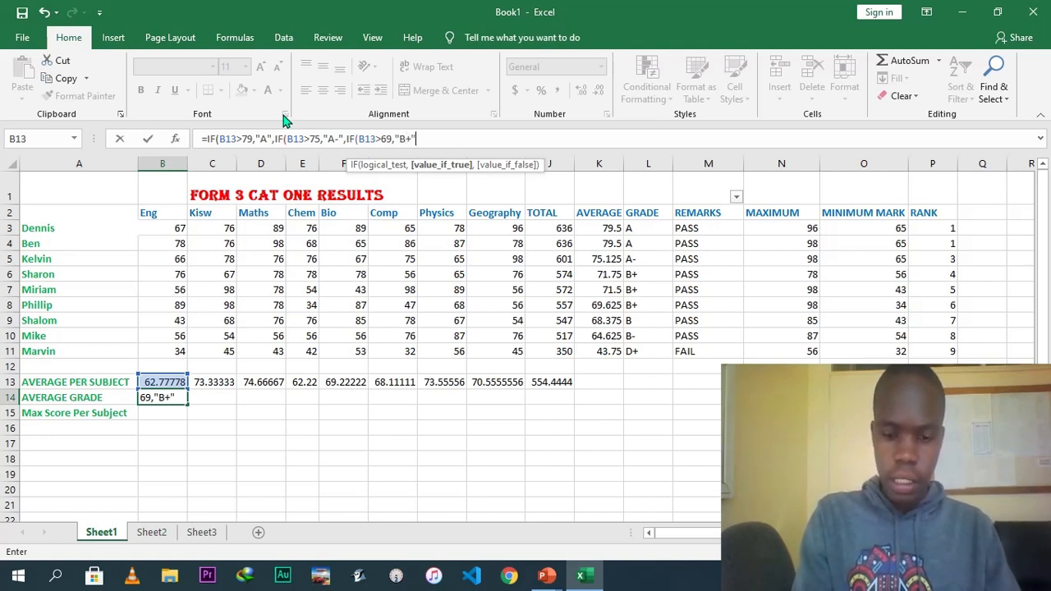
text(,IF)
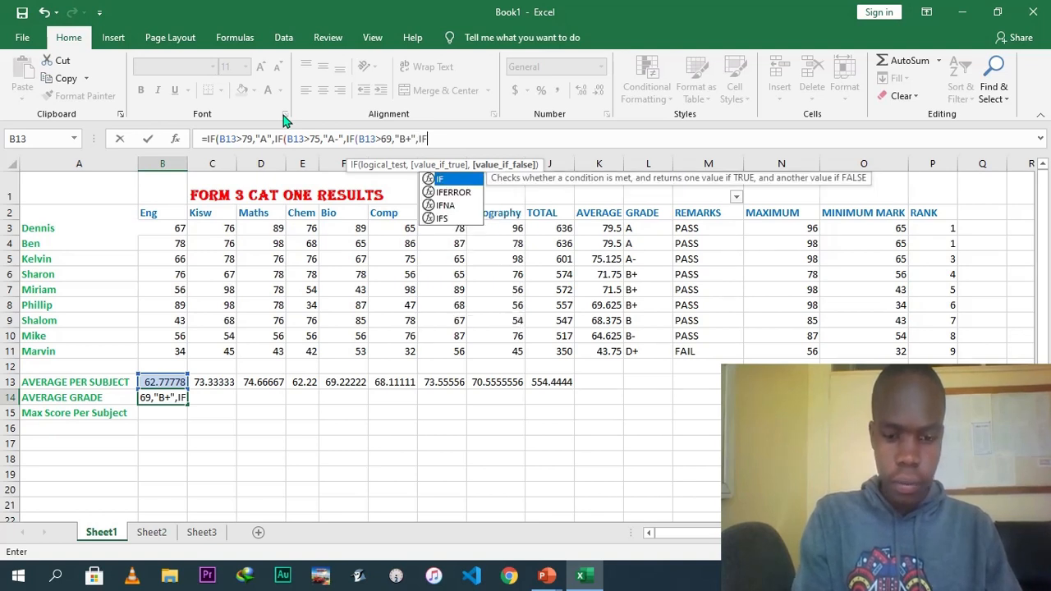
text(()
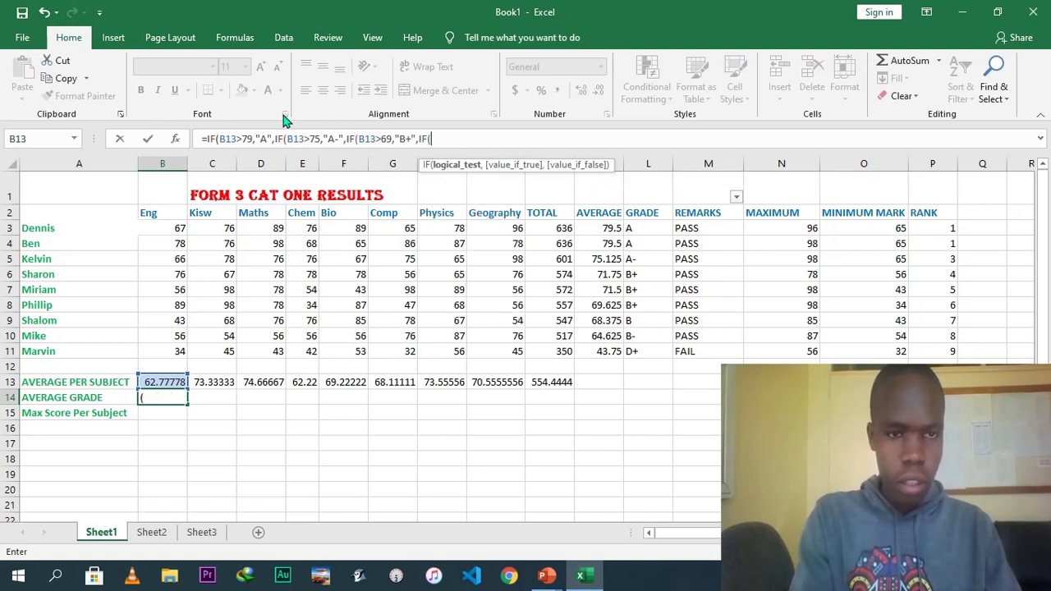
text(B13)
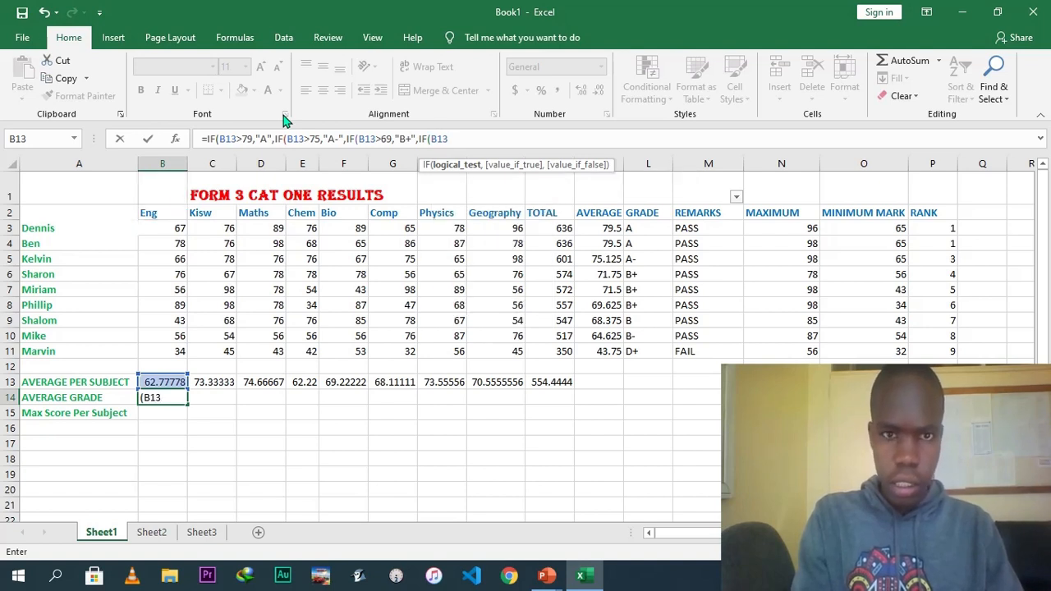
text(>)
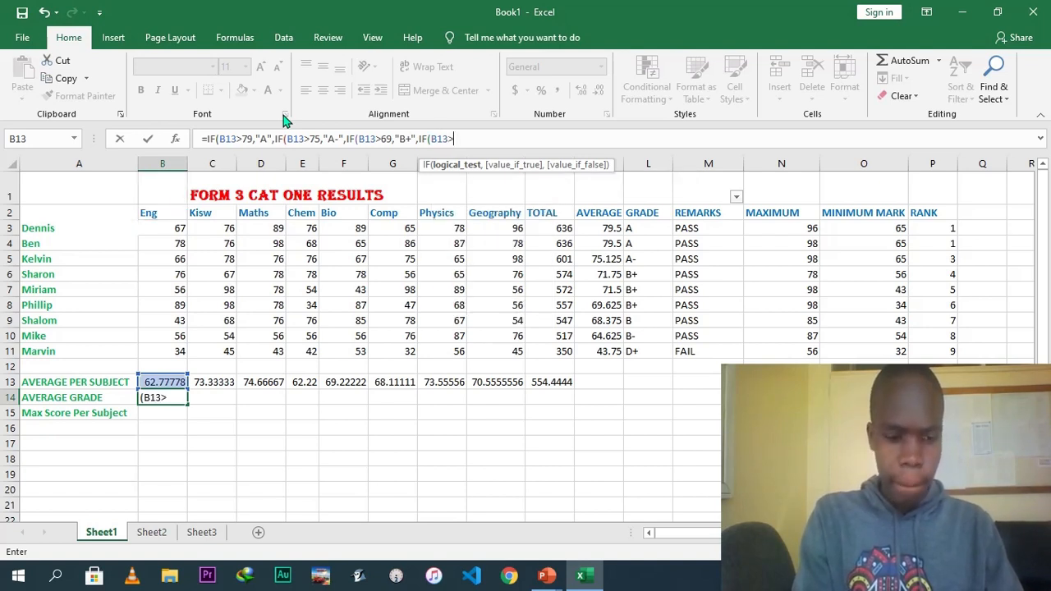
text(65,")
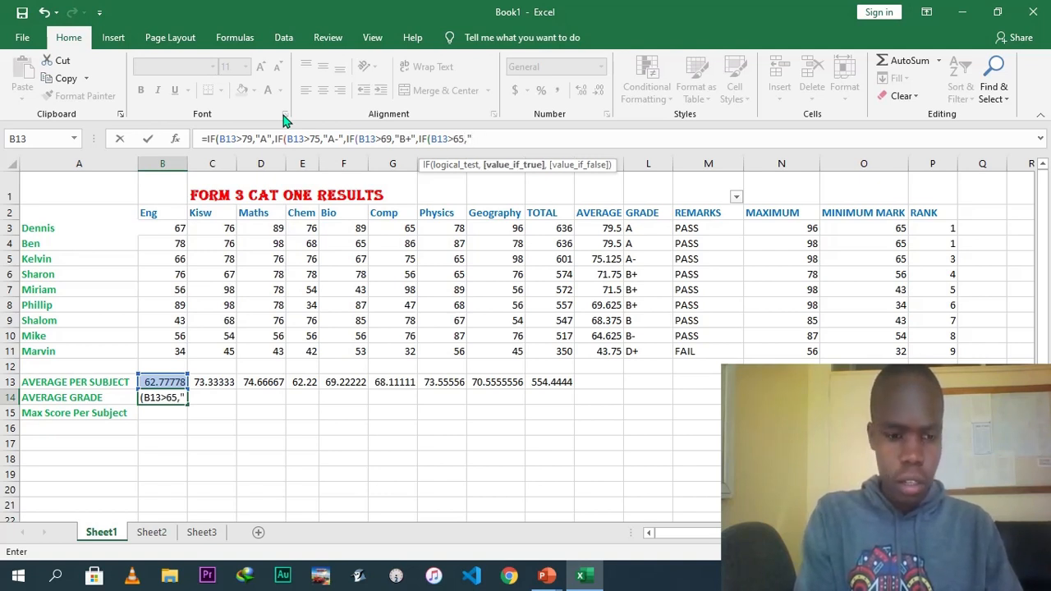
text(B")
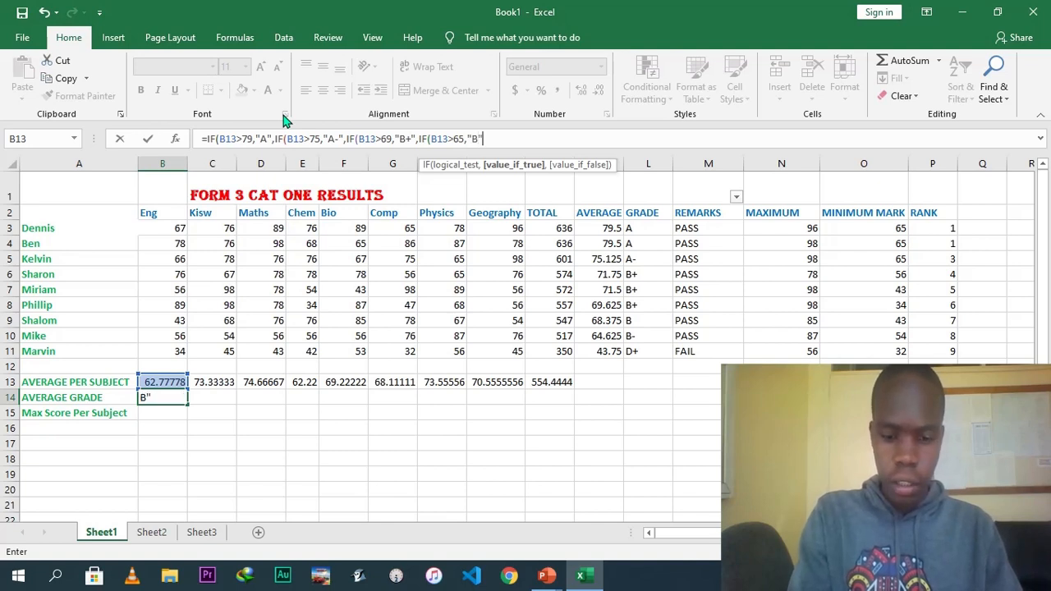
text(,IF()
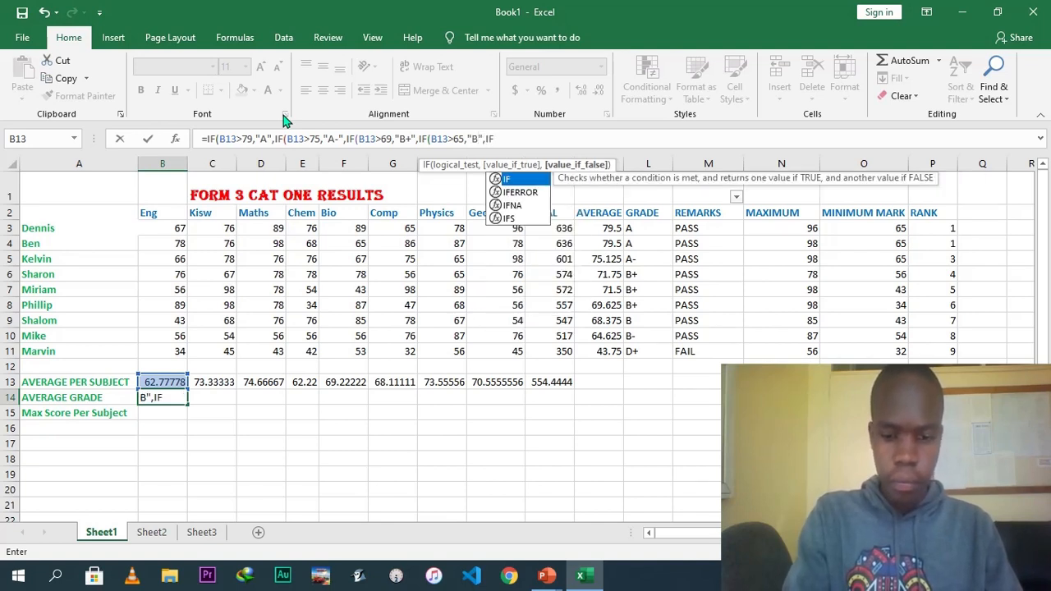
text(B13)
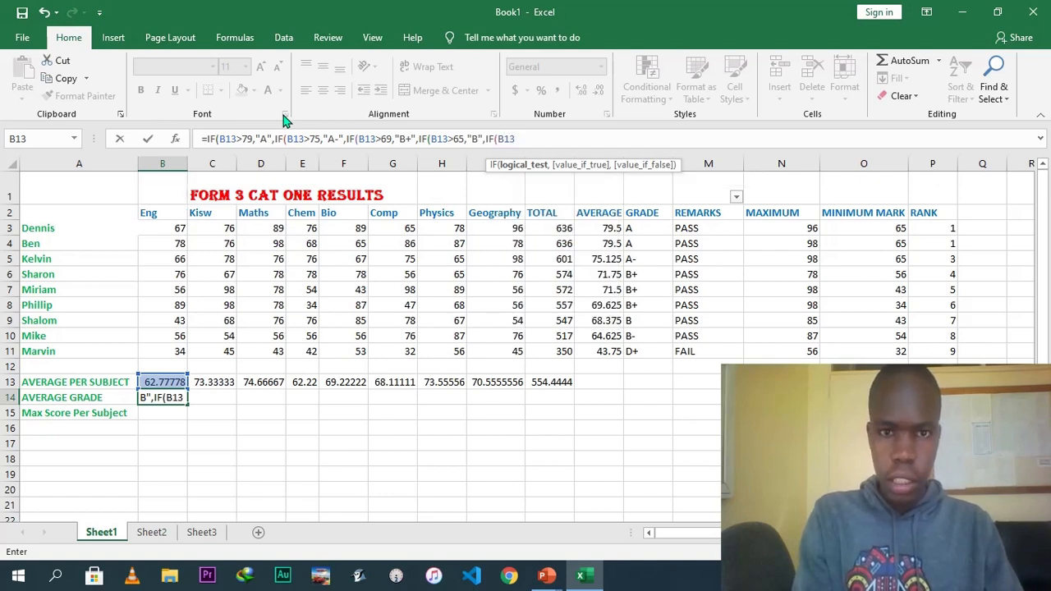
text(>)
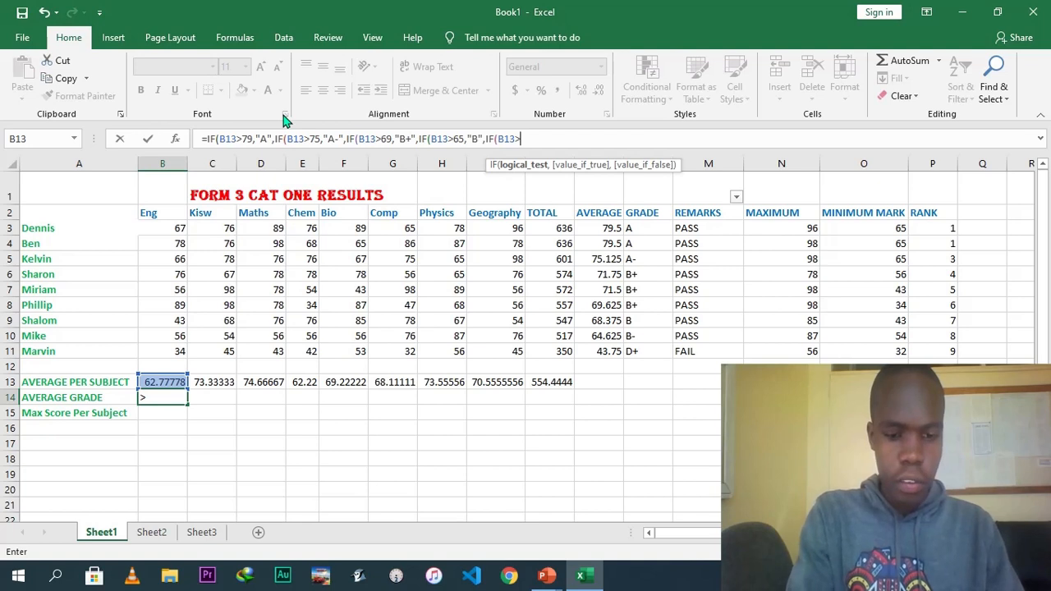
text(59)
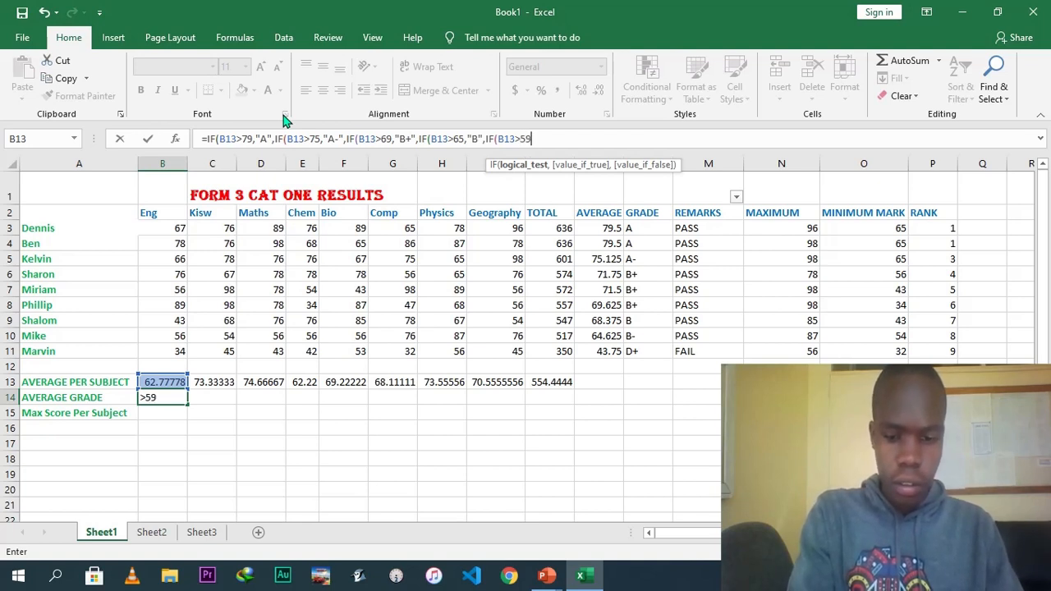
text(,")
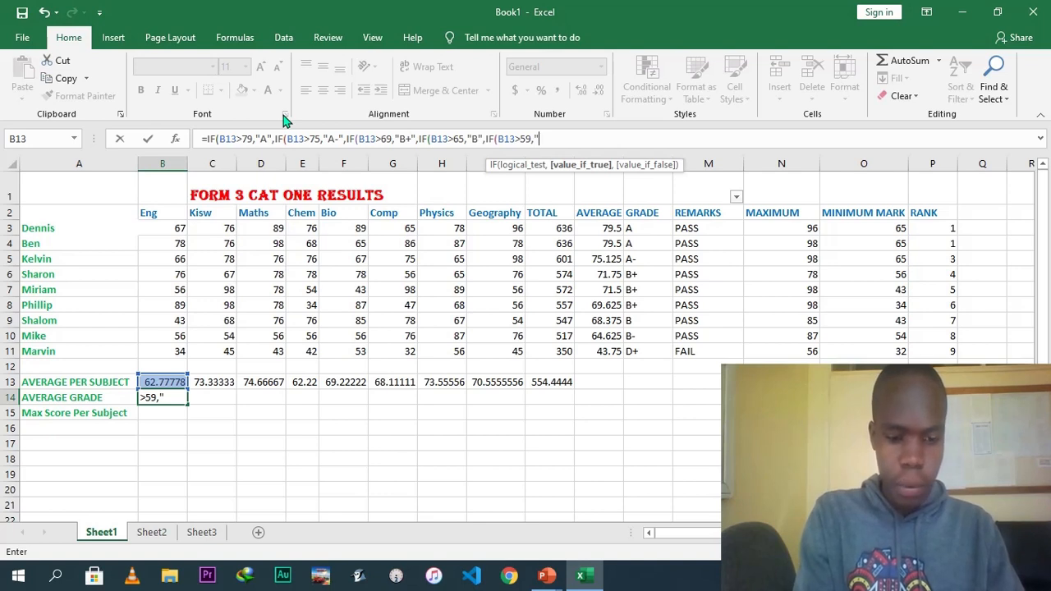
text(C+",)
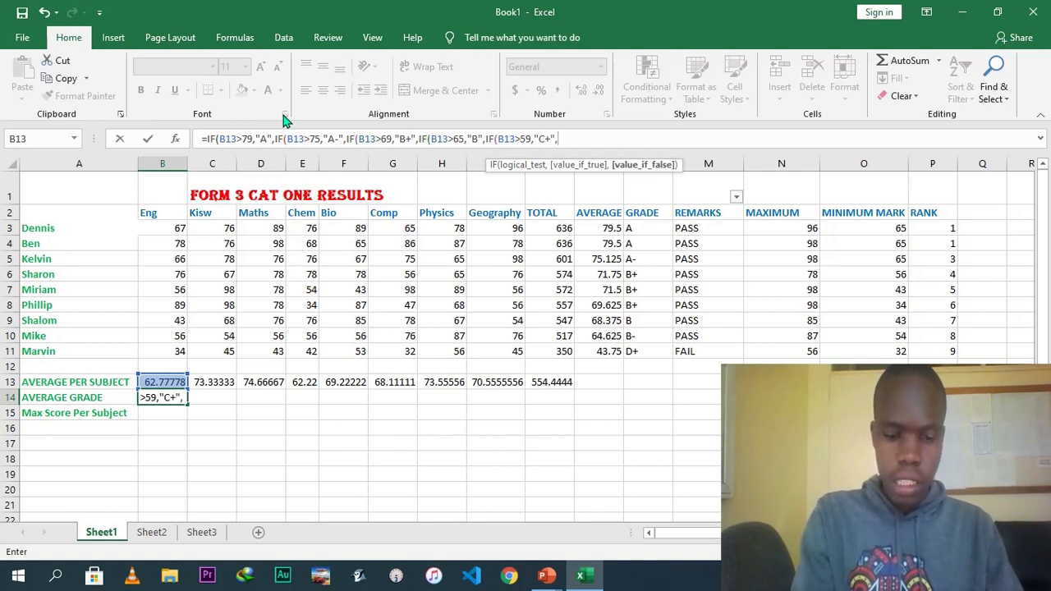
text(IF()
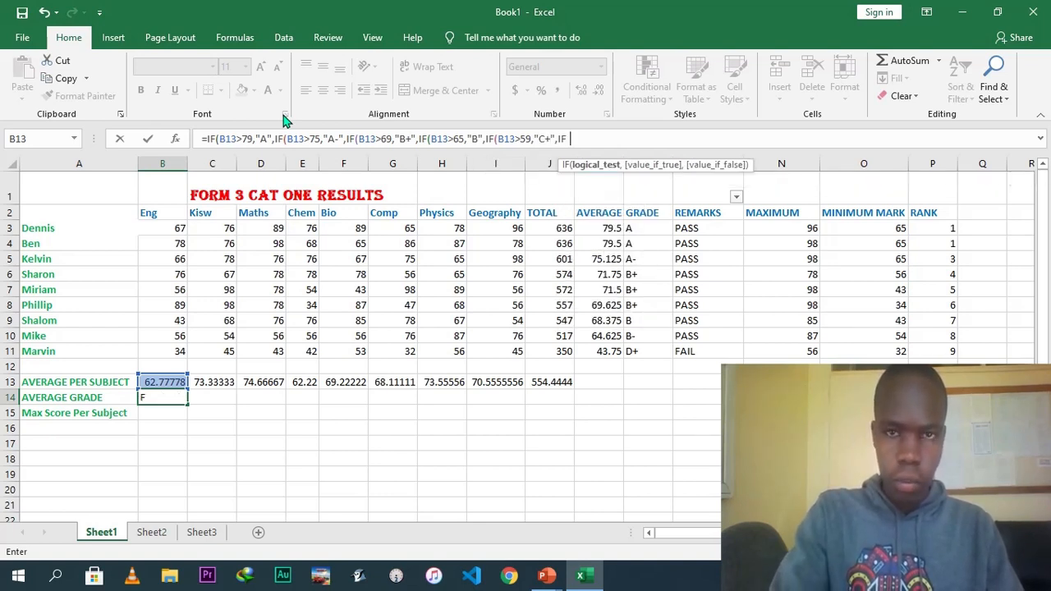
text(B13)
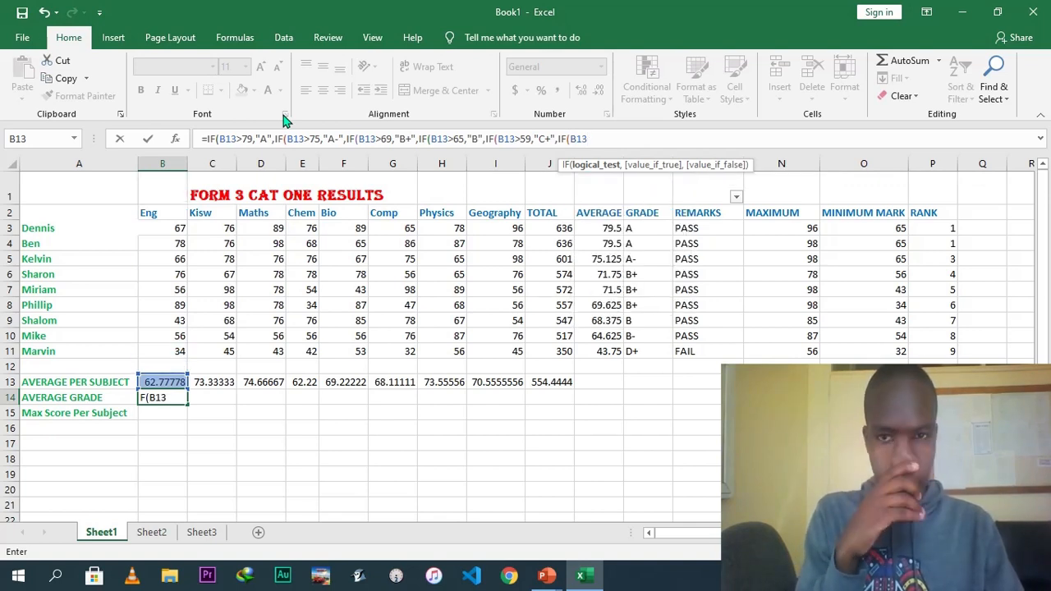
text(>)
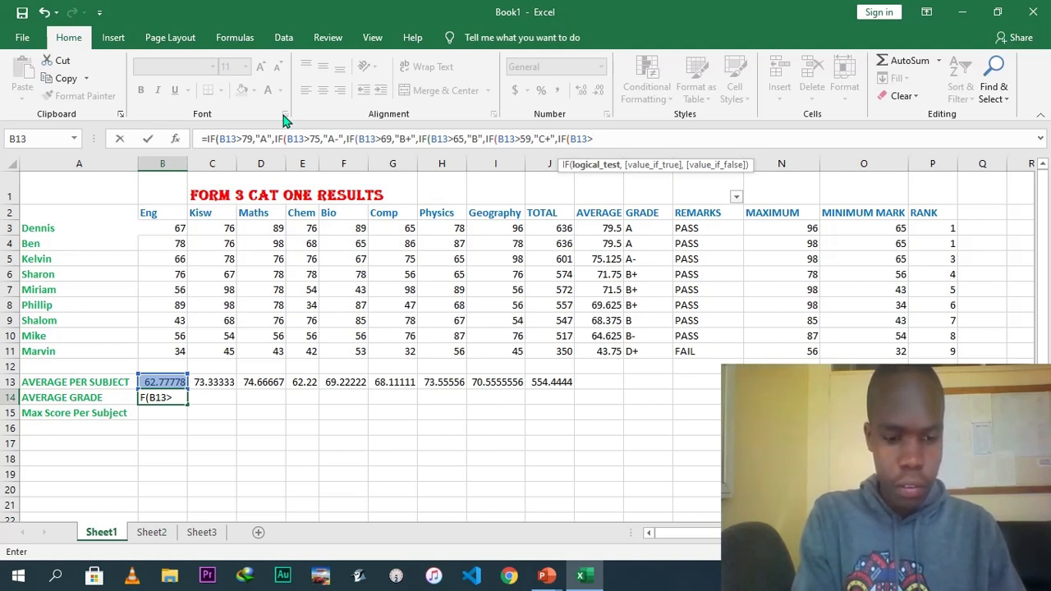
text(55)
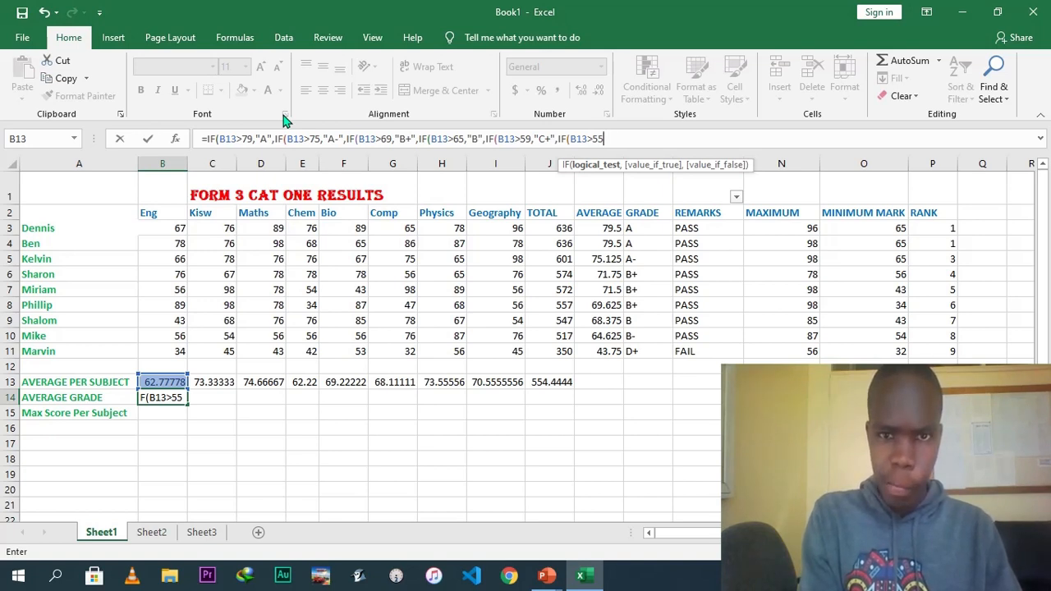
Add a nested IF returning "B-" when B13 is above 59, followed by the next test B13>55.
click(551, 139)
key(BackSpace)
key(BackSpace)
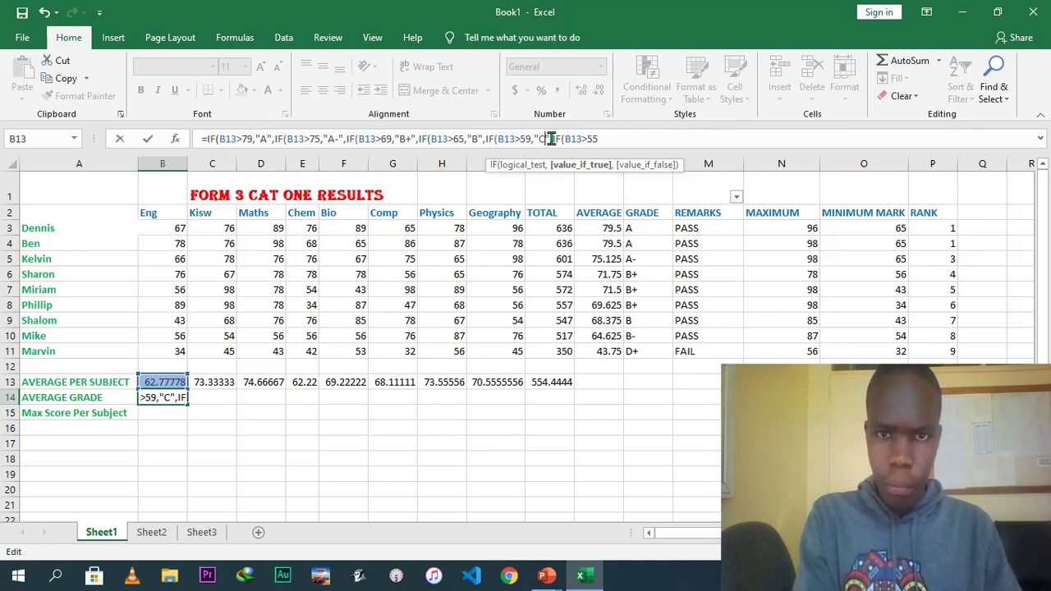
text(B-)
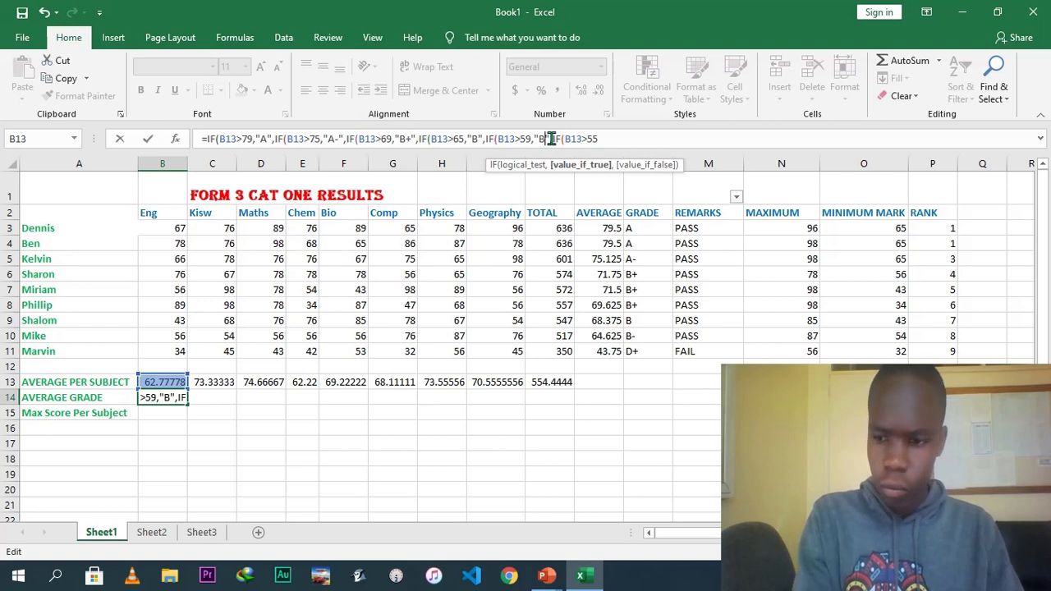
Add a nested IF returning "C+" when B13 is above 55, then begin the next IF.
click(608, 138)
text(,")
text(C)
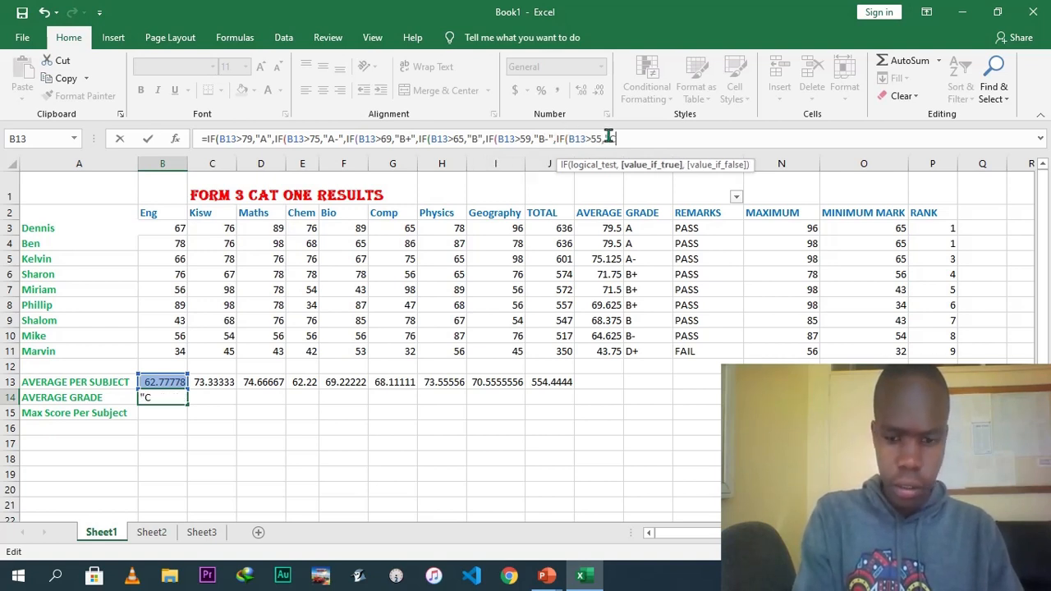
text(+",IF)
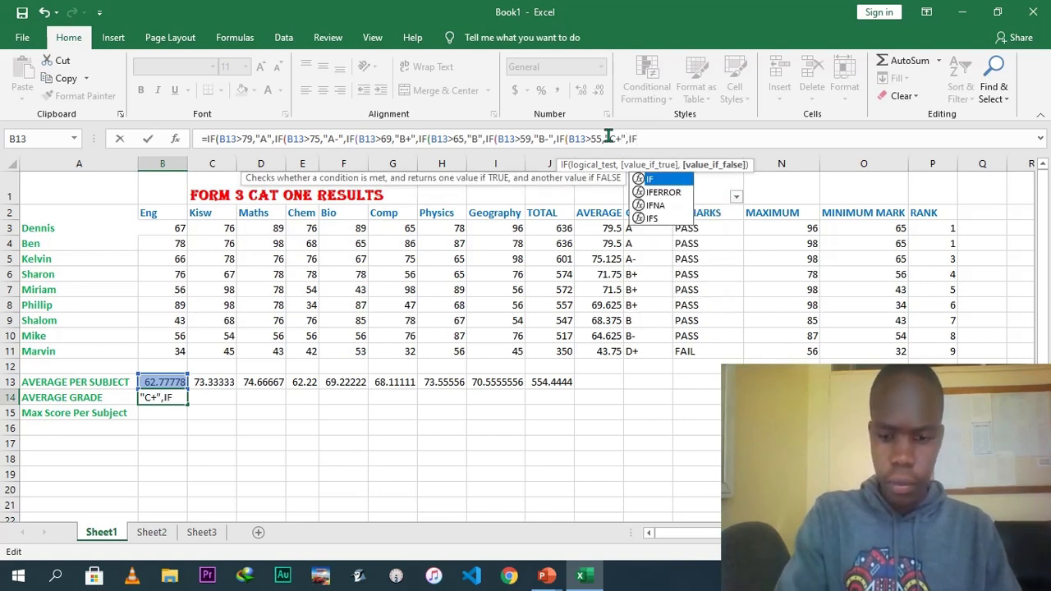
text(()
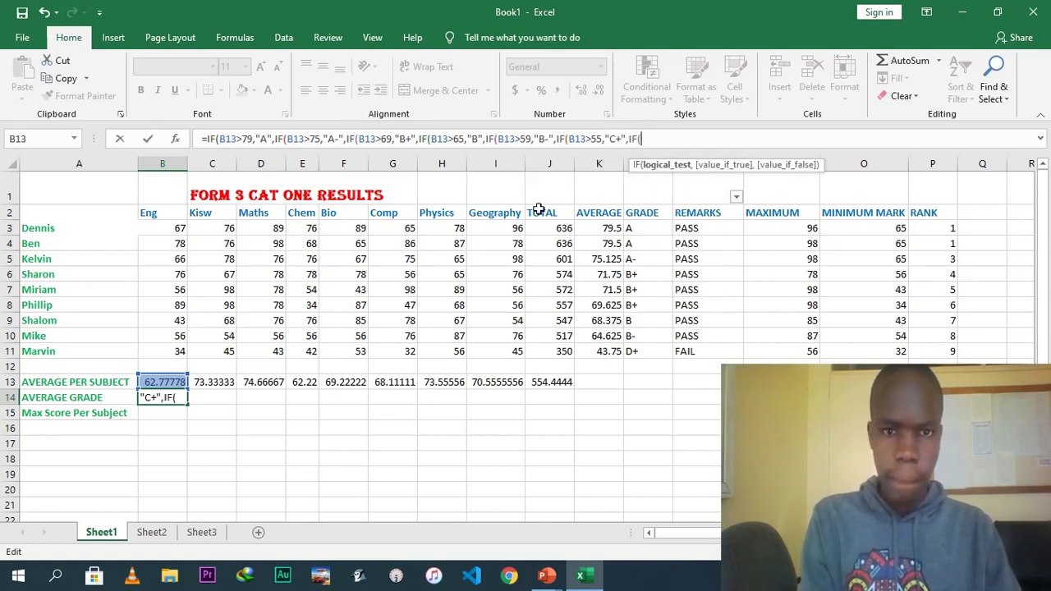
text(B13)
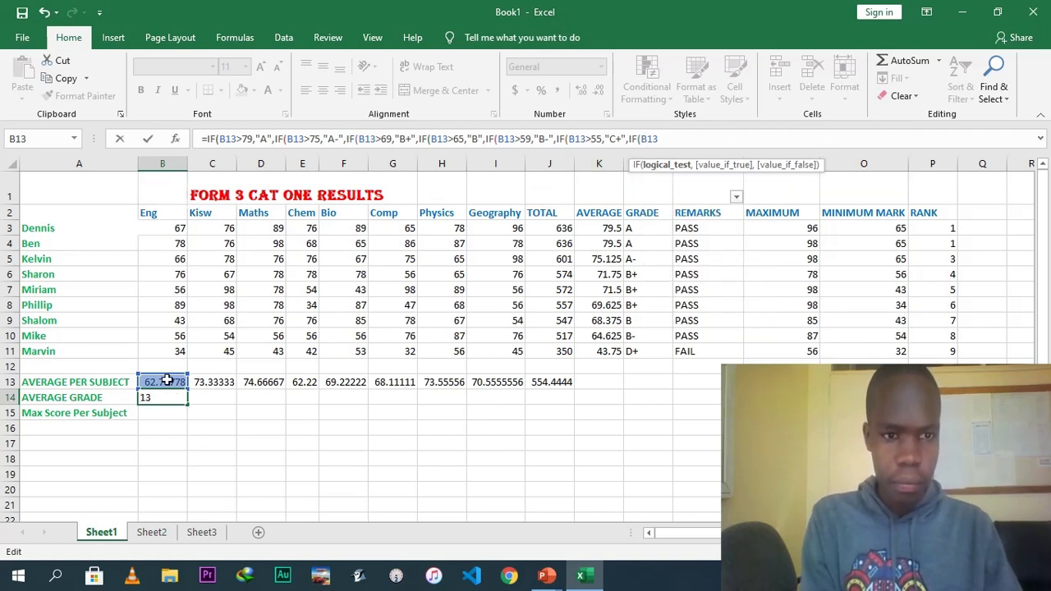
text(>)
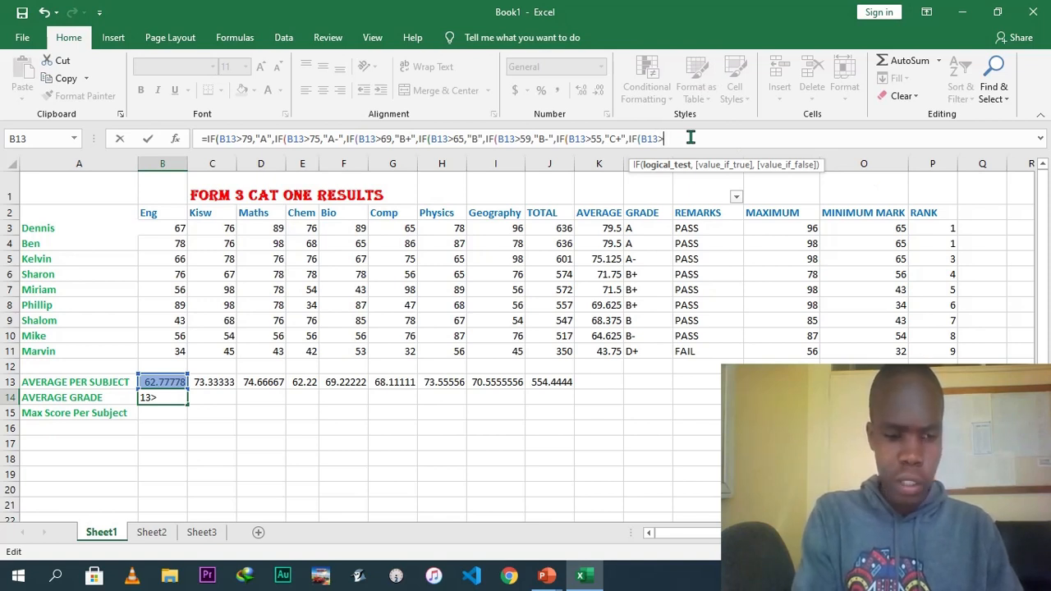
text(49,)
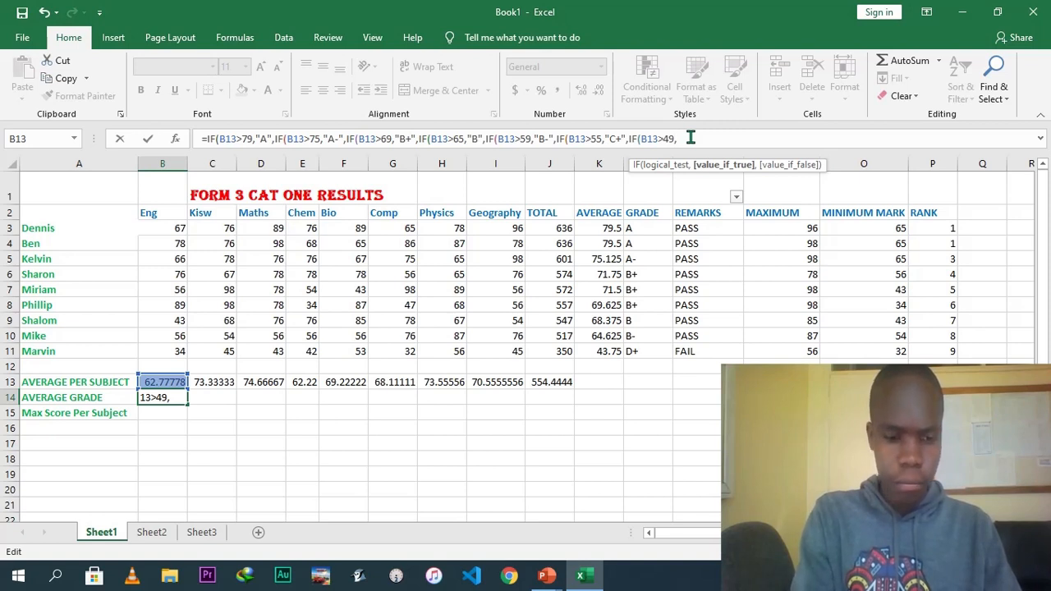
Add a nested IF returning "C" when B13 is above 49, then begin the next IF.
text(")
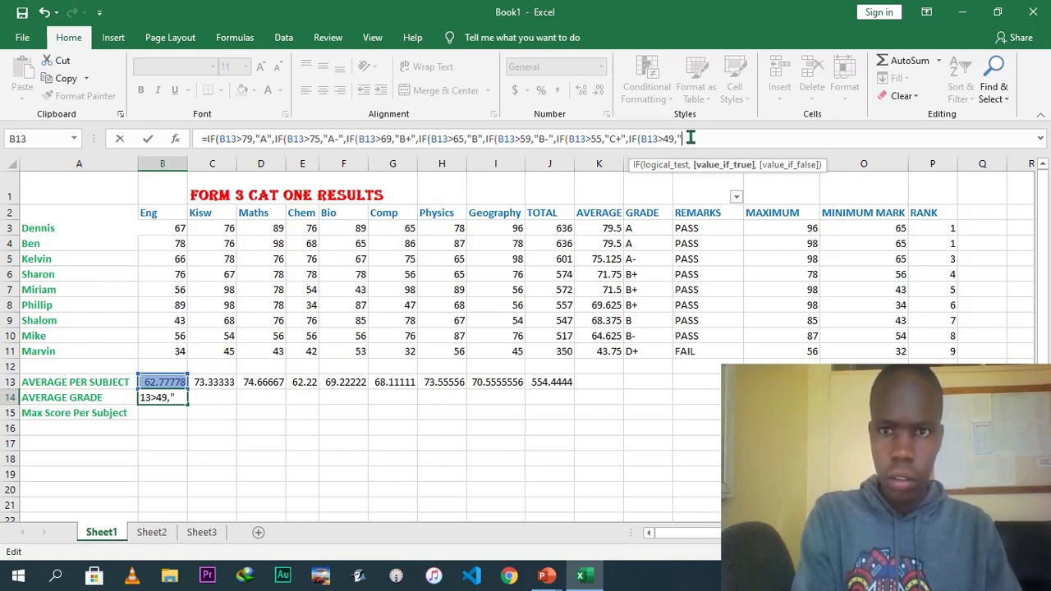
text(C",IF)
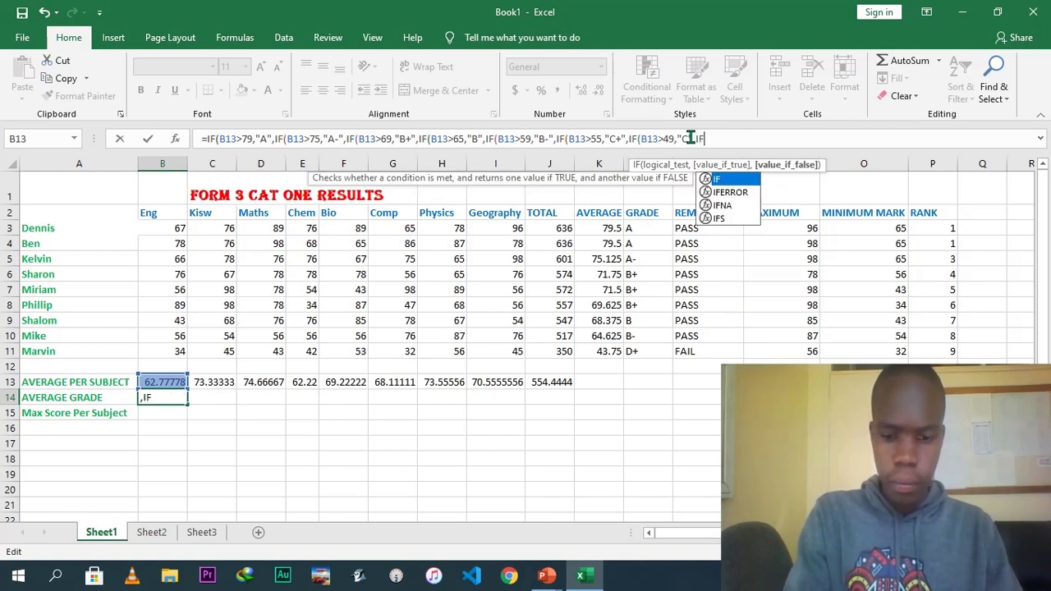
text((13>)
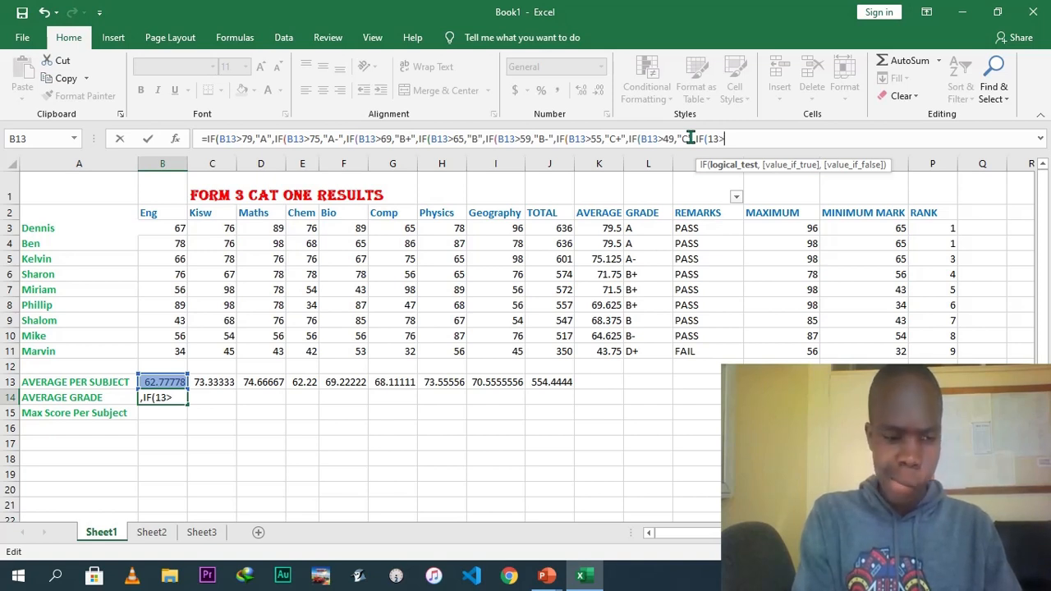
text(45)
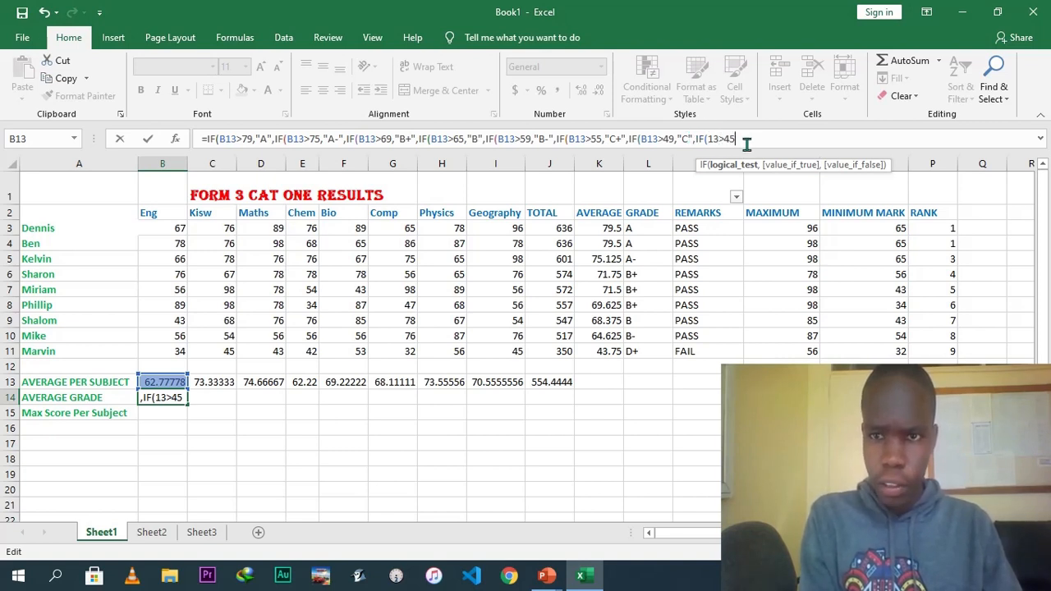
text(,;)
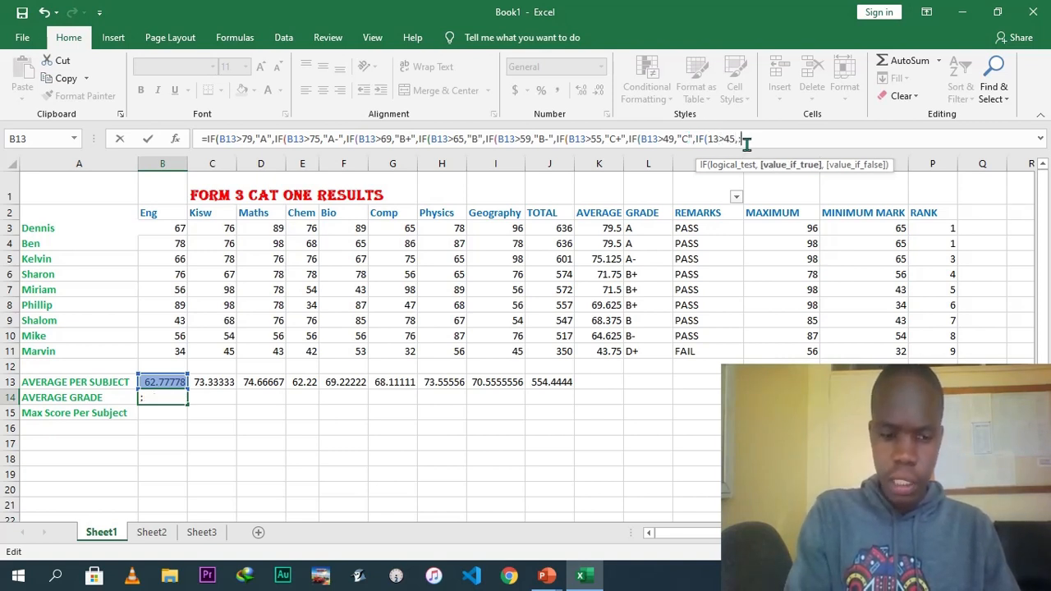
text(C-)
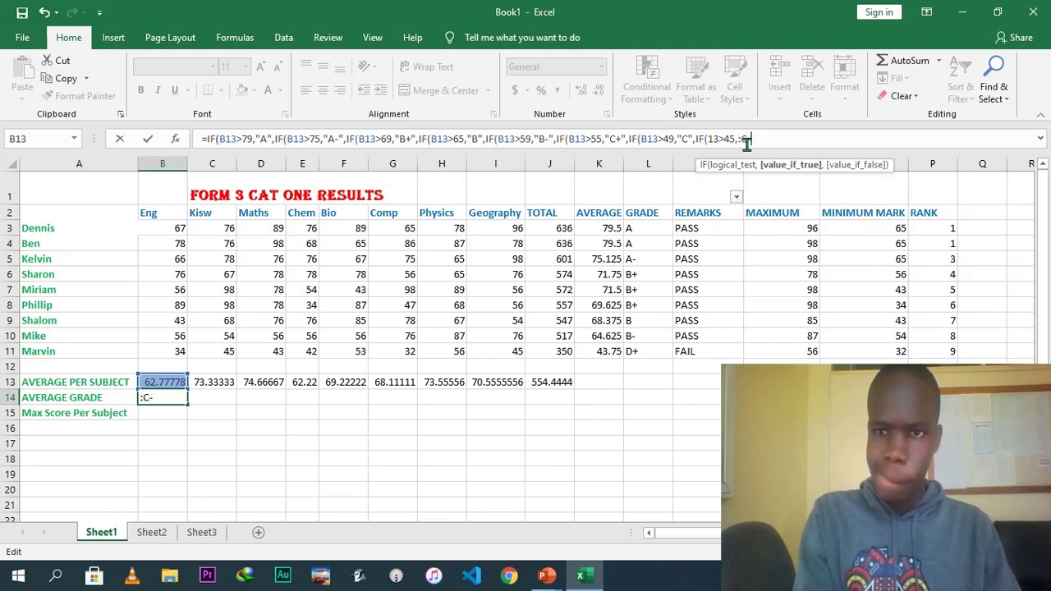
Add a nested IF with the test 13>45 returning "C-".
key(BackSpace)
key(BackSpace)
key(BackSpace)
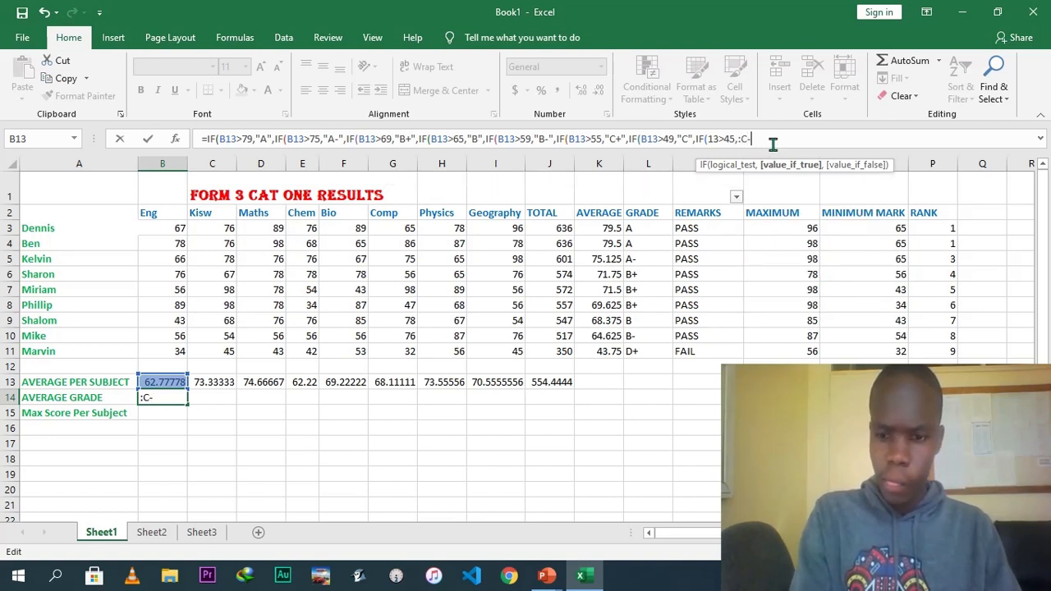
text("C)
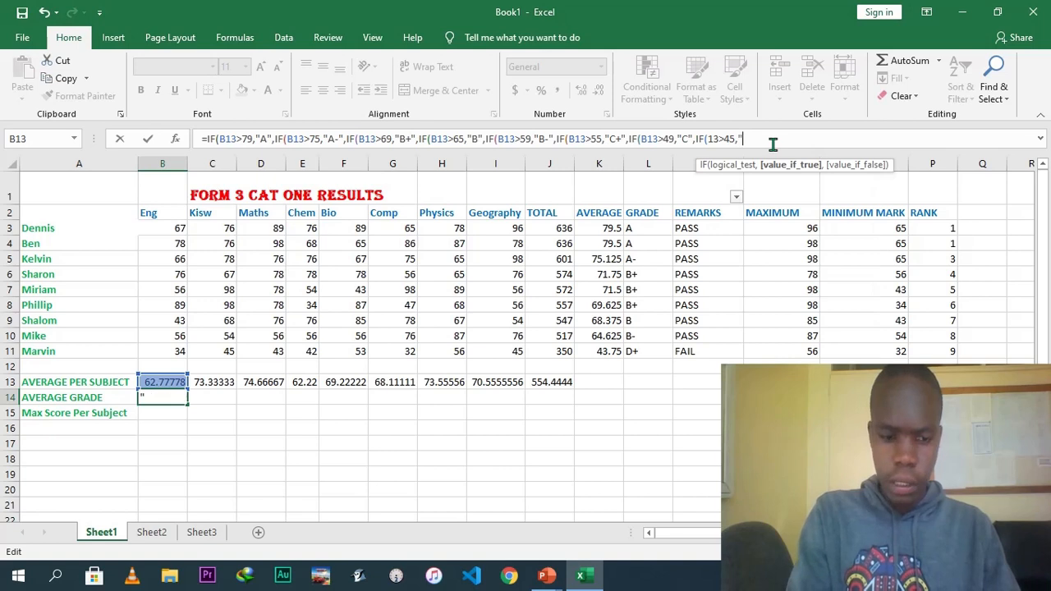
text(-")
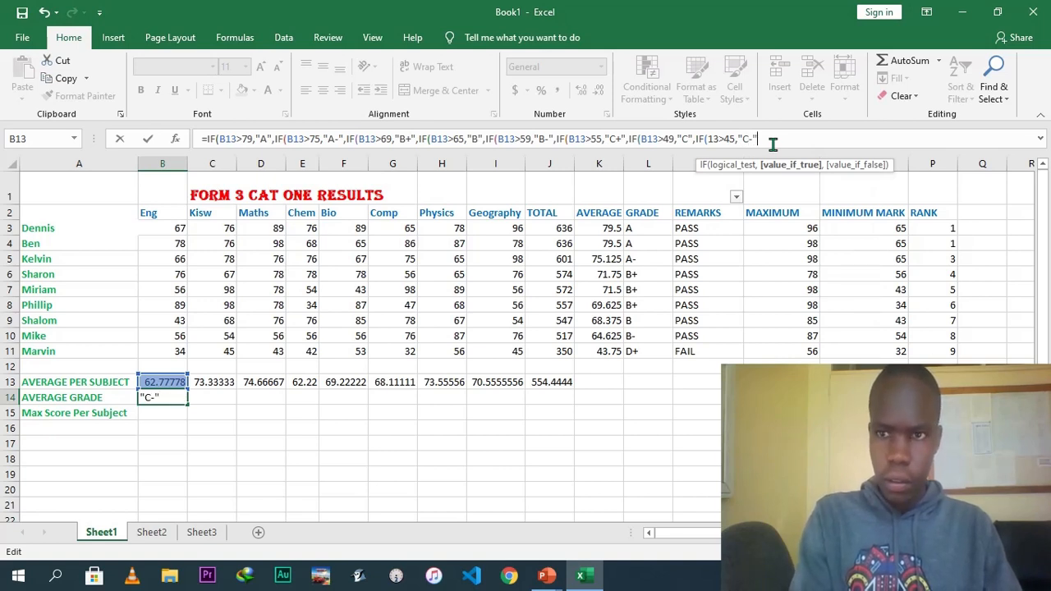
text(,IF()
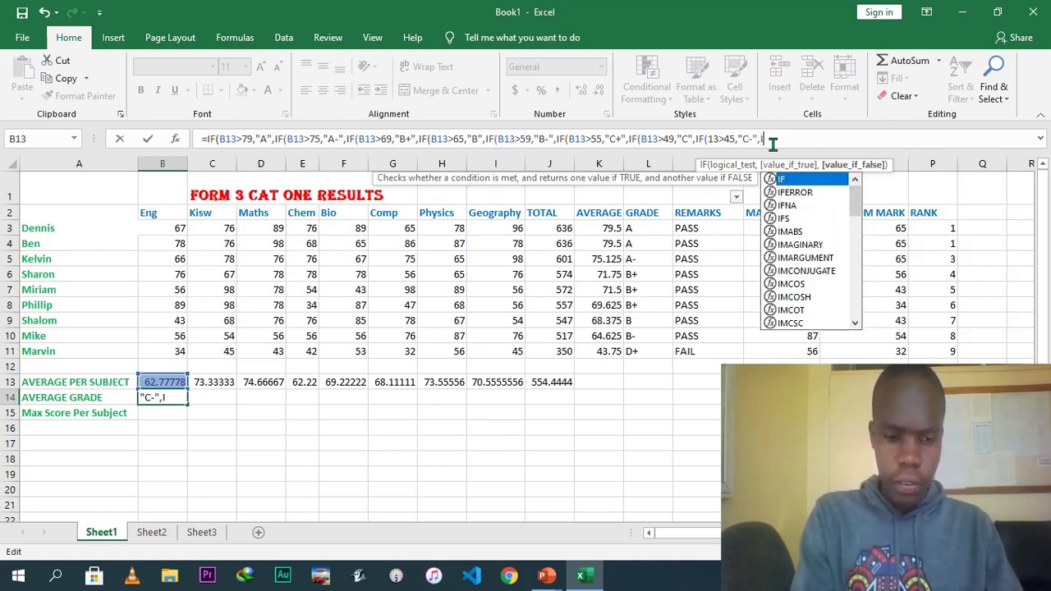
text(B13)
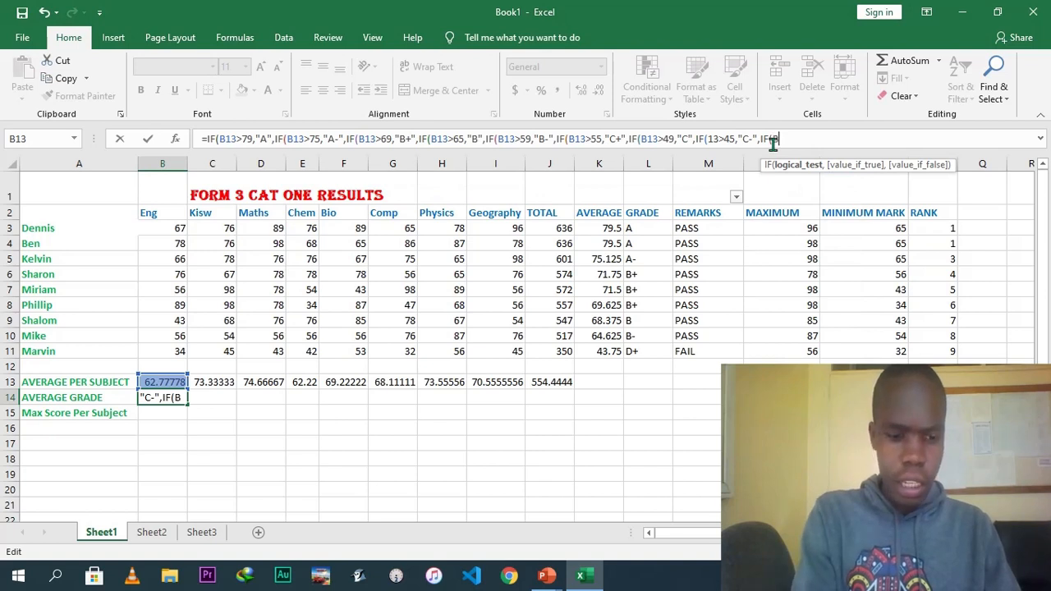
text(>)
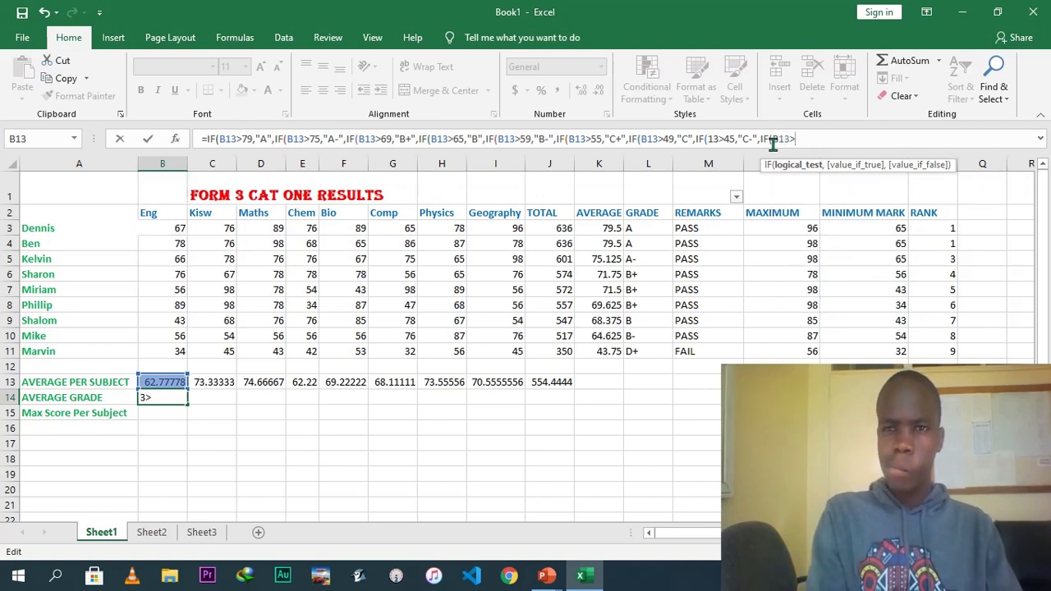
text(39,)
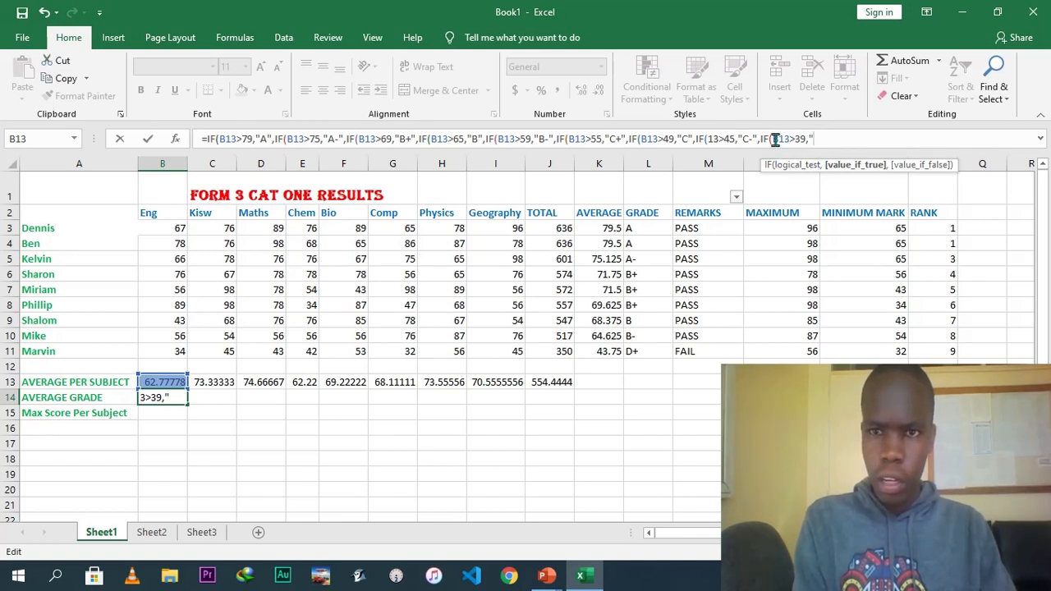
Add a nested IF returning "D+" when B13 is above 39, then begin the next IF.
text(")
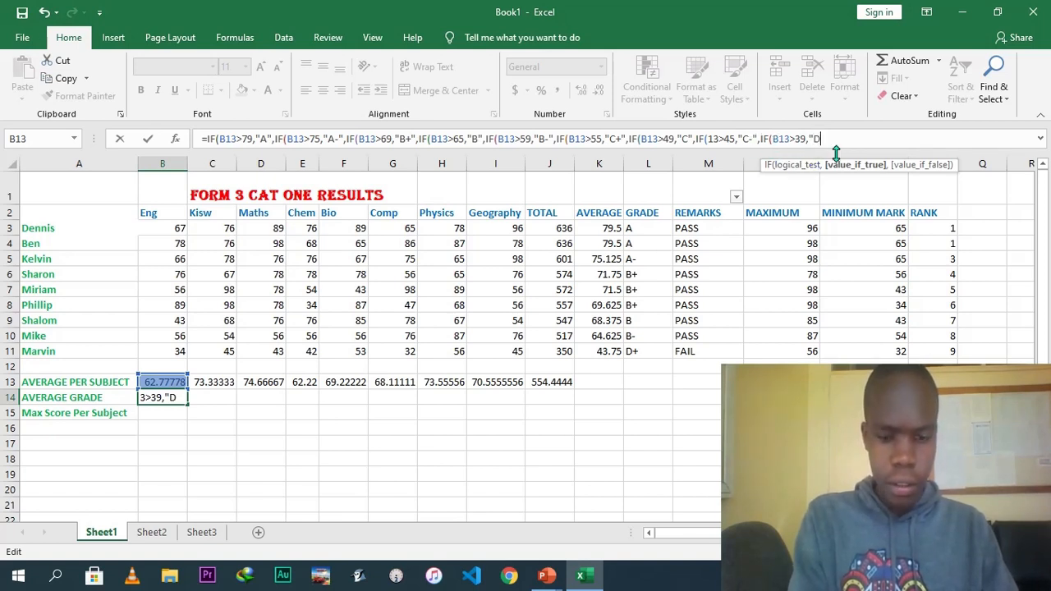
text(D+",IF()
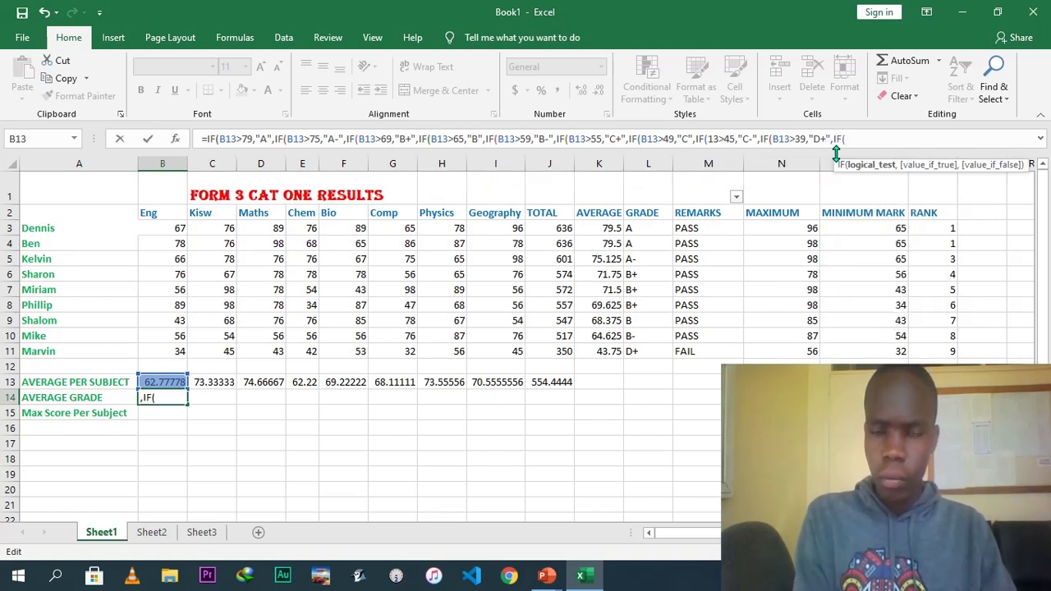
text(B13>)
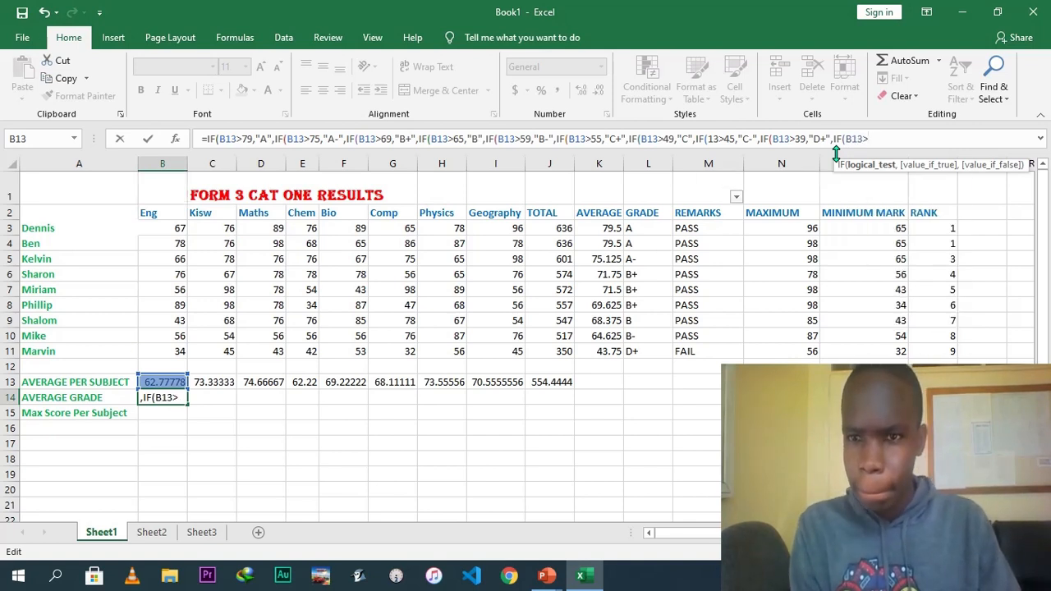
text(3)
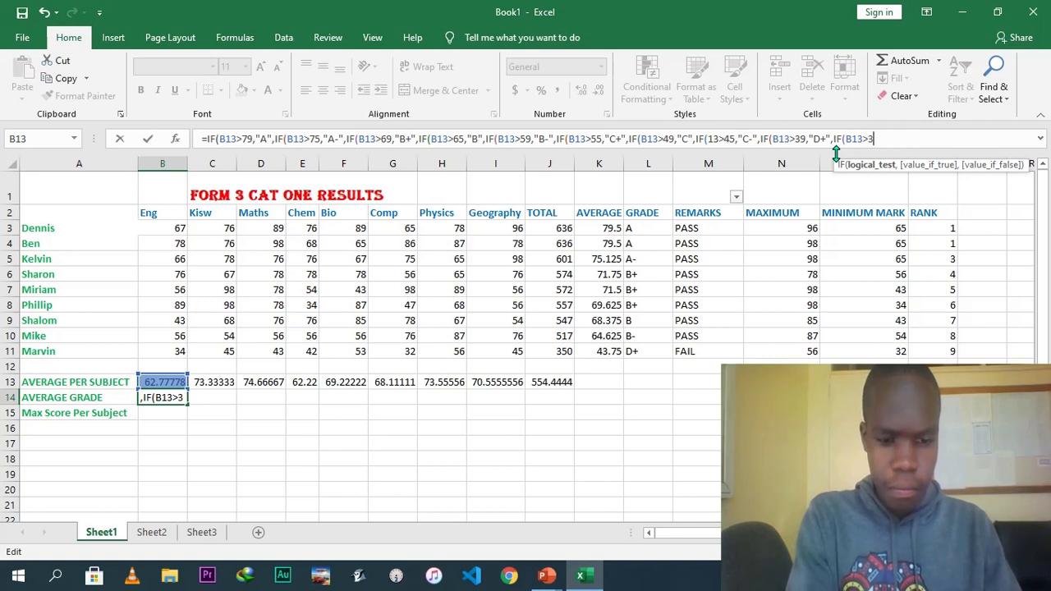
text(5,")
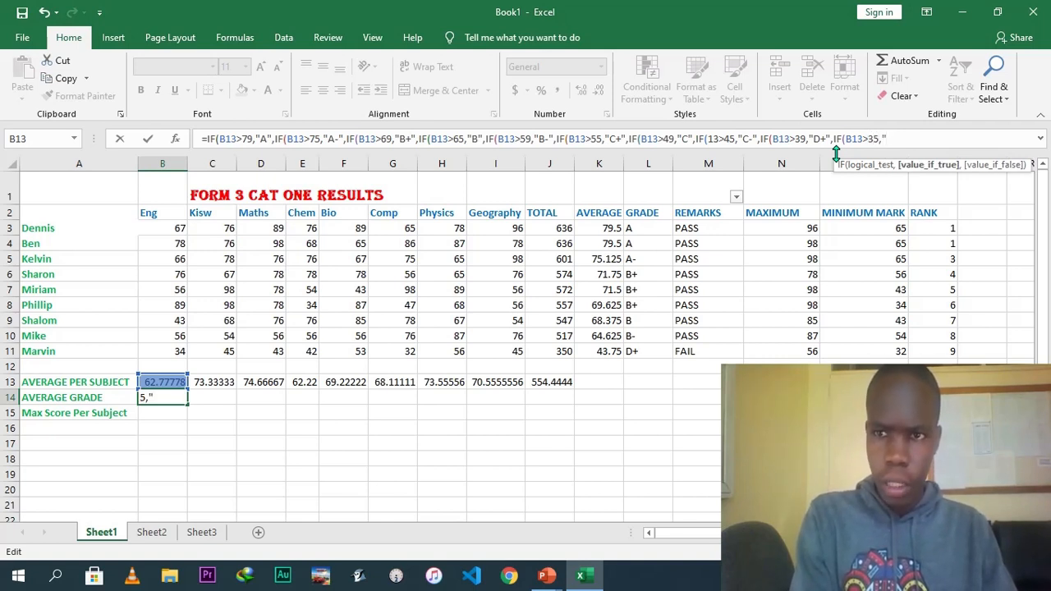
text(D)
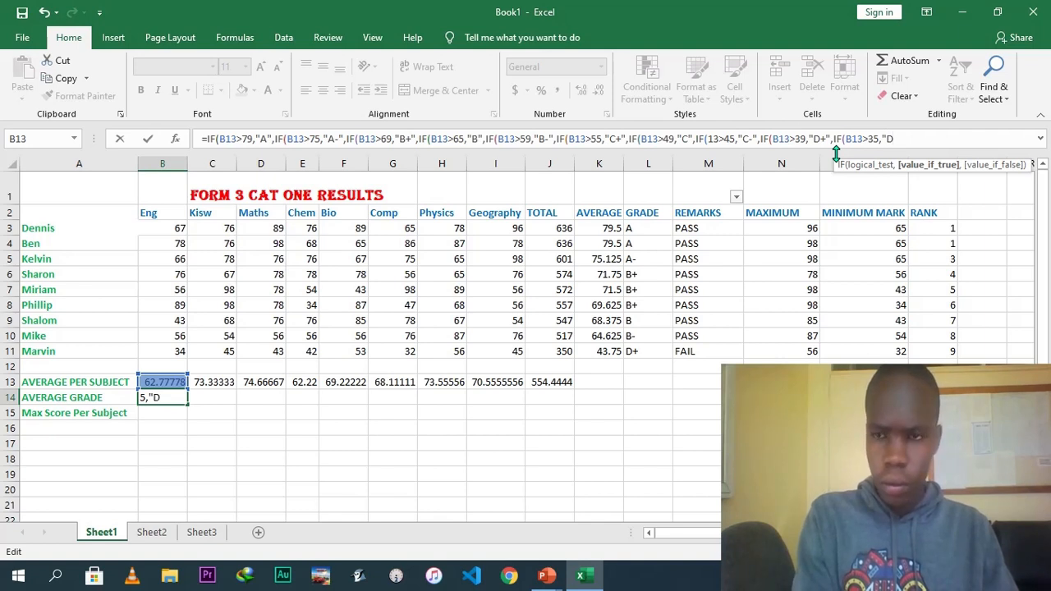
text(",I)
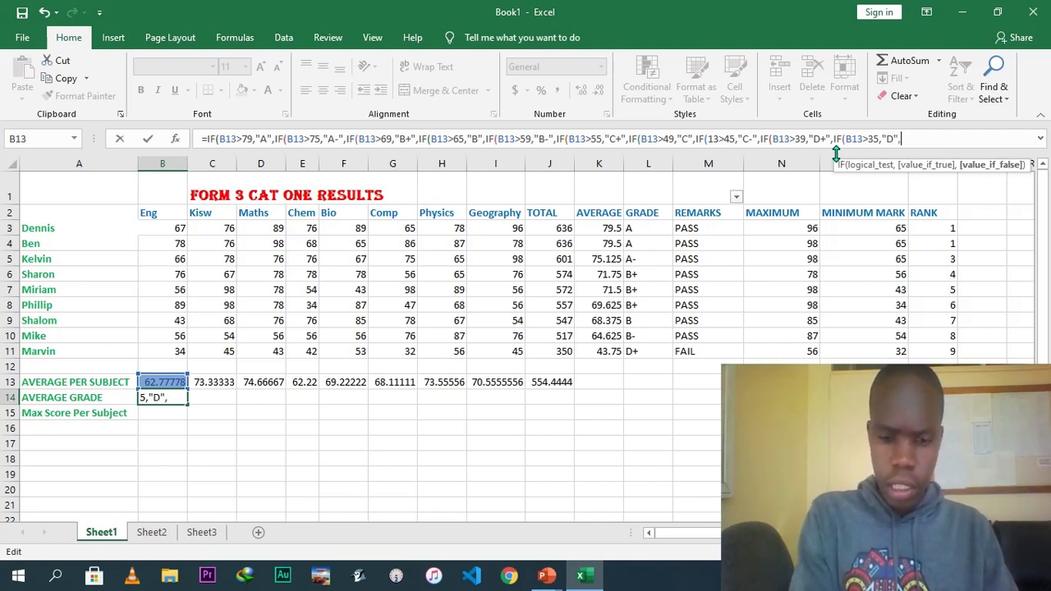
text(F()
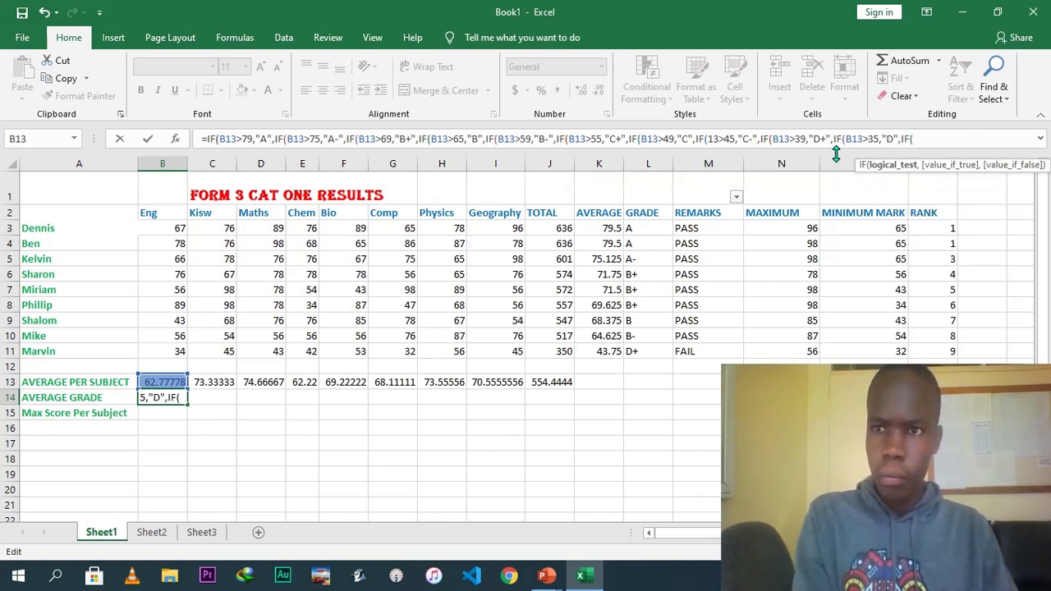
text(B13>)
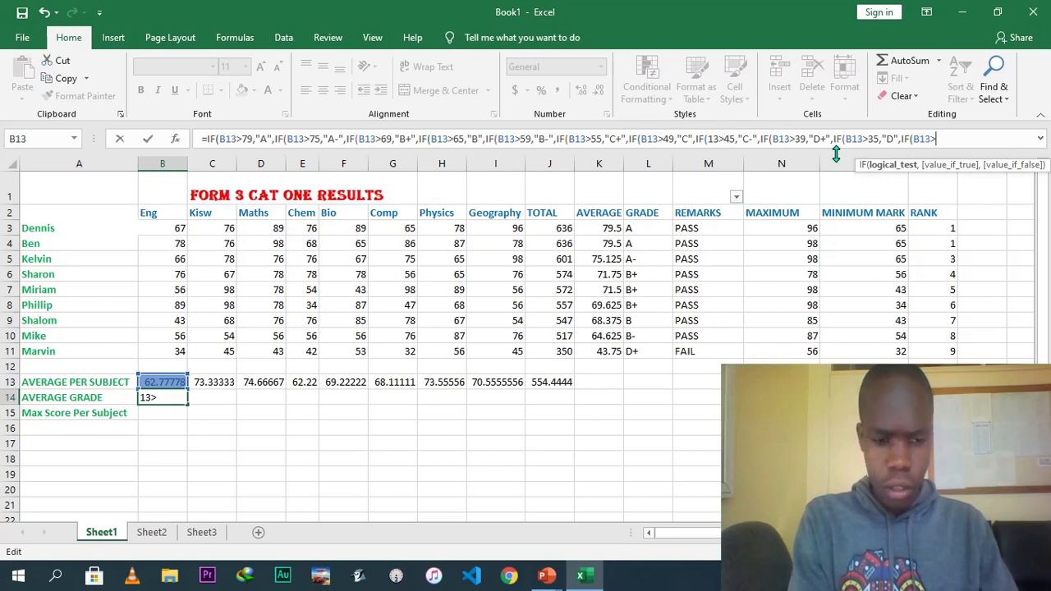
Add a nested IF returning "D-" when B13 is above 29, then begin the next IF.
text(29)
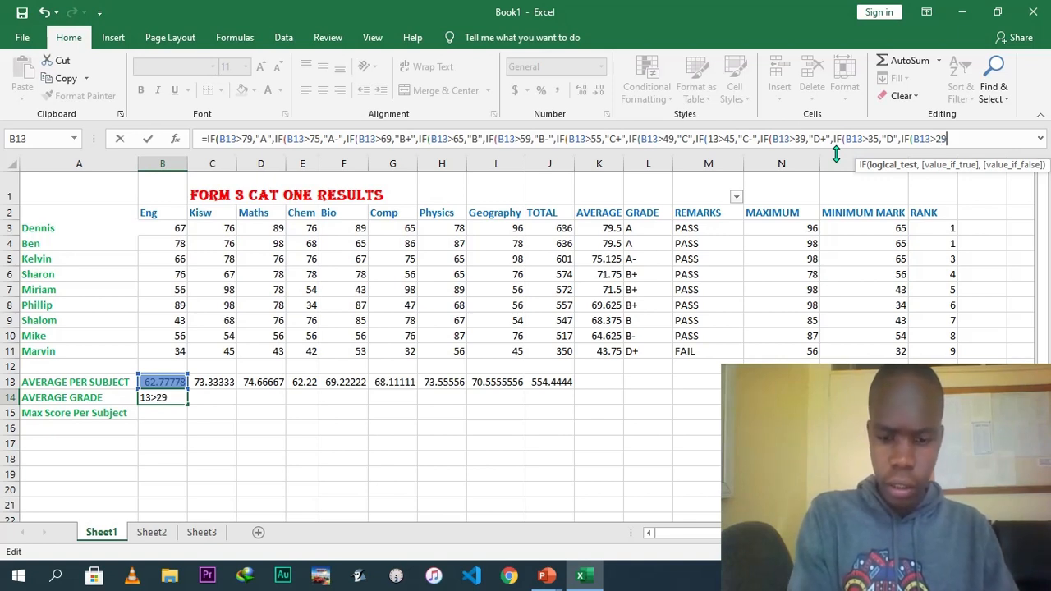
text(,")
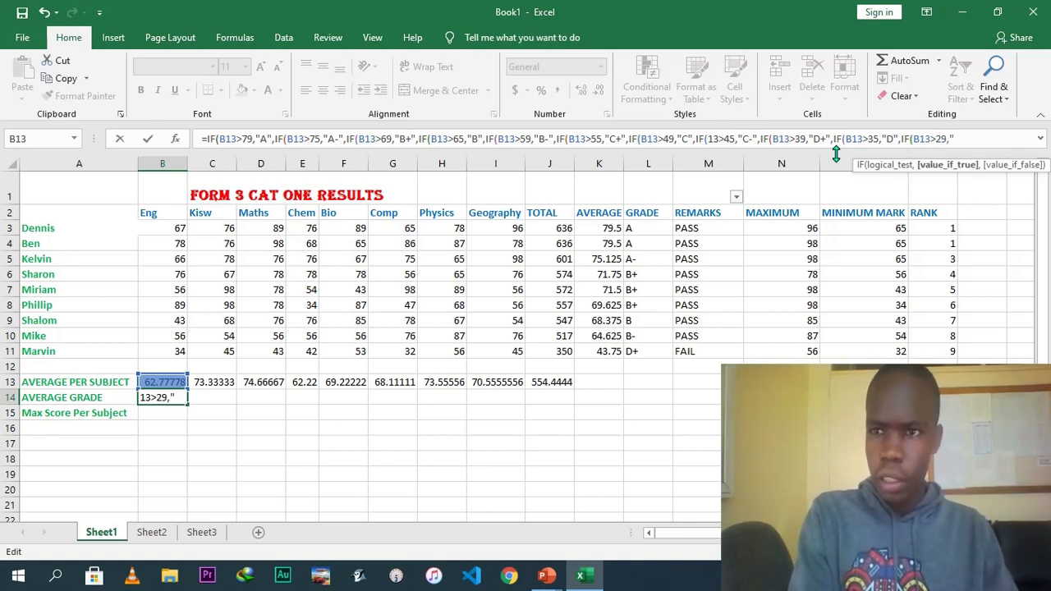
text(D-)
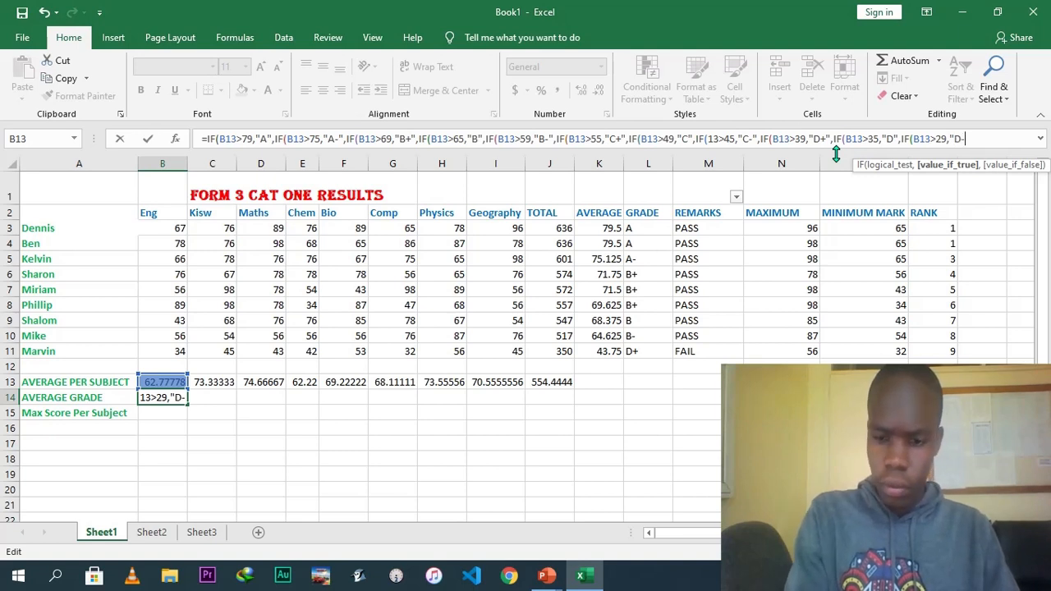
text(",)
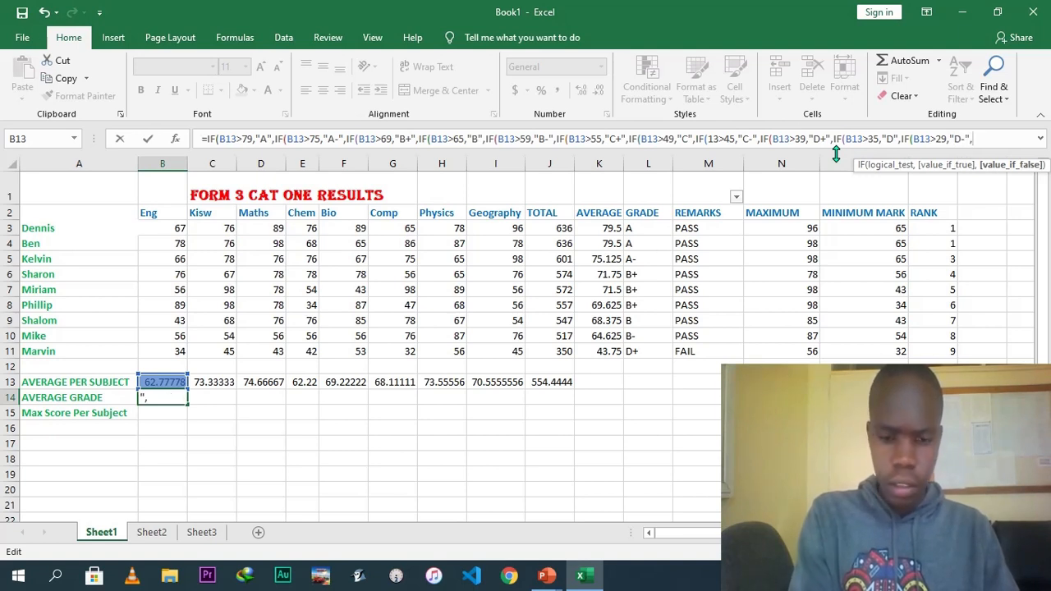
text(IF)
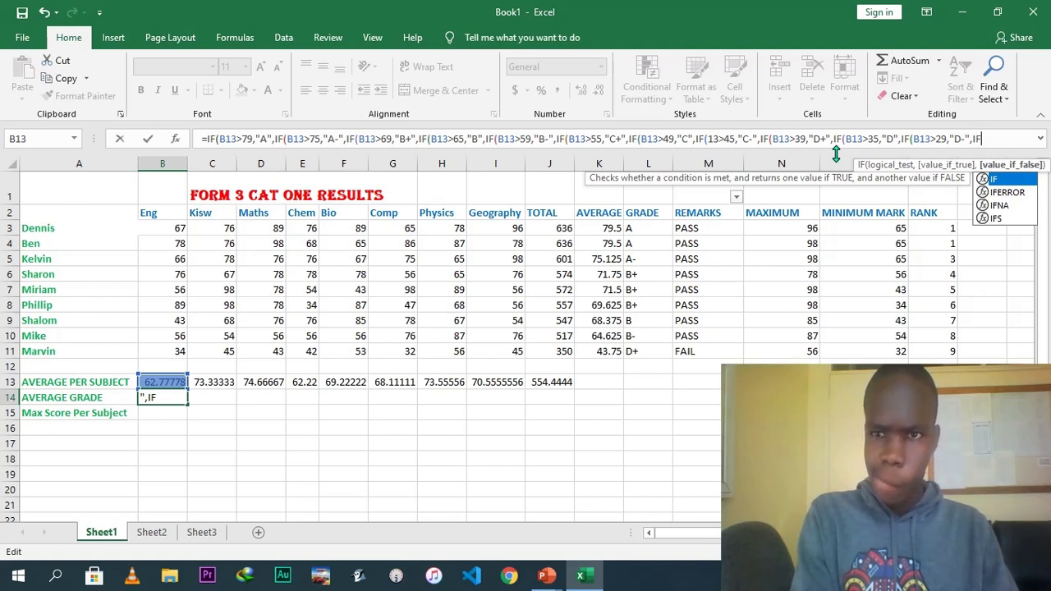
text(B13>)
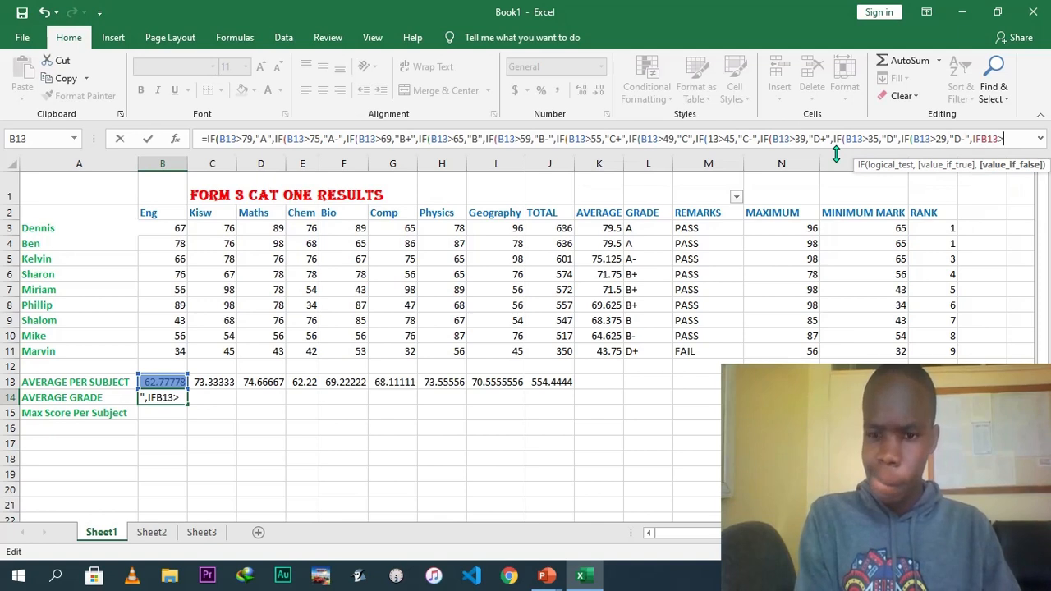
Add the last nested IF returning "E" when B13 is below 30.
key(BackSpace)
key(BackSpace)
key(BackSpace)
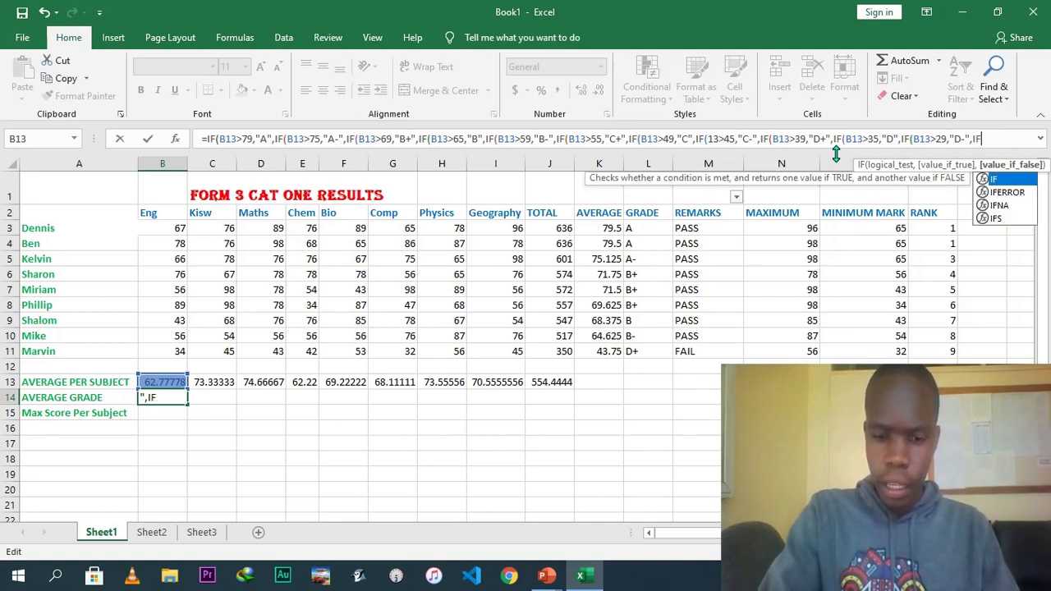
text((B13>)
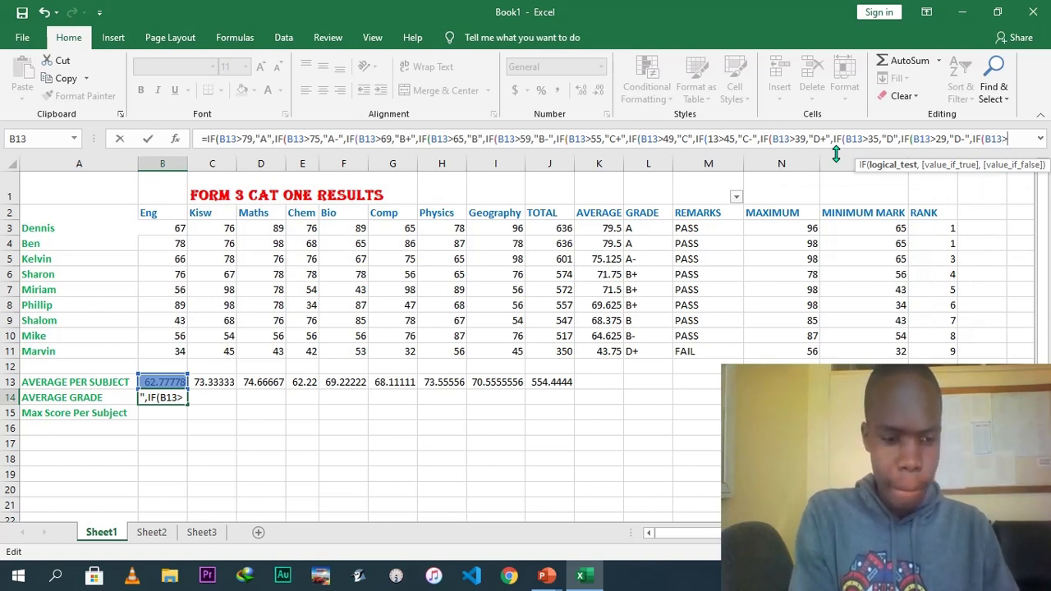
key(BackSpace)
key(BackSpace)
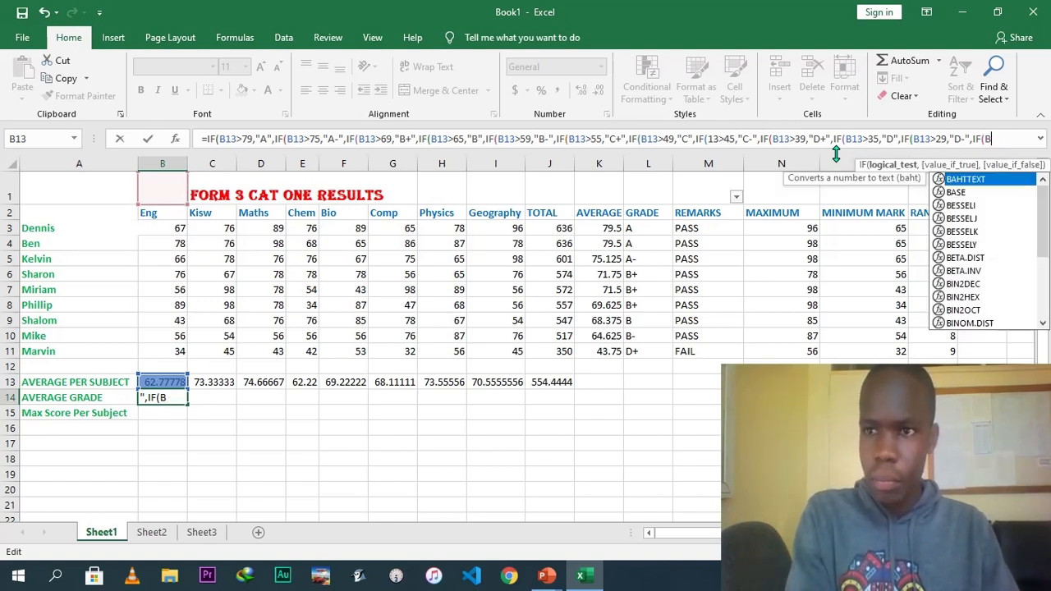
text(13)
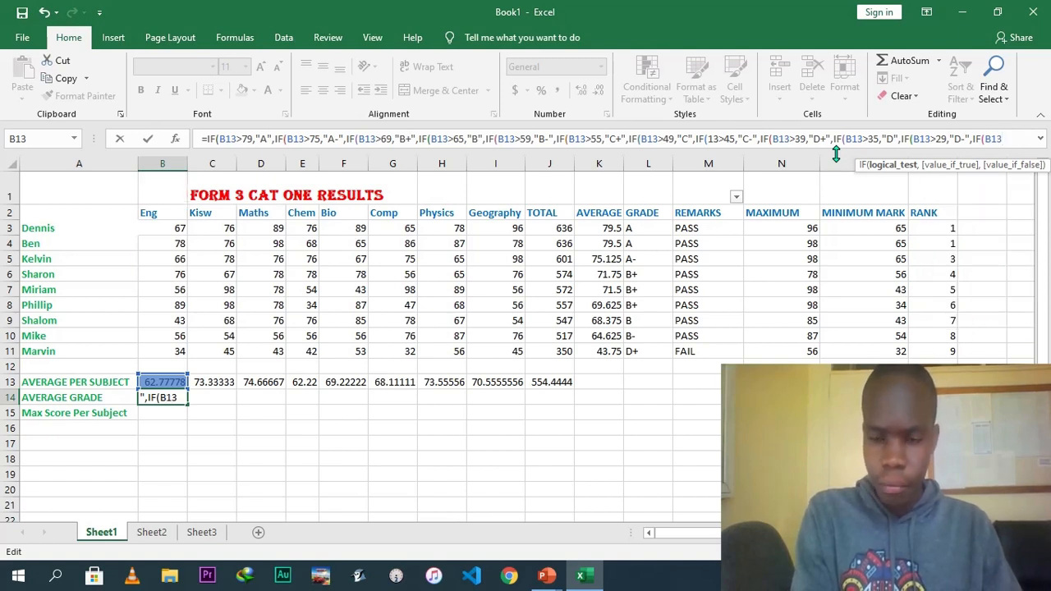
text(<30,)
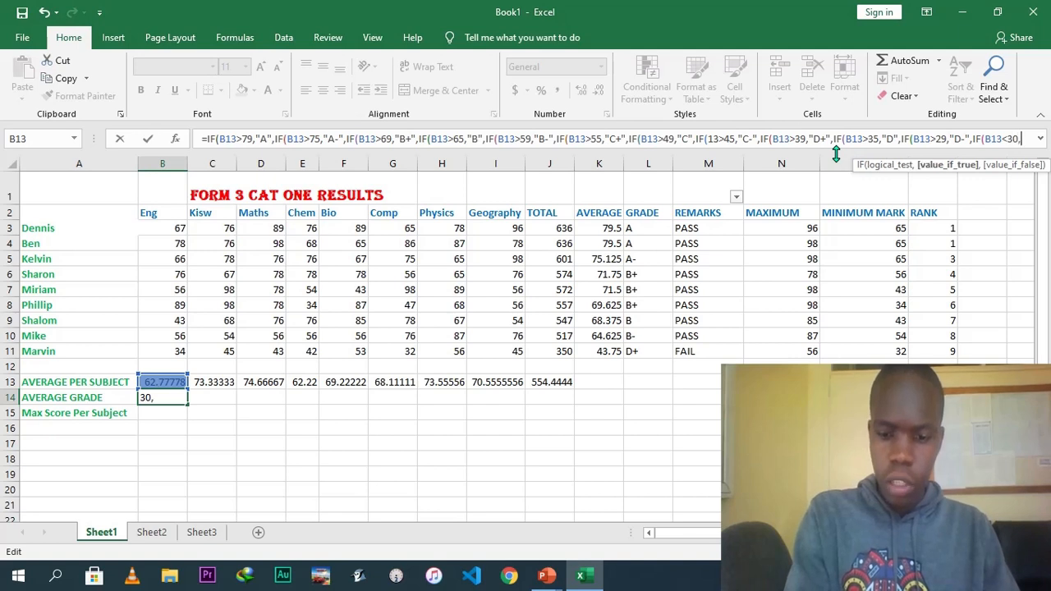
text("E)
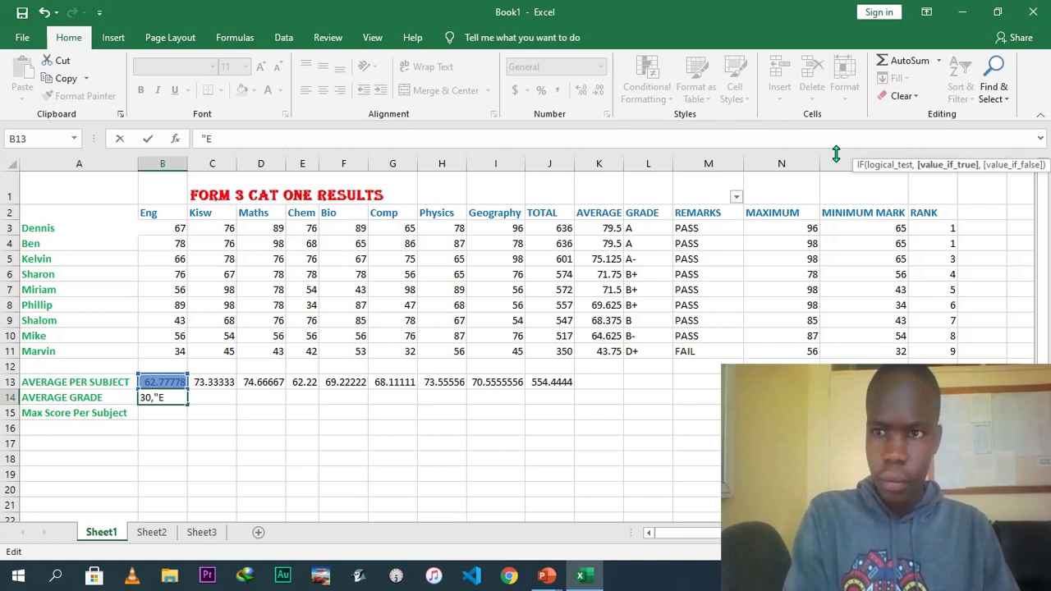
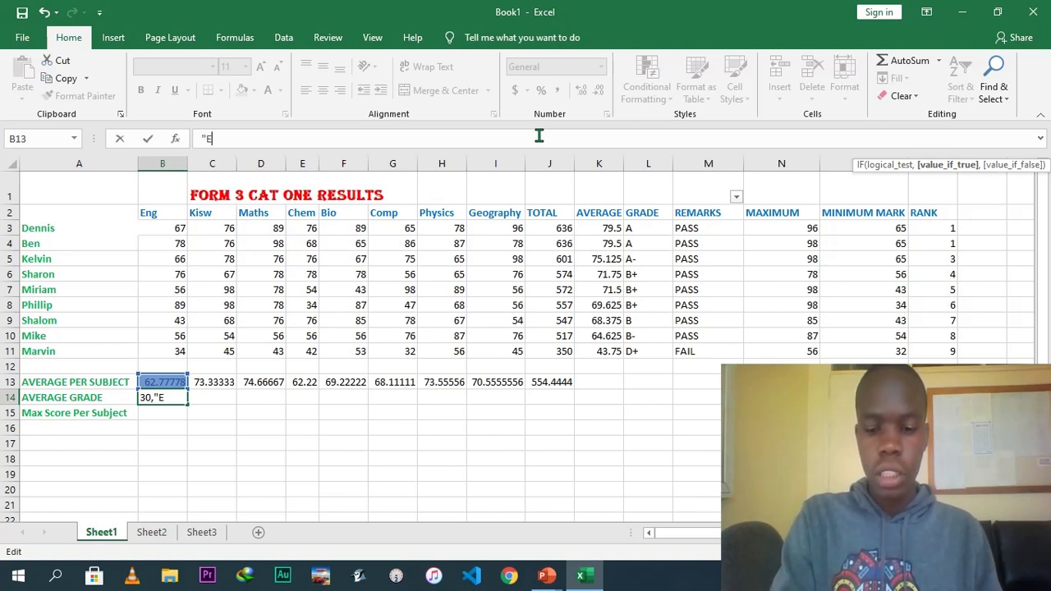
Close the nested IF grade formula for B14 and accept the suggested formula correction.
text(")))
text()))))))))))
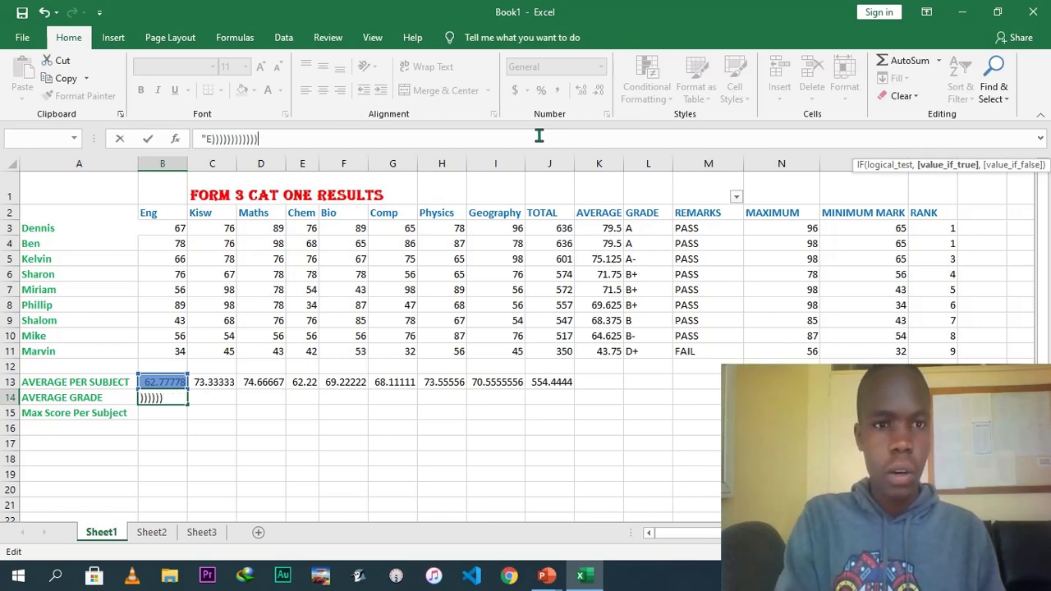
key(Return)
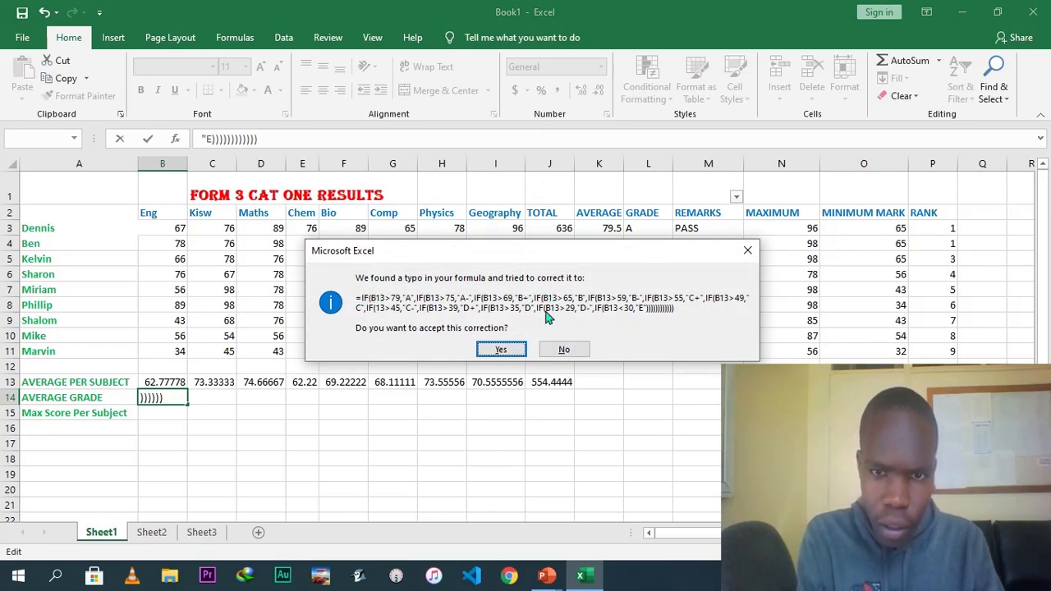
click(508, 350)
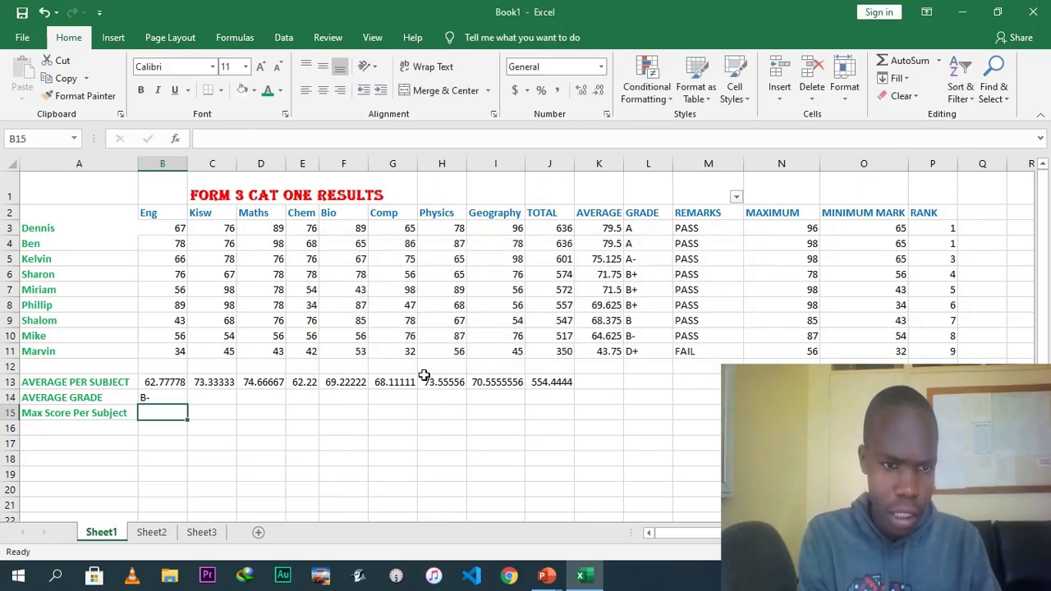
Copy the average grade formula from B14 across the row to the Geography column.
click(174, 396)
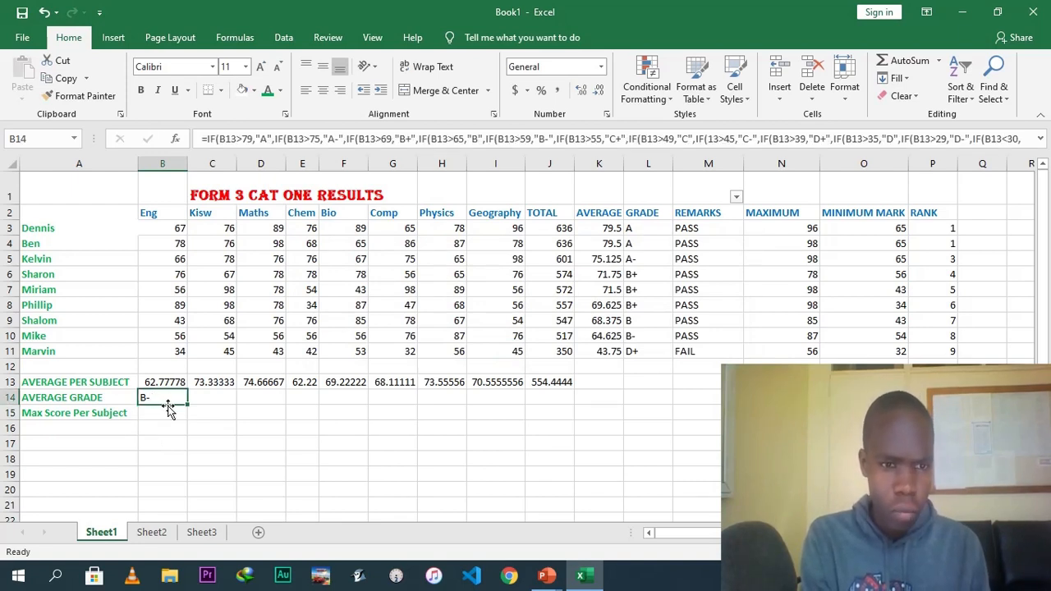
drag(188, 405, 533, 402)
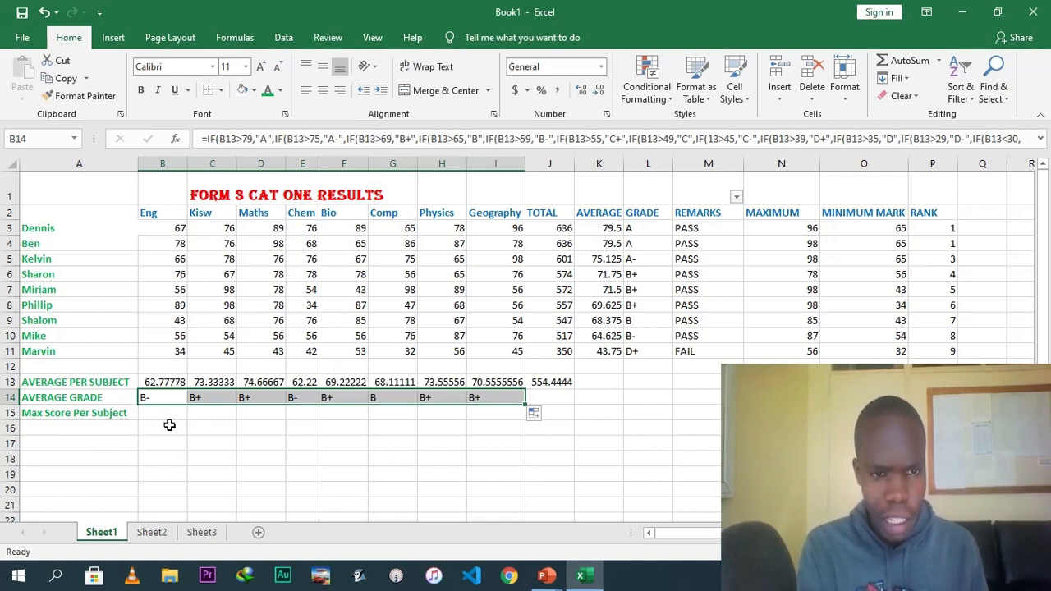
click(343, 397)
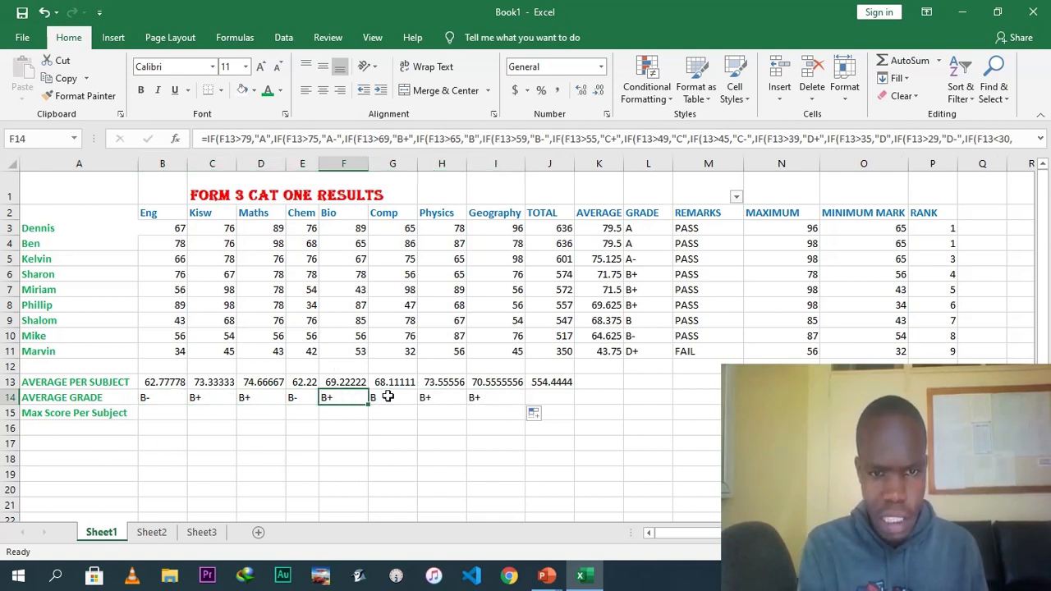
Enter =MAX(B3:B11) as the Eng max score per subject and copy it across to Geography.
click(164, 414)
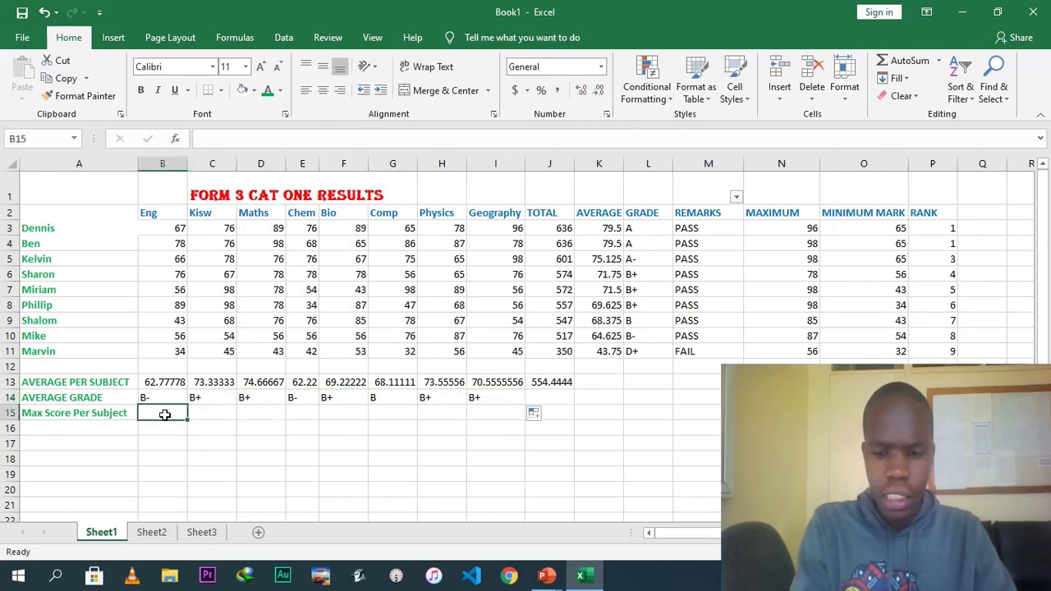
text(=MAX)
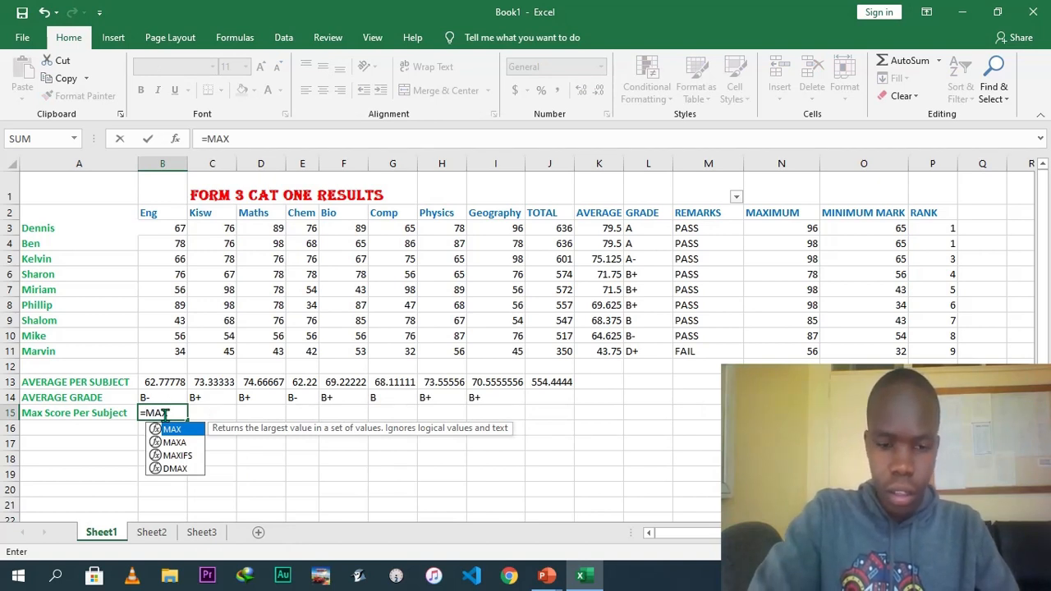
text())
key(BackSpace)
text(()
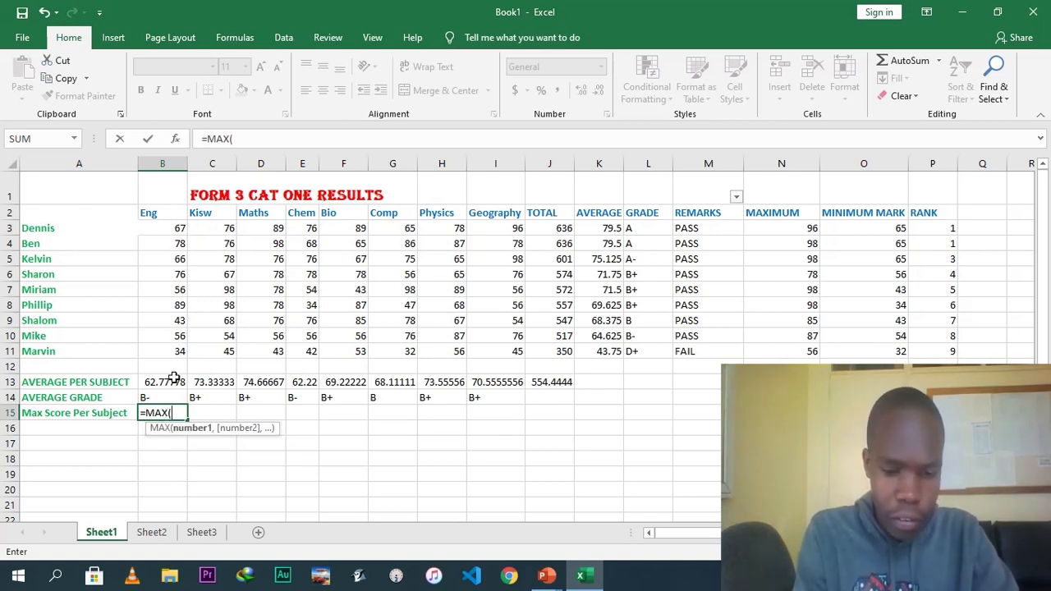
text(B3)
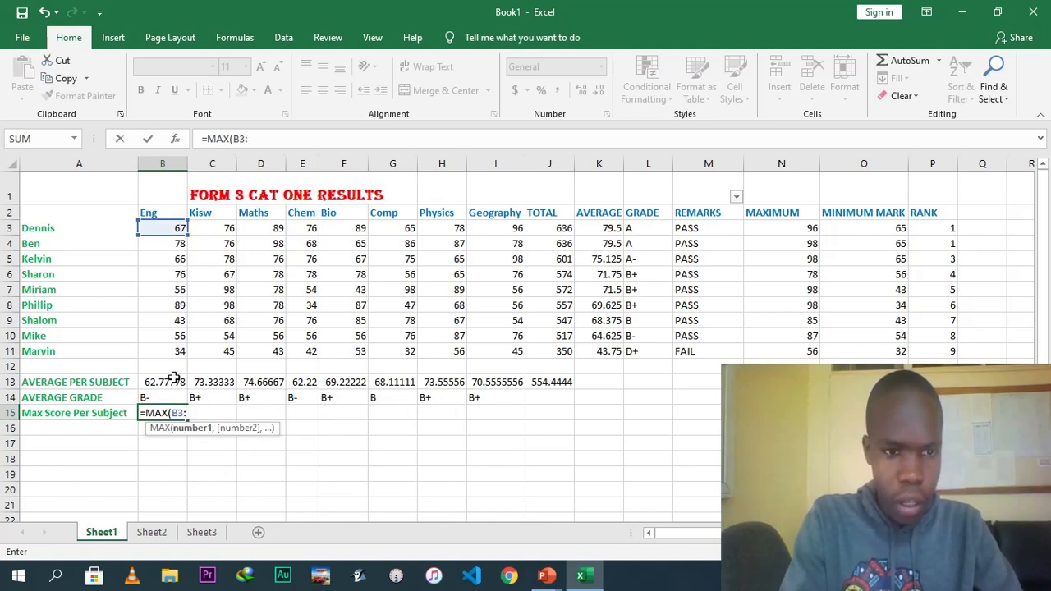
text(:)
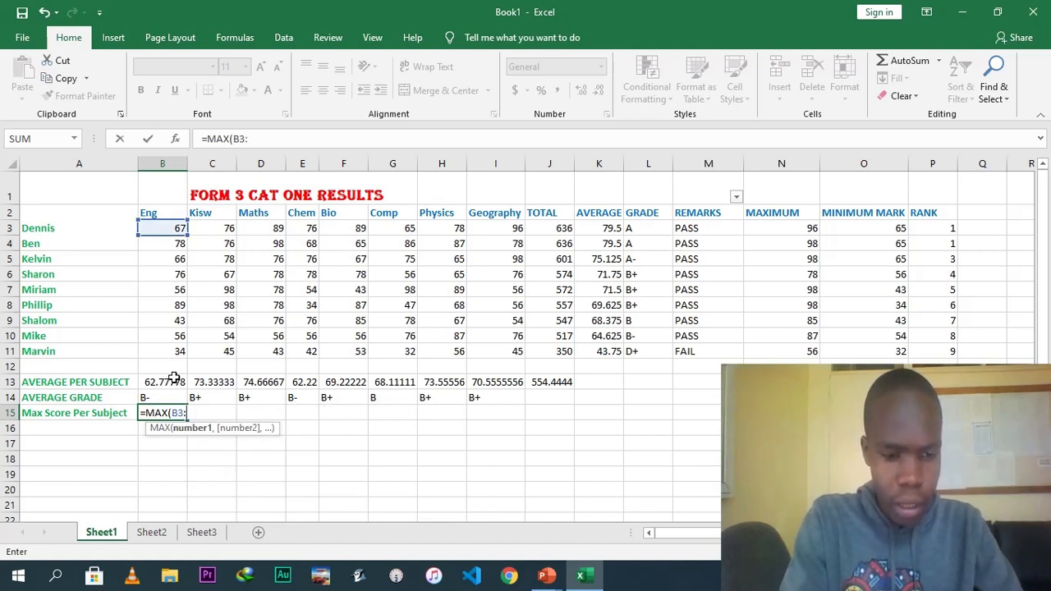
text(B11)
key(Return)
click(168, 413)
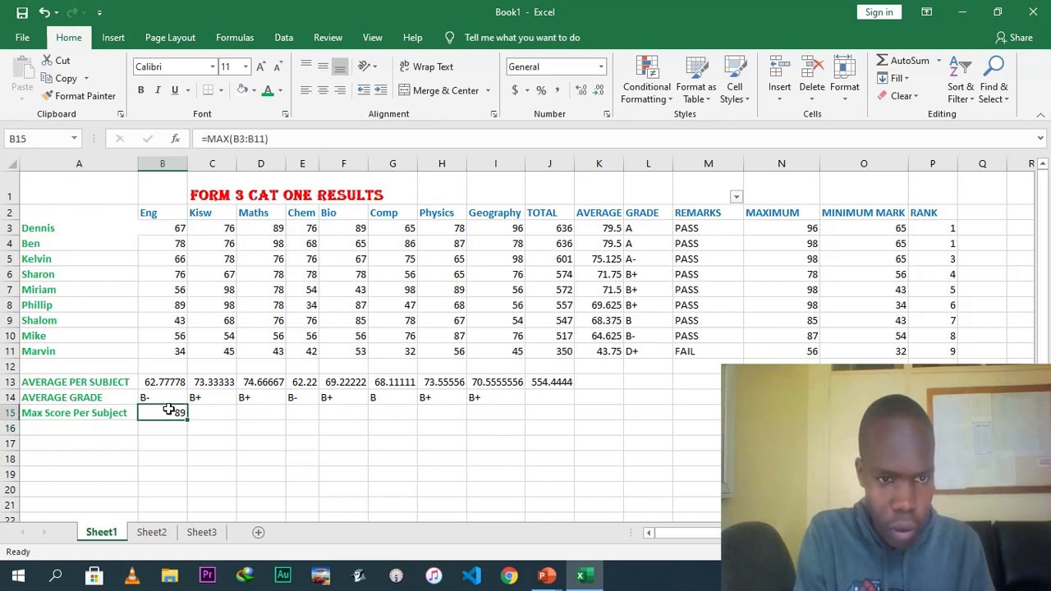
drag(187, 419, 514, 421)
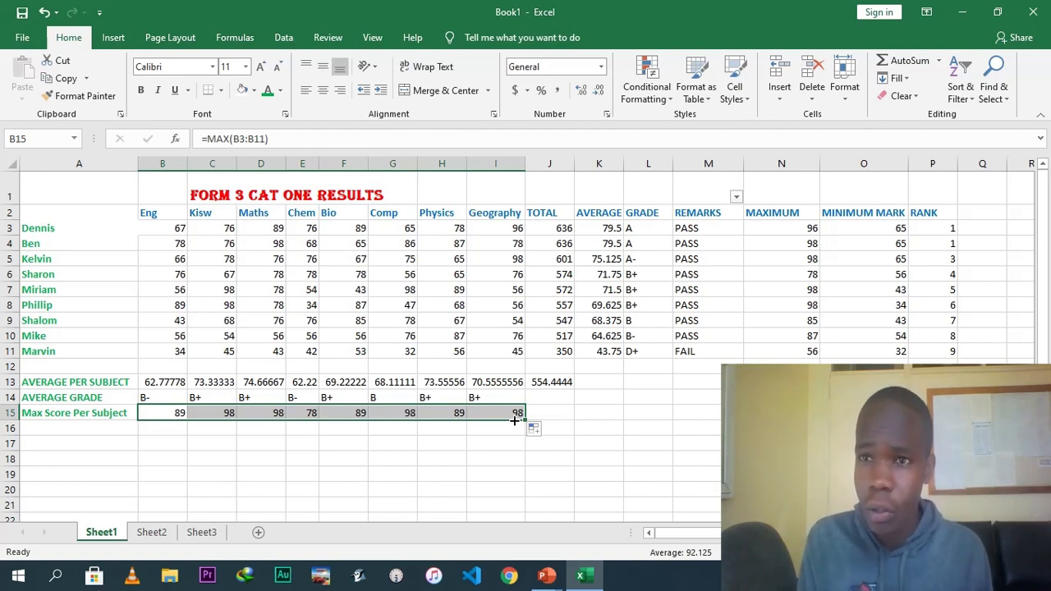
click(568, 401)
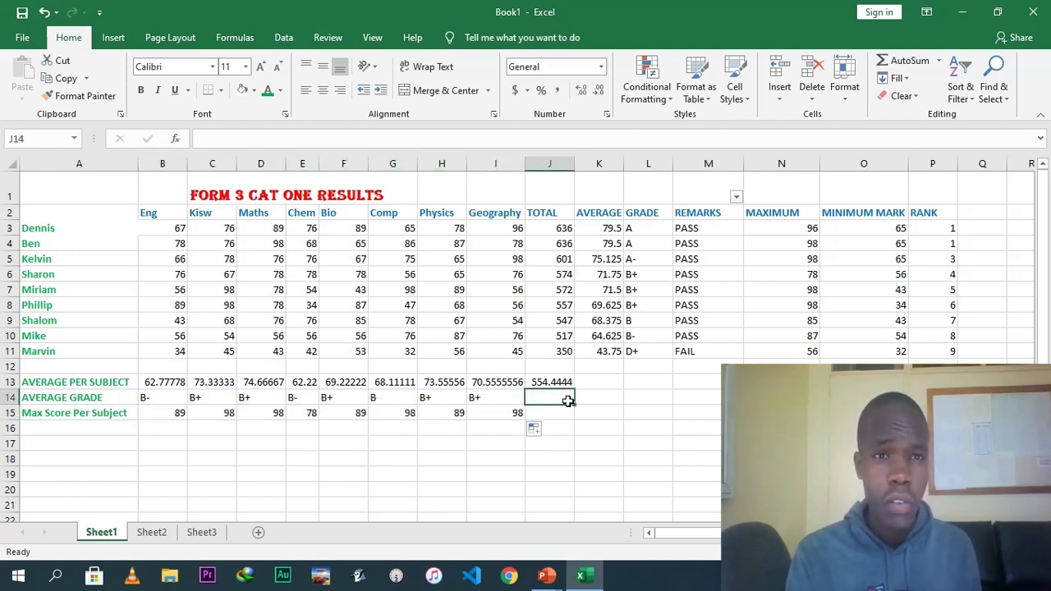
click(113, 37)
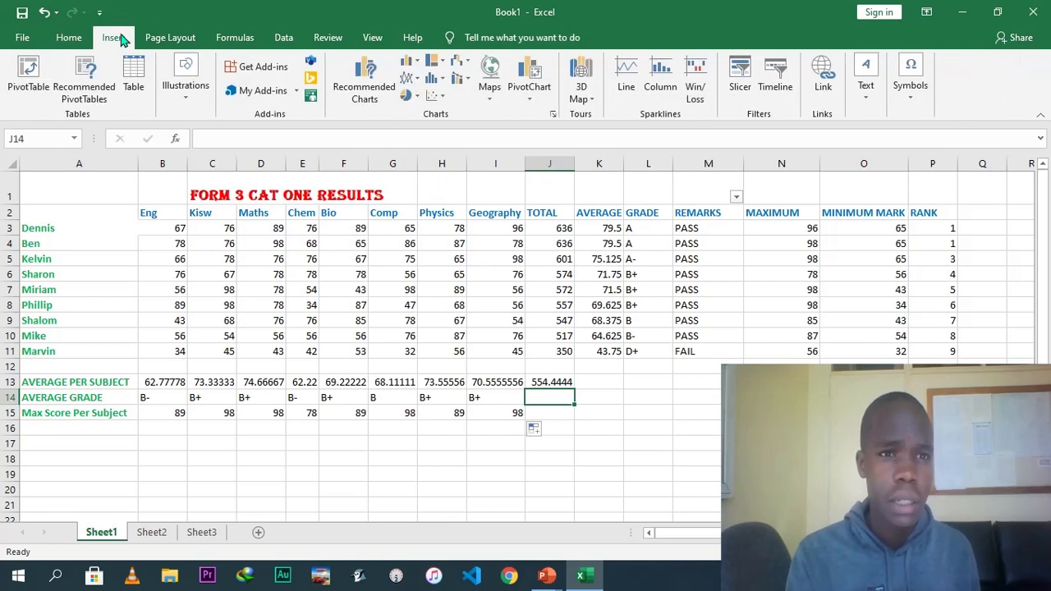
click(131, 72)
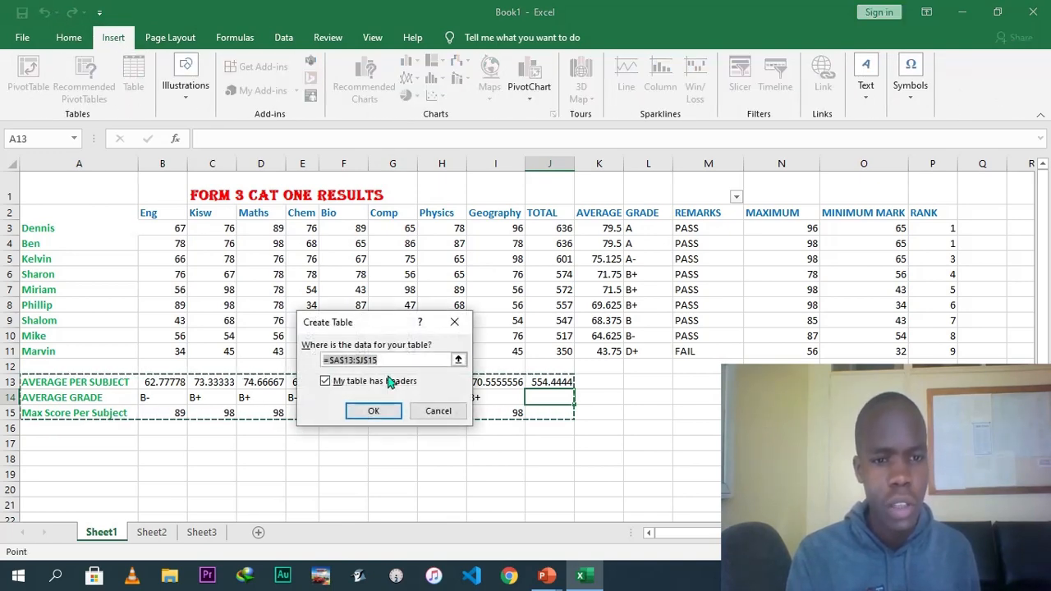
click(374, 412)
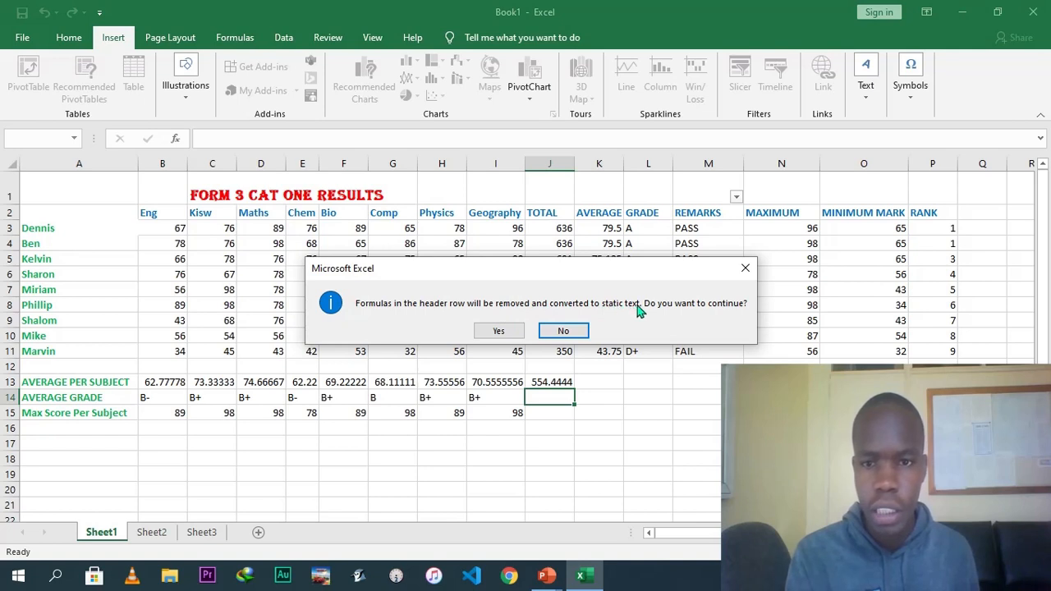
click(563, 332)
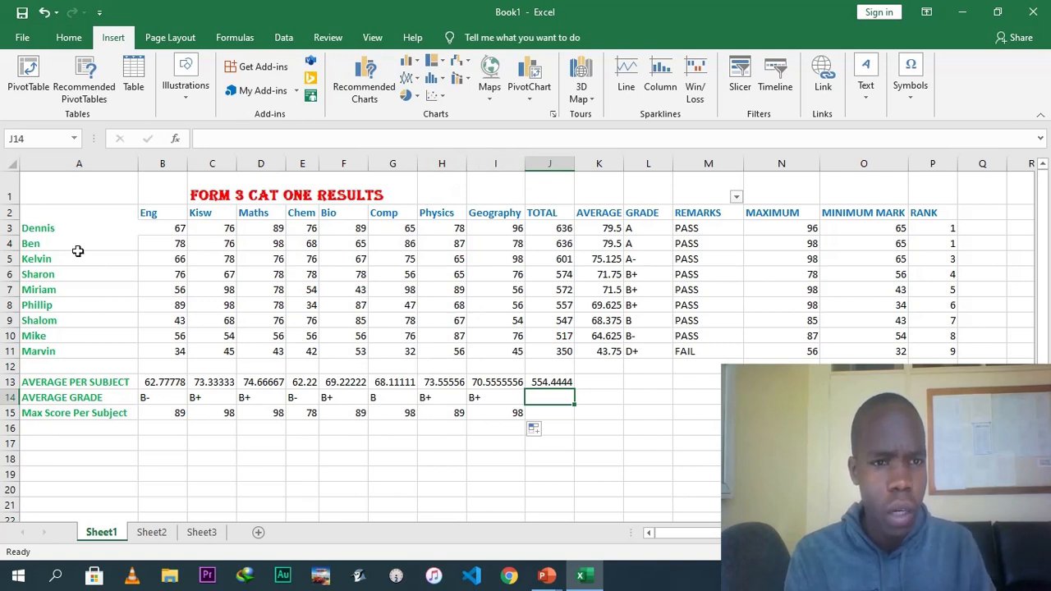
Insert a recommended clustered column chart of the A1:K11 results range with subjects along the axis.
click(27, 211)
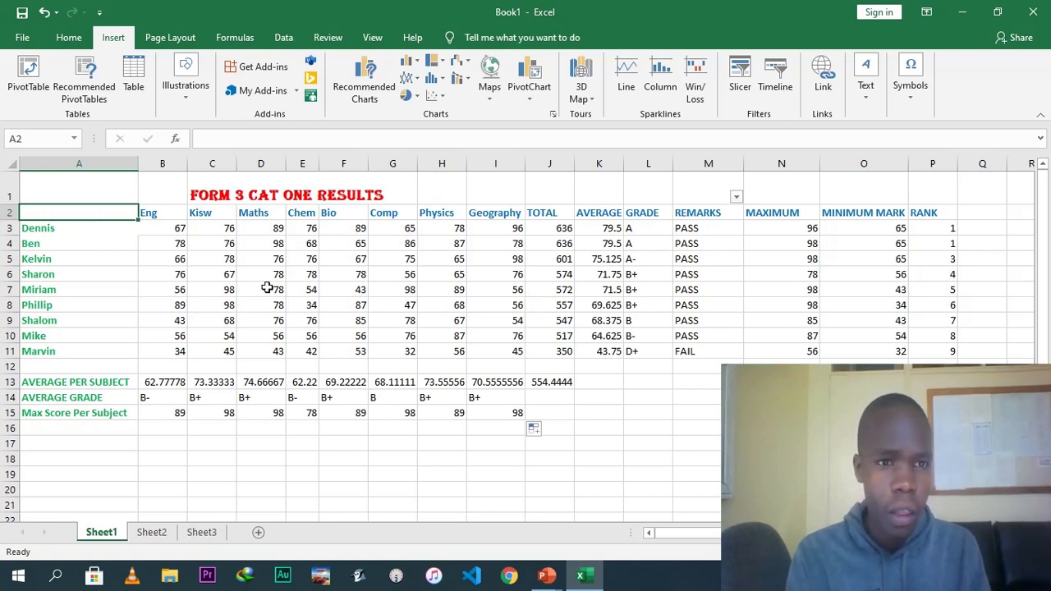
click(90, 190)
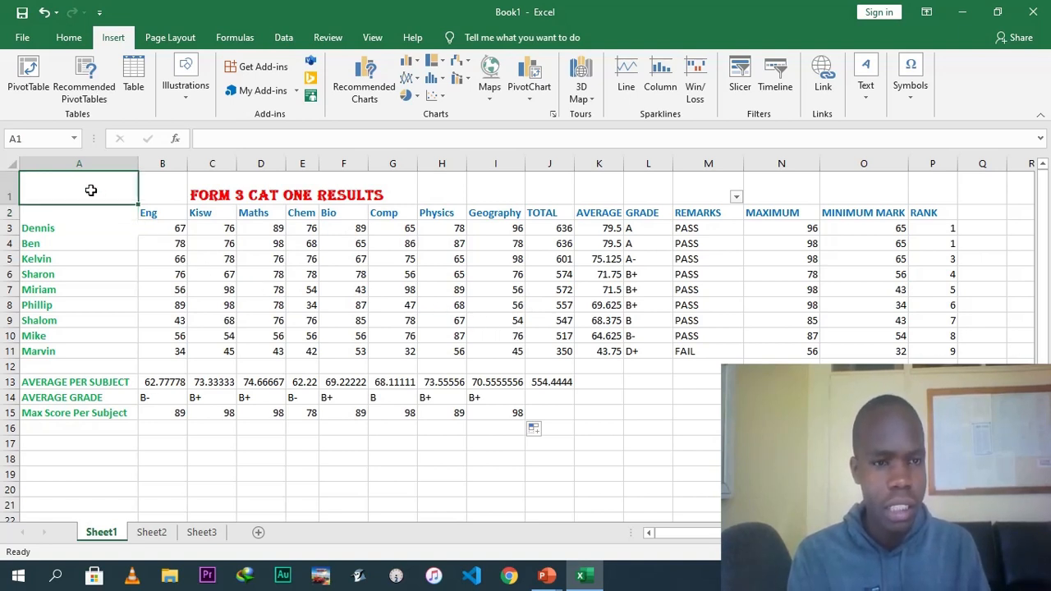
key(shift+Right)
key(shift+Right)
key(shift+Right)
key(shift+Right)
key(shift+Right)
key(shift+Right)
key(shift+Right)
key(shift+Right)
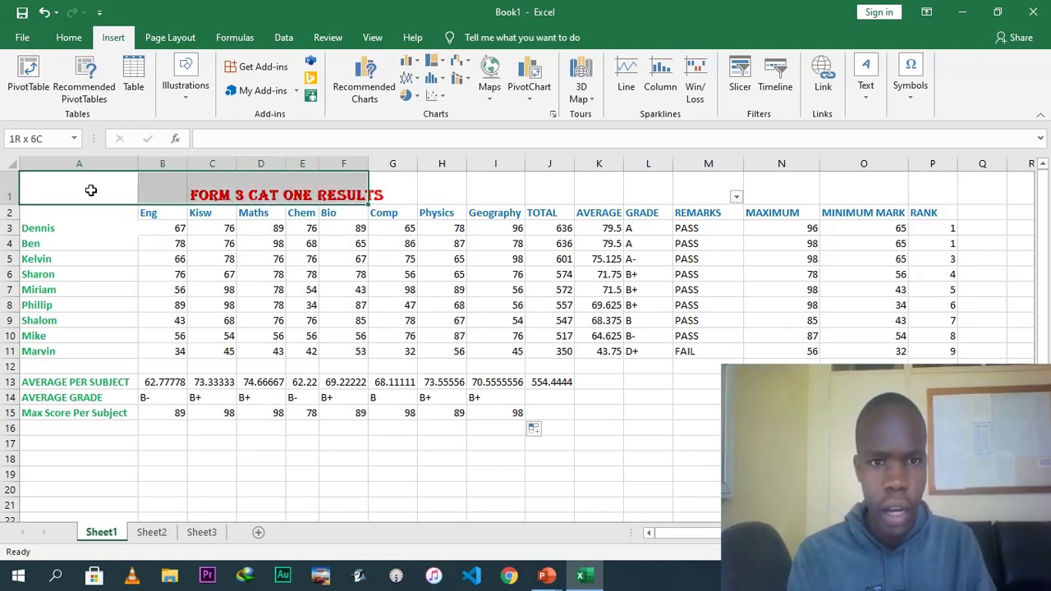
key(shift+Right)
key(shift+Right)
key(shift+Right)
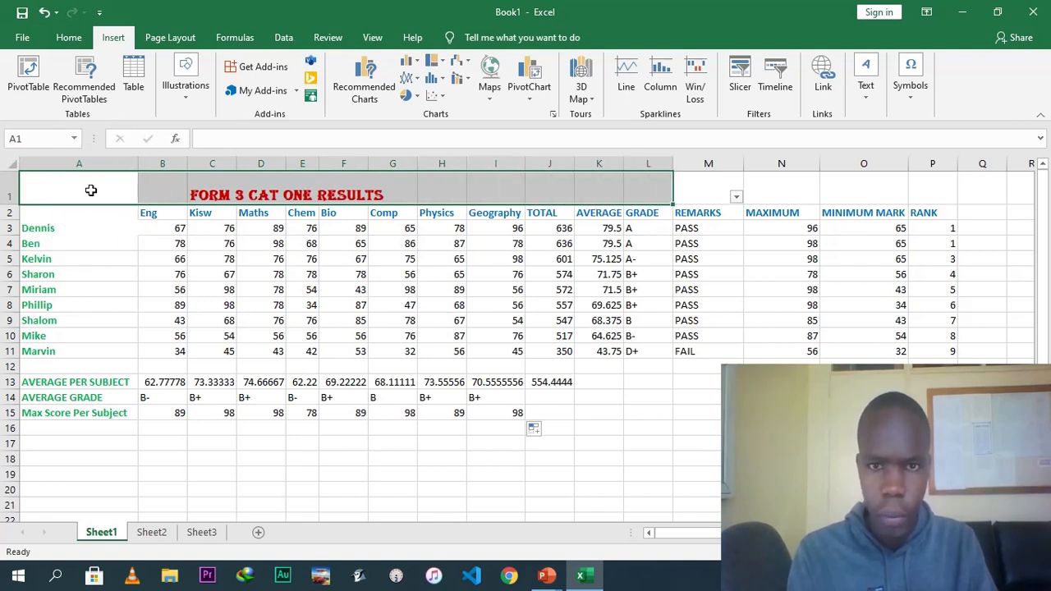
key(shift+Left)
key(shift+Down)
key(shift+Down)
key(shift+Down)
key(shift+Down)
key(shift+Down)
key(shift+Down)
key(shift+Down)
key(shift+Down)
key(shift+Down)
key(shift+Down)
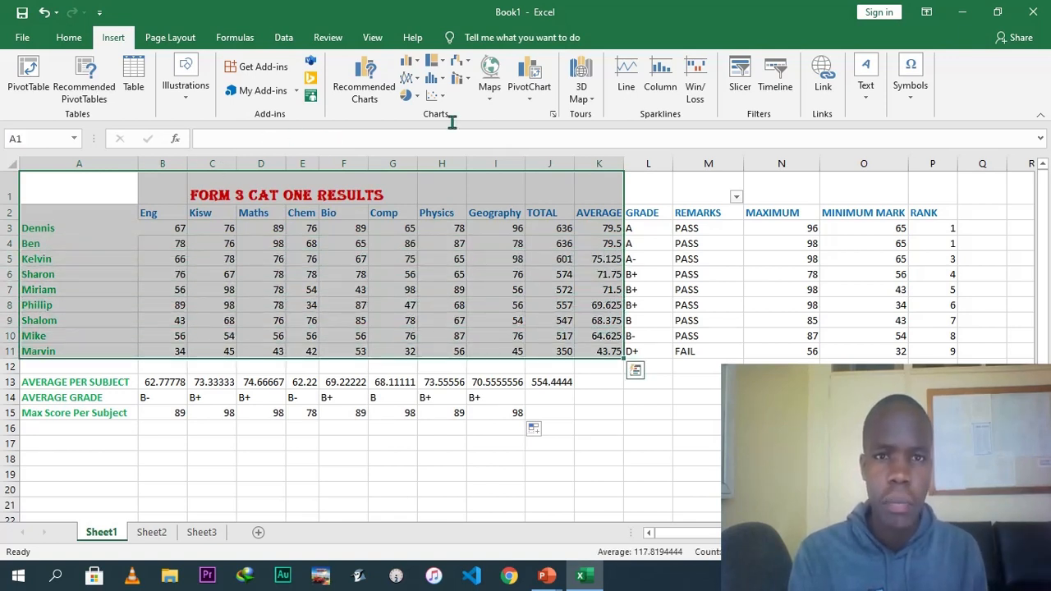
click(552, 116)
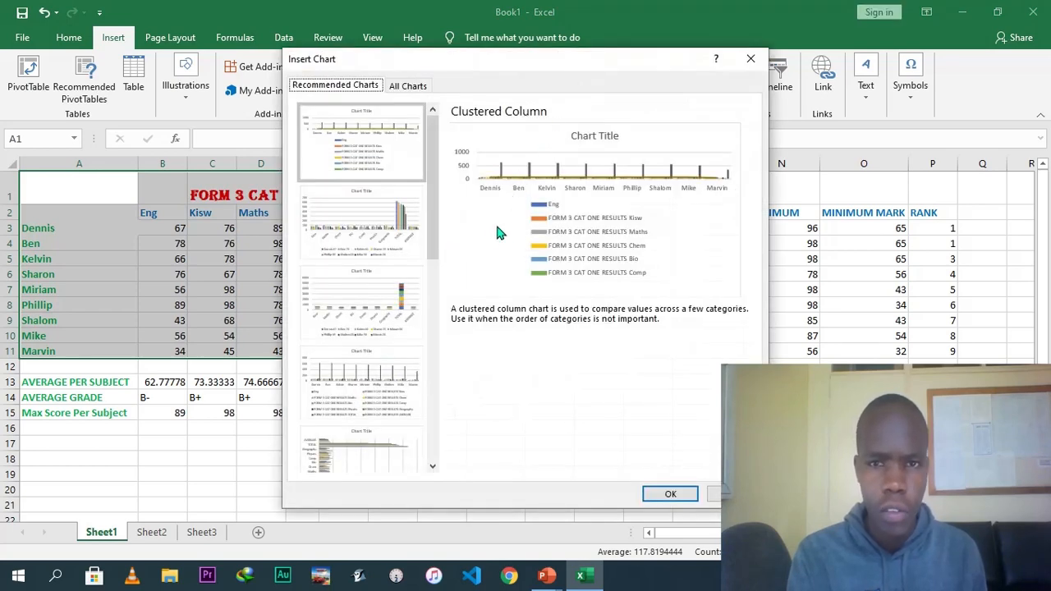
click(375, 158)
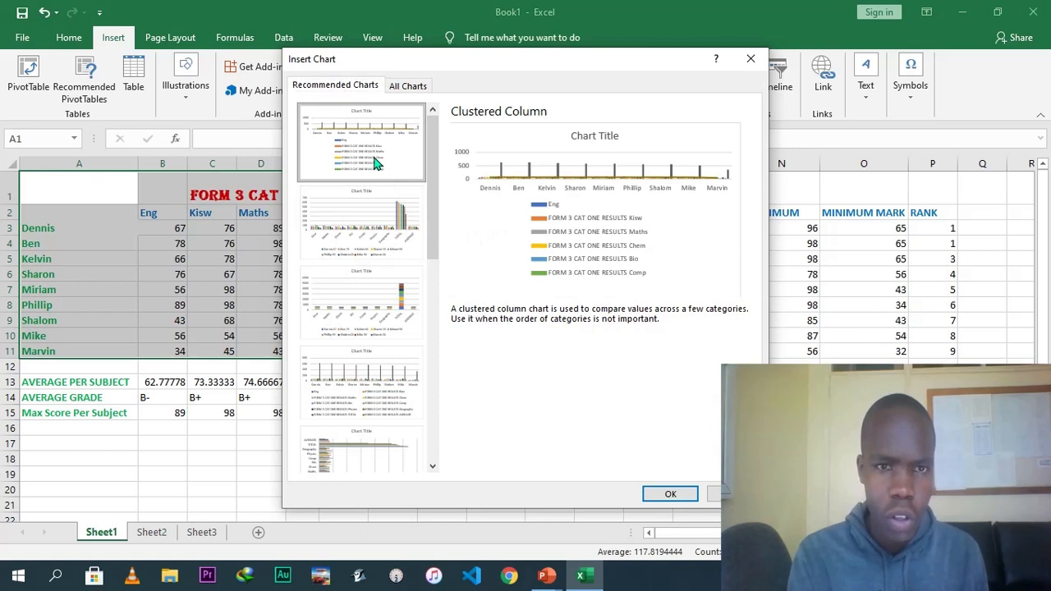
click(367, 220)
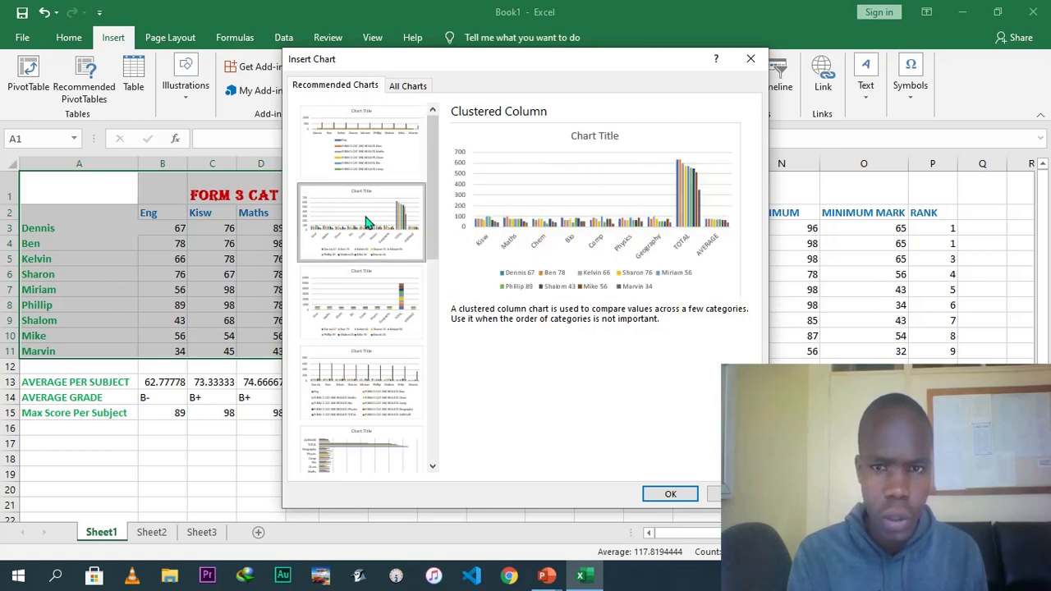
click(356, 285)
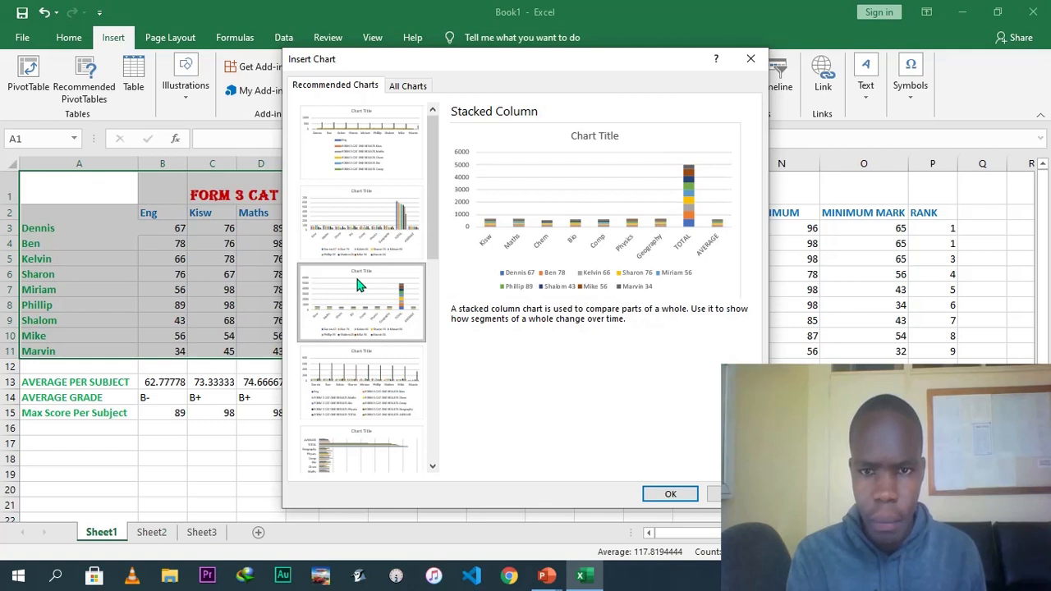
click(348, 369)
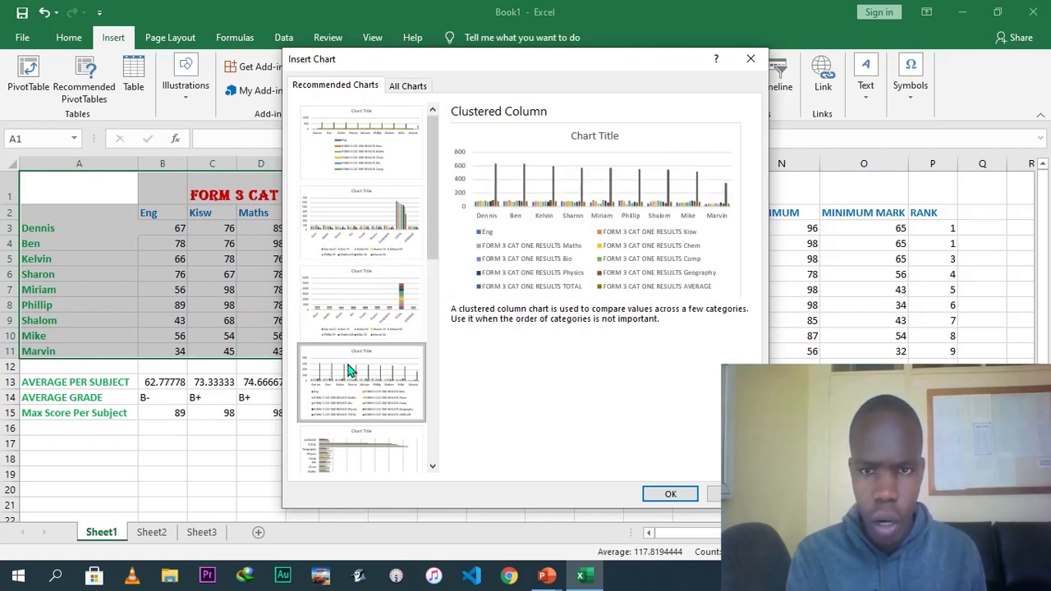
click(369, 178)
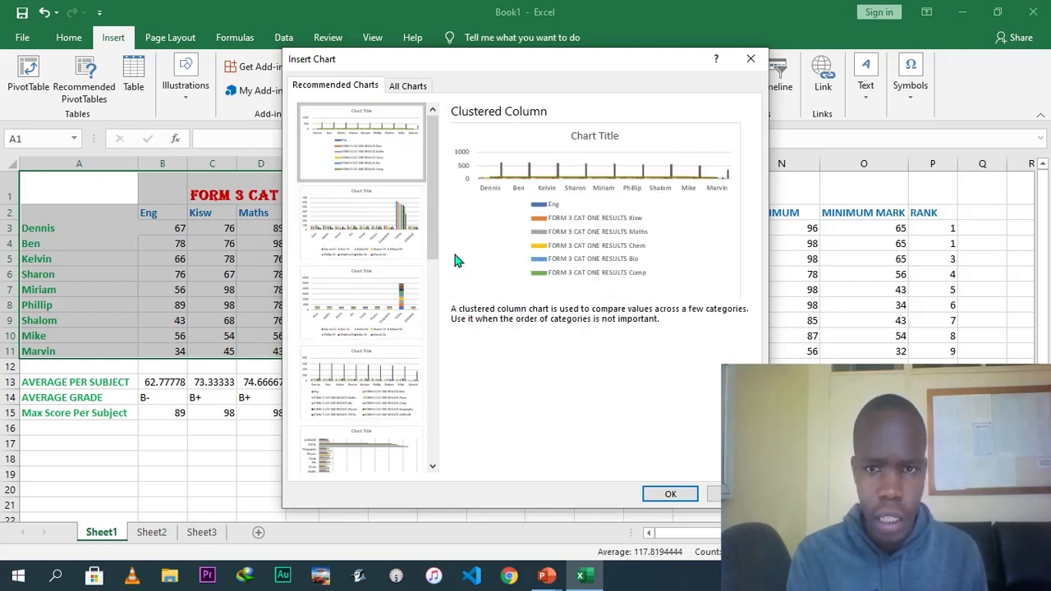
click(392, 242)
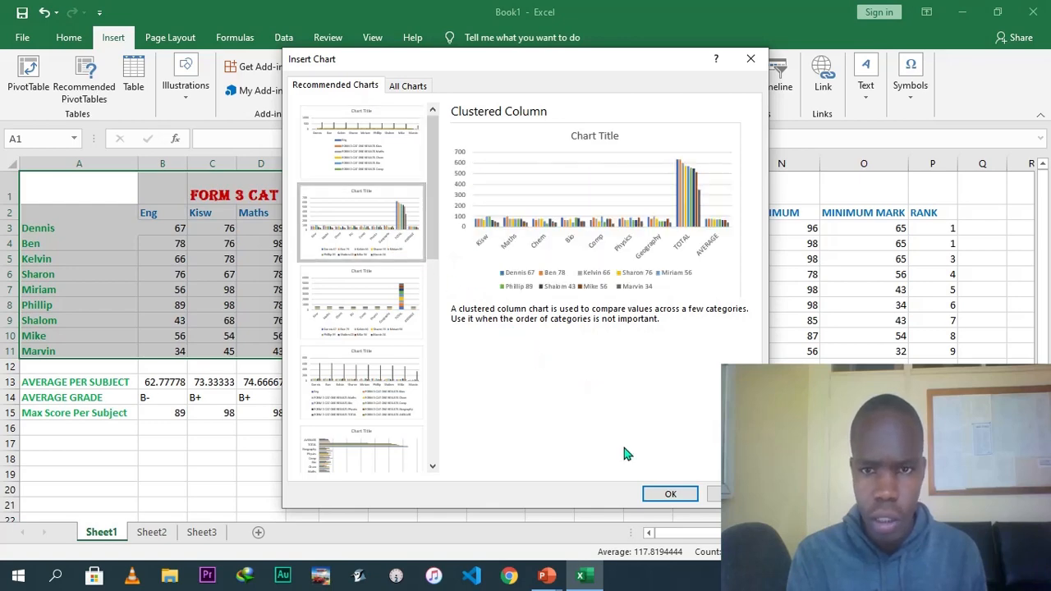
click(672, 493)
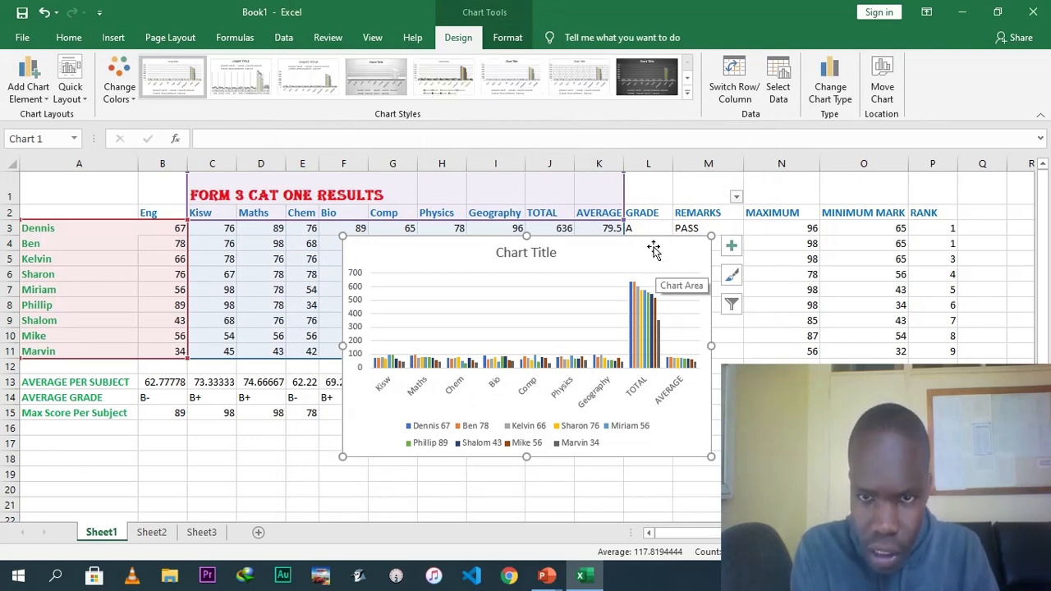
Move the chart up beside the table and apply a chart style that shows data labels.
drag(655, 265, 615, 237)
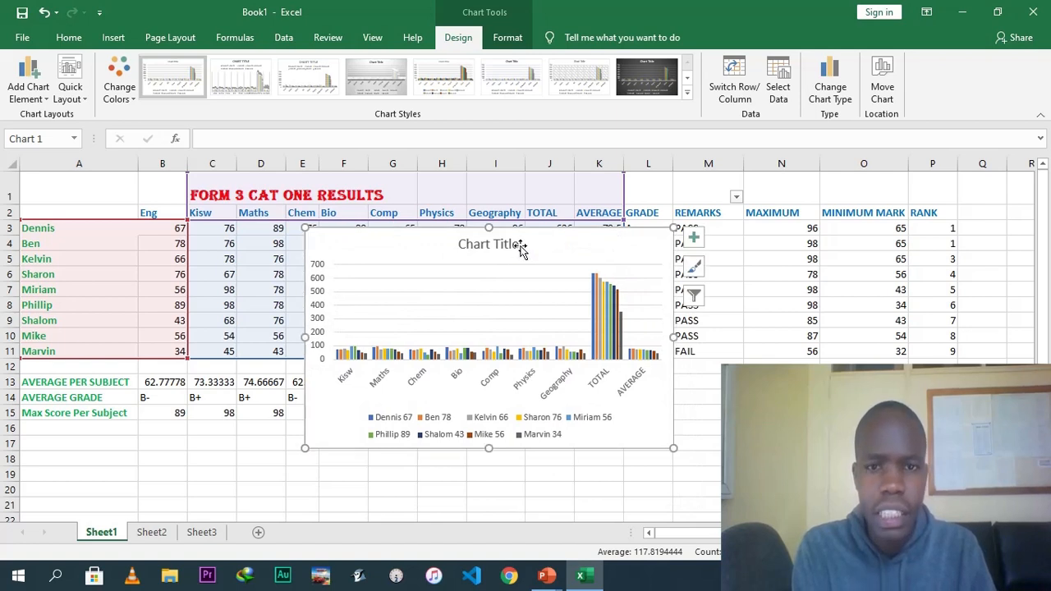
click(446, 85)
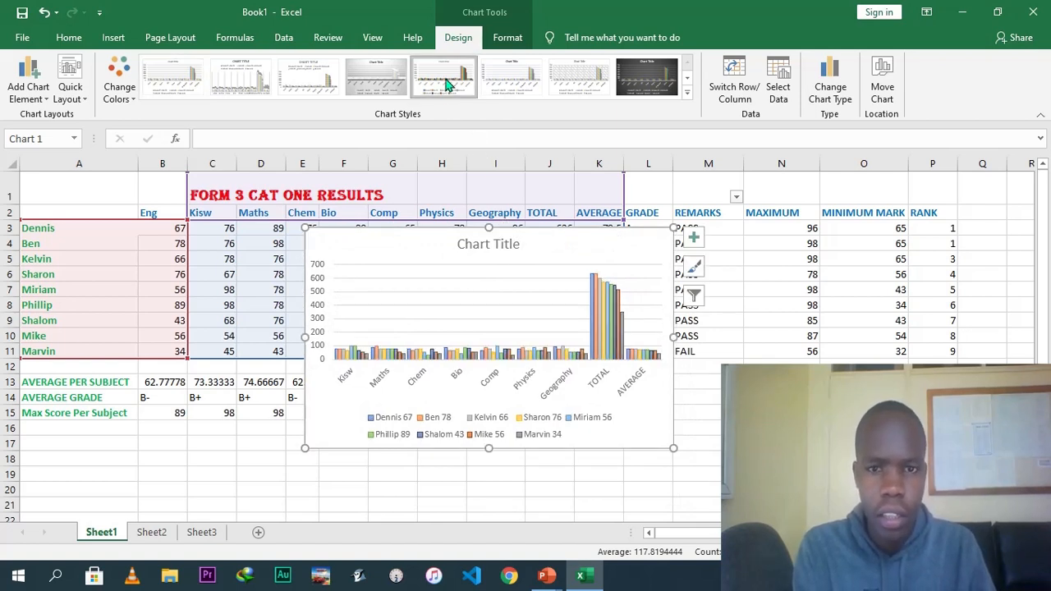
click(491, 85)
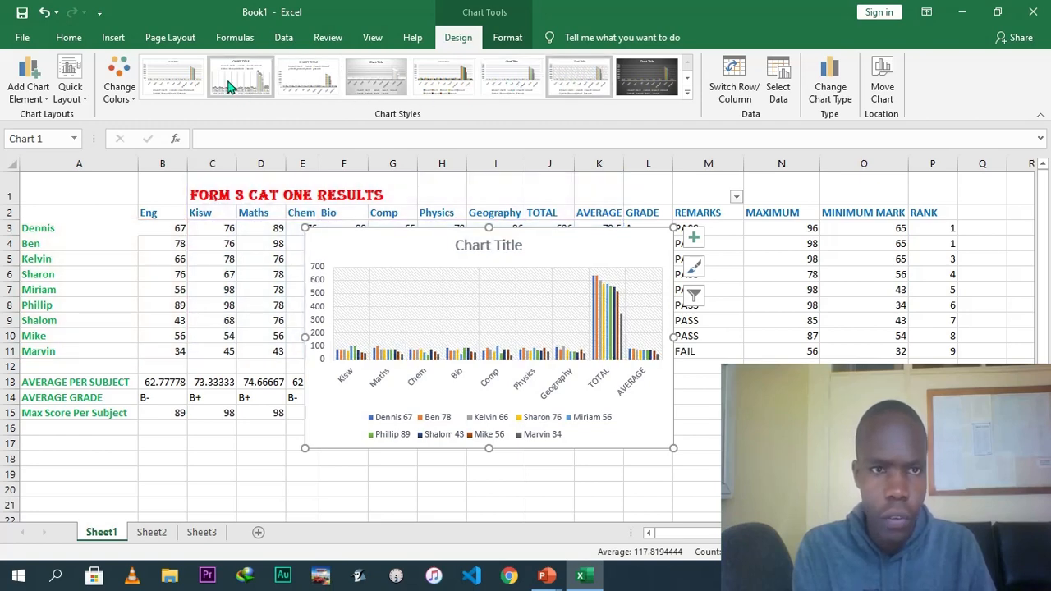
click(174, 78)
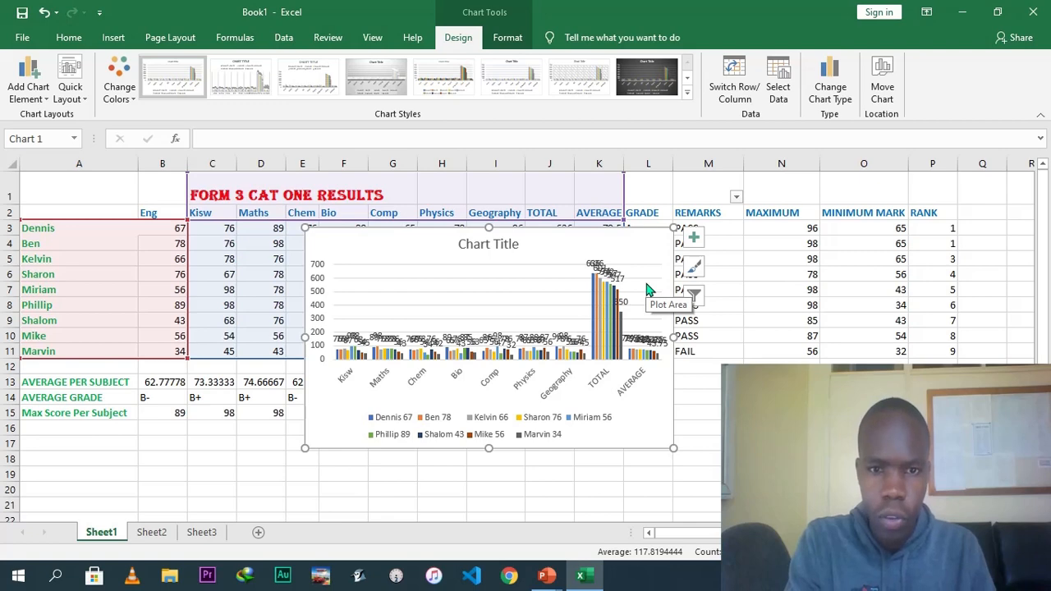
Try two more chart styles on the column chart, then delete the chart.
click(495, 80)
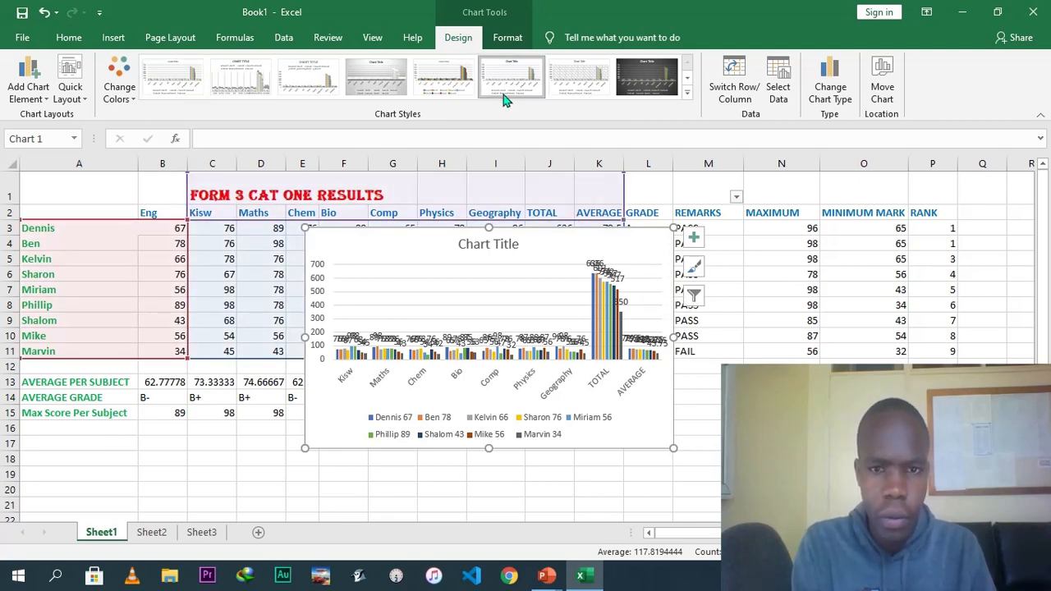
click(575, 72)
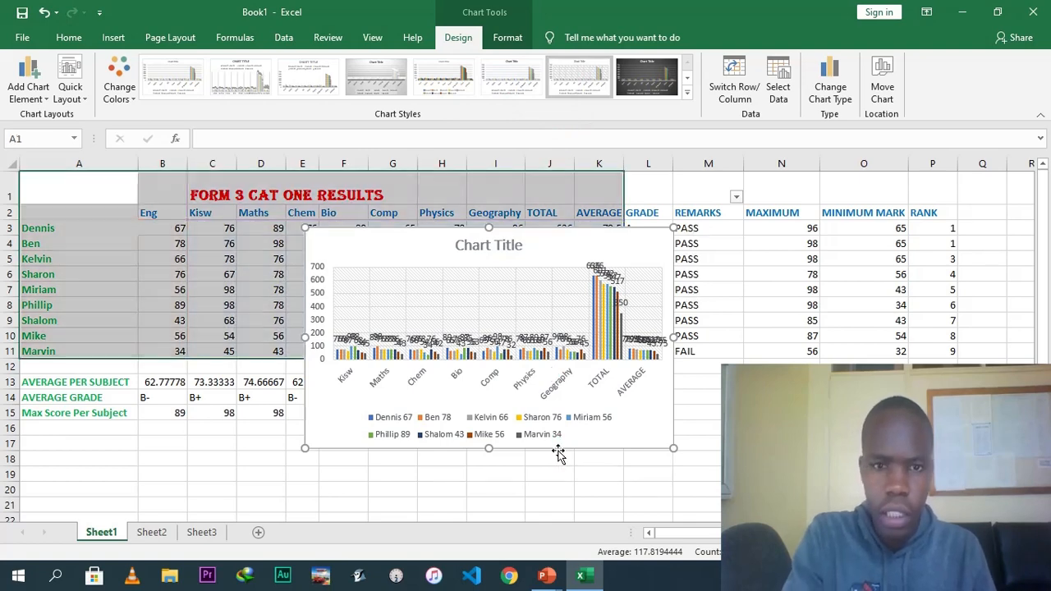
key(Delete)
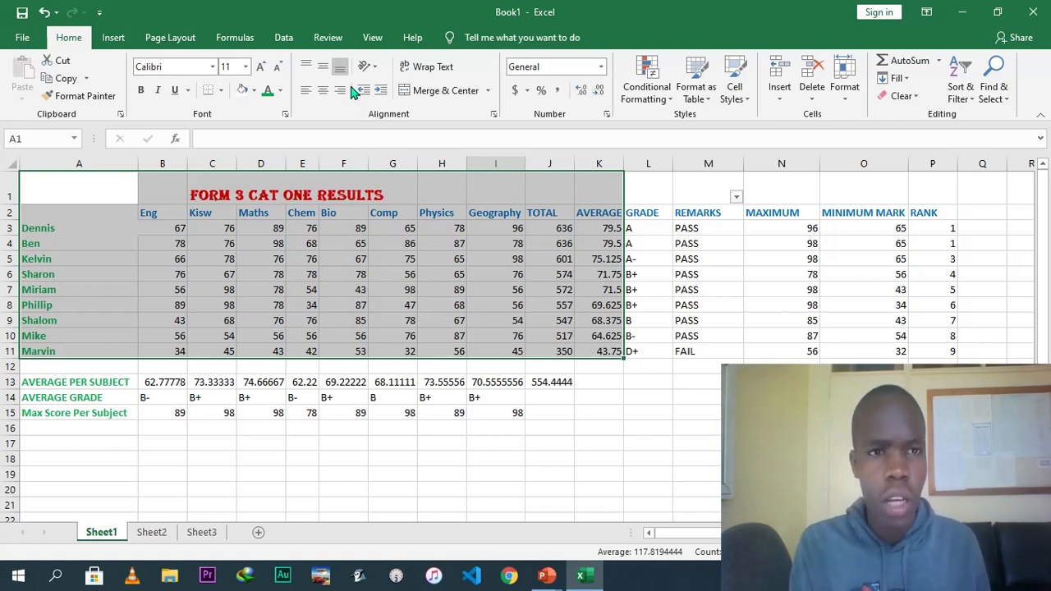
Insert a hyperlink on cell D5 linking to the 'microsift excel' file in Documents.
click(263, 256)
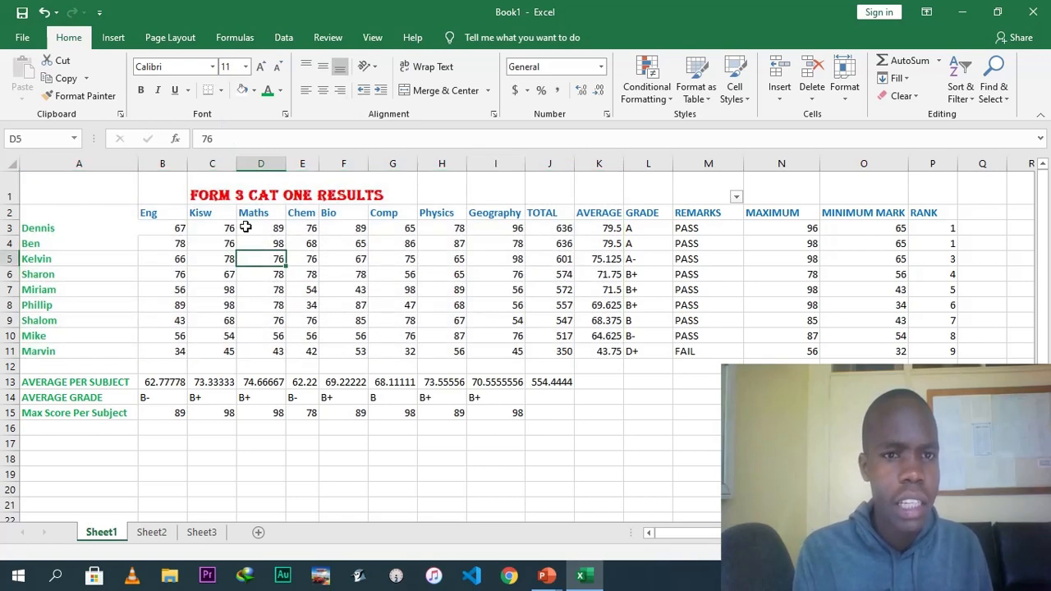
click(115, 38)
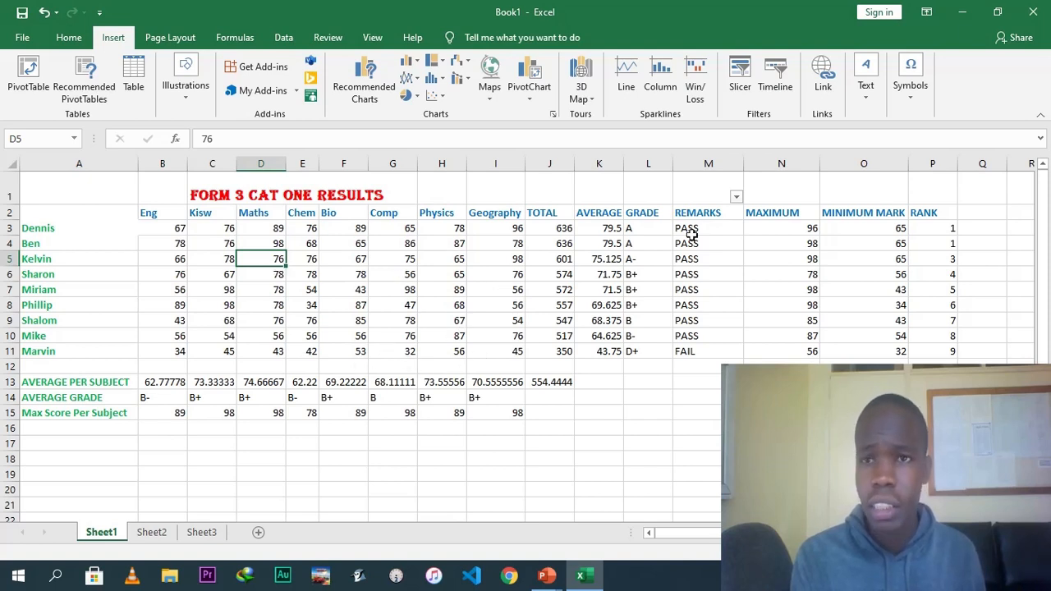
click(821, 74)
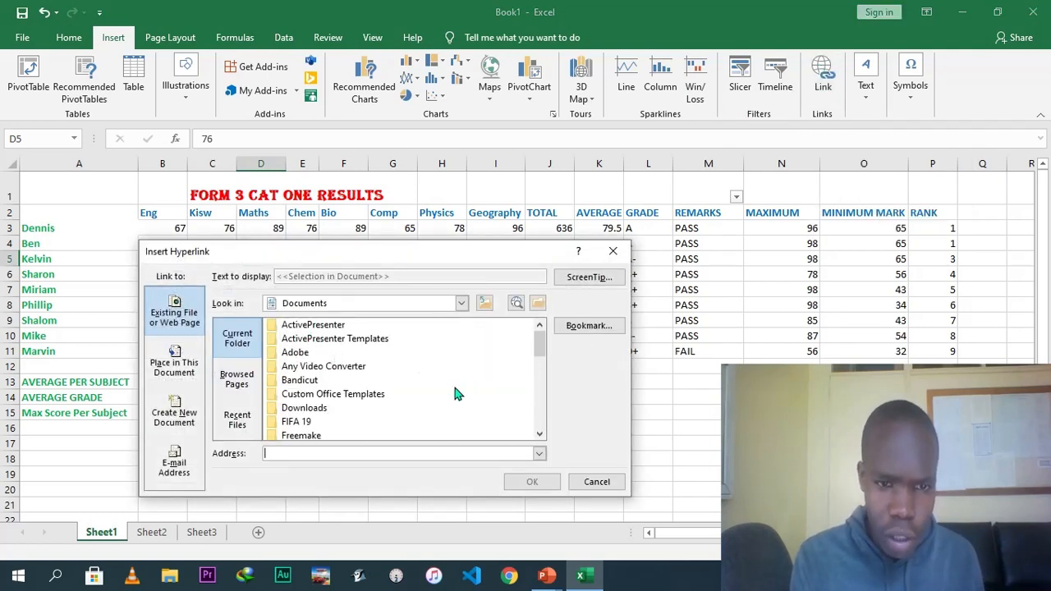
drag(536, 345, 540, 424)
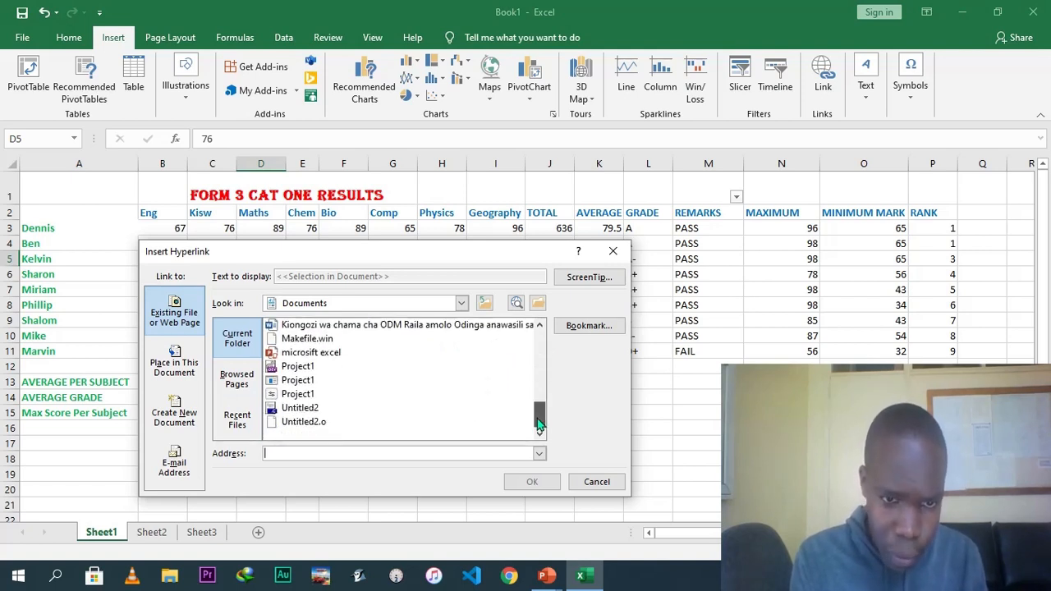
click(327, 355)
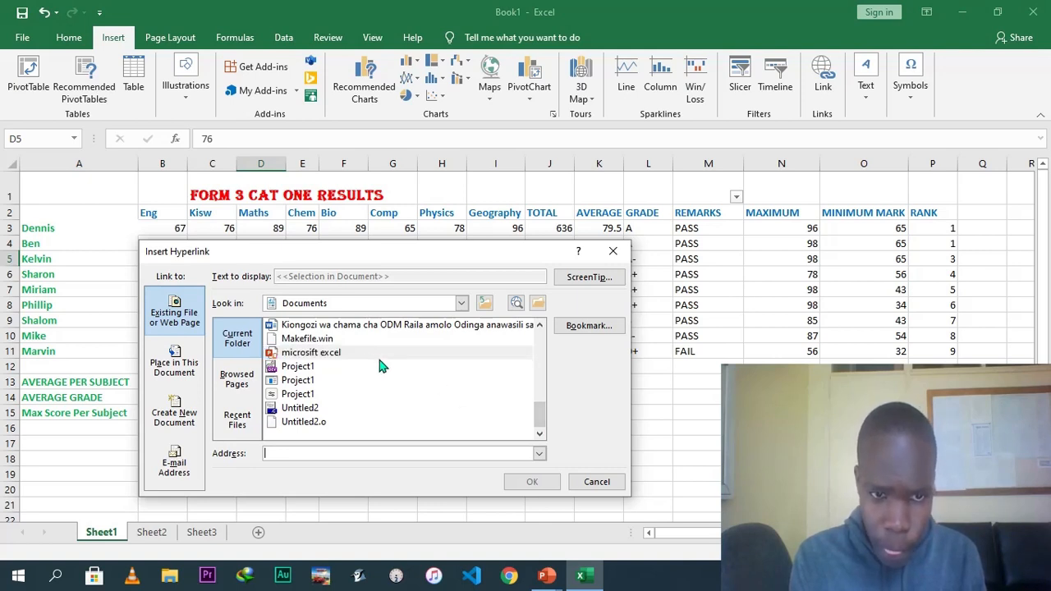
click(361, 358)
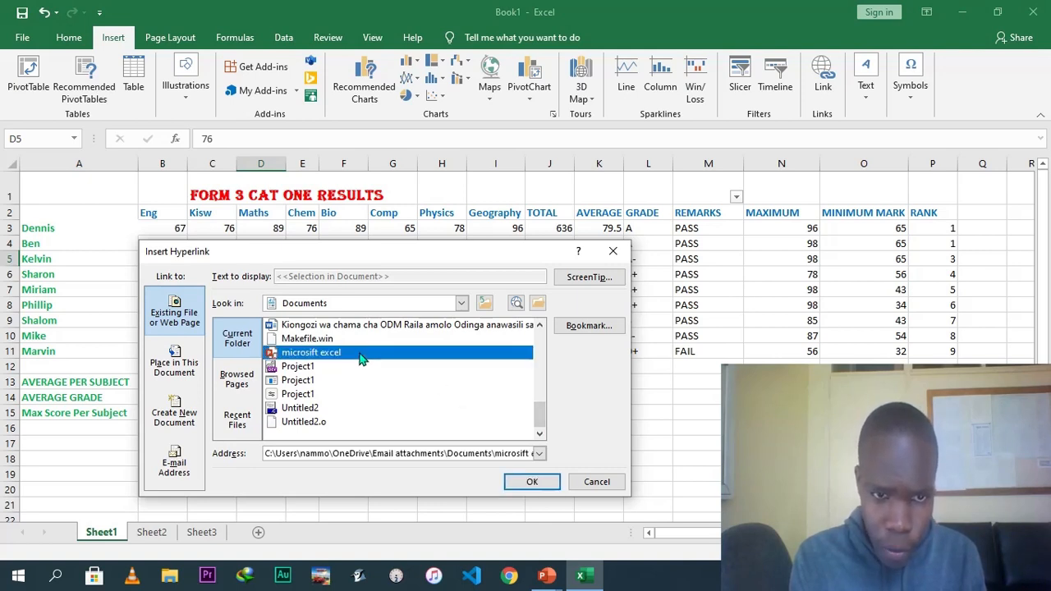
click(534, 482)
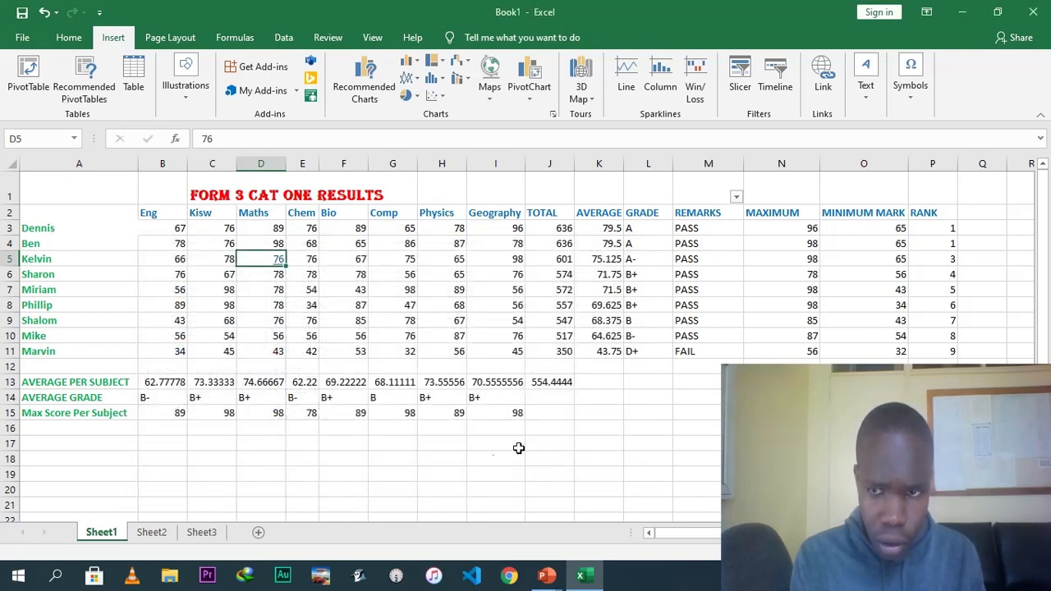
Switch to the linked 'microsift excel' presentation in PowerPoint and return to the workbook.
drag(1044, 251, 1042, 275)
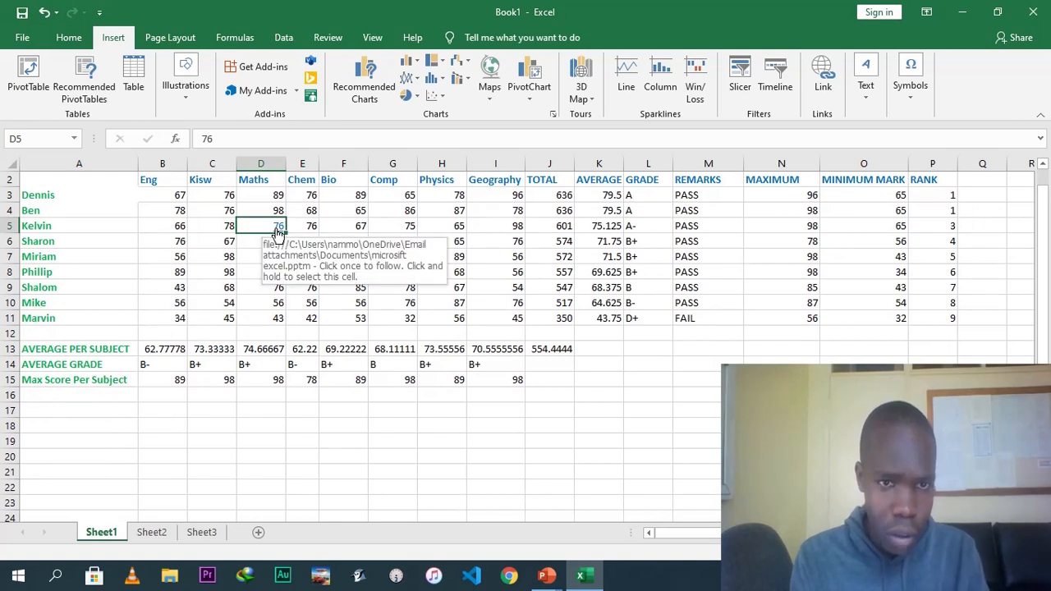
click(344, 437)
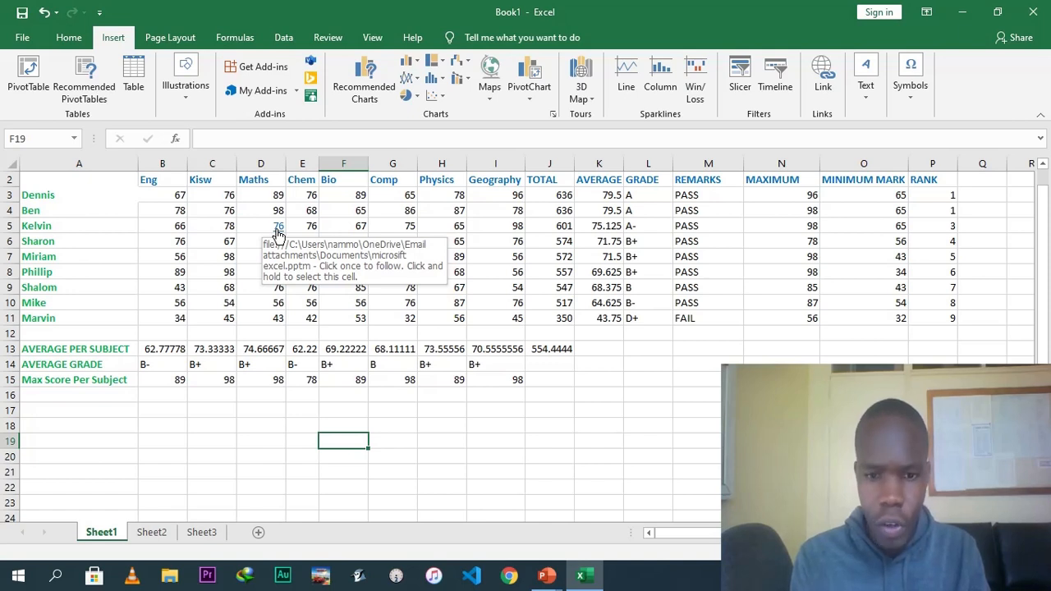
click(549, 578)
click(492, 525)
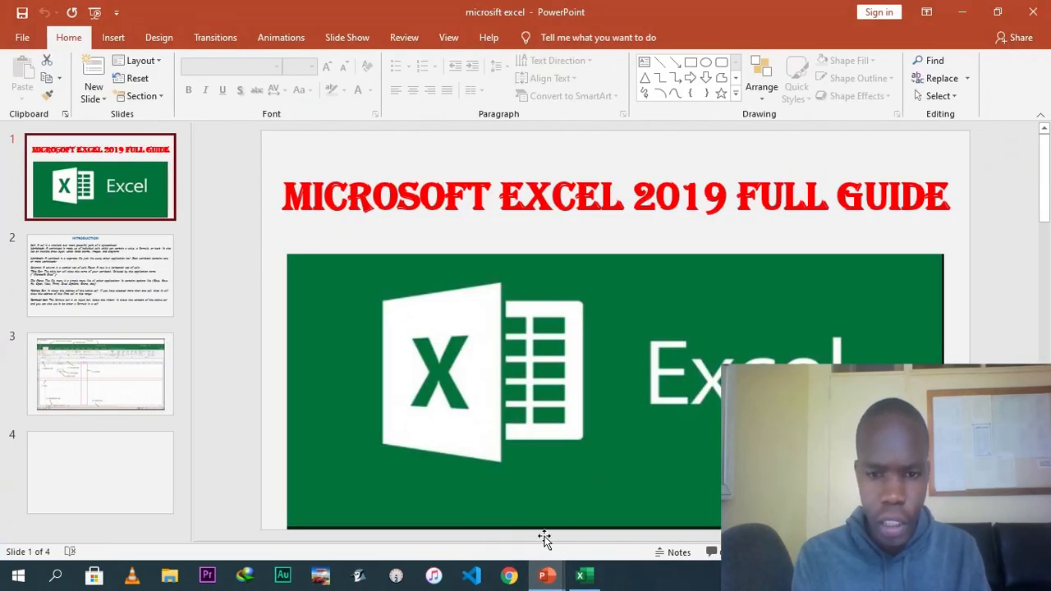
click(583, 578)
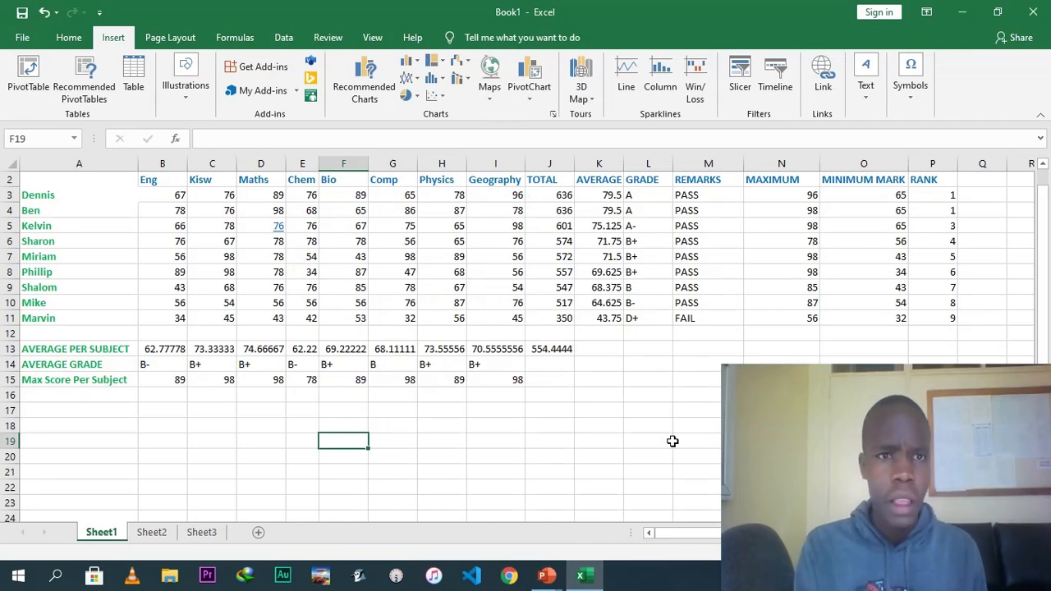
Examine the Page Layout orientation, size and margin options and the Data, Review, View and Help ribbons.
click(231, 39)
click(170, 38)
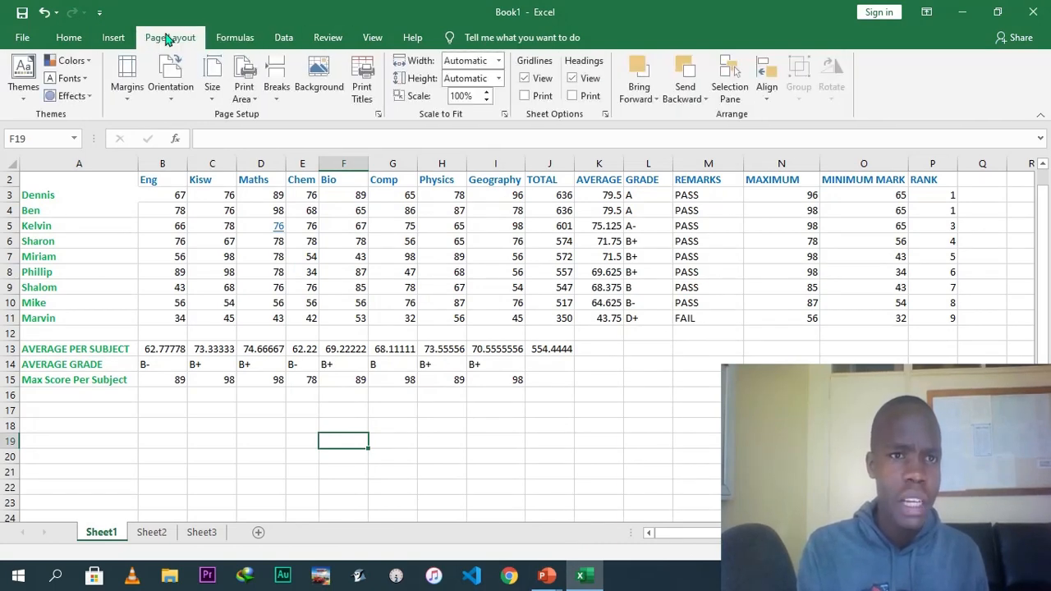
click(172, 101)
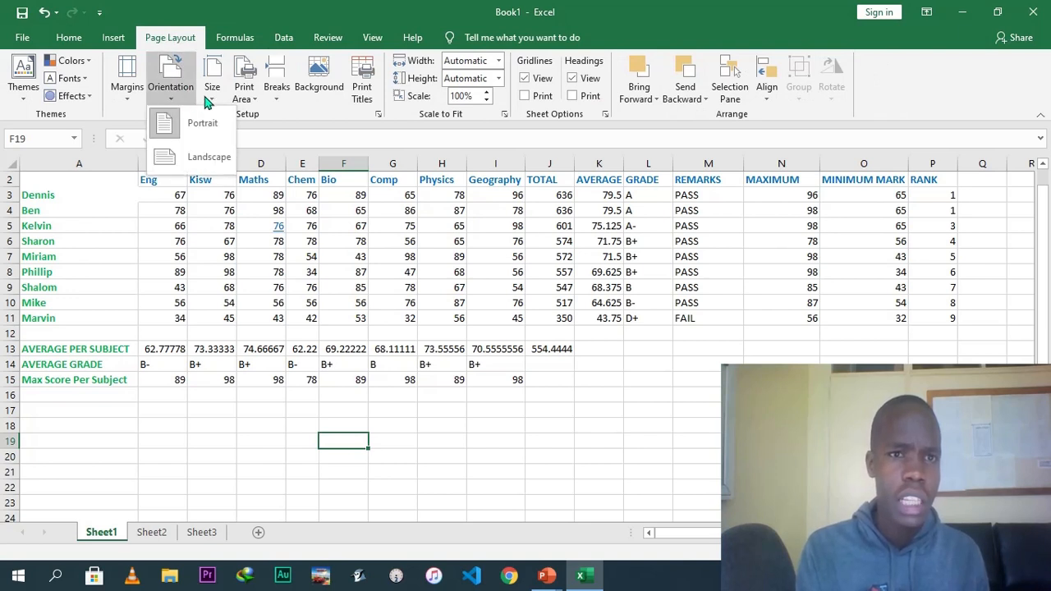
click(207, 97)
click(208, 98)
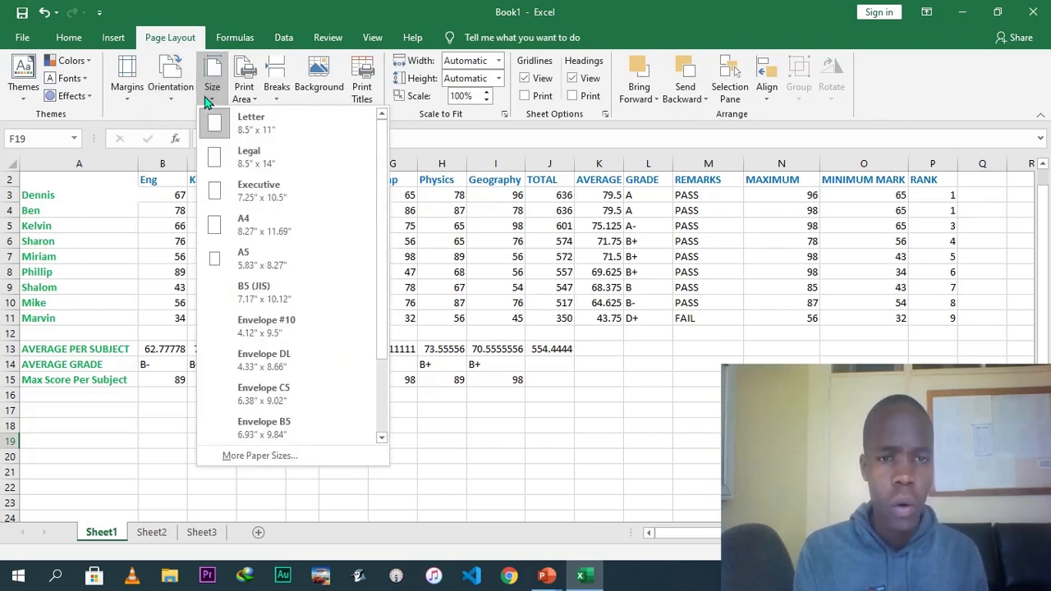
click(129, 97)
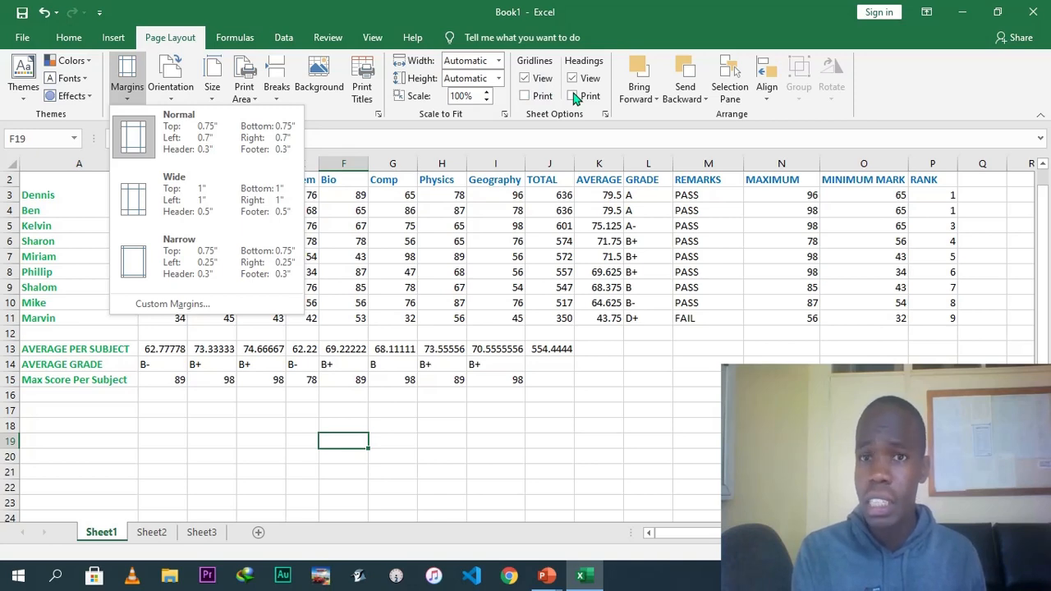
click(645, 93)
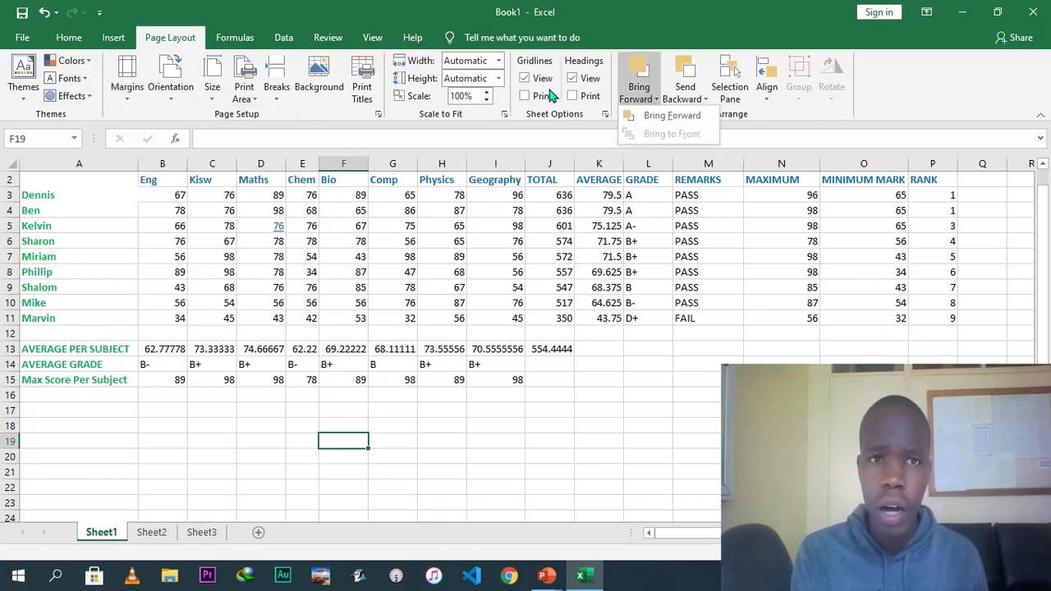
click(287, 38)
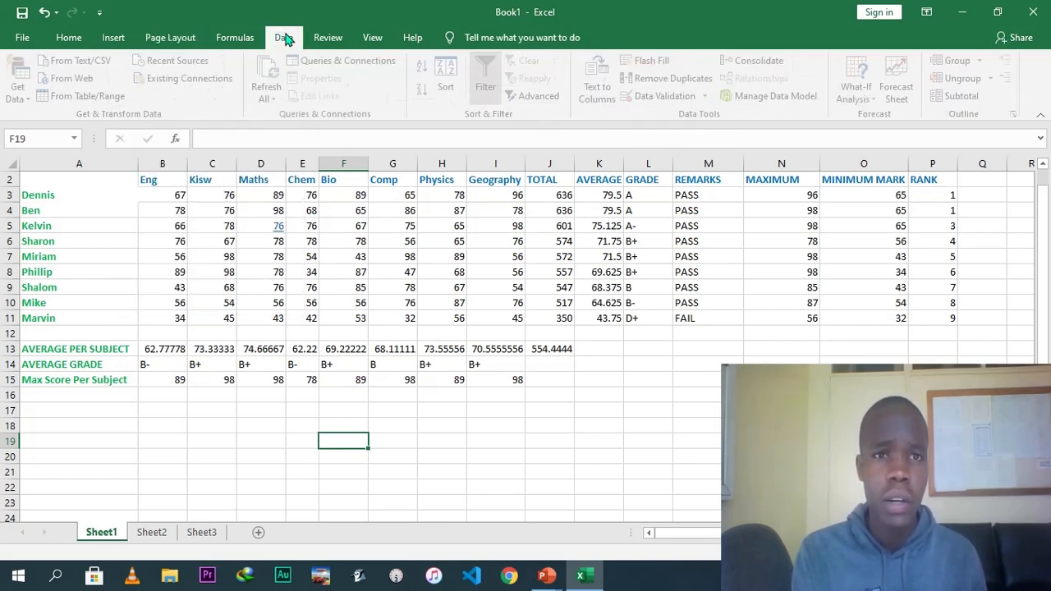
click(330, 41)
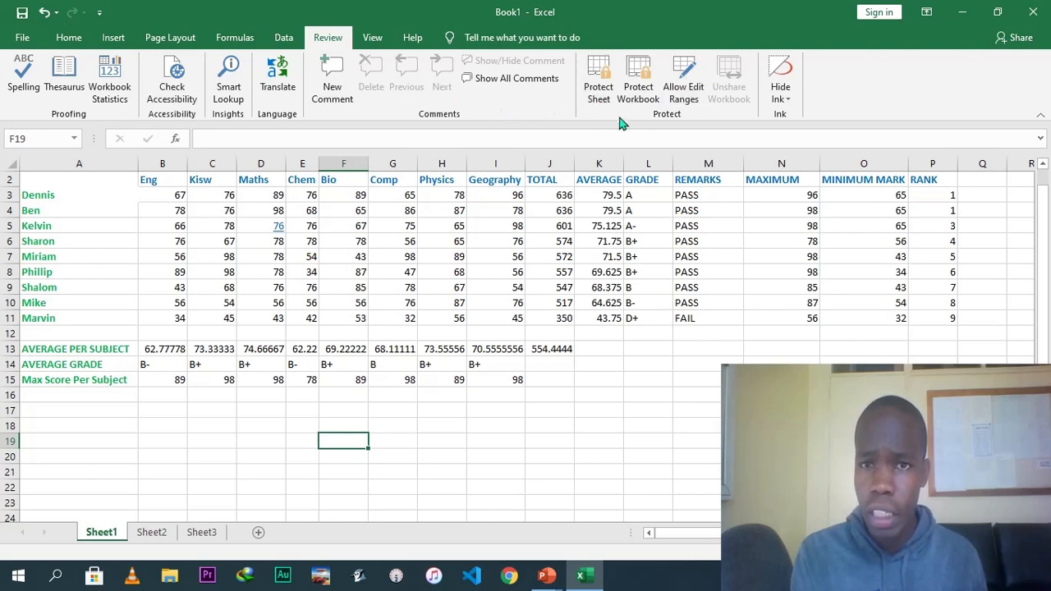
click(375, 38)
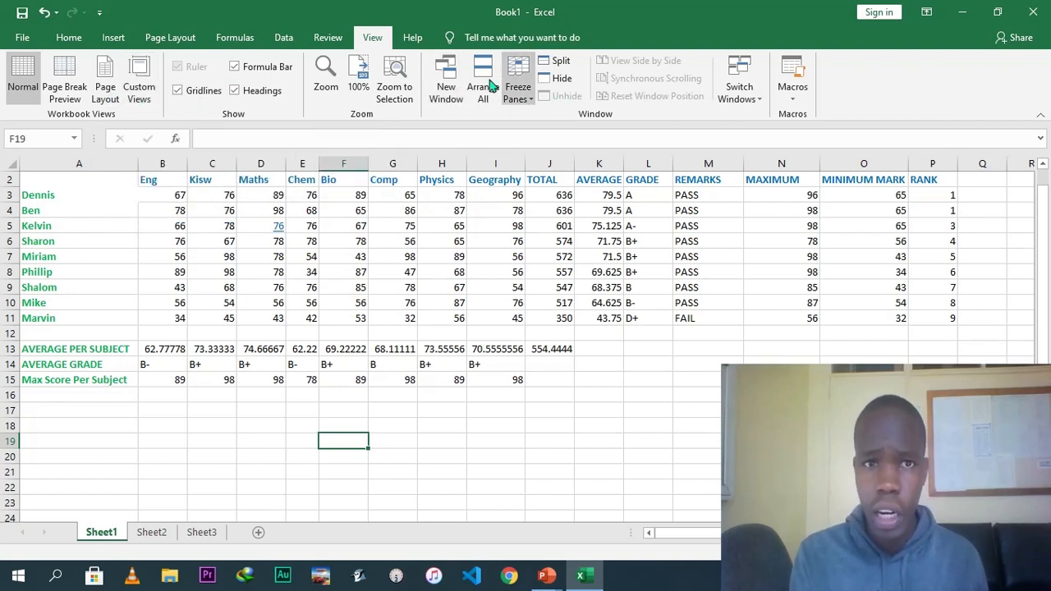
click(416, 37)
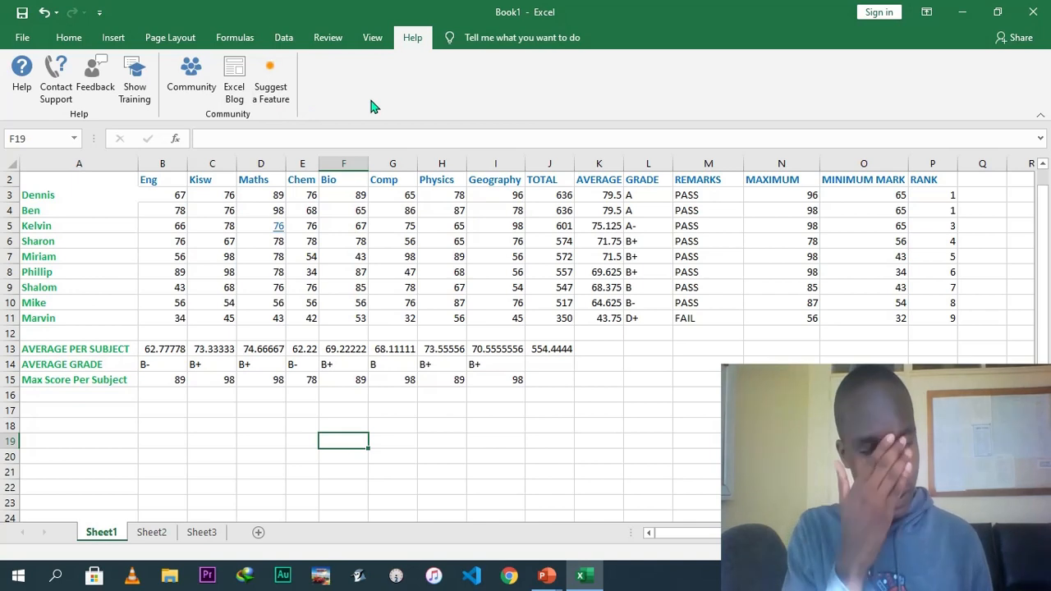
click(482, 242)
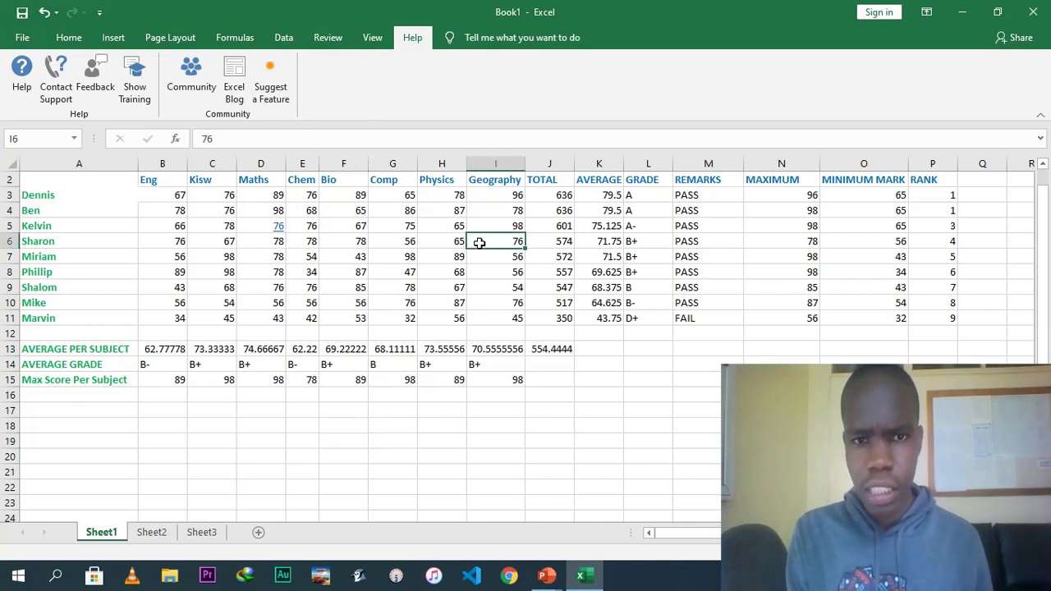
drag(1044, 238, 1044, 206)
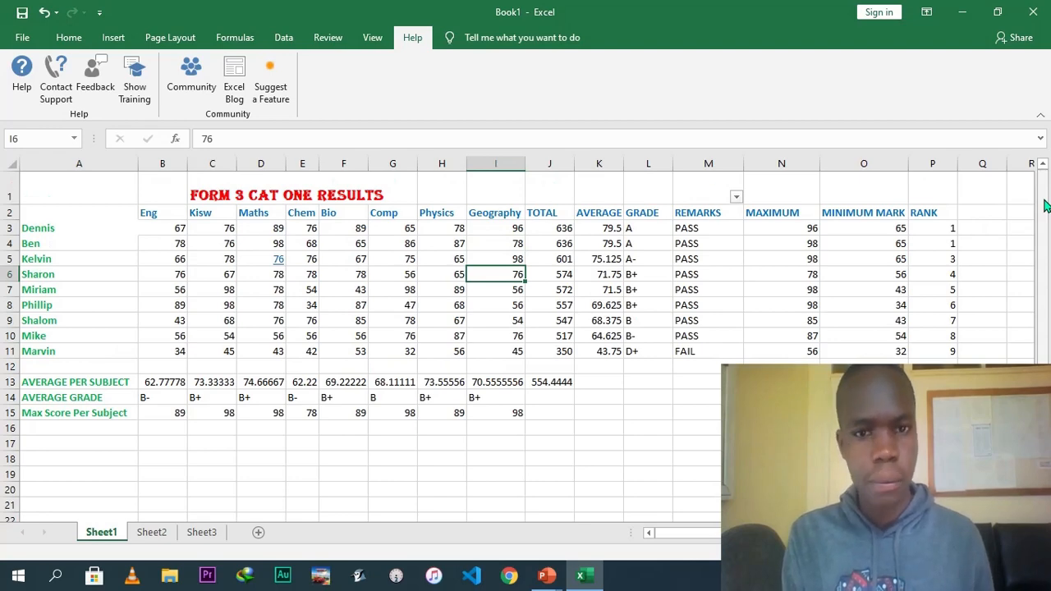
click(732, 279)
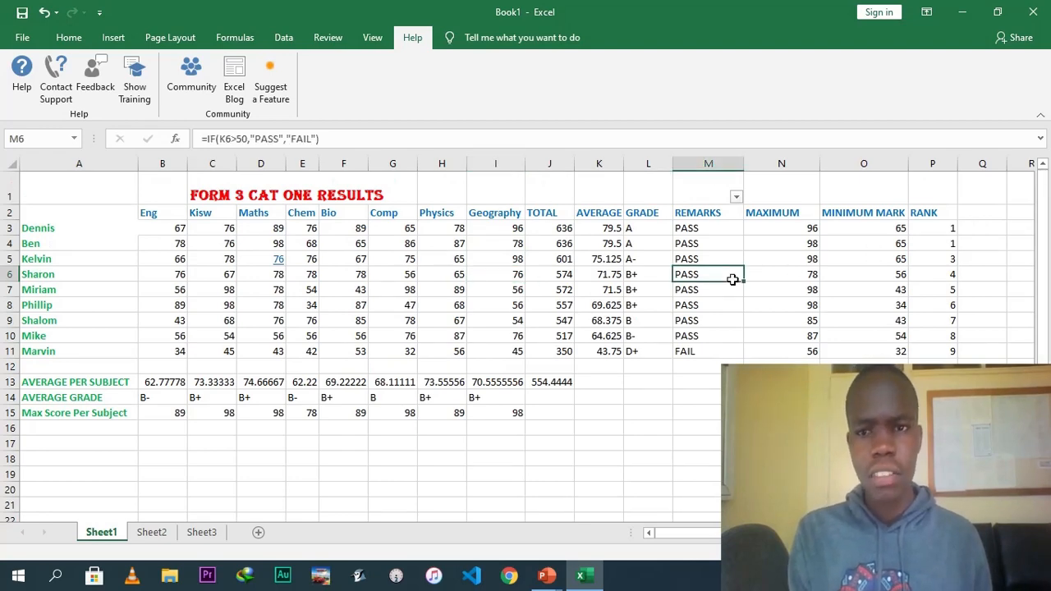
Save the workbook to the Desktop as EXCEL WORKBOOK TRIAL and show the desktop.
click(23, 37)
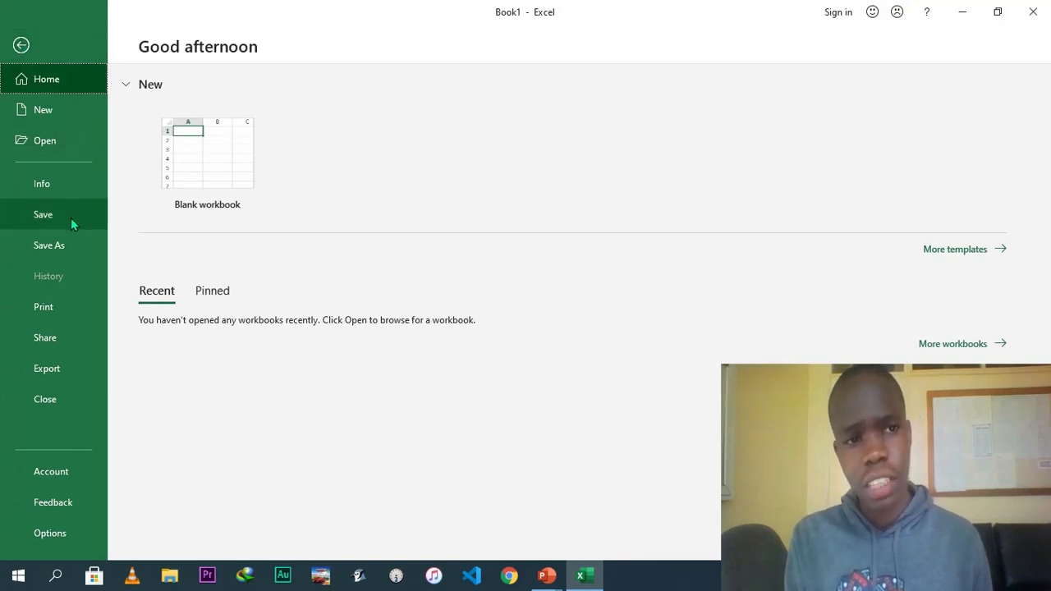
click(68, 247)
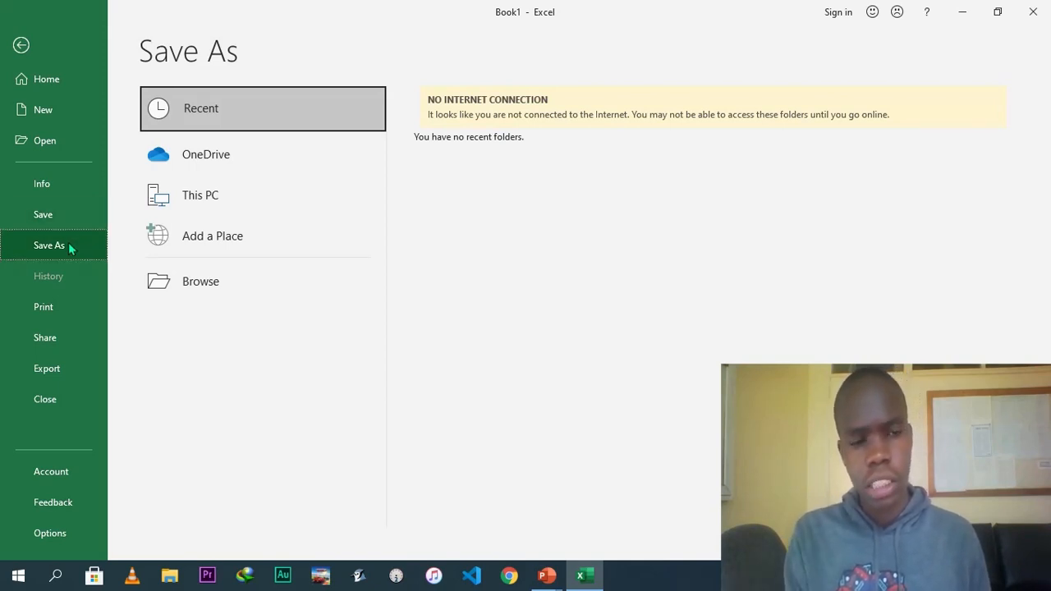
click(236, 199)
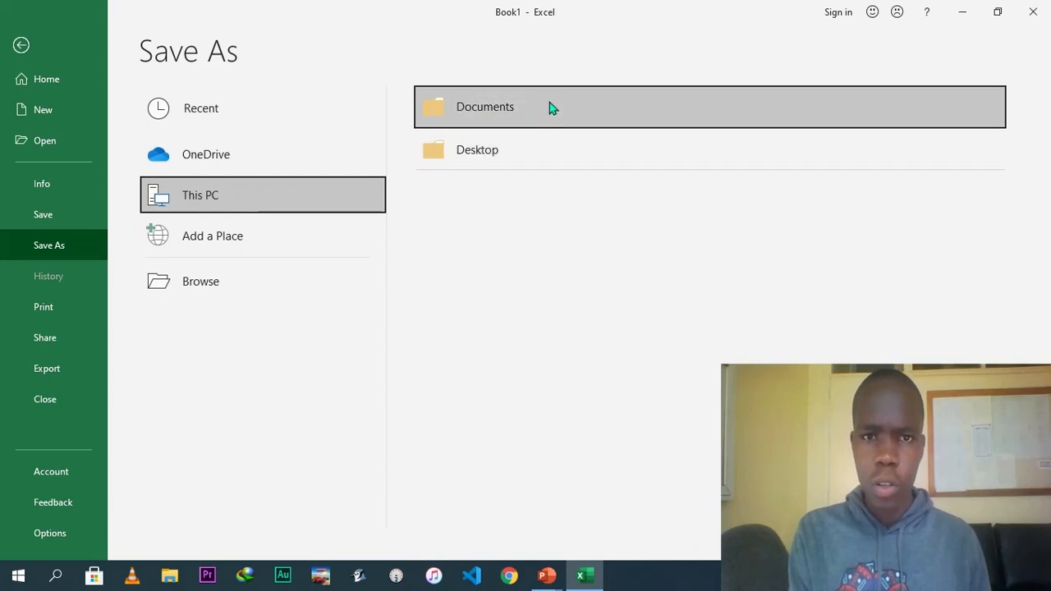
click(529, 152)
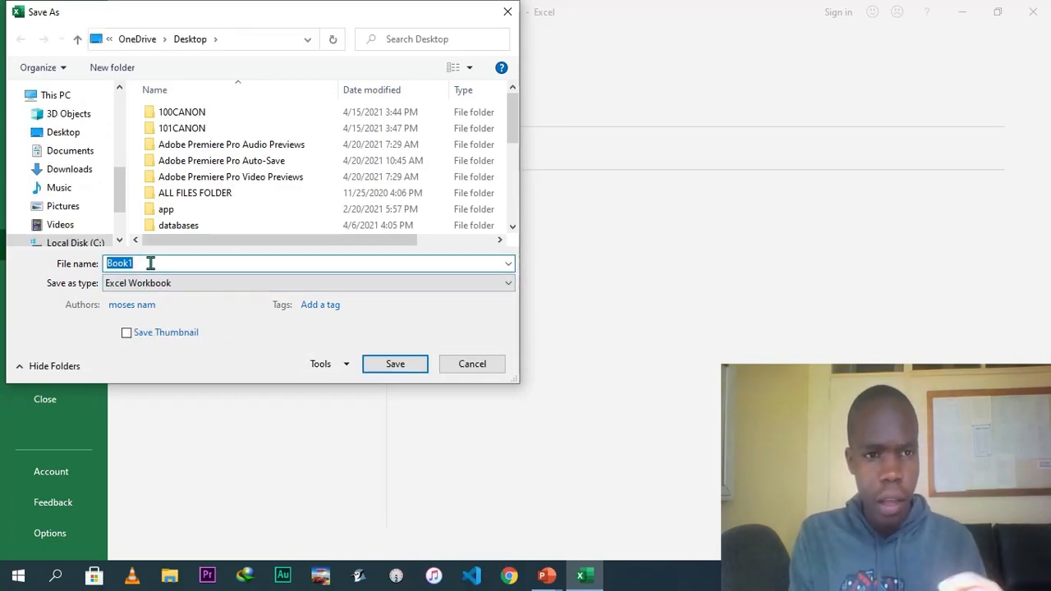
text(E)
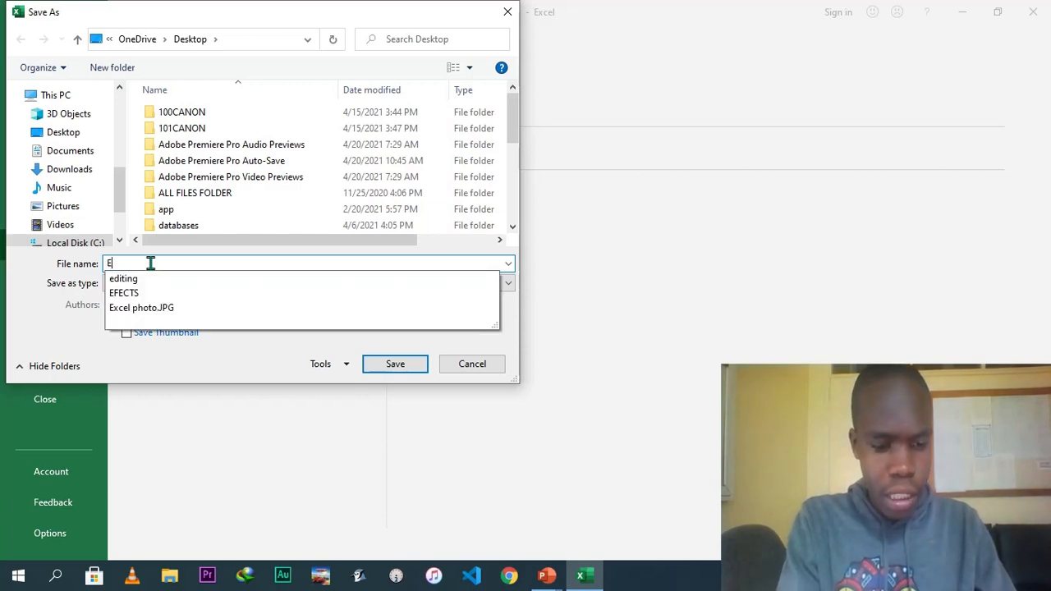
text(XCEL WO)
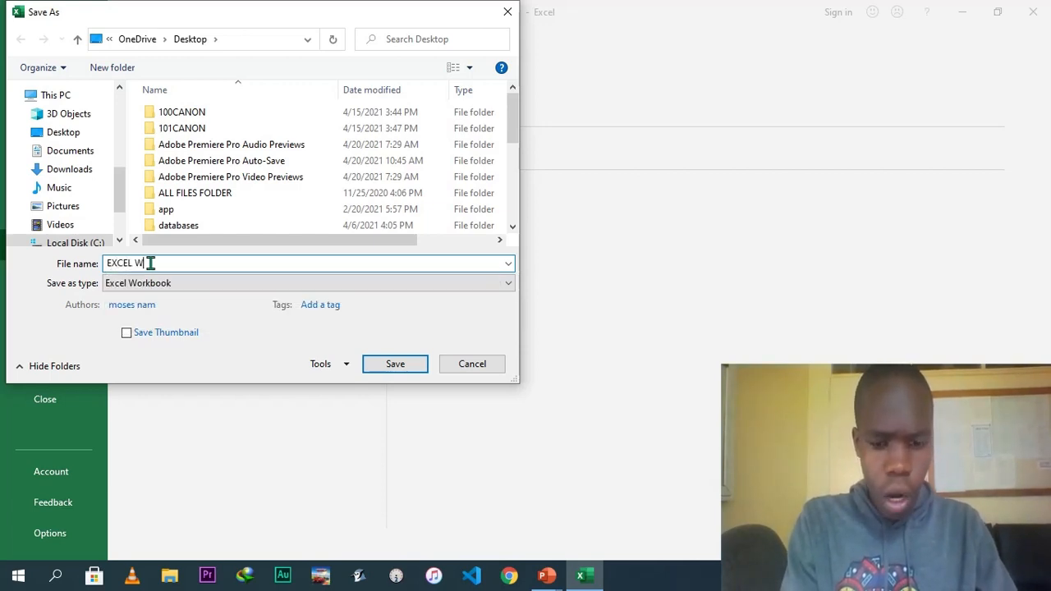
text(RKBOOK TRIAL)
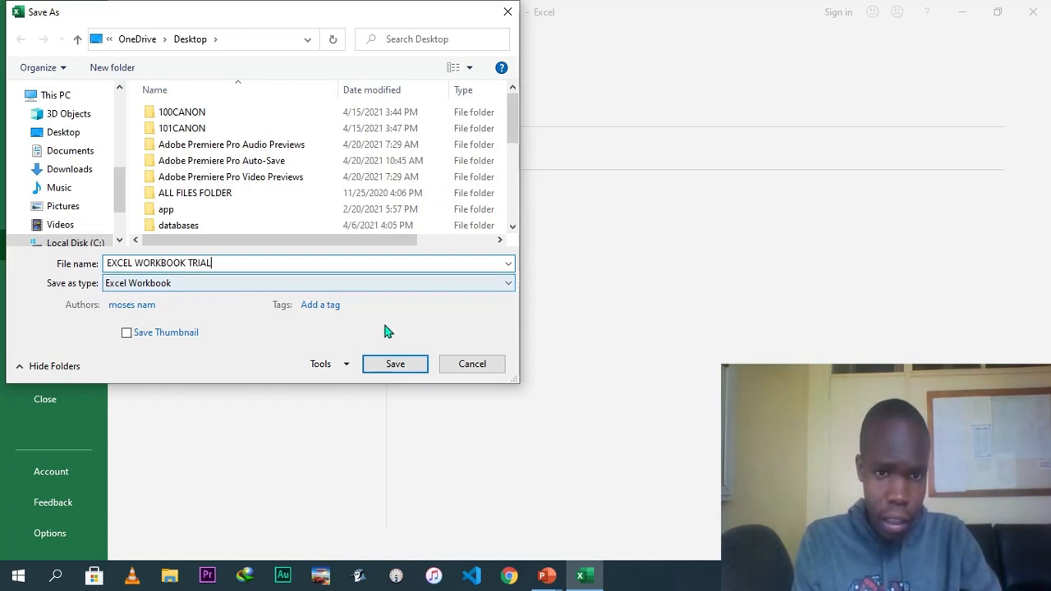
click(394, 364)
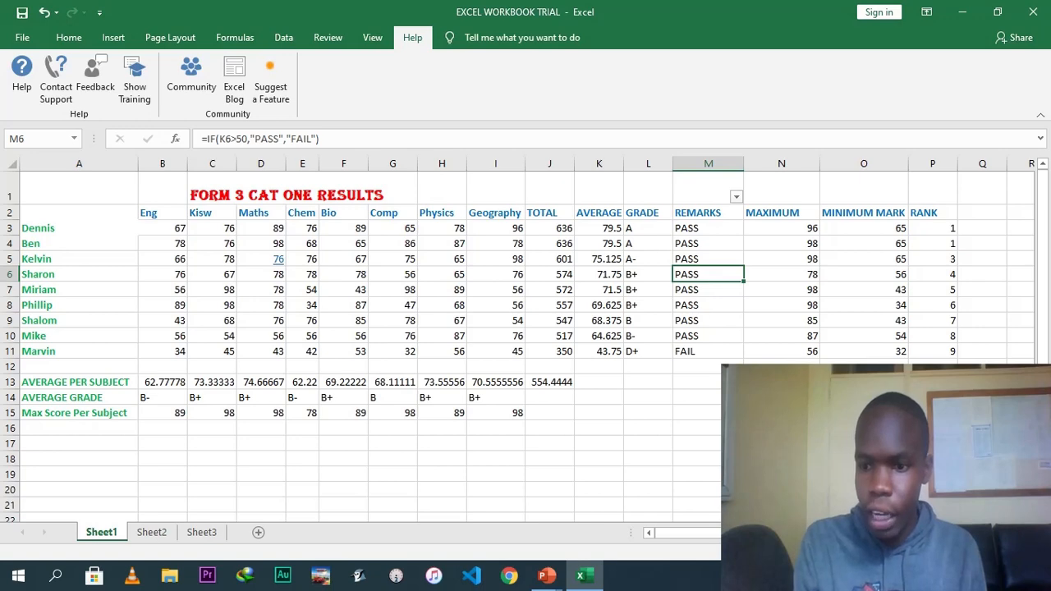
key(super+d)
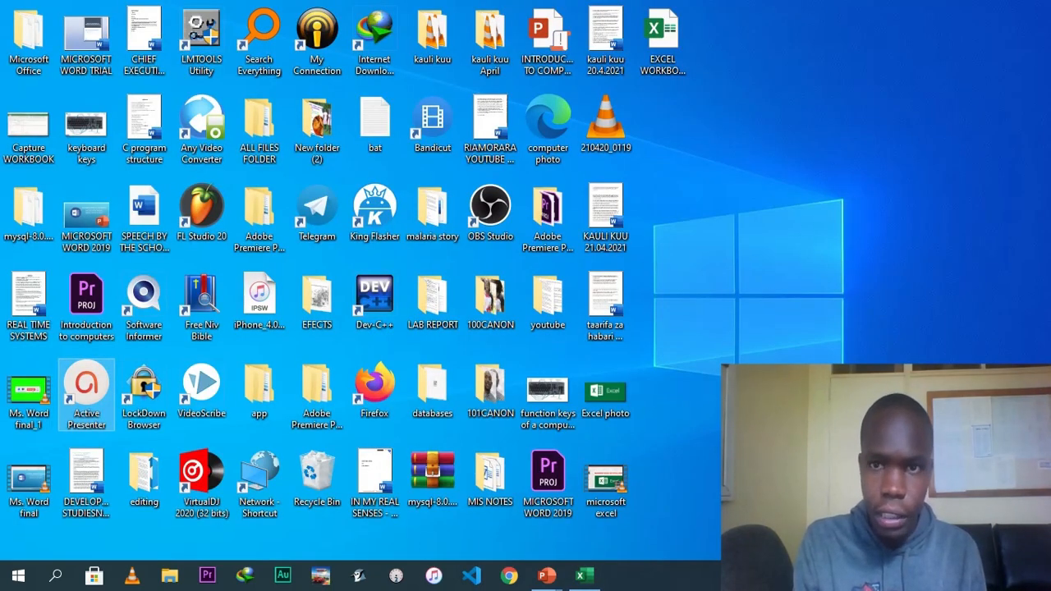
Return from the desktop to the workbook and save it.
click(665, 41)
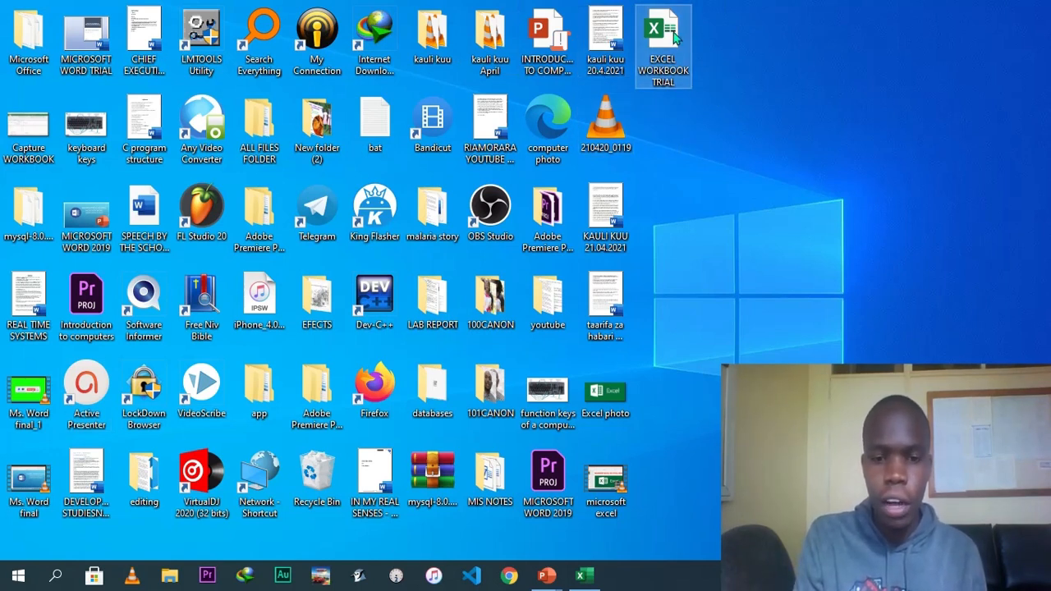
click(582, 573)
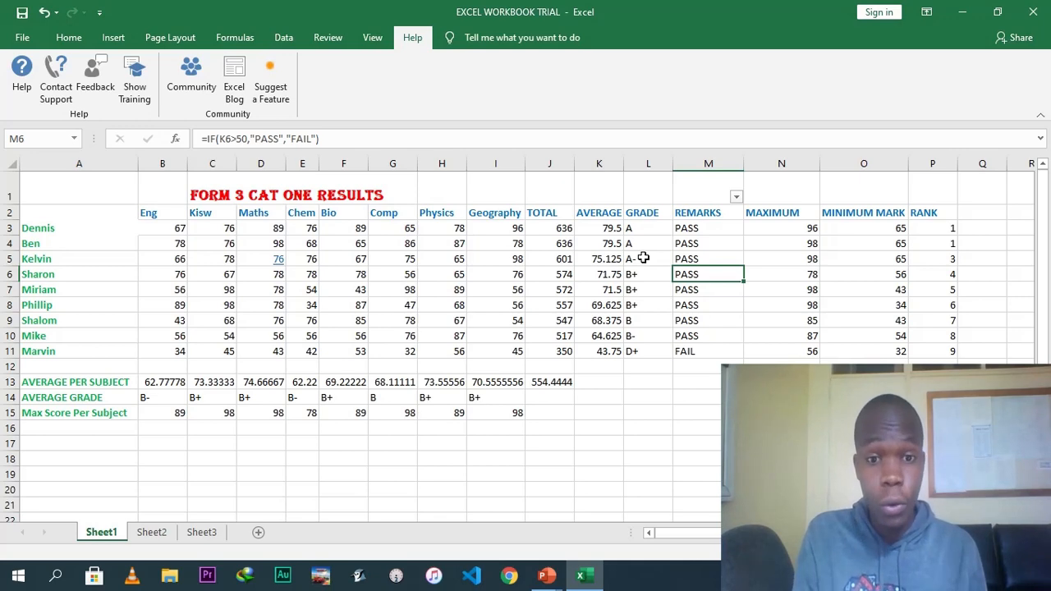
click(22, 37)
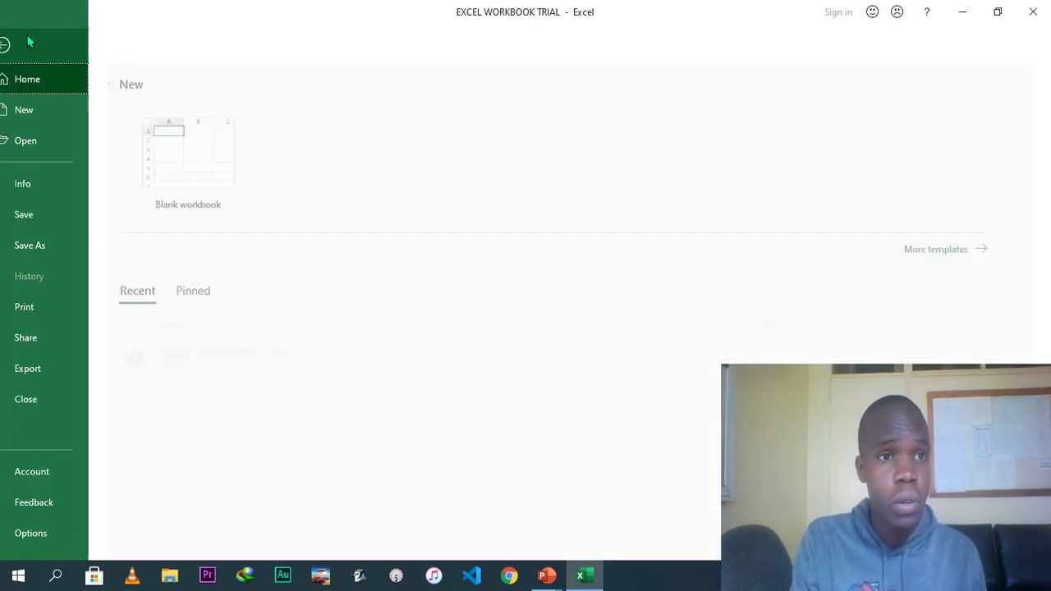
click(58, 222)
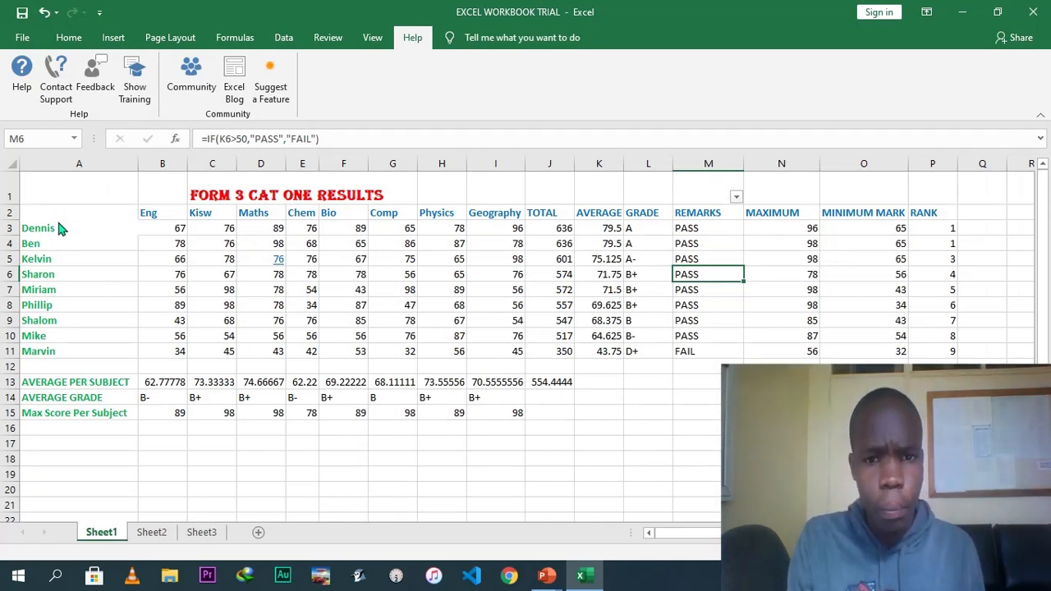
Preview the worksheet's print layout, review the Page Layout sheet options, and preview the printout again.
click(22, 37)
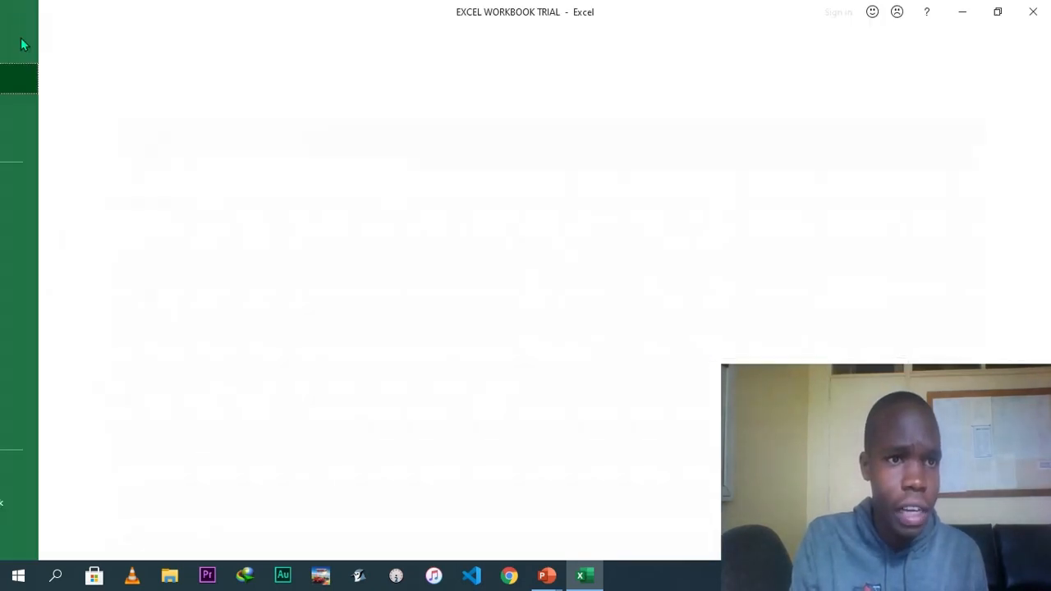
click(55, 306)
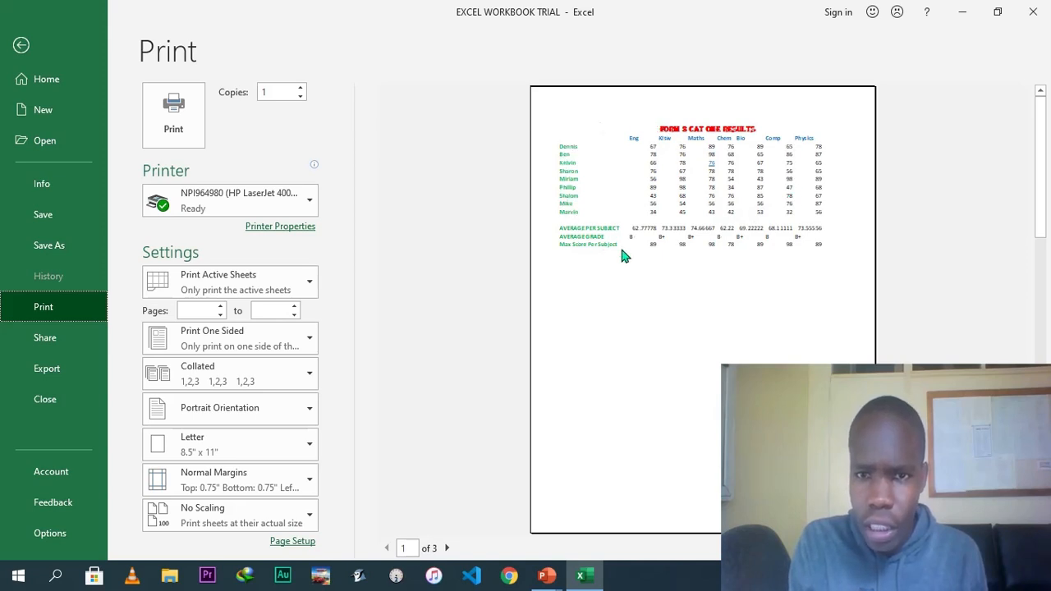
click(16, 47)
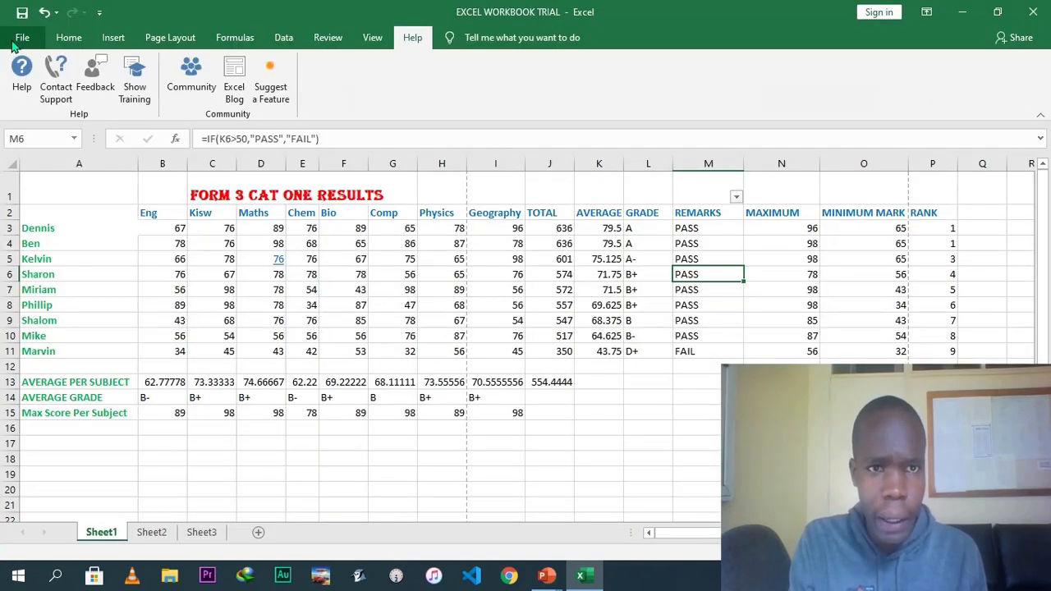
click(182, 37)
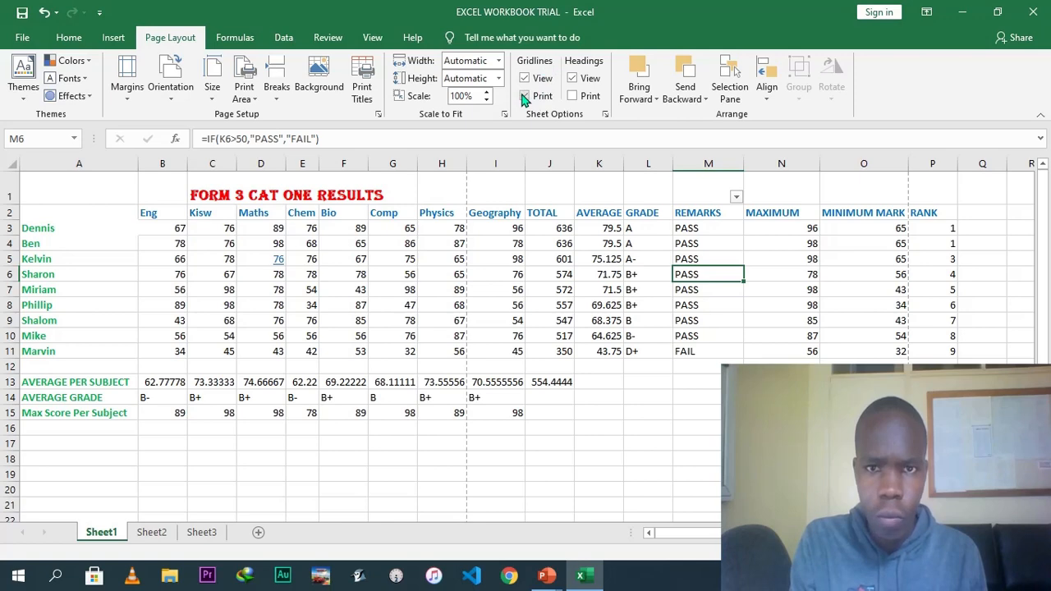
click(17, 40)
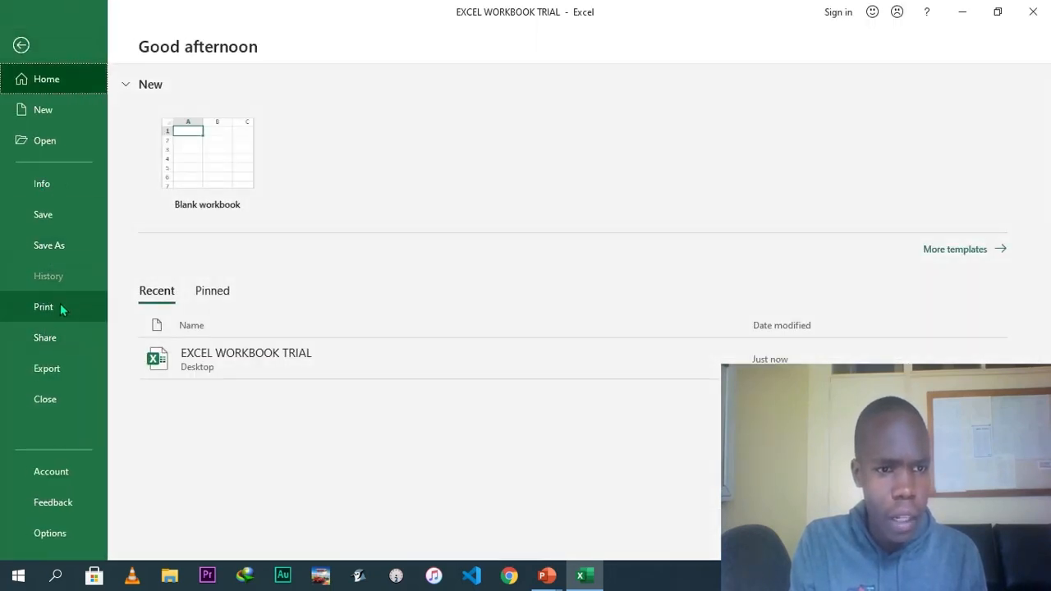
click(60, 307)
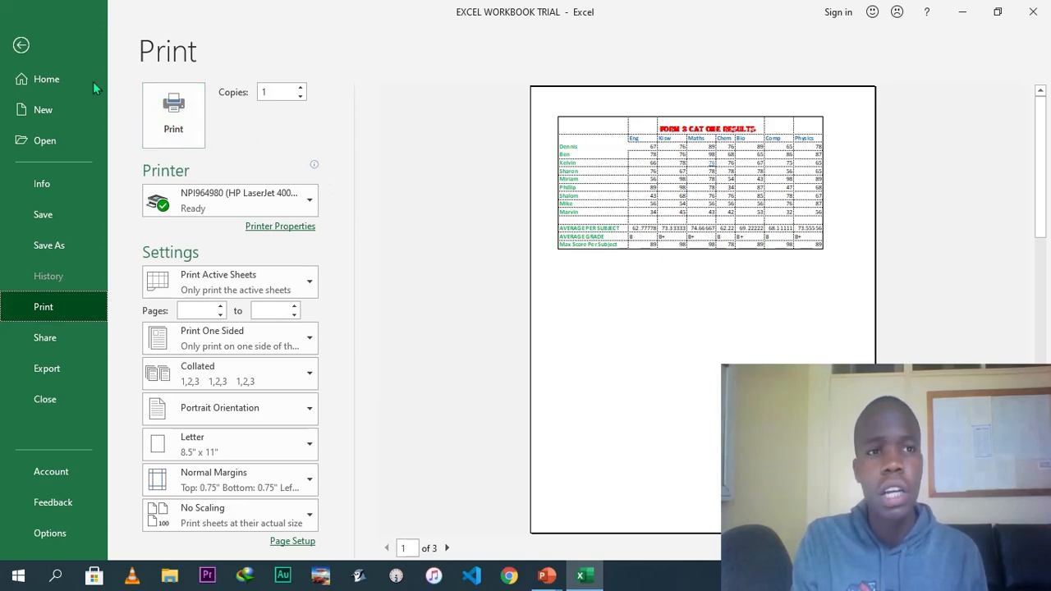
click(23, 46)
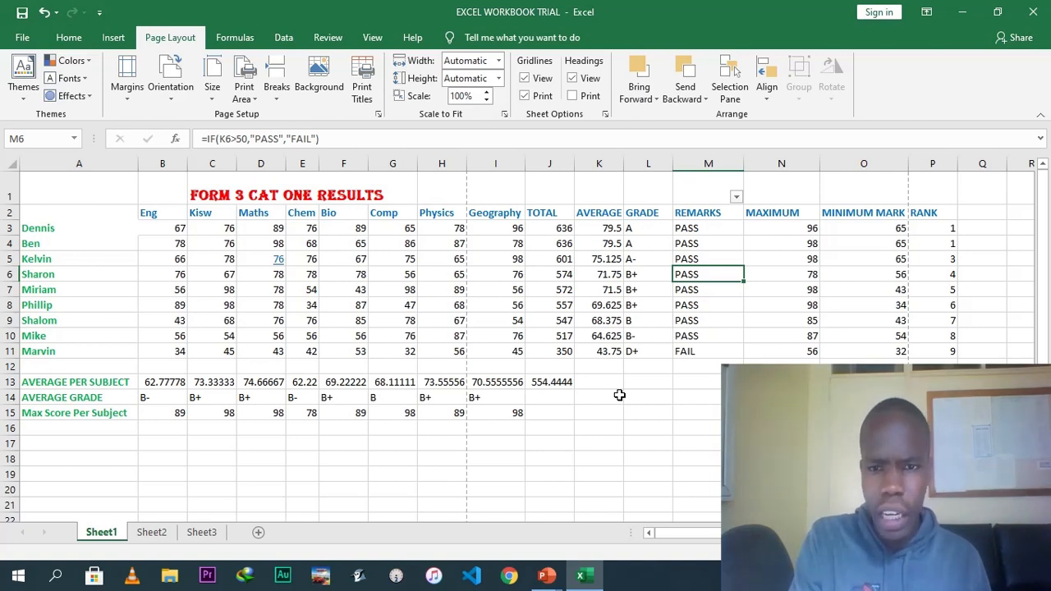
Add a DATE column heading in Q2 and enter the formula =TODAY() in Q3.
click(974, 213)
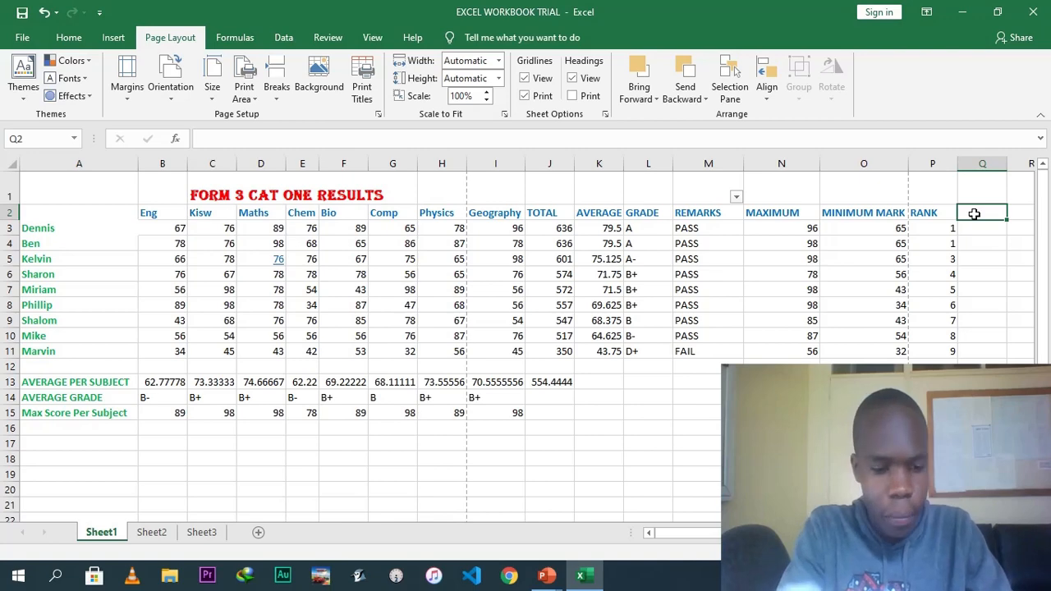
text(DATE)
click(972, 228)
text(=)
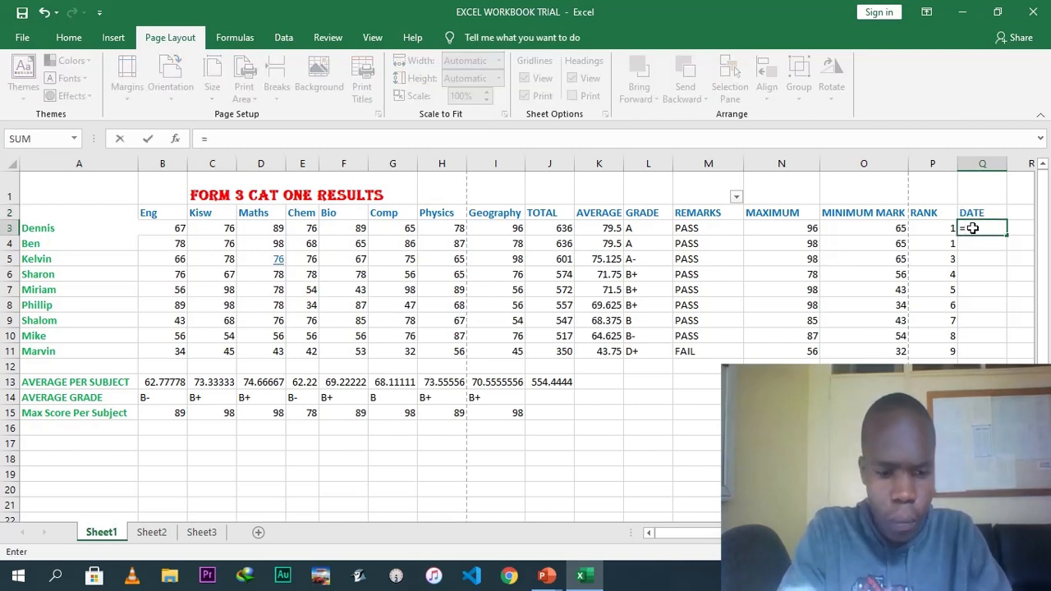
text(TODAY())
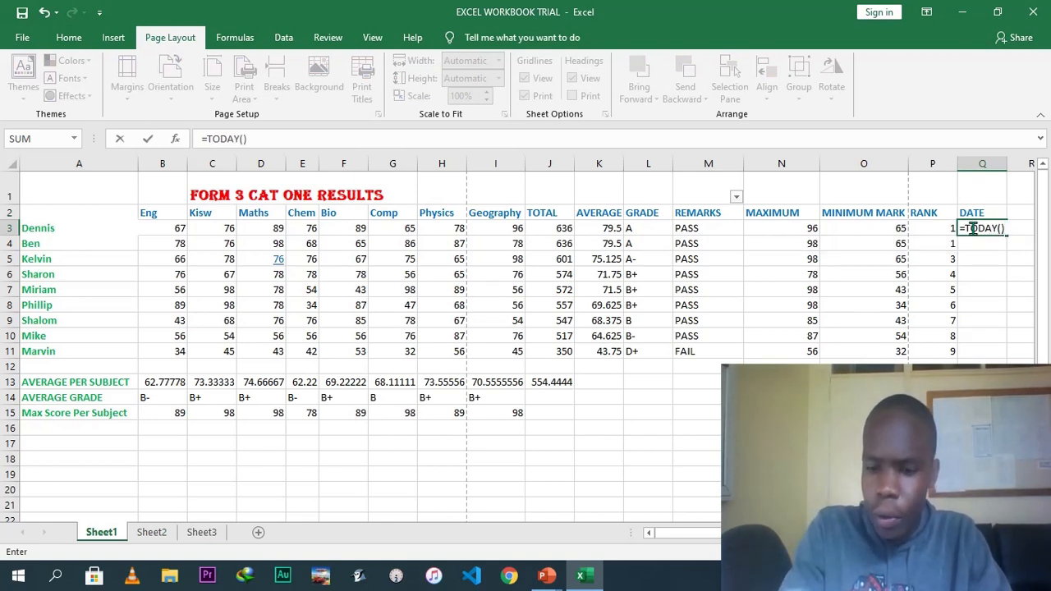
key(Return)
Fill the TODAY formula down from Q3 to Q11 for every student.
click(1001, 229)
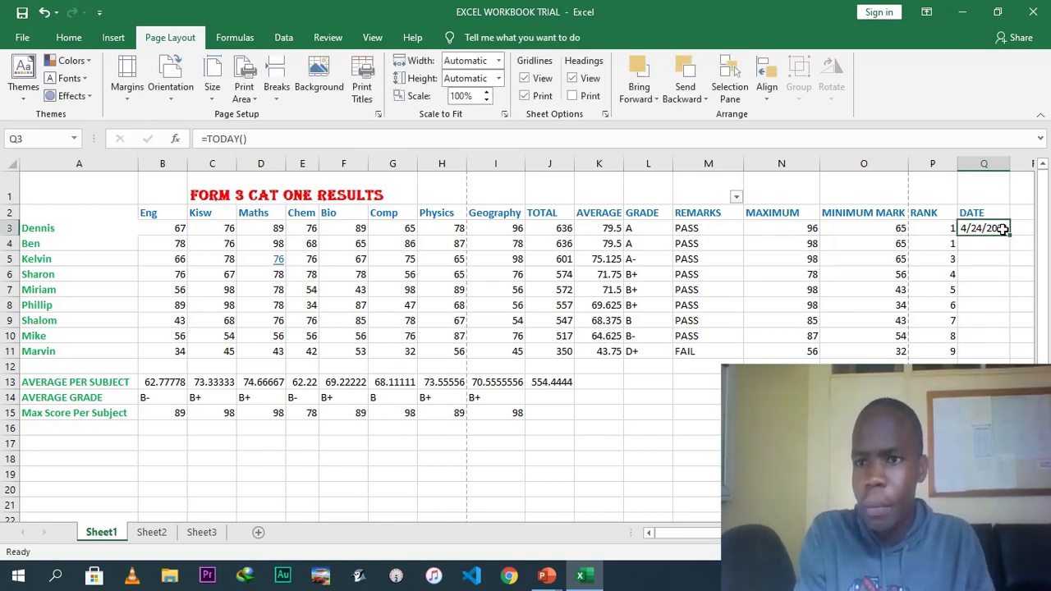
drag(1009, 234, 1007, 357)
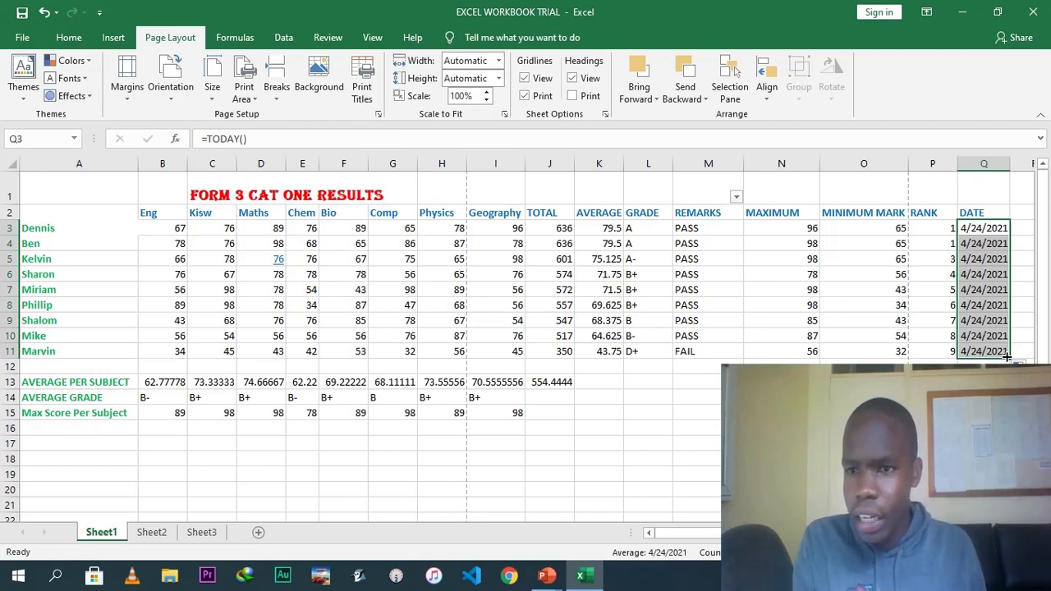
click(994, 318)
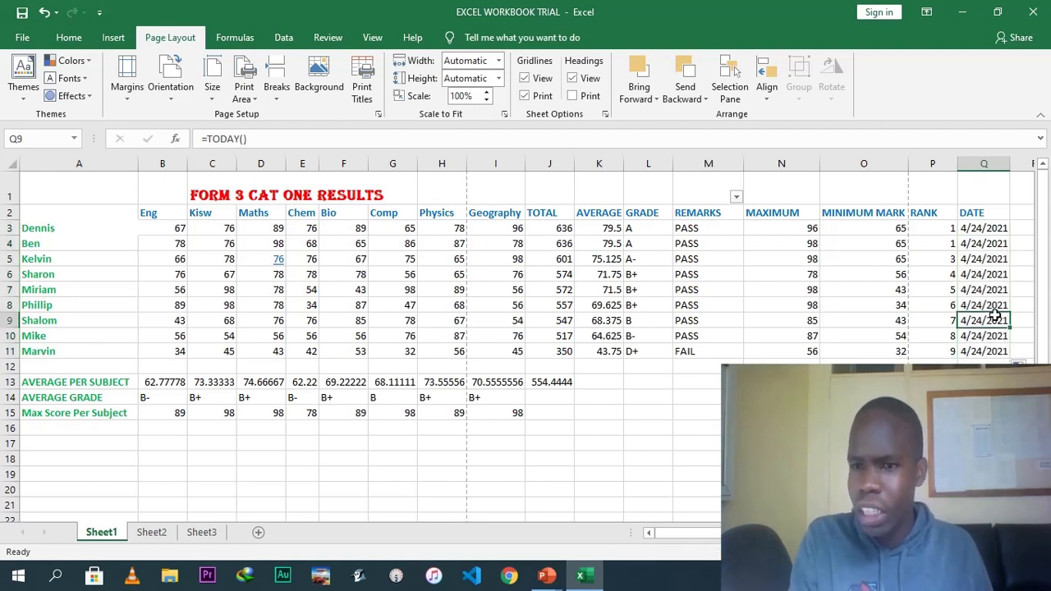